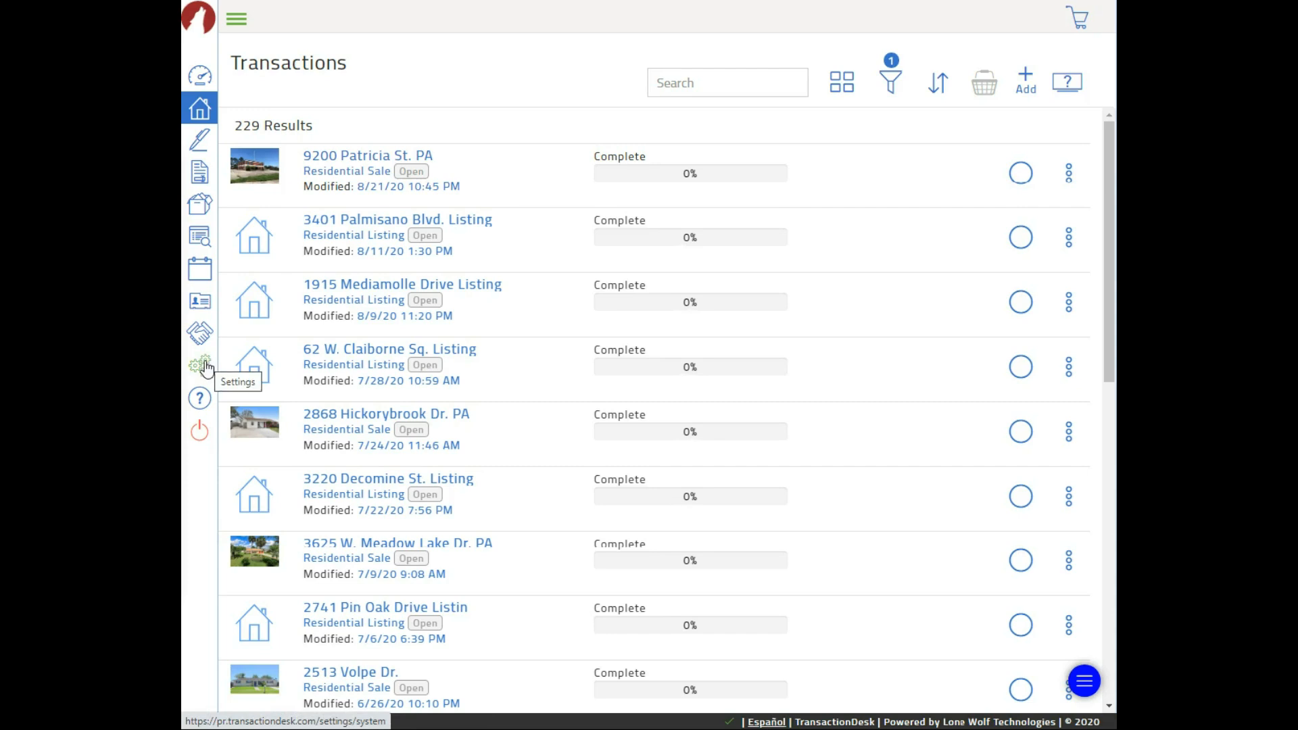
# Open the Transaction Templates page from the account settings
pyautogui.click(206, 367)
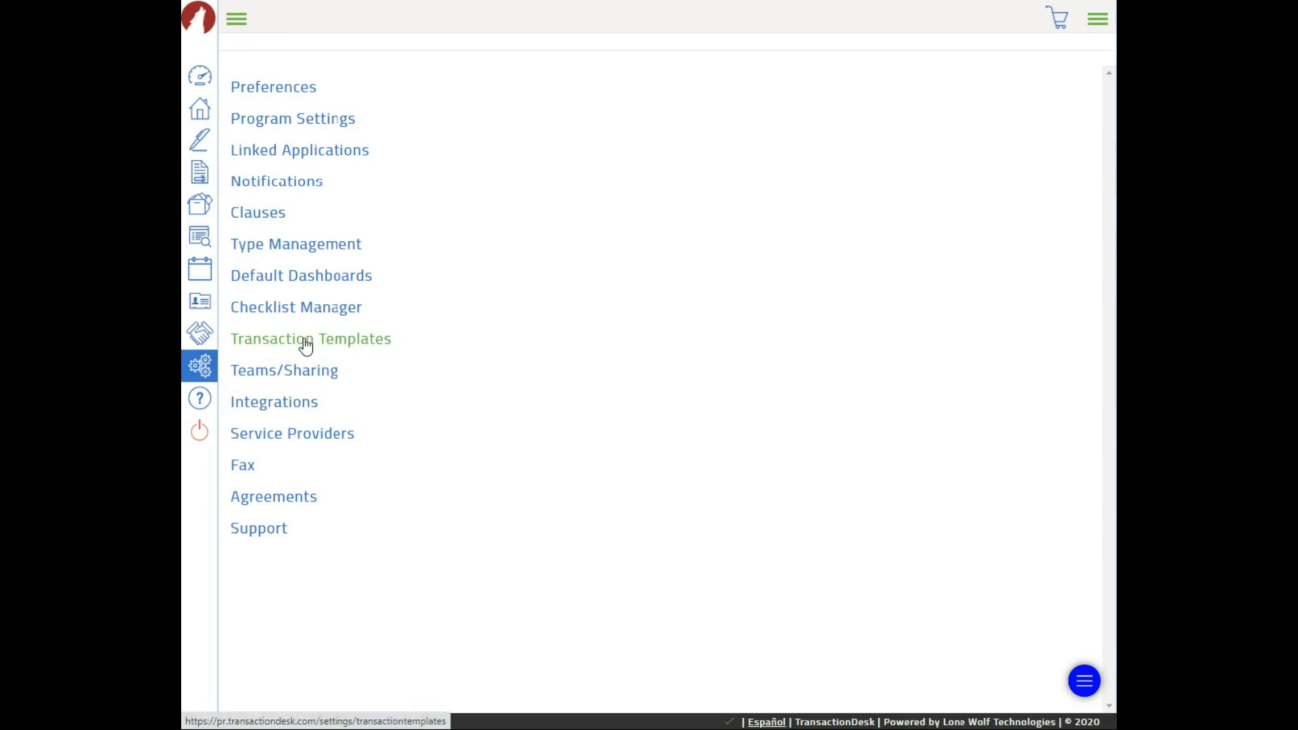
pyautogui.click(333, 342)
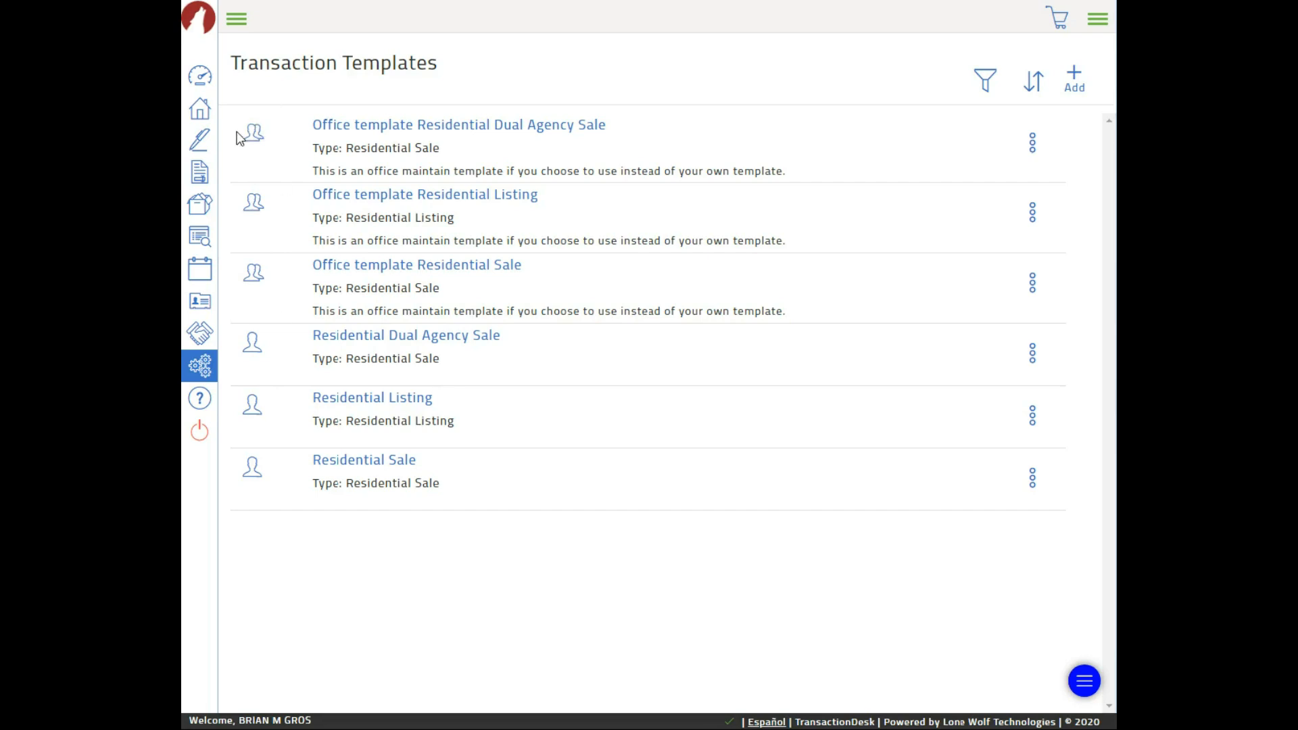
# Return to the Transactions list after reviewing the six saved templates
pyautogui.click(198, 111)
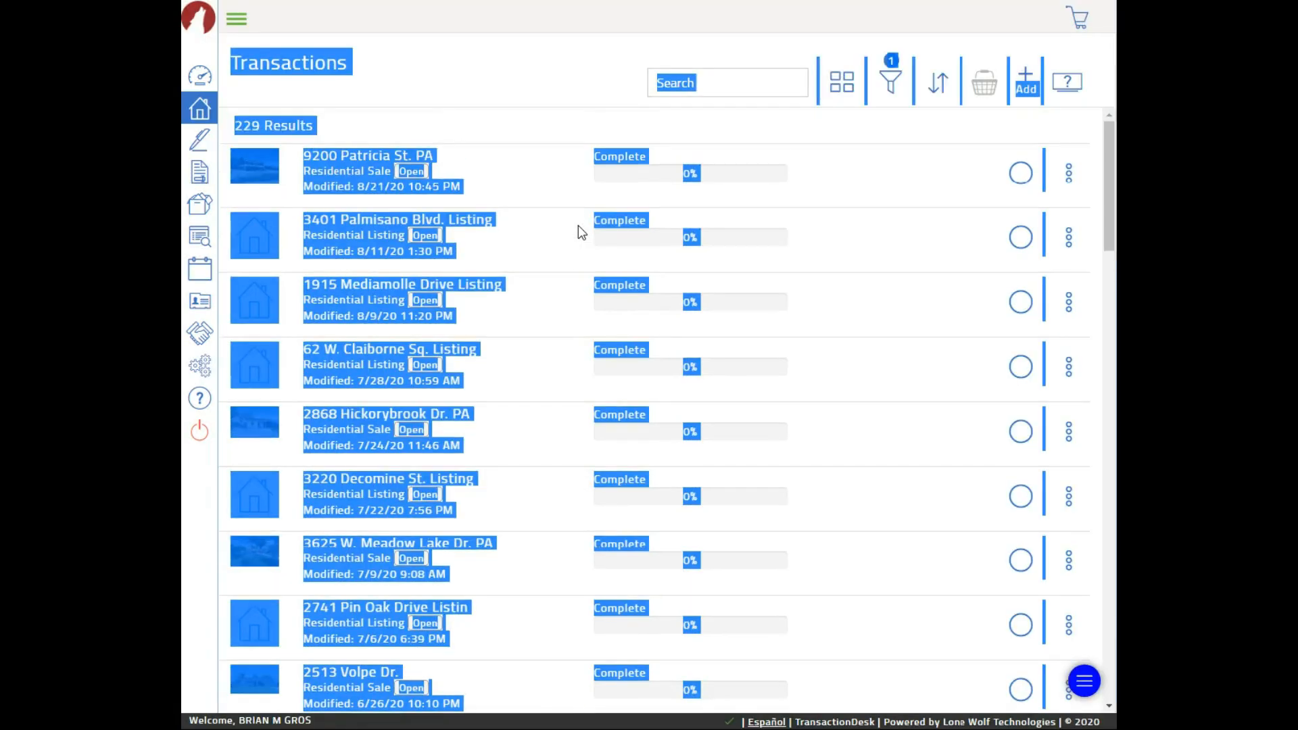
# Clear the stray text selection and bring up a blank Create Transaction form
pyautogui.click(870, 143)
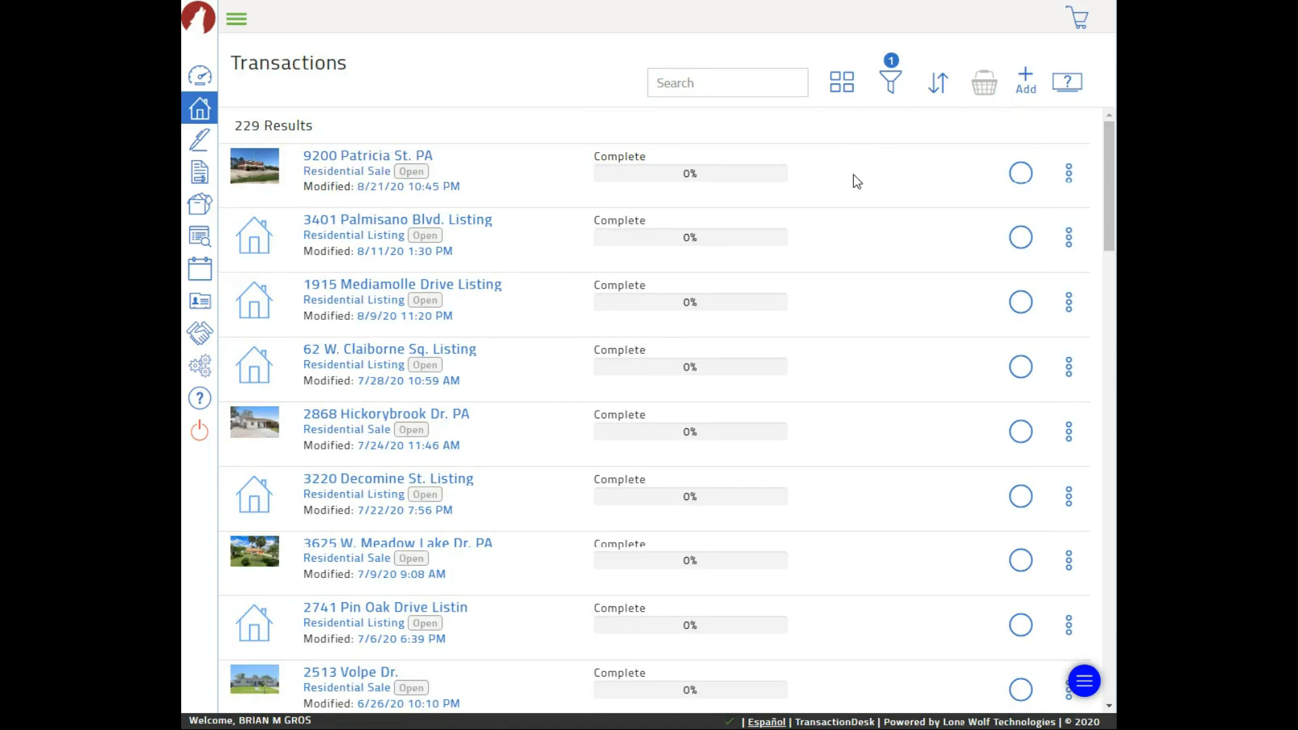
pyautogui.click(1028, 80)
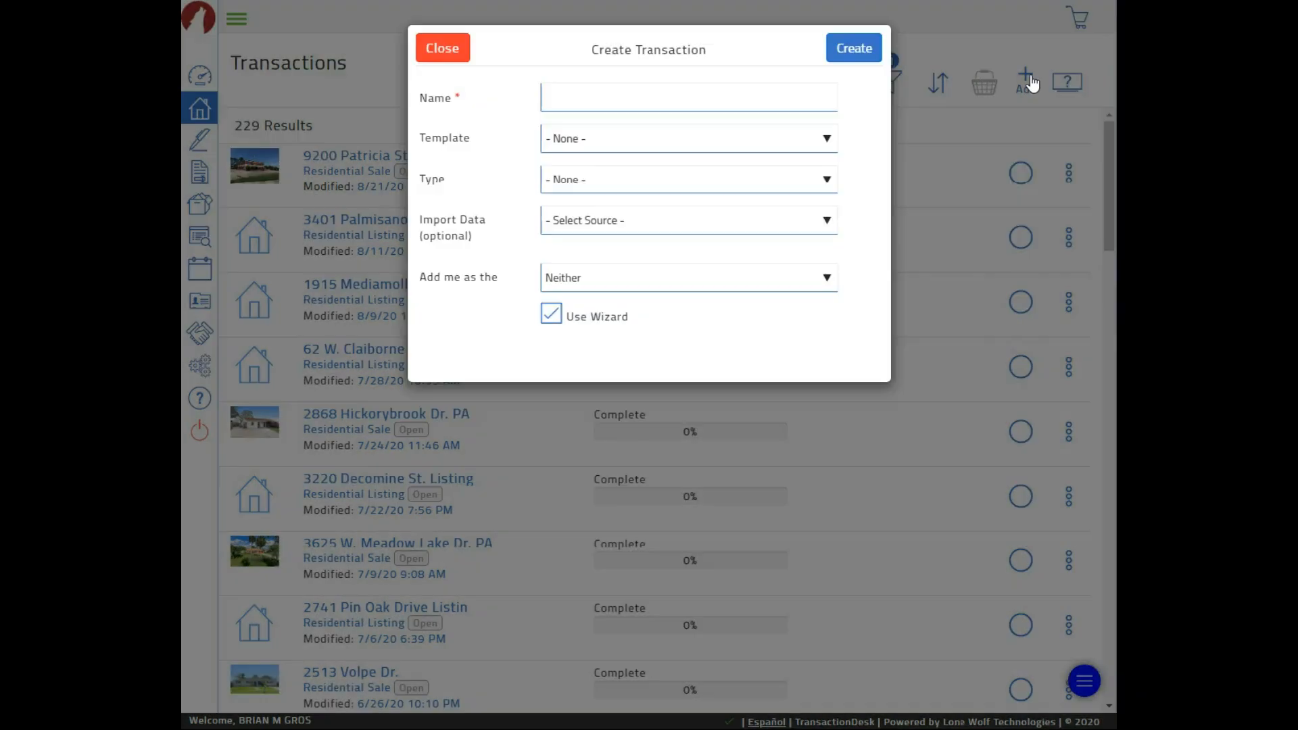
pyautogui.click(684, 103)
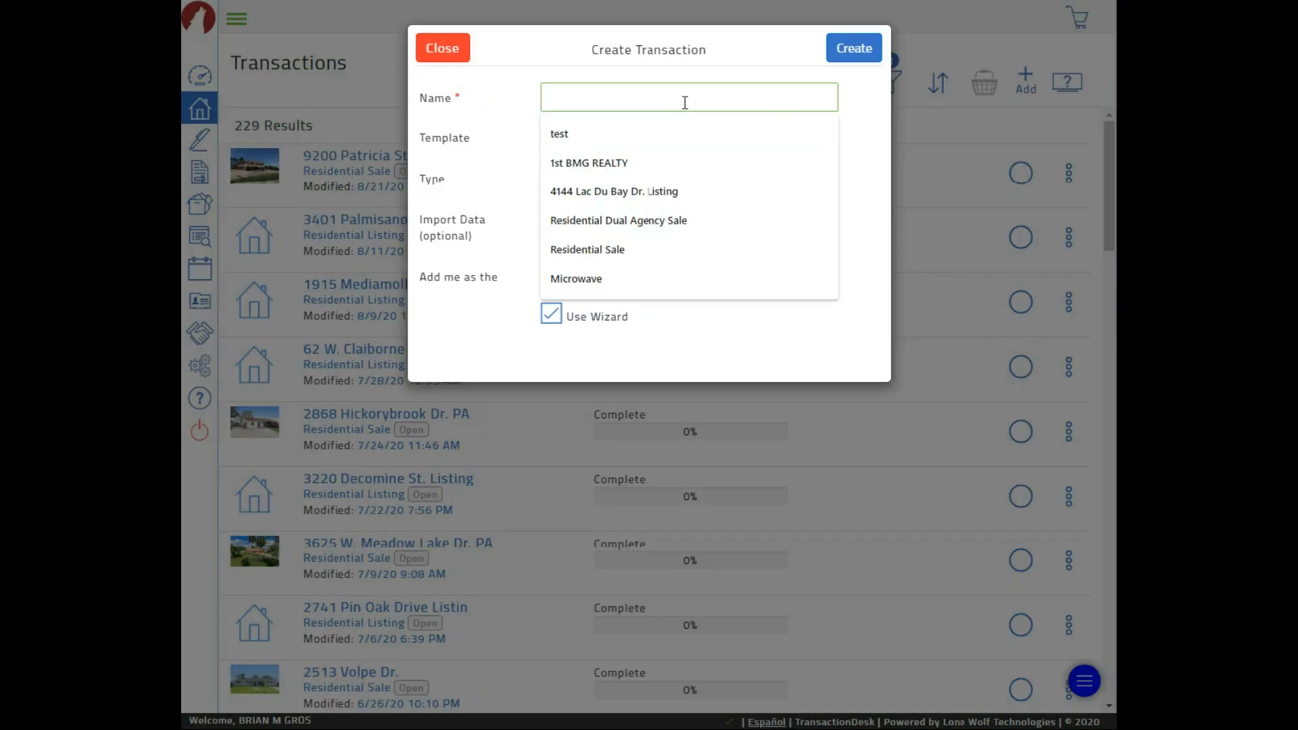
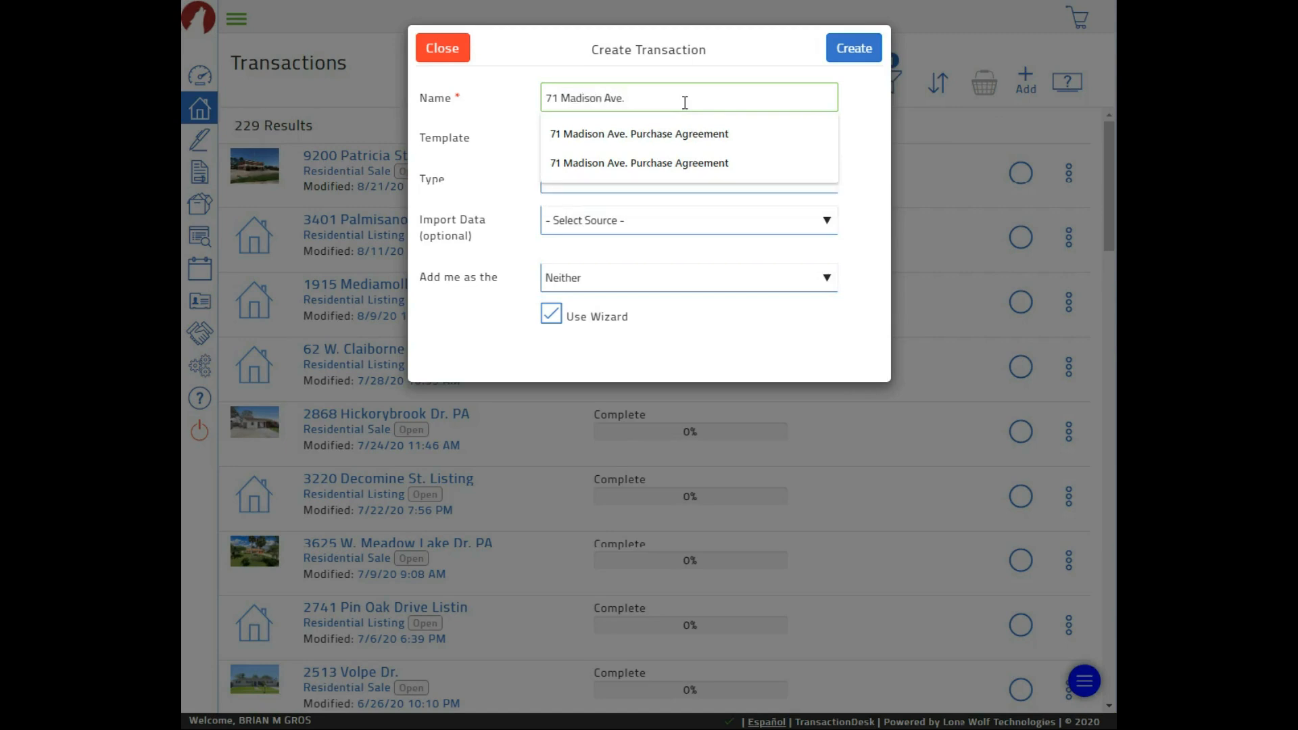
pyautogui.write('Purchase')
pyautogui.click(684, 130)
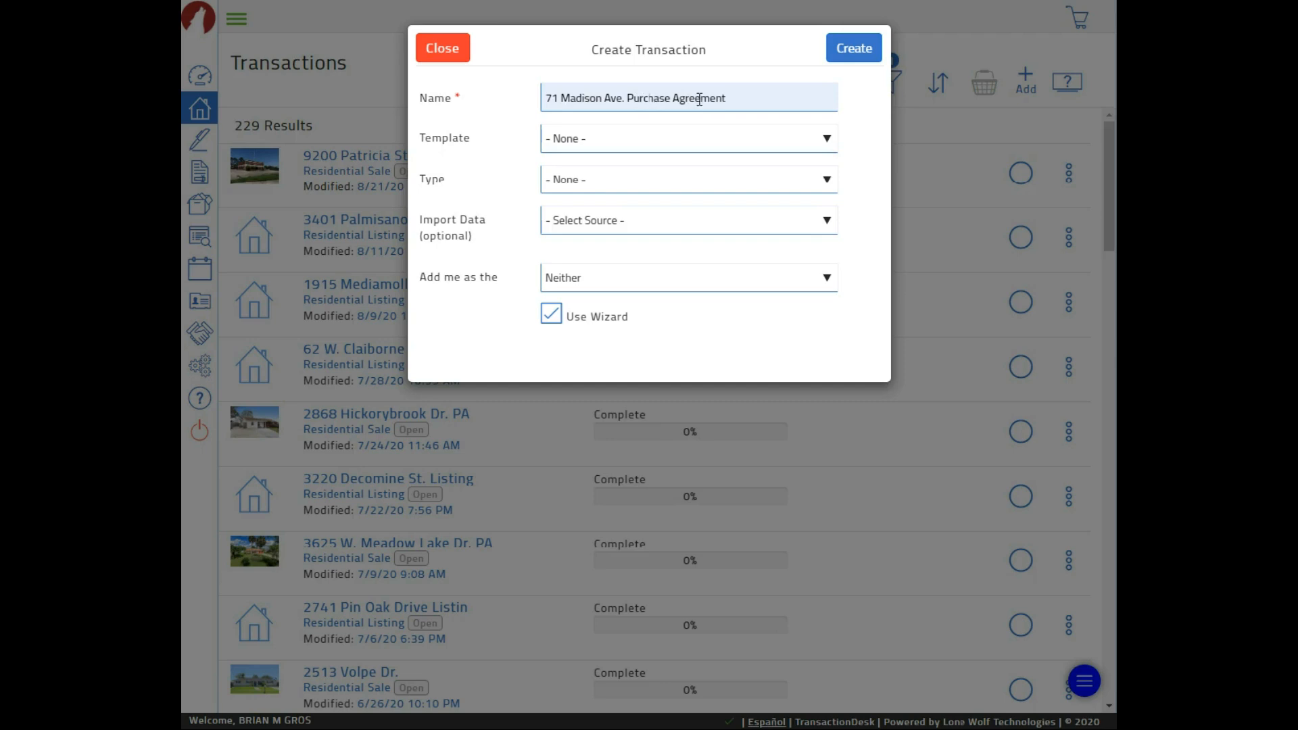
# Base the transaction on 'Office template Residential Sale' and pick its import source
pyautogui.click(627, 142)
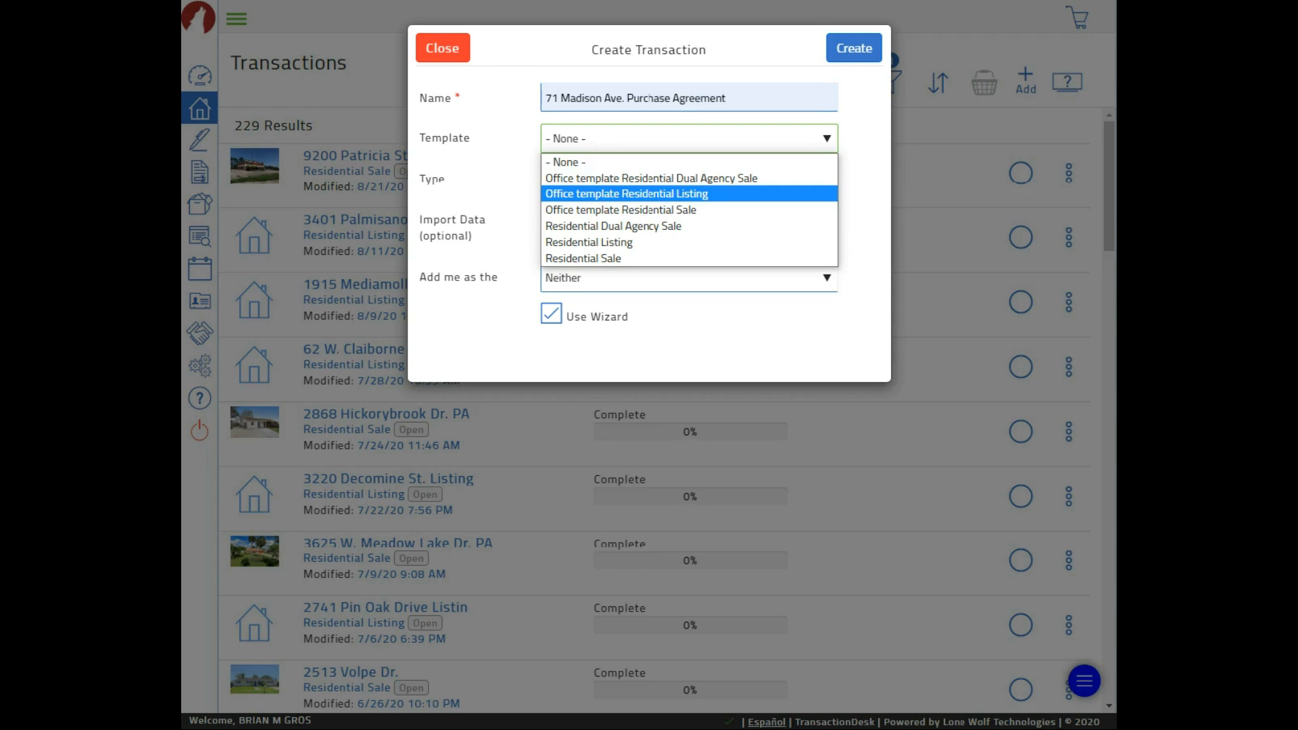
pyautogui.press('Escape')
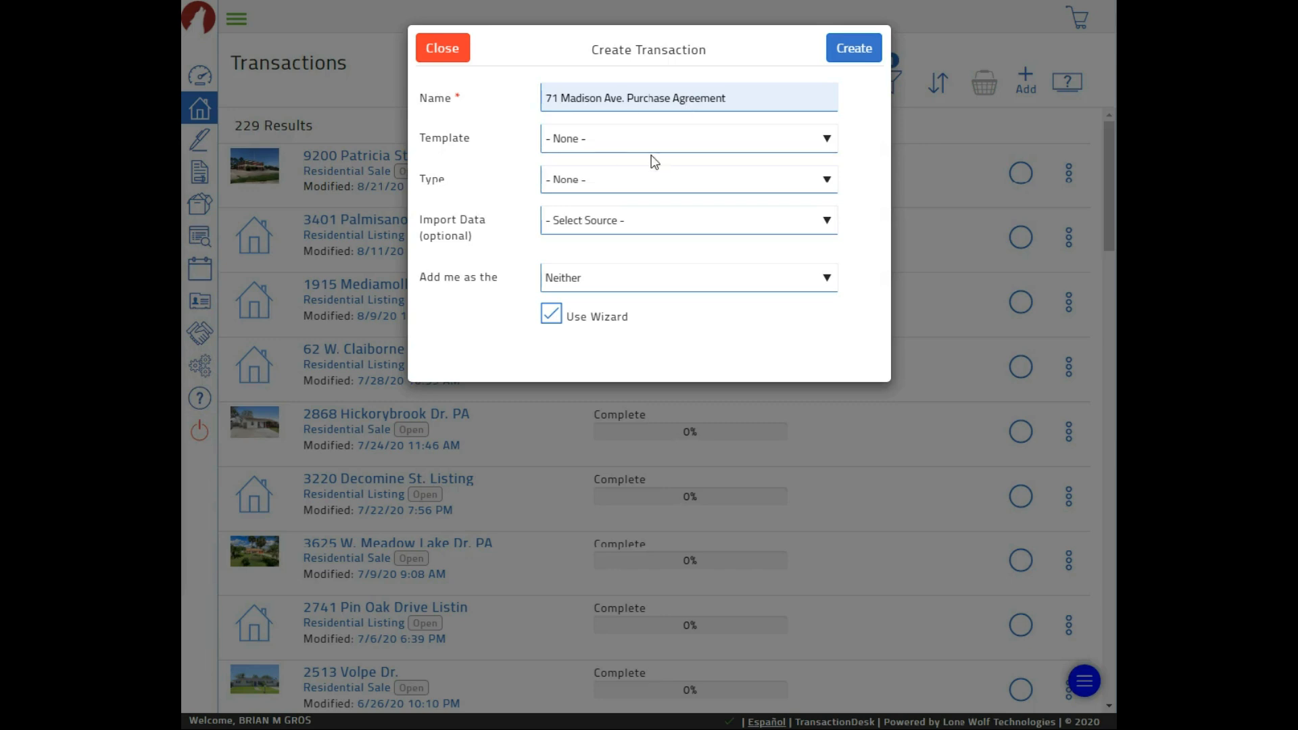
pyautogui.click(756, 139)
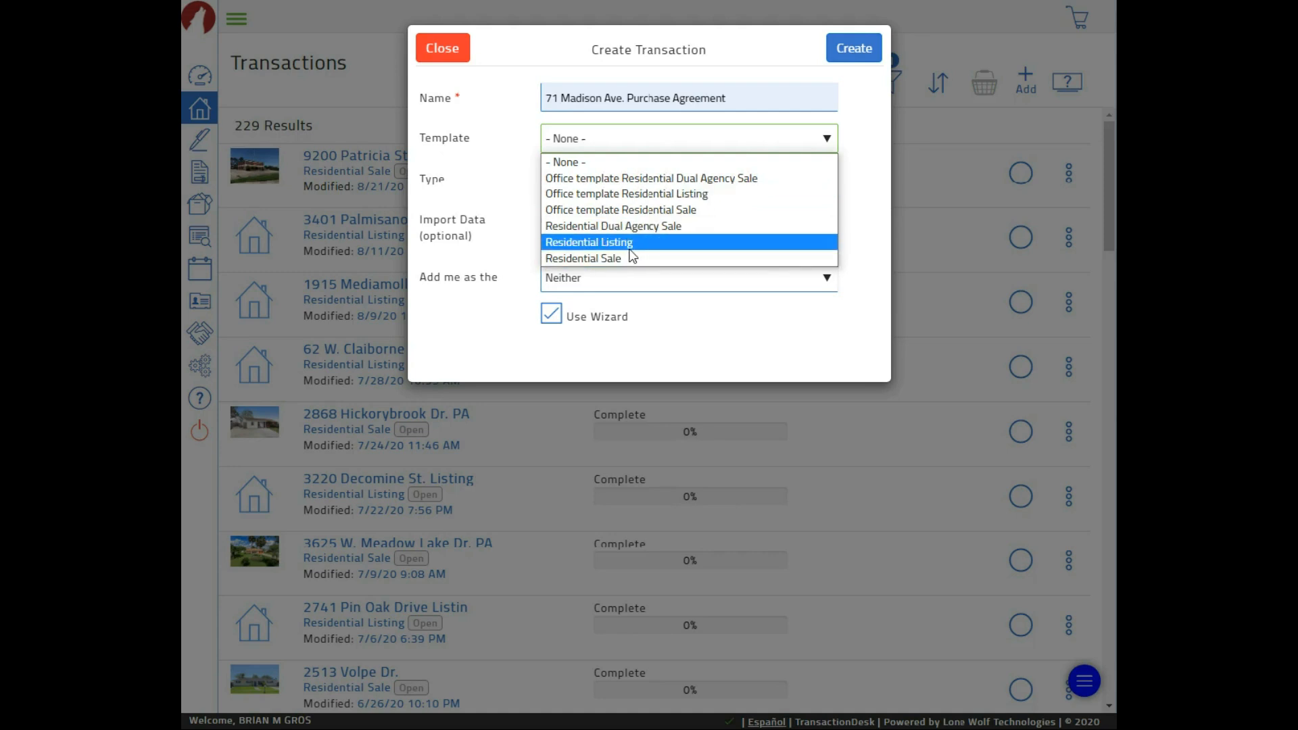
pyautogui.click(635, 210)
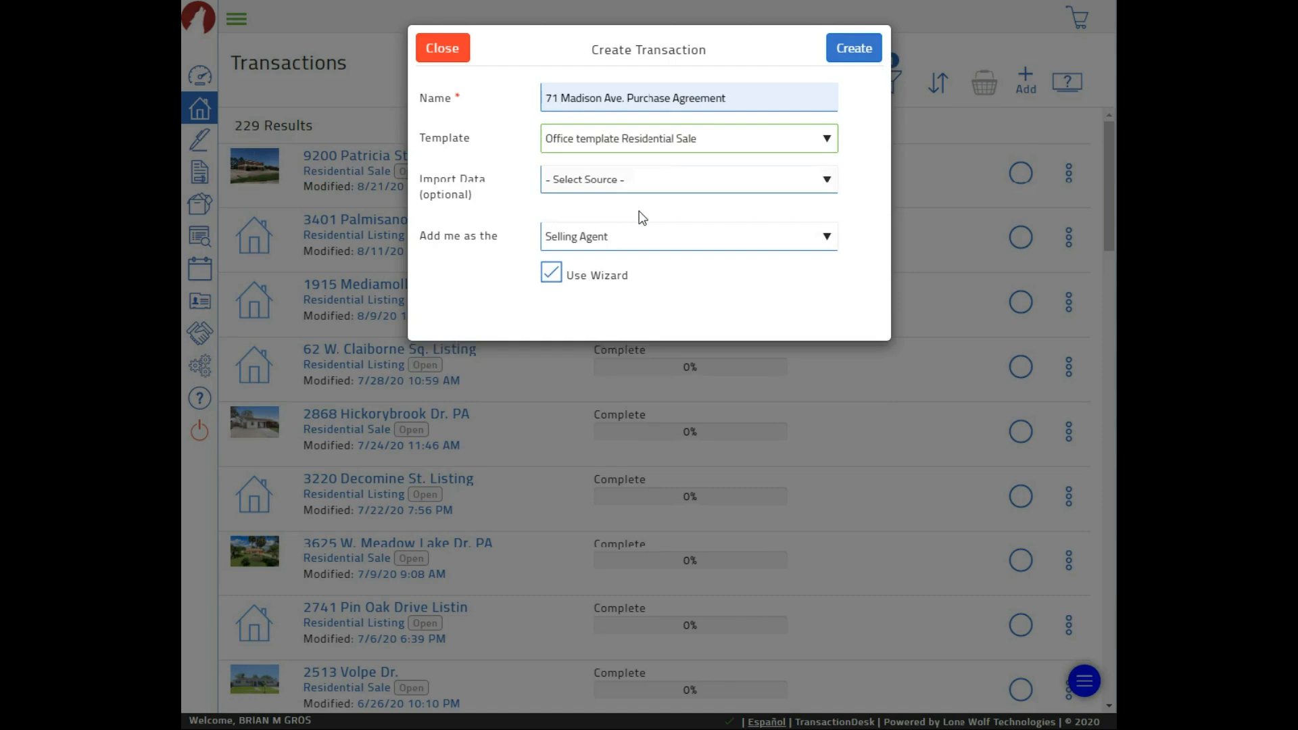
pyautogui.click(668, 184)
# Import property data from NOMAR/GSREIN MLS using MLS number 2262442
pyautogui.click(602, 219)
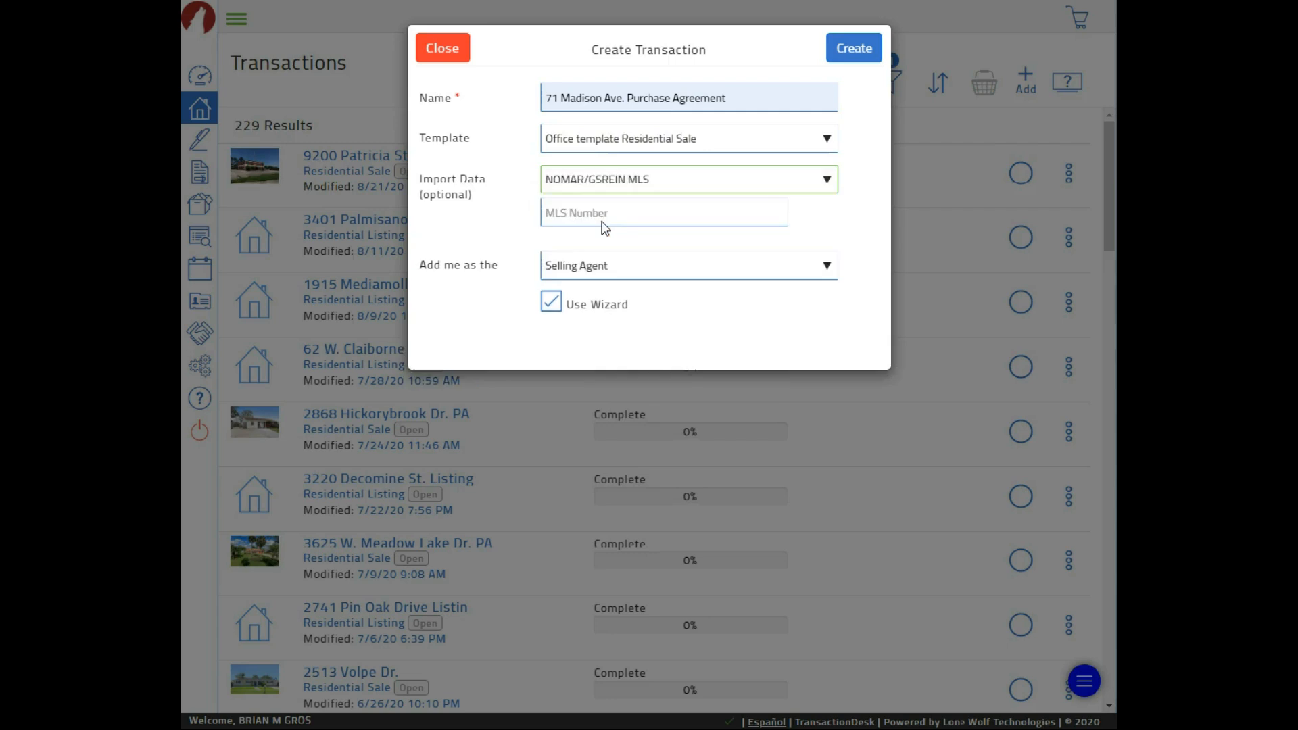
pyautogui.click(607, 214)
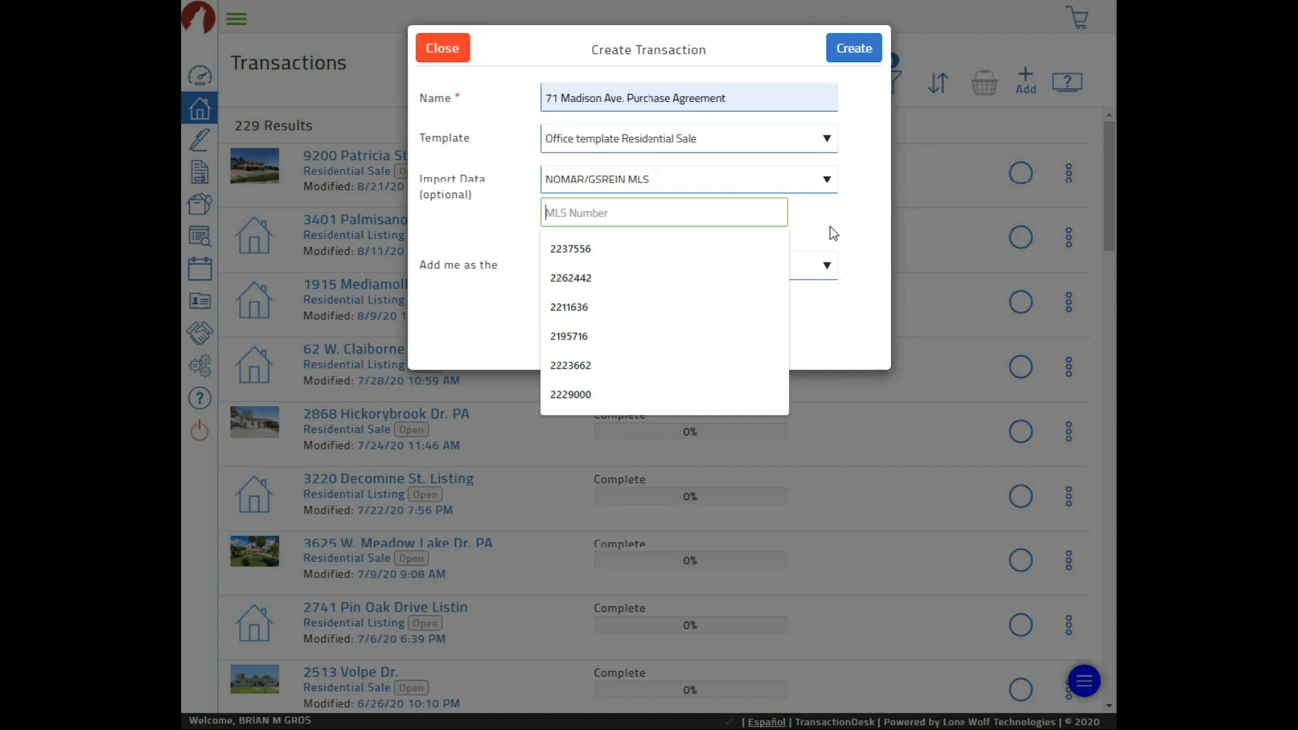
pyautogui.write('226')
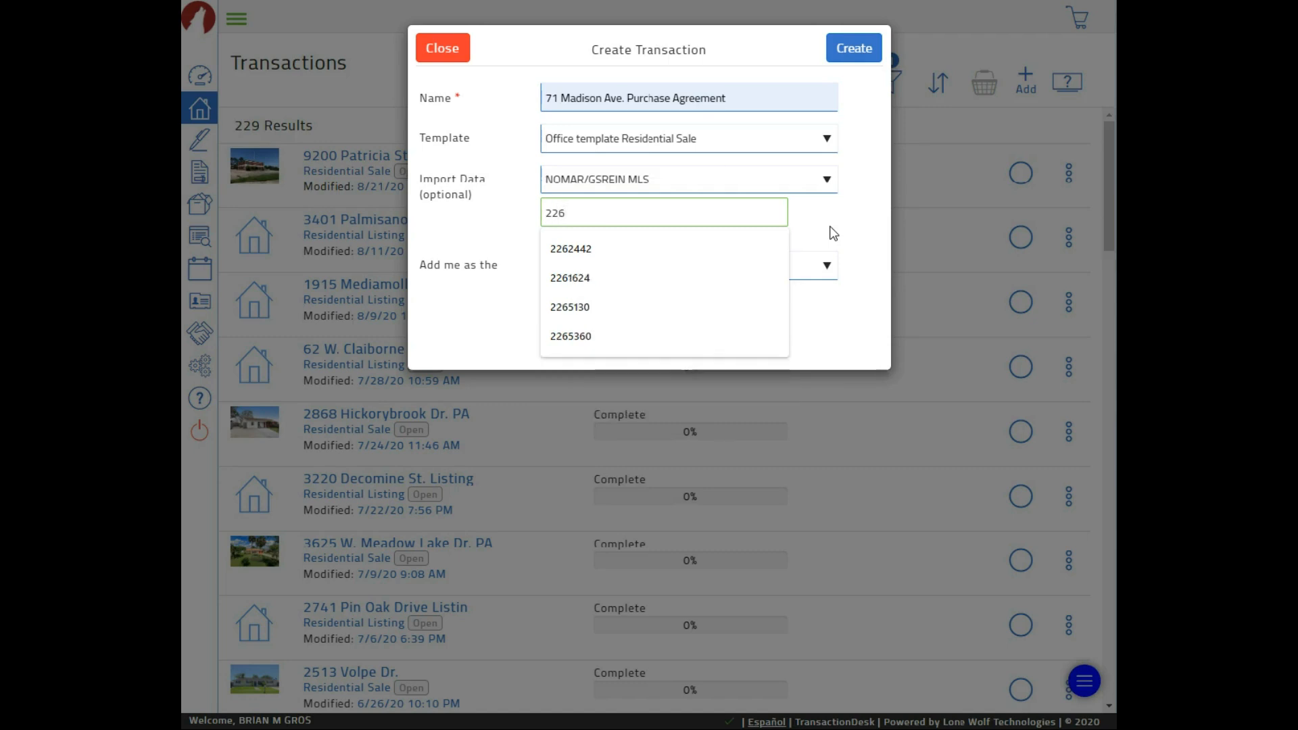
pyautogui.write('2442')
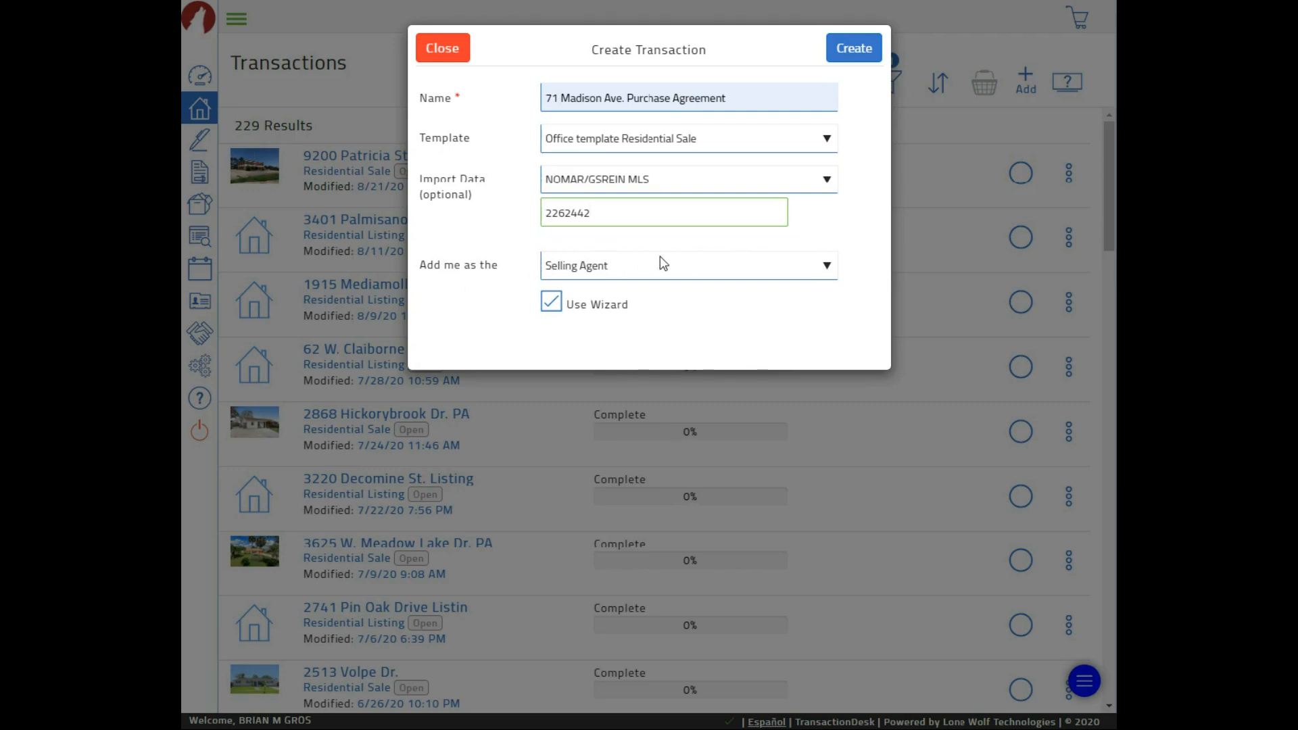
# Keep the role as Selling Agent and create the transaction, reaching Details step 1 of 5
pyautogui.click(832, 269)
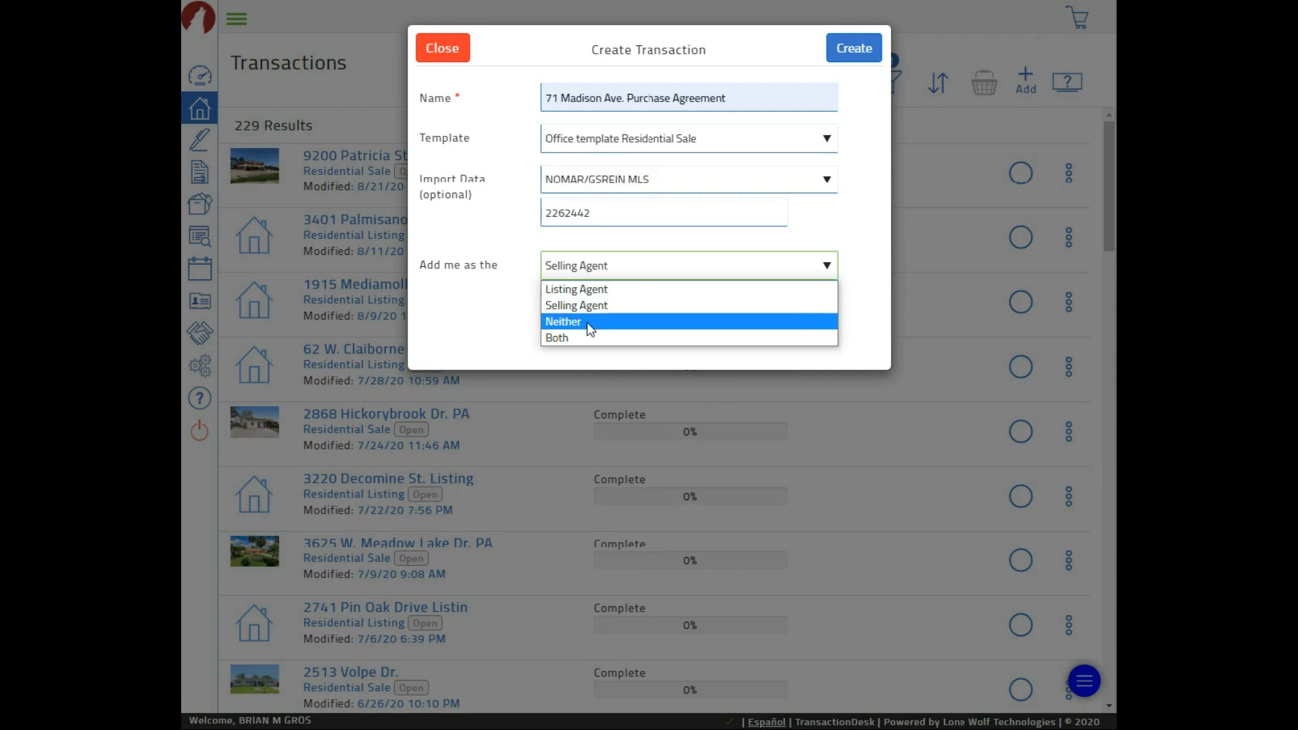
pyautogui.click(835, 213)
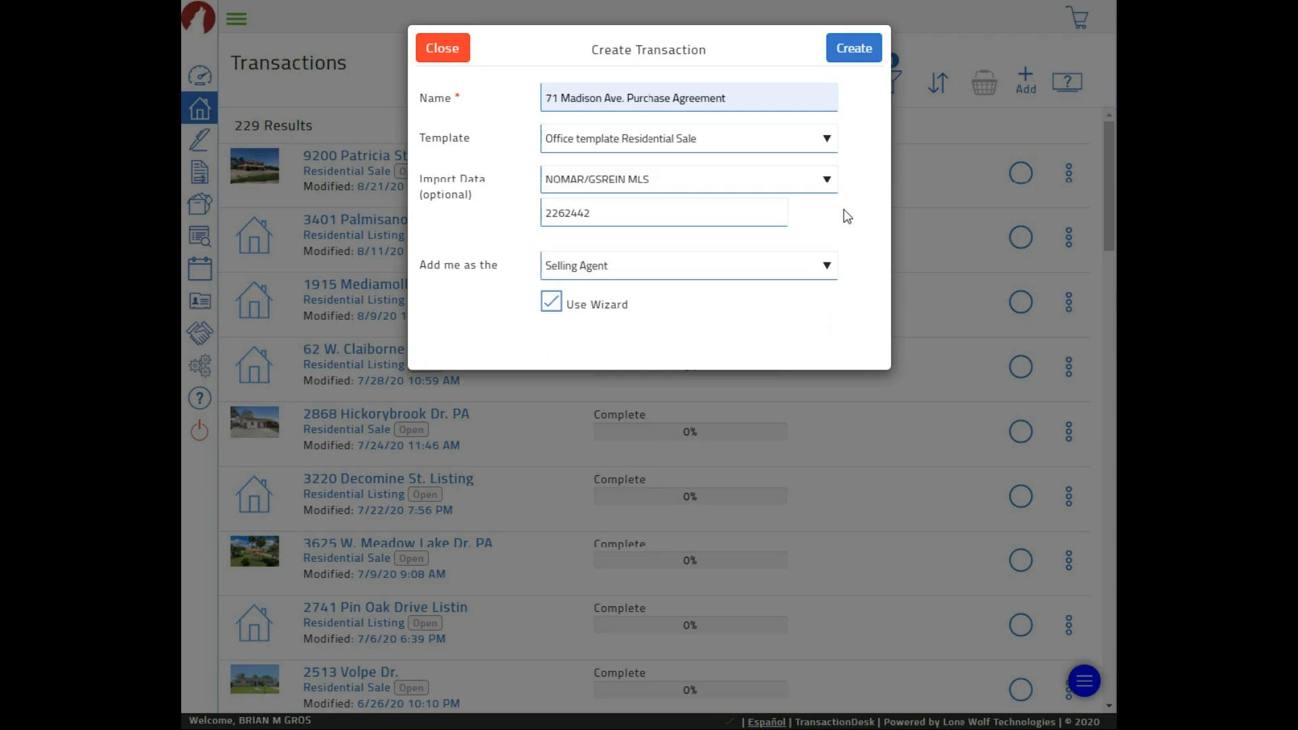
pyautogui.click(829, 266)
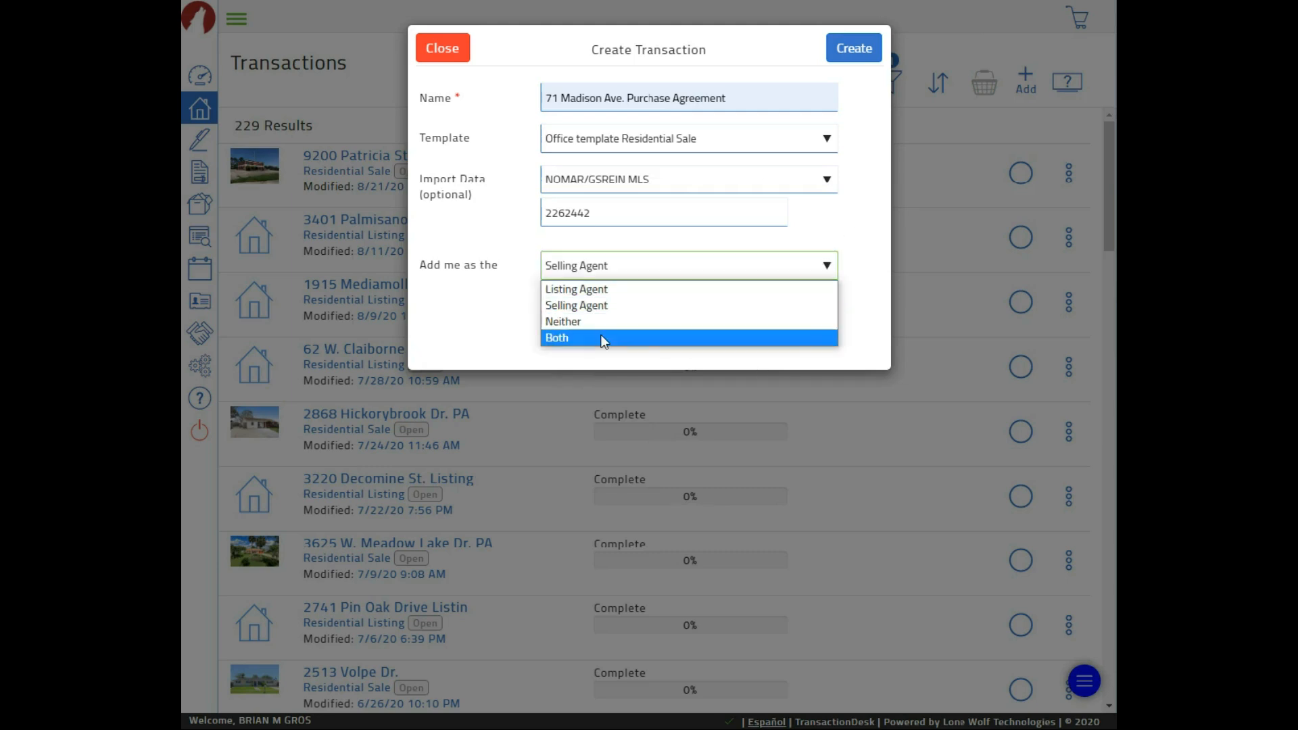
pyautogui.click(856, 227)
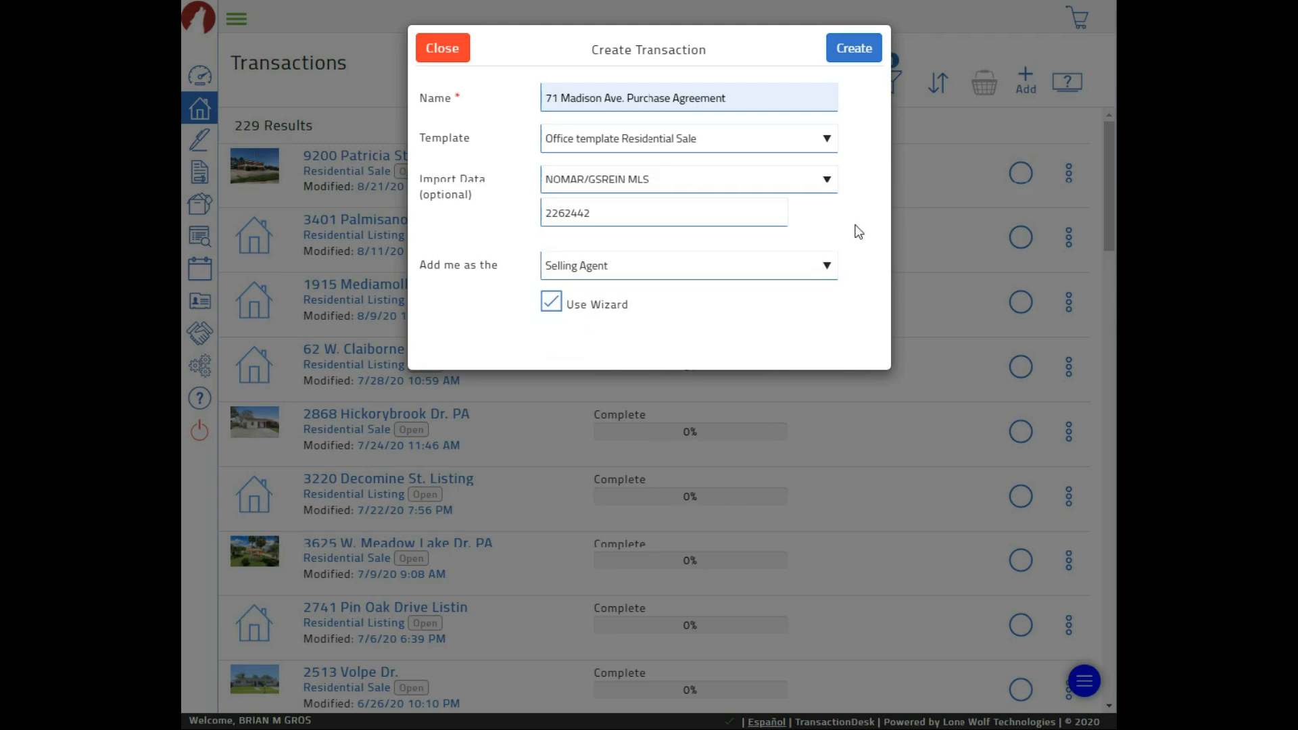
pyautogui.click(688, 270)
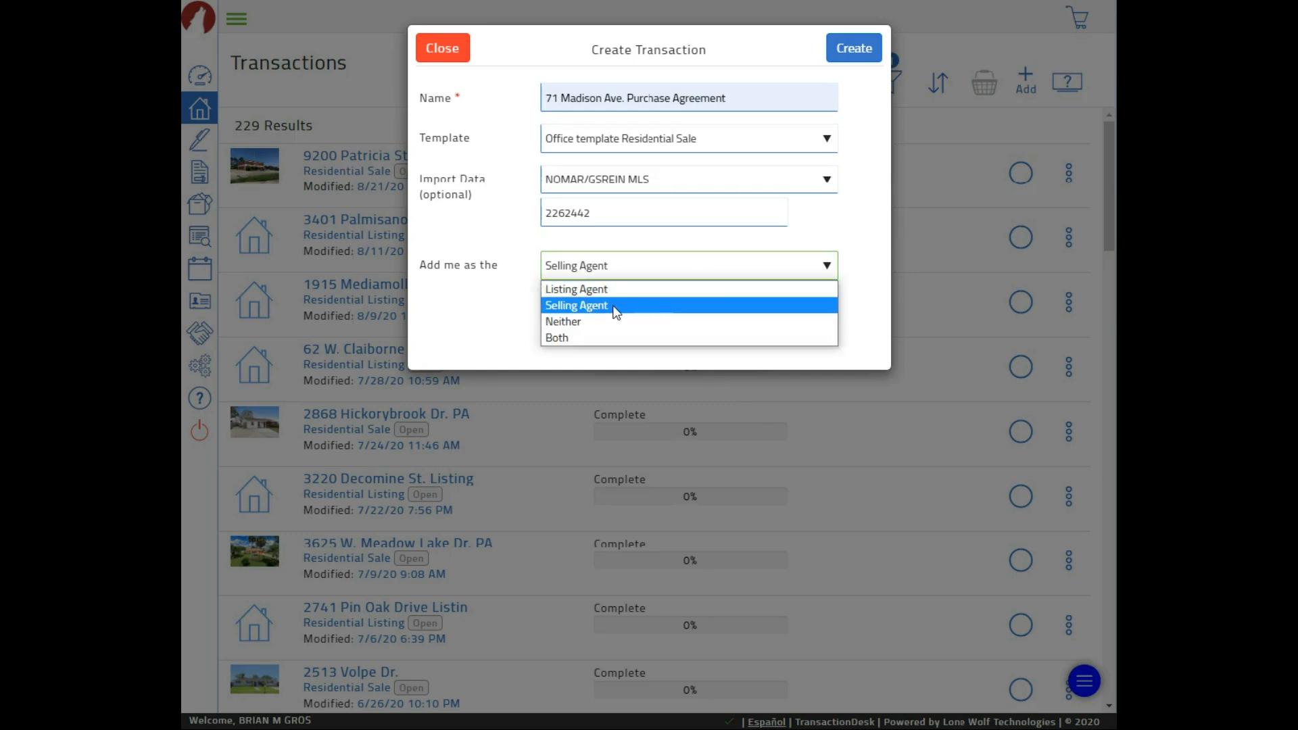
pyautogui.click(873, 230)
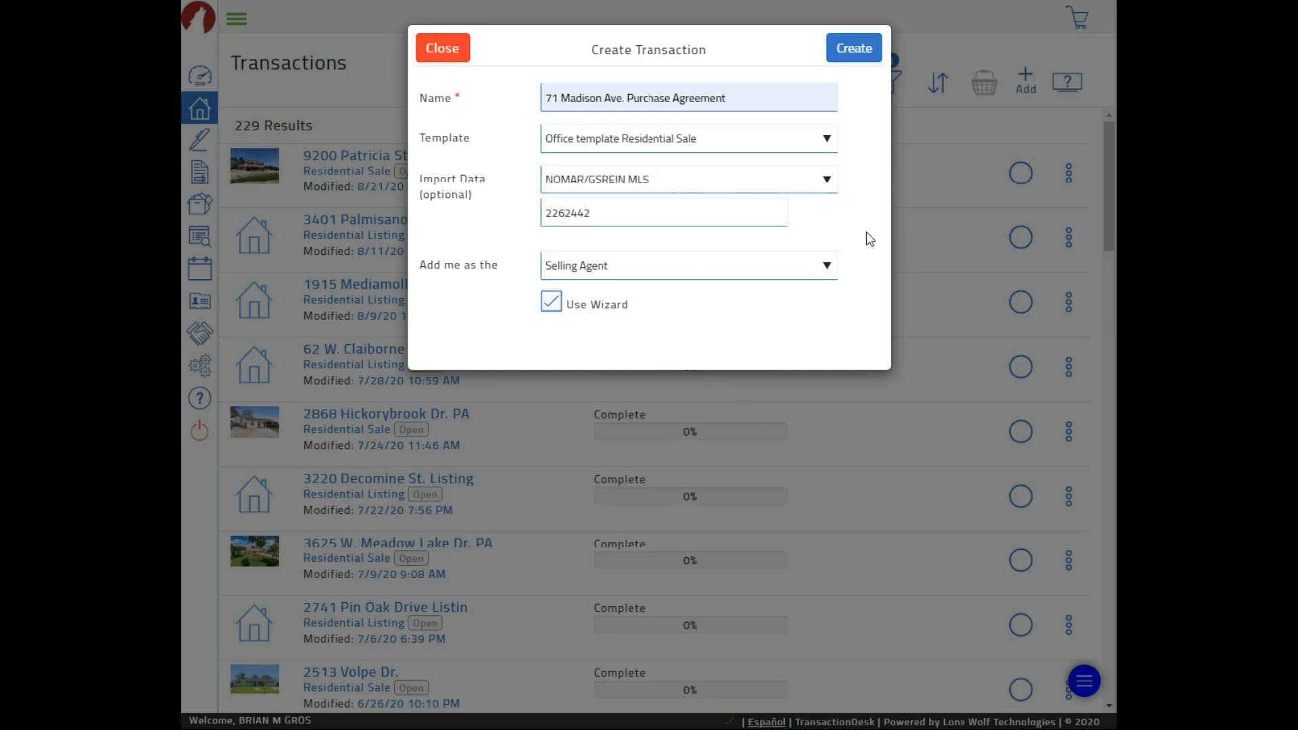
pyautogui.click(846, 58)
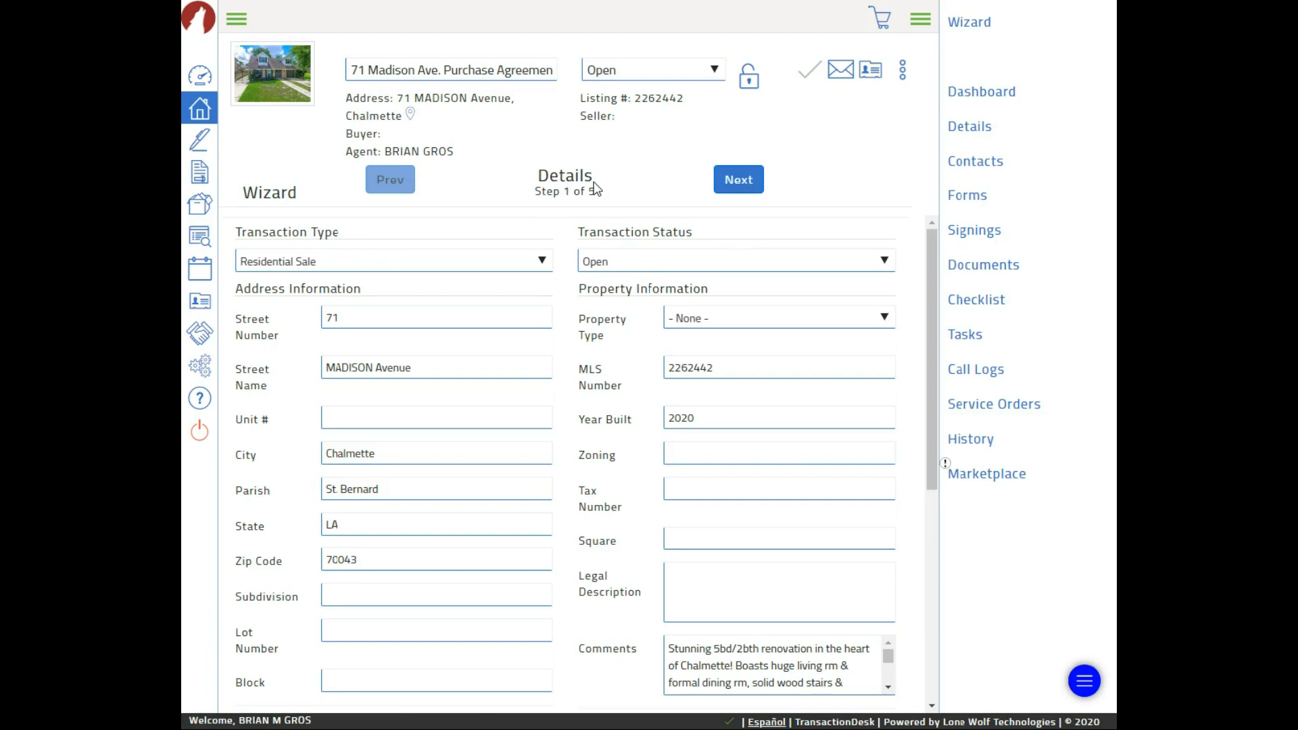
pyautogui.click(519, 265)
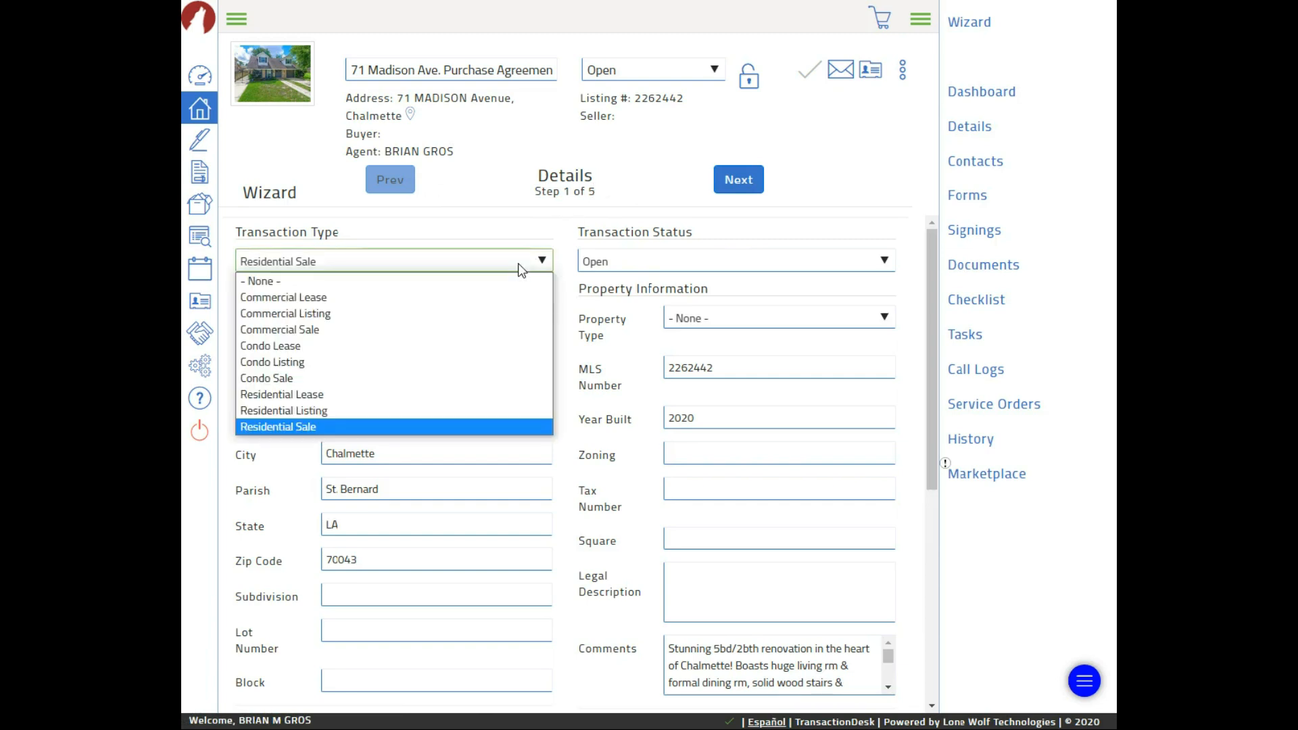
pyautogui.click(505, 210)
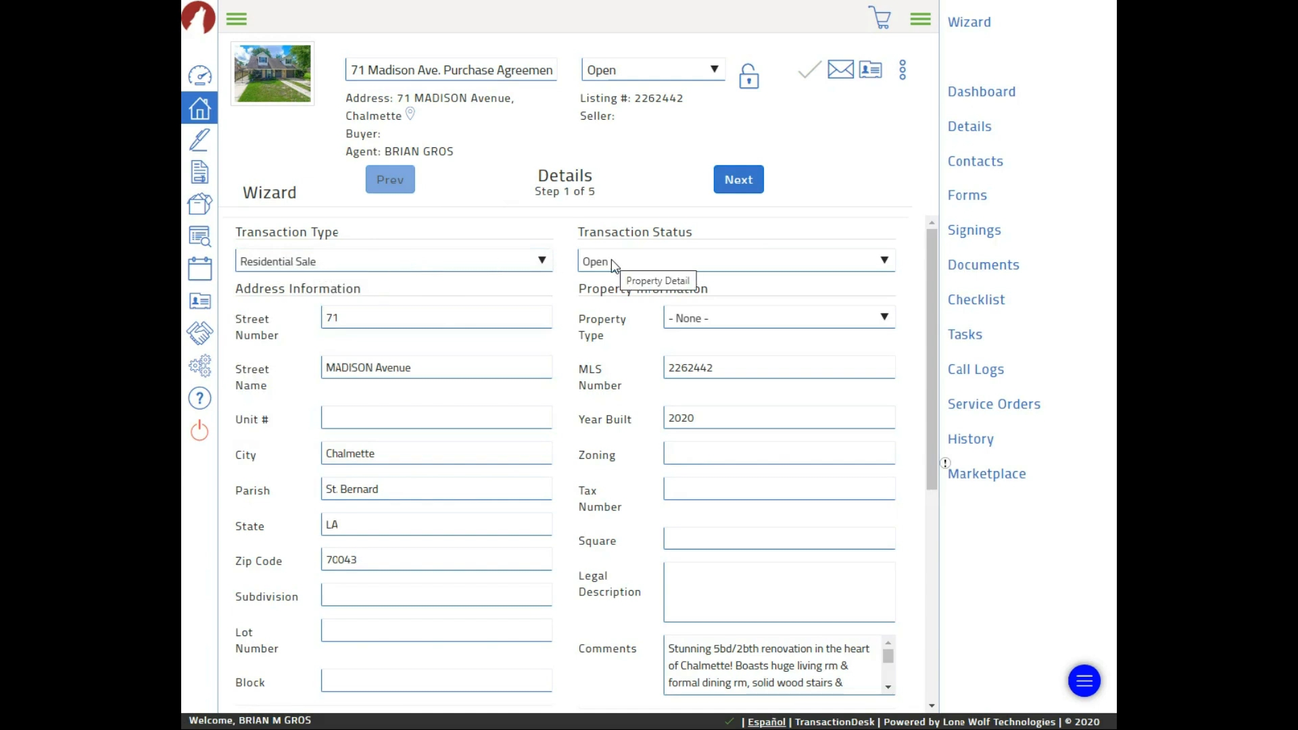
pyautogui.click(644, 262)
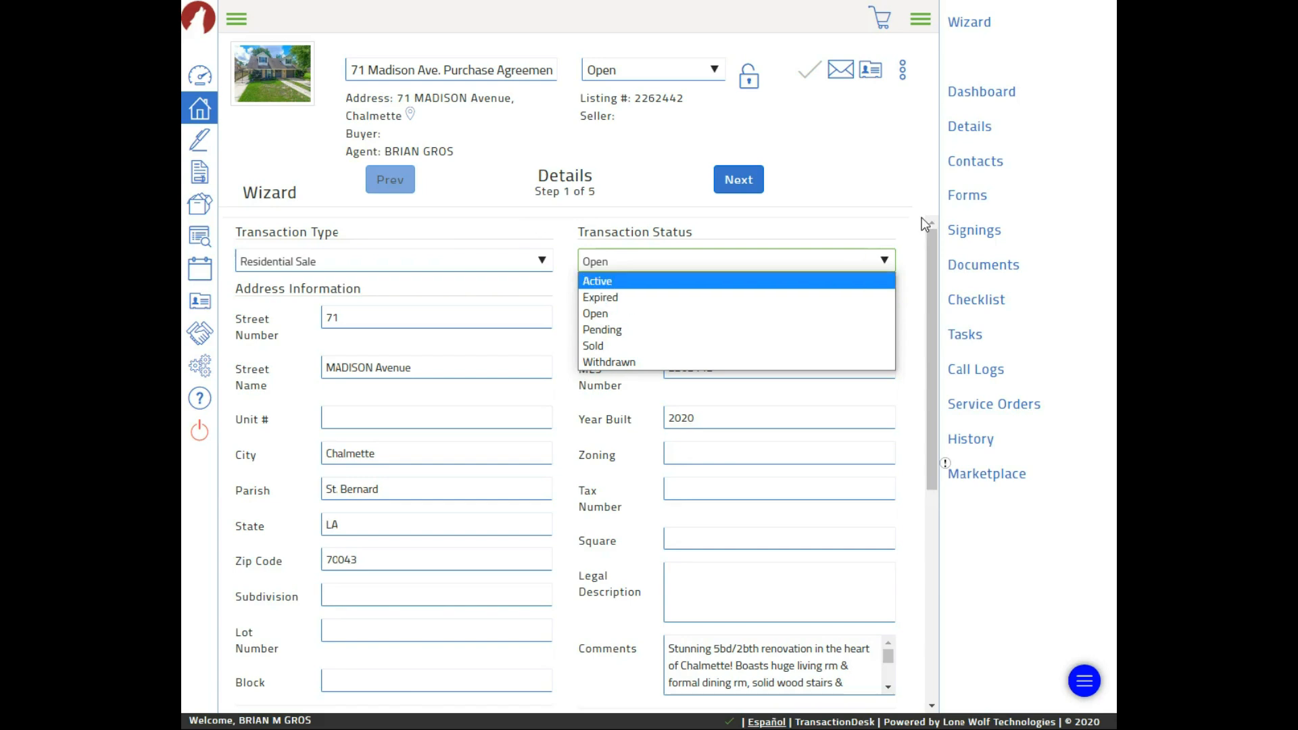
pyautogui.click(864, 169)
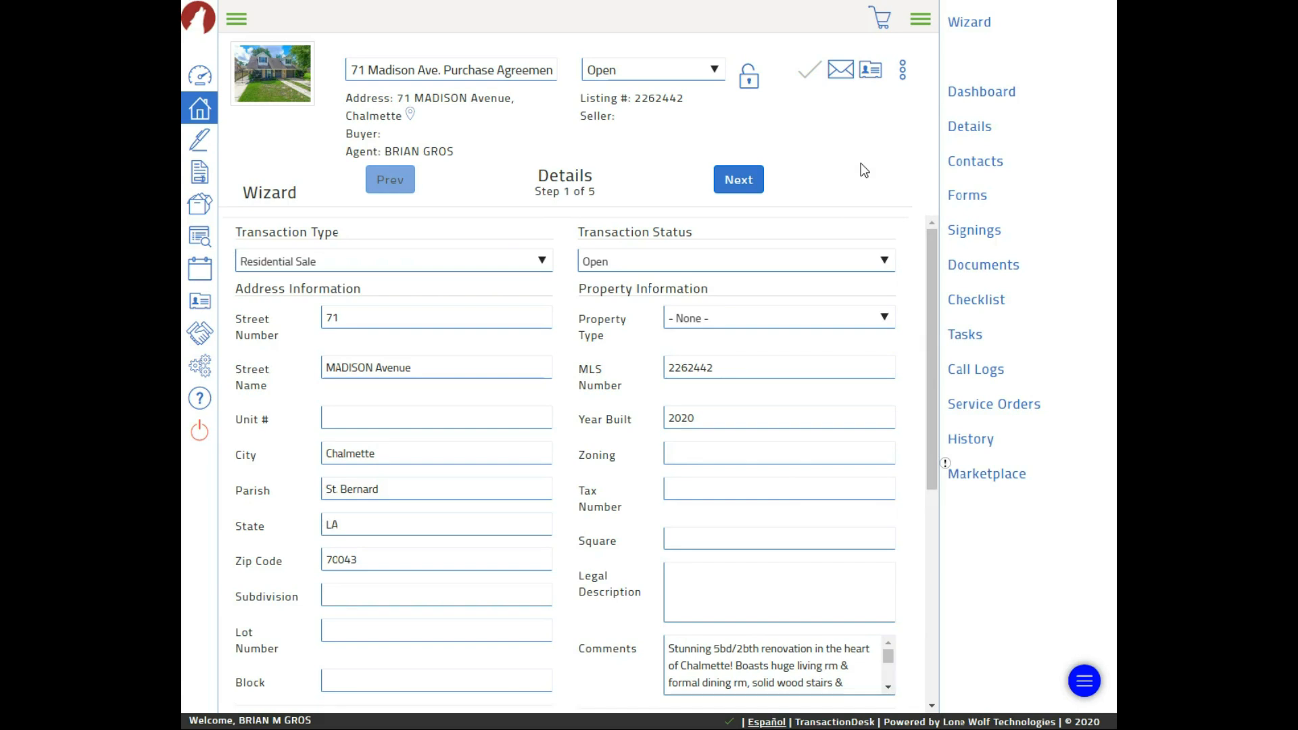
# Set the Property Type to Residential and look over the rest of the Details form
pyautogui.click(703, 322)
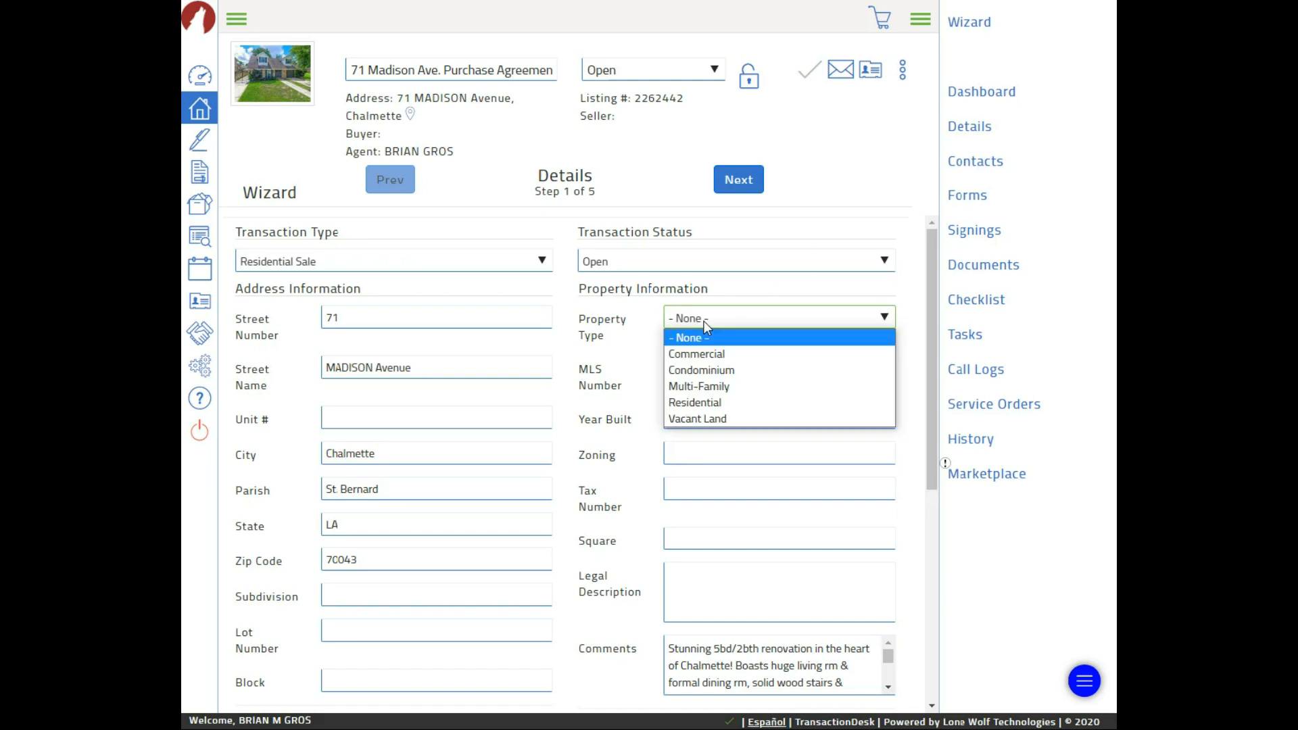
pyautogui.click(708, 404)
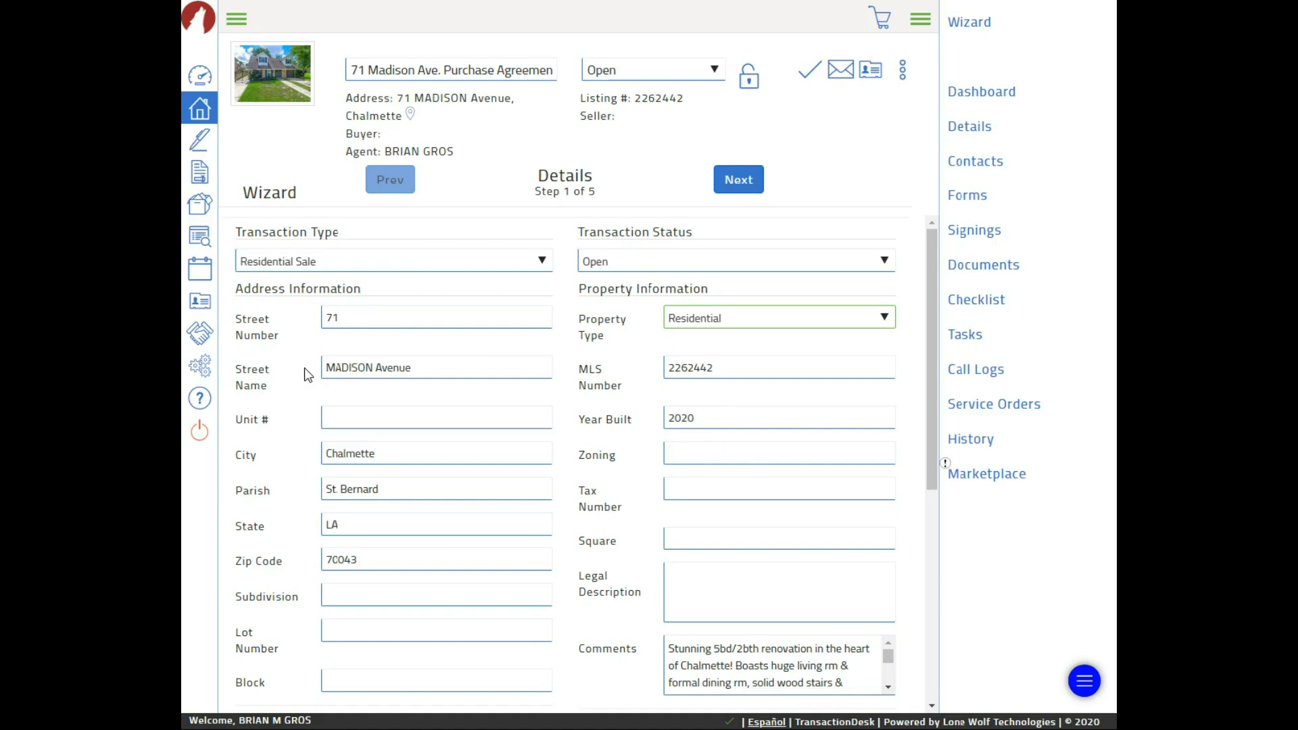
pyautogui.scroll(-2, 369, 368)
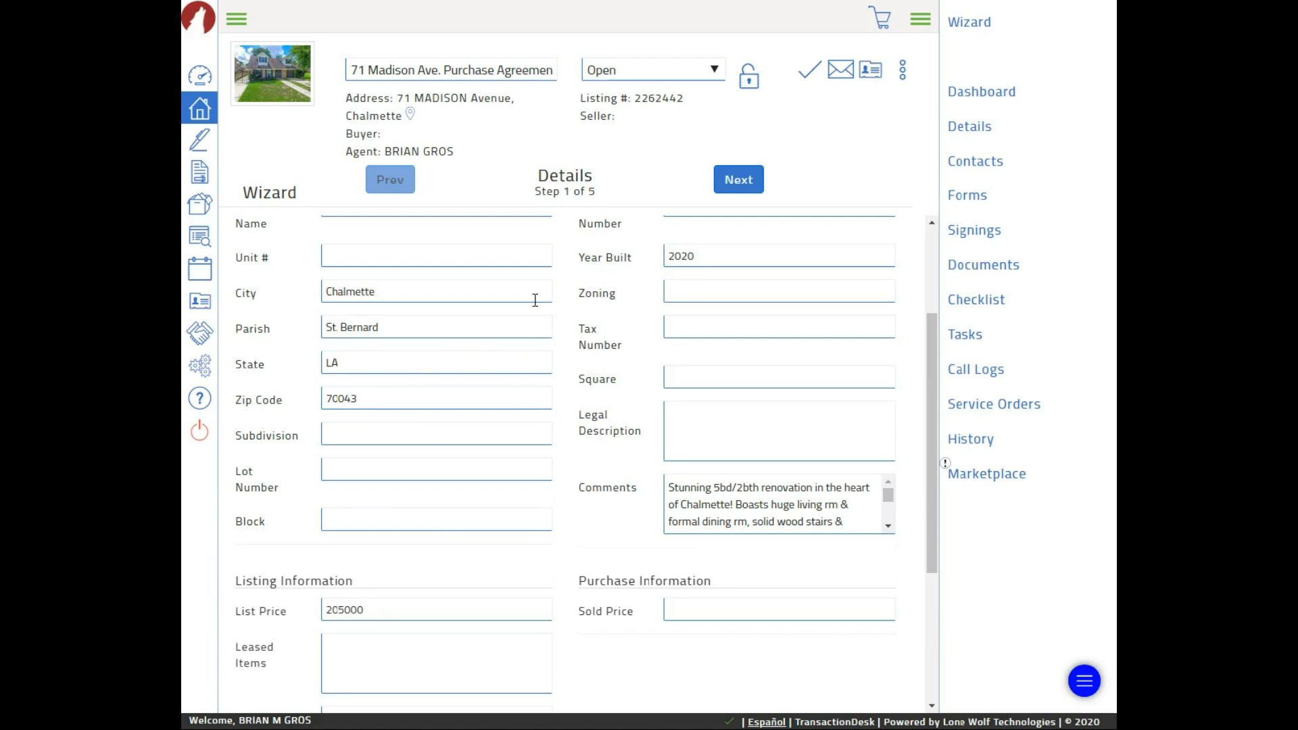
pyautogui.scroll(2, 639, 314)
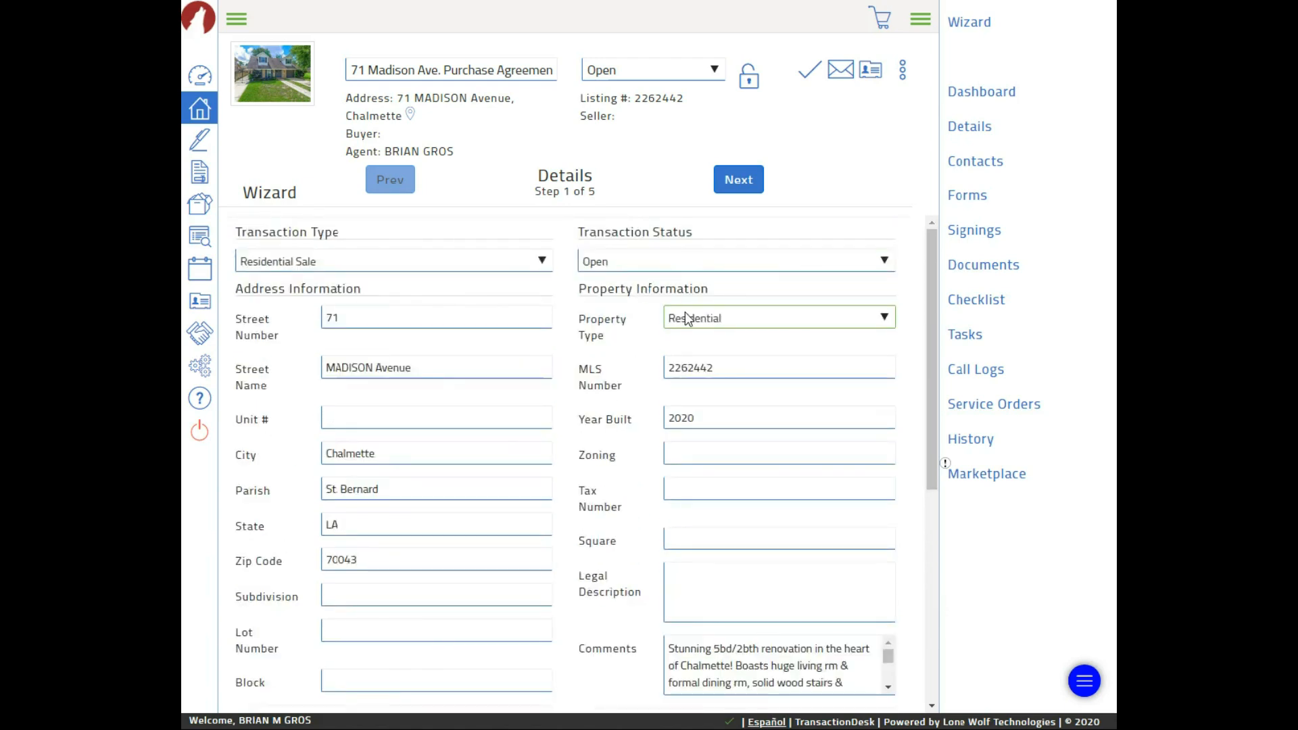
pyautogui.scroll(-1, 670, 318)
pyautogui.scroll(-1, 668, 315)
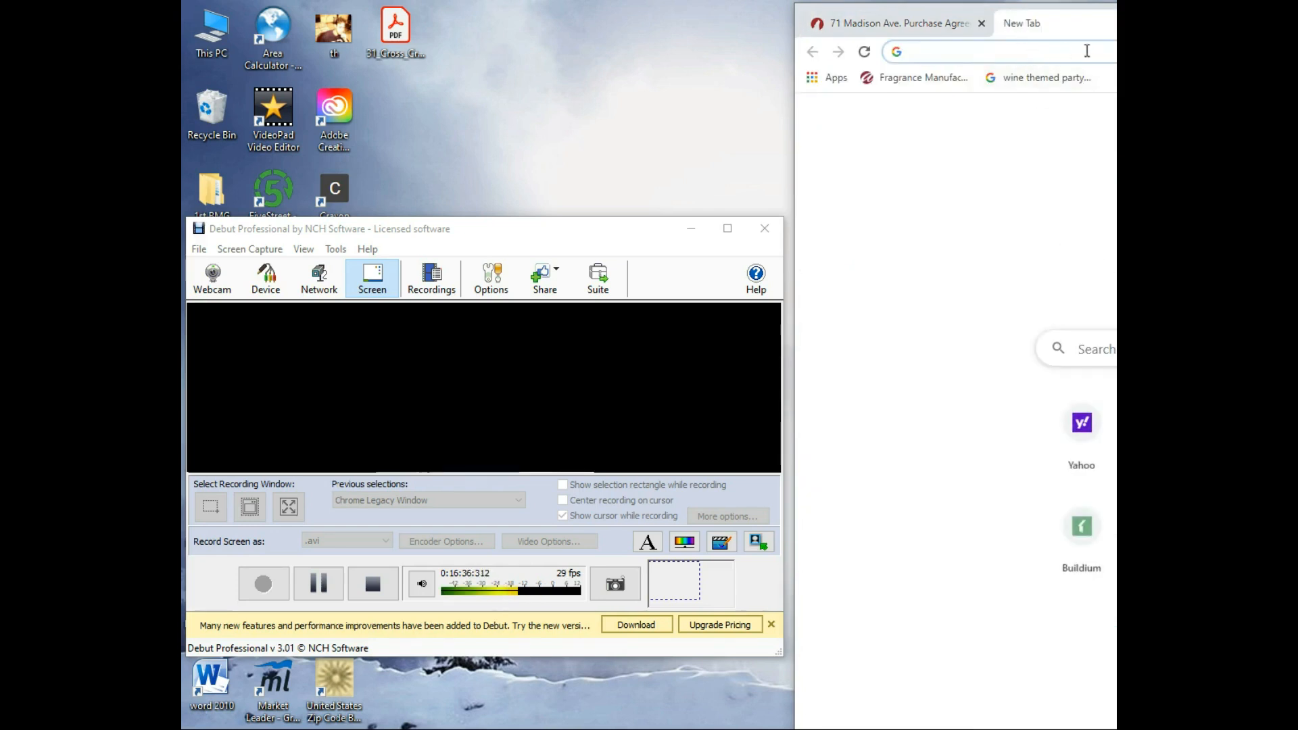
# Maximize the browser, go to Matrix MLS with 'ma', and sign in with the account password
pyautogui.click(1069, 47)
pyautogui.doubleClick(1091, 27)
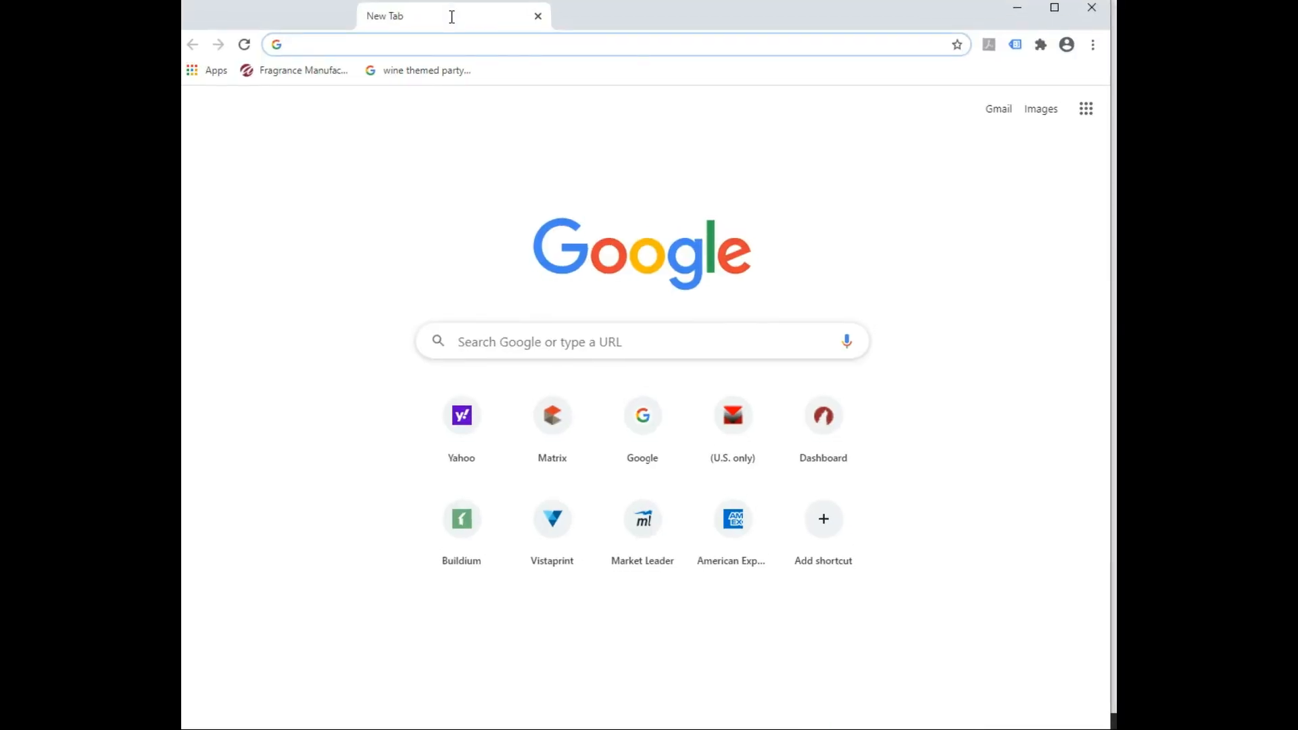
pyautogui.click(449, 43)
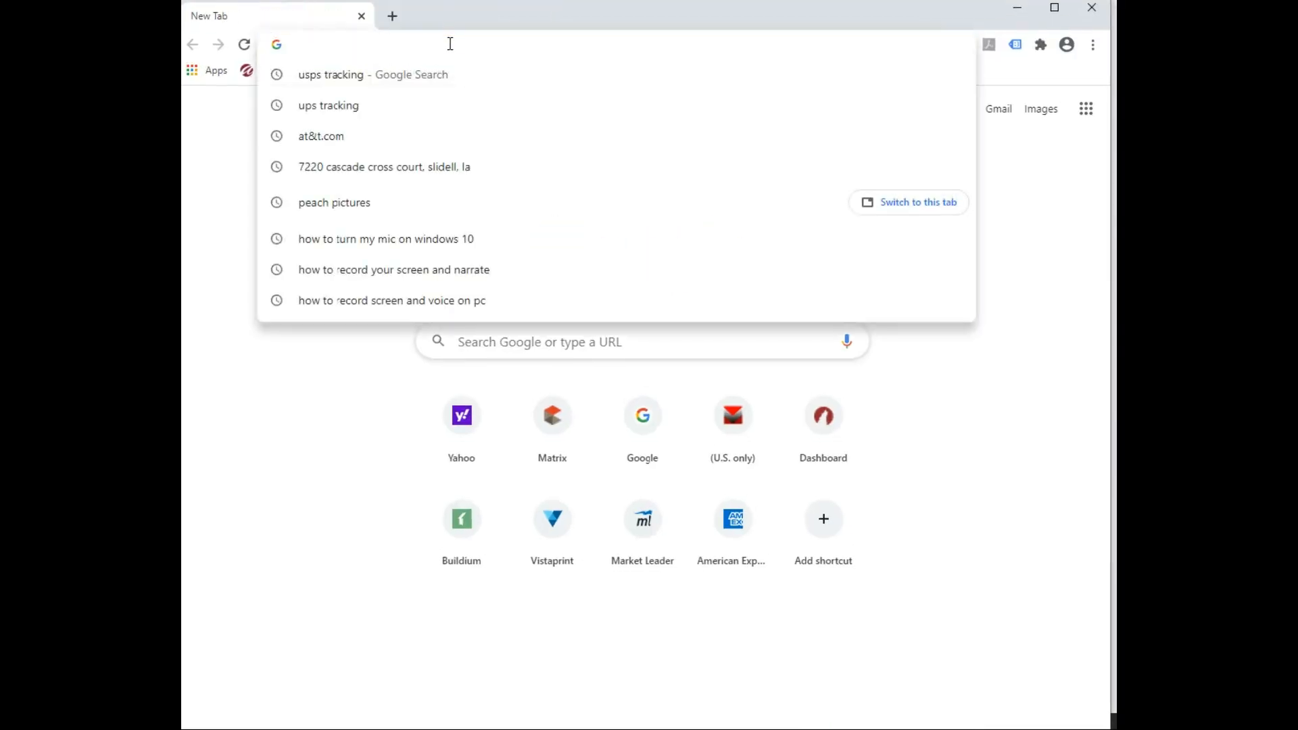
pyautogui.write('matrix.com')
pyautogui.press('Return')
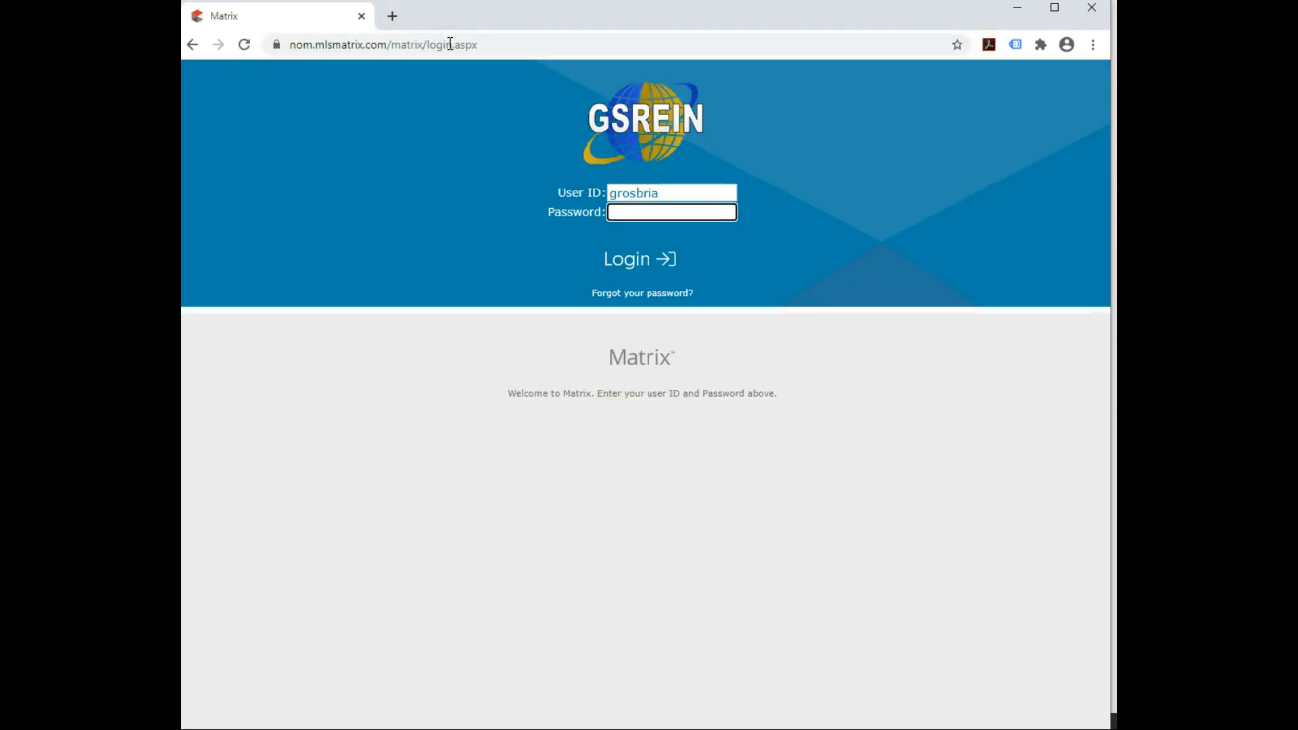
pyautogui.write('********')
pyautogui.press('Return')
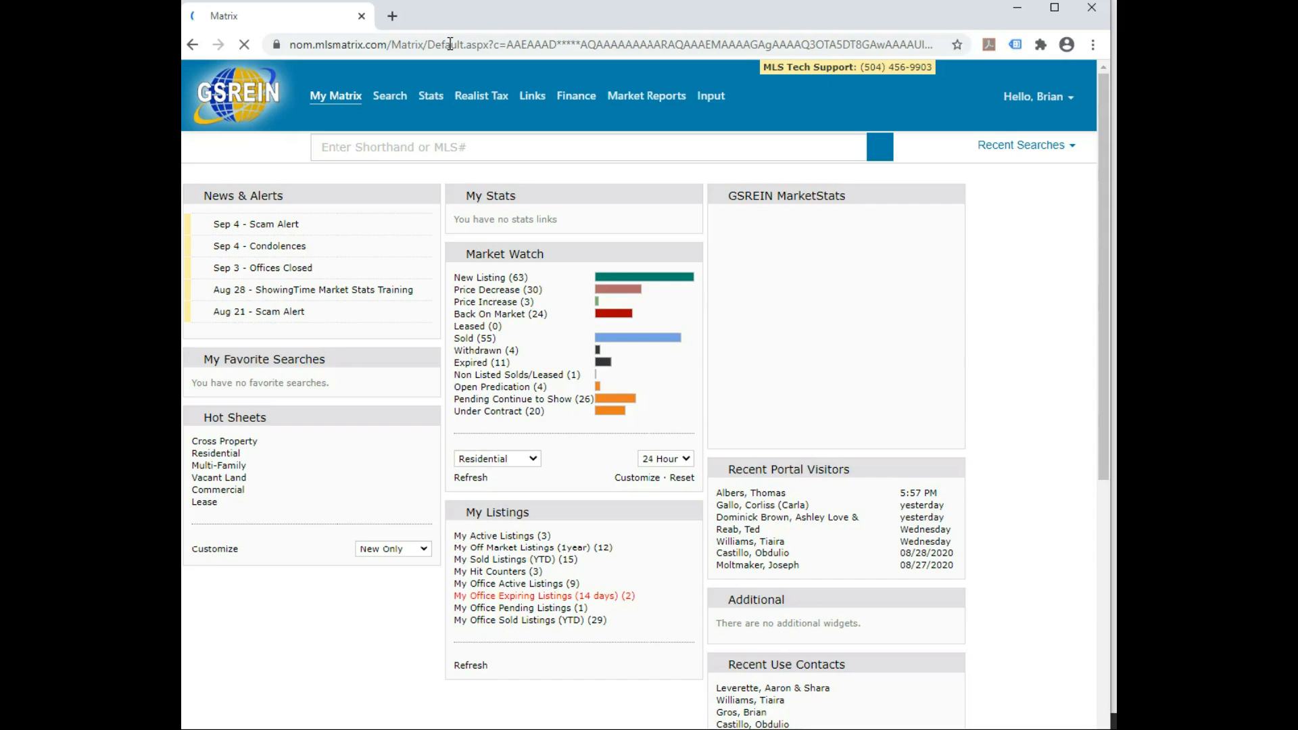
pyautogui.click(404, 149)
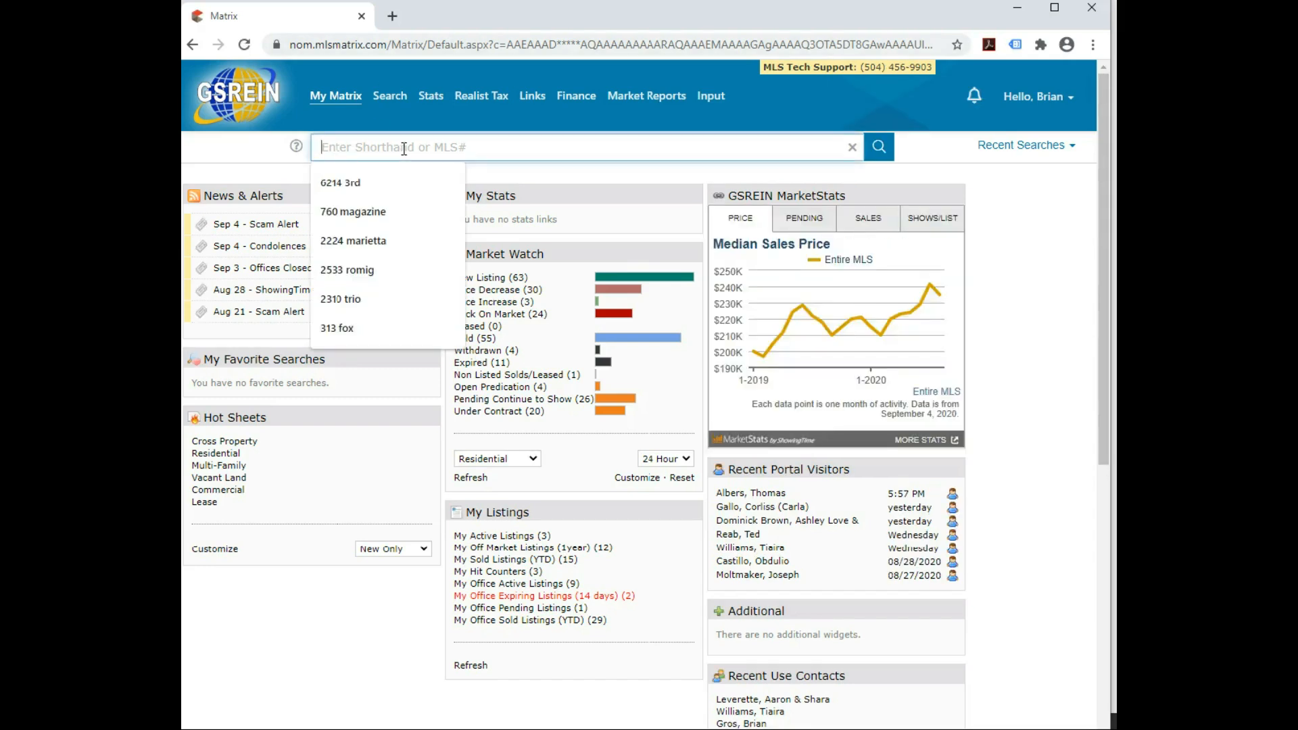
pyautogui.write('226')
pyautogui.write('2442')
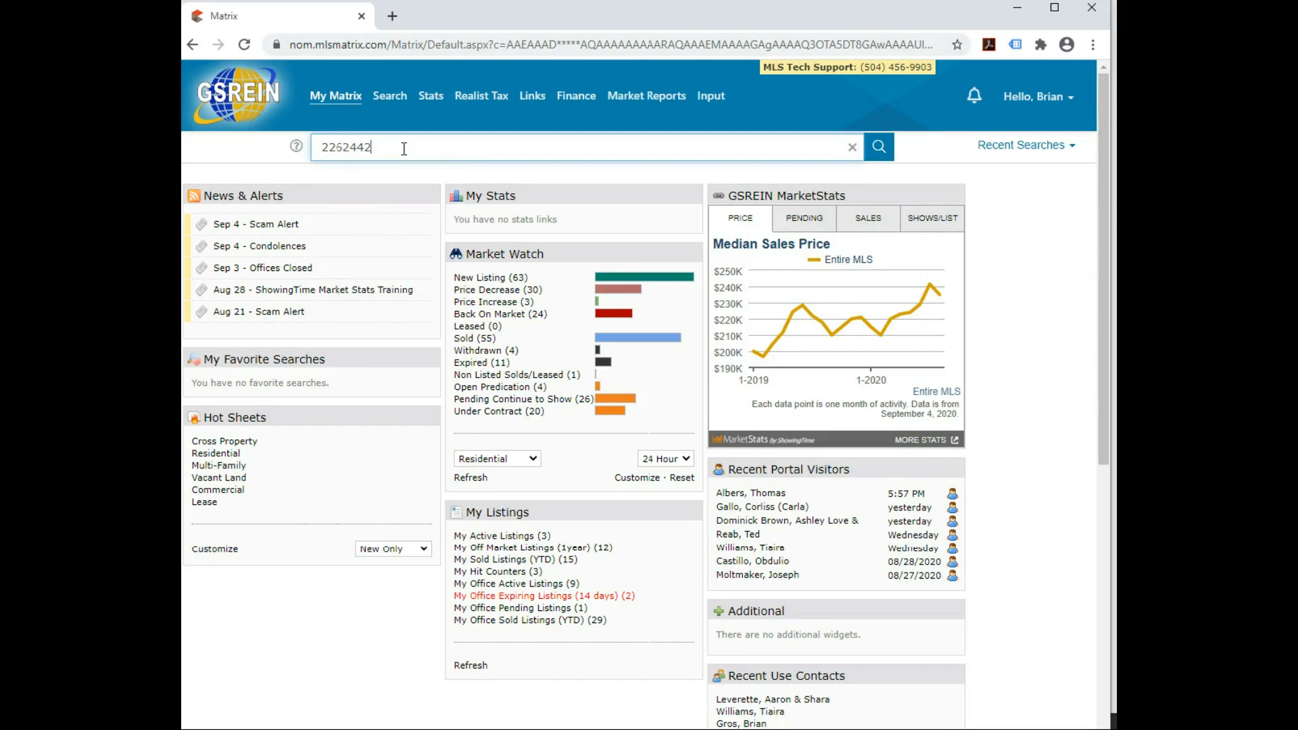
pyautogui.press('Return')
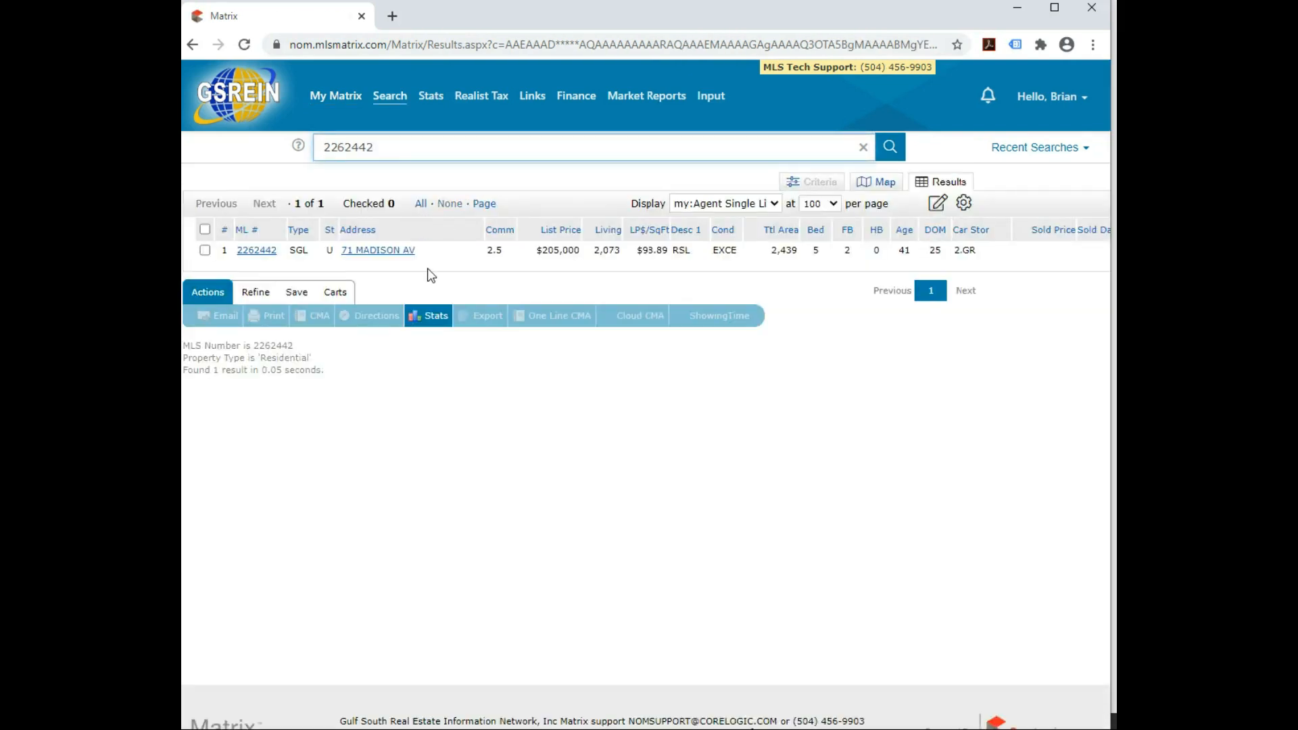
pyautogui.click(265, 256)
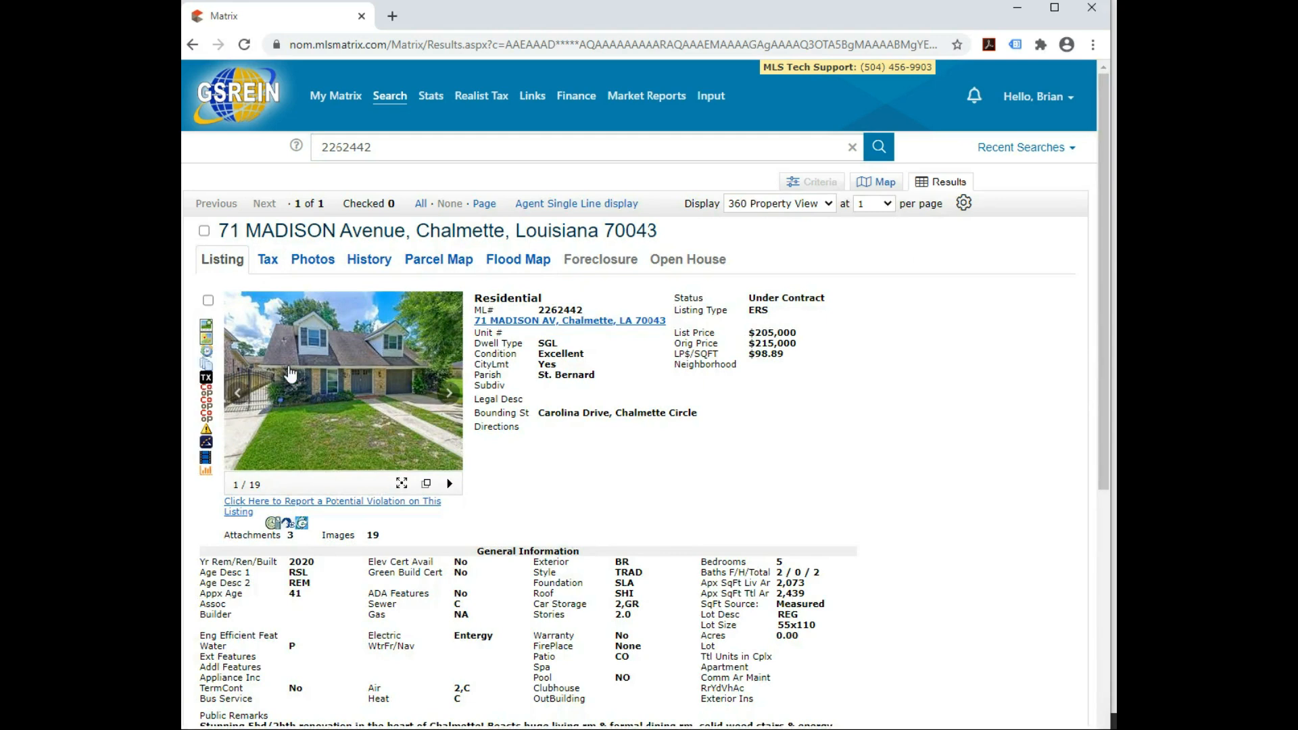
# Open the property's Realist tax report and copy its legal description
pyautogui.click(207, 378)
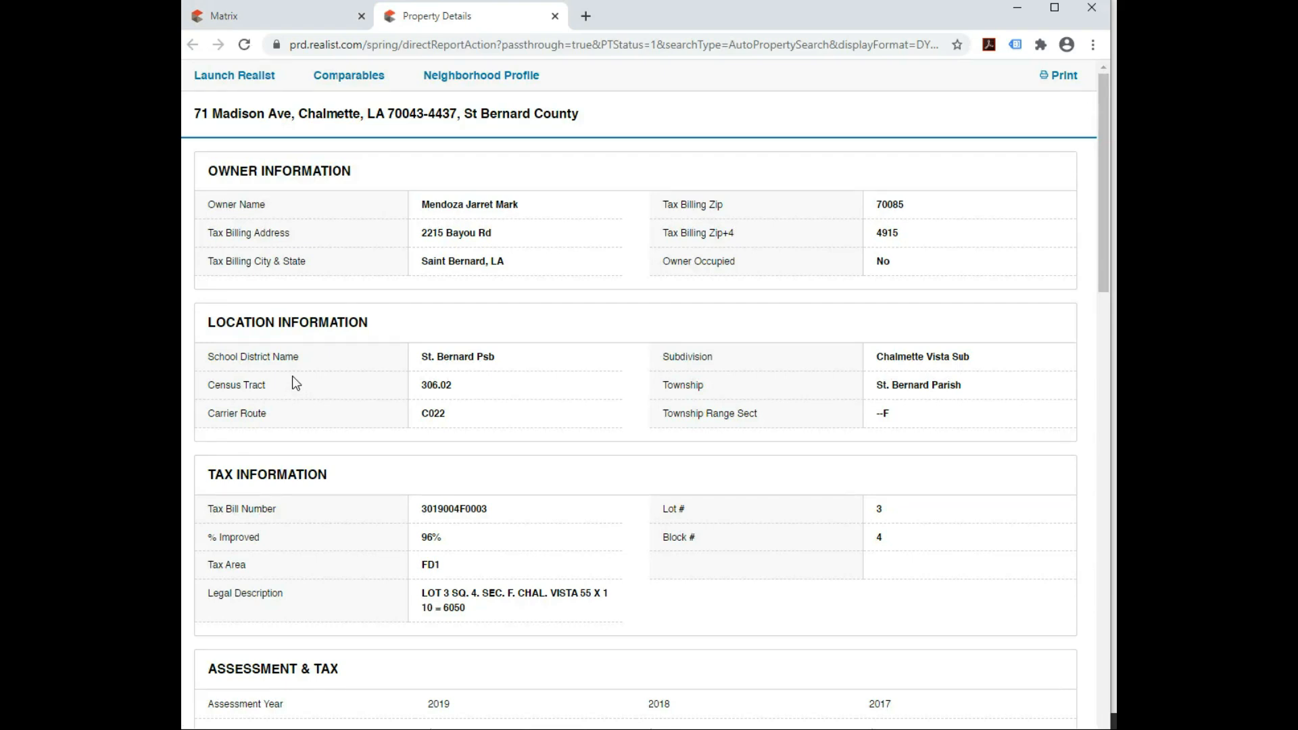
pyautogui.scroll(-7, 400, 268)
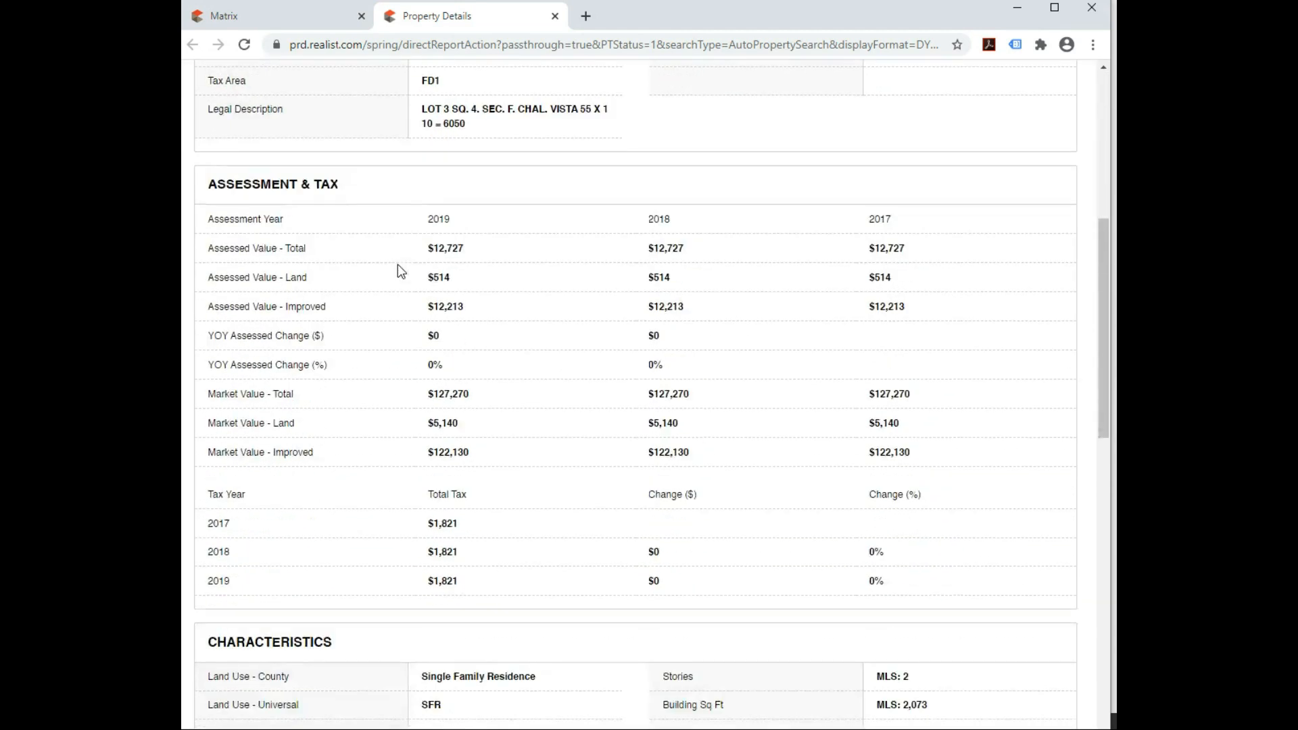
pyautogui.scroll(-1, 401, 271)
pyautogui.scroll(-7, 401, 271)
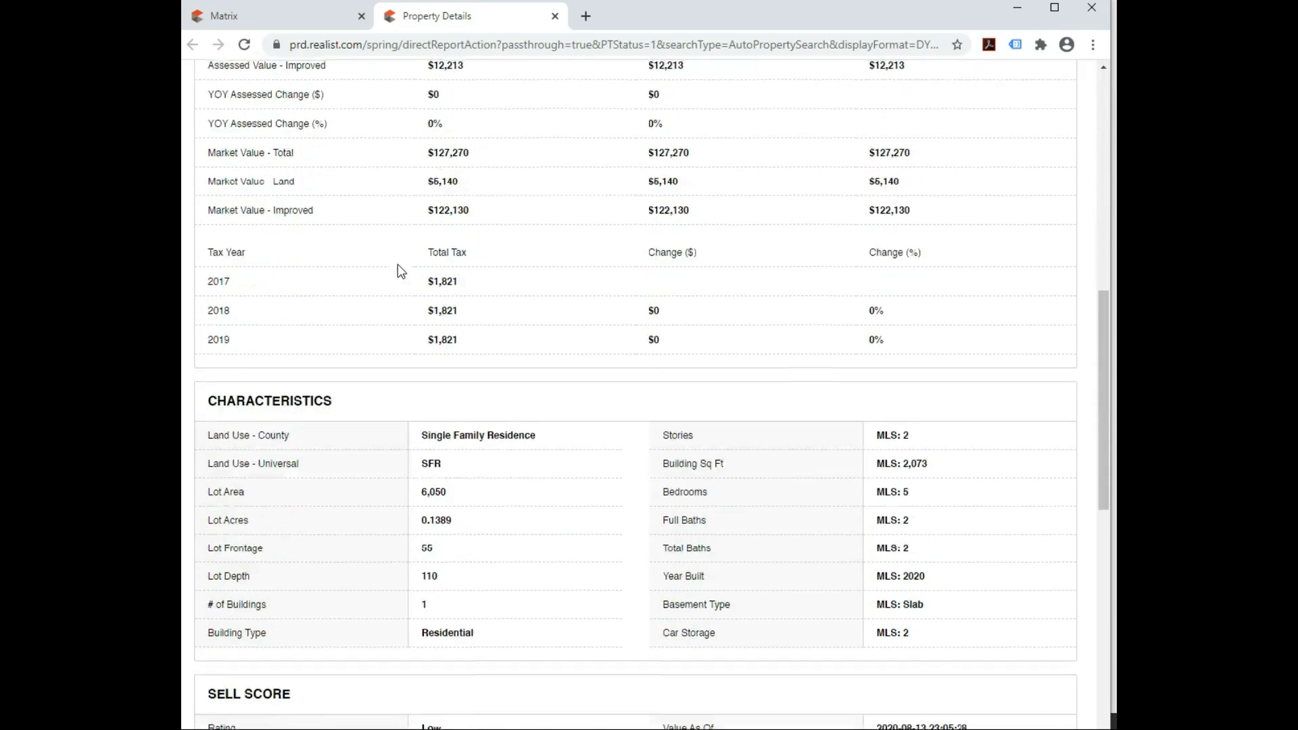
pyautogui.scroll(-2, 401, 271)
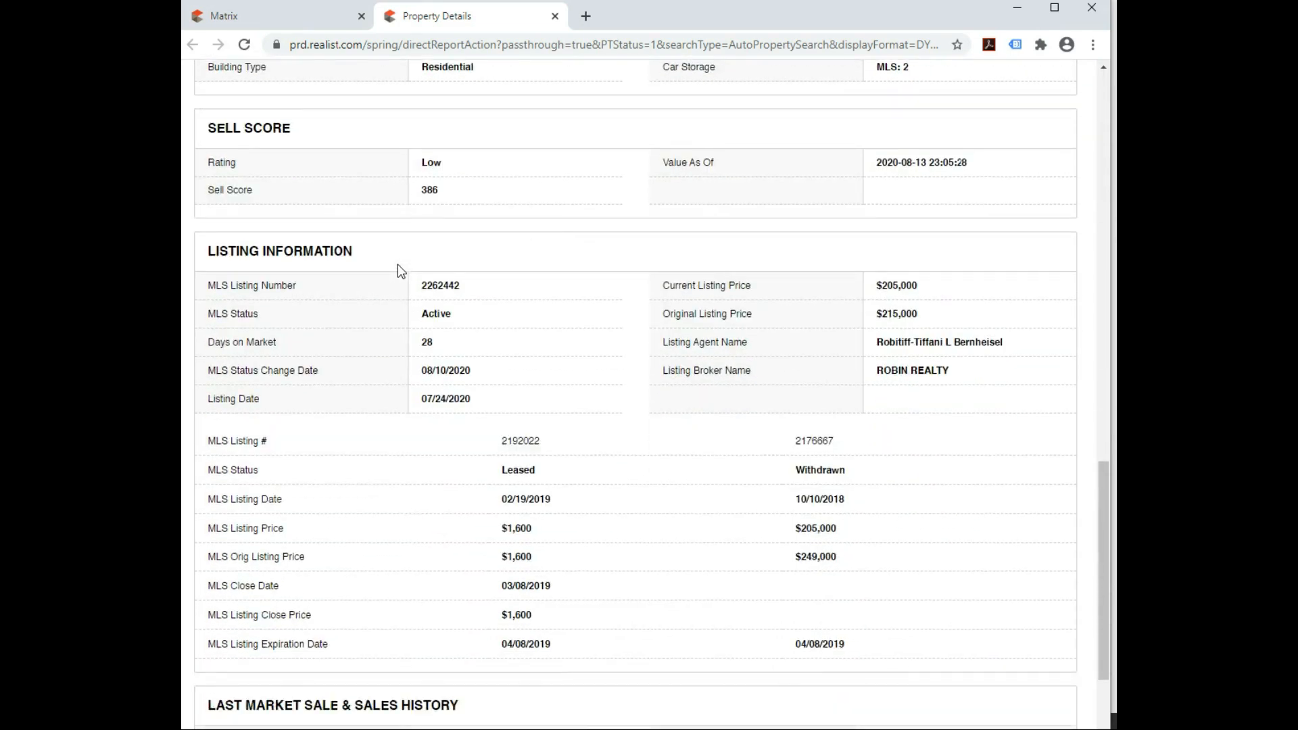
pyautogui.scroll(-4, 401, 271)
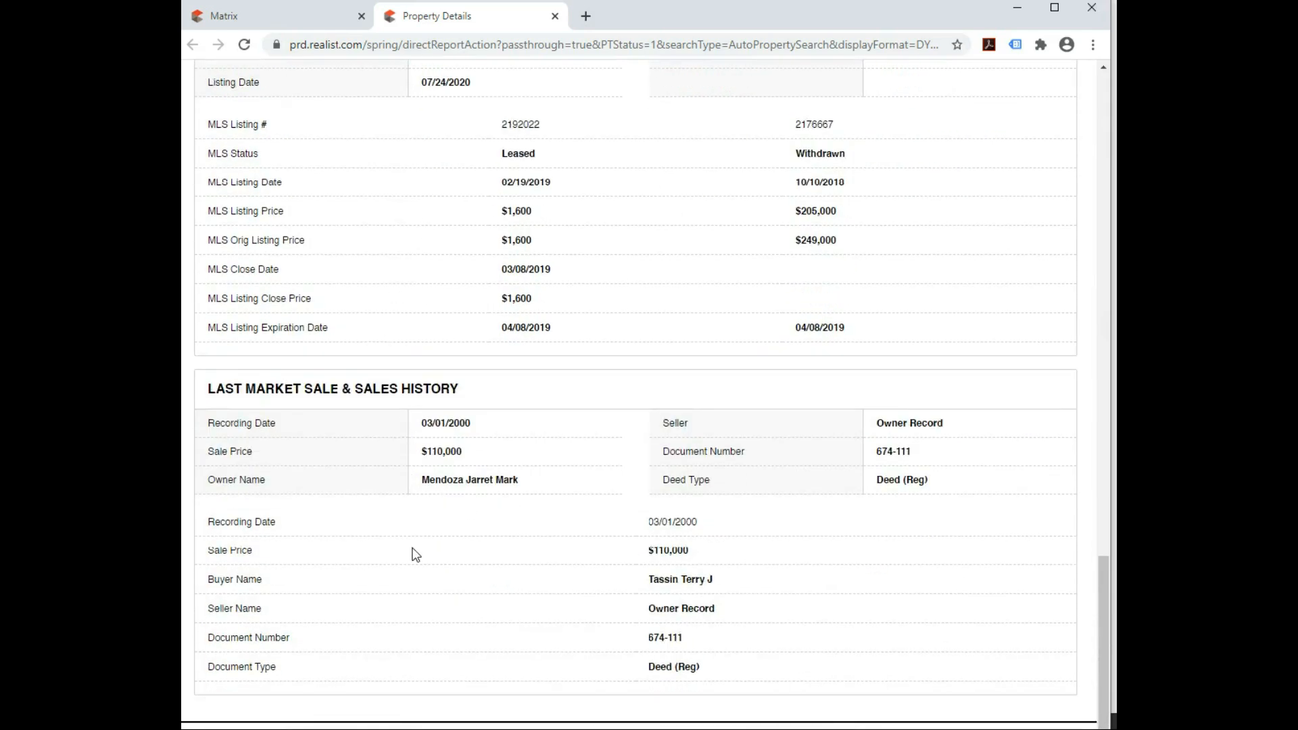
pyautogui.scroll(3, 415, 553)
pyautogui.scroll(3, 415, 554)
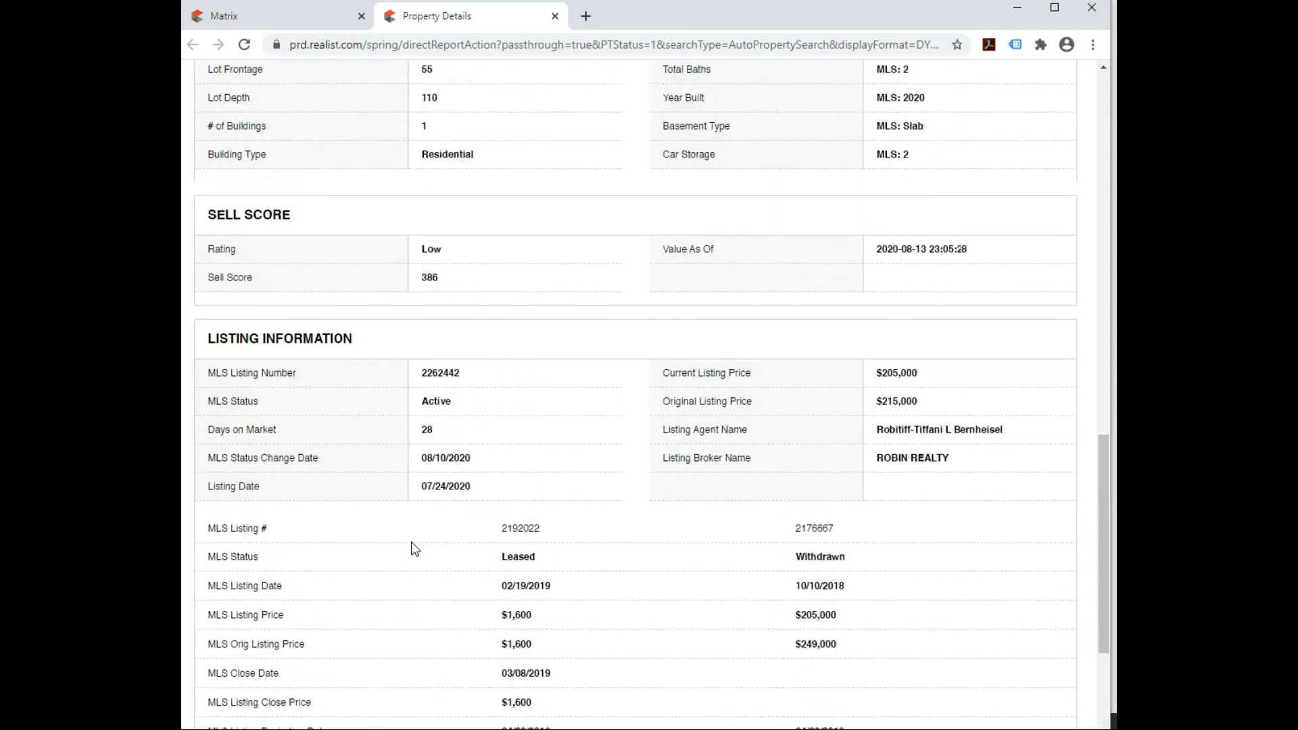
pyautogui.scroll(3, 414, 544)
pyautogui.scroll(3, 410, 539)
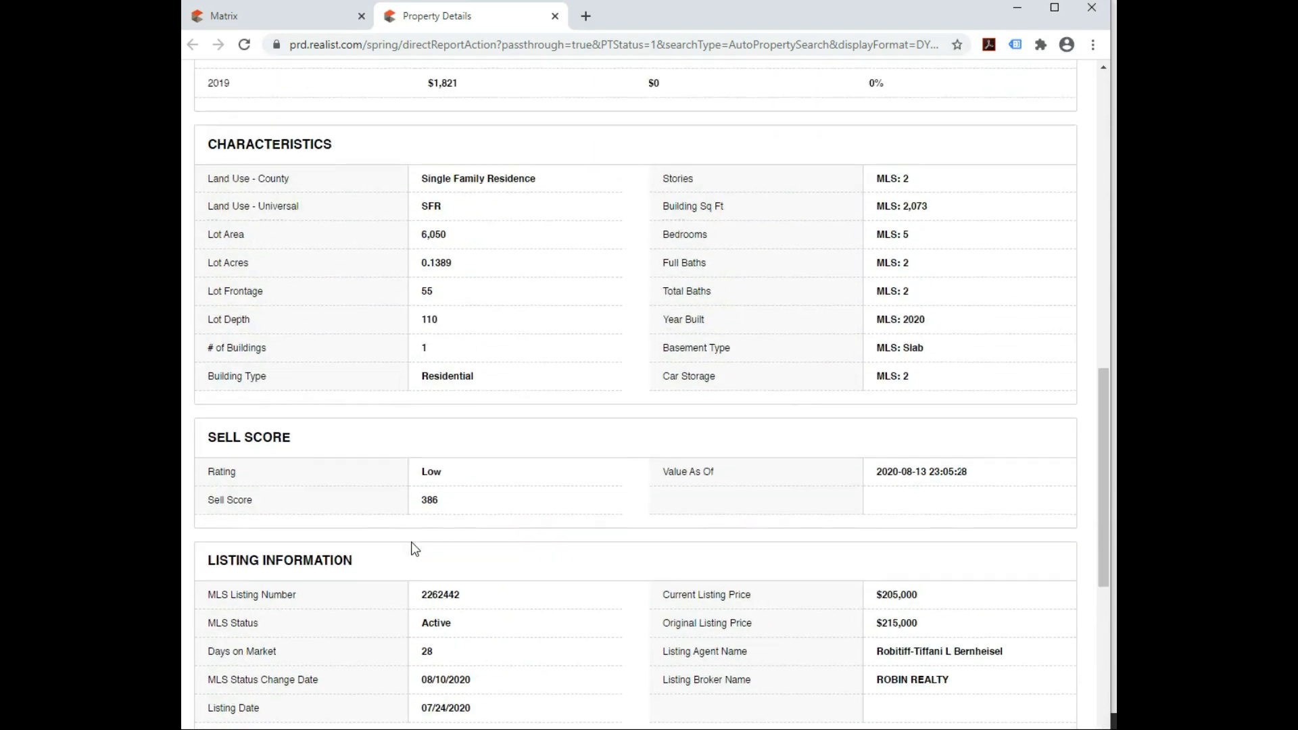
pyautogui.scroll(8, 408, 538)
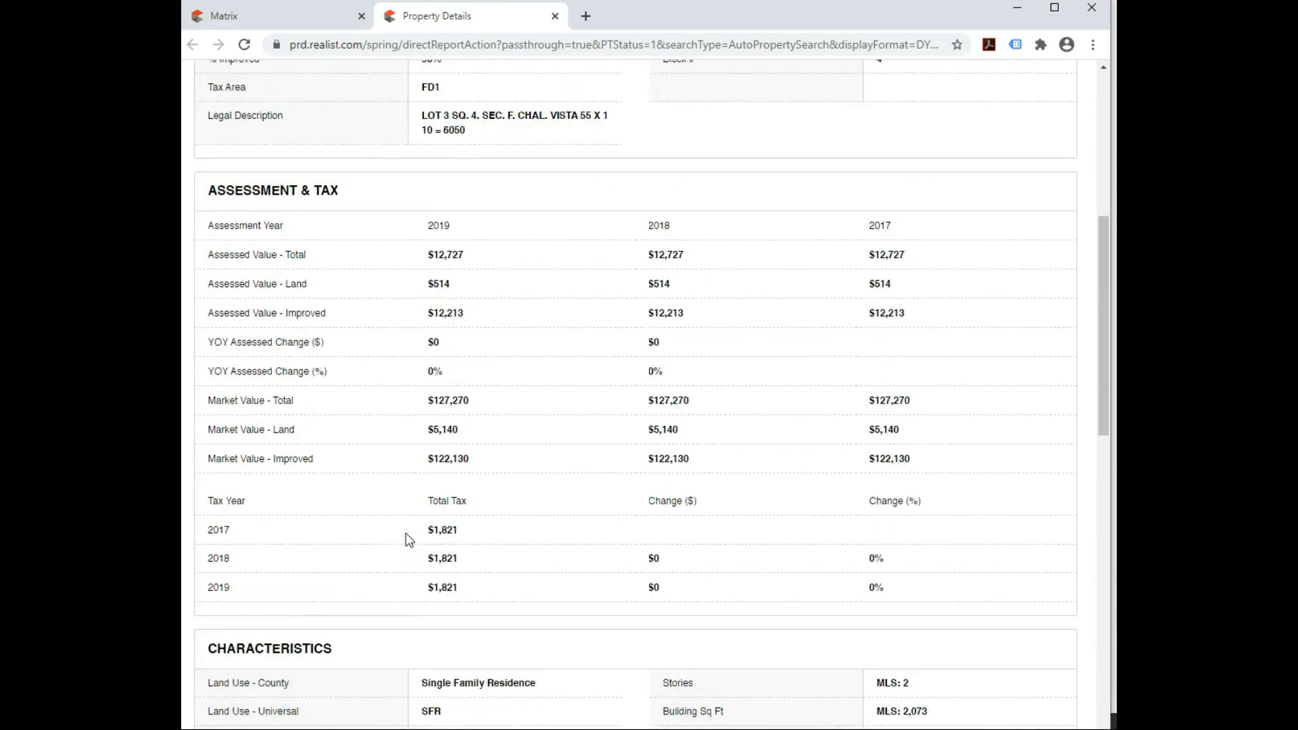
pyautogui.scroll(1, 399, 446)
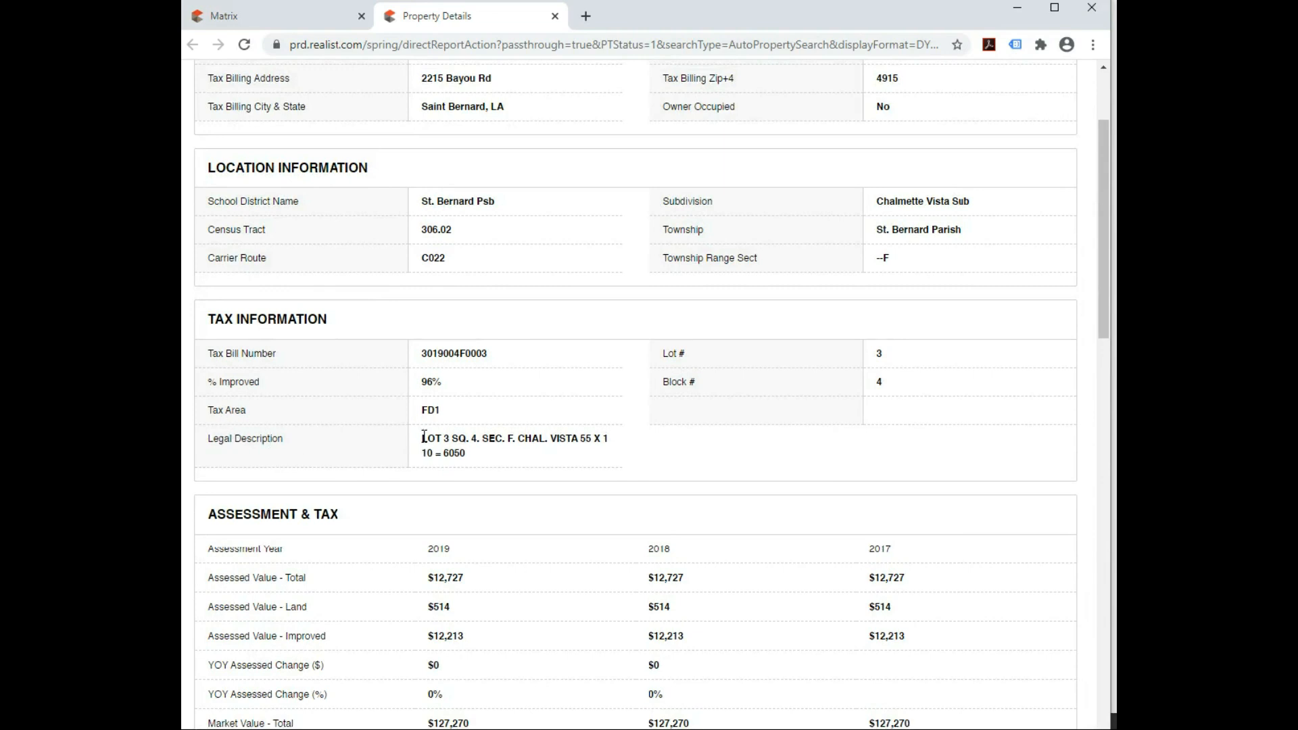
pyautogui.moveTo(421, 439); pyautogui.dragTo(470, 454)
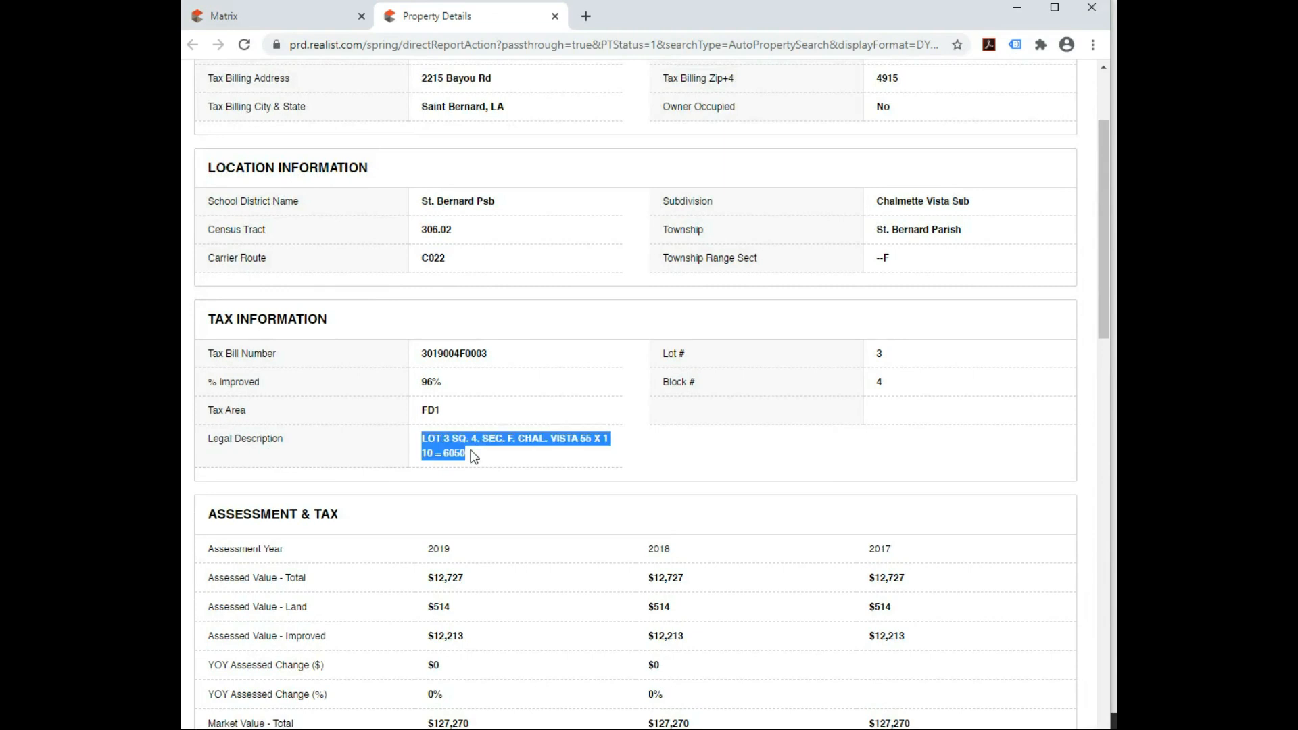
pyautogui.rightClick(454, 447)
pyautogui.click(485, 462)
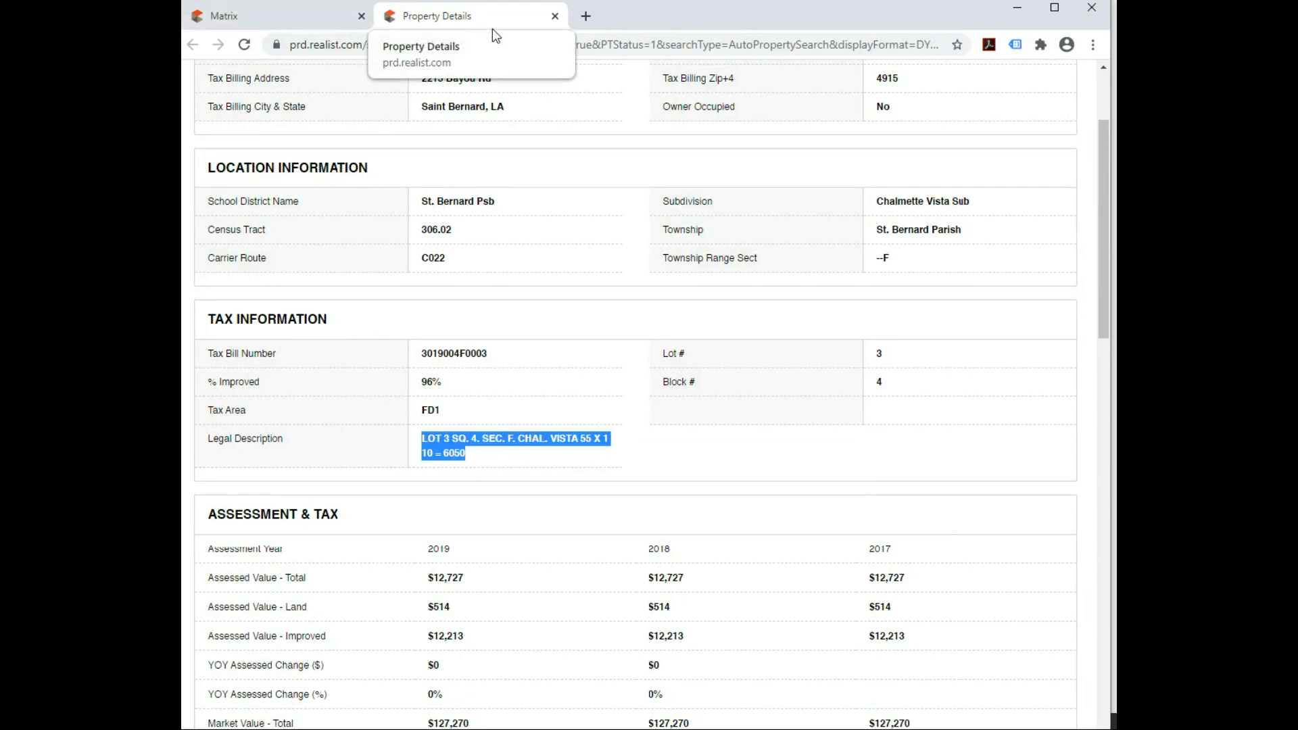
# Close the Realist report, log out of Matrix, and close the browser window
pyautogui.click(555, 17)
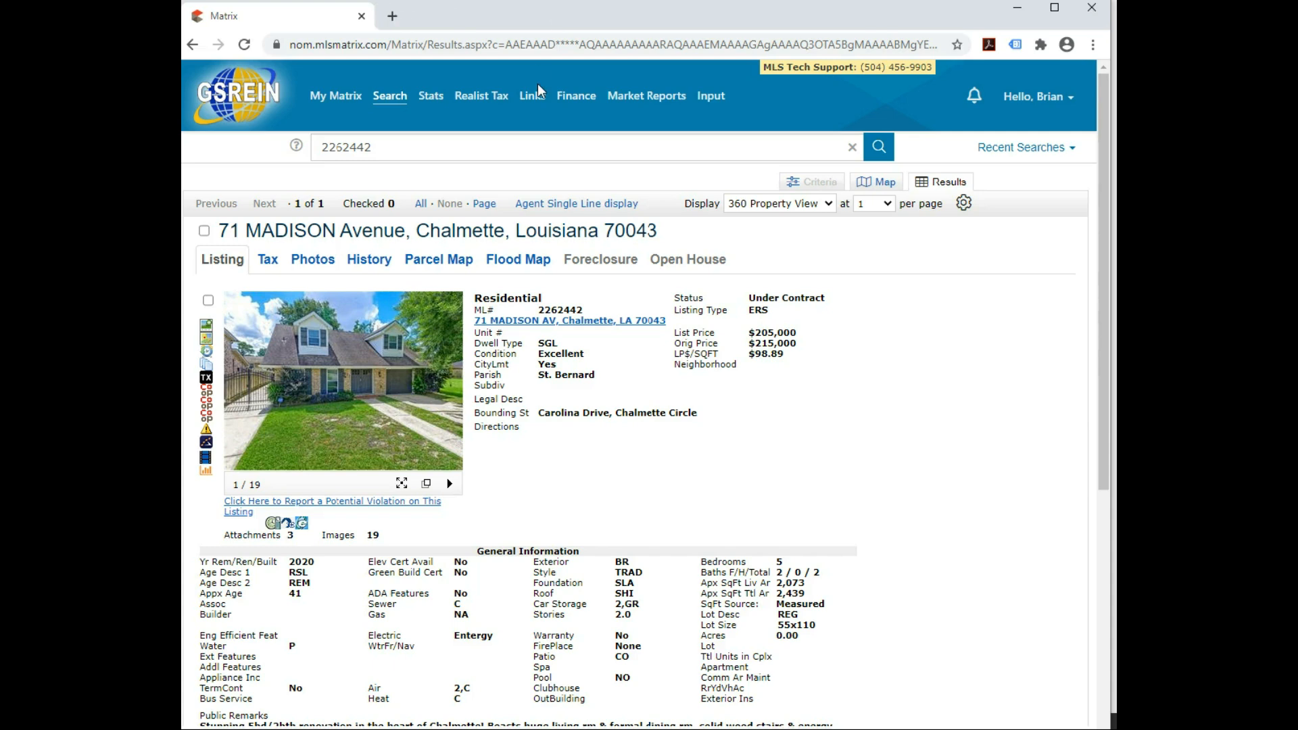
pyautogui.click(1063, 108)
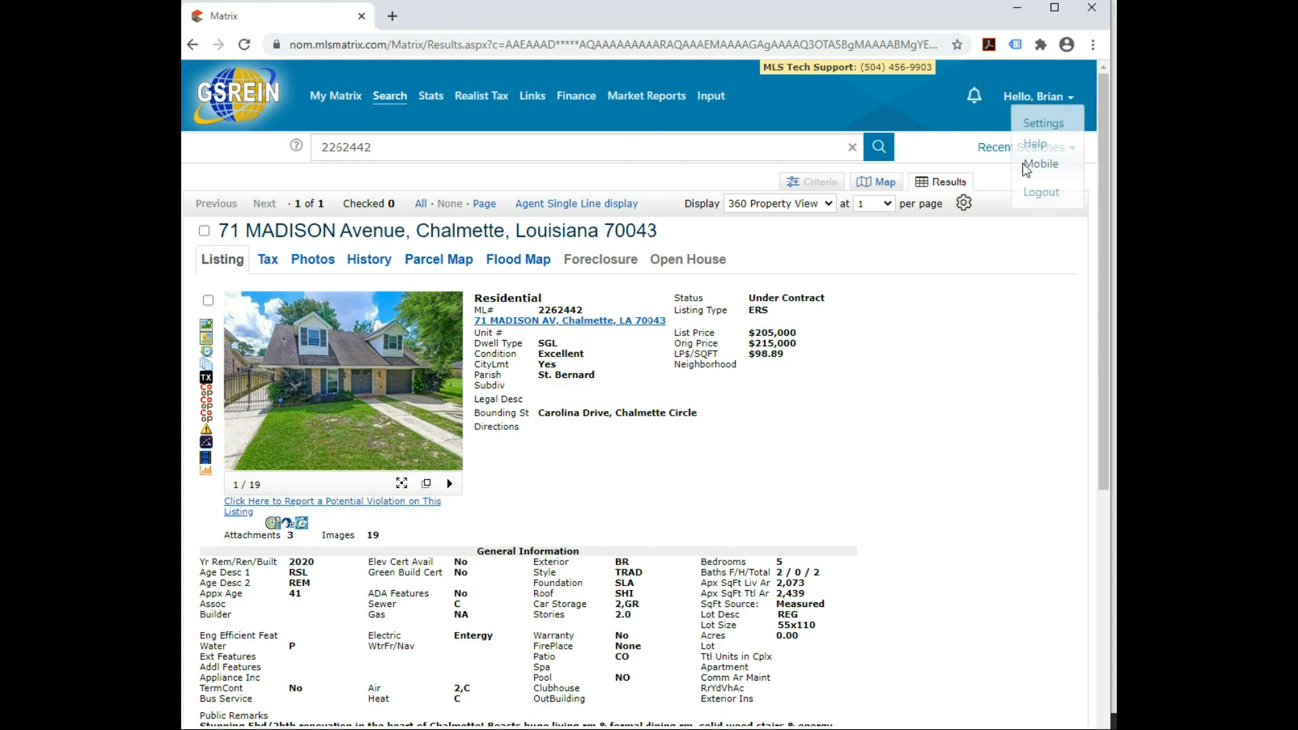
pyautogui.click(1033, 193)
pyautogui.moveTo(693, 19); pyautogui.dragTo(652, 22)
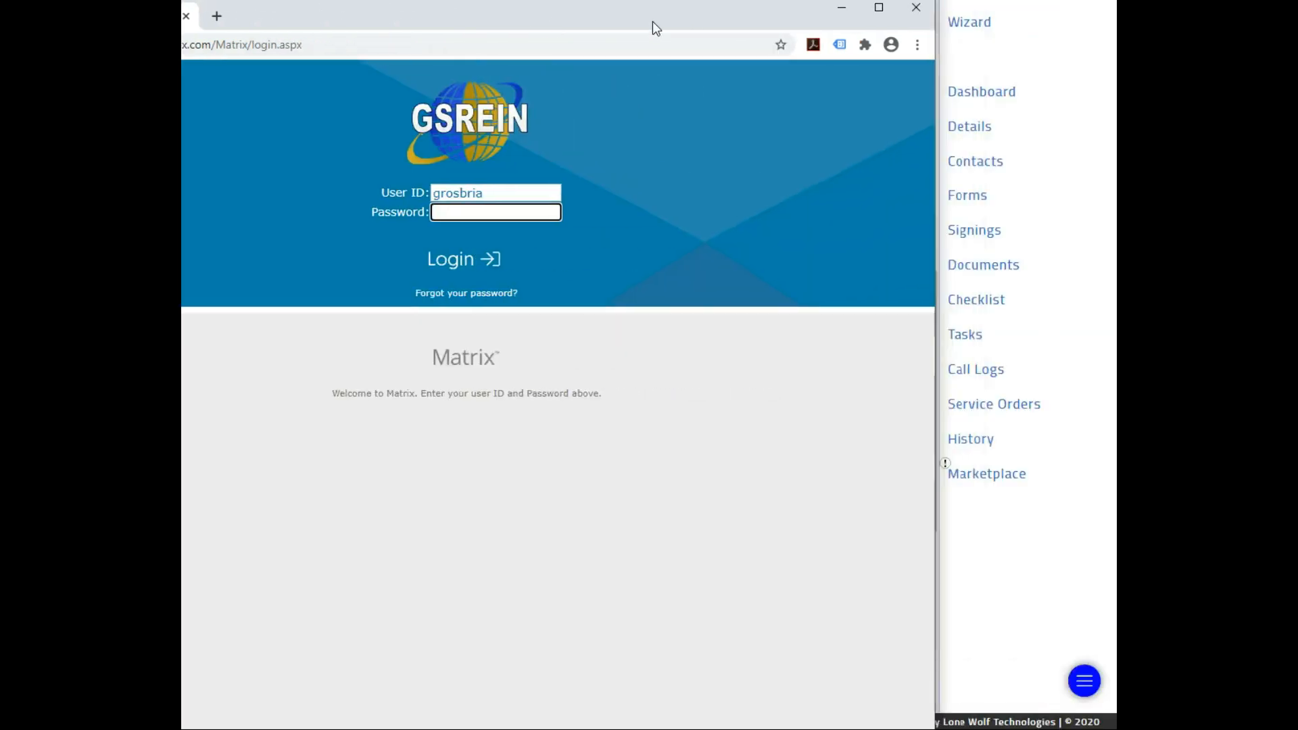
pyautogui.click(919, 6)
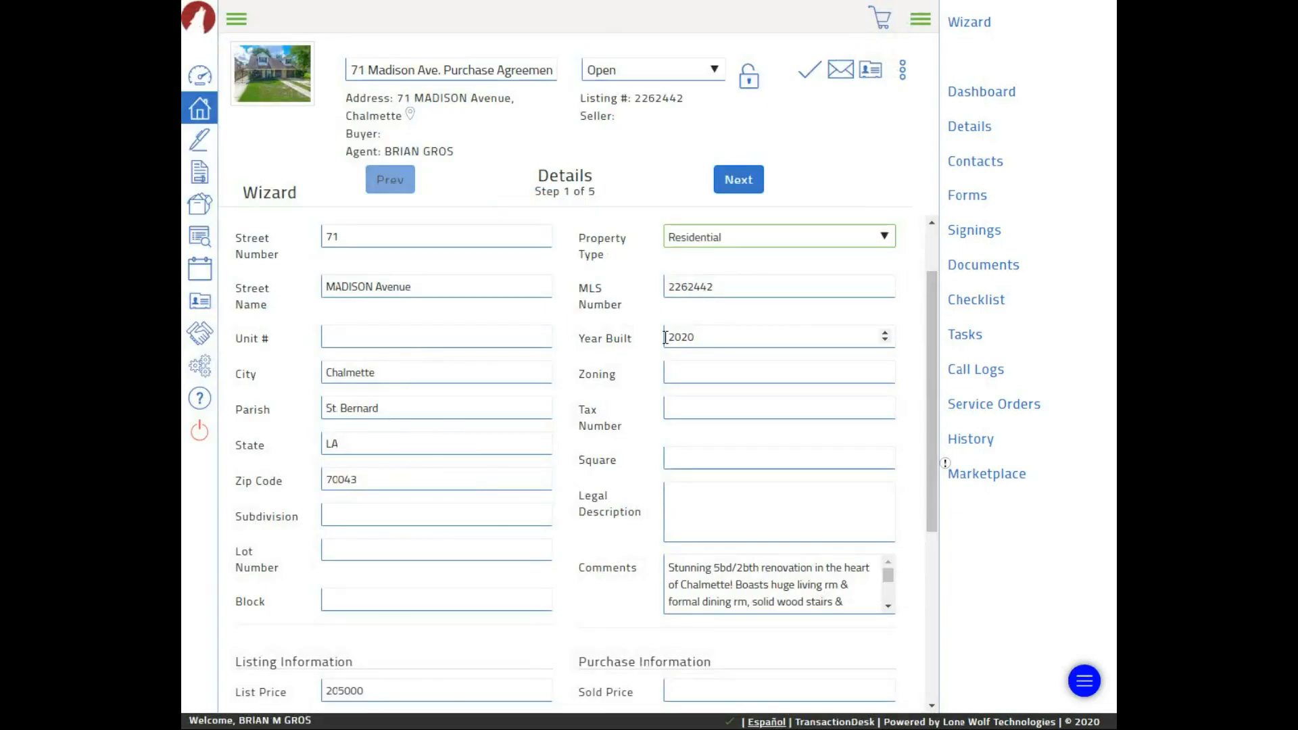
pyautogui.rightClick(721, 516)
pyautogui.click(757, 637)
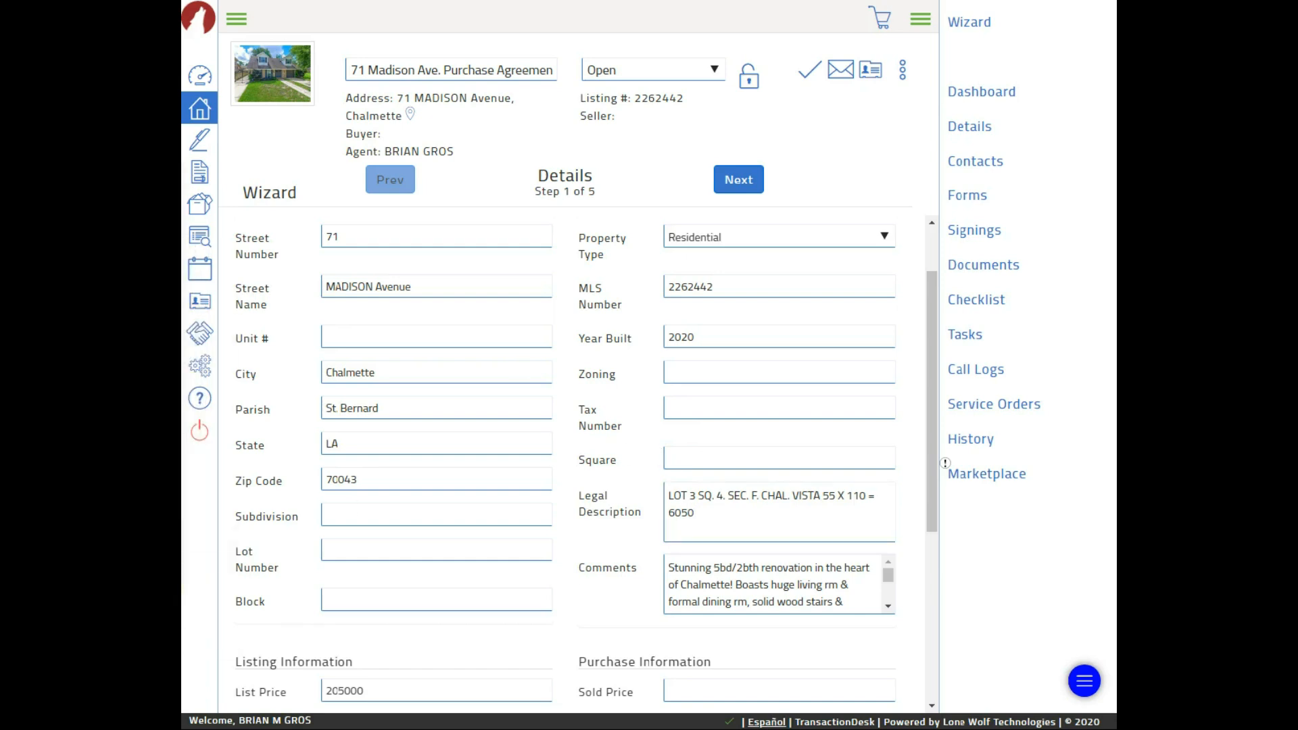
pyautogui.scroll(-1, 577, 396)
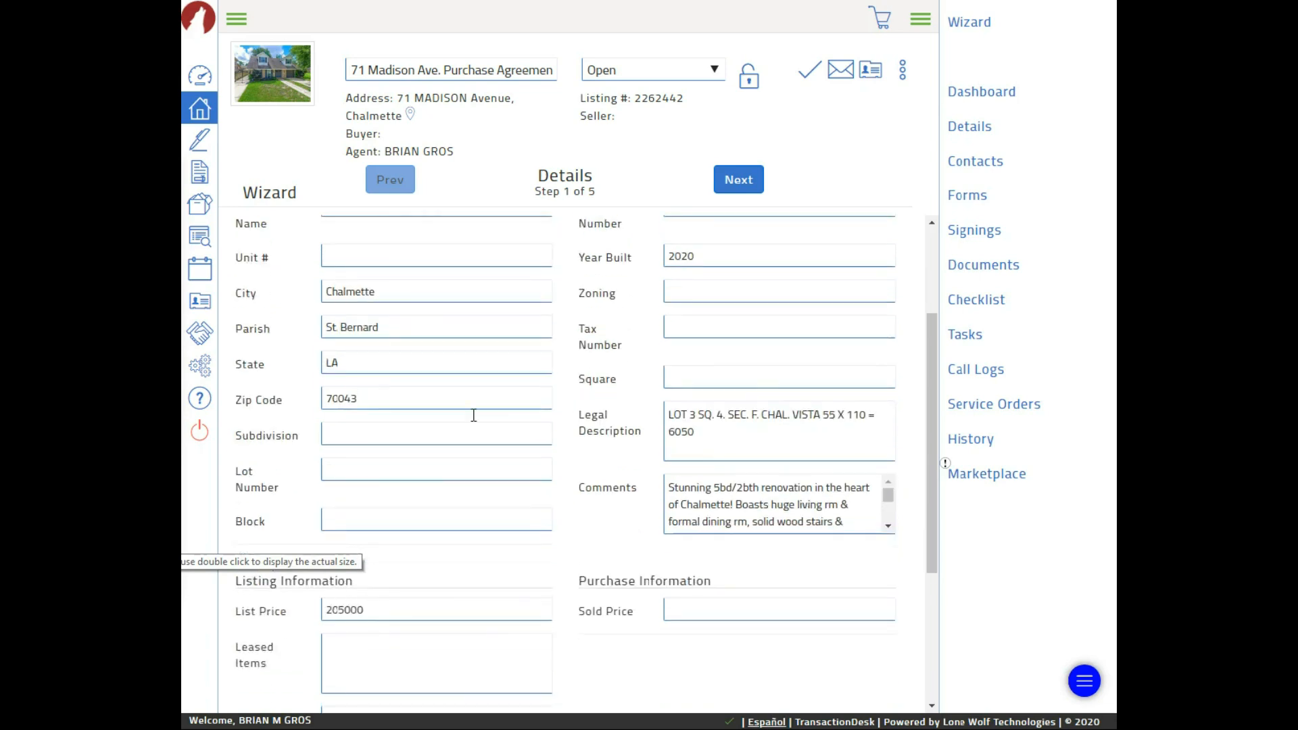
pyautogui.scroll(2, 428, 376)
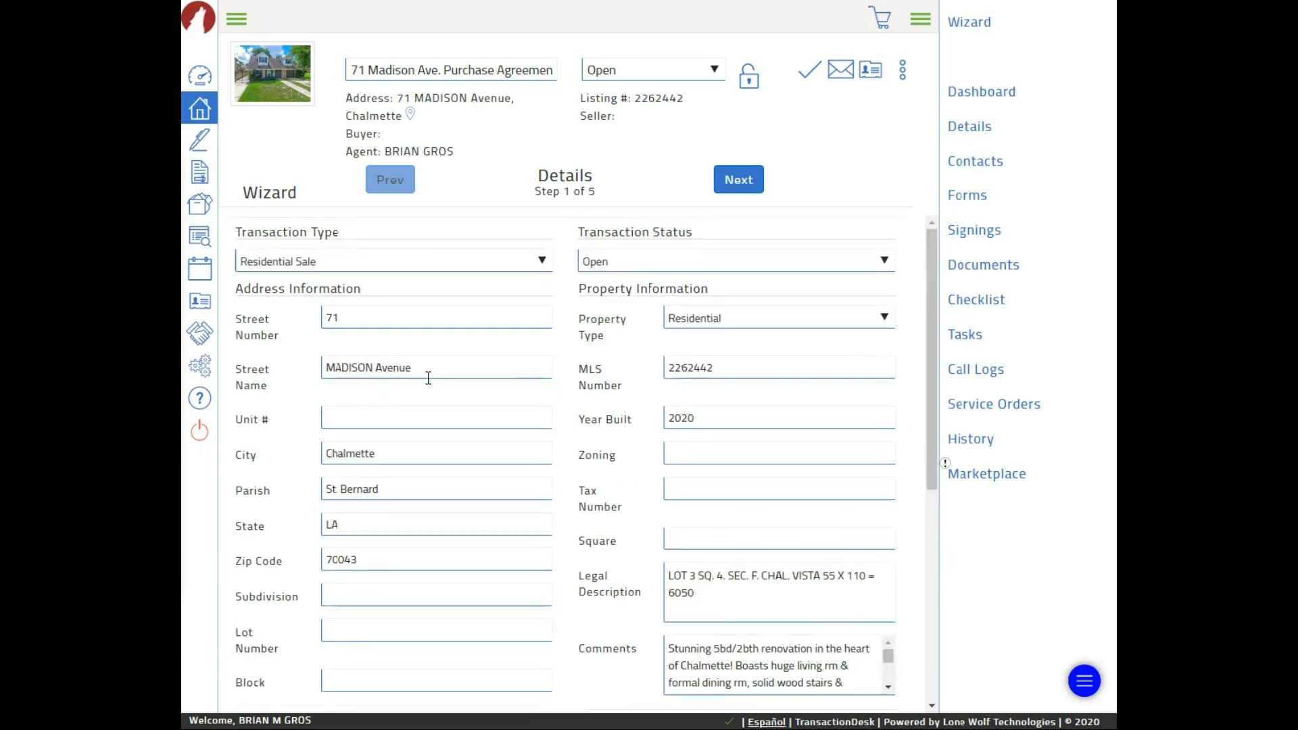
pyautogui.scroll(-4, 514, 449)
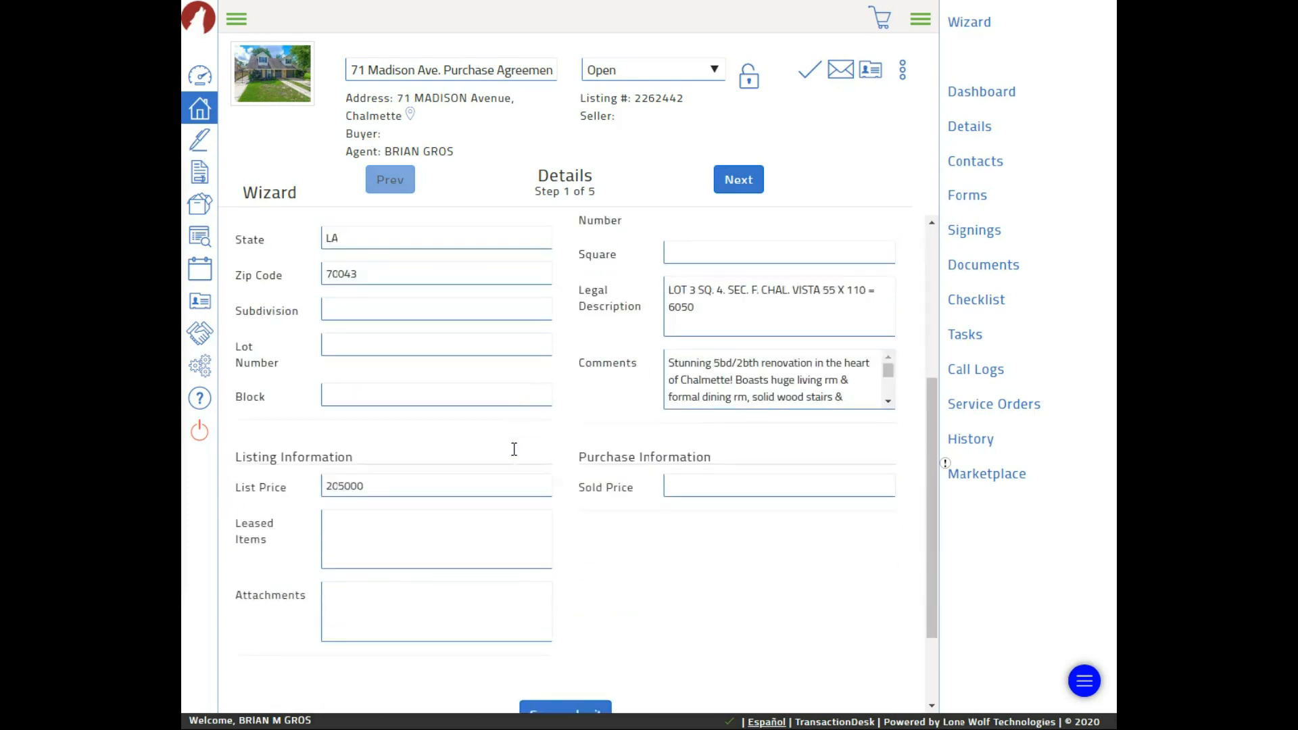
pyautogui.scroll(-2, 514, 449)
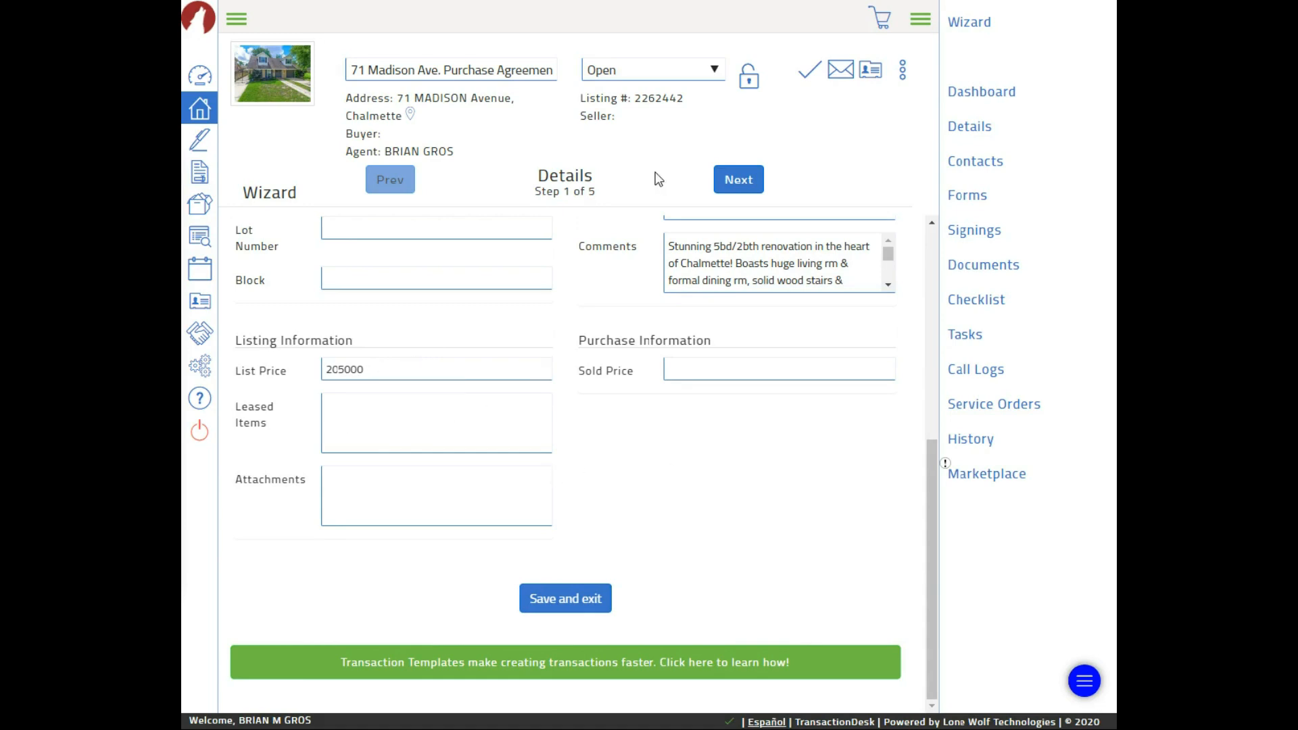
pyautogui.scroll(1, 590, 270)
pyautogui.scroll(5, 593, 269)
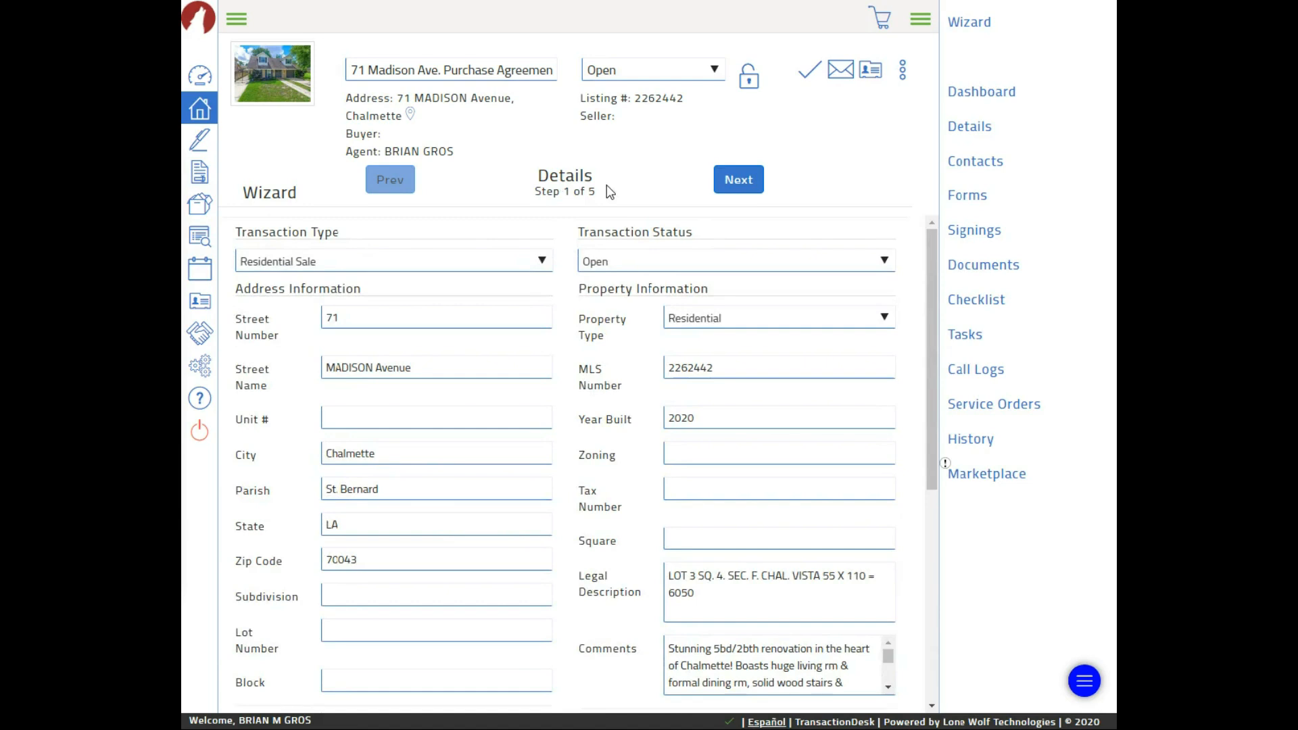
# Advance past Transaction Dates, with List Date 07/24/2020, to the Contacts step
pyautogui.click(738, 188)
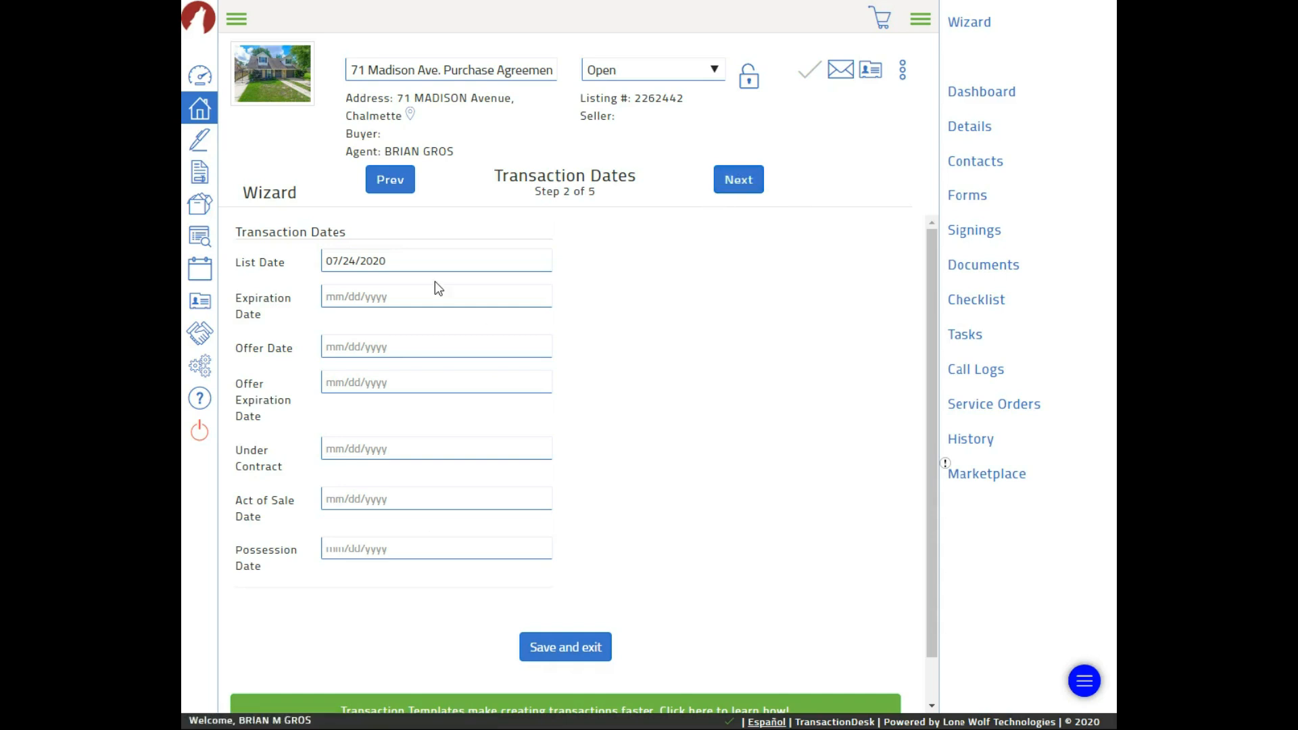
pyautogui.click(741, 186)
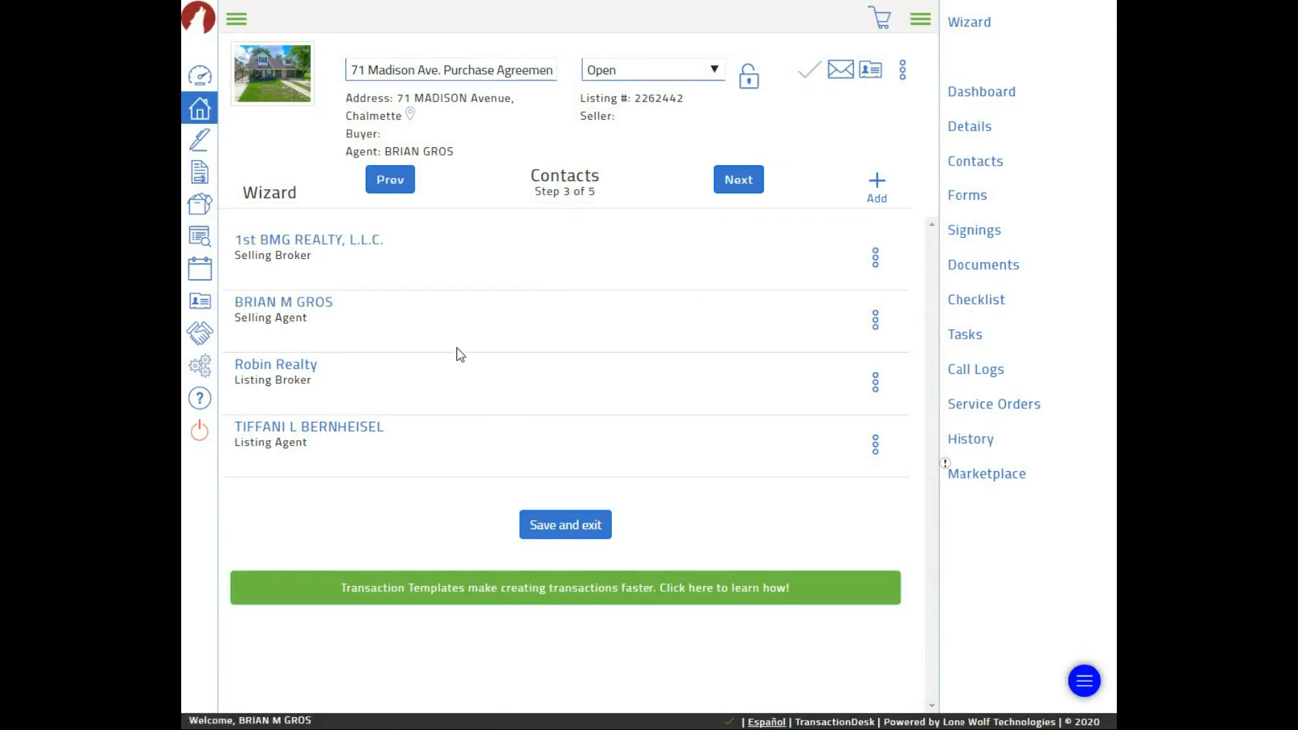
# Show the + Add menu's contact options on the Contacts step
pyautogui.click(877, 187)
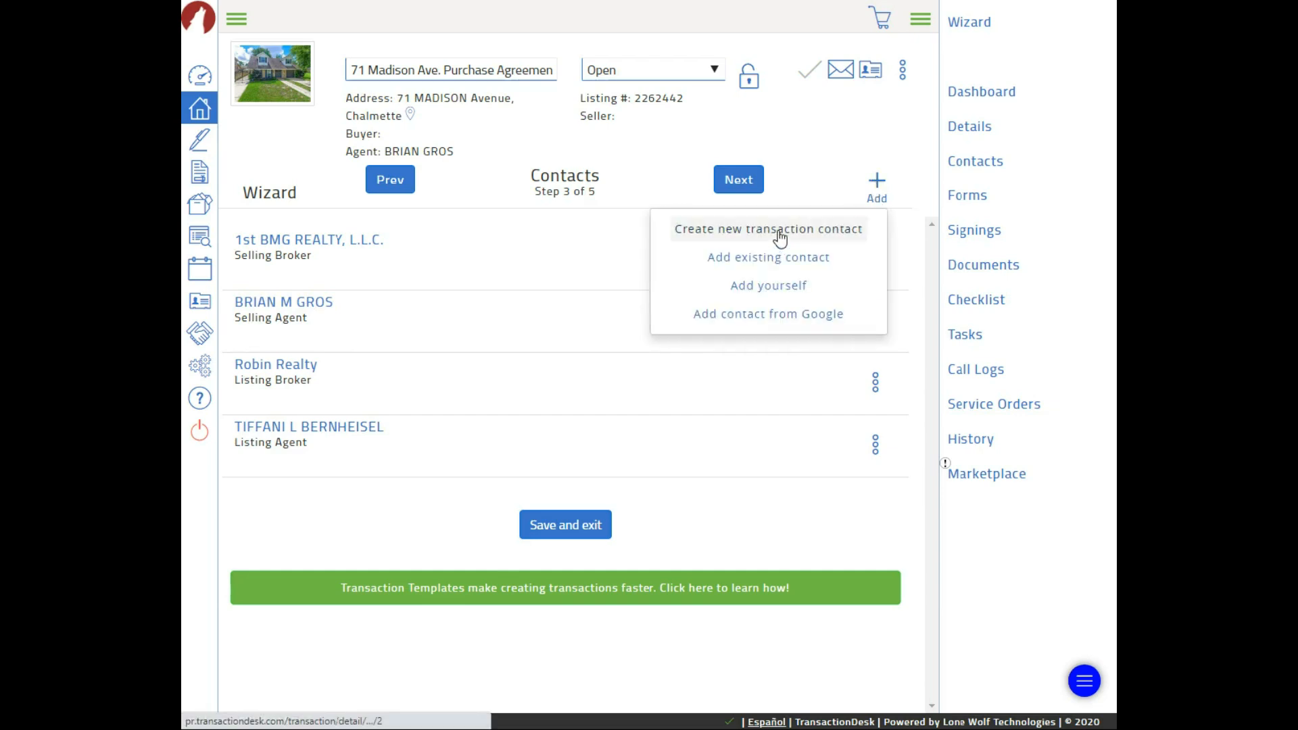
pyautogui.click(814, 235)
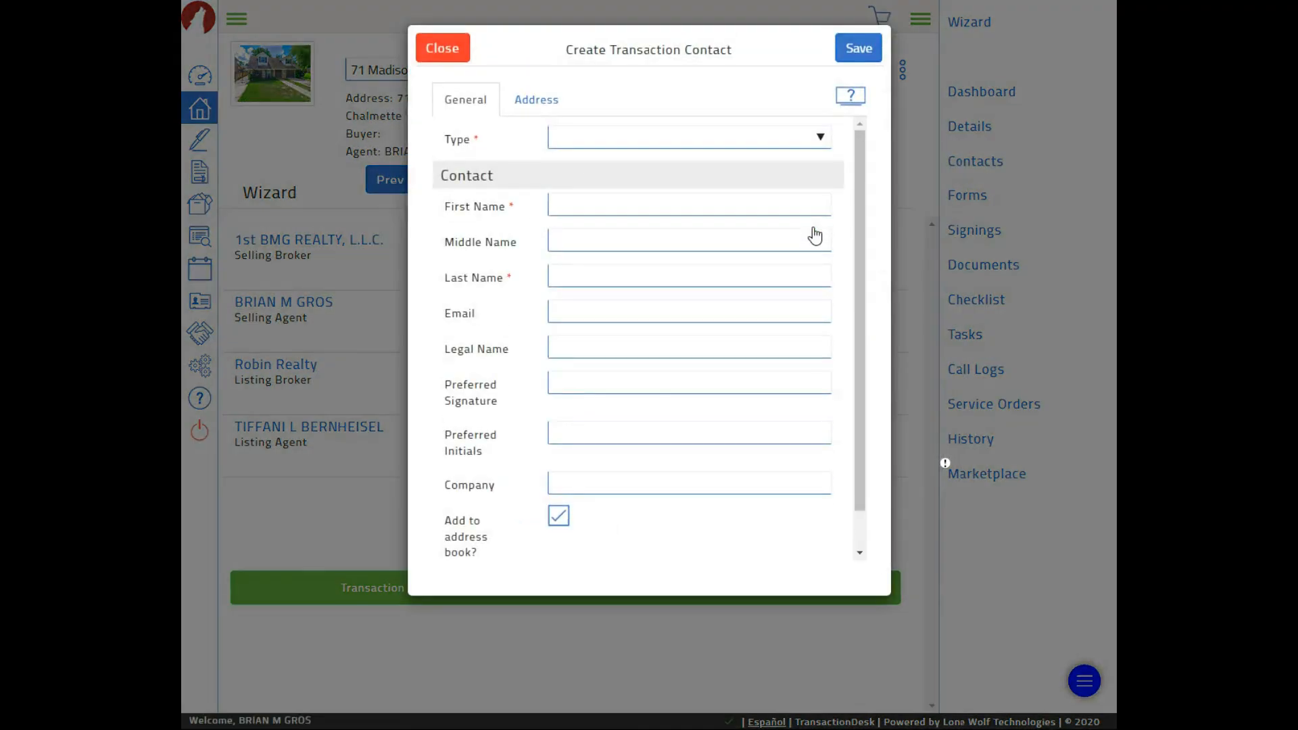
pyautogui.click(814, 140)
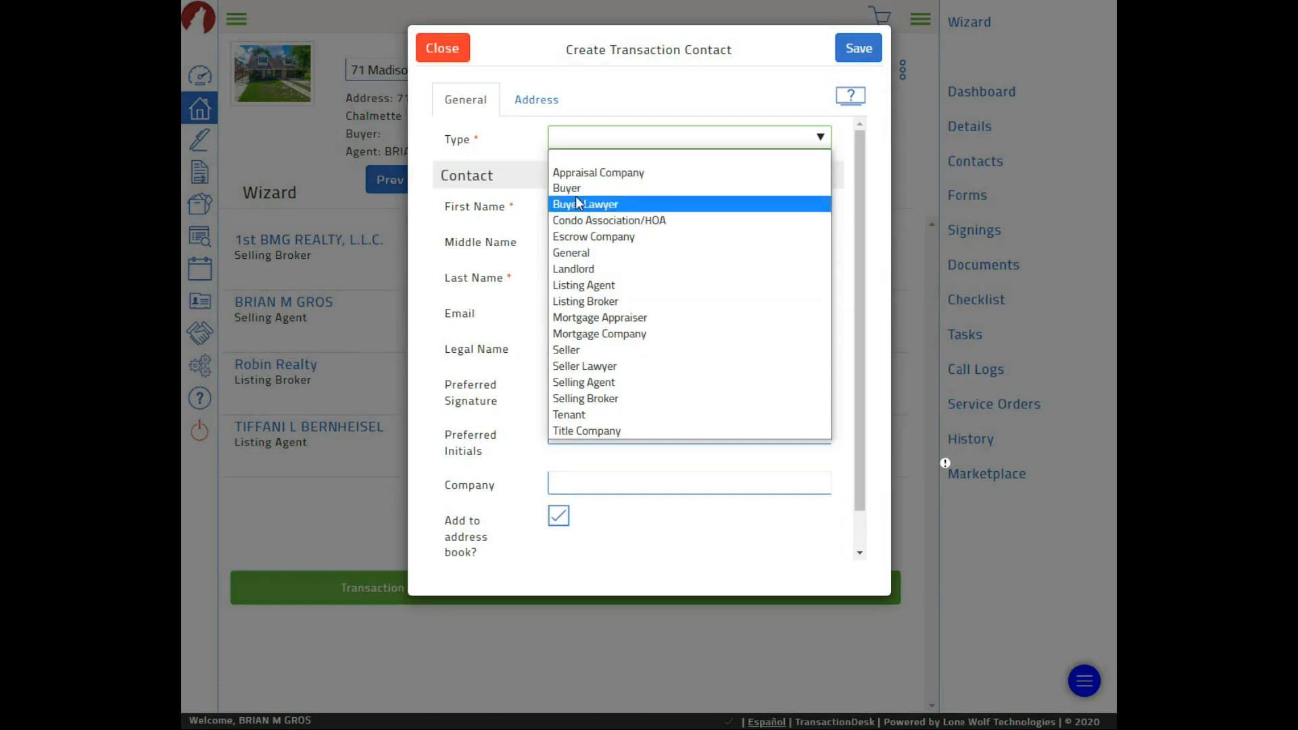
pyautogui.click(538, 78)
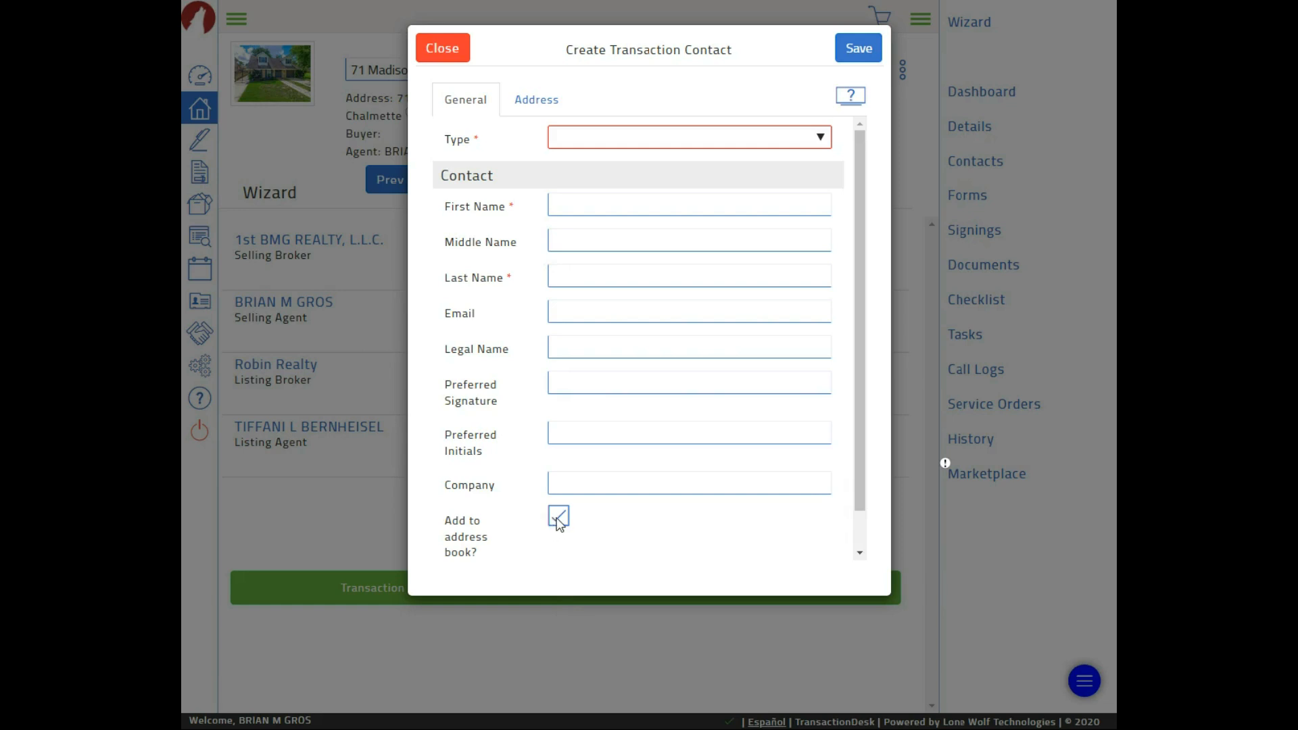
pyautogui.click(455, 53)
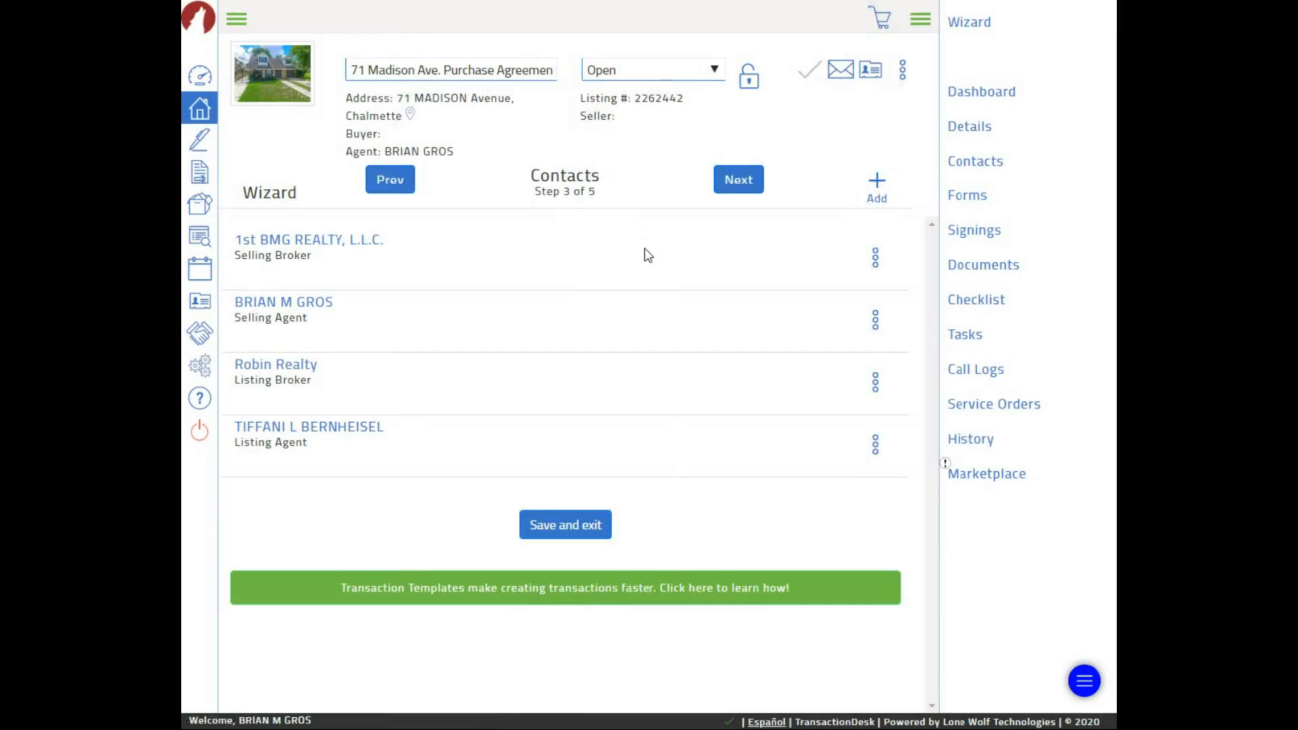
# Search existing contacts by the contact's first name and select the second matching result
pyautogui.click(876, 187)
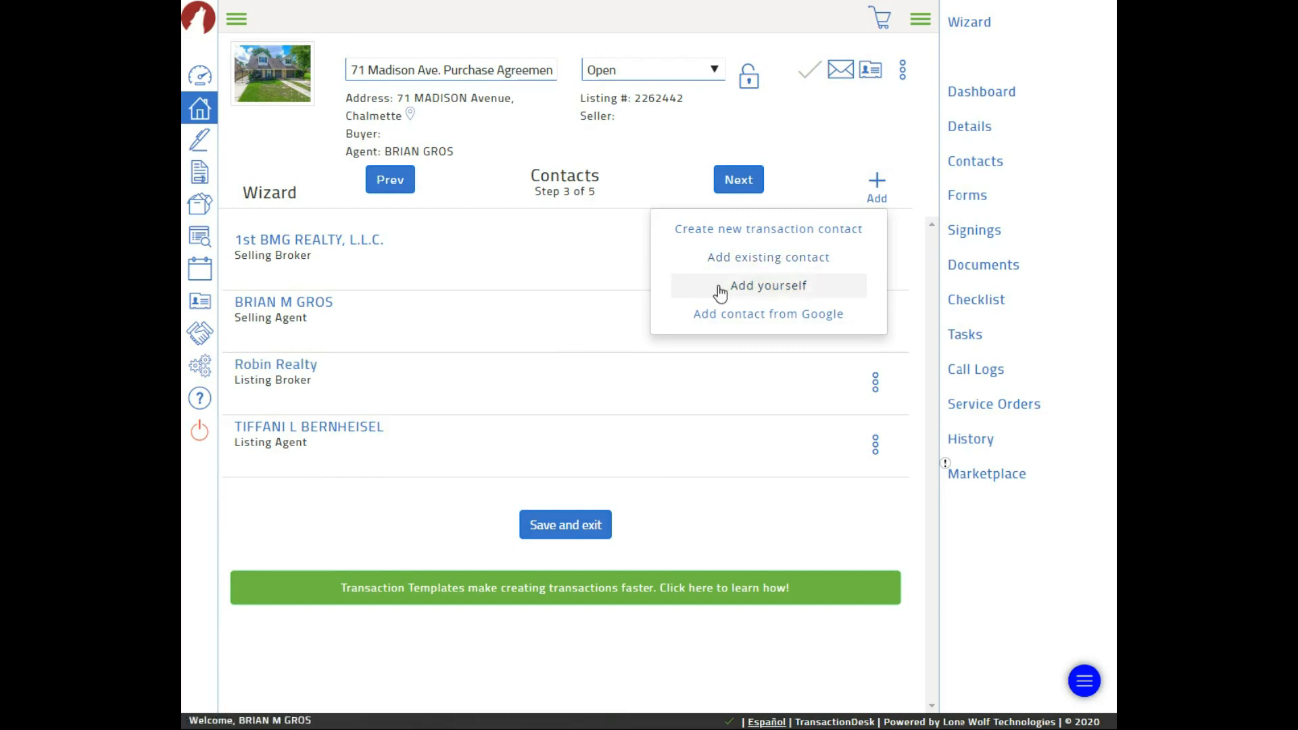
pyautogui.click(752, 264)
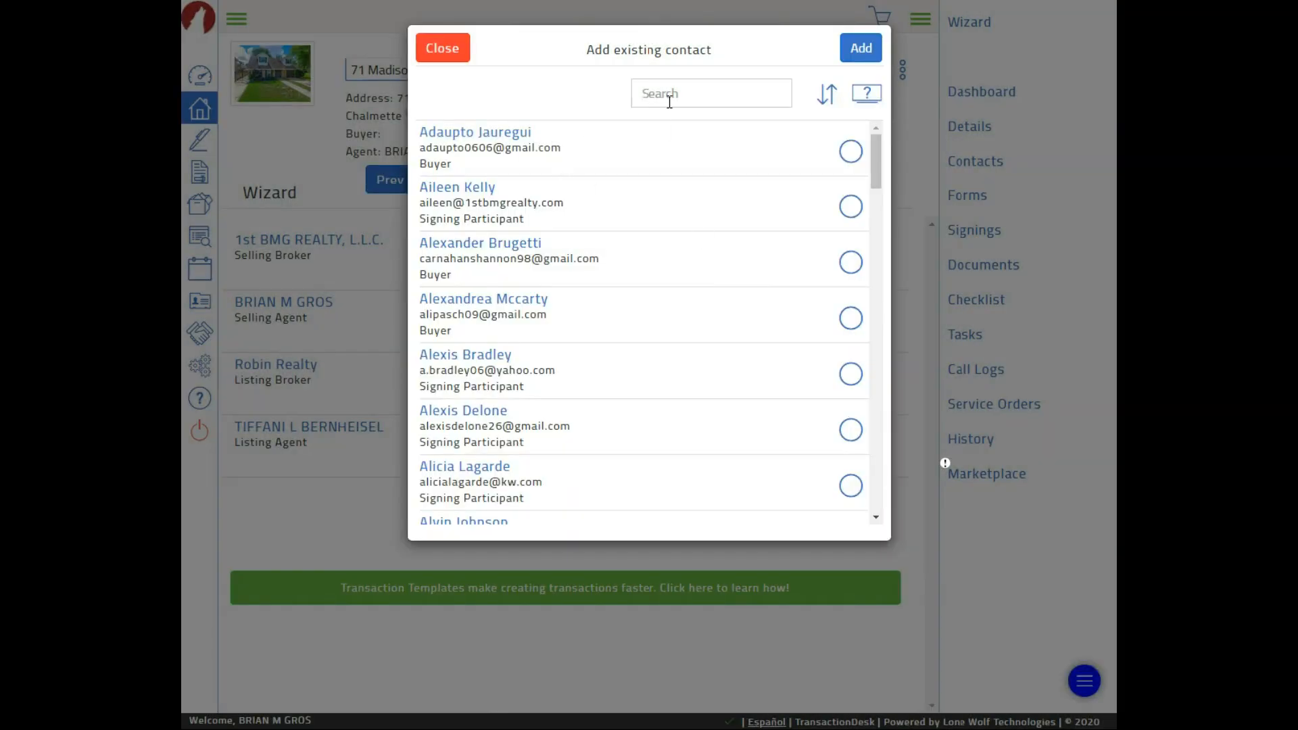
pyautogui.click(672, 95)
pyautogui.write('jose')
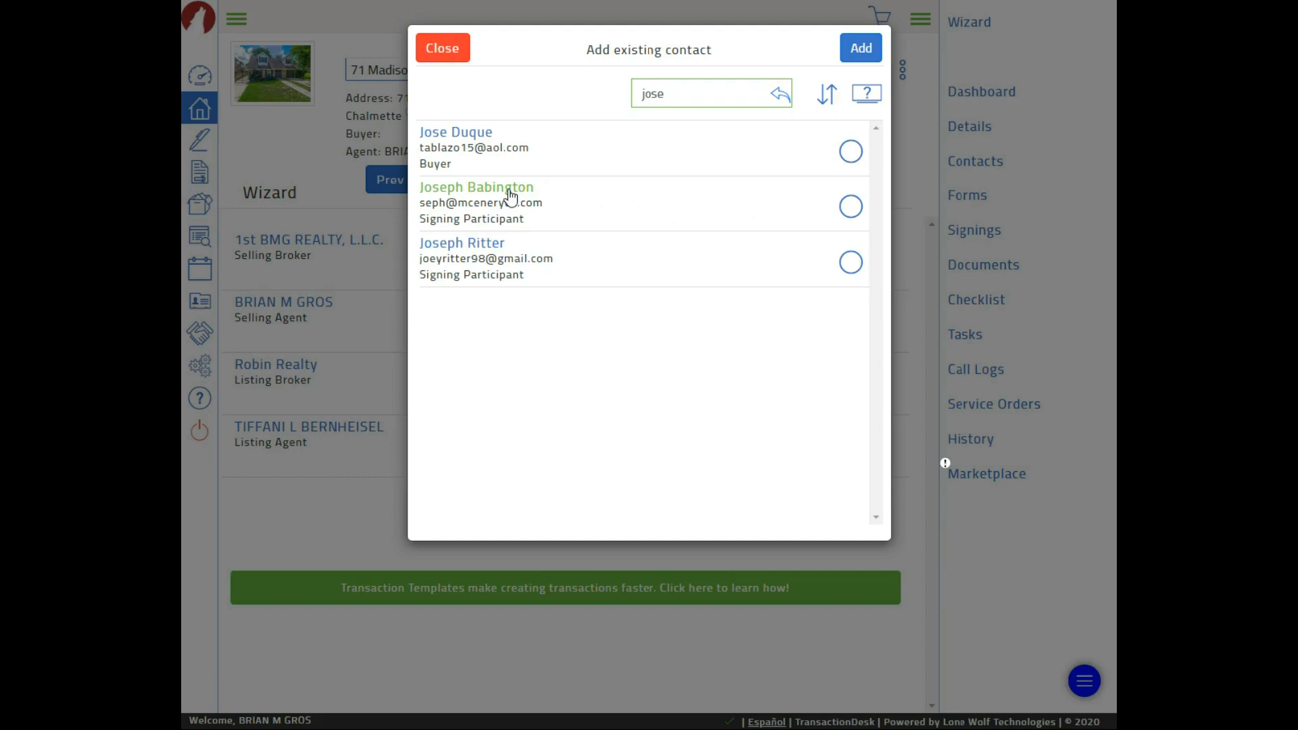
pyautogui.click(853, 208)
pyautogui.click(854, 208)
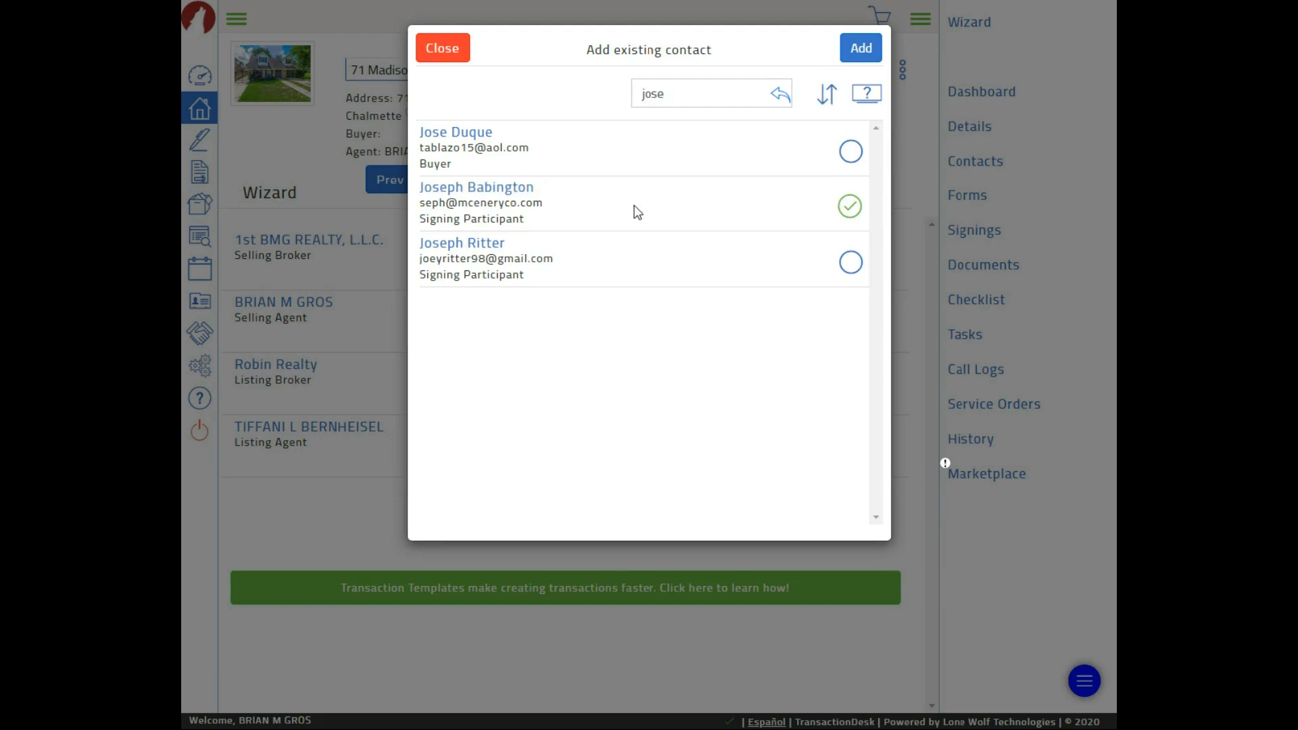
pyautogui.click(517, 196)
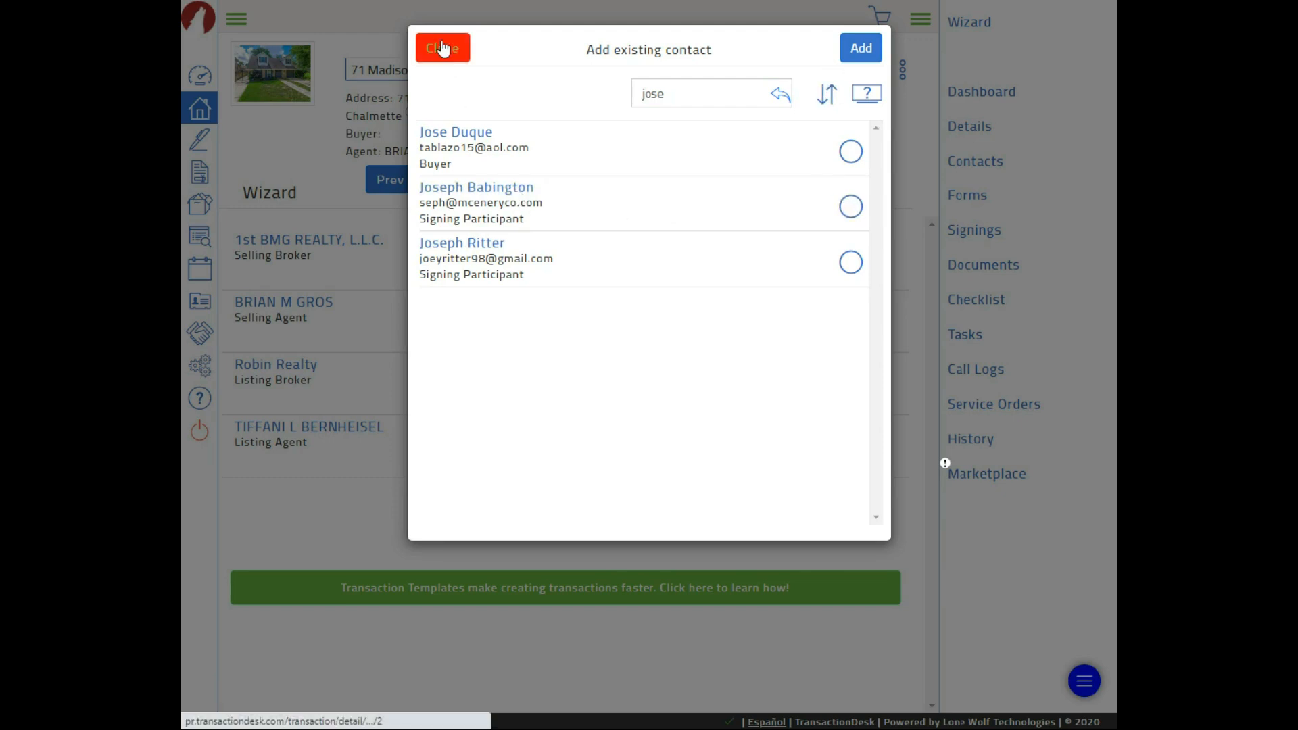
pyautogui.click(476, 194)
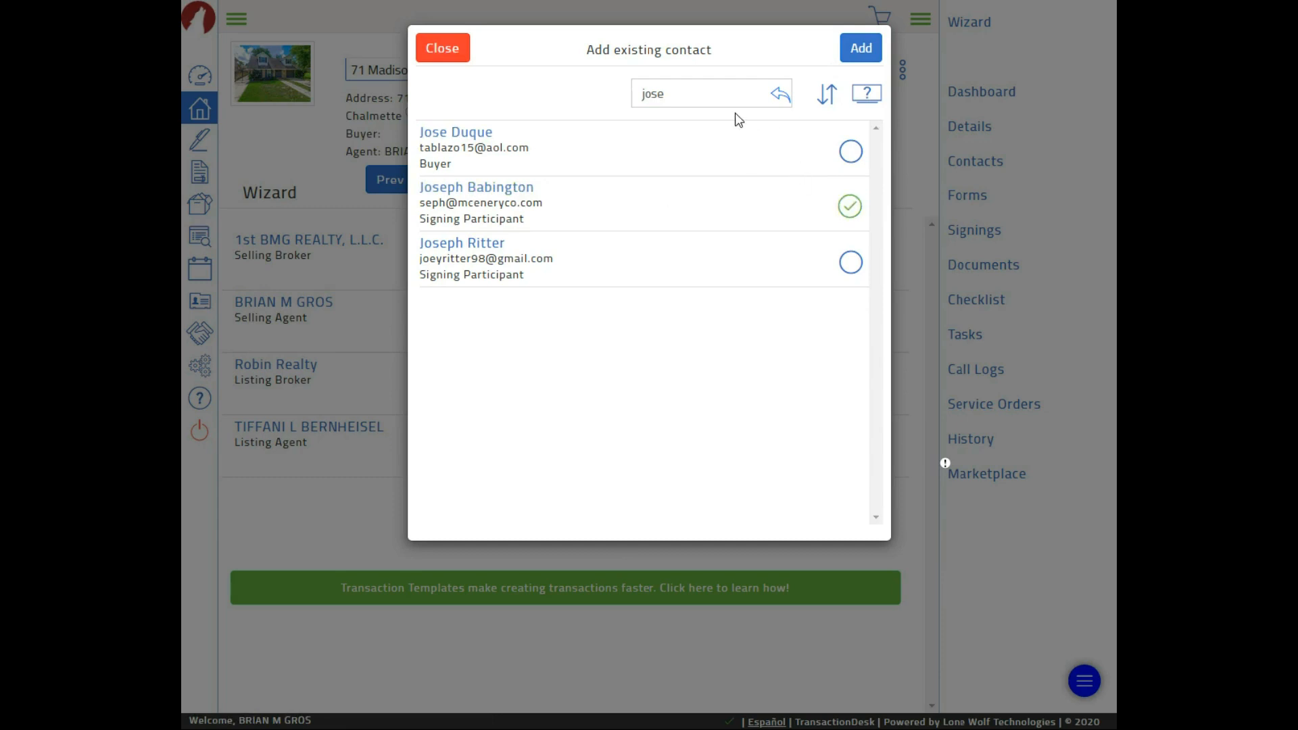
# Add the selected contact to the transaction with contact type Buyer and save it
pyautogui.click(856, 54)
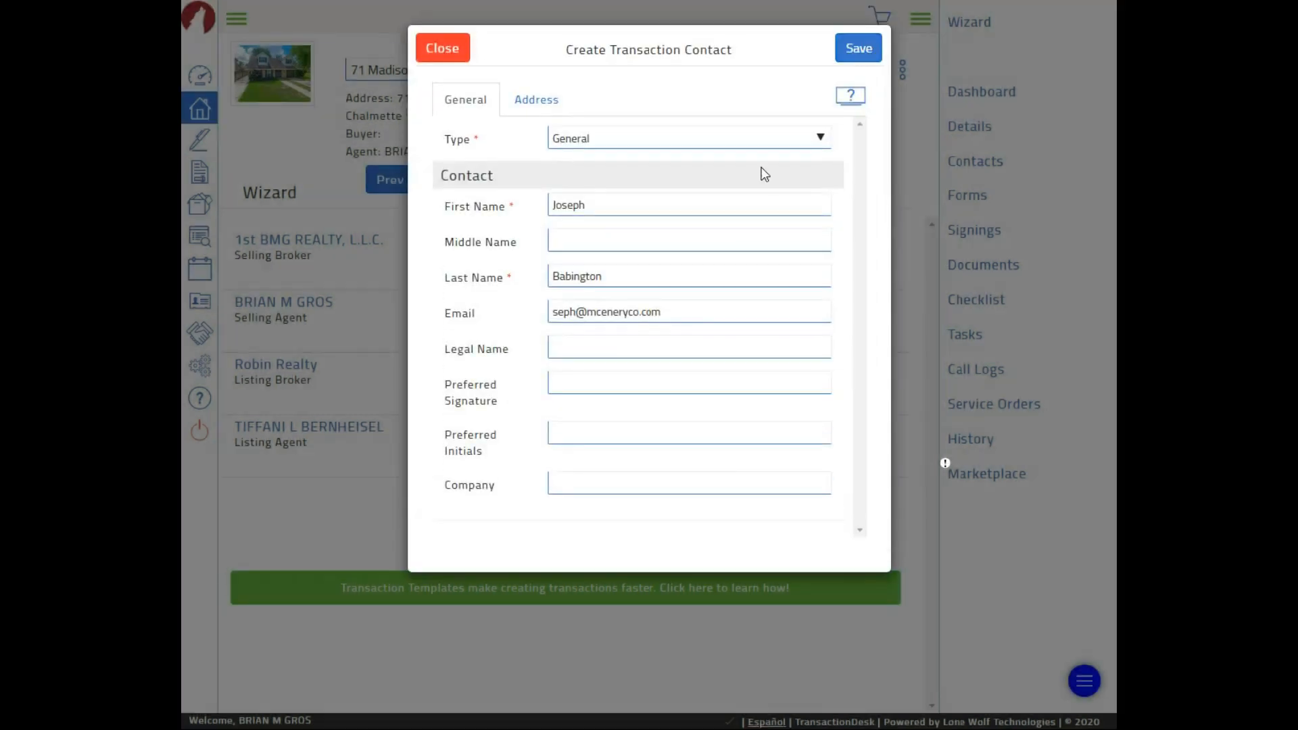
pyautogui.click(703, 136)
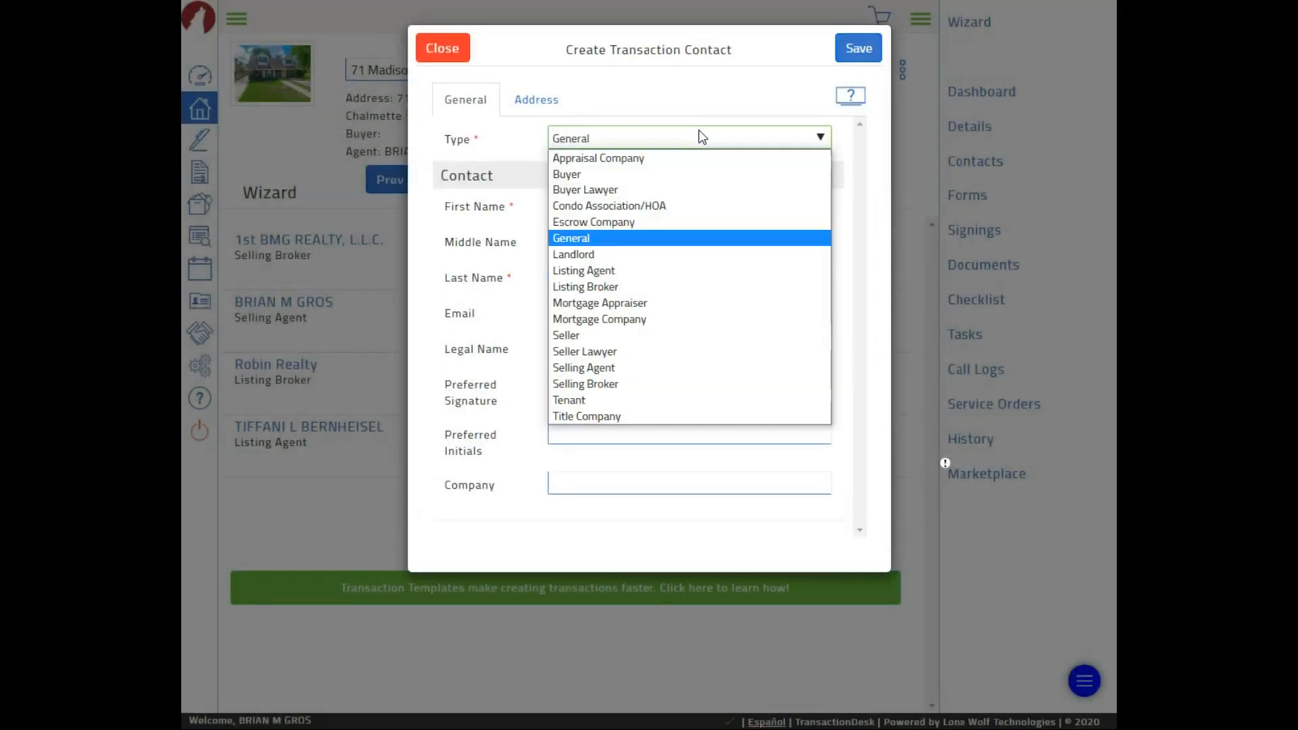
pyautogui.click(649, 174)
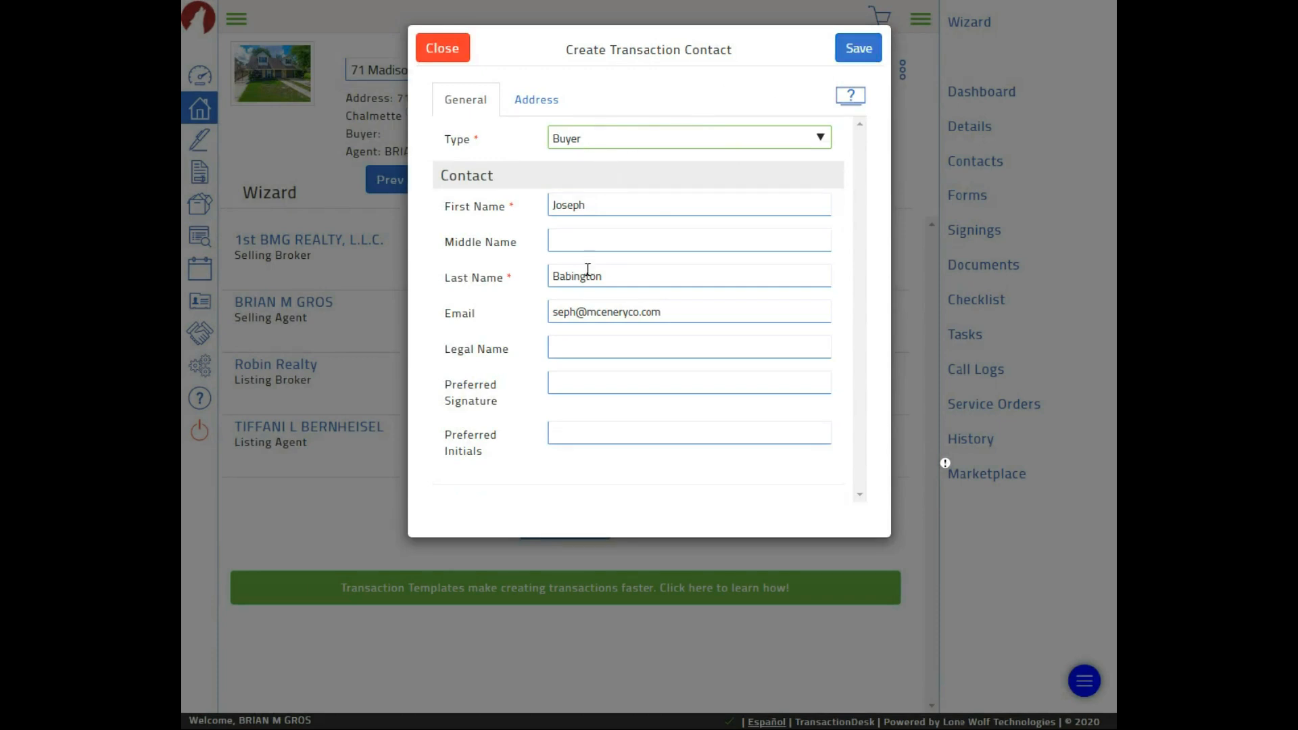
pyautogui.click(593, 139)
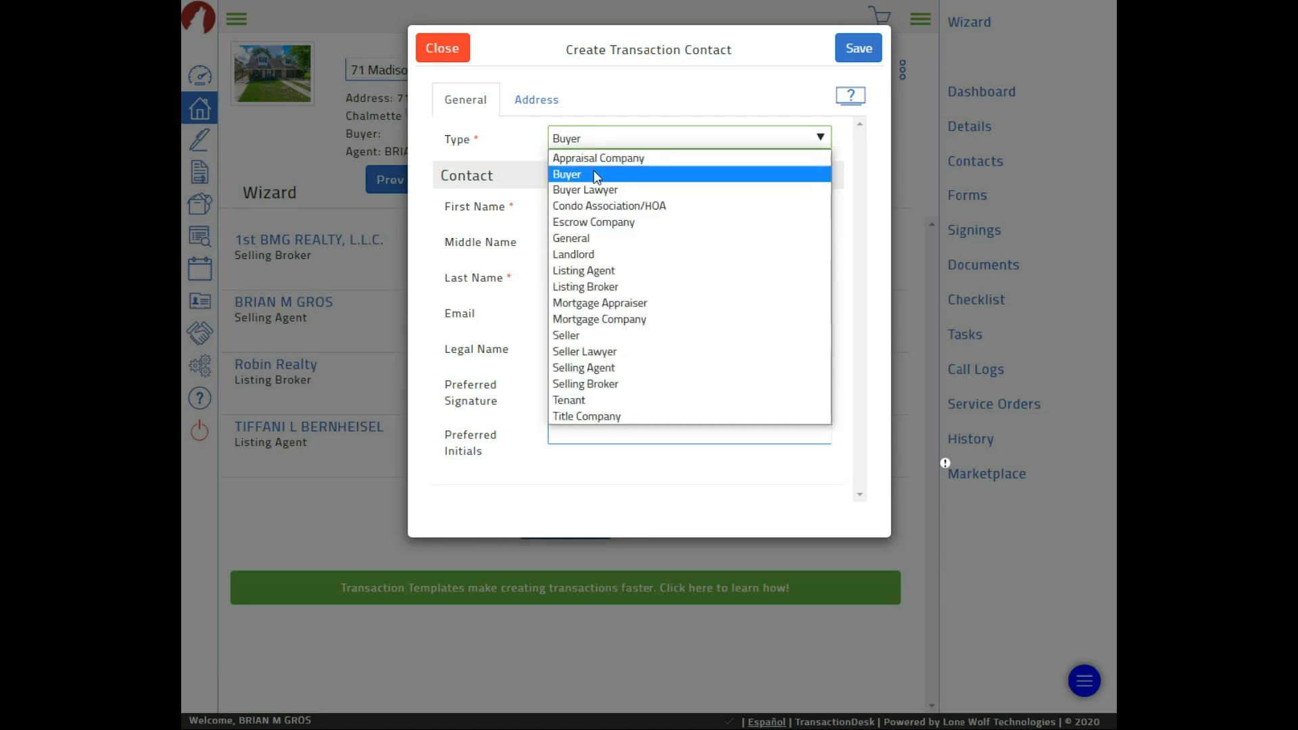
pyautogui.click(596, 177)
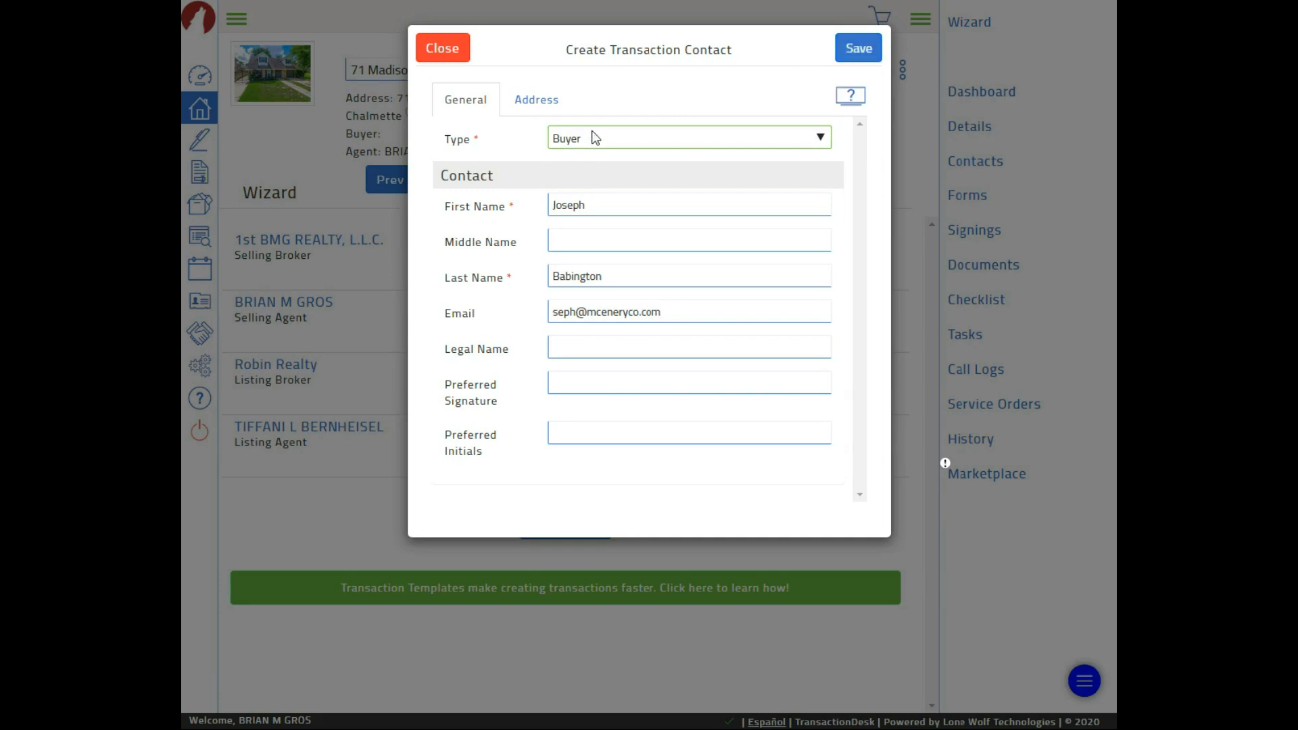
pyautogui.click(853, 48)
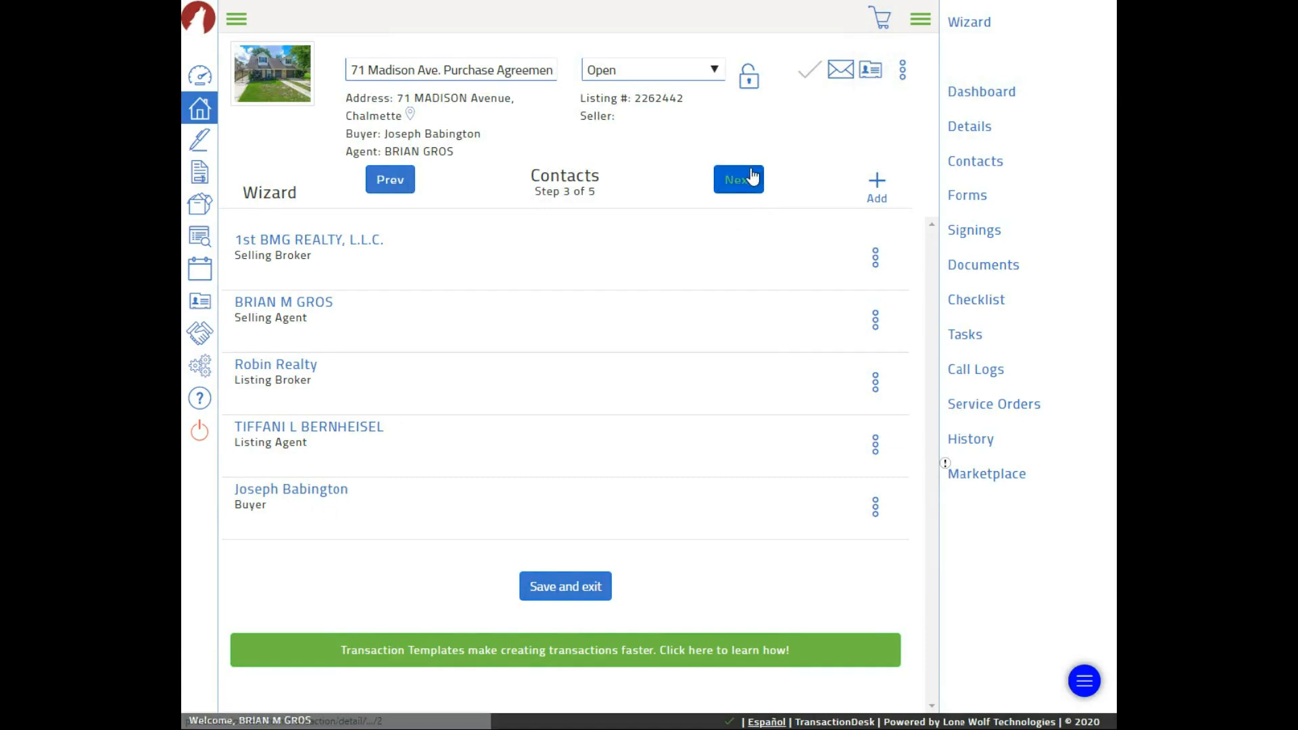
# Advance to Forms (step 4 of 5) and open the Customer Information Form
pyautogui.click(718, 179)
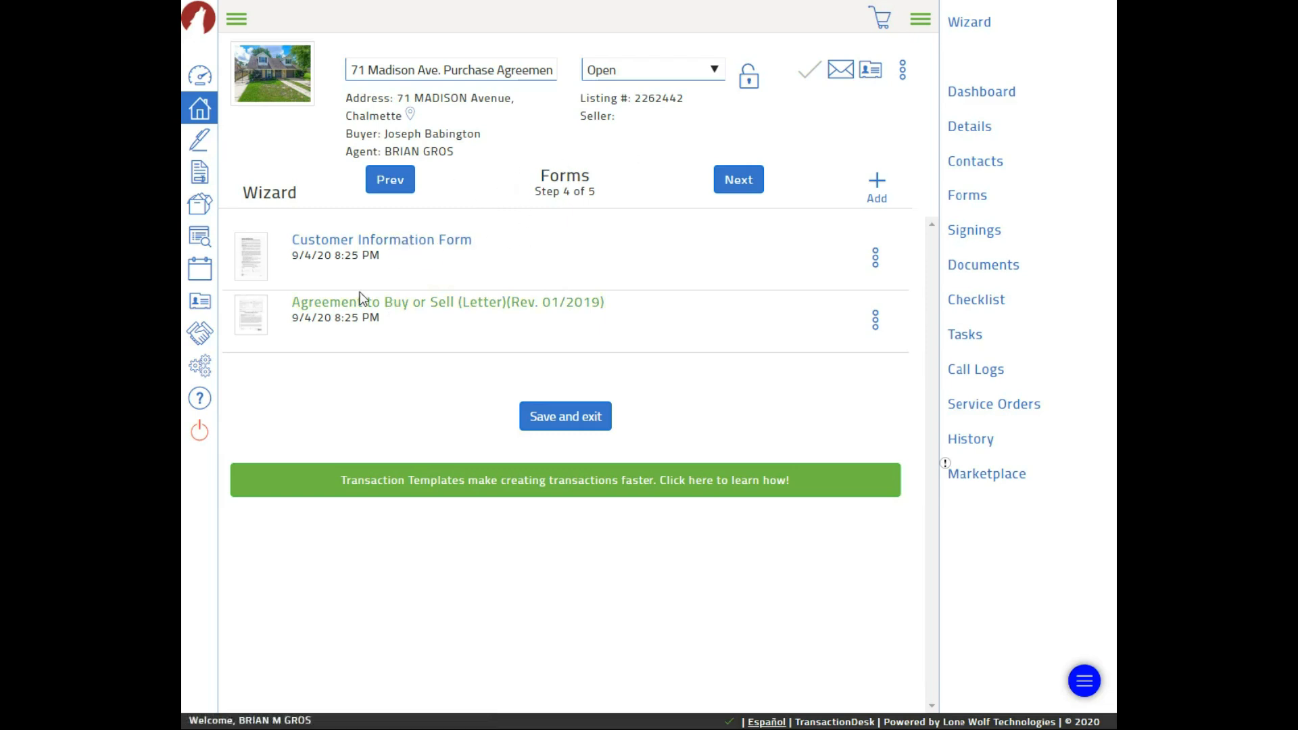
pyautogui.click(389, 244)
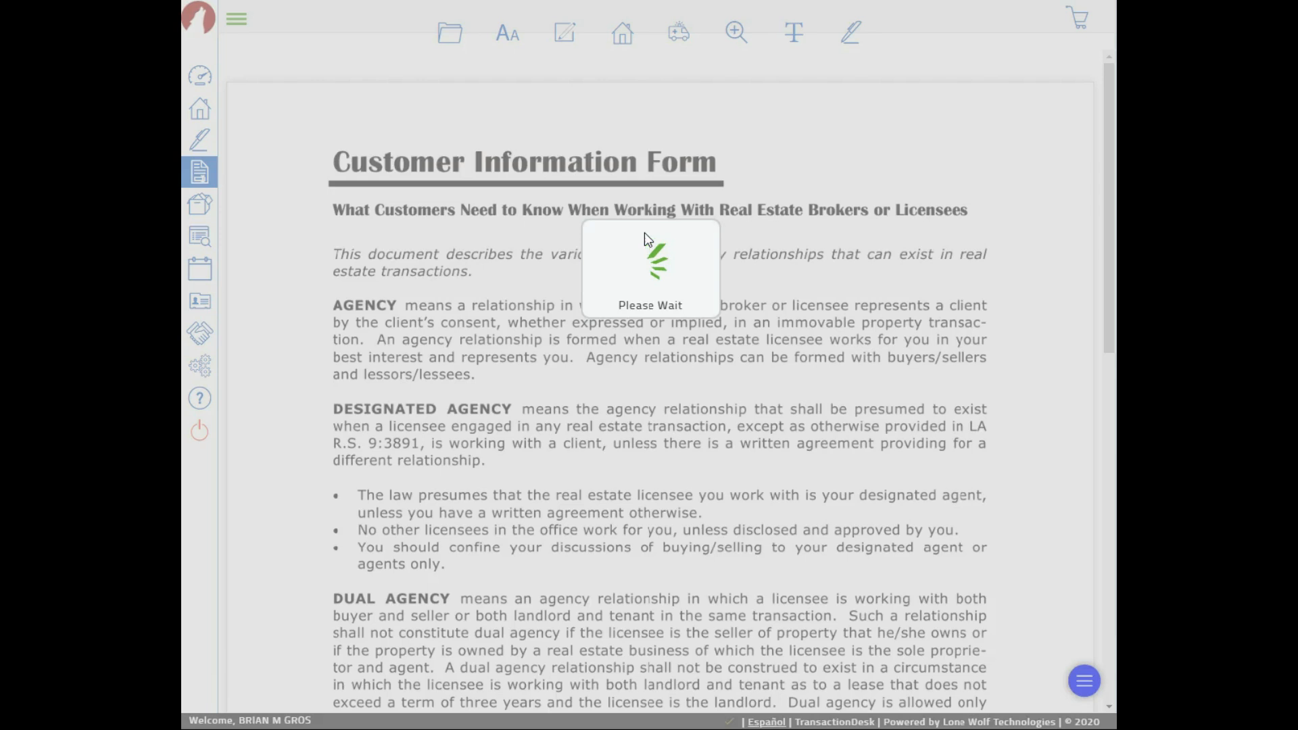
# Append a co-buyer's name to the buyer By line and save the form via File > Save
pyautogui.scroll(-5, 644, 244)
pyautogui.scroll(-7, 645, 254)
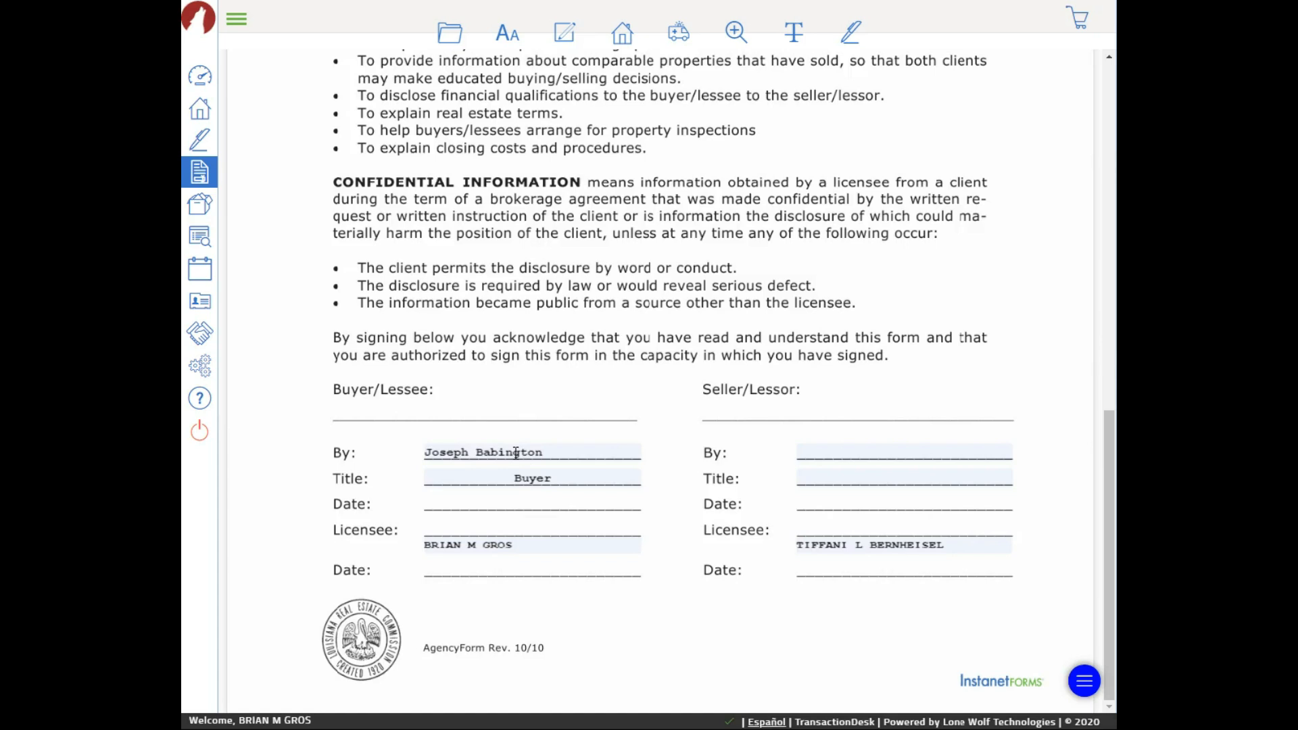
pyautogui.click(471, 452)
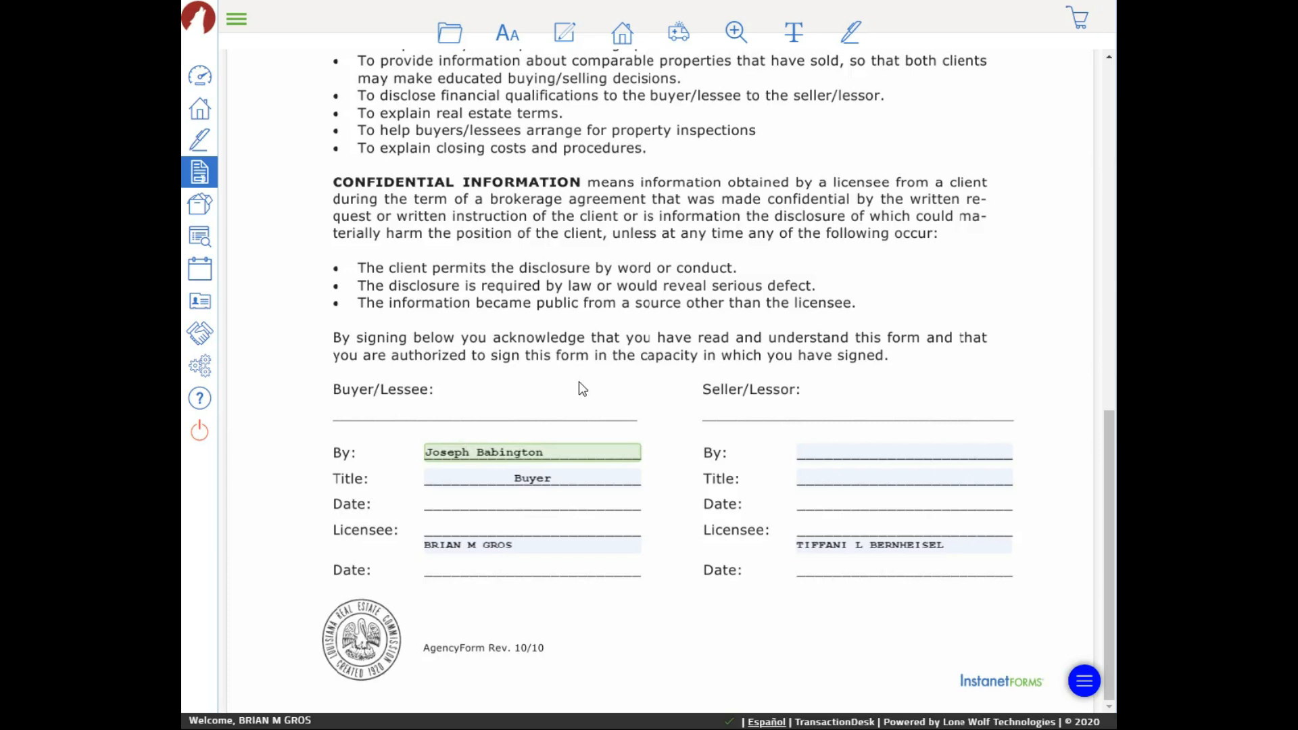
pyautogui.write('& Dana')
pyautogui.click(447, 31)
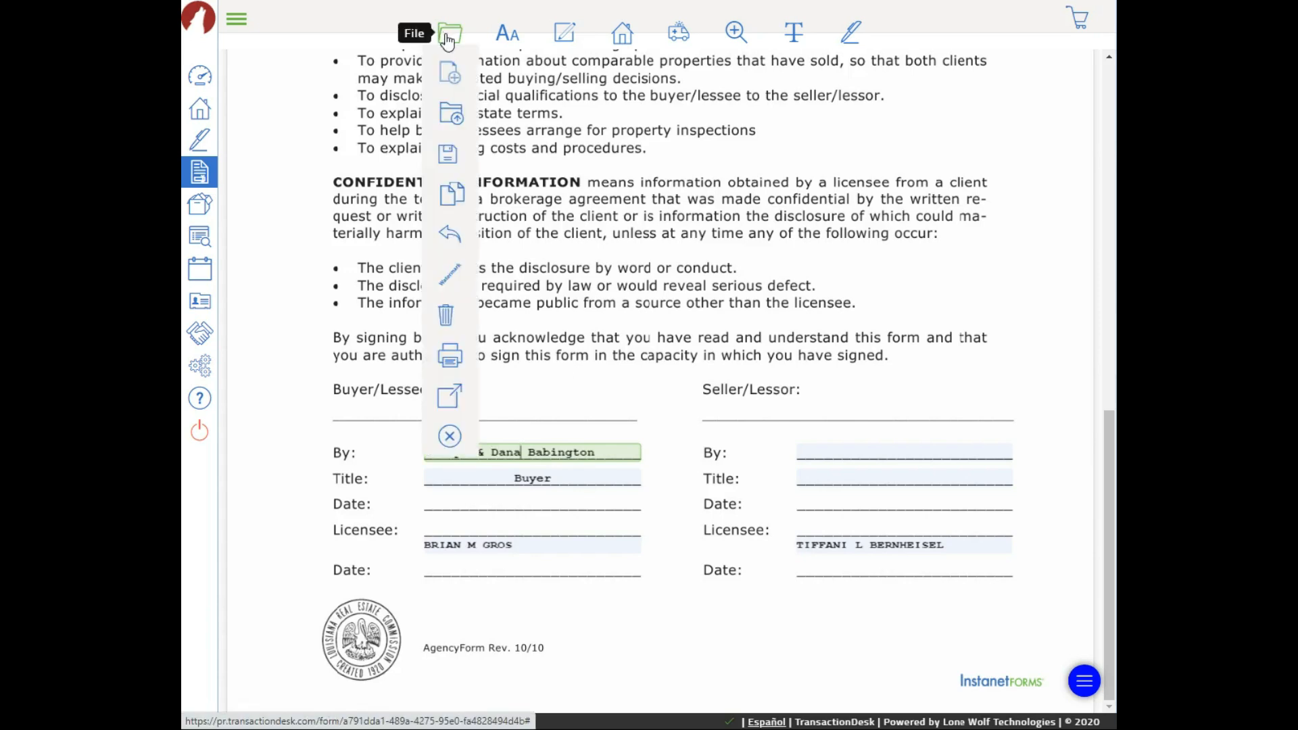
pyautogui.moveTo(448, 161)
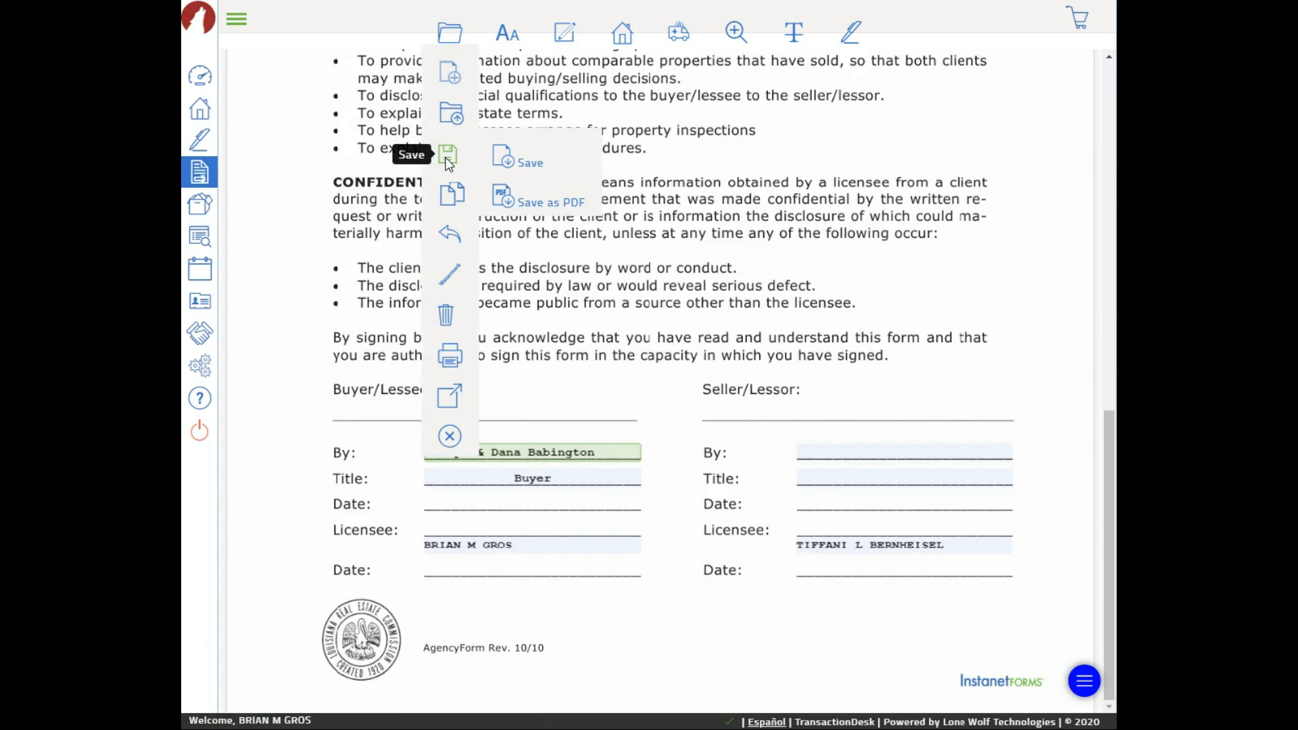
pyautogui.click(526, 163)
# Delete the added co-buyer name so the By line shows only the buyer
pyautogui.click(524, 447)
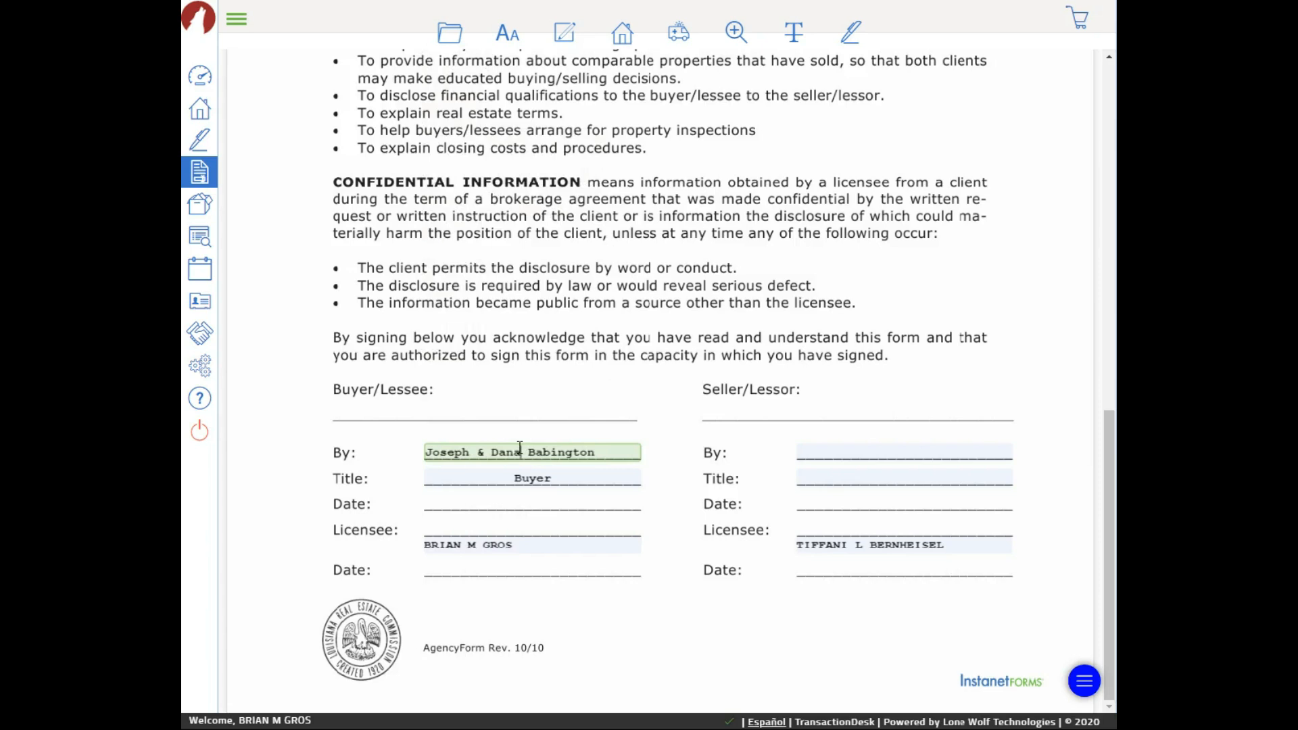
pyautogui.press('BackSpace')
pyautogui.press('BackSpace')
pyautogui.press('BackSpace')
pyautogui.press('BackSpace')
pyautogui.press('BackSpace')
pyautogui.press('BackSpace')
pyautogui.press('BackSpace')
pyautogui.click(583, 281)
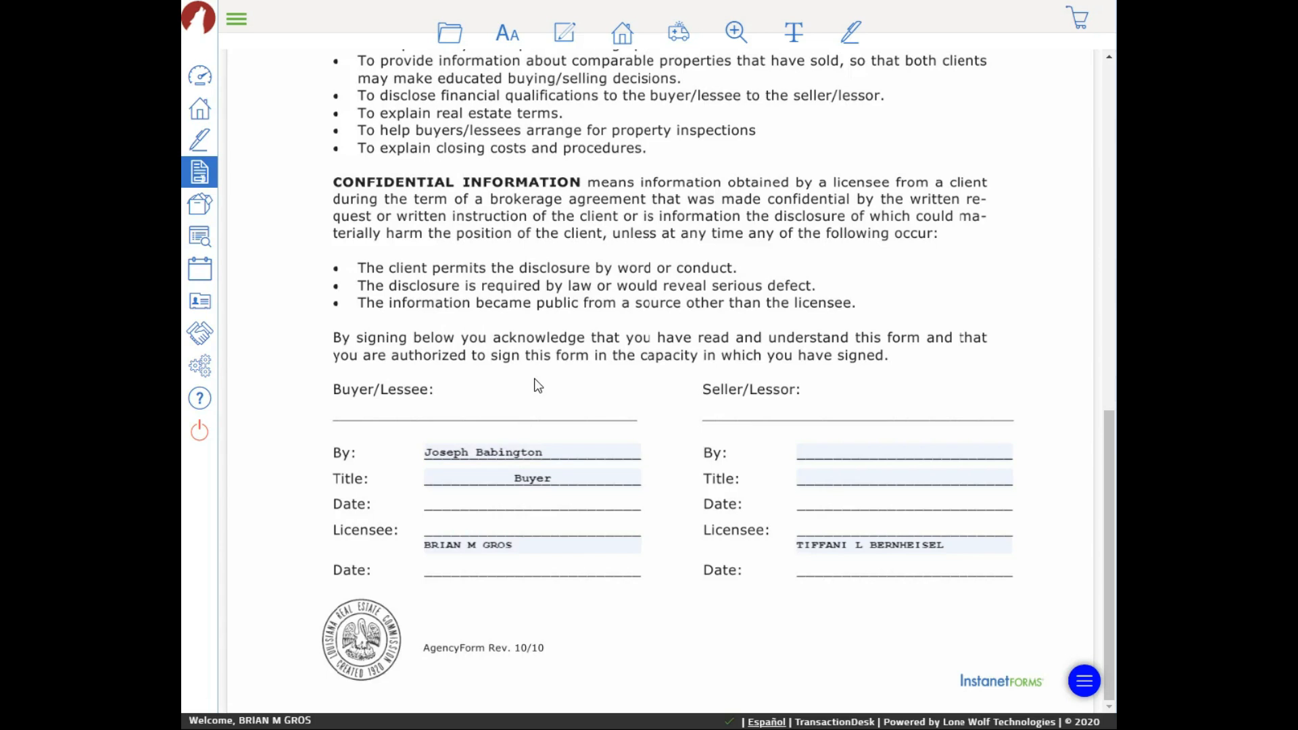
pyautogui.moveTo(453, 38)
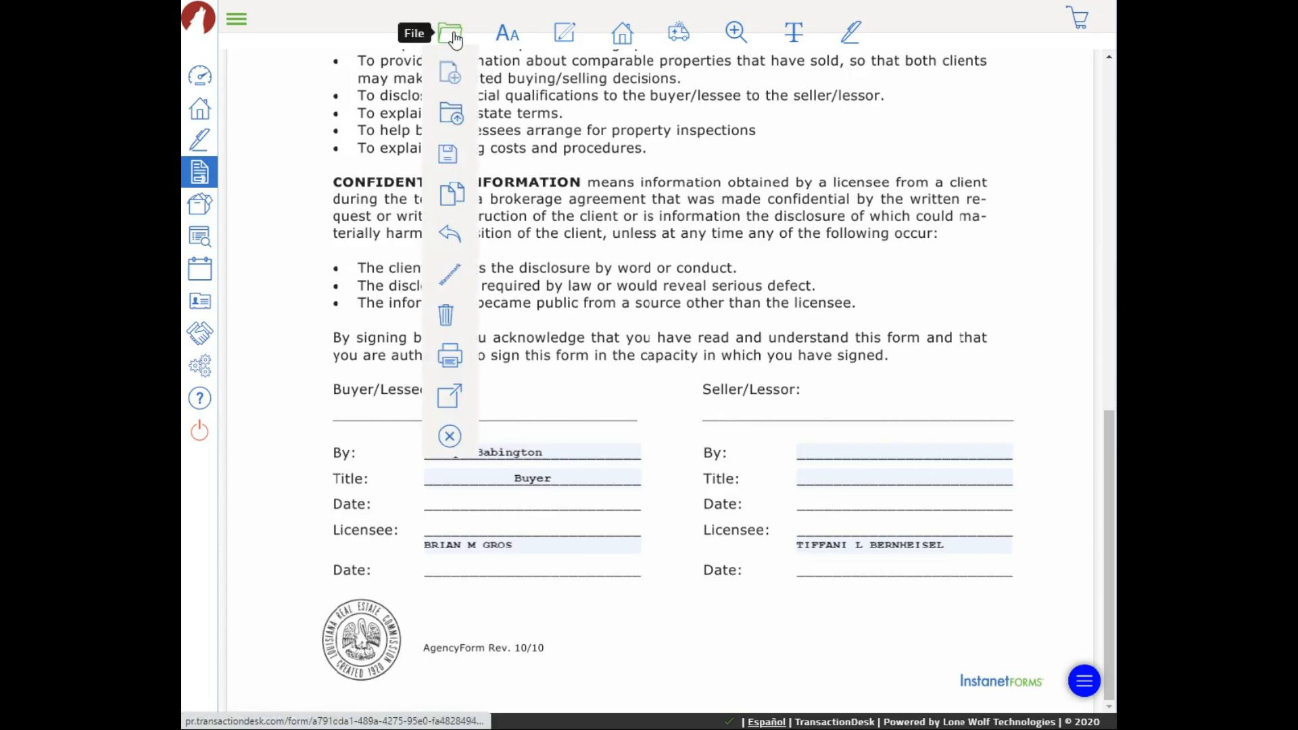
# Switch to the Louisiana Residential Agreement to Buy or Sell from the transaction forms list
pyautogui.click(451, 118)
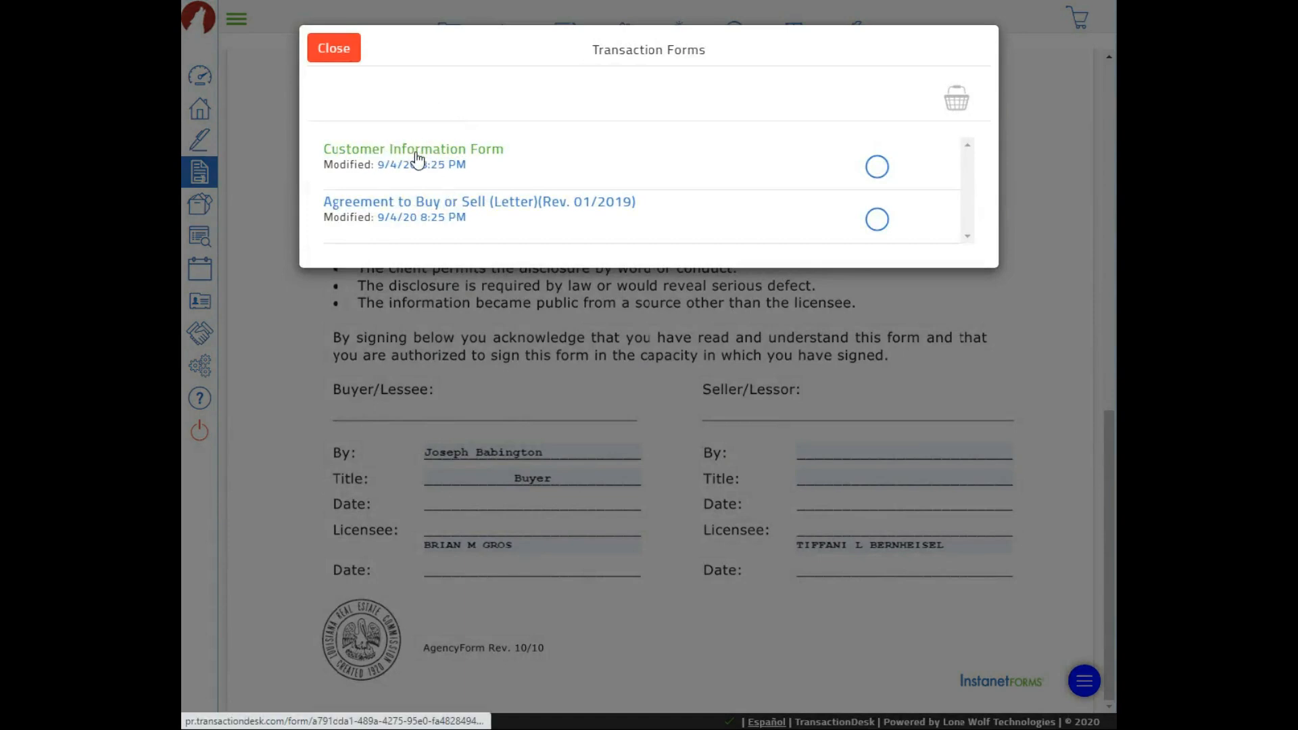
pyautogui.click(511, 213)
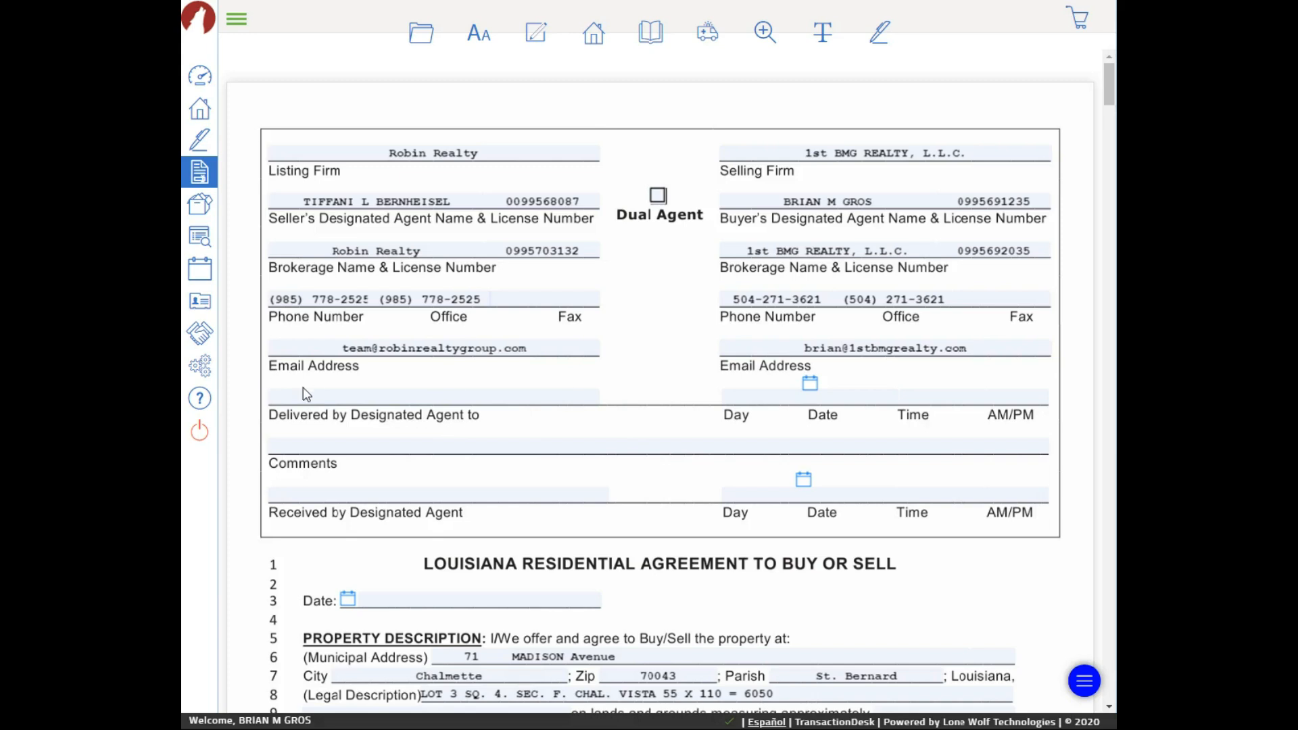
# Fill the Delivered by Designated Agent to field with 'Via Email'
pyautogui.click(322, 399)
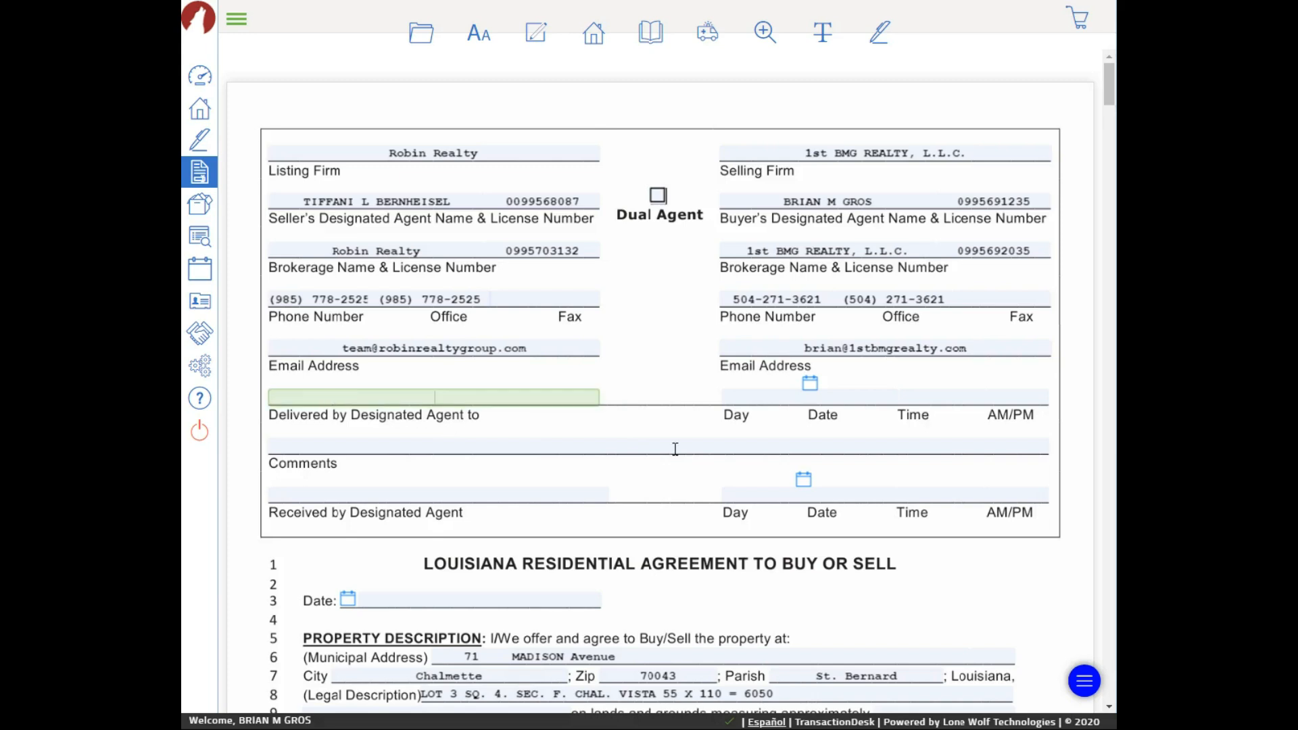
pyautogui.write('Via Email')
pyautogui.click(426, 399)
pyautogui.press('BackSpace')
pyautogui.press('BackSpace')
pyautogui.press('BackSpace')
pyautogui.write('By')
pyautogui.moveTo(461, 398); pyautogui.dragTo(401, 399)
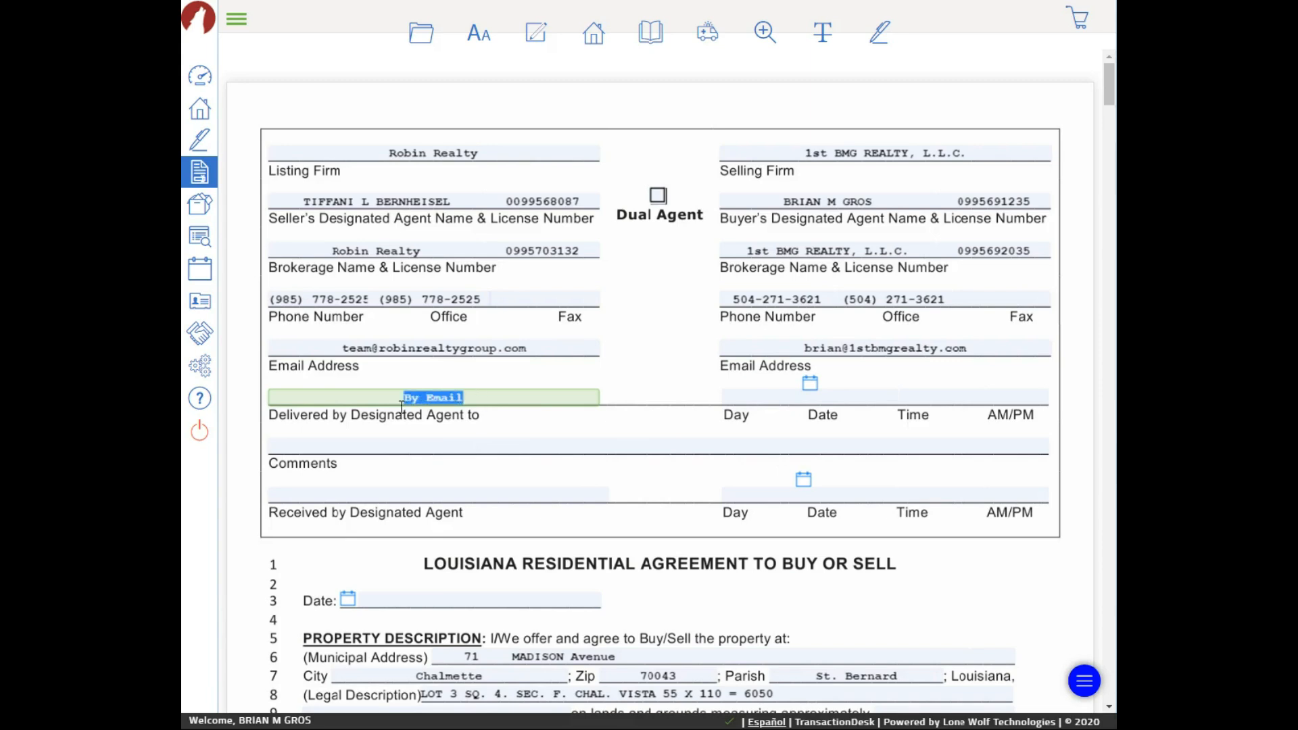
pyautogui.press('BackSpace')
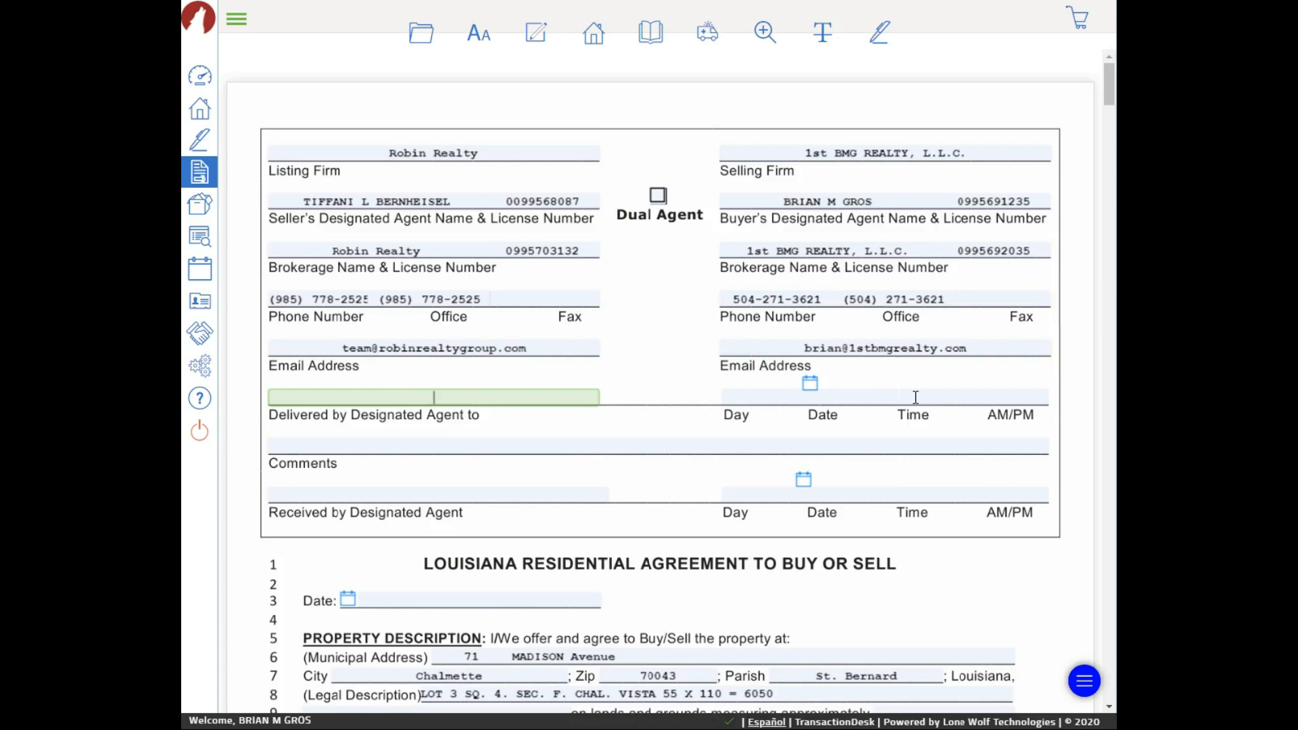
pyautogui.write('Via Email')
# Set the agreement date to 09/04/2020 using the date picker
pyautogui.scroll(-3, 636, 482)
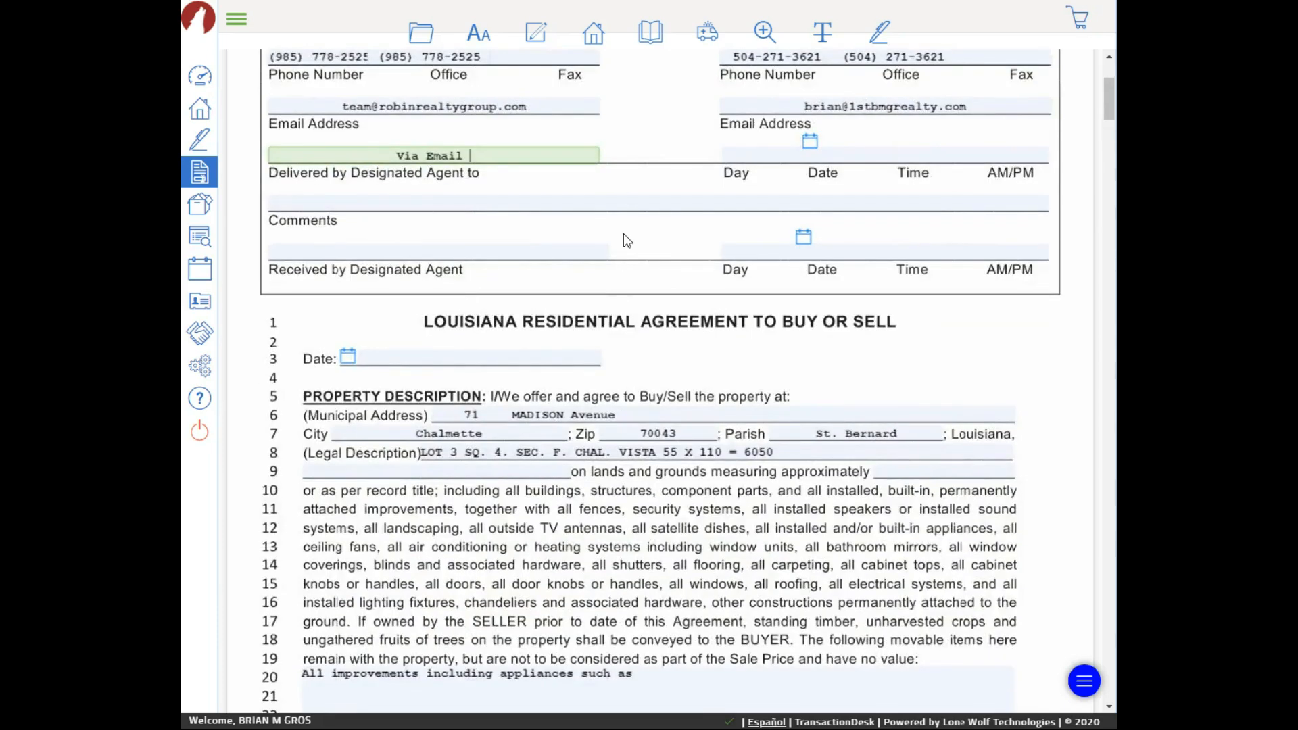
pyautogui.click(349, 362)
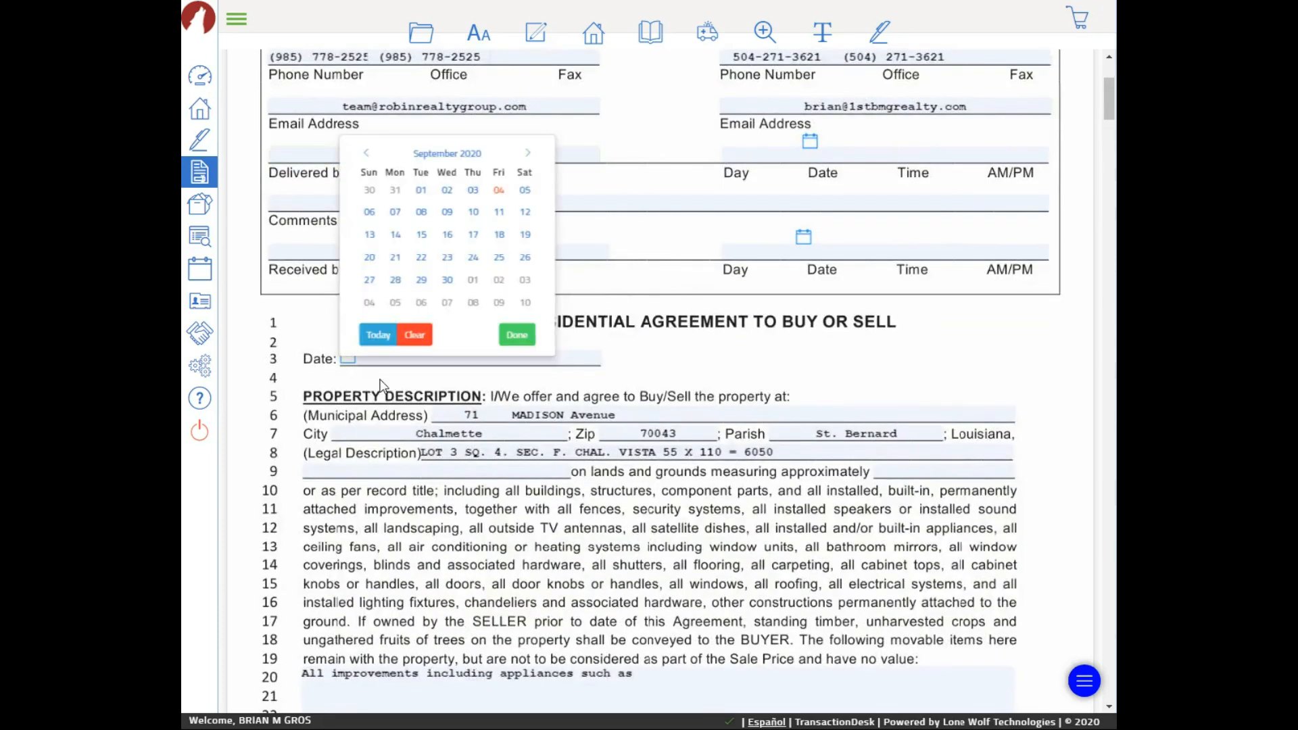
pyautogui.click(500, 191)
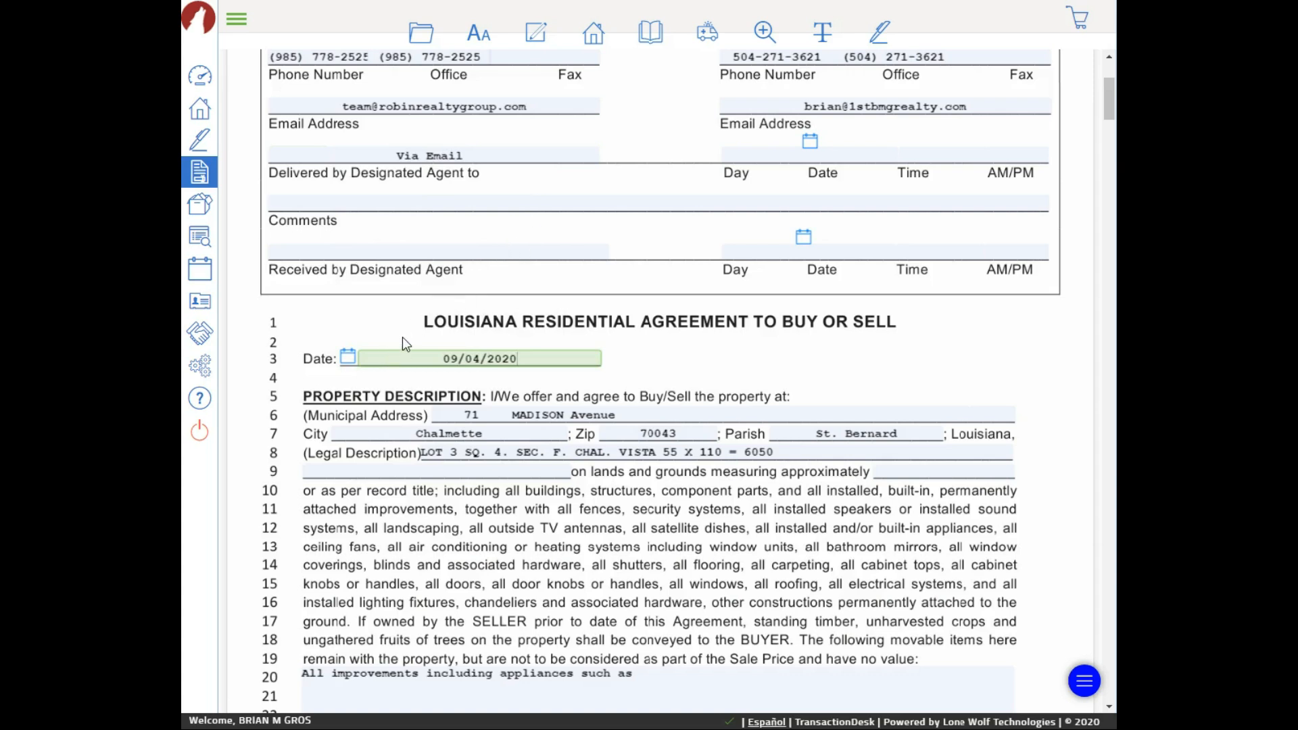
pyautogui.click(936, 471)
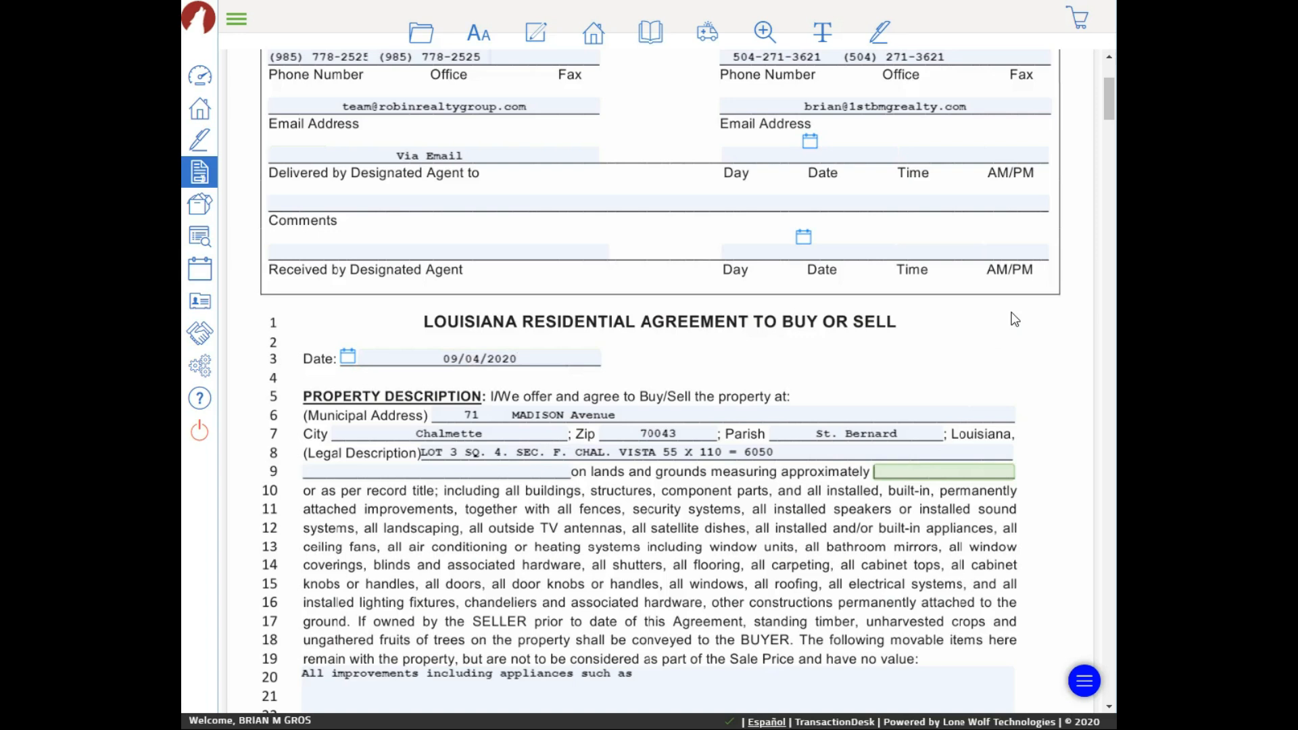
# Enter 55x110 as the approximate lot measurement on line 9
pyautogui.write('55x110')
pyautogui.click(877, 473)
pyautogui.scroll(-2, 816, 515)
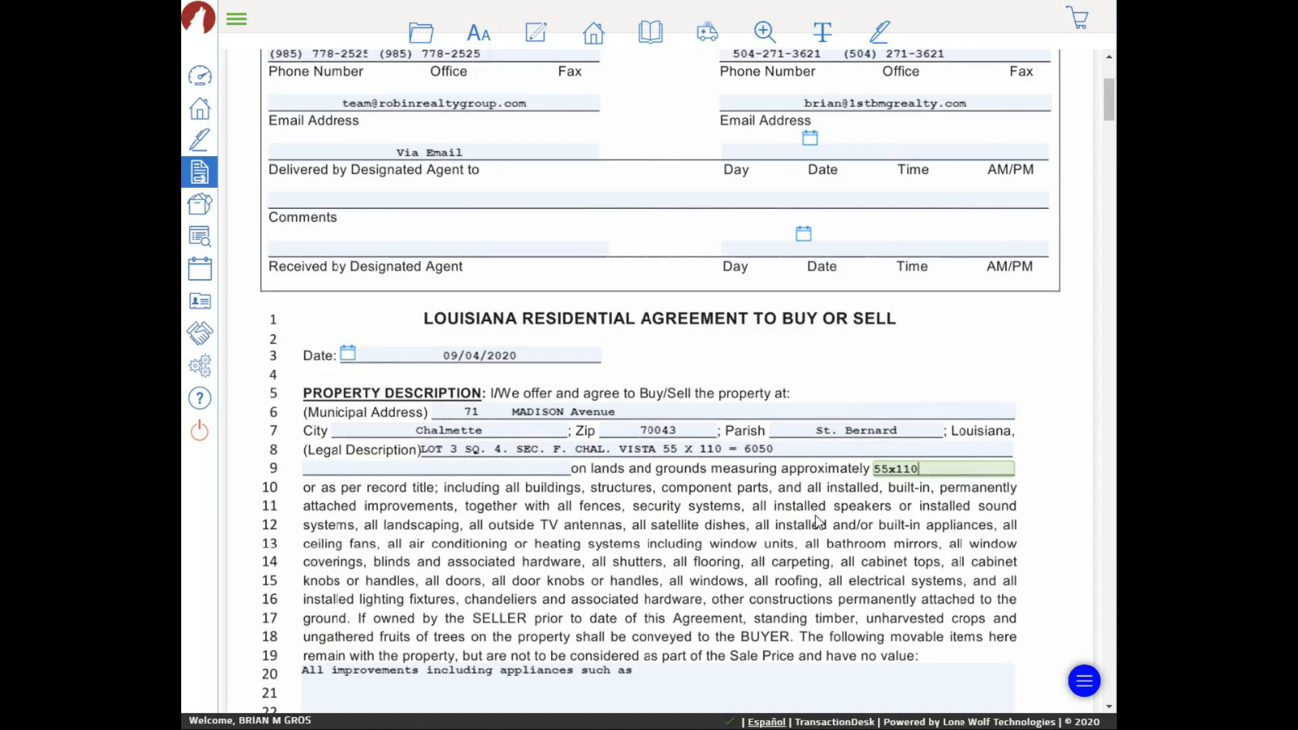
pyautogui.click(647, 515)
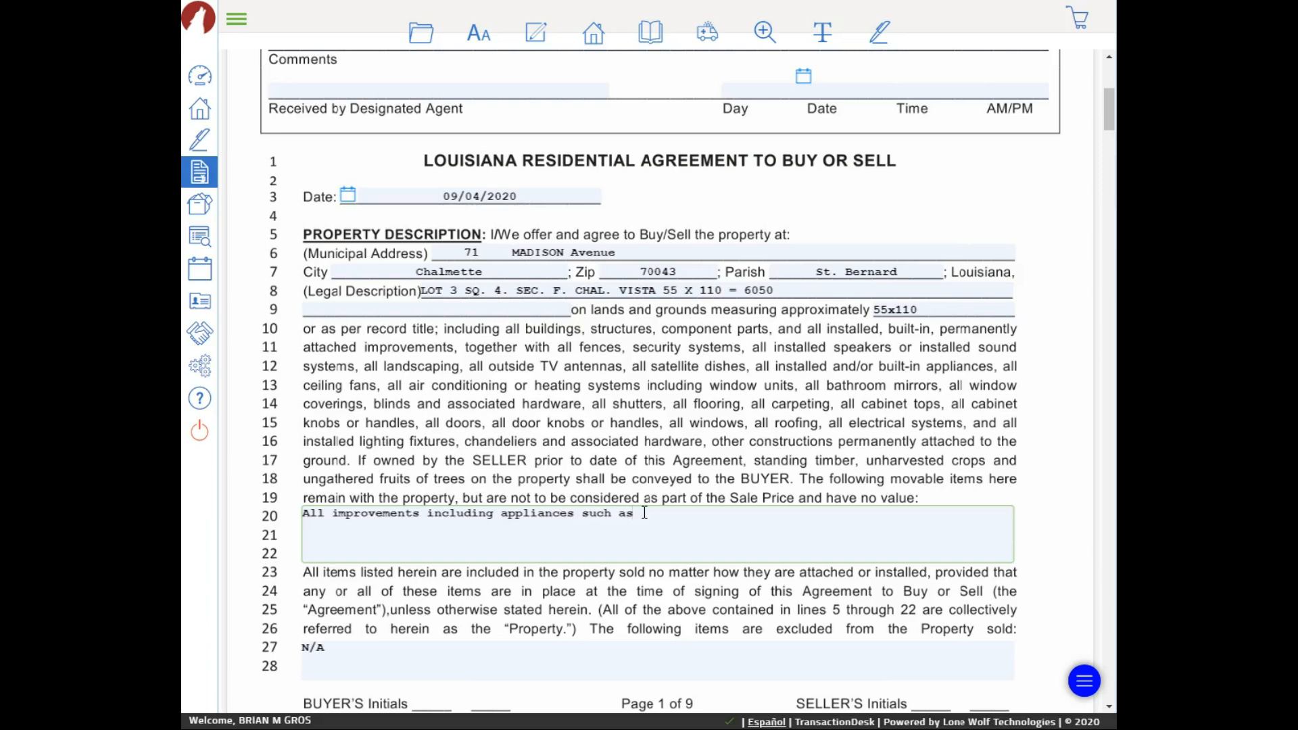
# Enter 'Microhood, Dishwasher, Wall Double Oven' in the line-20 included items, correcting typos
pyautogui.write('Microhood, Dishwasher, Doub')
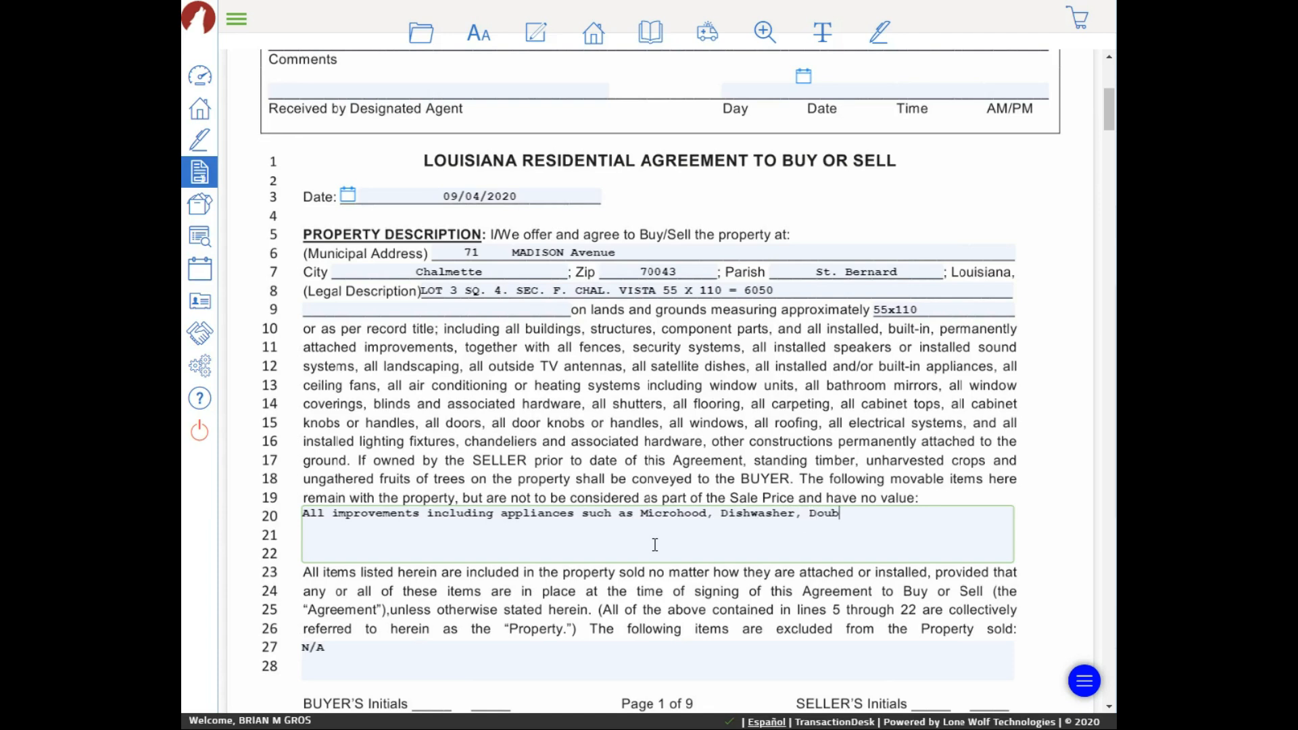
pyautogui.write('le Oven')
pyautogui.click(808, 516)
pyautogui.write('Wall')
pyautogui.click(930, 512)
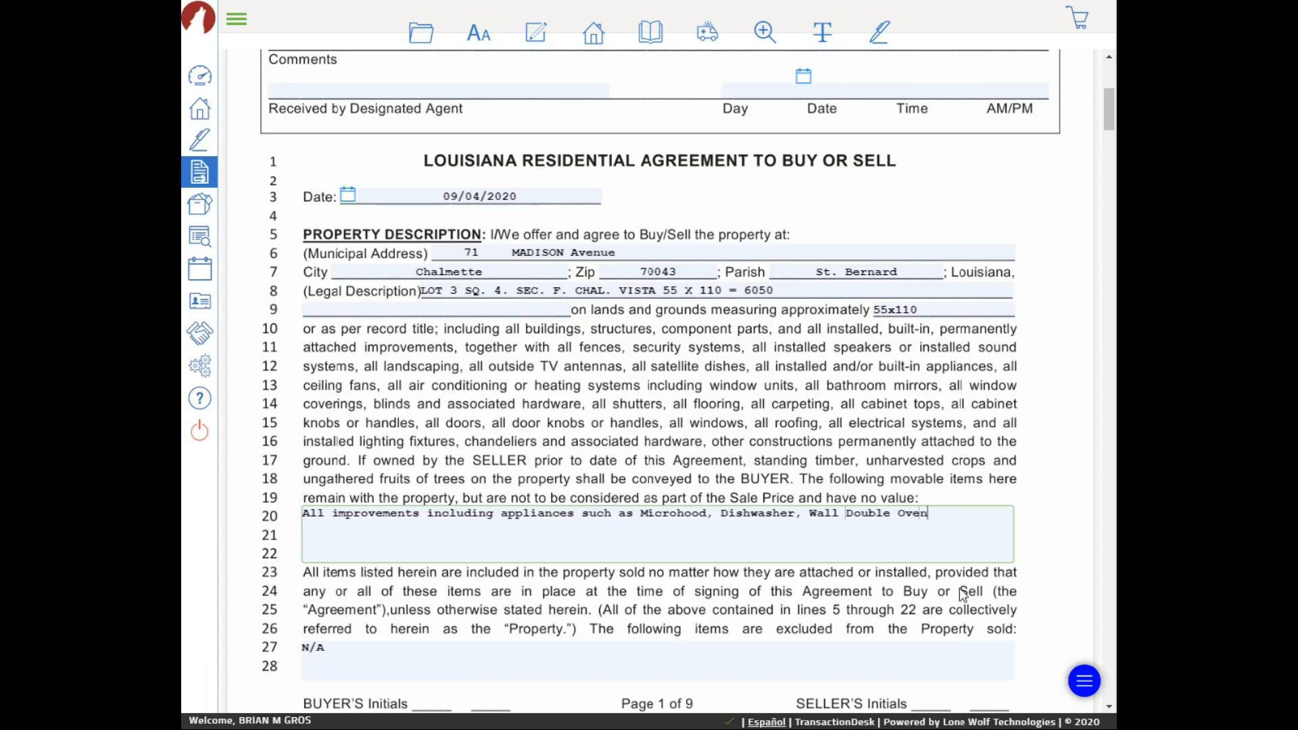
pyautogui.write(',')
# Add 'Stove top', remove the stray 'Range/Oven', and append 'All remaining pool supplies.'
pyautogui.write(', Stove')
pyautogui.write(' top')
pyautogui.write('. ')
pyautogui.write('Range/Stov')
pyautogui.press('BackSpace')
pyautogui.press('BackSpace')
pyautogui.press('BackSpace')
pyautogui.press('BackSpace')
pyautogui.write('Oven')
pyautogui.moveTo(412, 527); pyautogui.dragTo(340, 535)
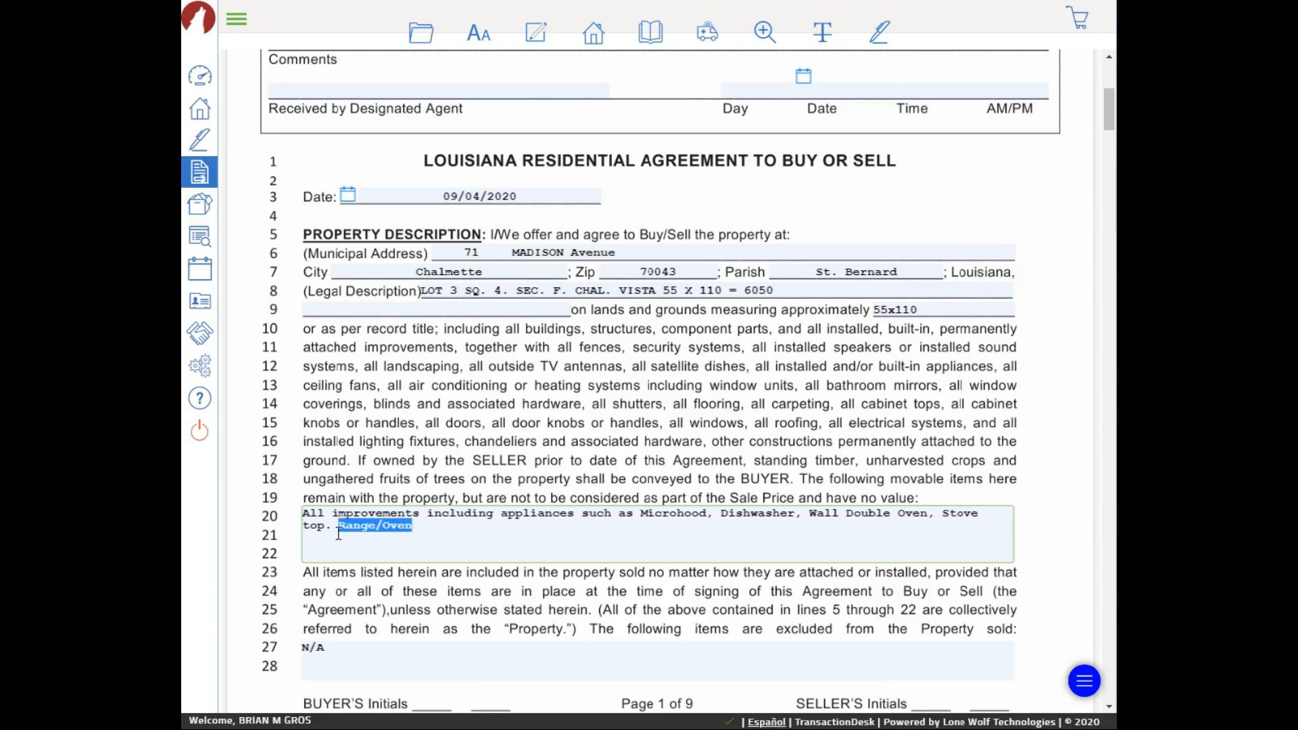
pyautogui.press('BackSpace')
pyautogui.press('BackSpace')
pyautogui.press('BackSpace')
pyautogui.write(', All remainin')
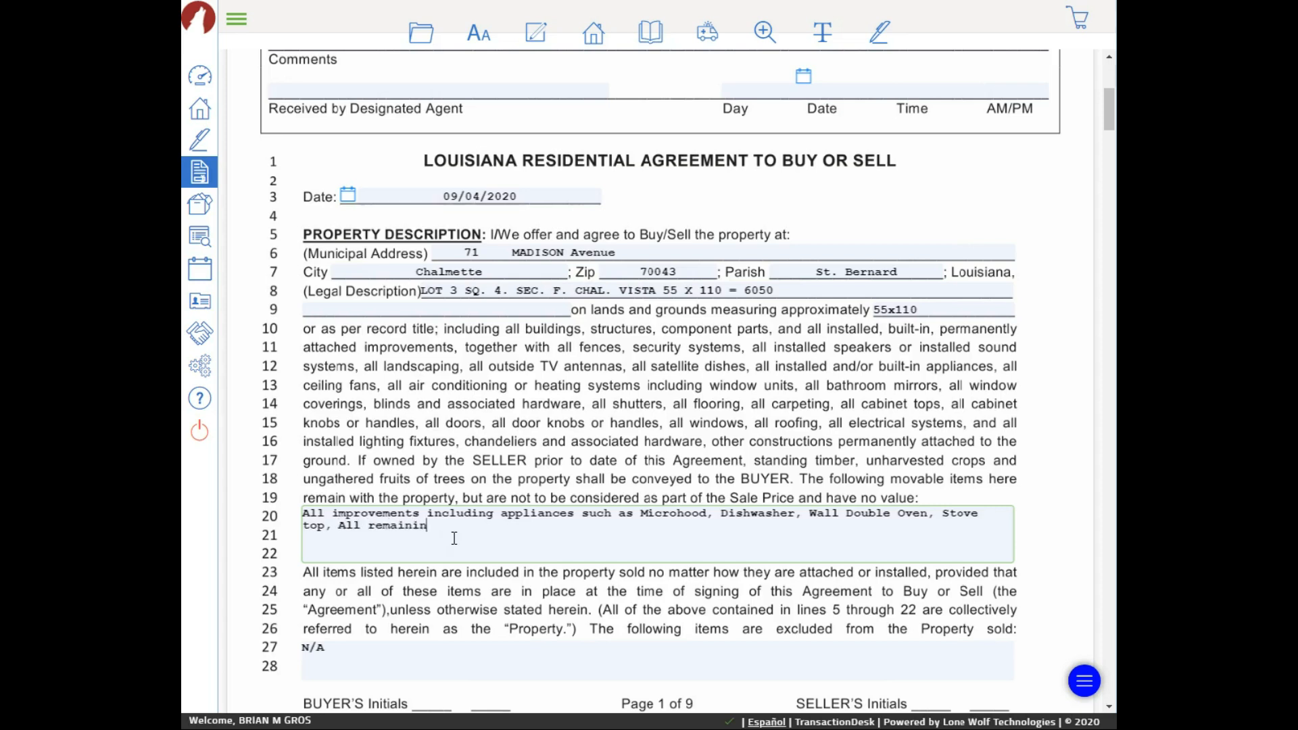
pyautogui.write('g pool supplies.')
pyautogui.scroll(-3, 467, 534)
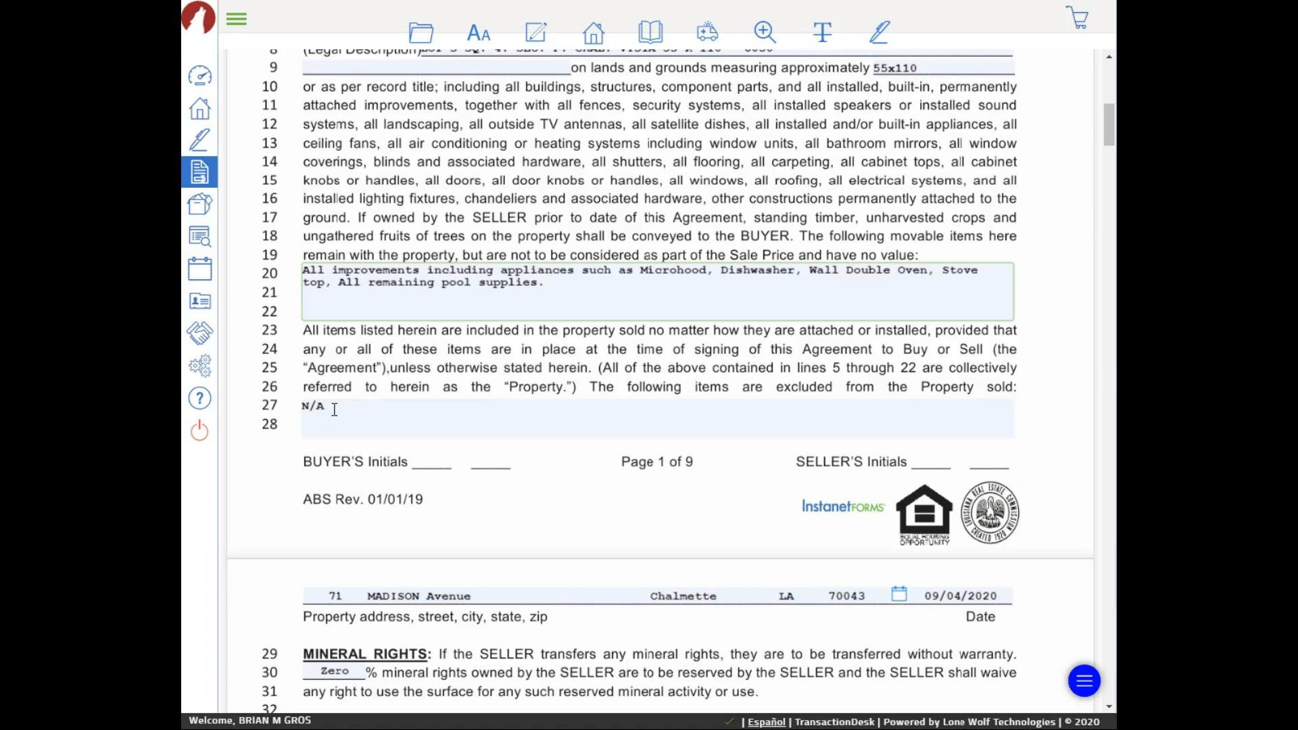
pyautogui.press('Tab')
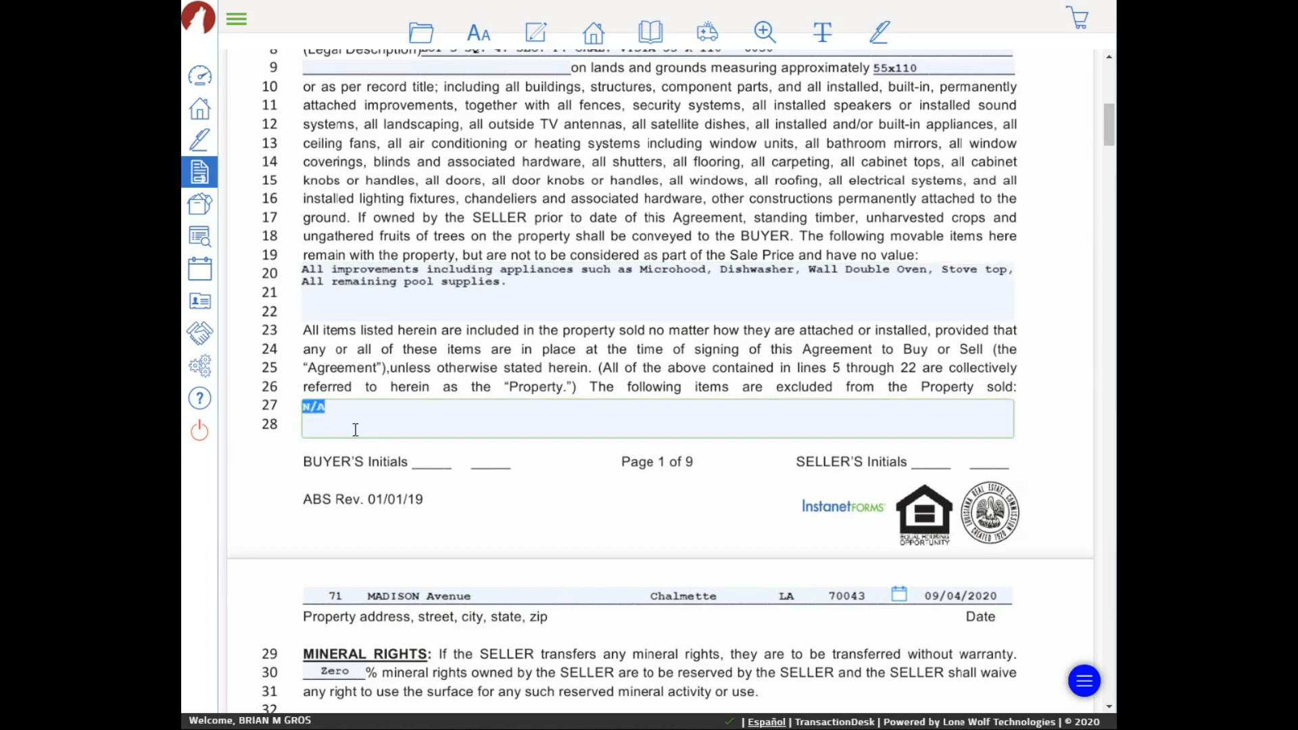
pyautogui.click(367, 413)
pyautogui.scroll(-5, 634, 491)
pyautogui.scroll(1, 407, 429)
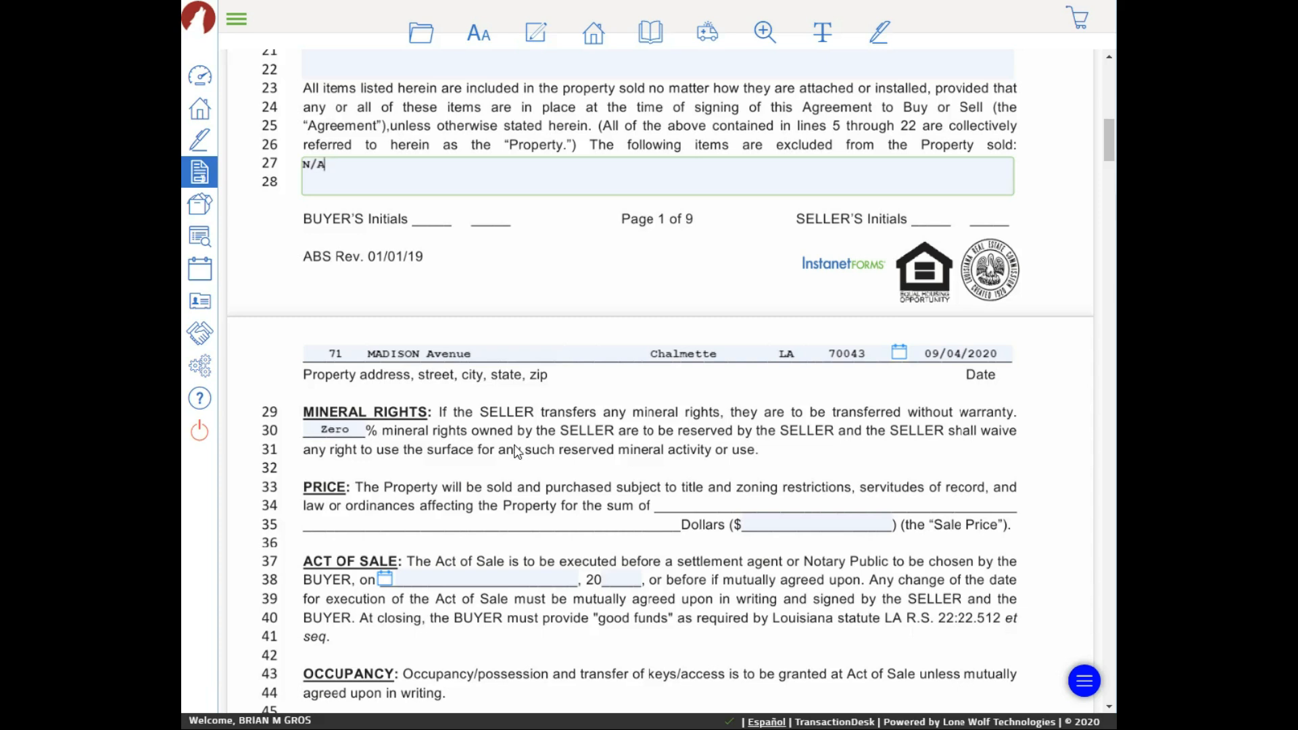
pyautogui.scroll(-1, 513, 451)
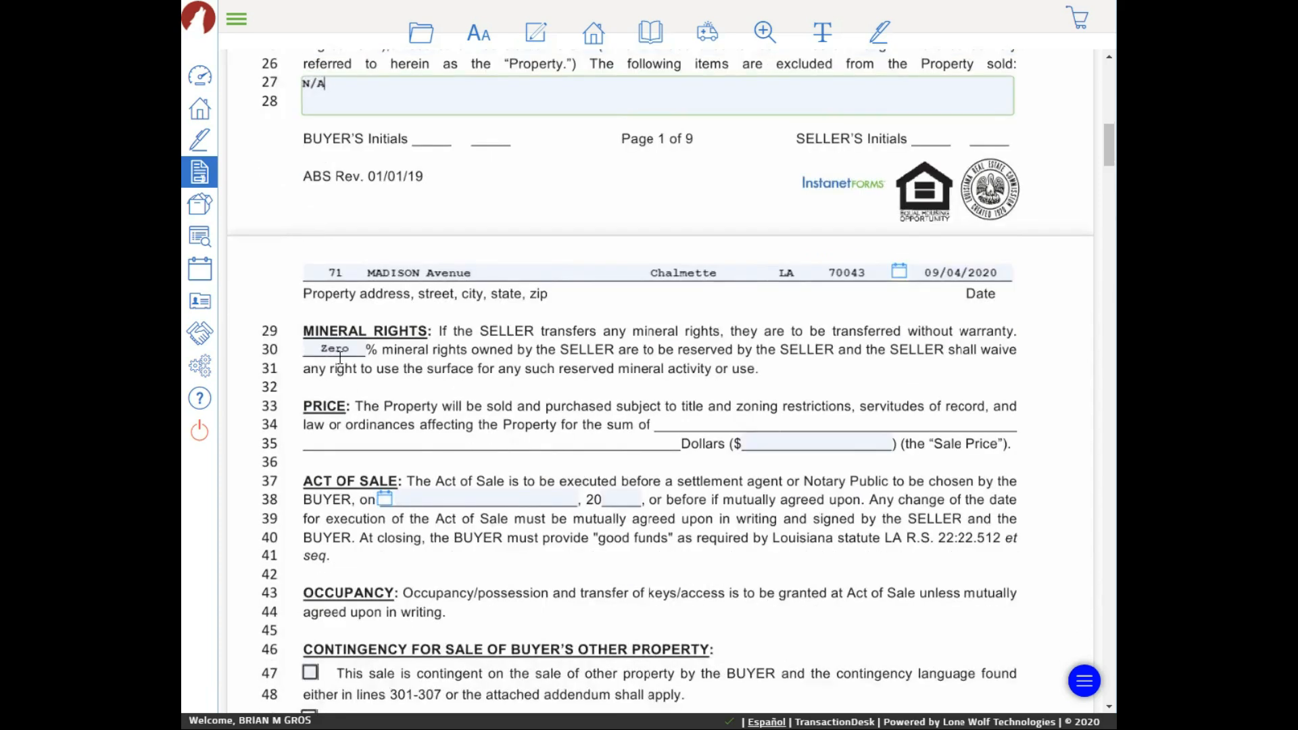
pyautogui.scroll(-1, 430, 424)
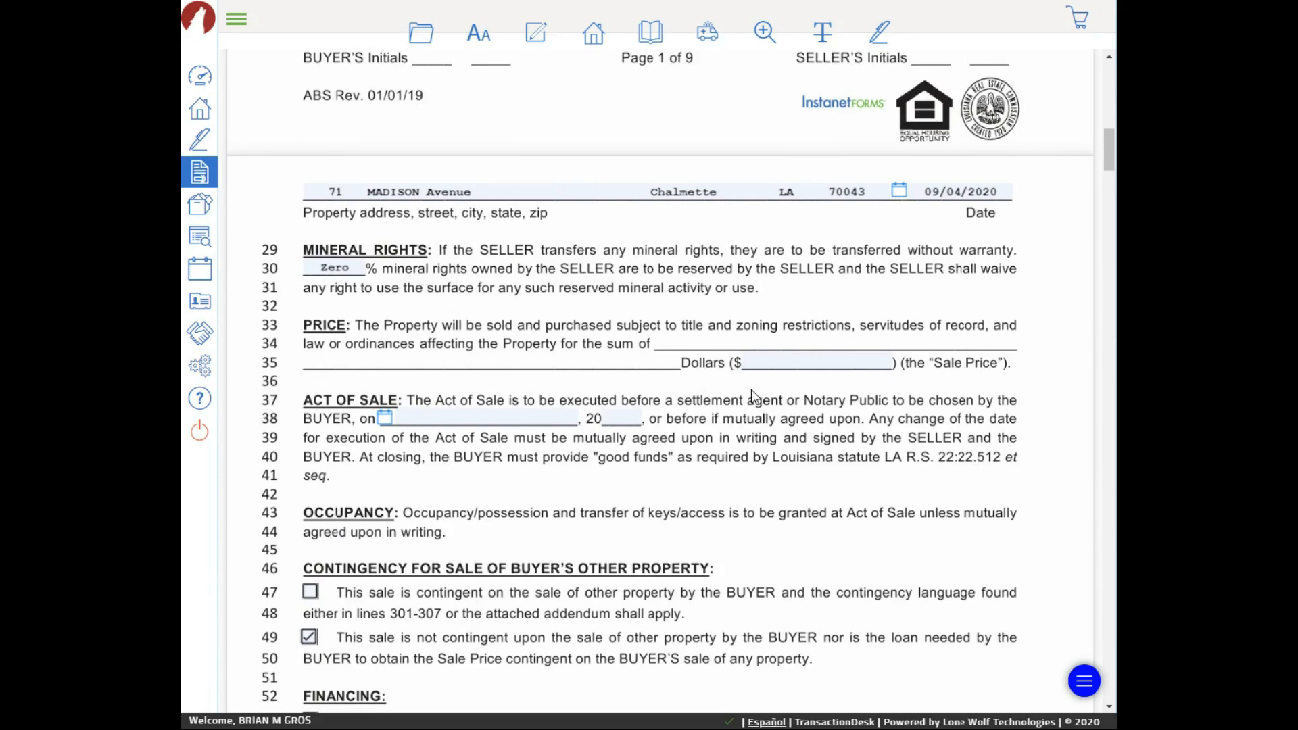
pyautogui.click(771, 363)
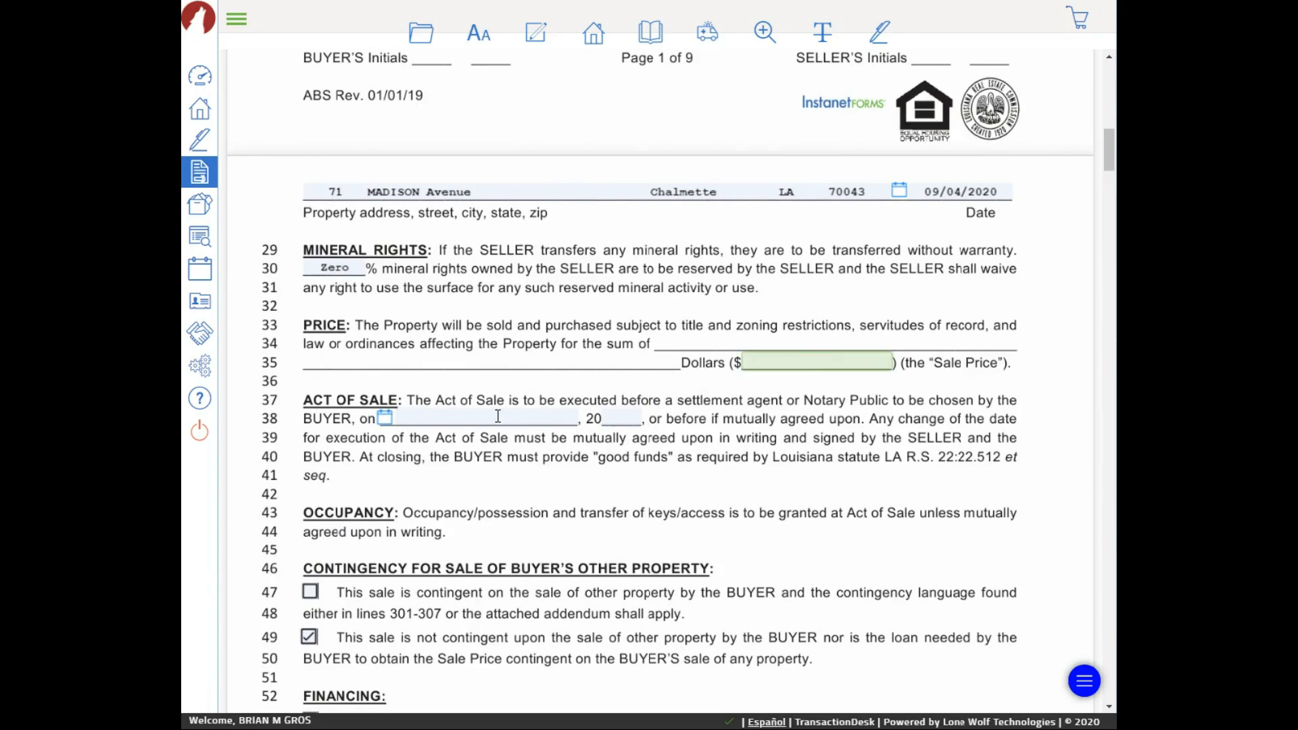
pyautogui.scroll(-2, 500, 406)
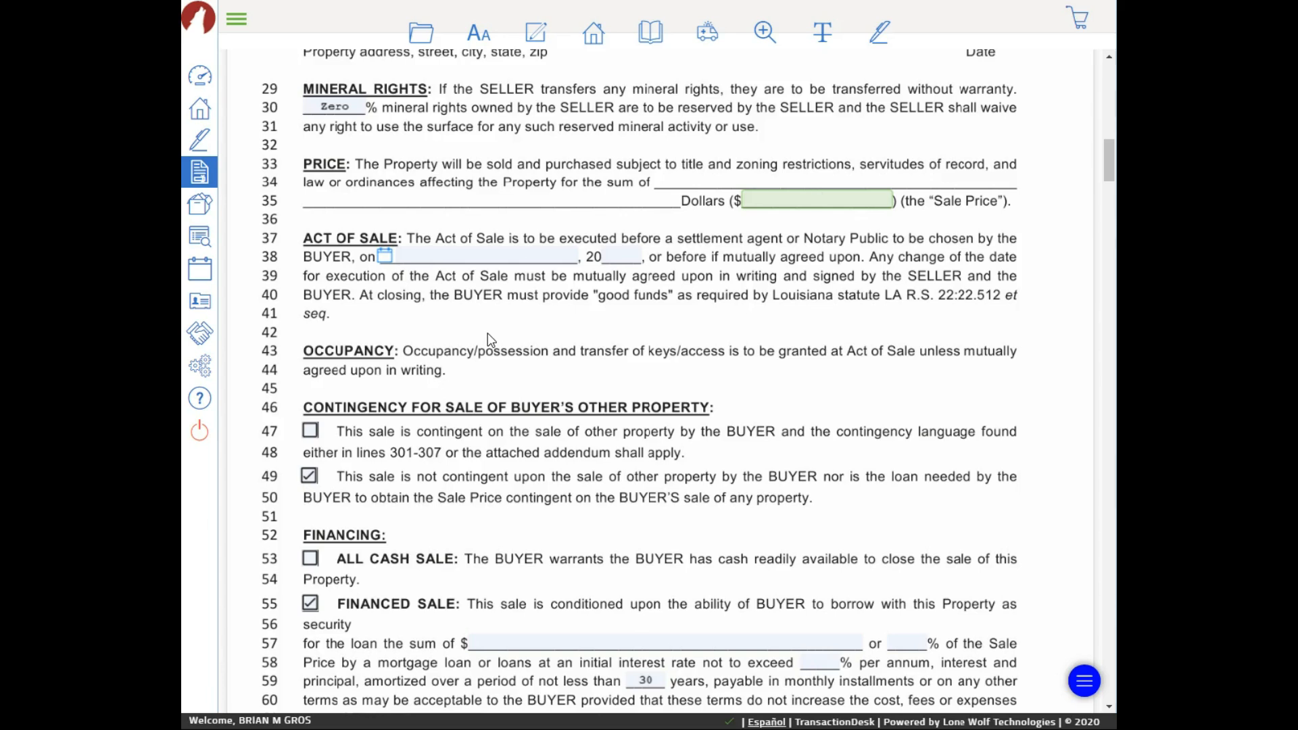
pyautogui.scroll(-3, 488, 333)
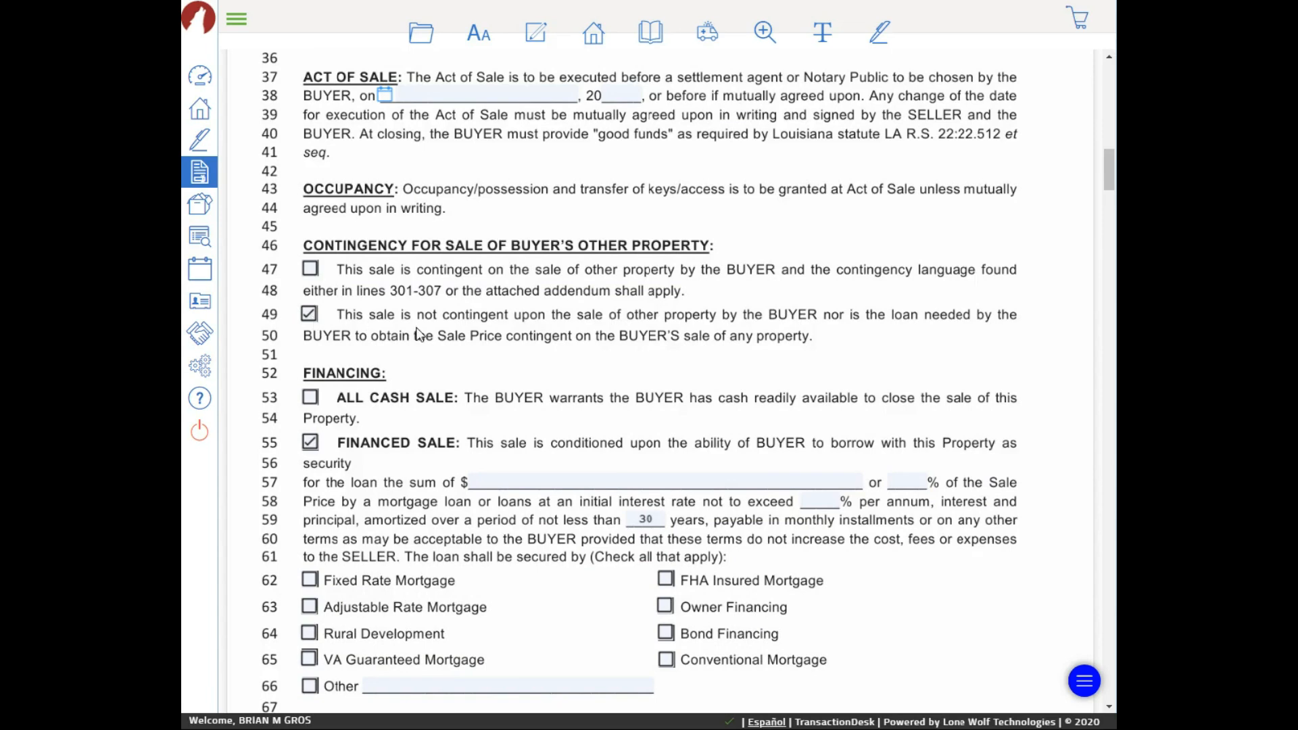
pyautogui.scroll(-1, 436, 337)
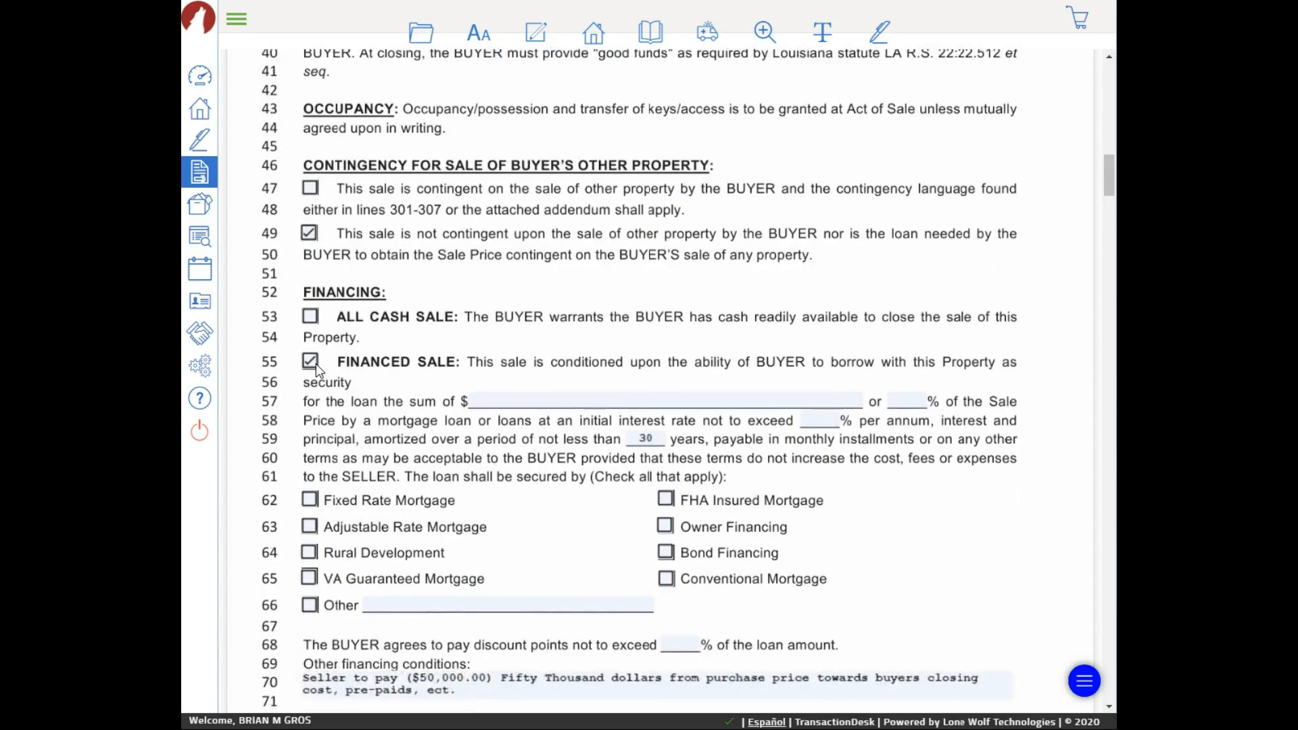
pyautogui.click(311, 317)
pyautogui.click(310, 363)
pyautogui.scroll(-2, 750, 484)
pyautogui.scroll(-2, 430, 526)
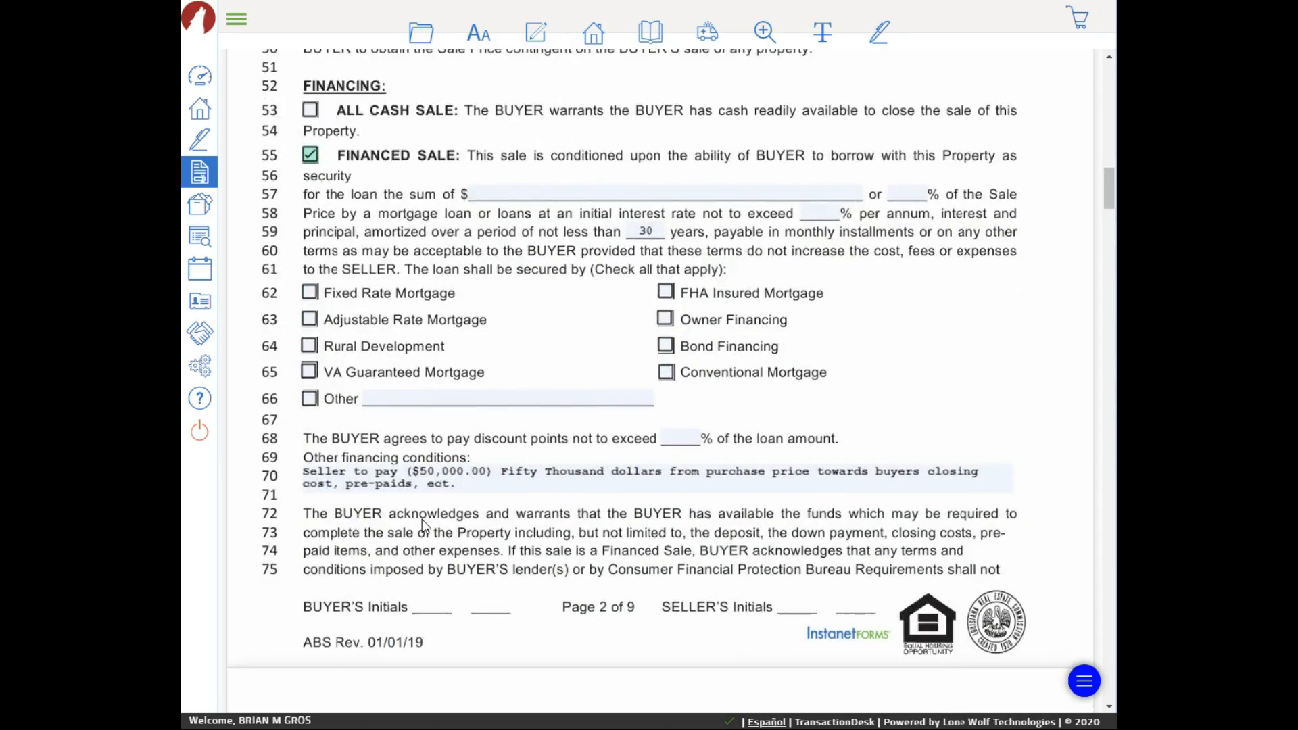
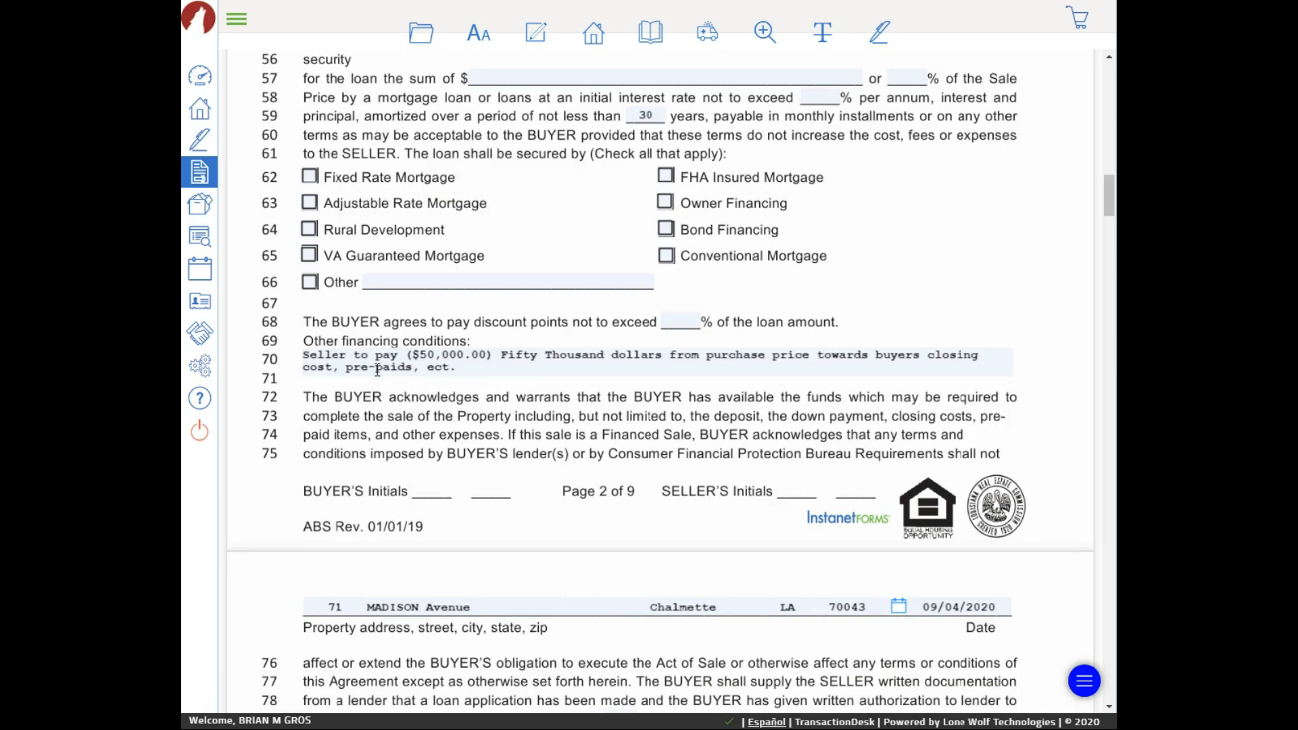
# Leave the deposit held by the Listing Broker after briefly choosing a third-party holder
pyautogui.scroll(-4, 777, 351)
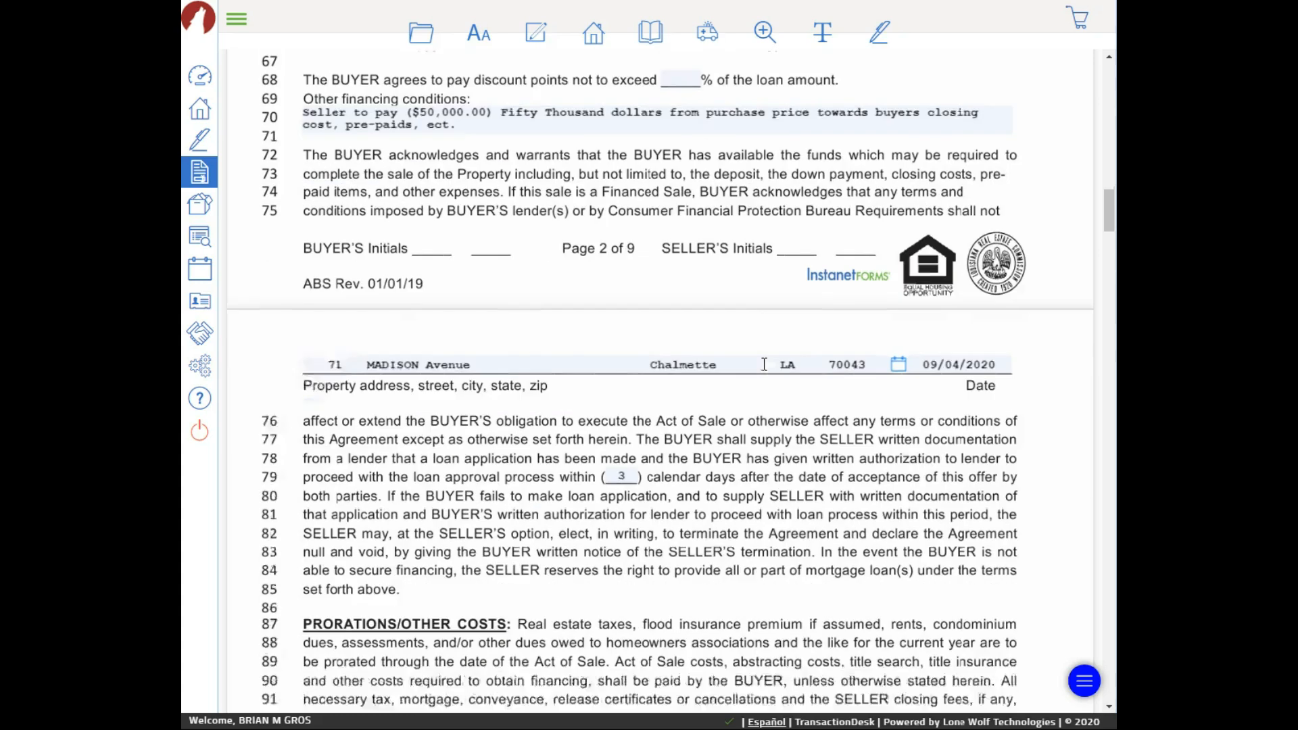
pyautogui.scroll(-2, 727, 305)
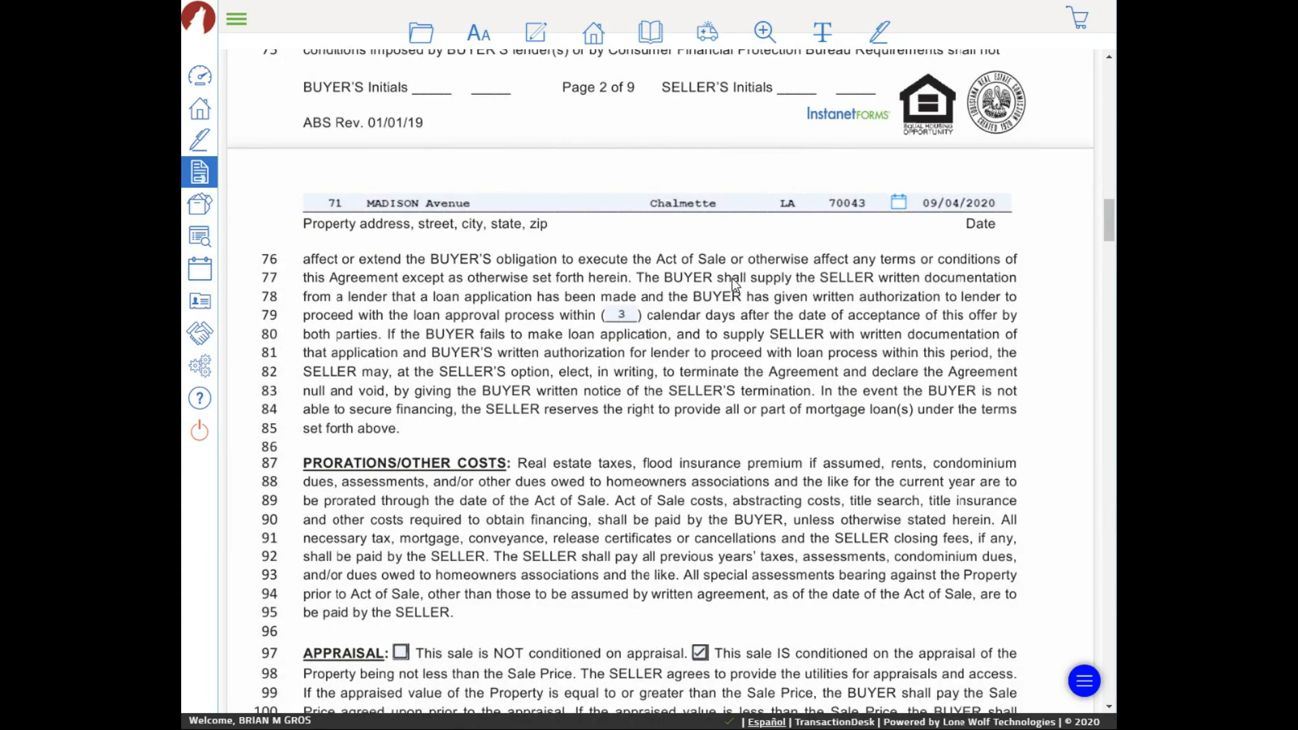
pyautogui.scroll(6, 733, 278)
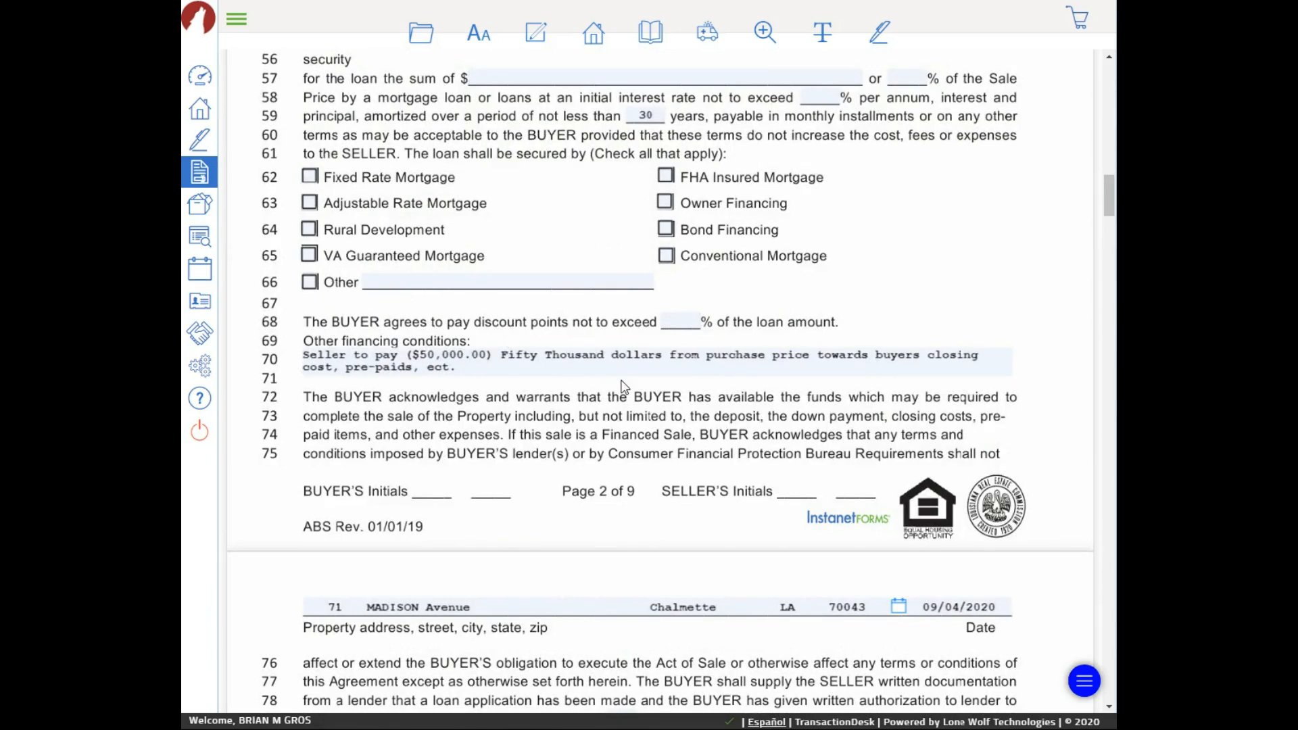
pyautogui.scroll(-3, 649, 378)
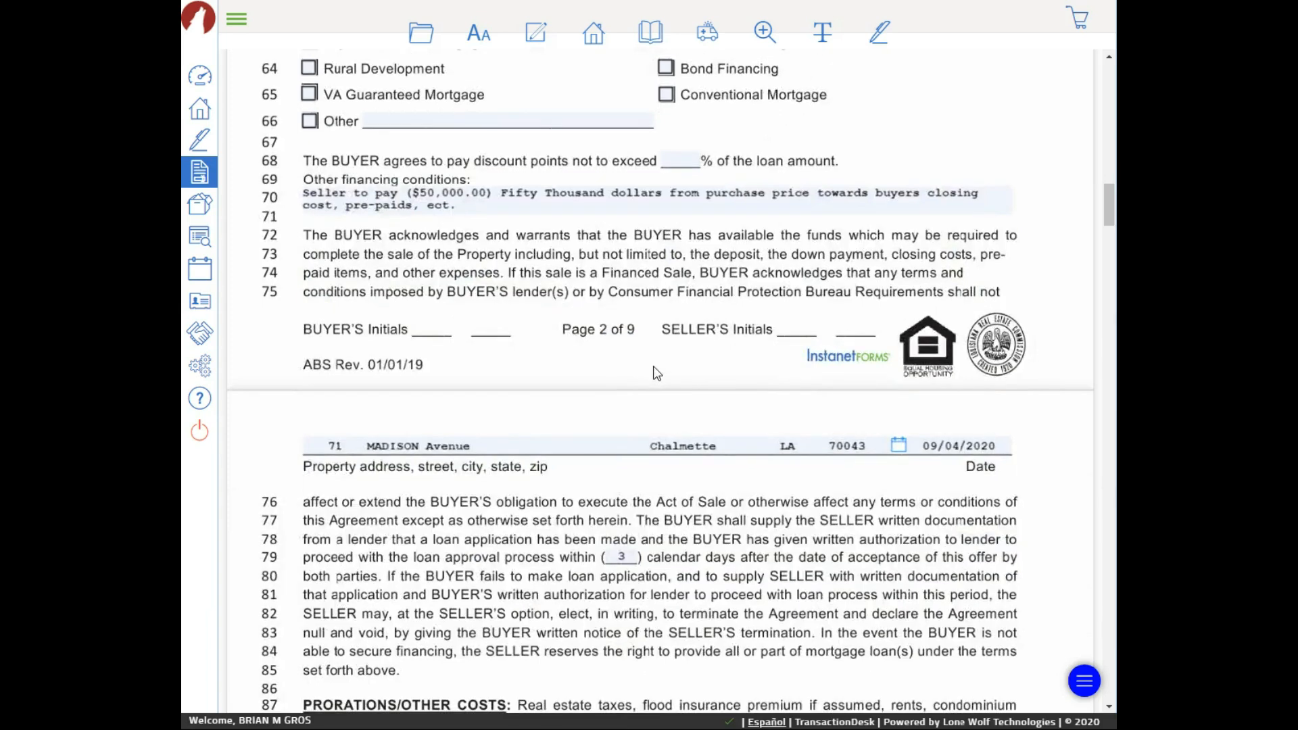
pyautogui.scroll(-2, 656, 373)
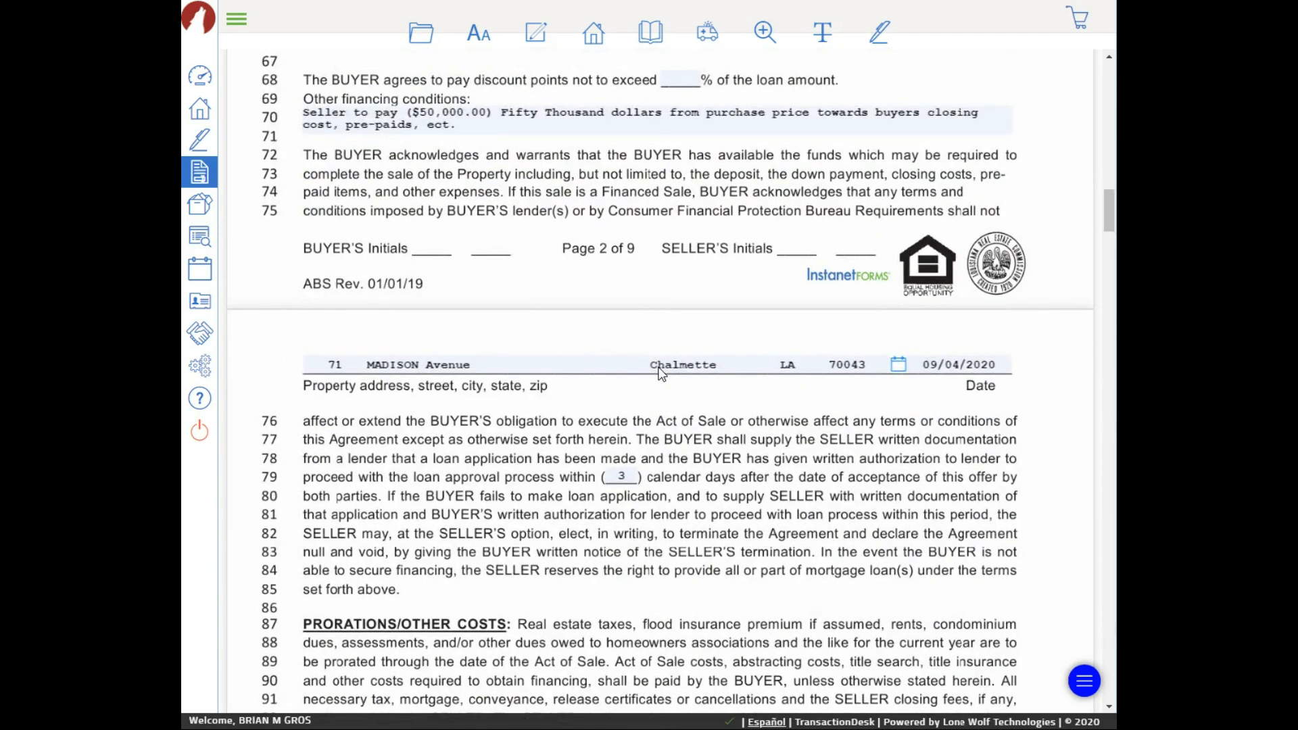
pyautogui.scroll(-3, 661, 373)
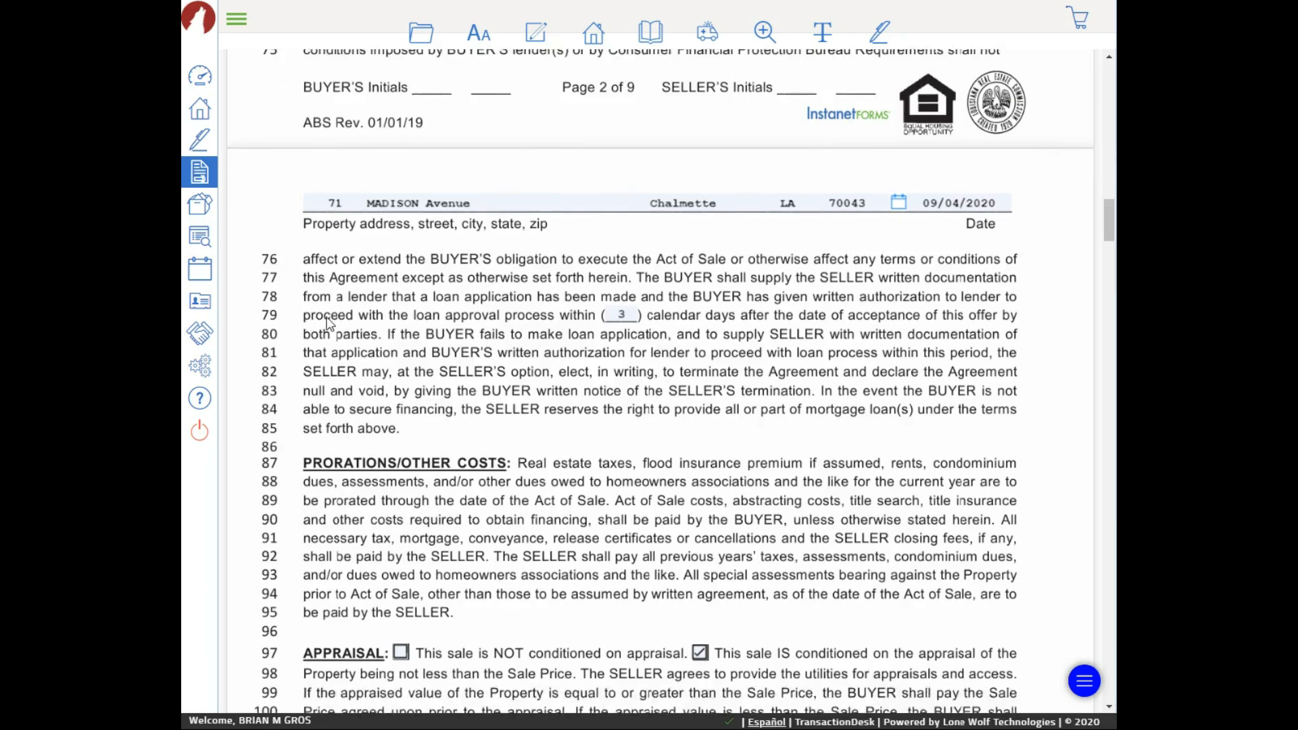
pyautogui.scroll(6, 327, 322)
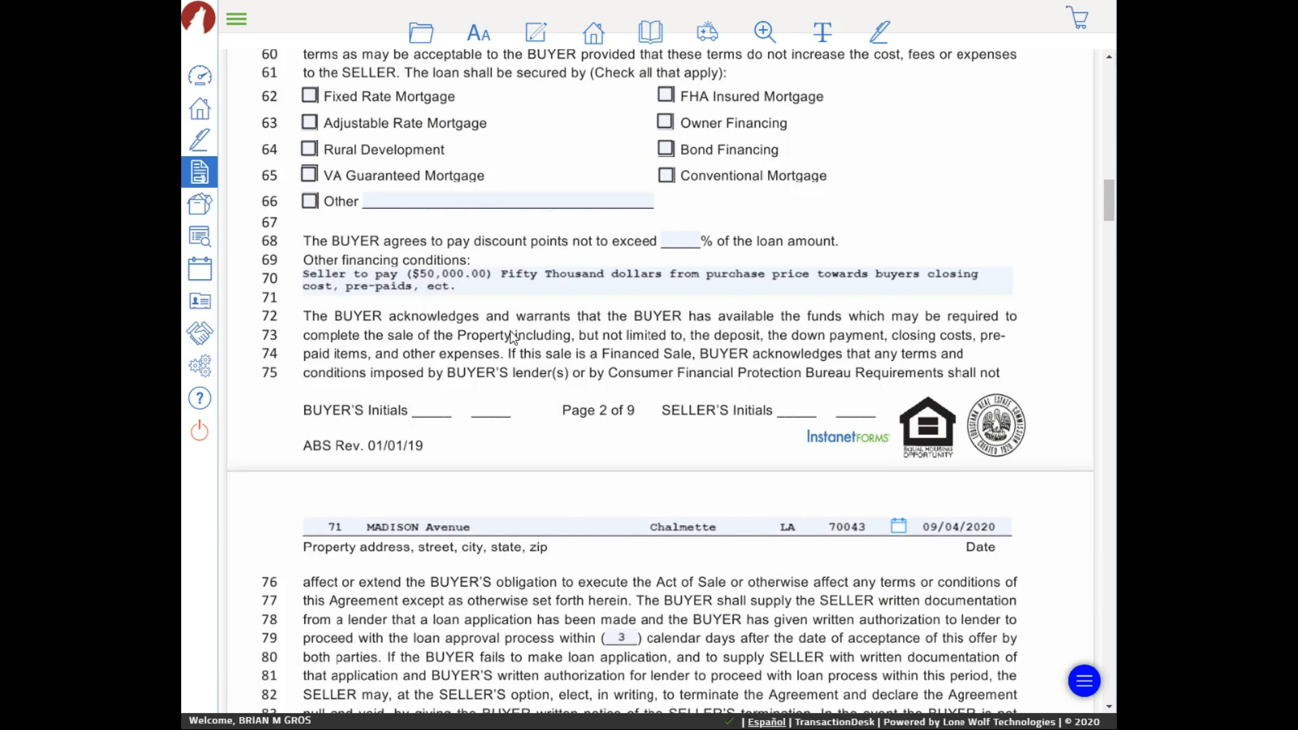
pyautogui.scroll(-3, 683, 349)
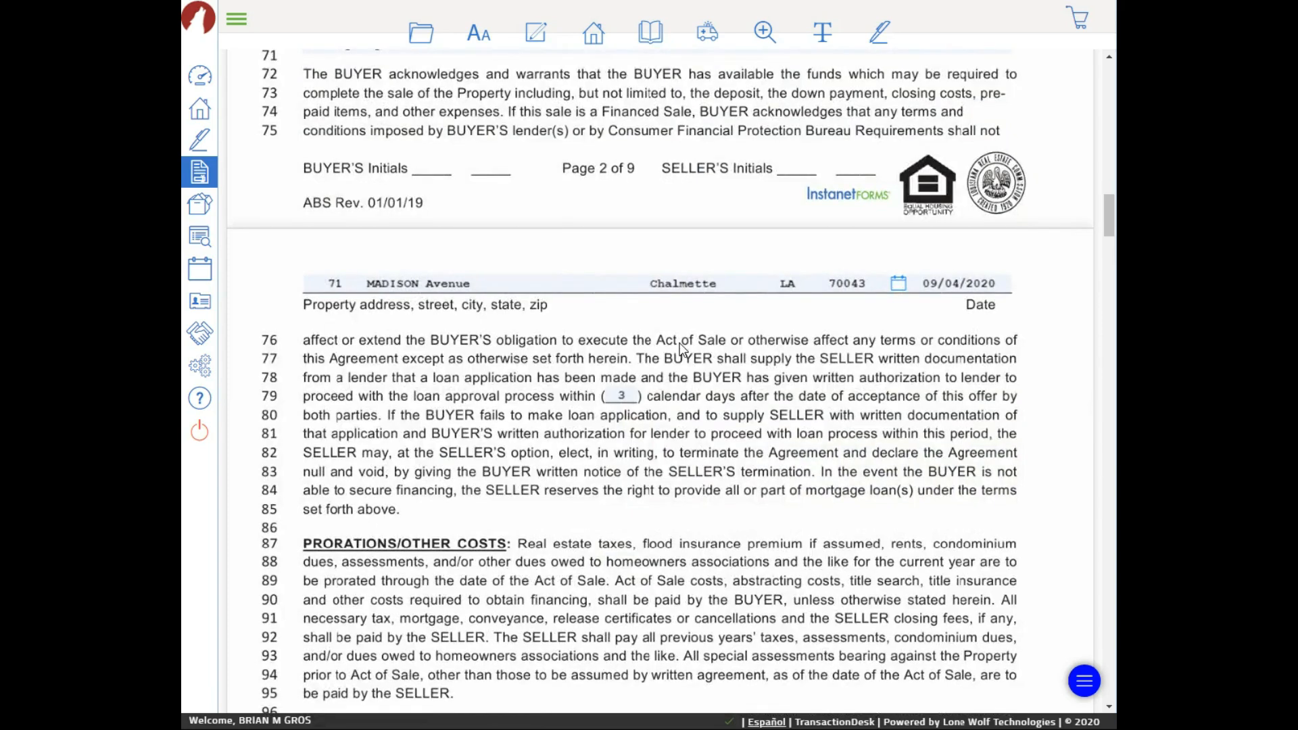
pyautogui.scroll(-2, 670, 336)
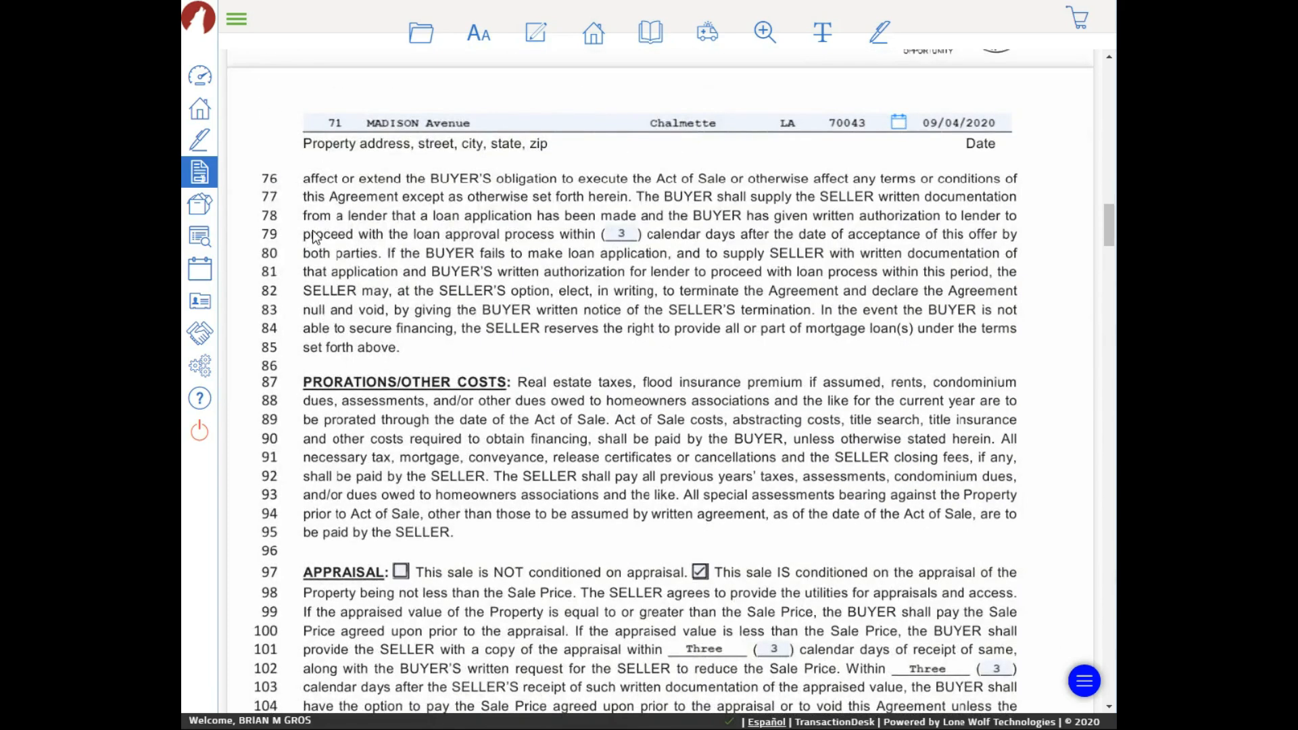
pyautogui.scroll(3, 554, 225)
pyautogui.scroll(3, 554, 225)
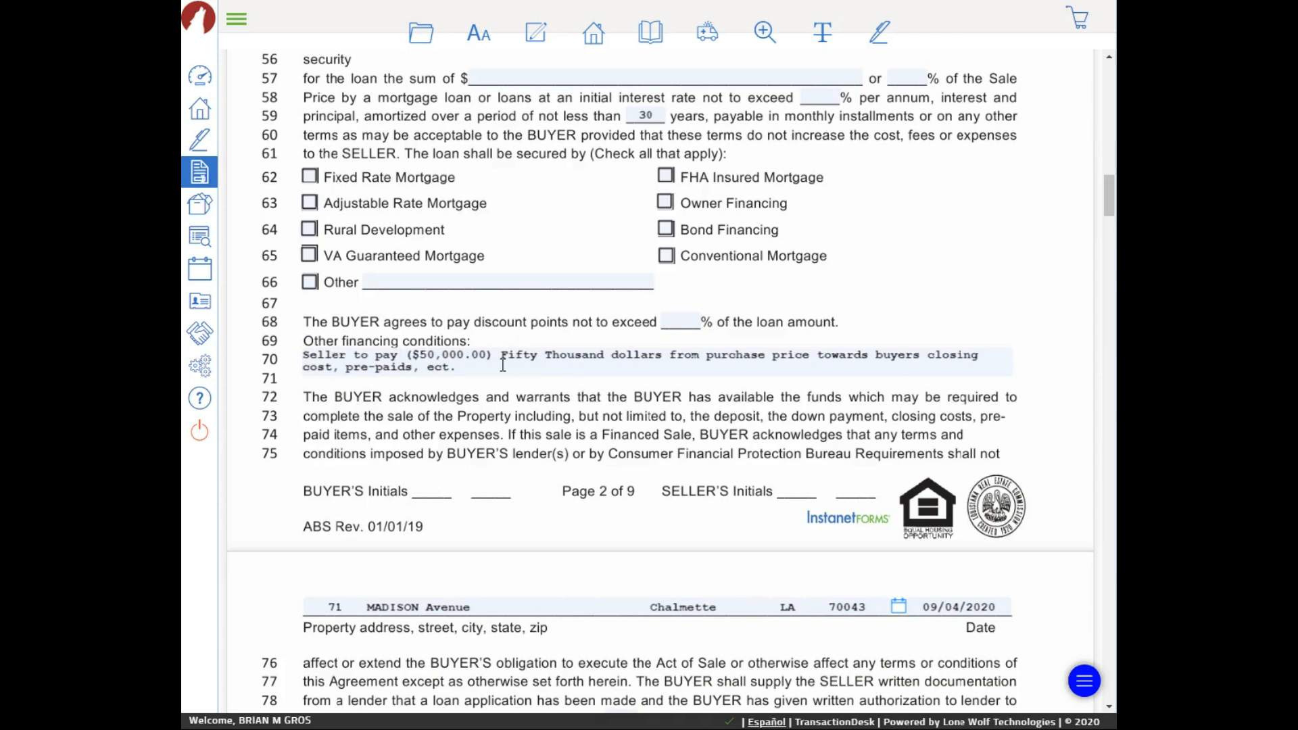
pyautogui.scroll(-2, 531, 372)
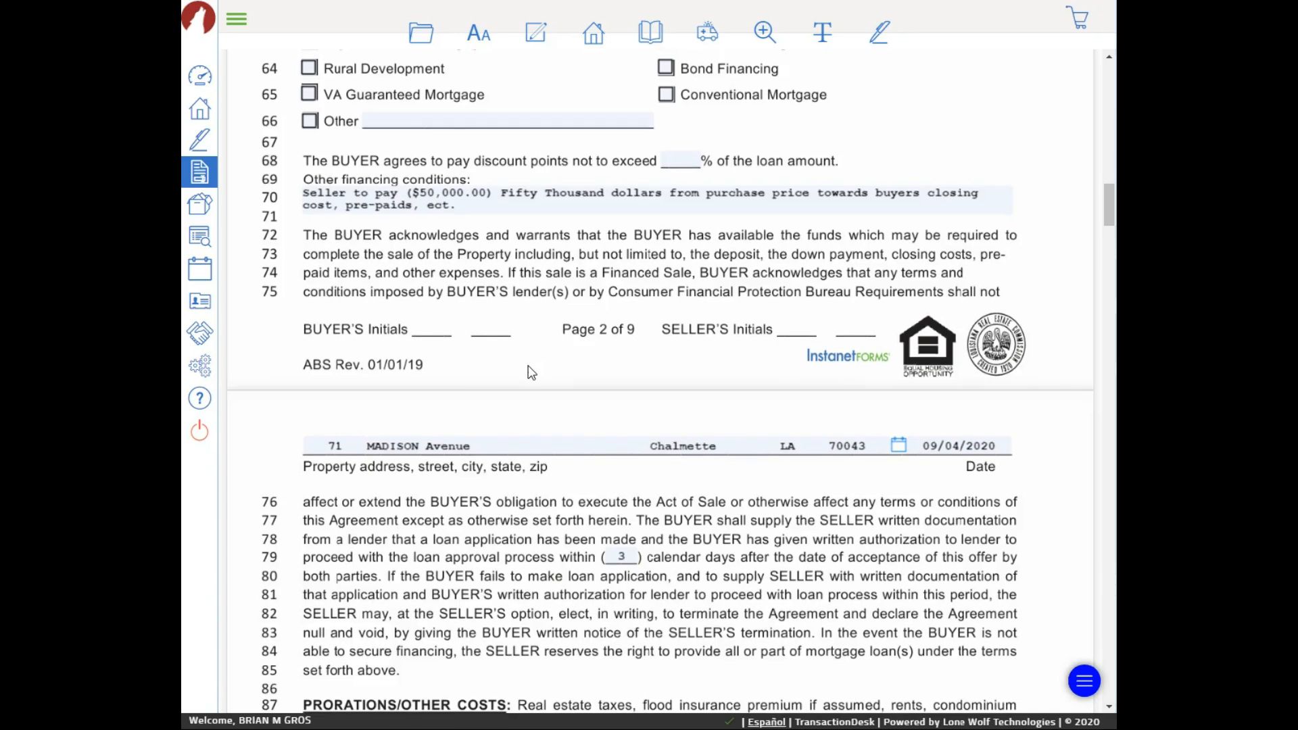
pyautogui.scroll(-4, 586, 388)
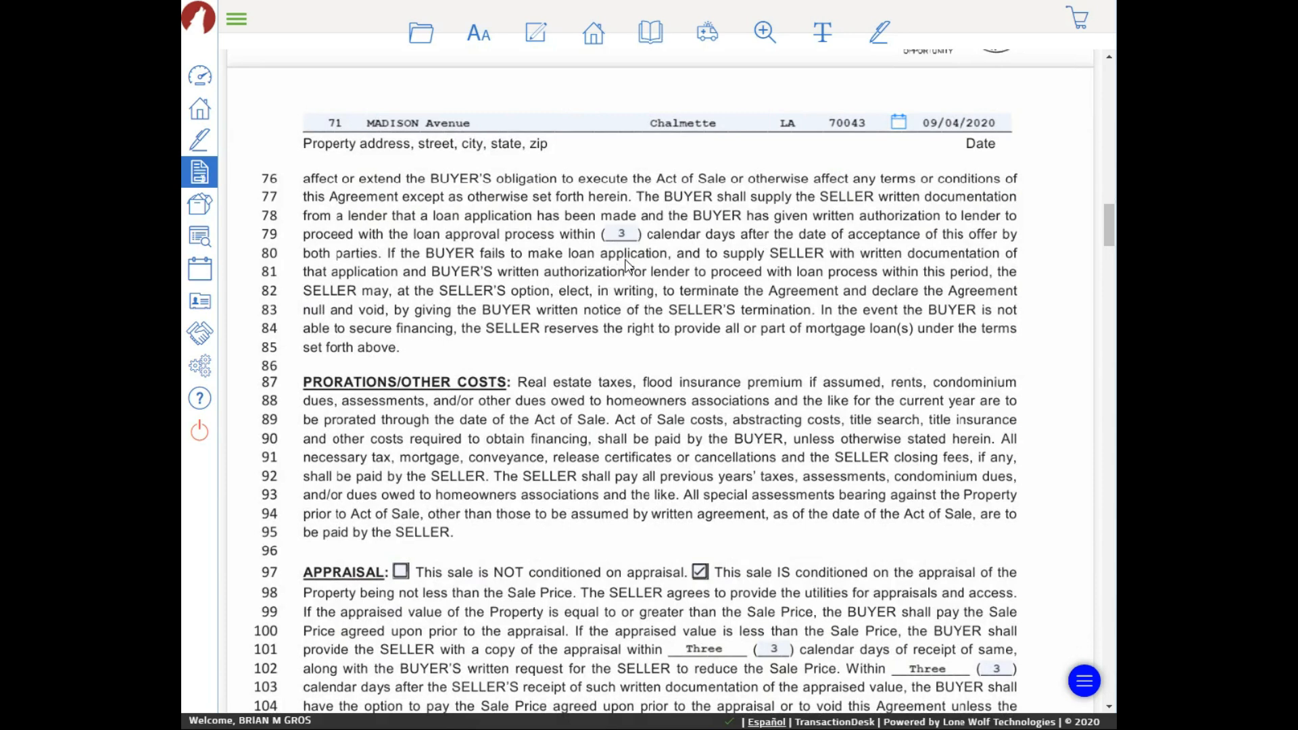
pyautogui.scroll(-1, 690, 389)
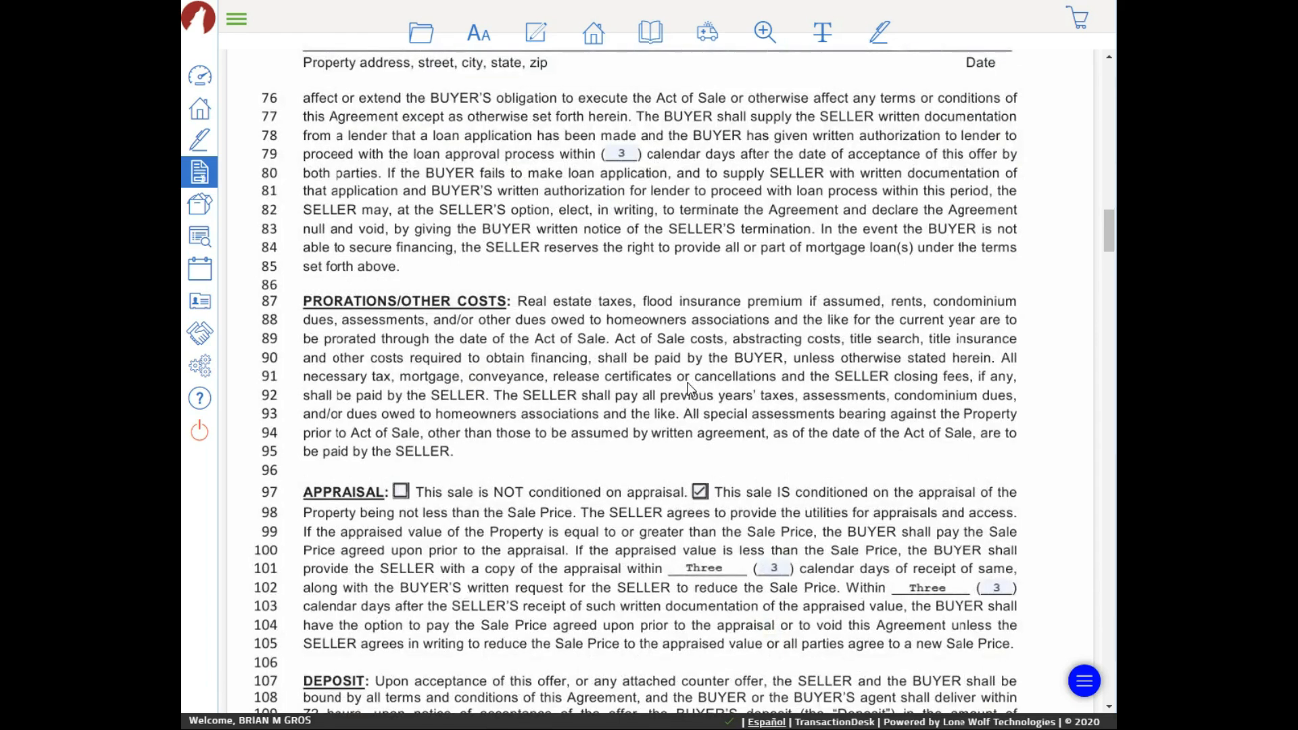
pyautogui.scroll(-2, 689, 388)
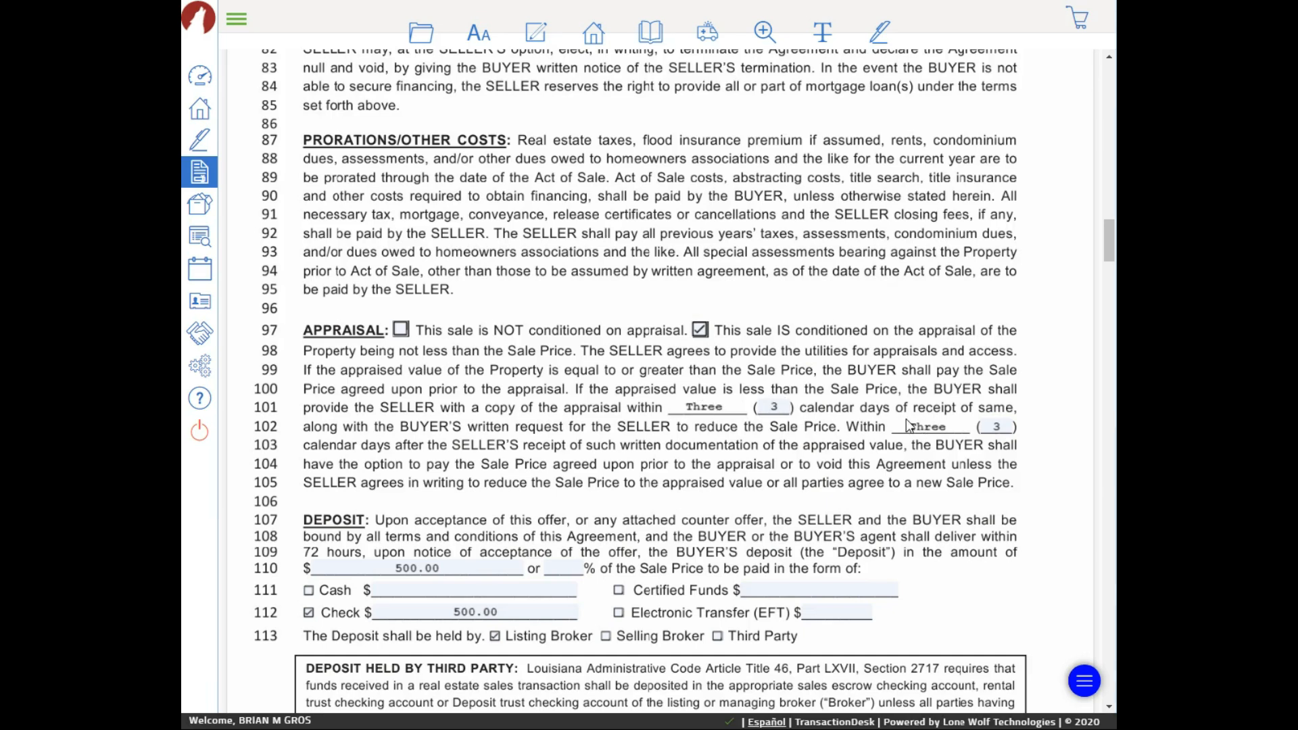
pyautogui.scroll(-3, 907, 420)
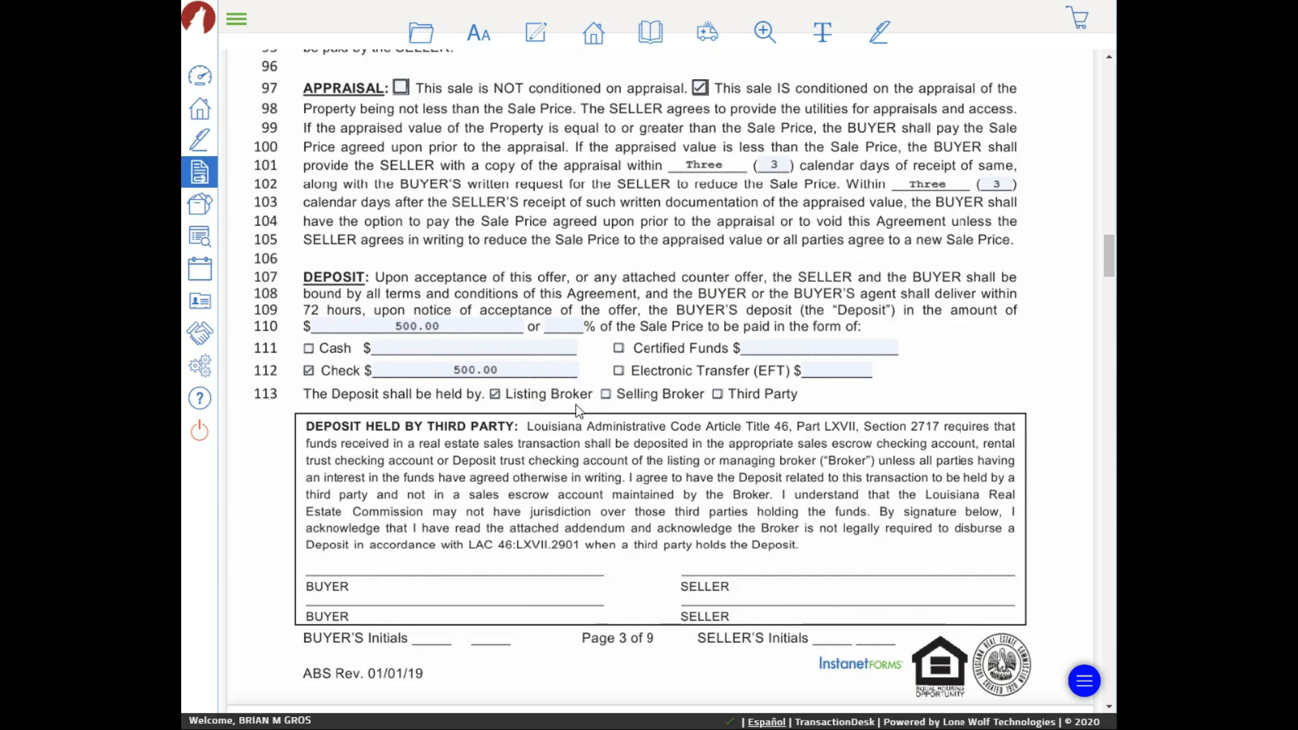
pyautogui.click(718, 395)
pyautogui.scroll(-3, 720, 399)
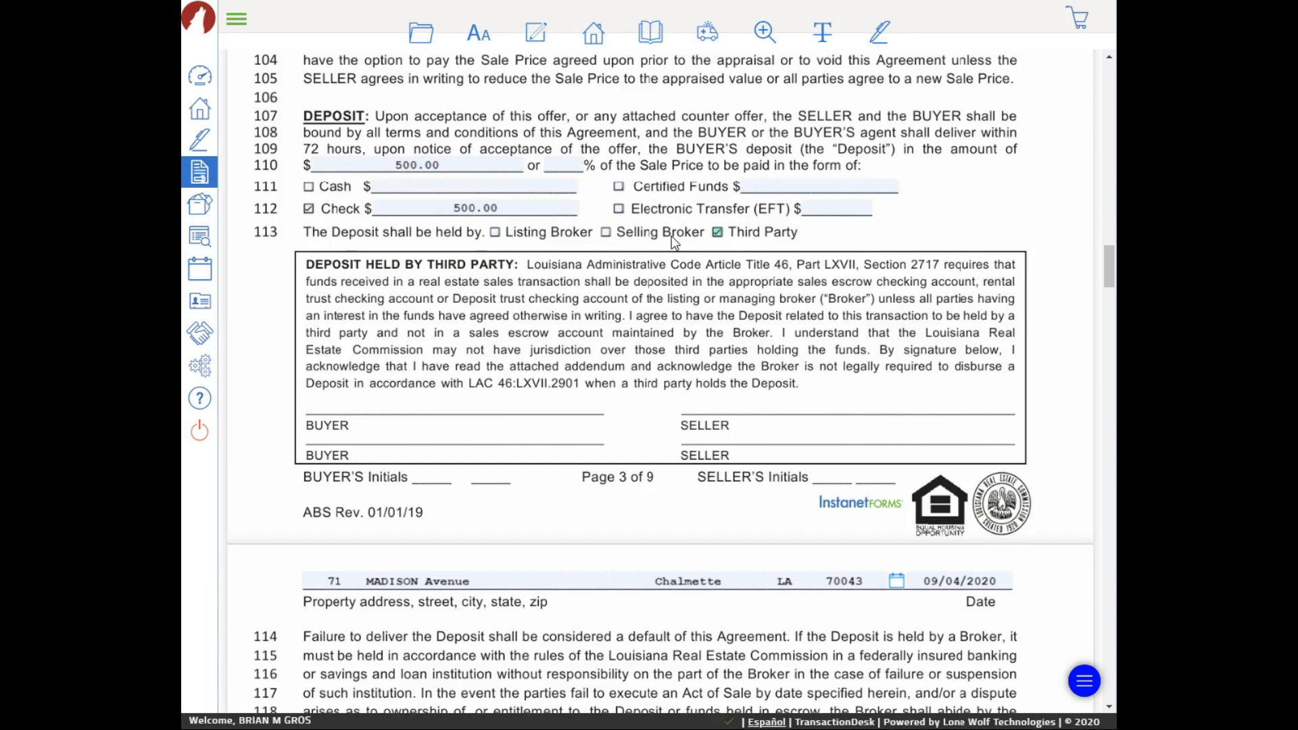
pyautogui.click(496, 232)
# Keep the sale as-is, without new home warranties
pyautogui.scroll(-7, 529, 234)
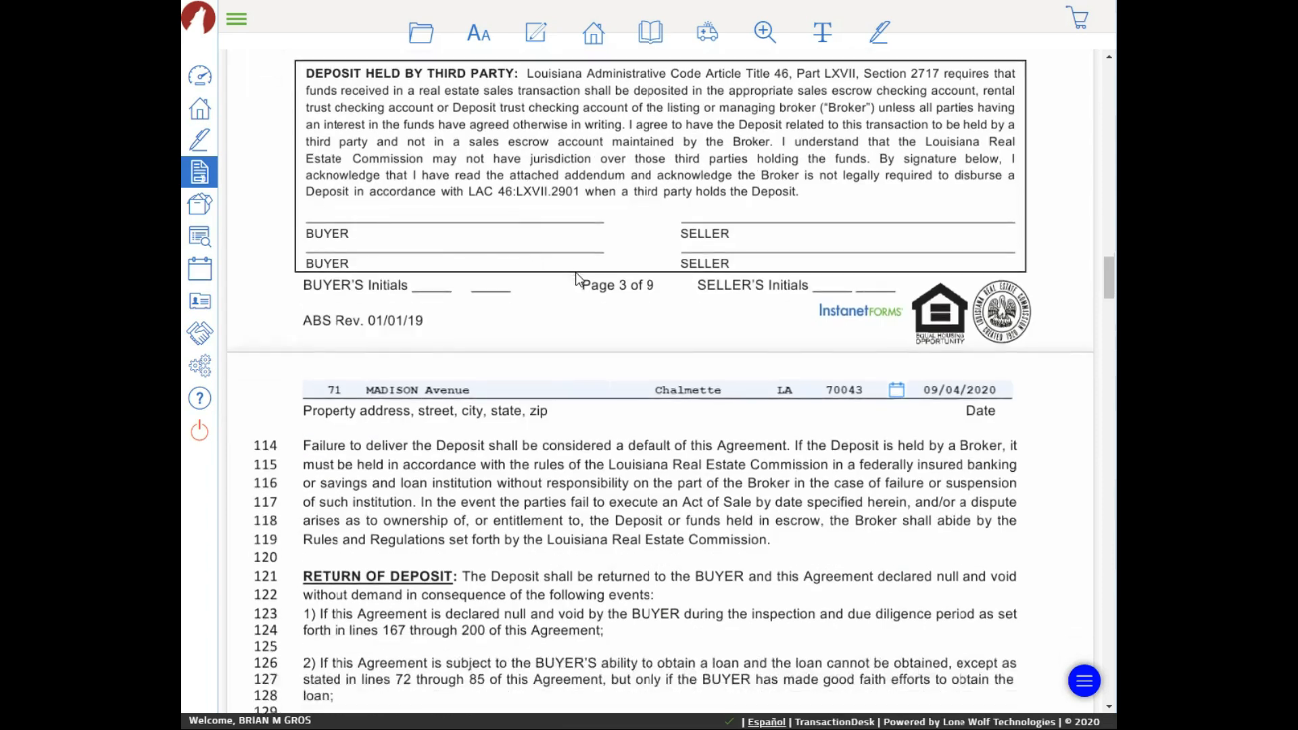
pyautogui.scroll(-10, 577, 275)
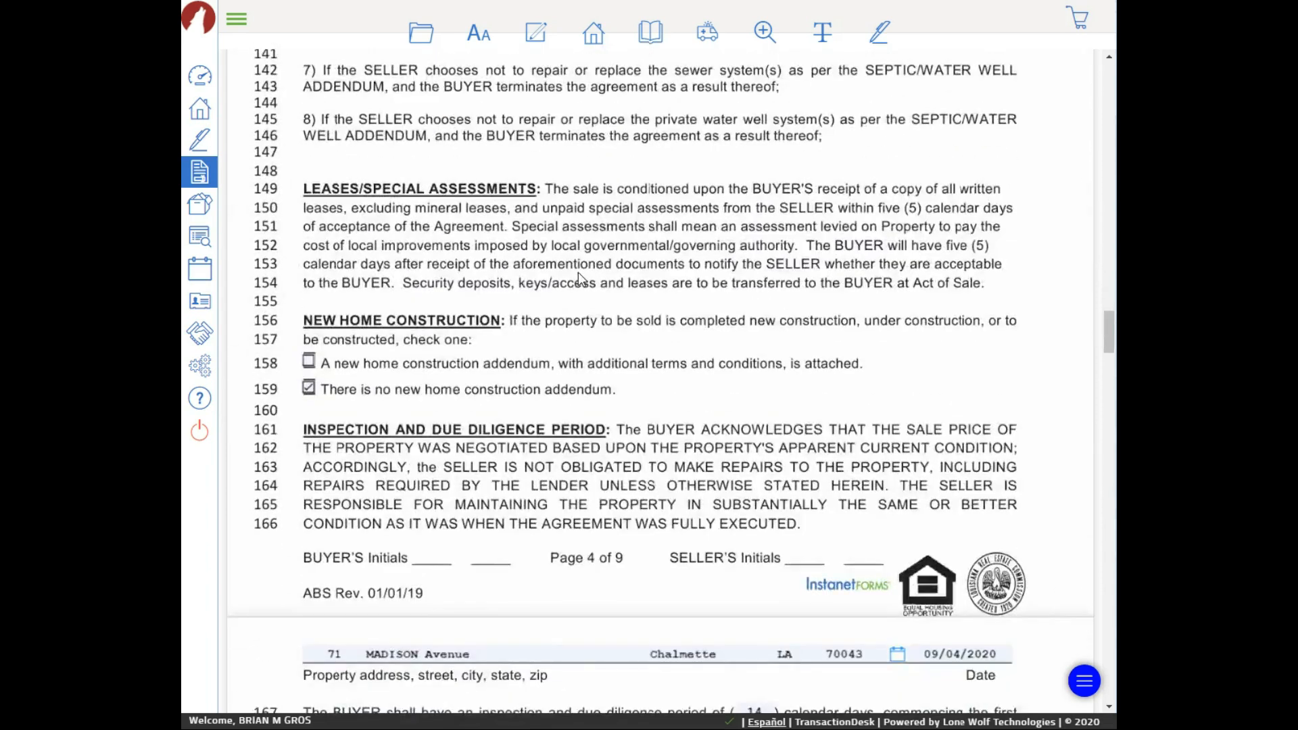
pyautogui.scroll(2, 578, 278)
pyautogui.scroll(-1, 572, 246)
pyautogui.scroll(-1, 692, 380)
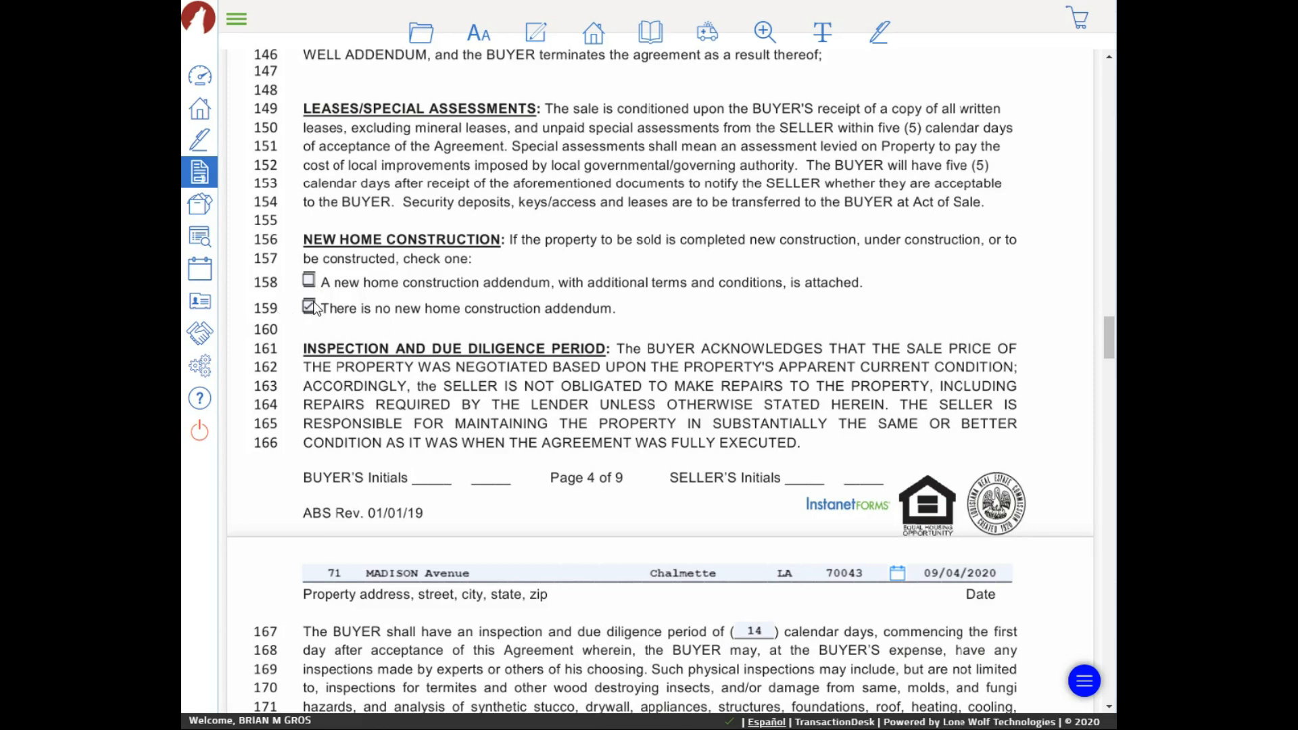
pyautogui.scroll(-1, 614, 318)
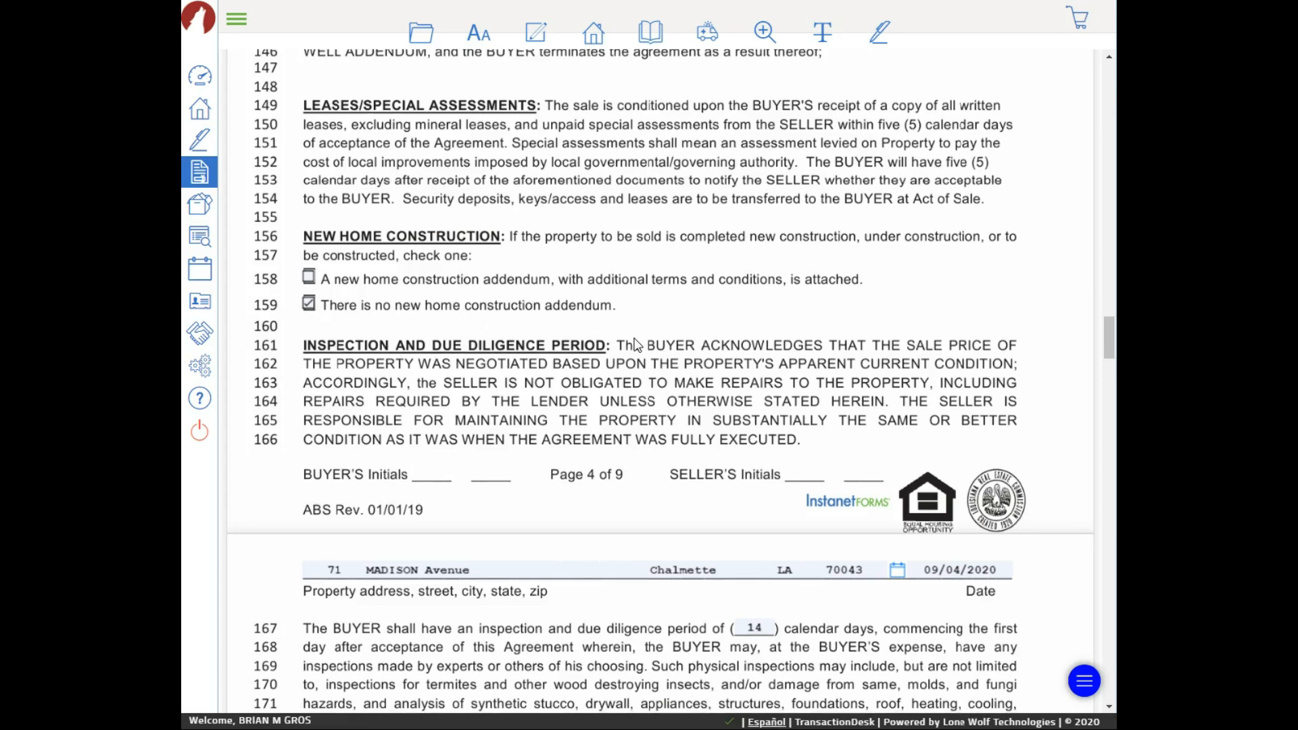
pyautogui.scroll(-3, 634, 349)
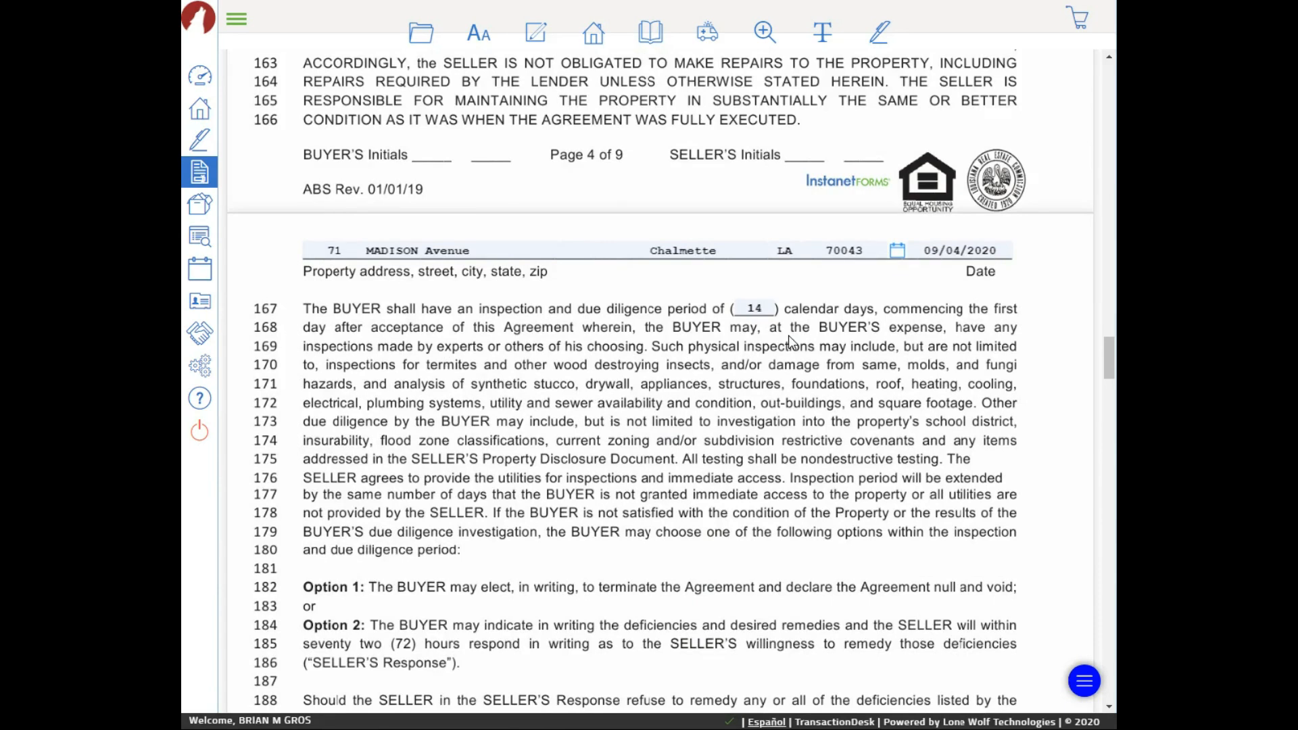
pyautogui.scroll(-2, 766, 366)
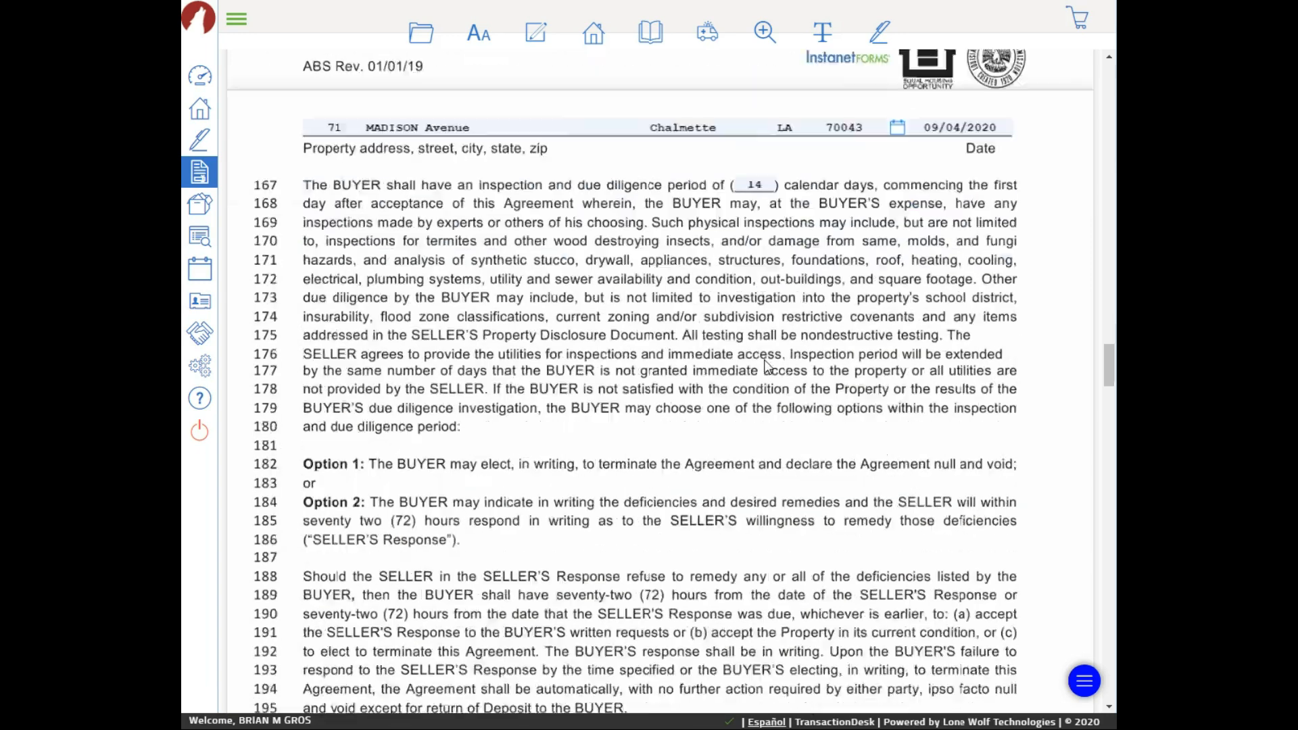
pyautogui.scroll(-2, 766, 366)
pyautogui.scroll(-9, 757, 352)
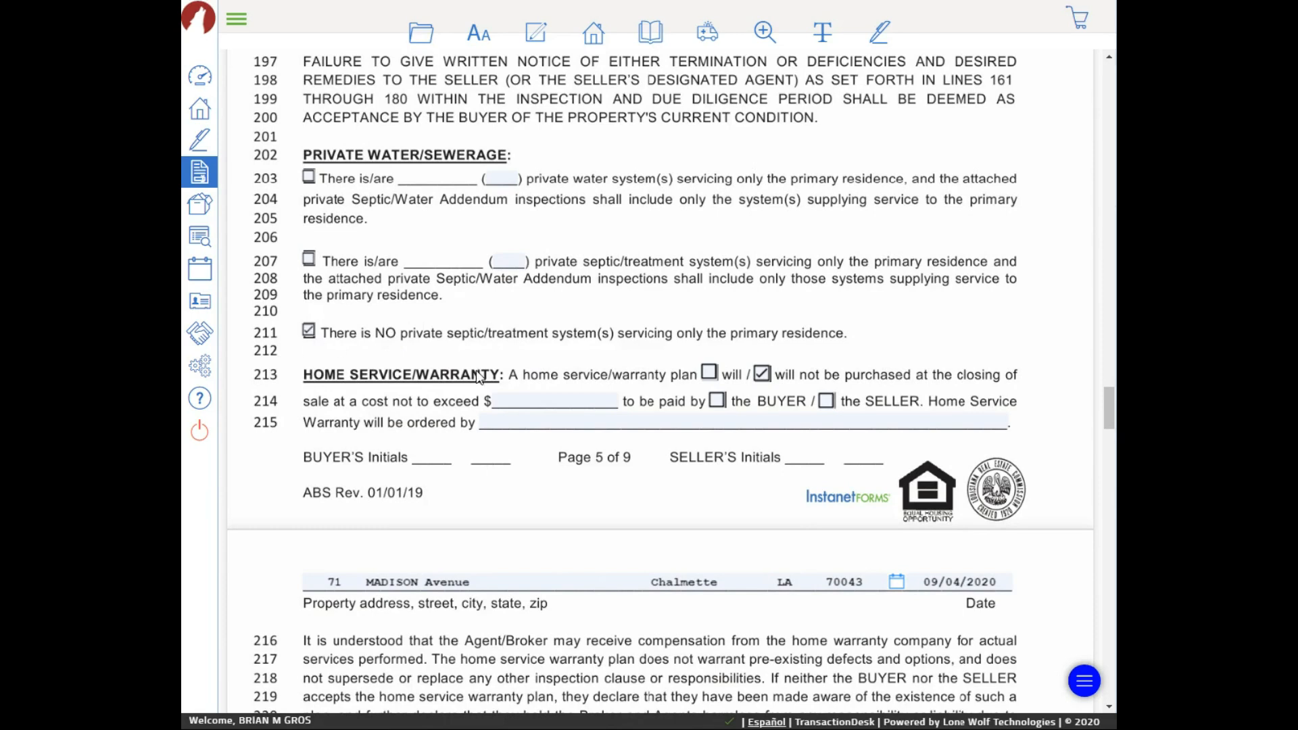
pyautogui.scroll(-3, 470, 357)
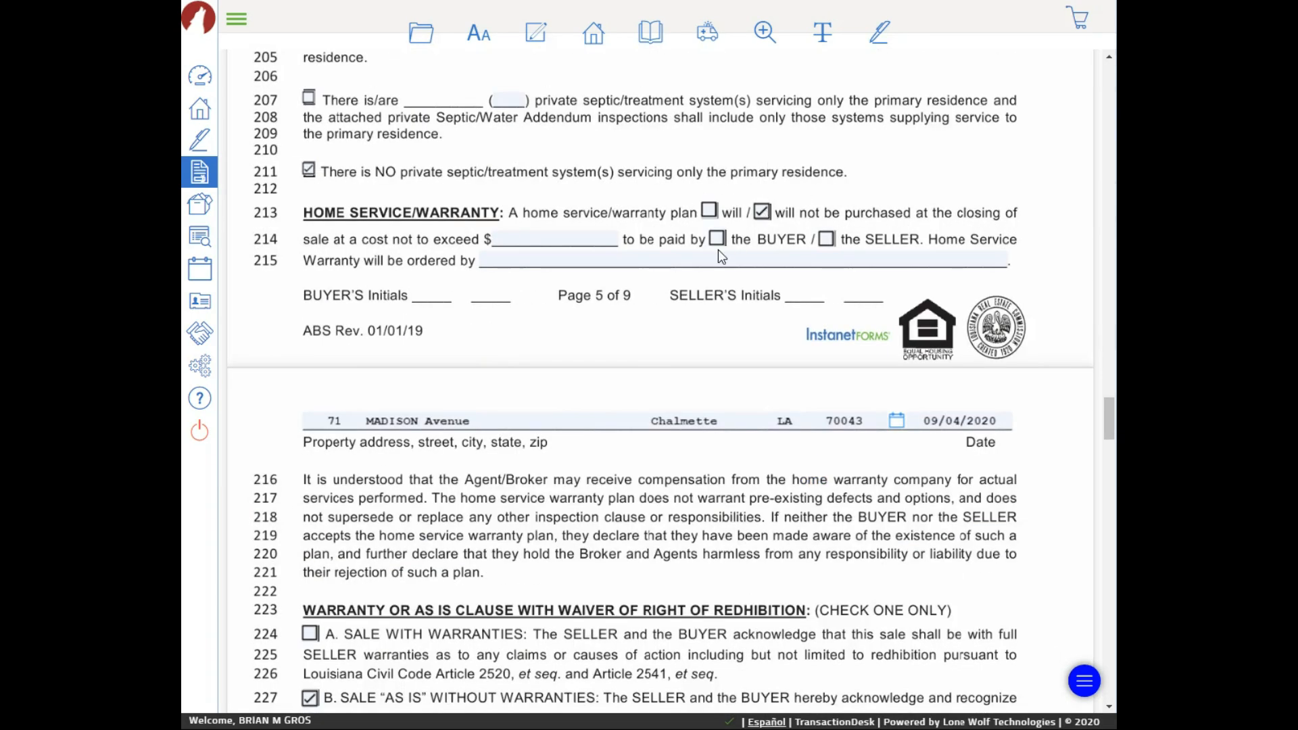
pyautogui.scroll(-3, 717, 251)
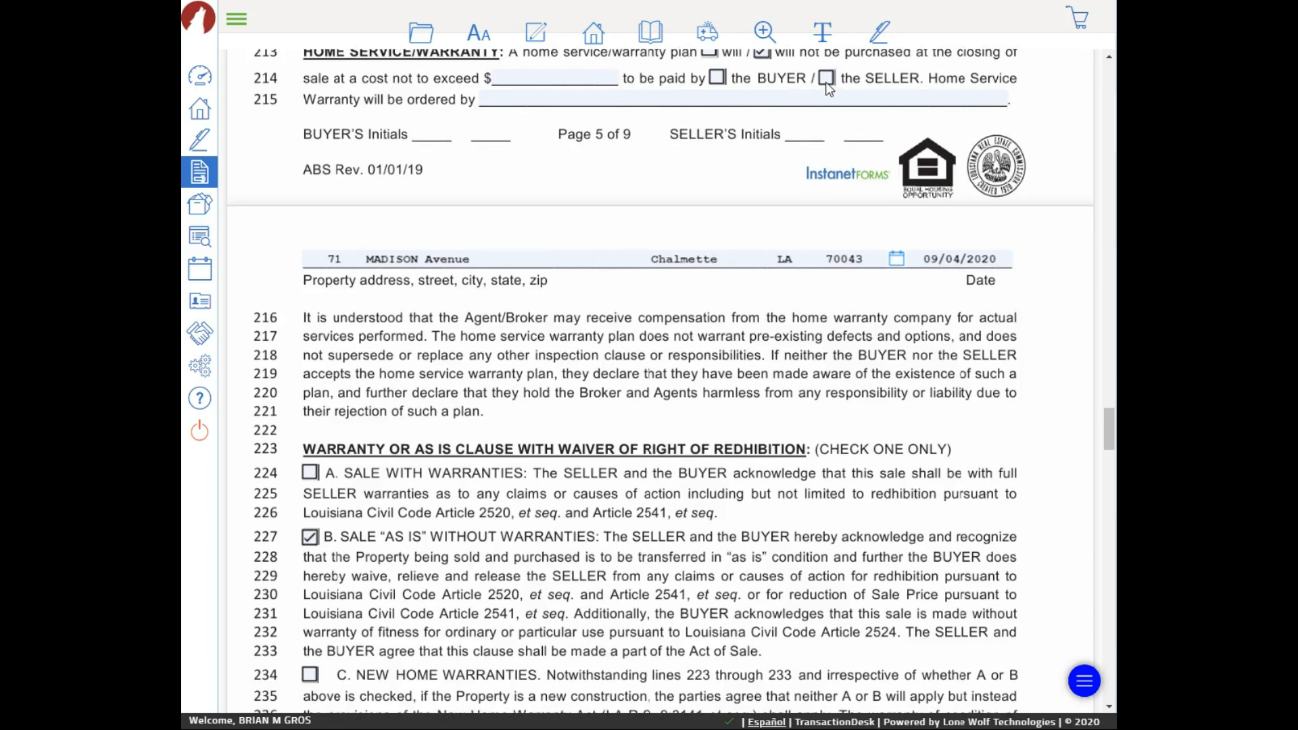
pyautogui.scroll(-1, 647, 226)
pyautogui.scroll(4, 646, 229)
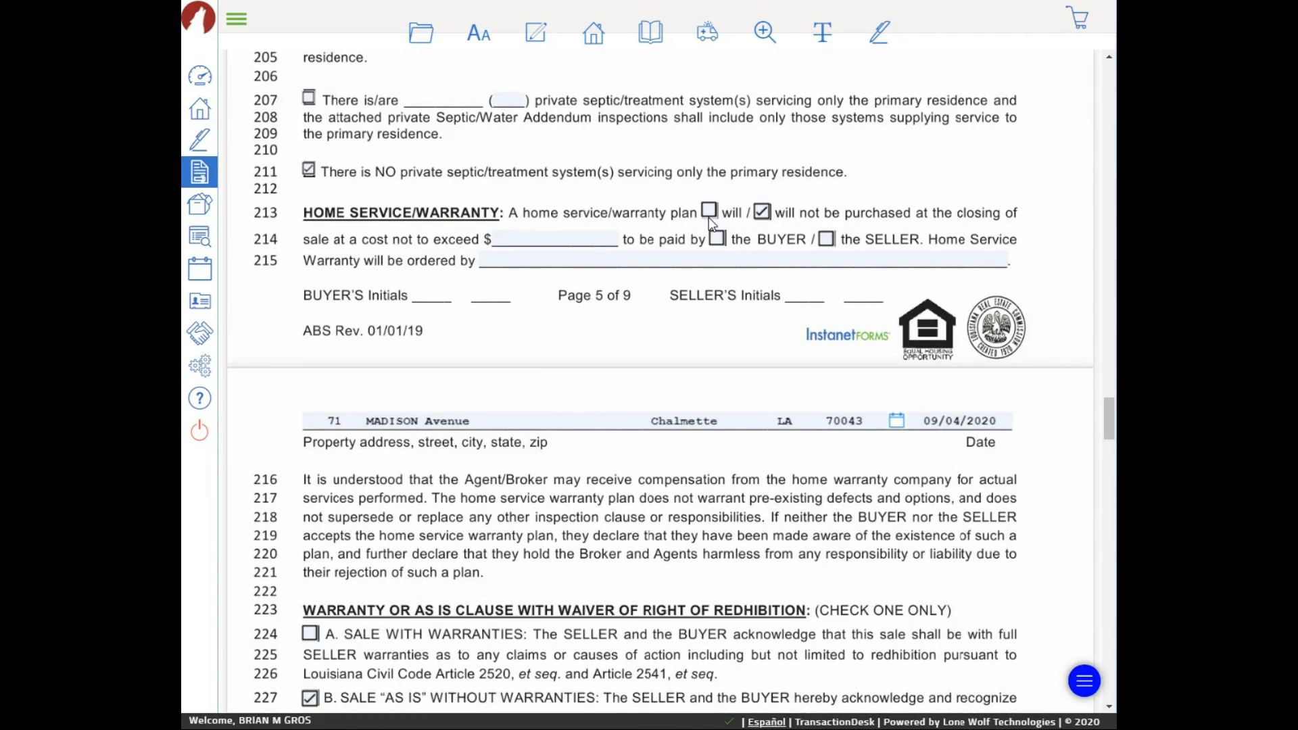
pyautogui.scroll(-7, 353, 267)
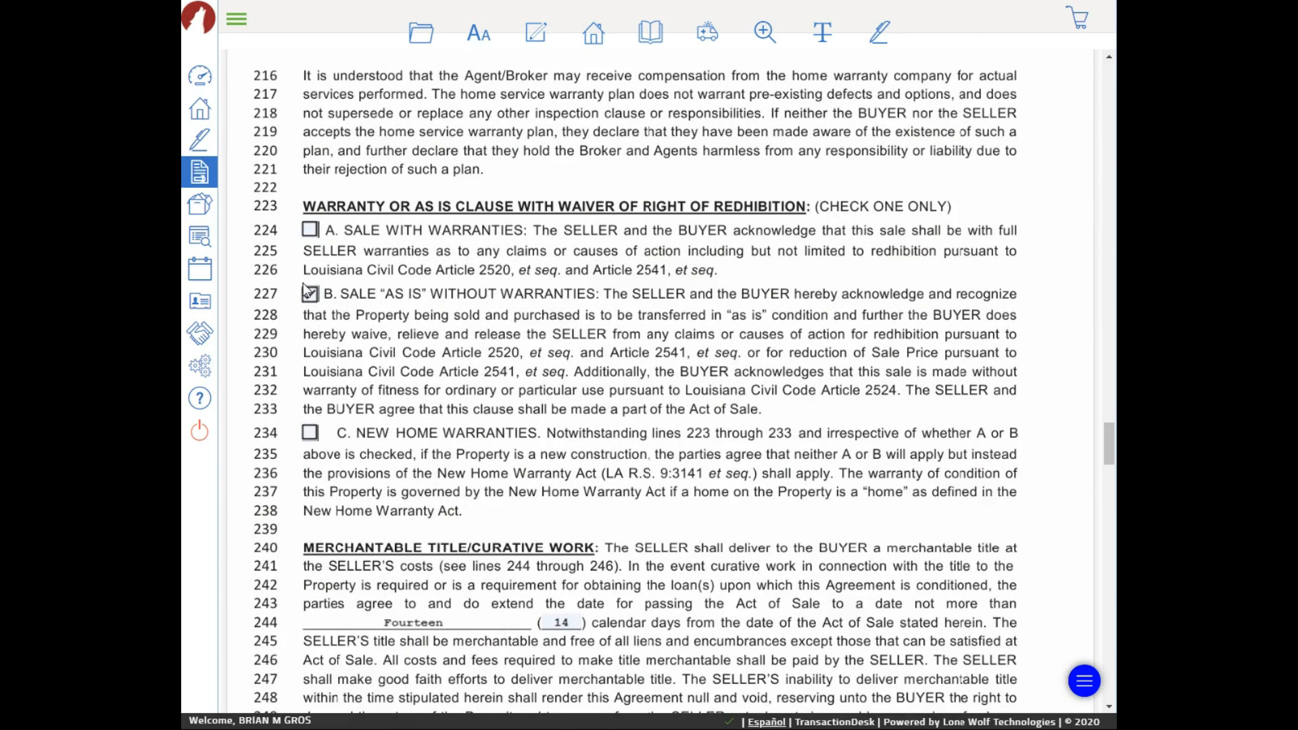
pyautogui.click(309, 434)
pyautogui.click(306, 297)
# In the addenda list, tick only VA Amendatory Clause and leave Deposit Addendum unticked
pyautogui.scroll(-1, 431, 341)
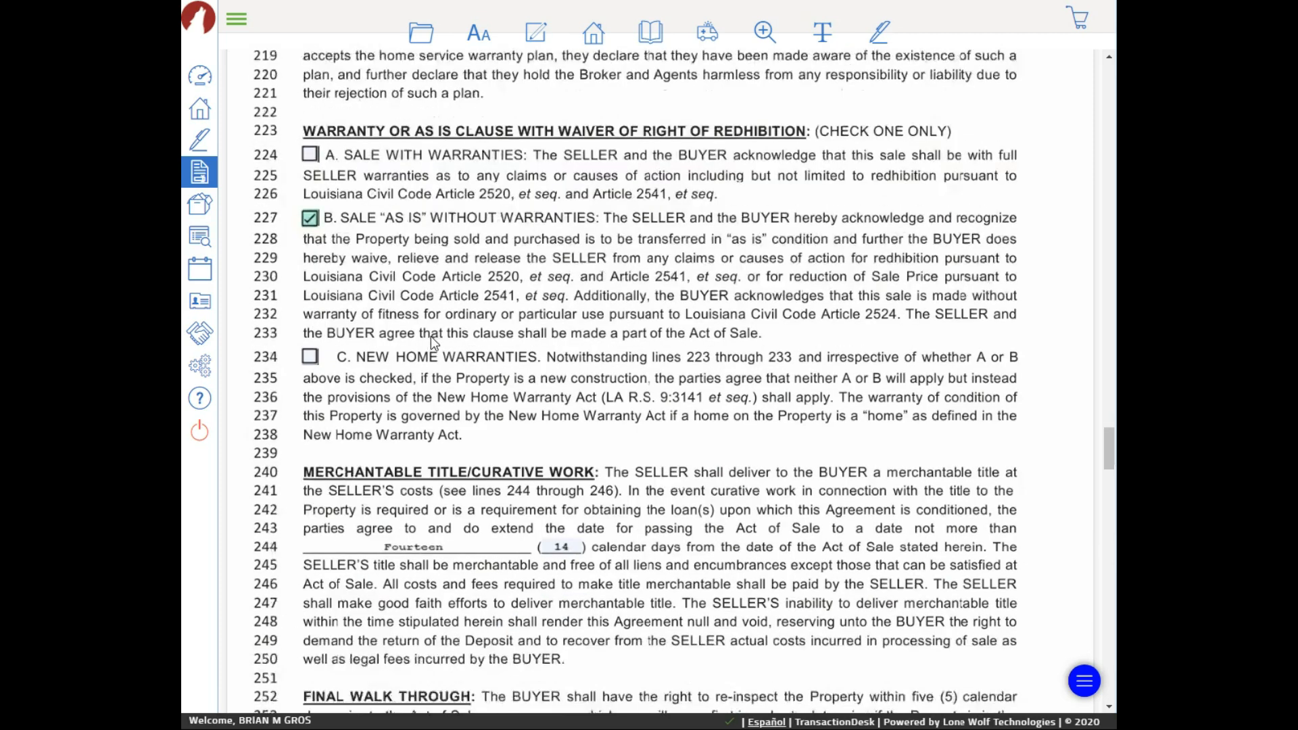
pyautogui.scroll(-3, 431, 335)
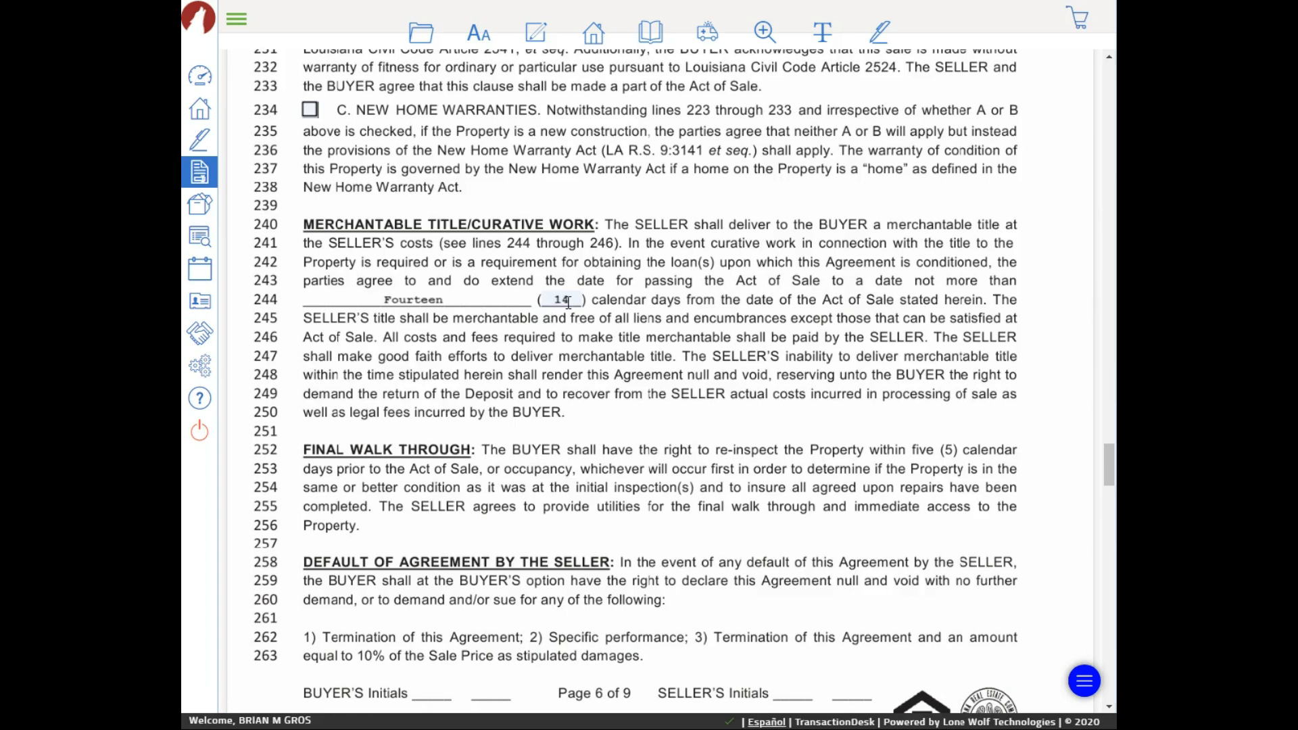
pyautogui.scroll(-3, 546, 315)
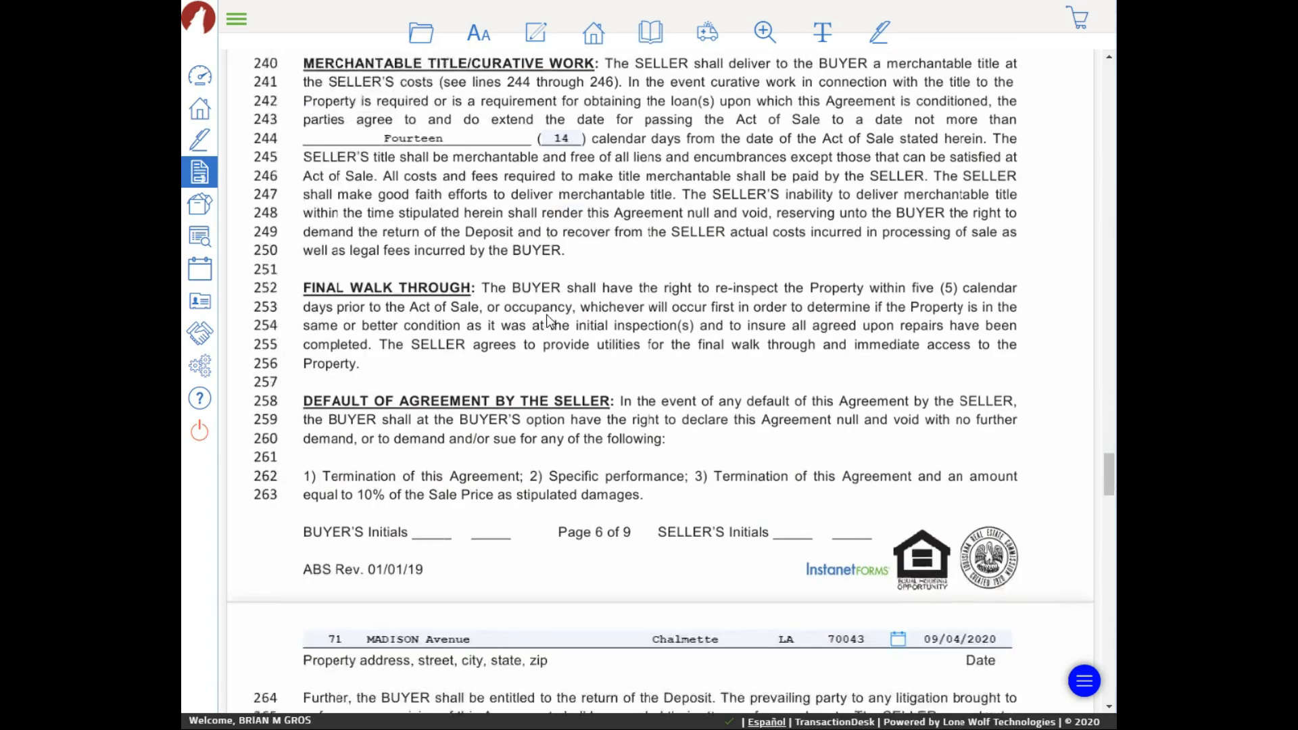
pyautogui.scroll(2, 590, 244)
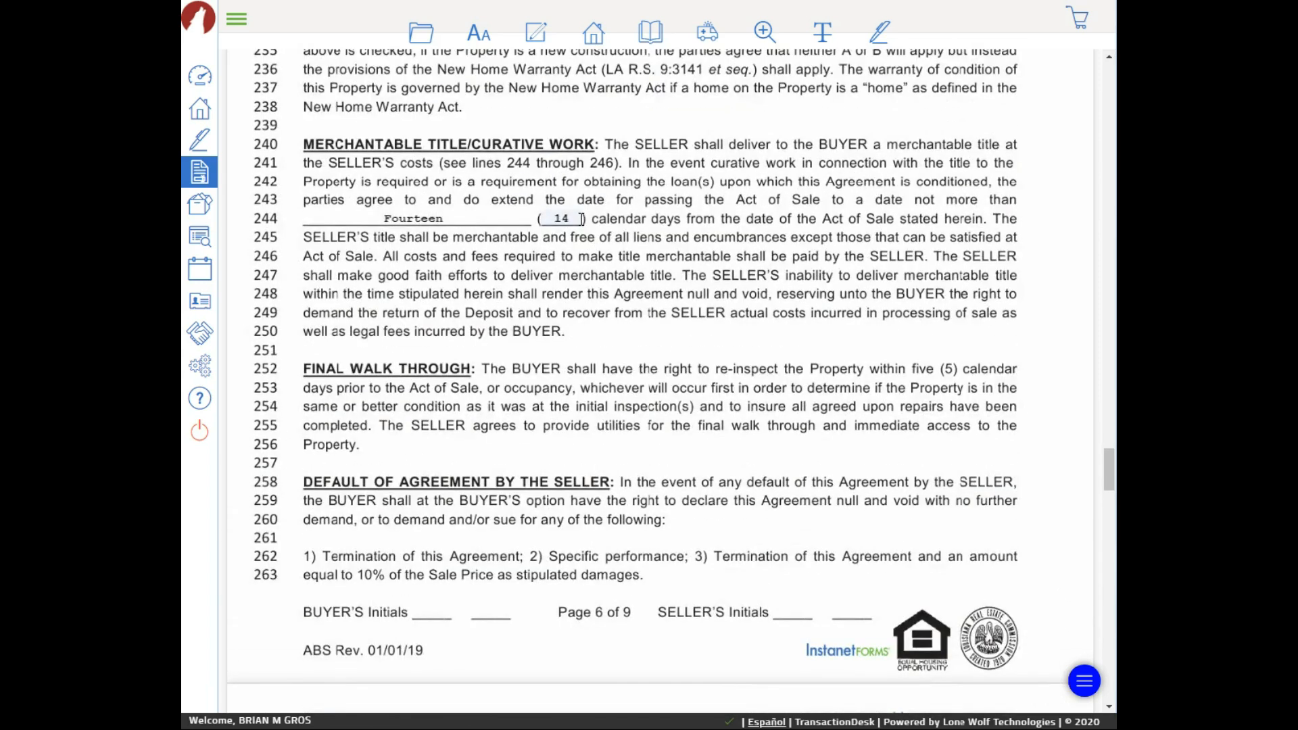
pyautogui.scroll(-4, 587, 263)
pyautogui.scroll(-7, 591, 257)
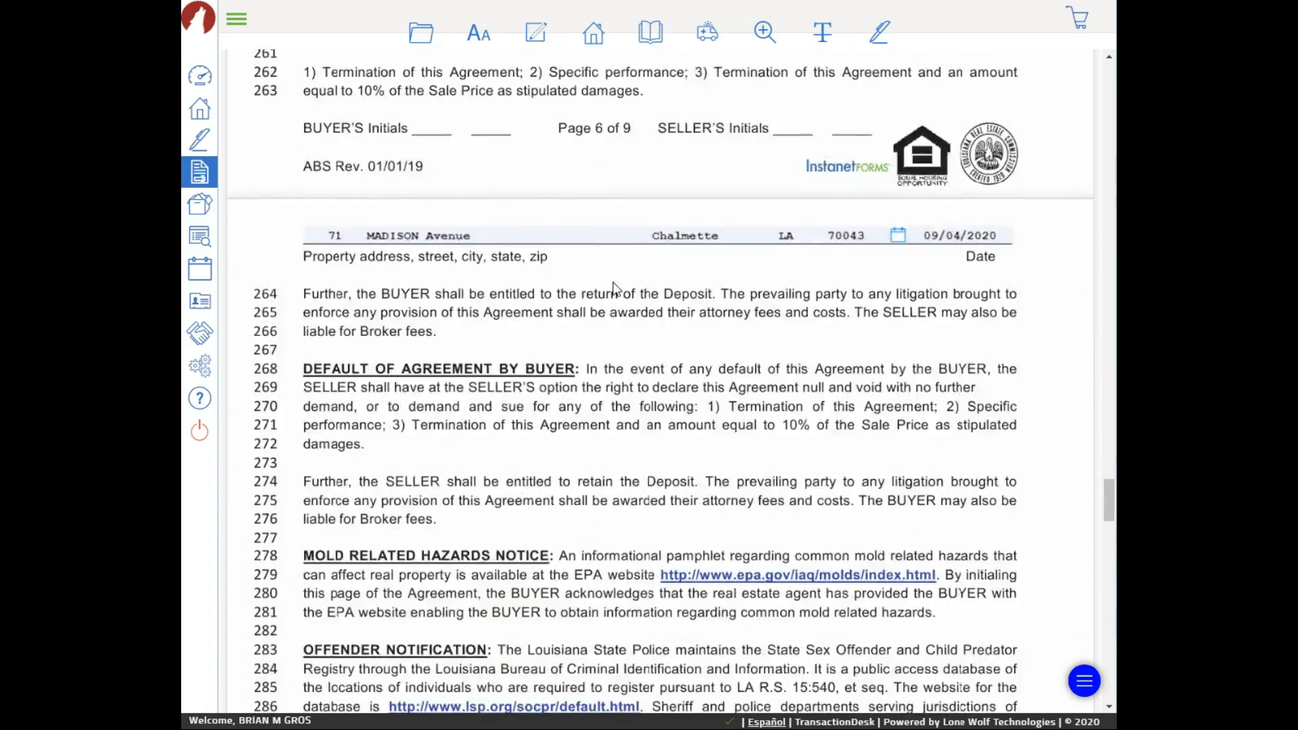
pyautogui.scroll(-3, 609, 293)
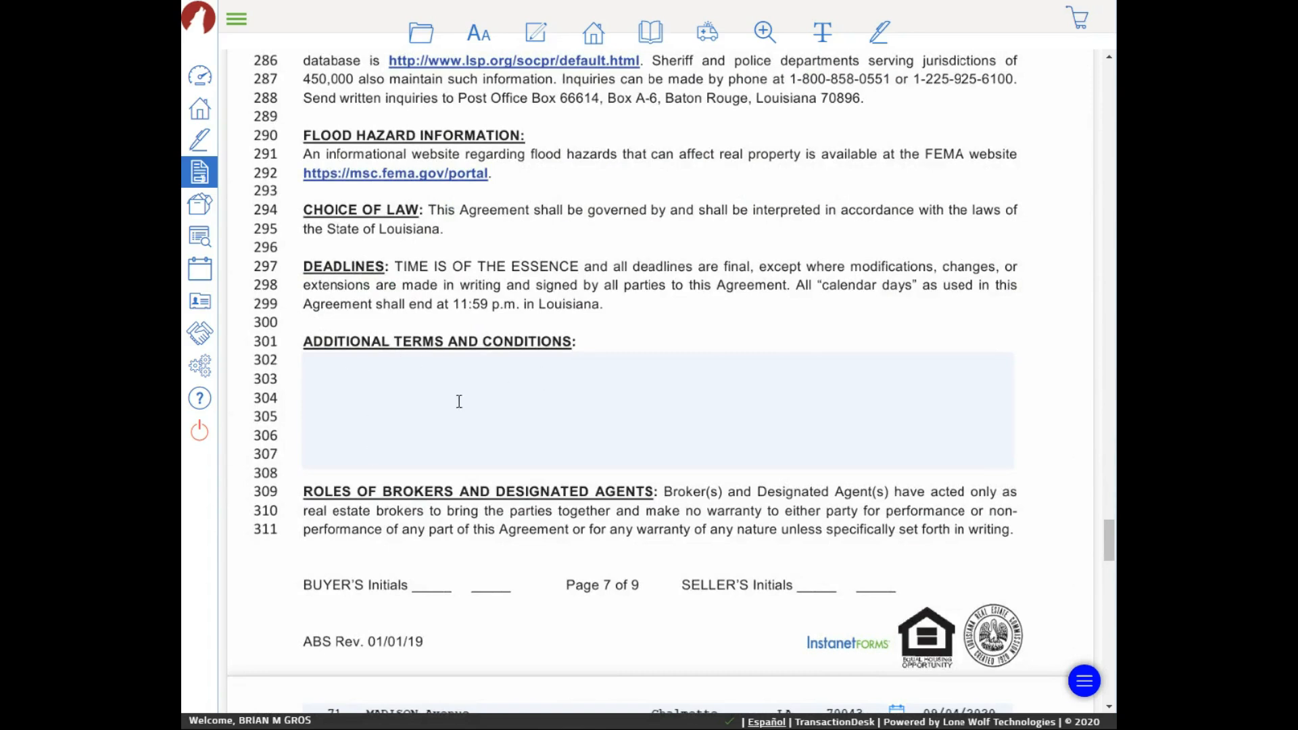
pyautogui.scroll(-1, 460, 389)
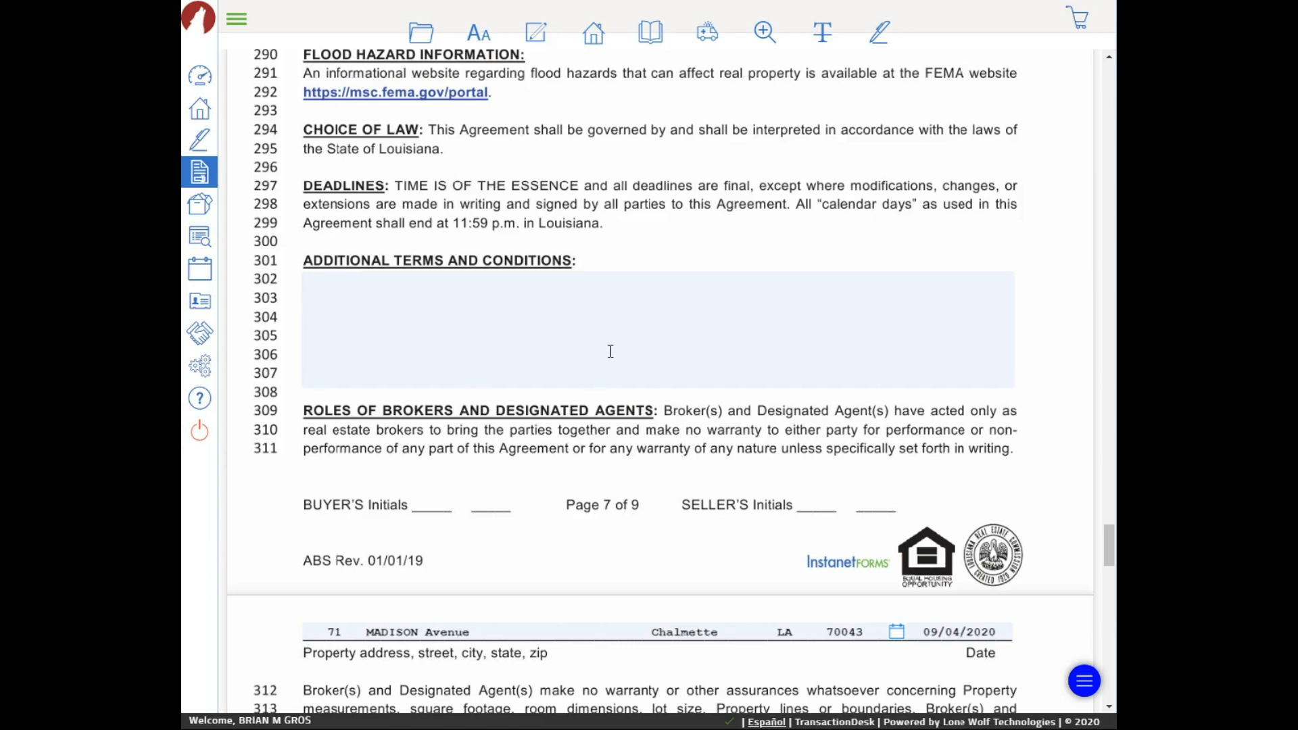
pyautogui.scroll(-5, 608, 346)
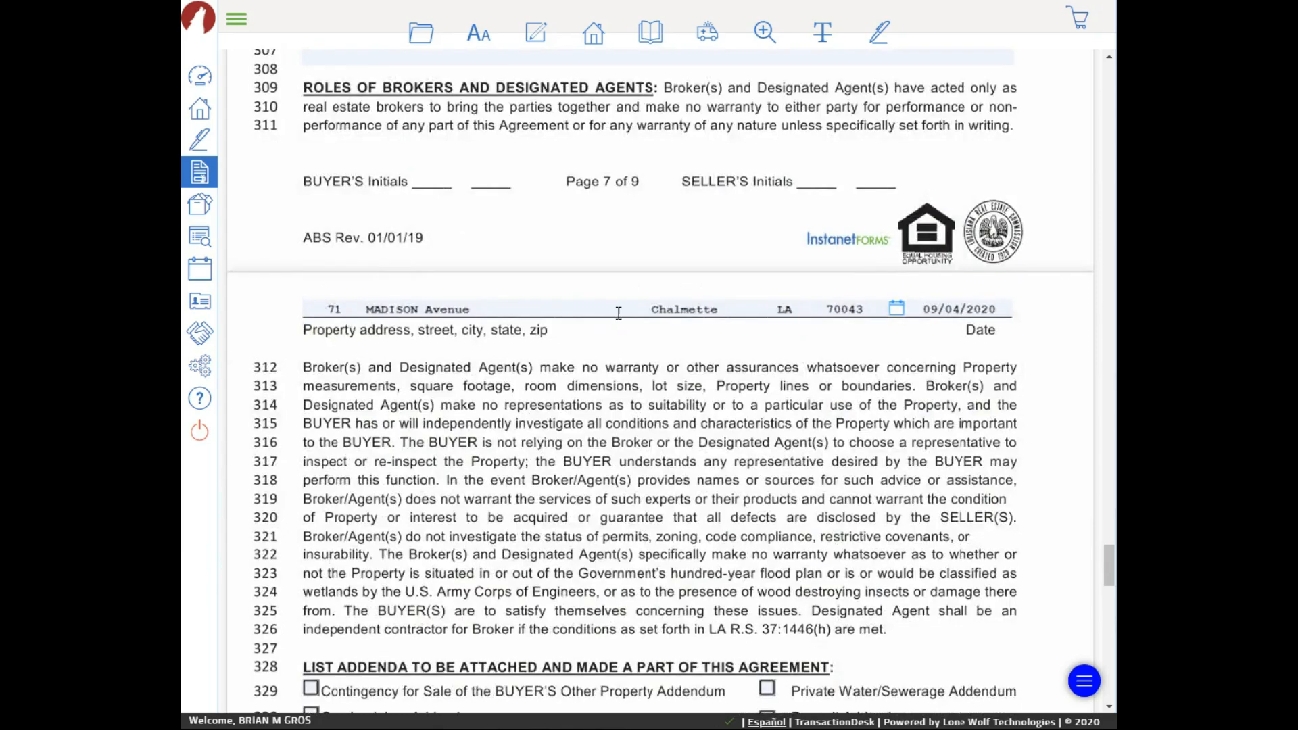
pyautogui.scroll(20, 618, 313)
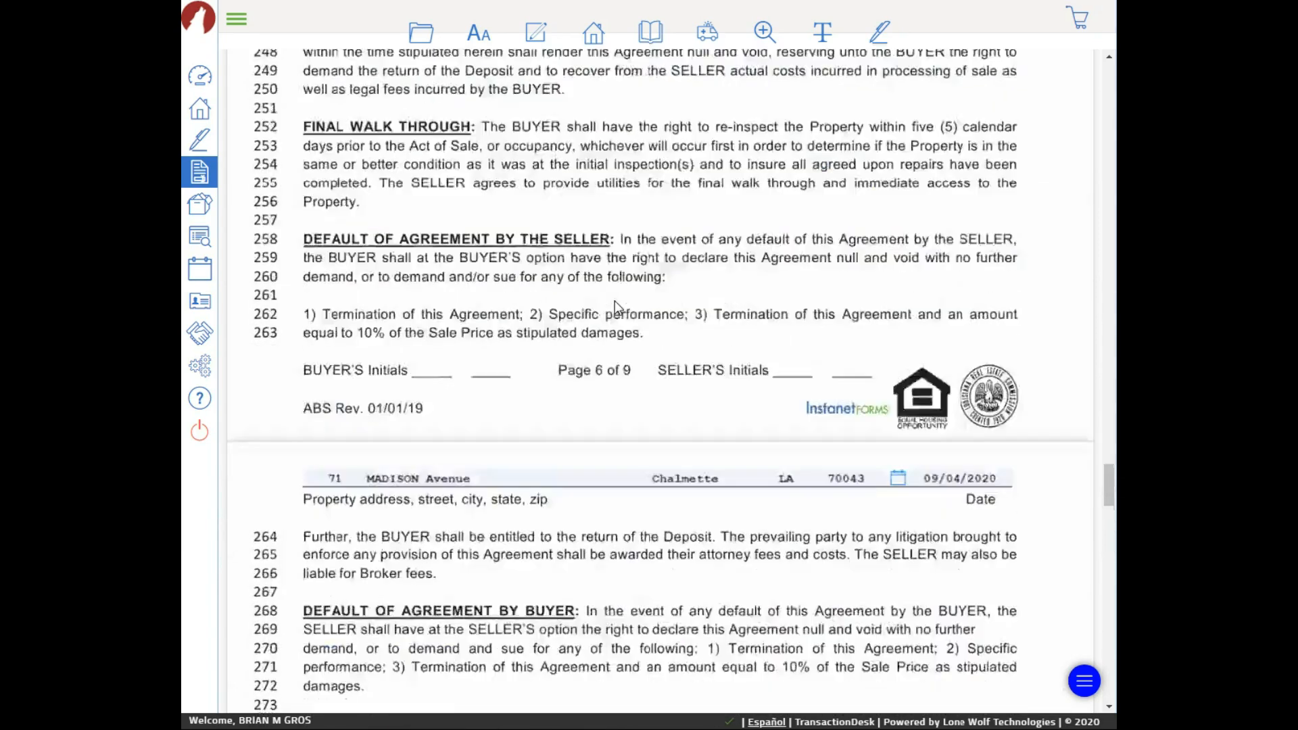
pyautogui.scroll(13, 615, 301)
pyautogui.scroll(-7, 607, 299)
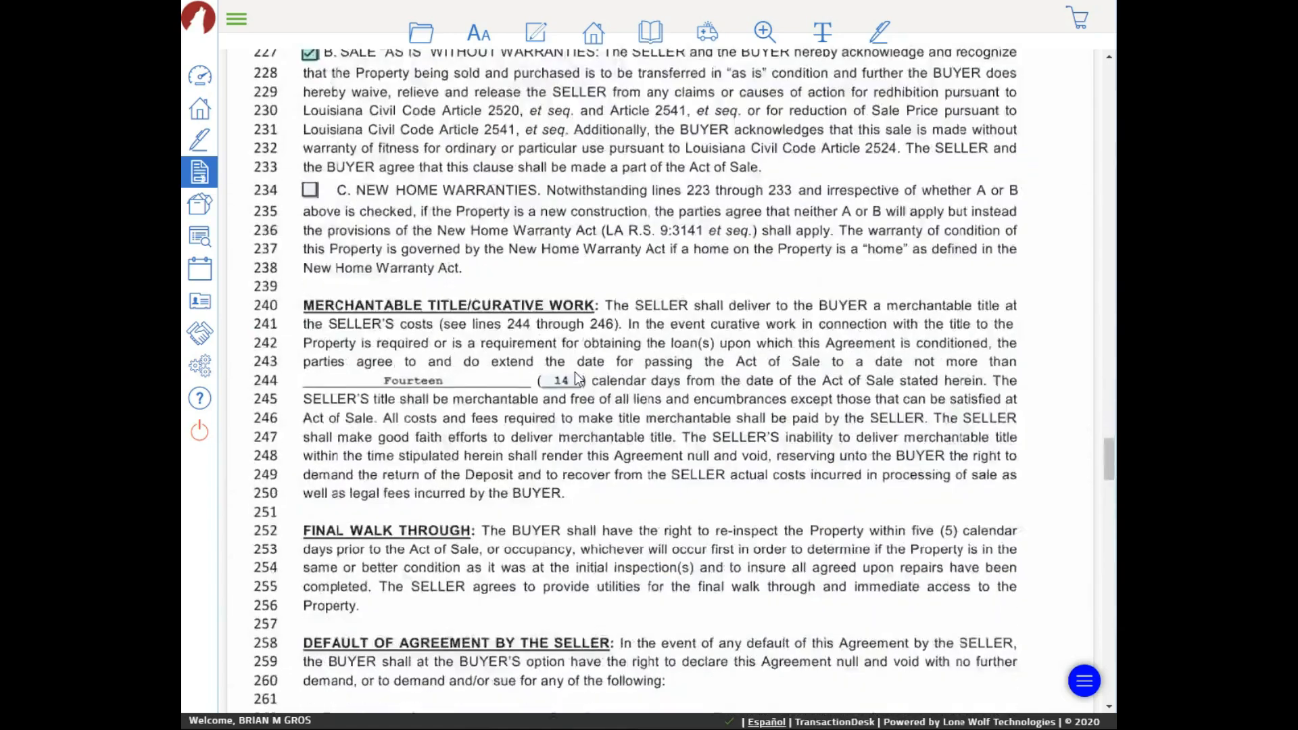
pyautogui.scroll(-19, 579, 379)
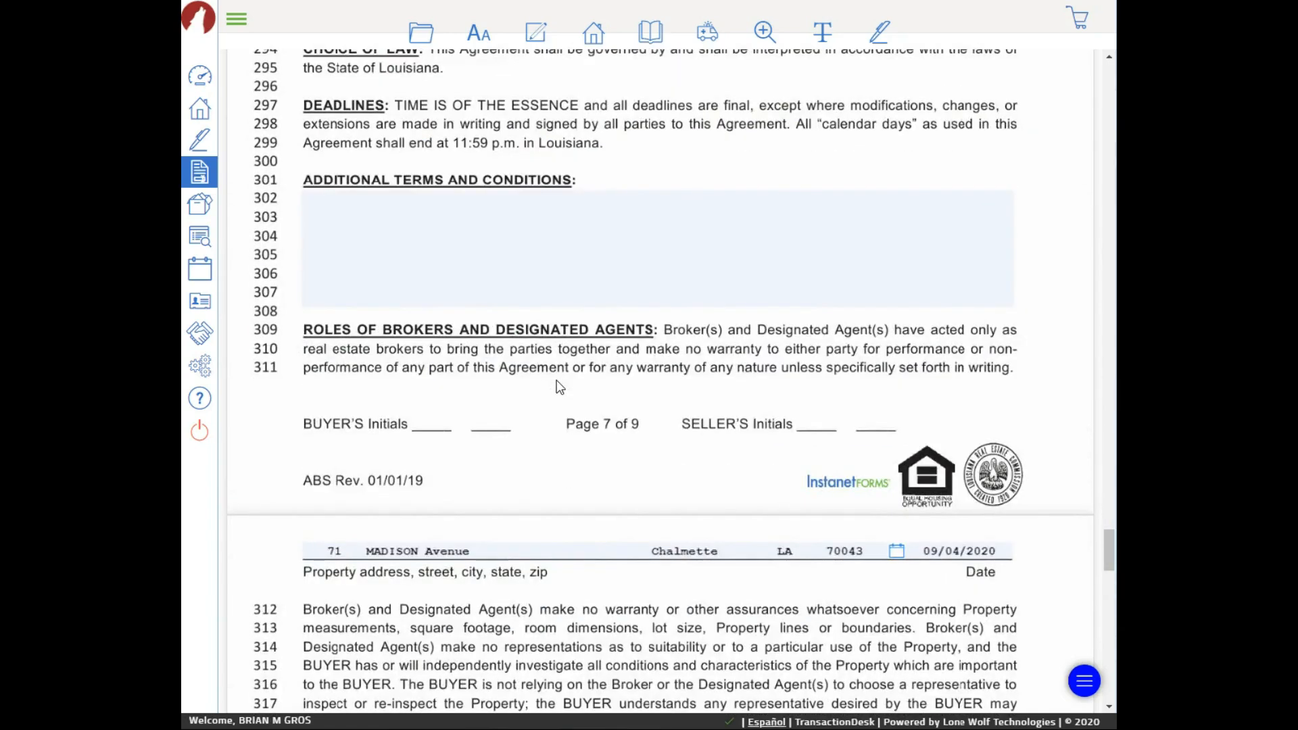
pyautogui.scroll(20, 559, 386)
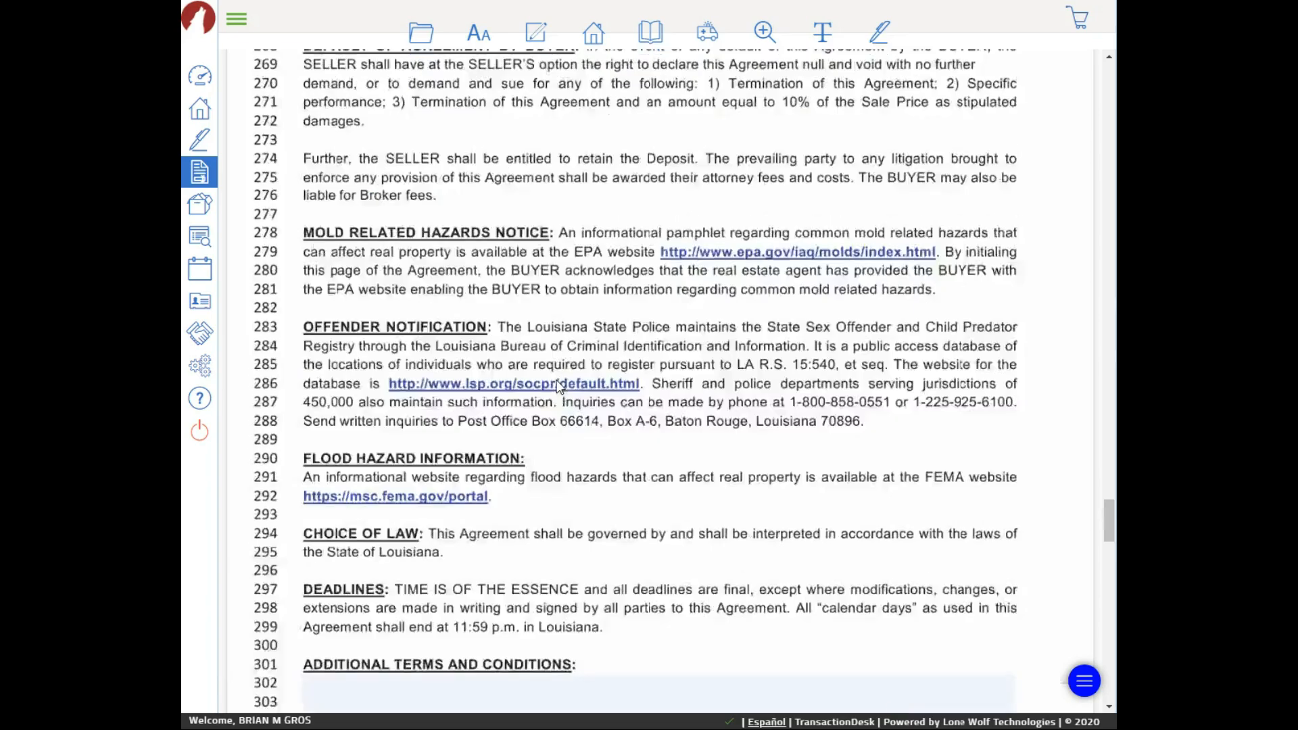
pyautogui.scroll(20, 504, 355)
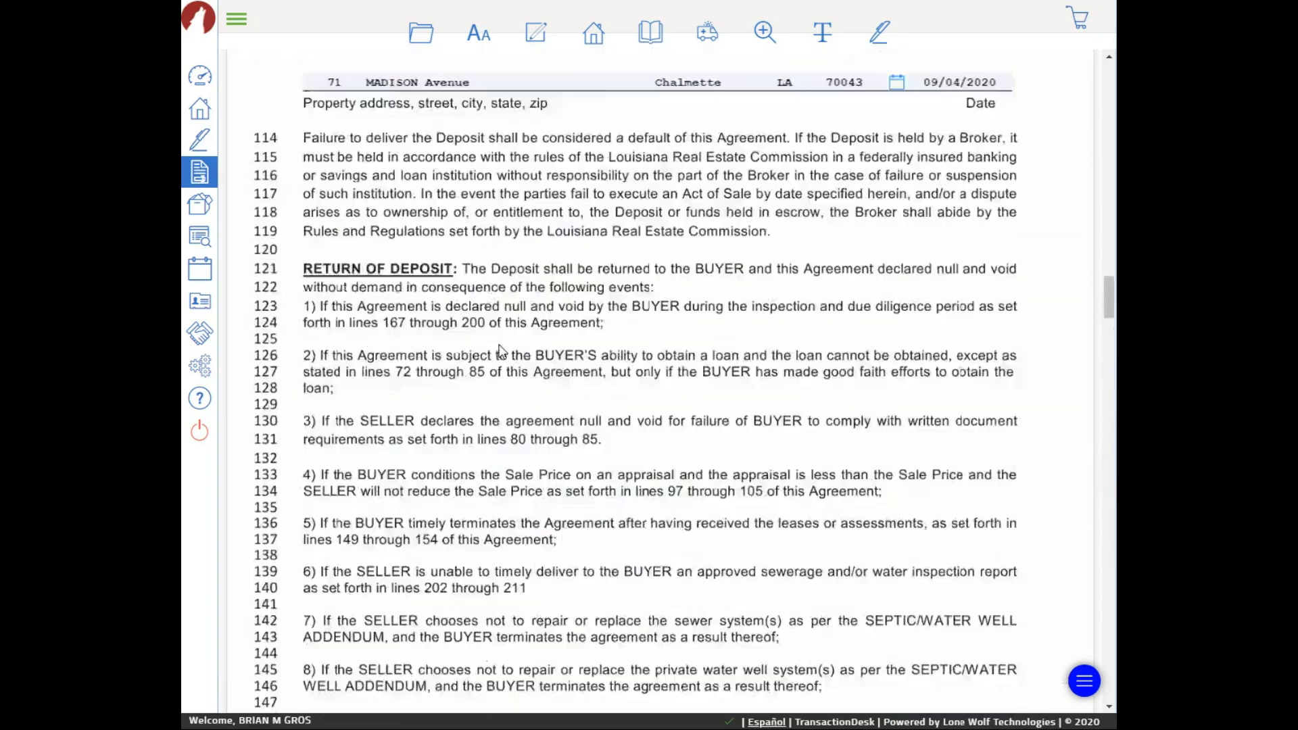
pyautogui.scroll(12, 494, 350)
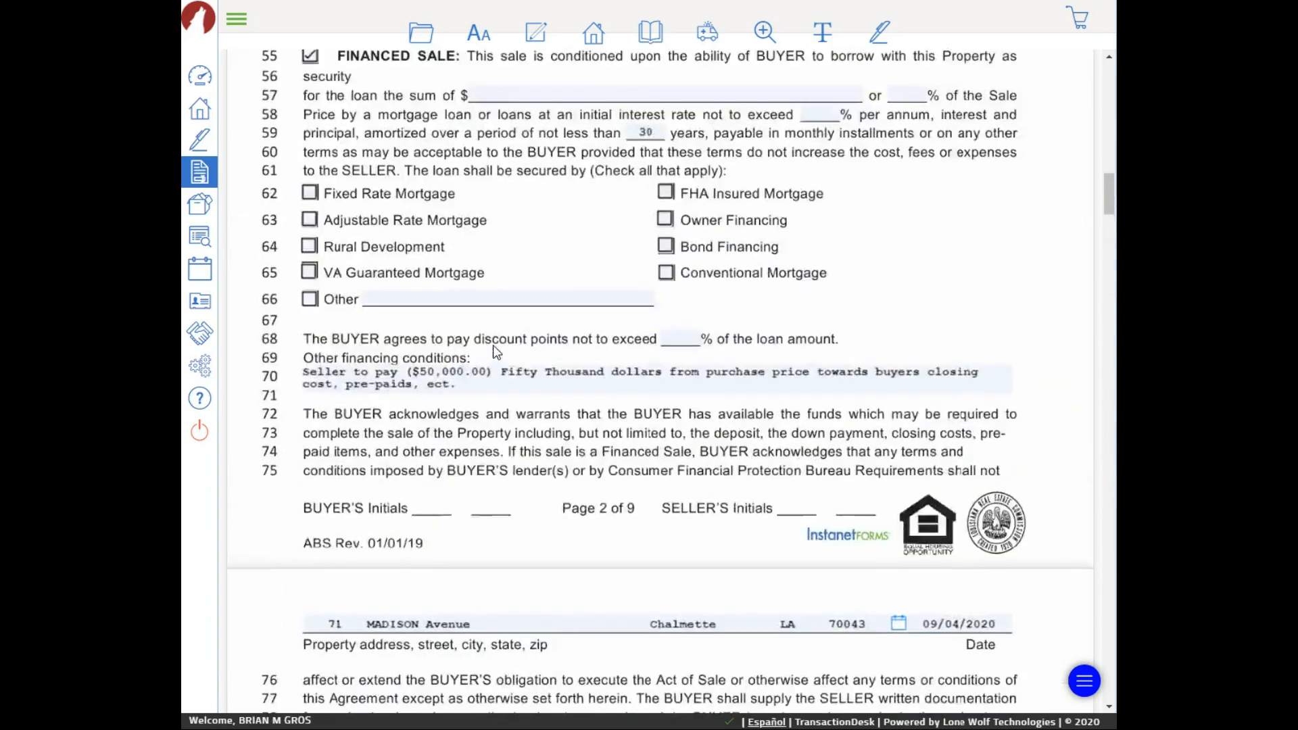
pyautogui.scroll(-6, 496, 350)
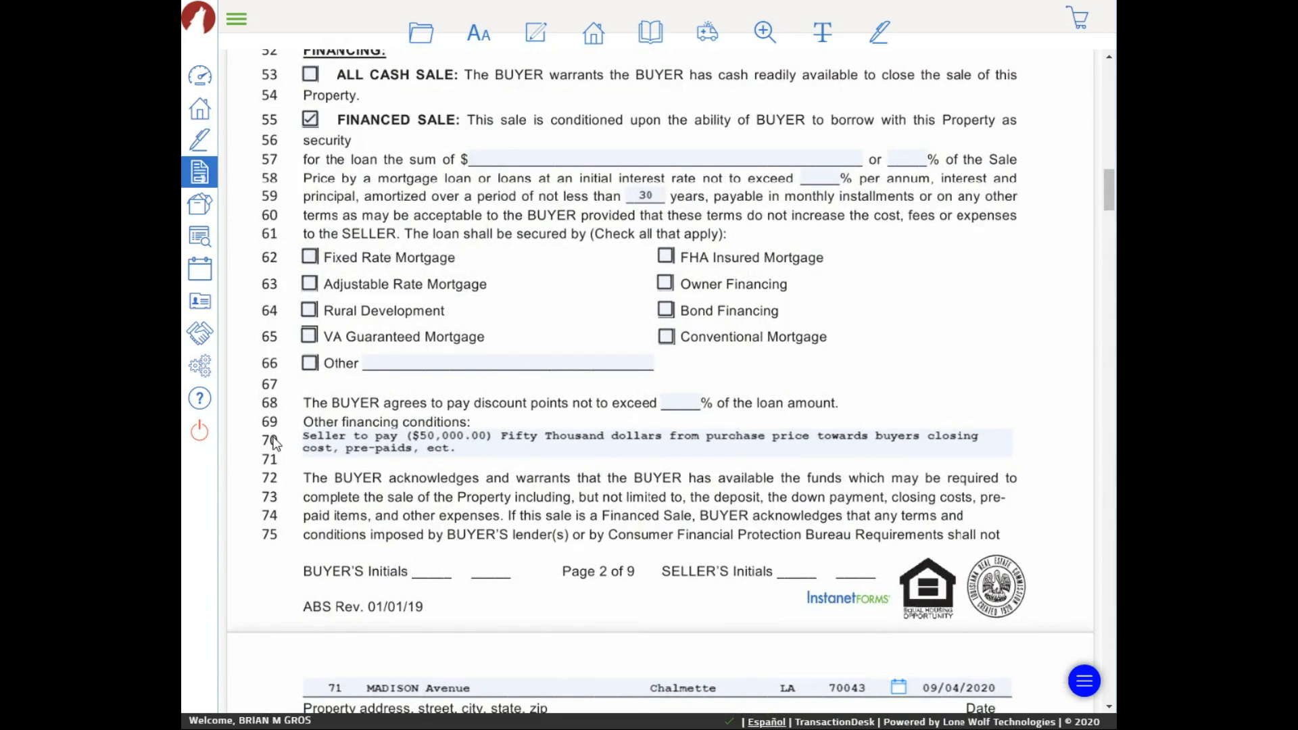
pyautogui.scroll(-2, 637, 409)
pyautogui.scroll(-20, 639, 403)
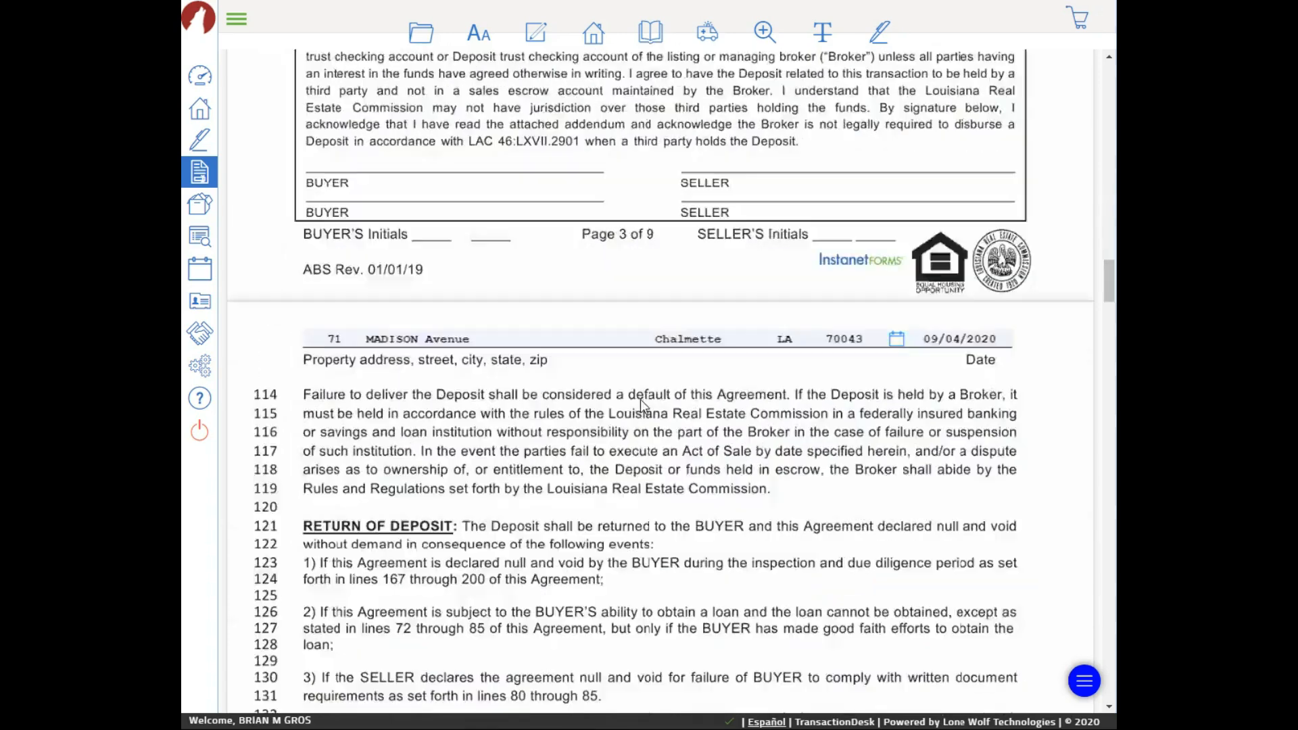
pyautogui.scroll(-7, 640, 399)
pyautogui.scroll(-20, 641, 404)
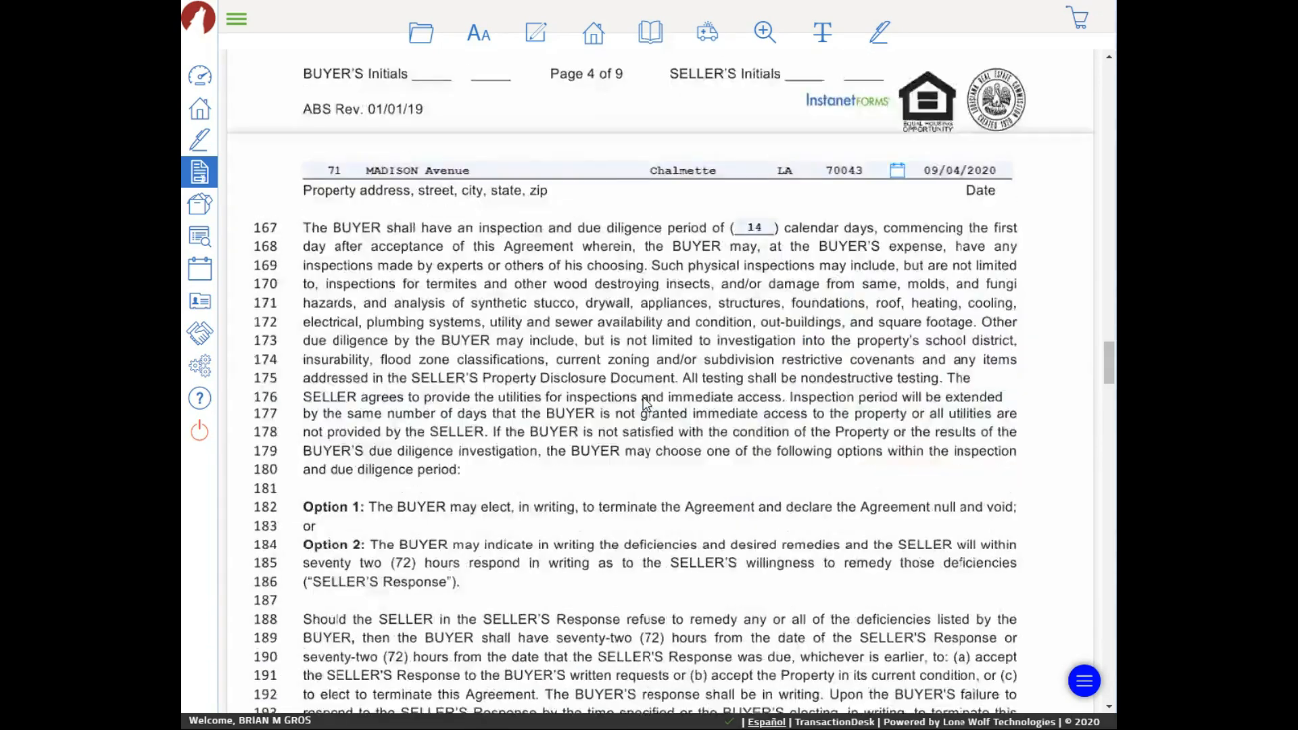
pyautogui.scroll(-20, 647, 403)
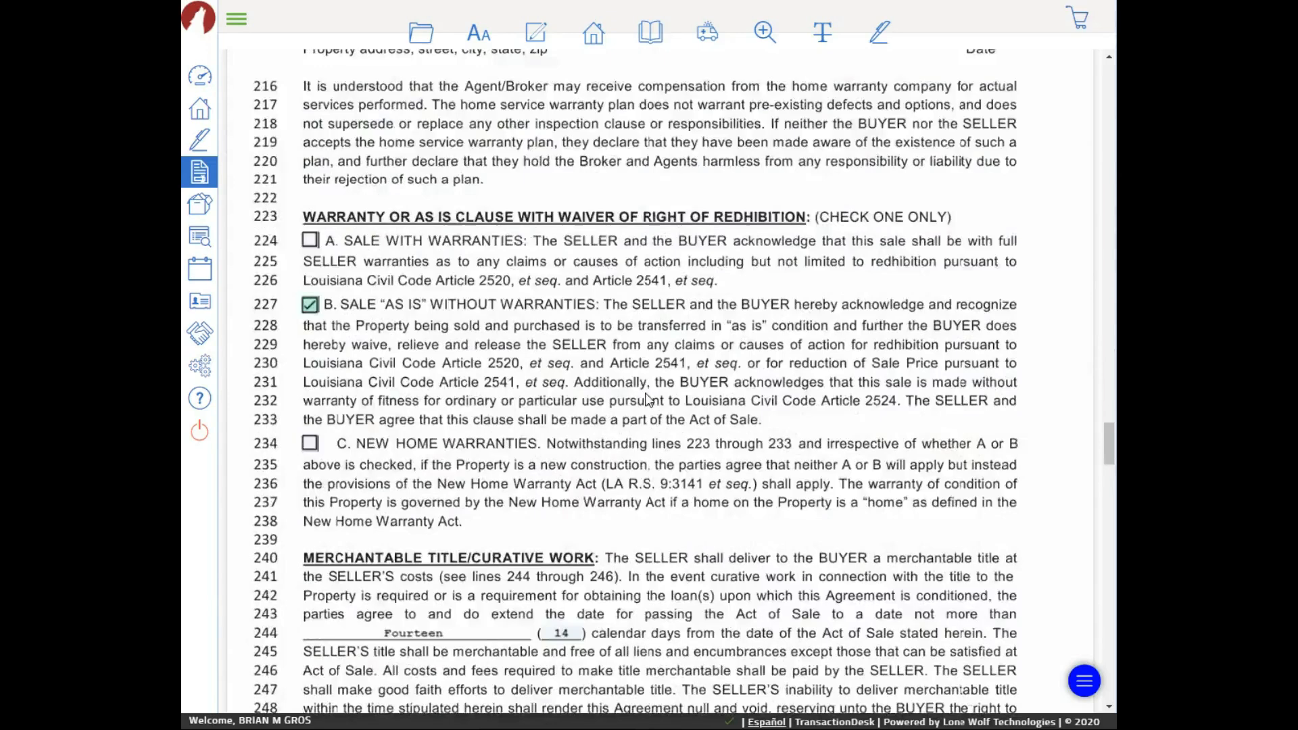
pyautogui.scroll(-12, 641, 400)
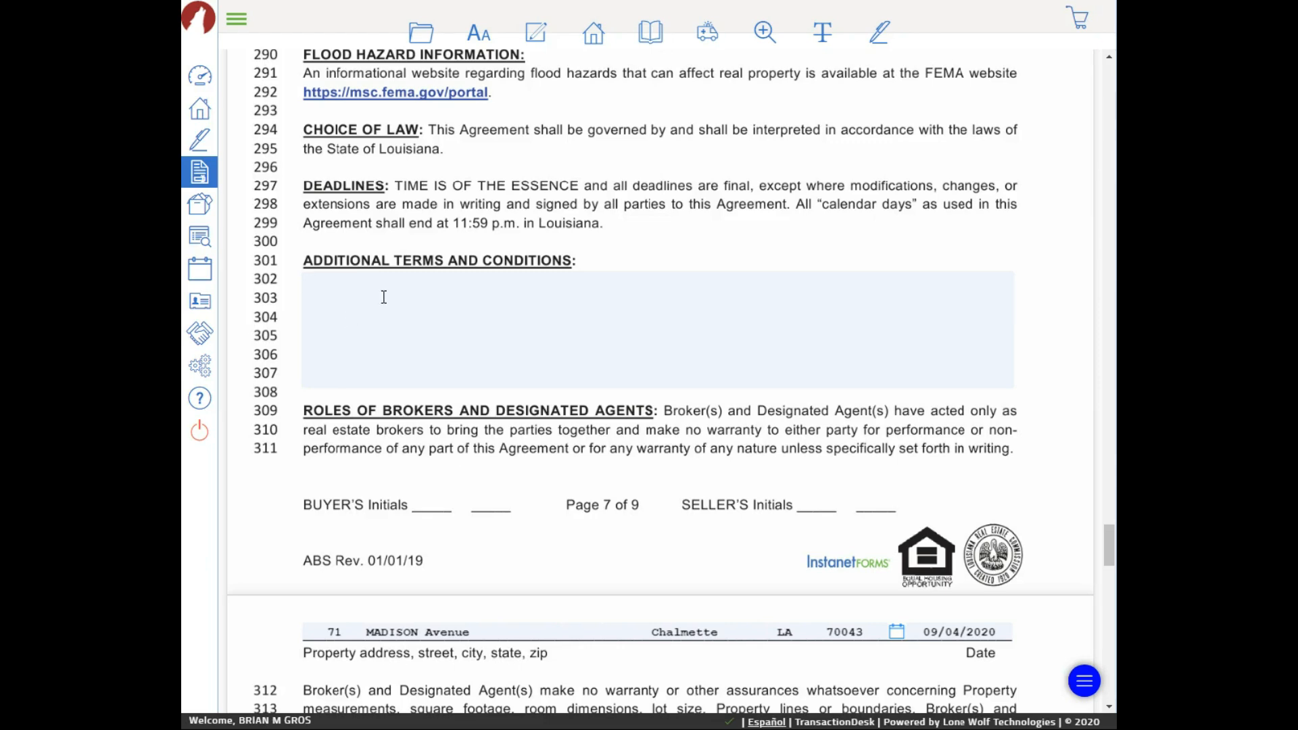
pyautogui.scroll(-3, 384, 297)
pyautogui.scroll(2, 385, 296)
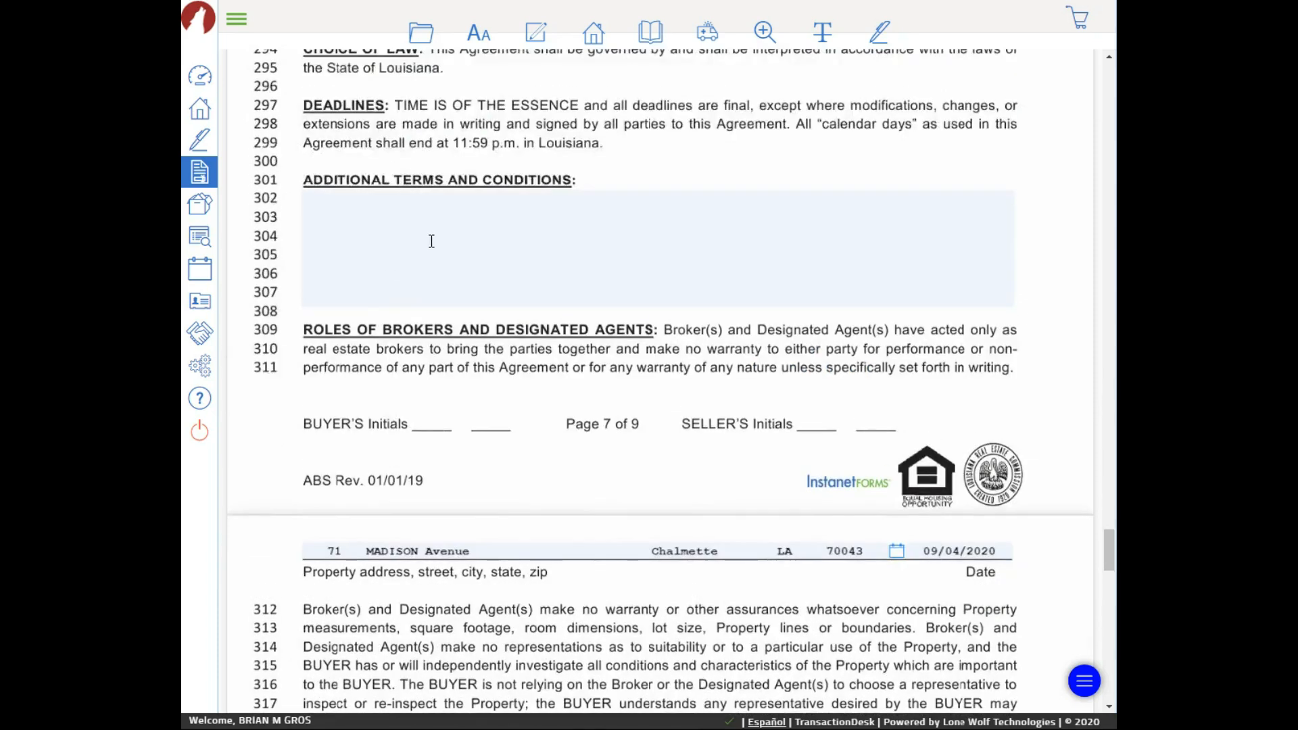
pyautogui.scroll(-10, 427, 320)
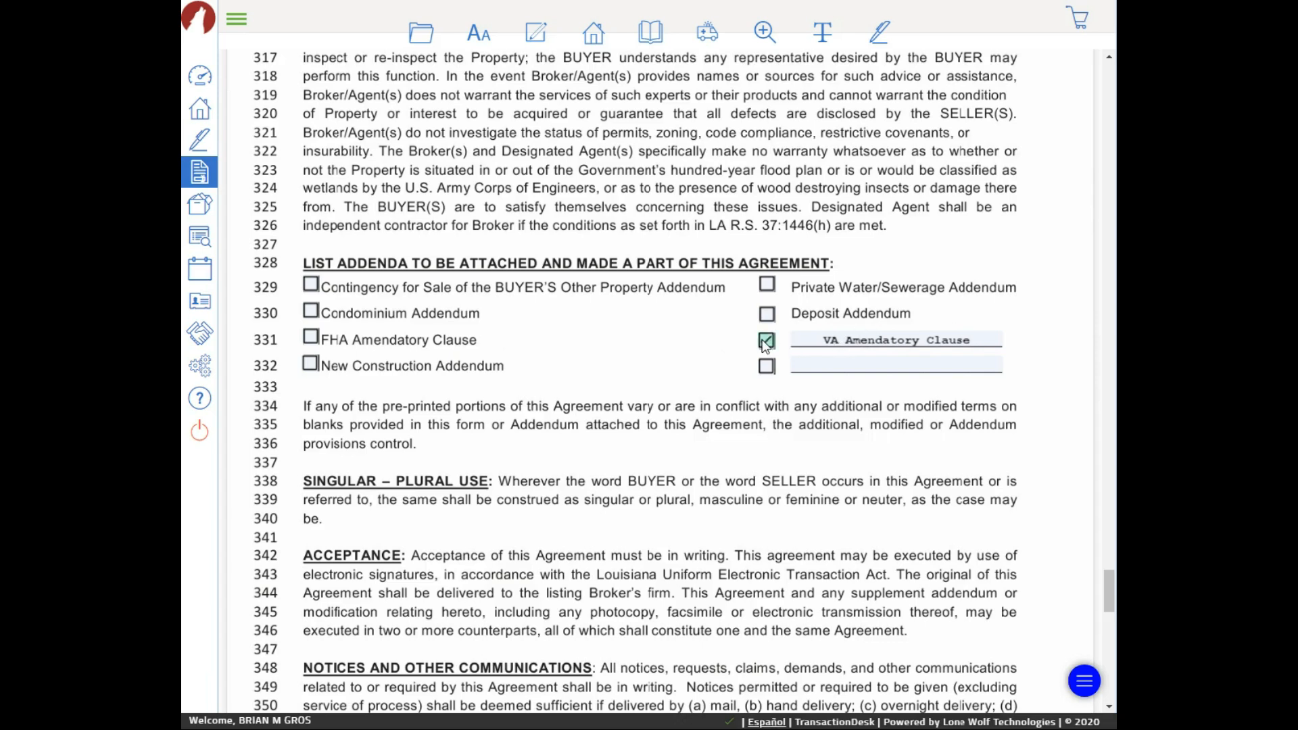
pyautogui.click(767, 345)
pyautogui.click(769, 316)
pyautogui.click(768, 340)
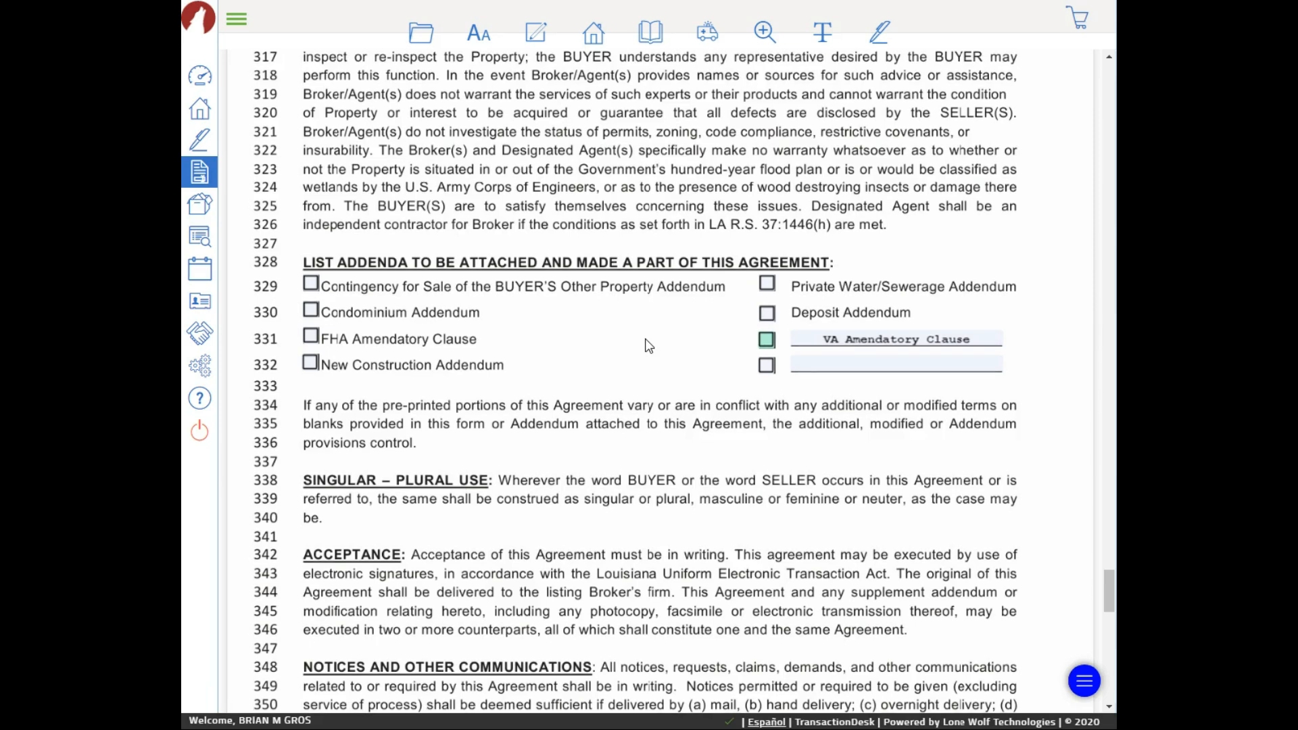
pyautogui.scroll(-10, 648, 346)
pyautogui.scroll(-1, 648, 346)
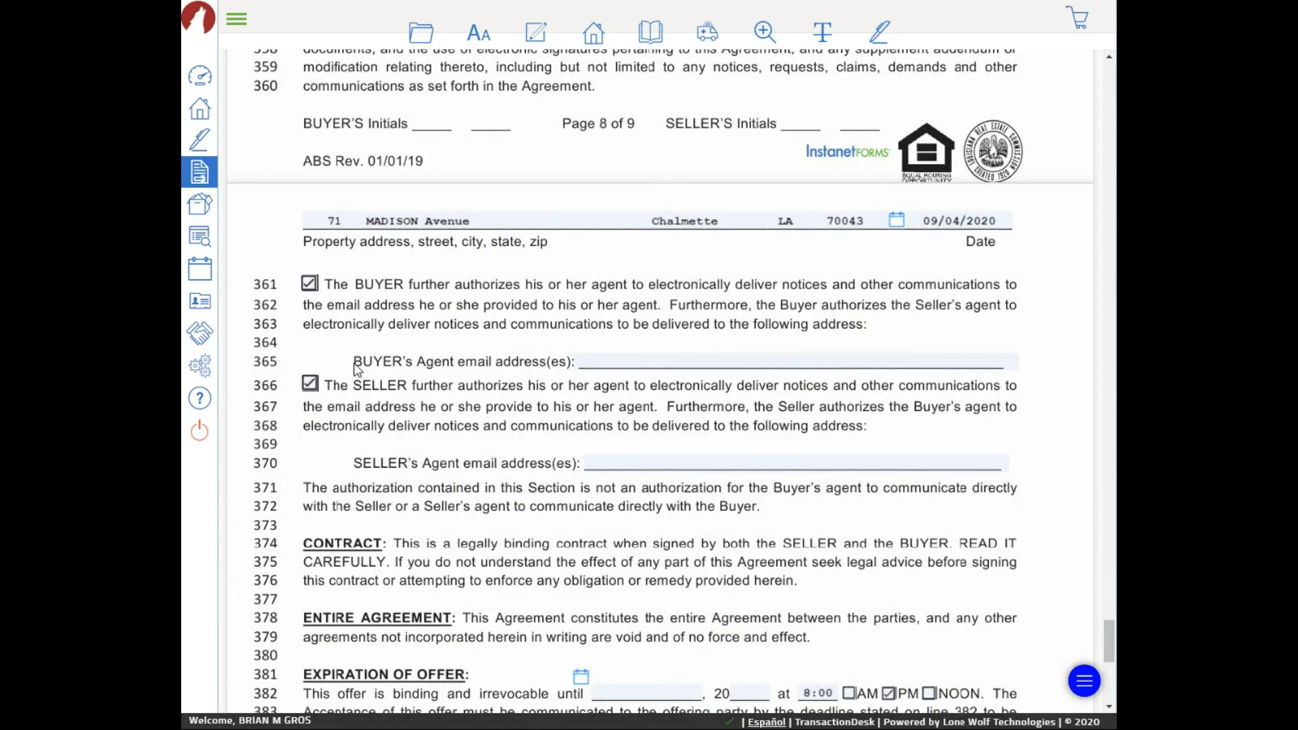
# Copy the listing agent's e-mail from page 1 into the seller's agent e-mail field
pyautogui.click(650, 361)
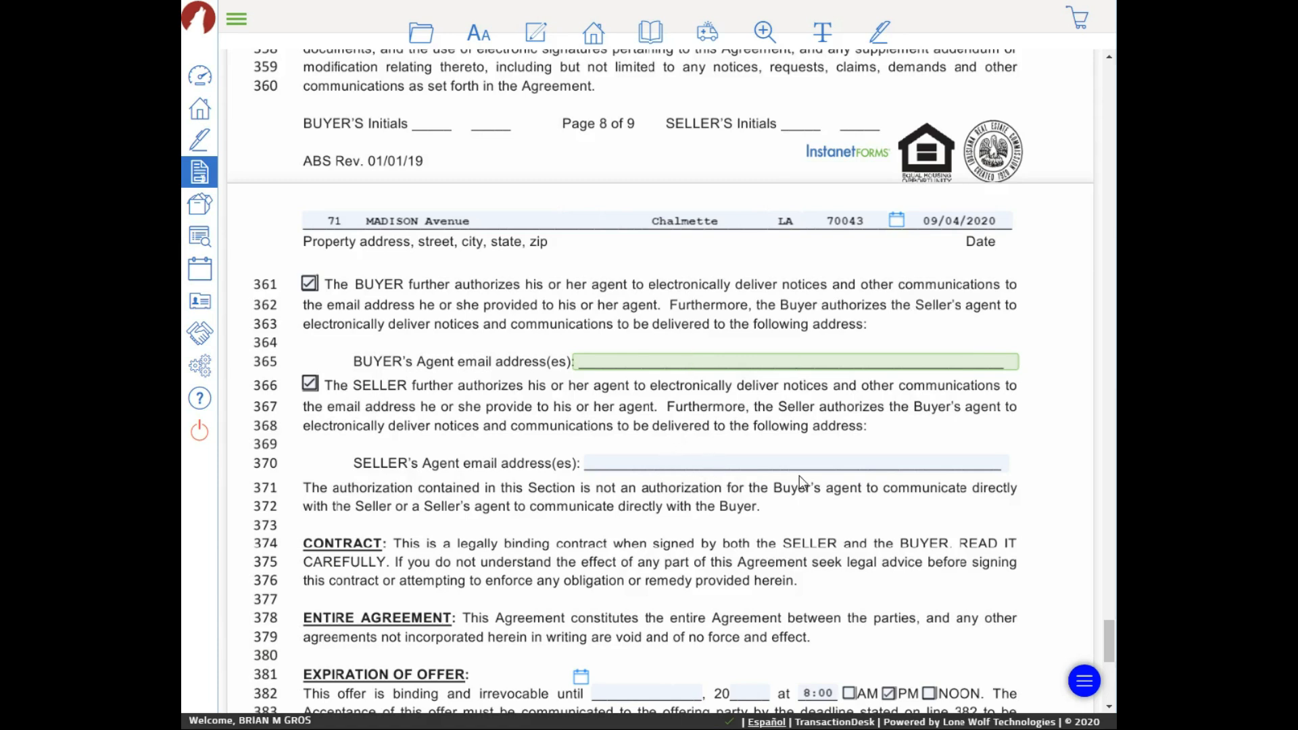
pyautogui.moveTo(1109, 639); pyautogui.dragTo(1102, 40)
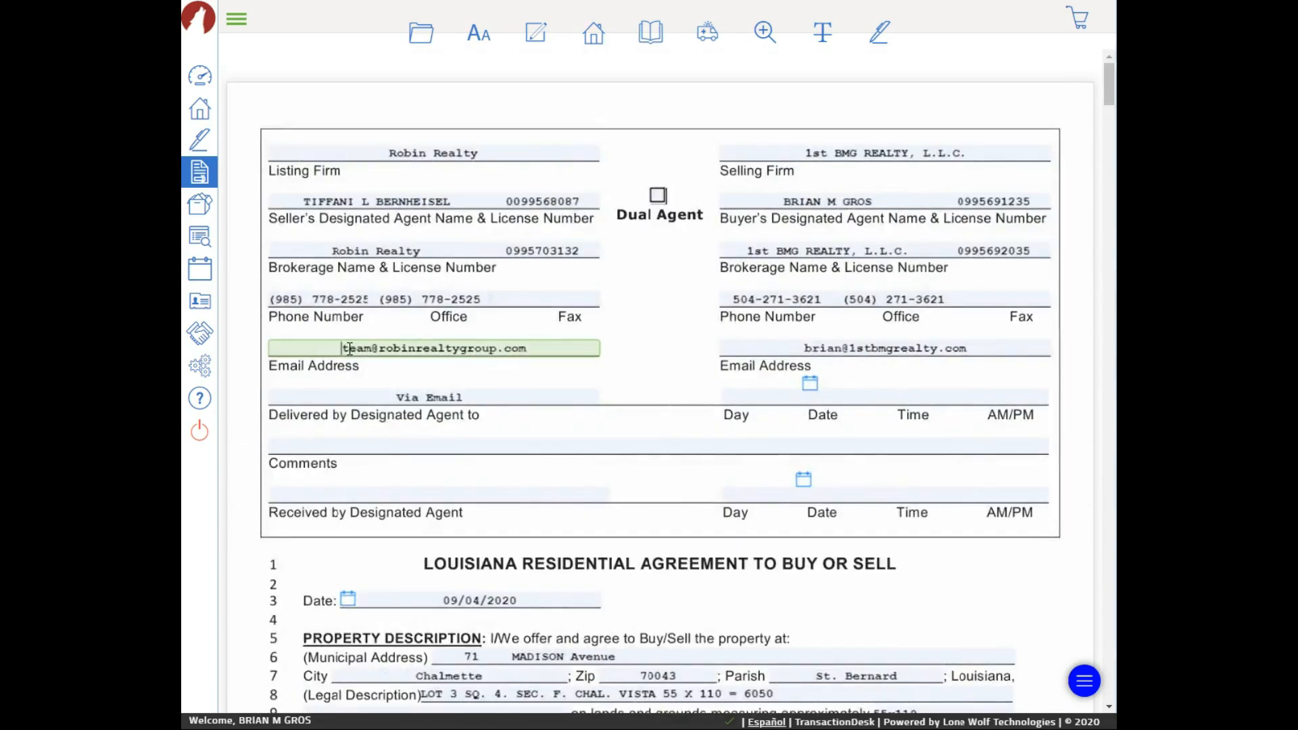
pyautogui.moveTo(340, 348); pyautogui.dragTo(528, 348)
pyautogui.rightClick(510, 351)
pyautogui.click(547, 414)
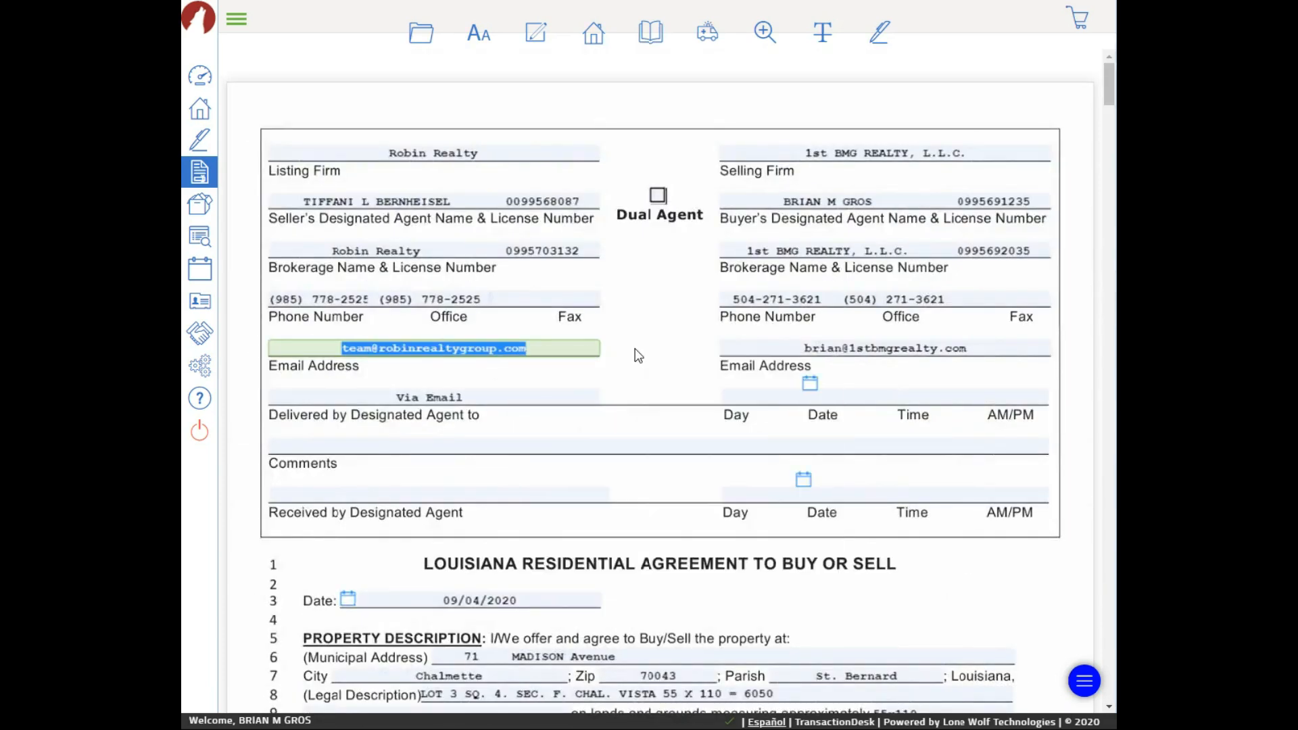
pyautogui.moveTo(1109, 98); pyautogui.dragTo(1050, 641)
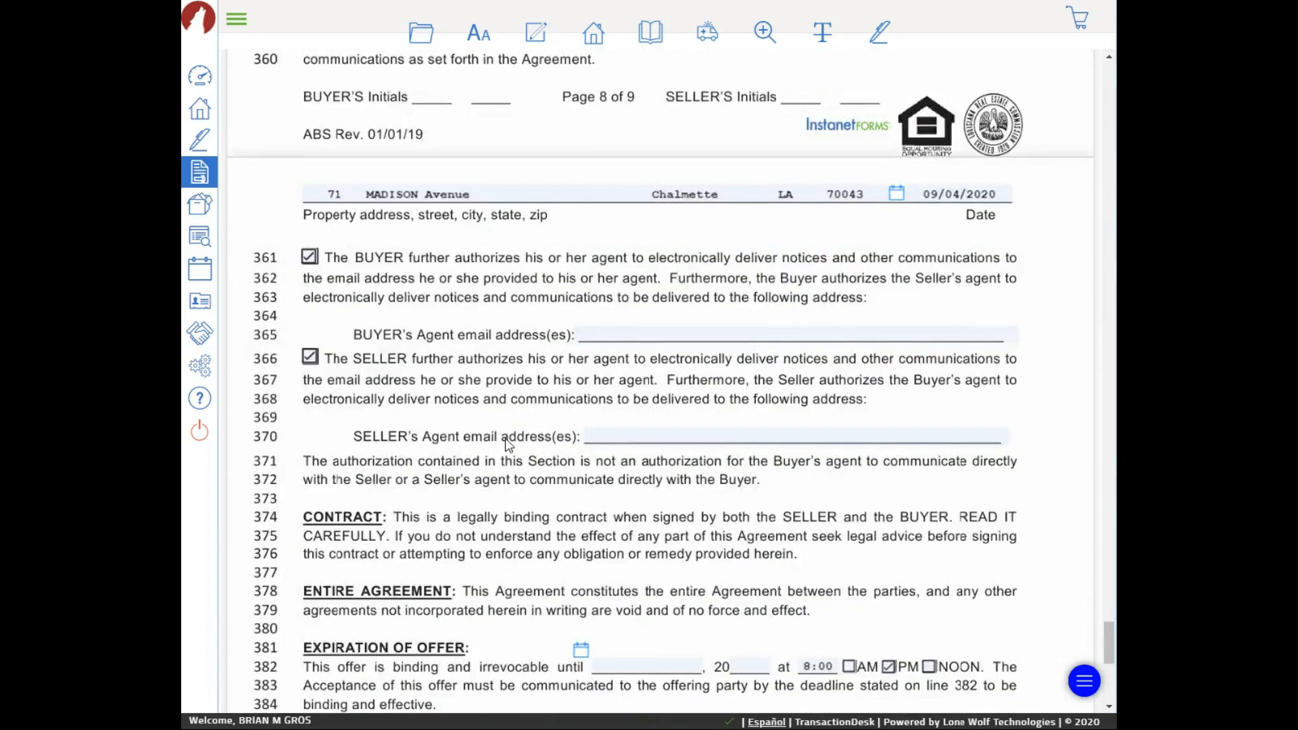
pyautogui.rightClick(651, 439)
pyautogui.click(693, 572)
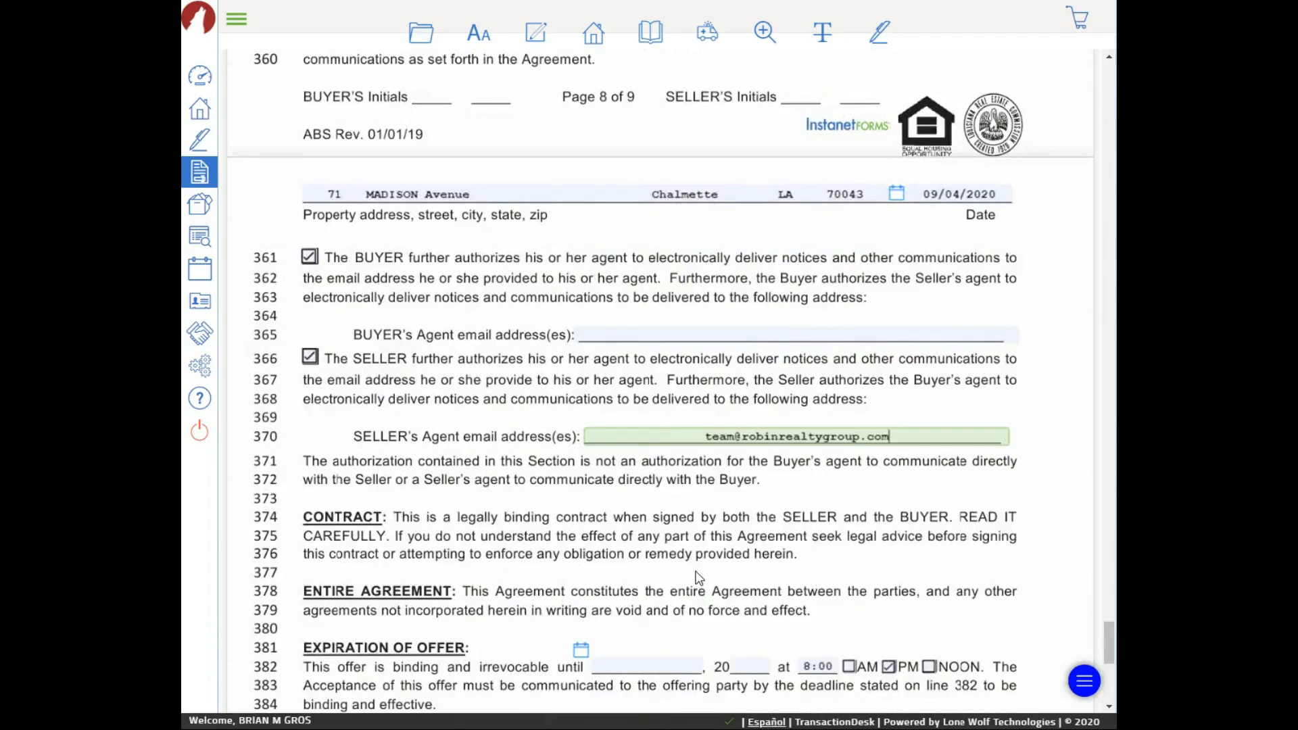
# Type the buyer's agent e-mail address into the buyer's agent e-mail field
pyautogui.click(725, 331)
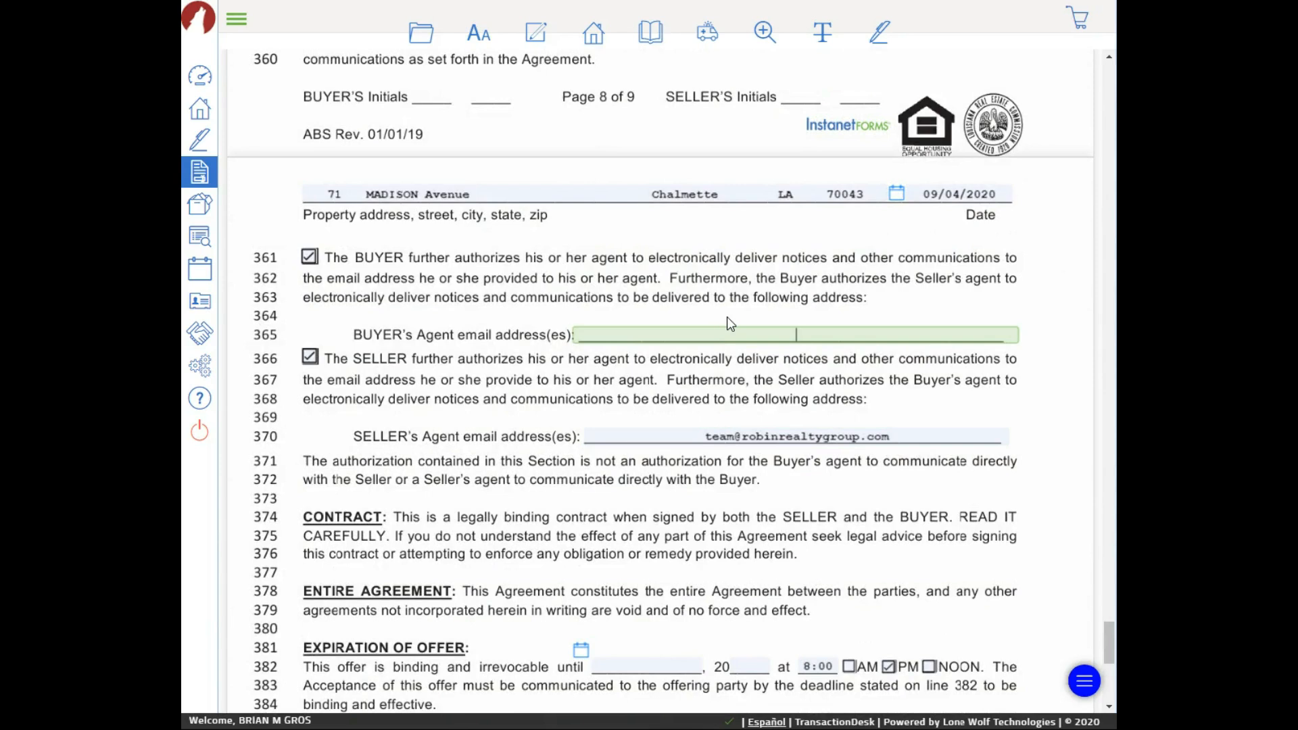
pyautogui.click(809, 363)
pyautogui.scroll(-5, 845, 352)
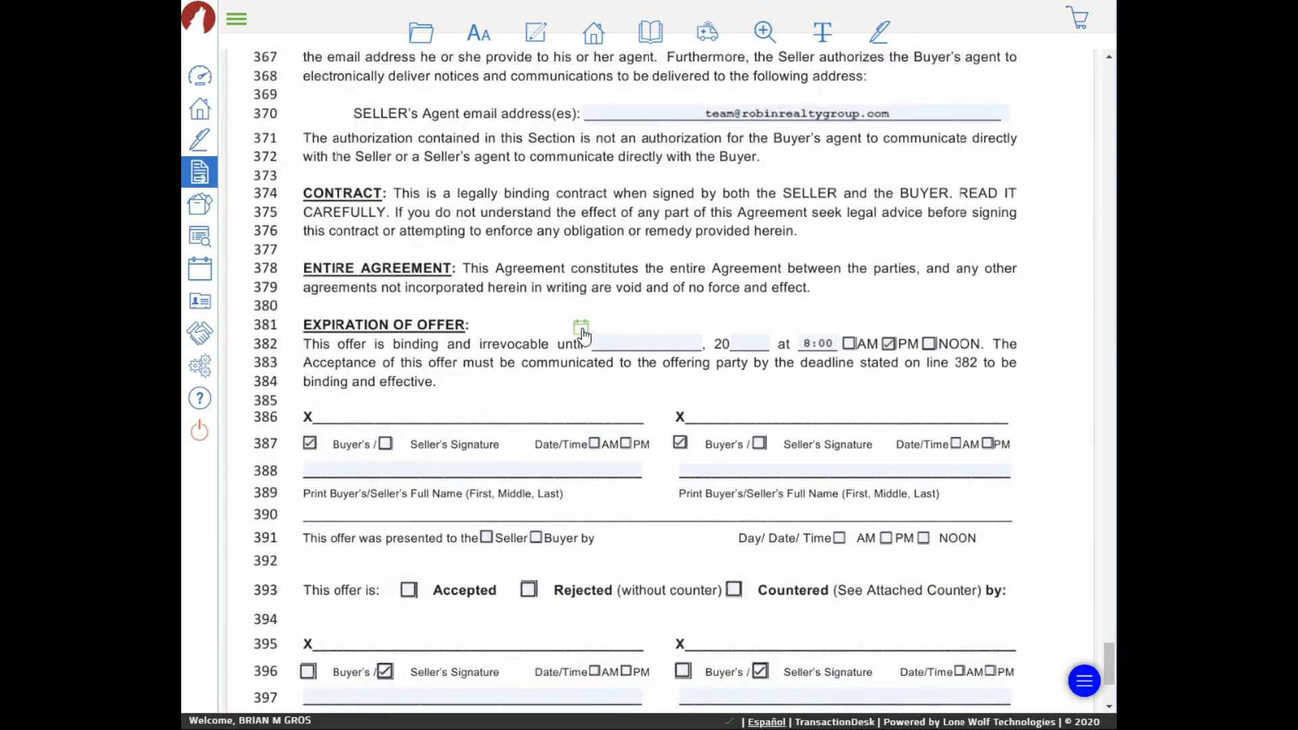
# Delete the 8:00 offer expiration time on line 382
pyautogui.click(818, 343)
pyautogui.press('BackSpace')
pyautogui.click(886, 347)
# Mark the right-hand signature block on line 387 as Buyer's
pyautogui.scroll(-1, 707, 429)
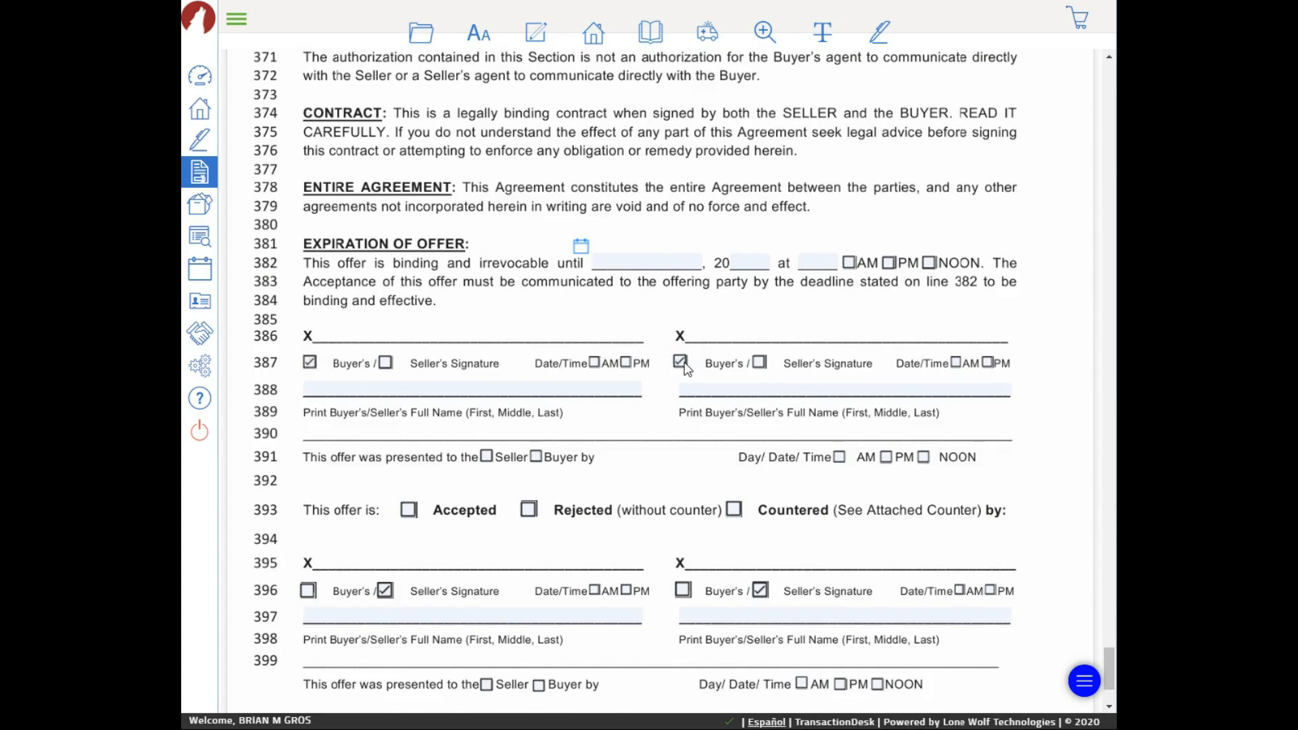
pyautogui.click(760, 363)
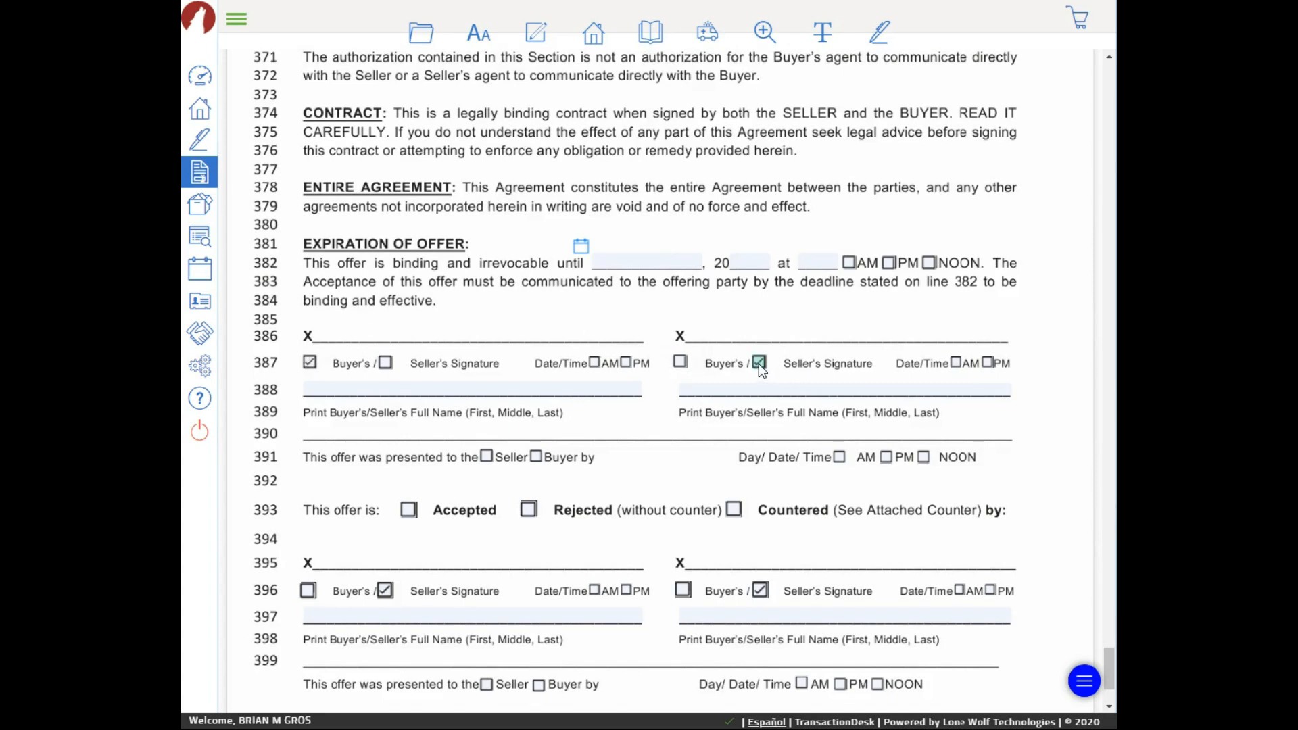
pyautogui.click(681, 363)
pyautogui.scroll(-3, 806, 347)
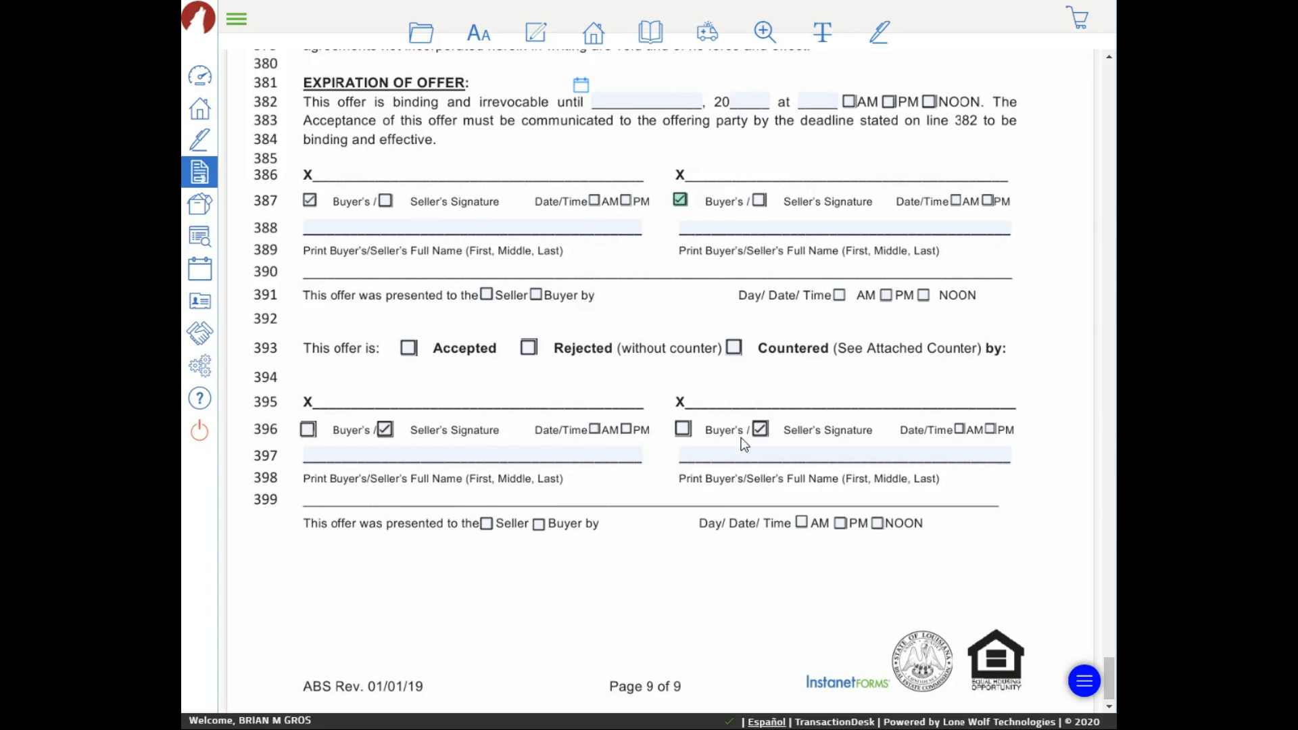
pyautogui.scroll(3, 581, 399)
pyautogui.scroll(-3, 541, 413)
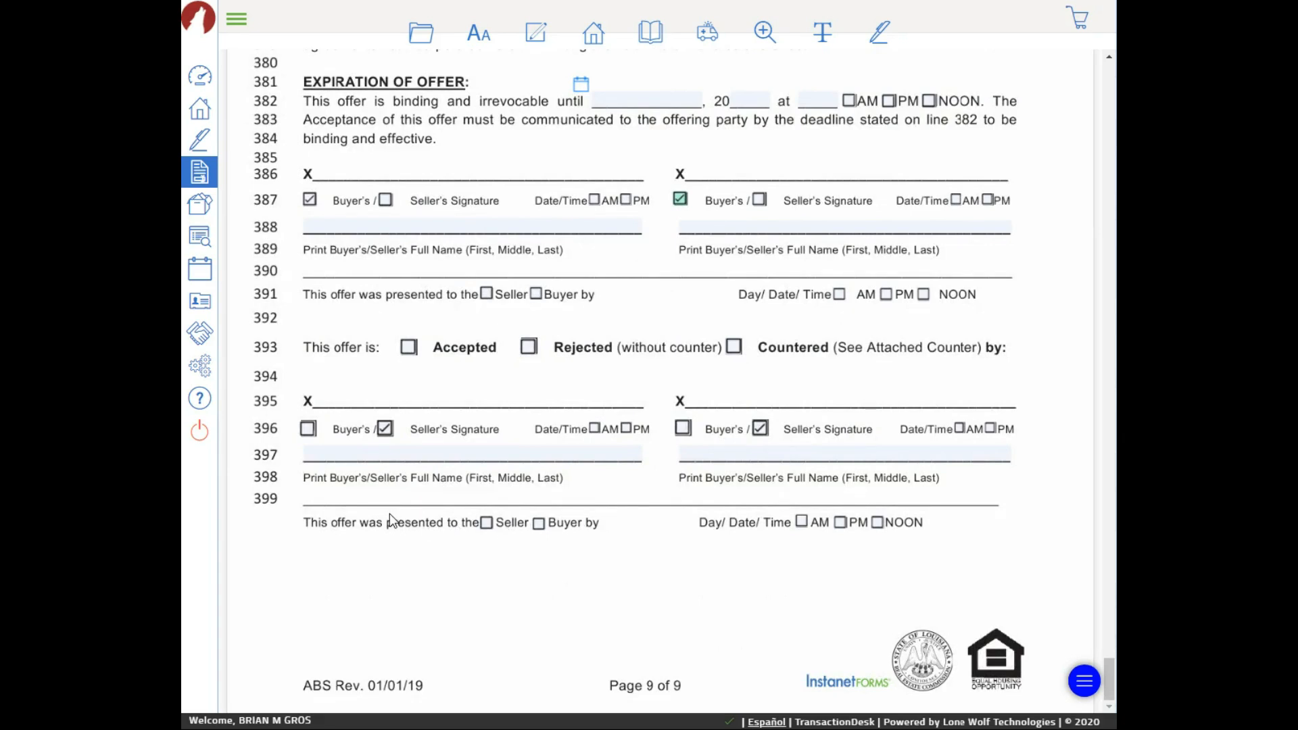
pyautogui.click(488, 522)
pyautogui.click(537, 296)
pyautogui.click(486, 294)
pyautogui.click(539, 524)
pyautogui.click(539, 523)
pyautogui.click(488, 293)
# Save the agreement using Save from the folder menu
pyautogui.click(421, 33)
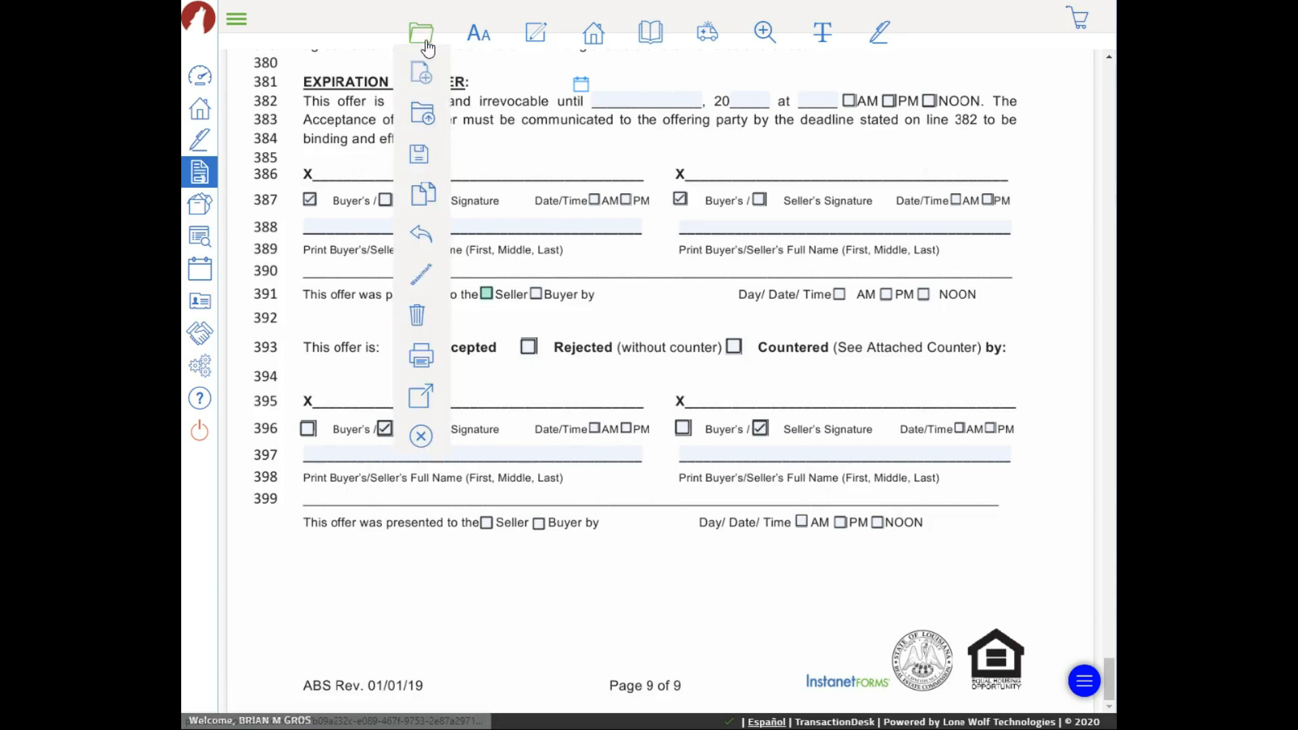
pyautogui.moveTo(415, 153)
pyautogui.click(500, 164)
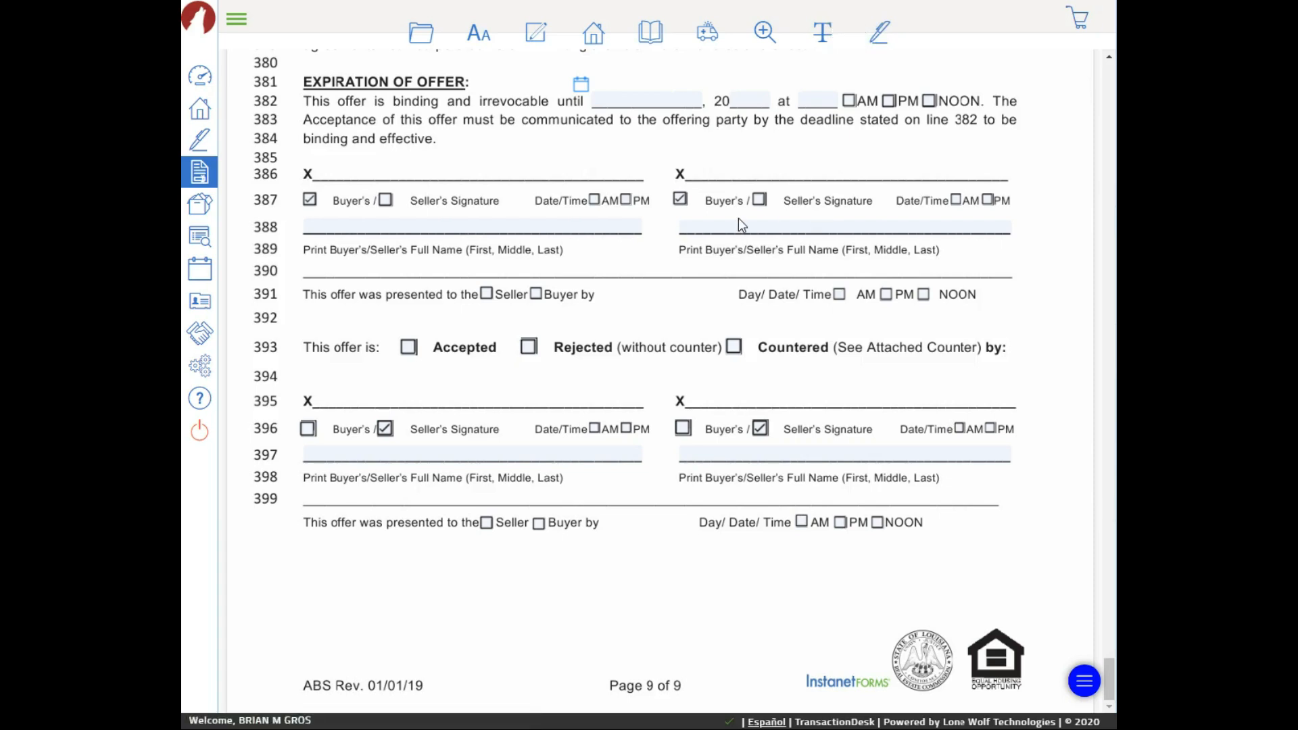
pyautogui.click(199, 144)
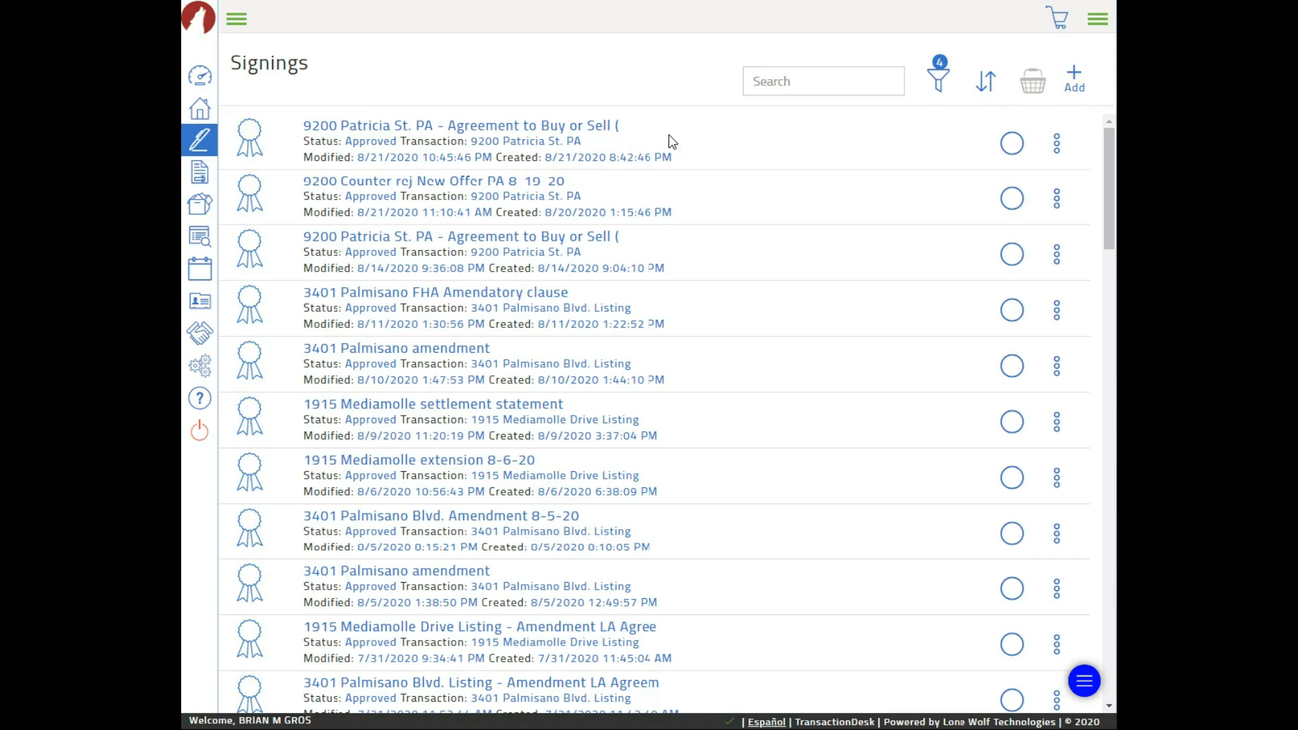
pyautogui.click(200, 112)
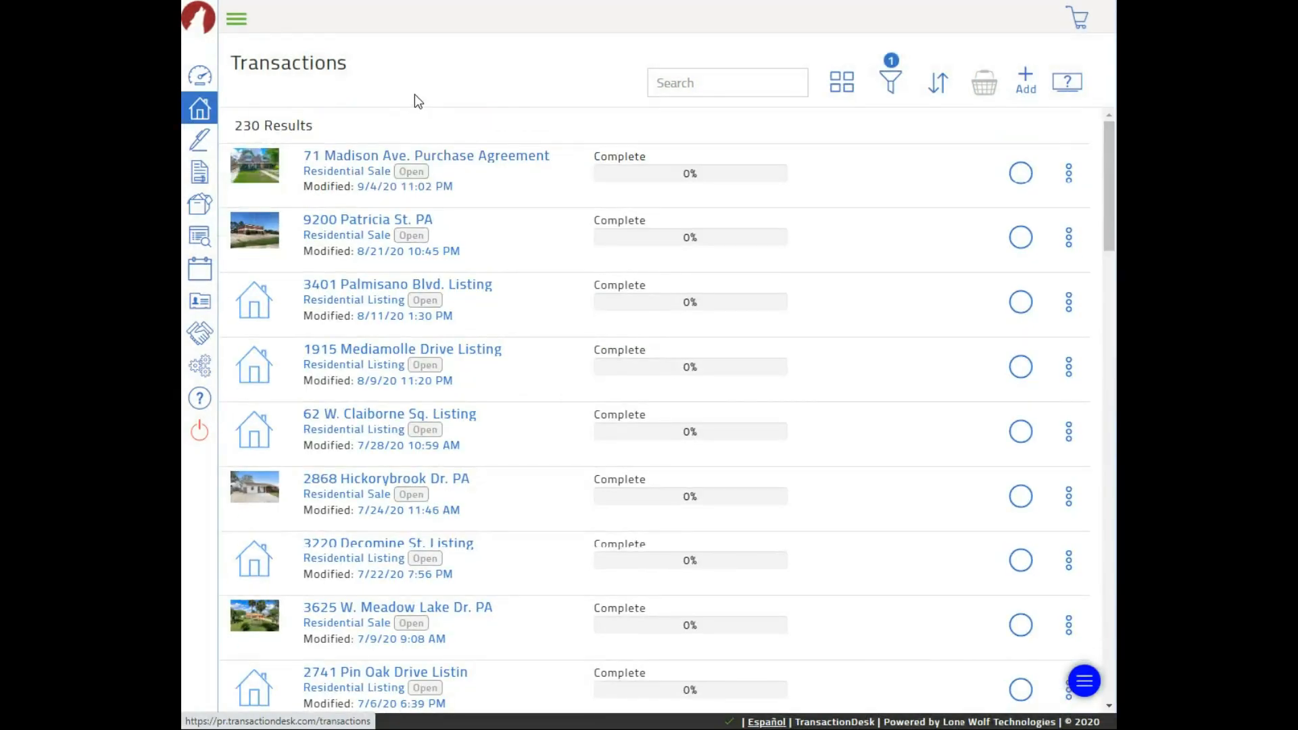
pyautogui.click(366, 150)
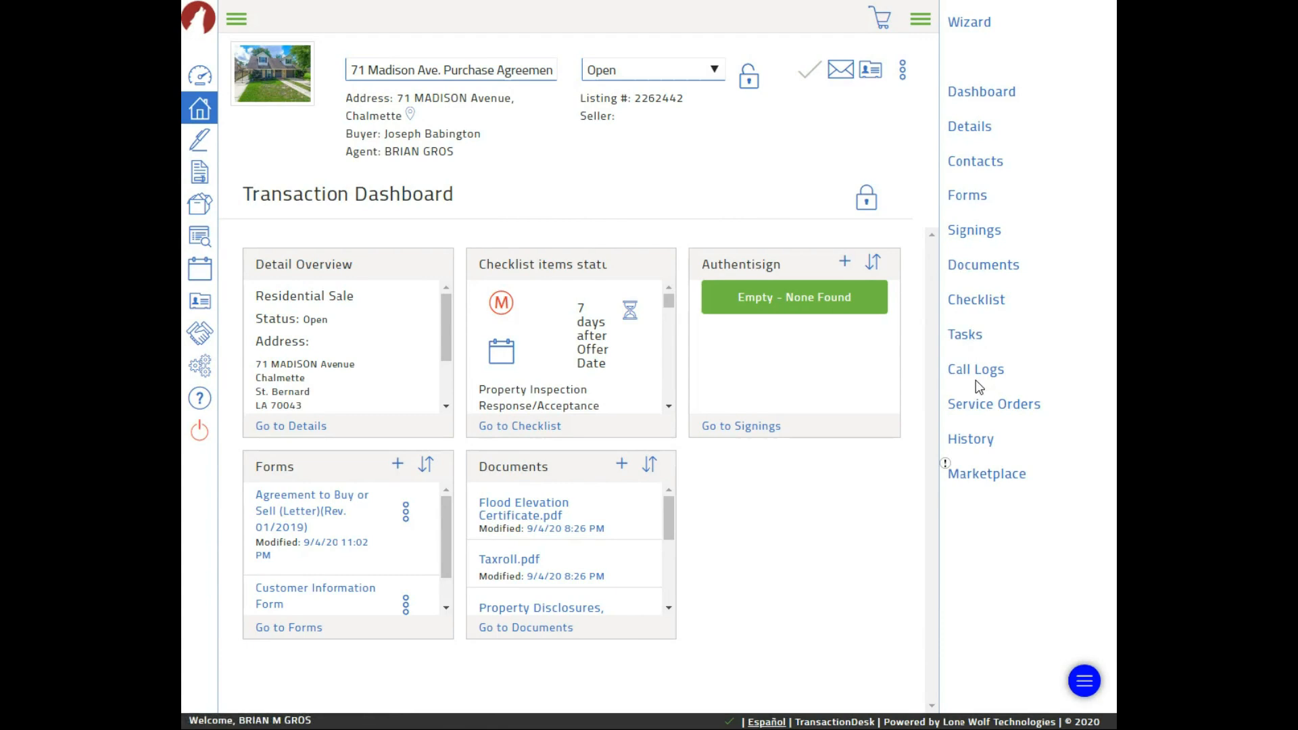
pyautogui.click(958, 134)
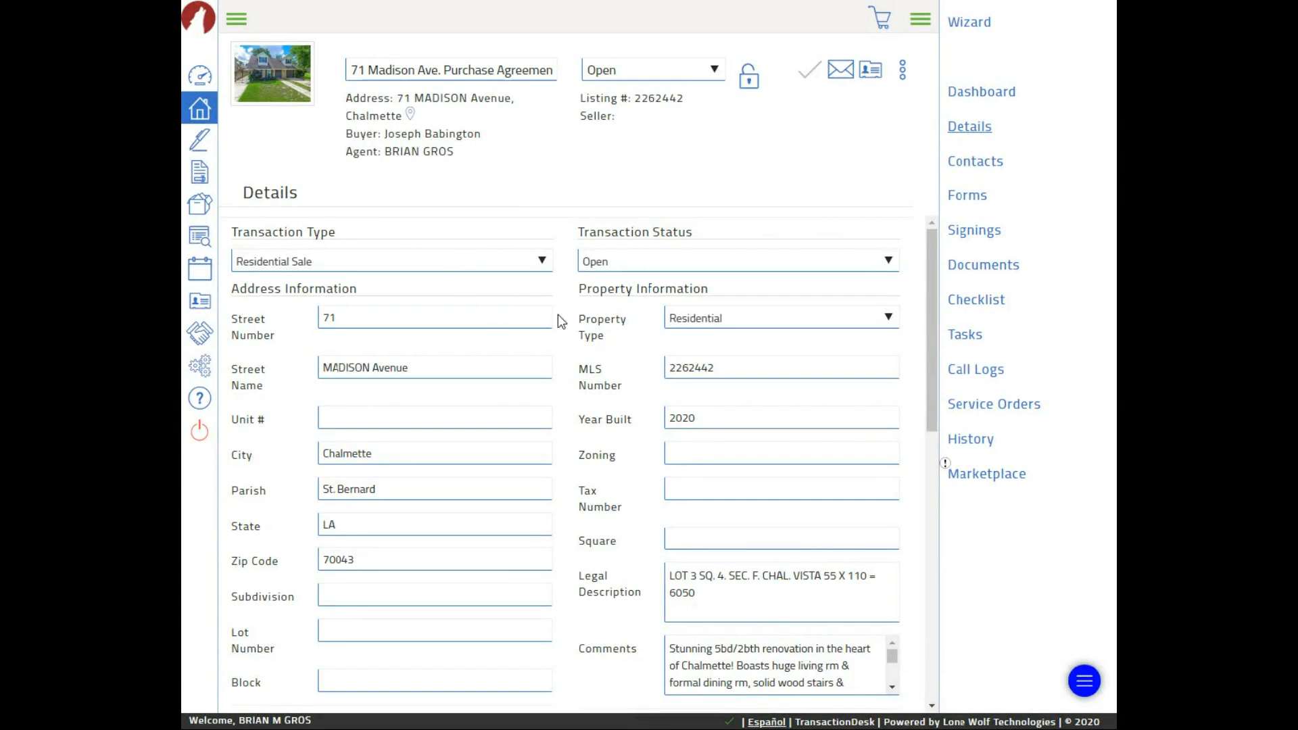
# Set Offer Date to 09/04/2020 and Act of Sale Date to 09/30/2020, then save
pyautogui.scroll(-7, 554, 331)
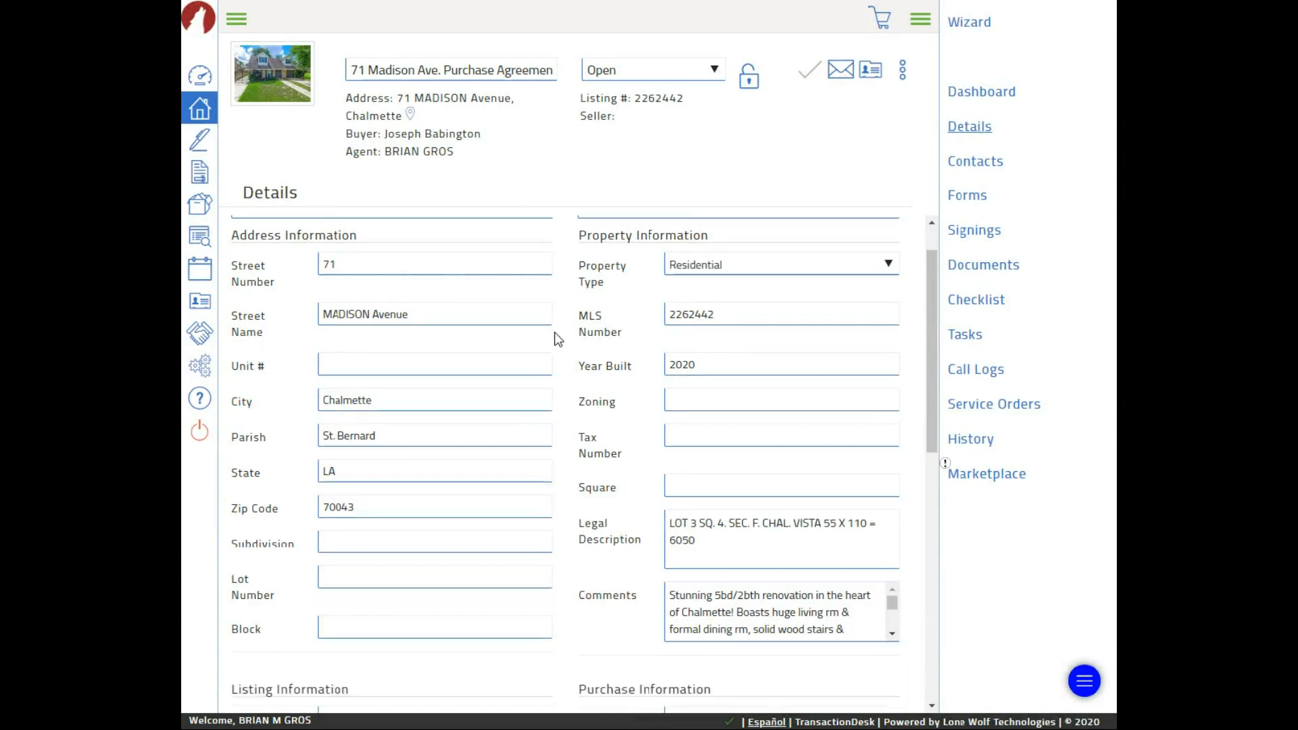
pyautogui.scroll(-3, 559, 340)
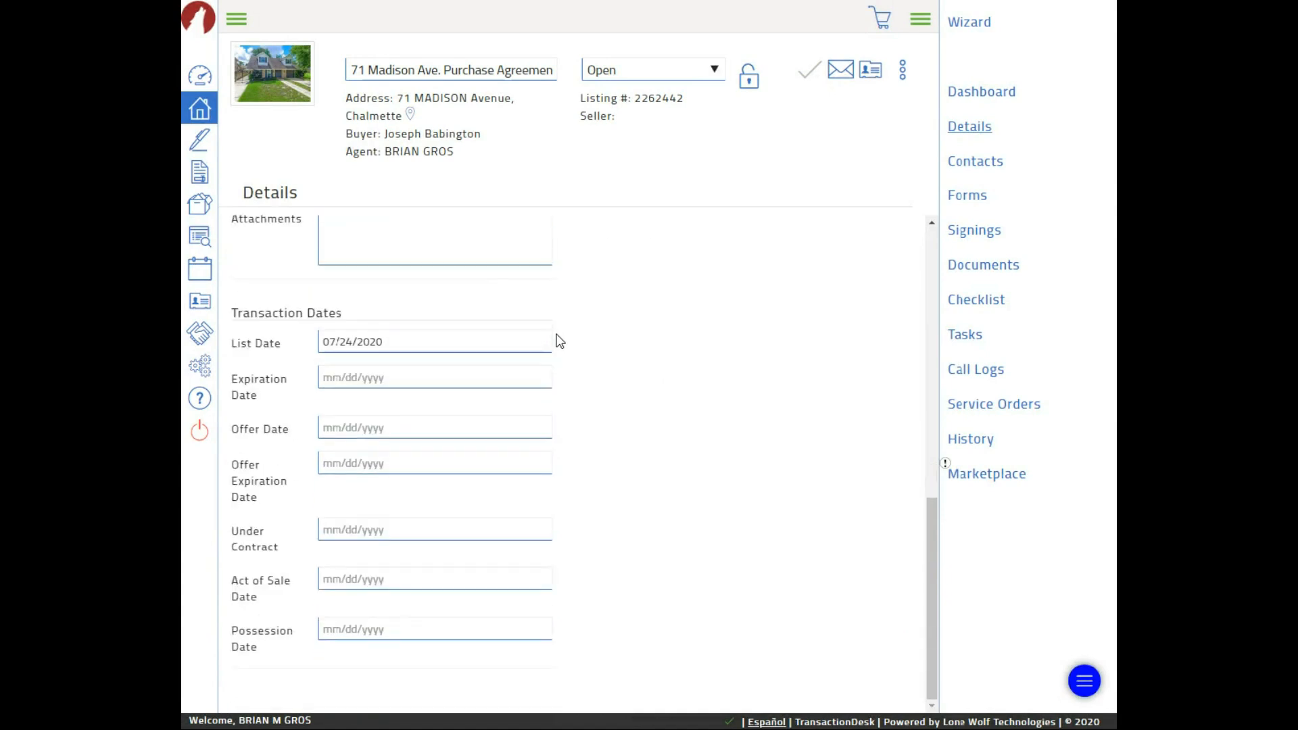
pyautogui.click(344, 430)
pyautogui.click(507, 512)
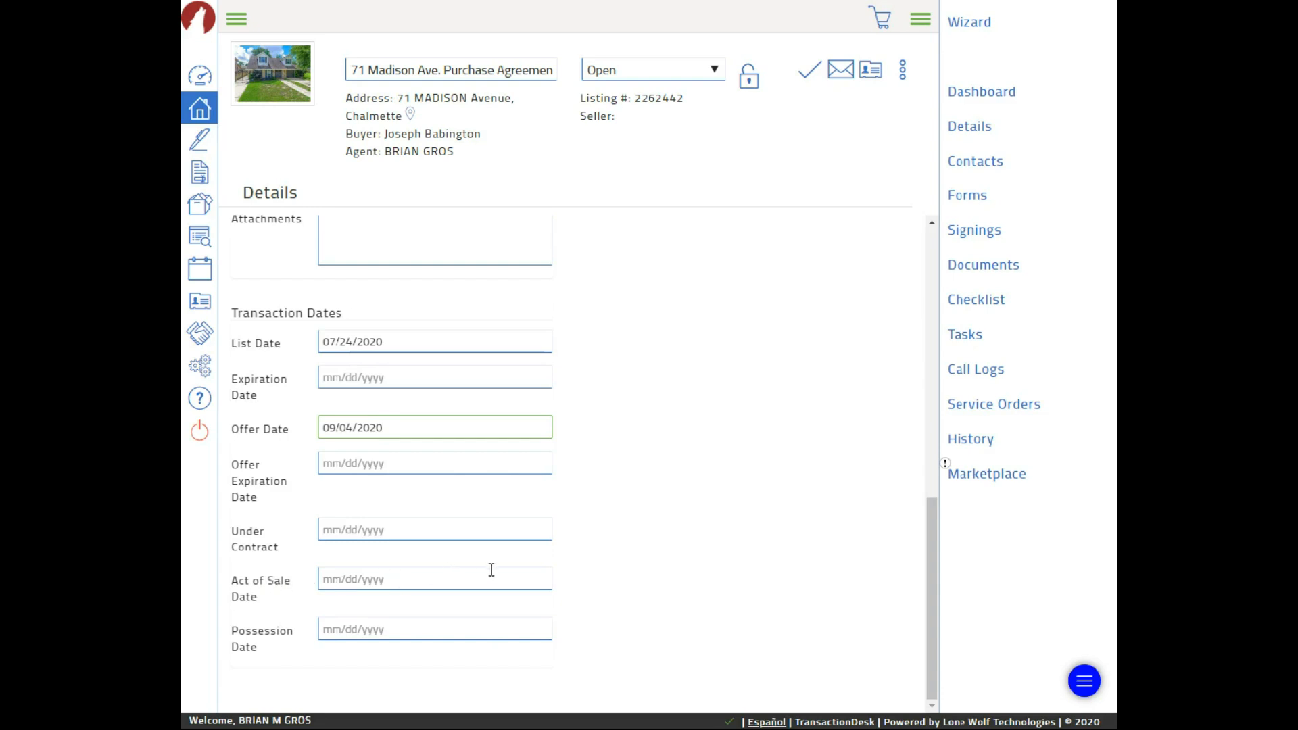
pyautogui.click(380, 576)
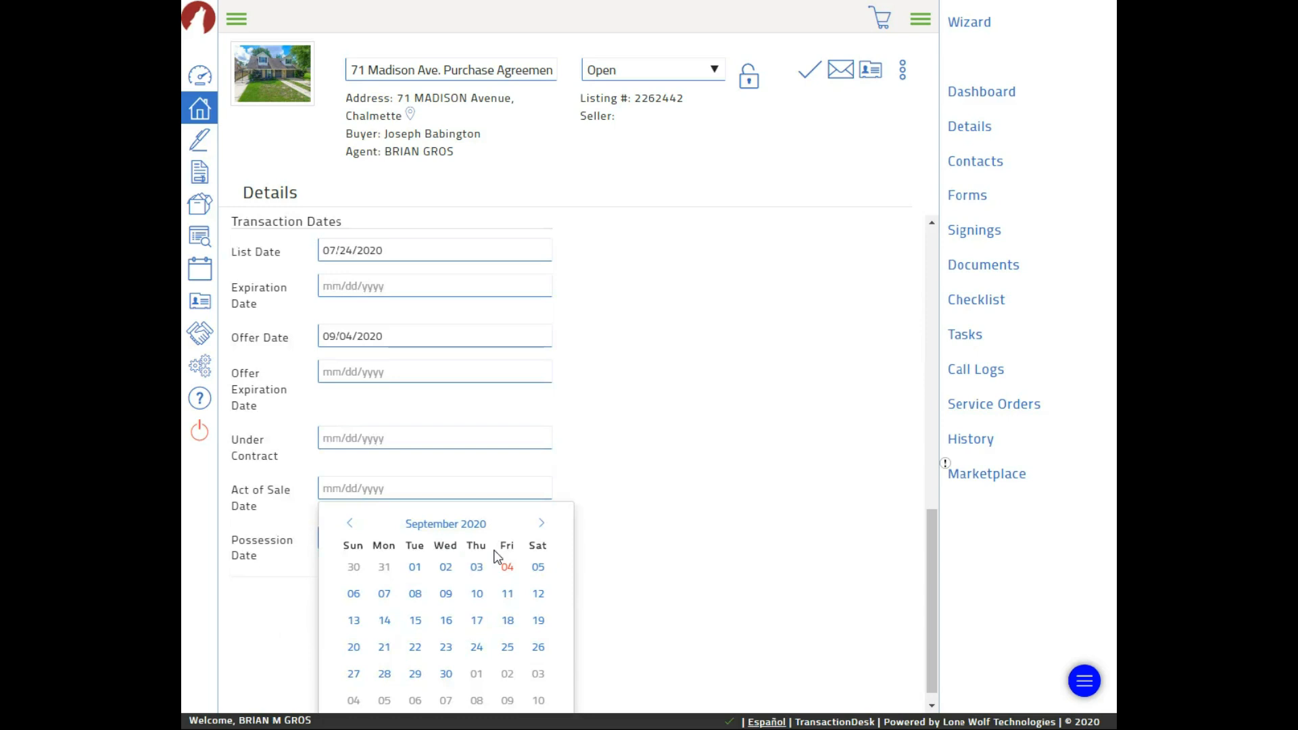
pyautogui.click(445, 674)
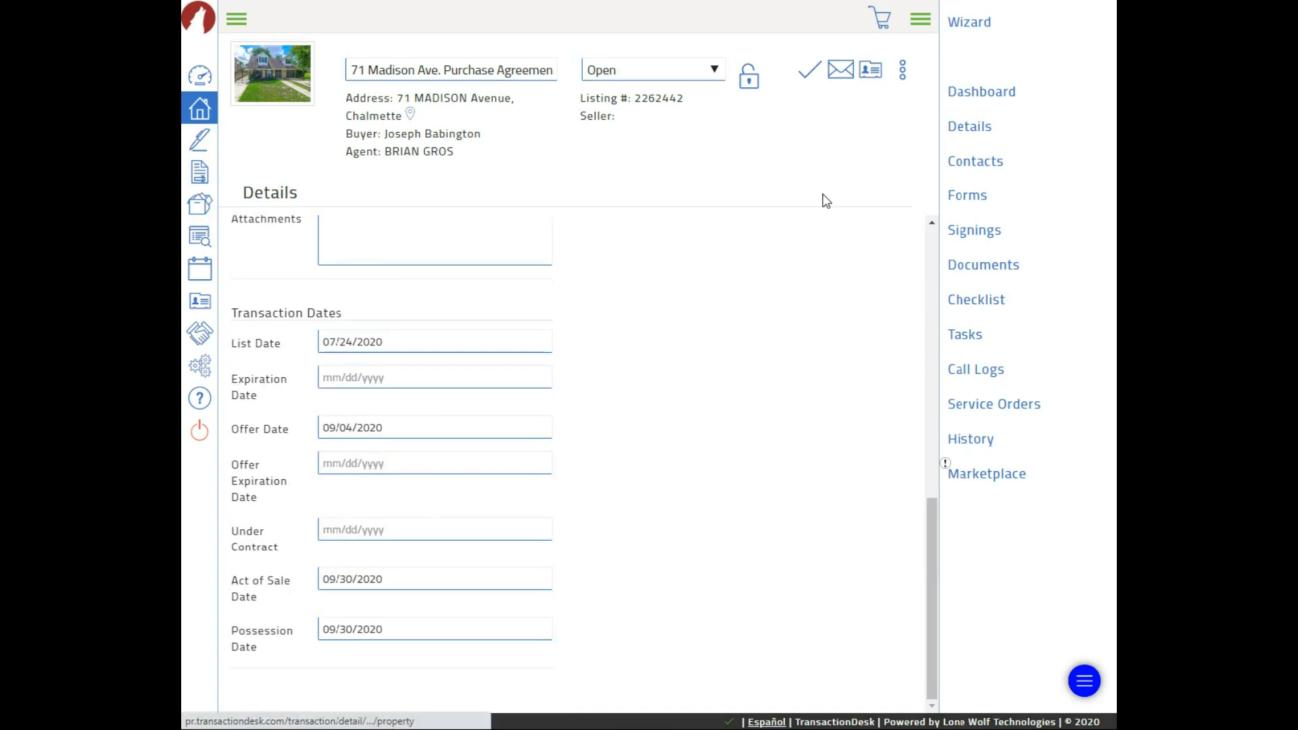
pyautogui.click(805, 74)
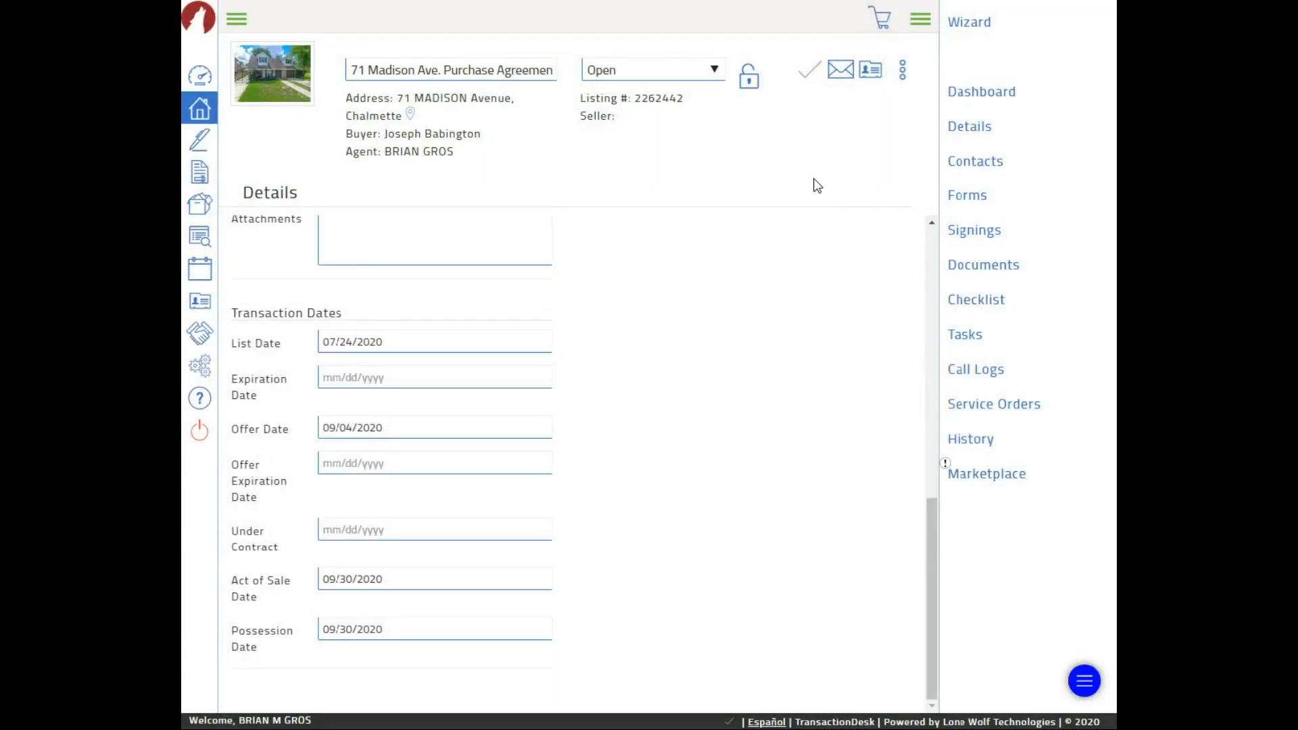
pyautogui.click(977, 203)
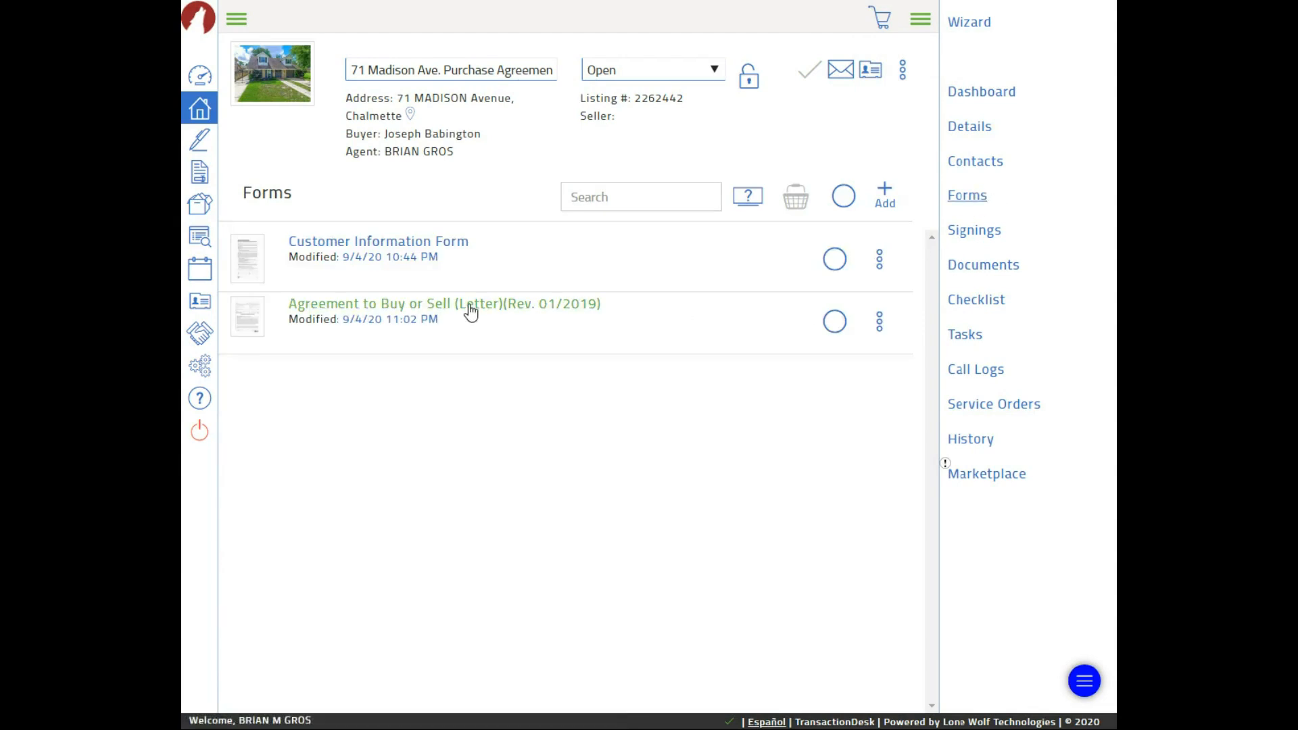
# Open Agreement to Buy or Sell (Letter)(Rev. 01/2019) and check its Act of Sale date, Sep 30, 2020
pyautogui.click(339, 305)
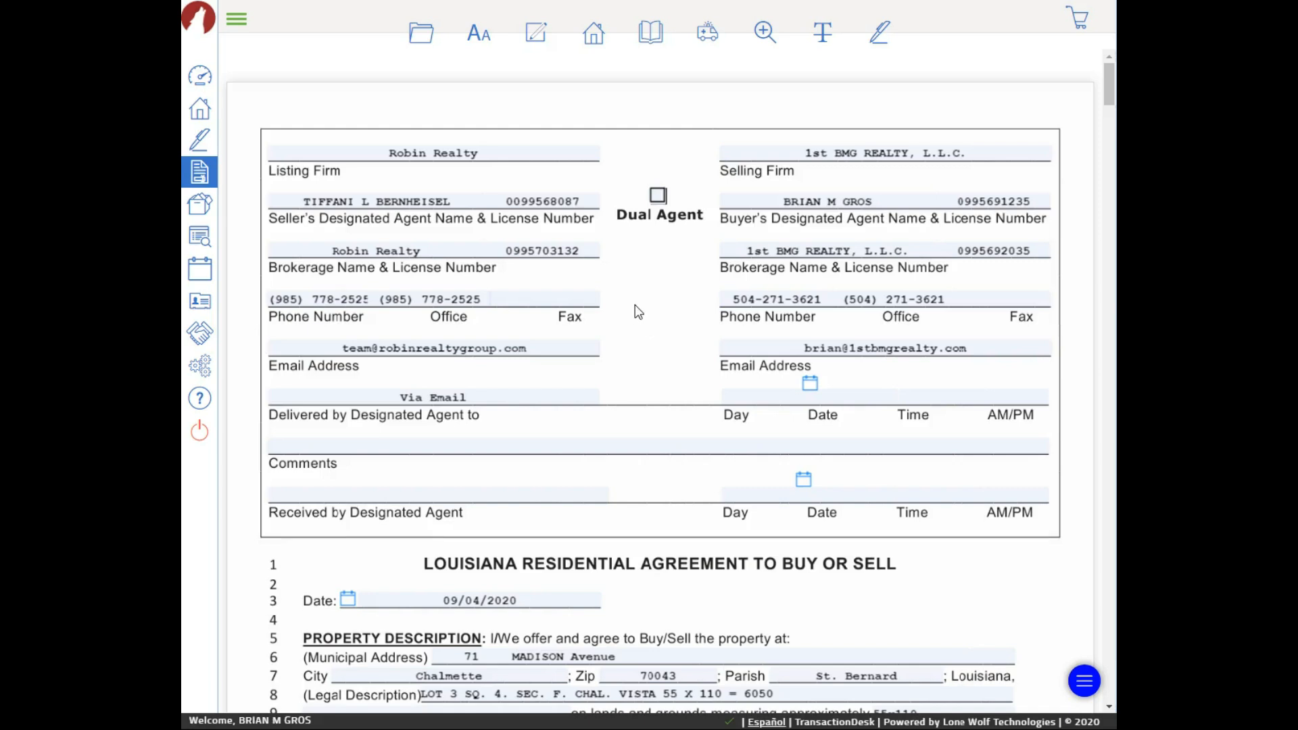
pyautogui.scroll(-10, 644, 322)
pyautogui.scroll(-3, 625, 335)
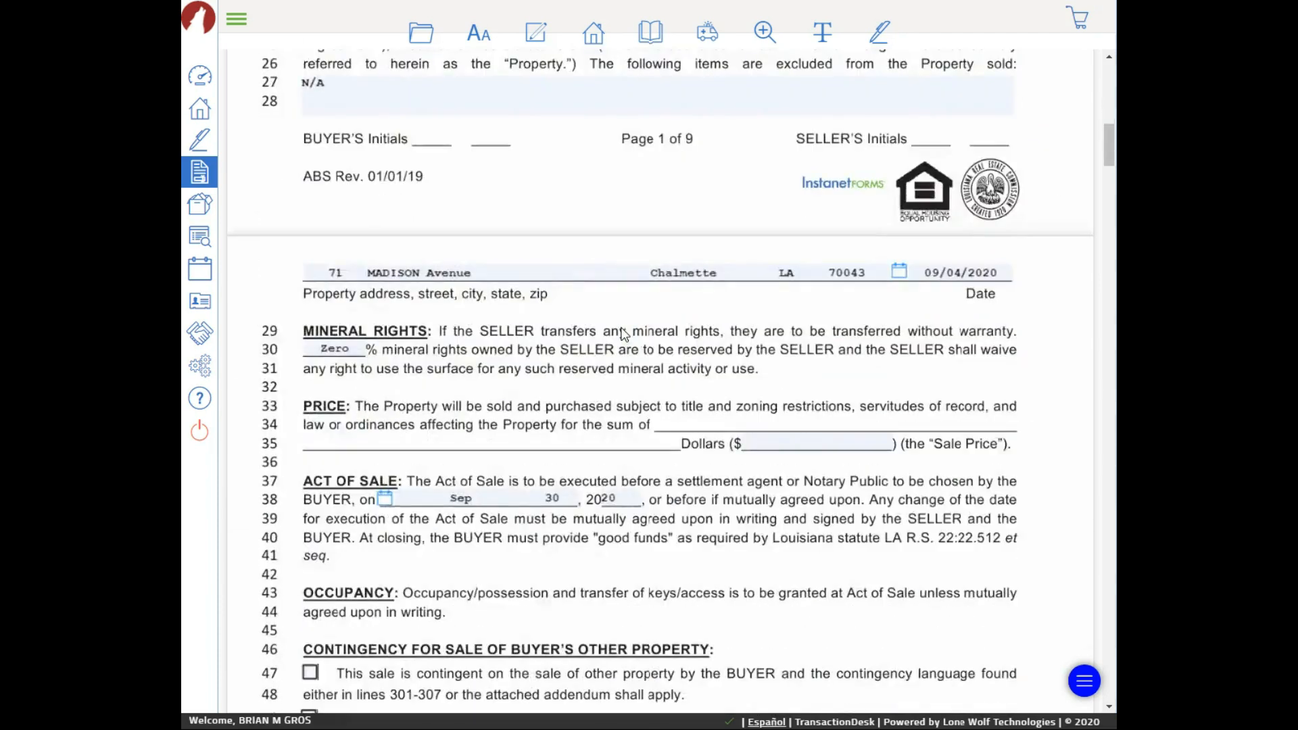
pyautogui.scroll(-2, 624, 335)
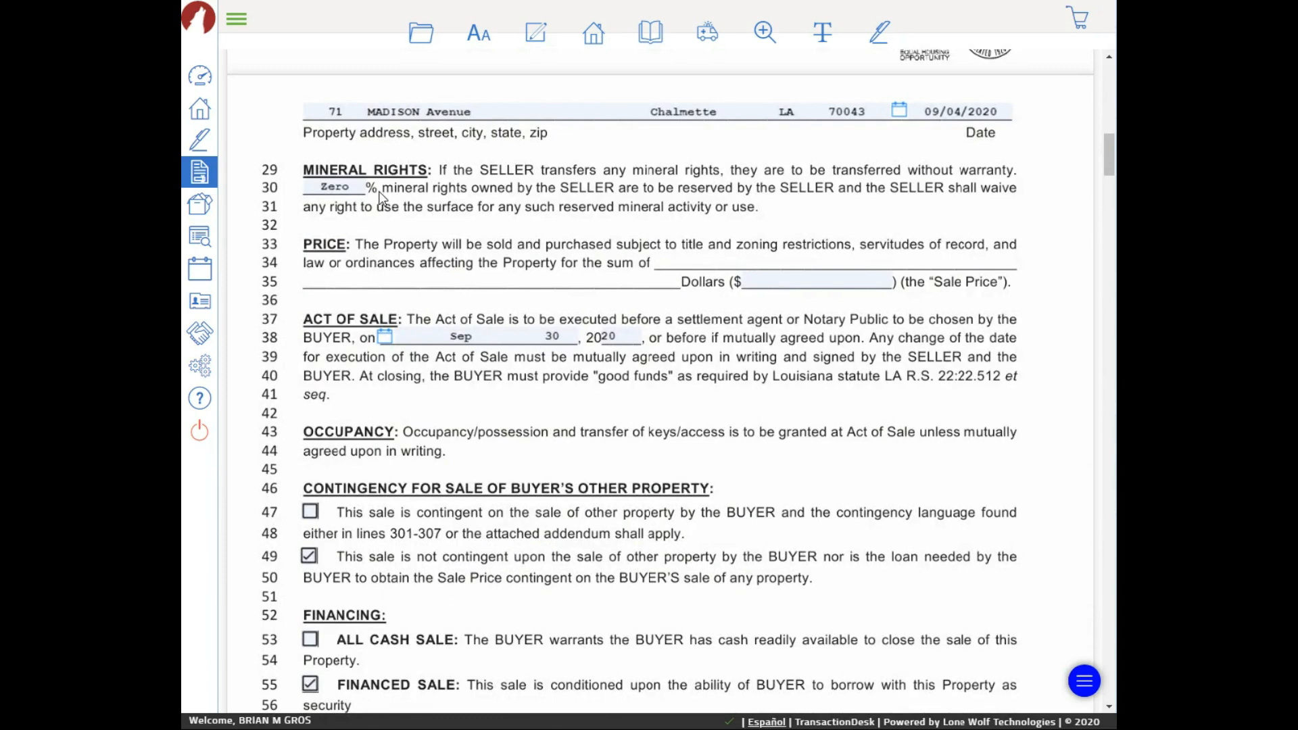
# Save the agreement form from the folder menu, then go to the Signings list
pyautogui.click(421, 33)
pyautogui.moveTo(419, 154)
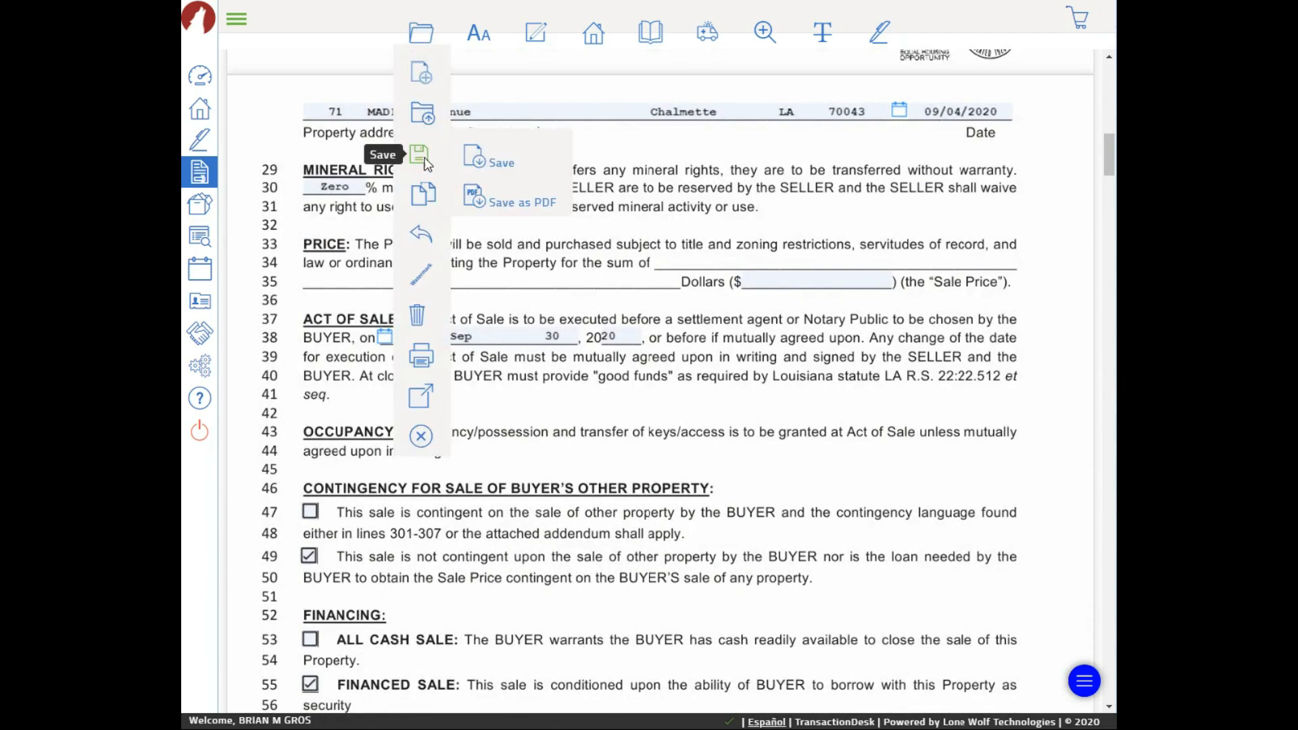
pyautogui.click(493, 168)
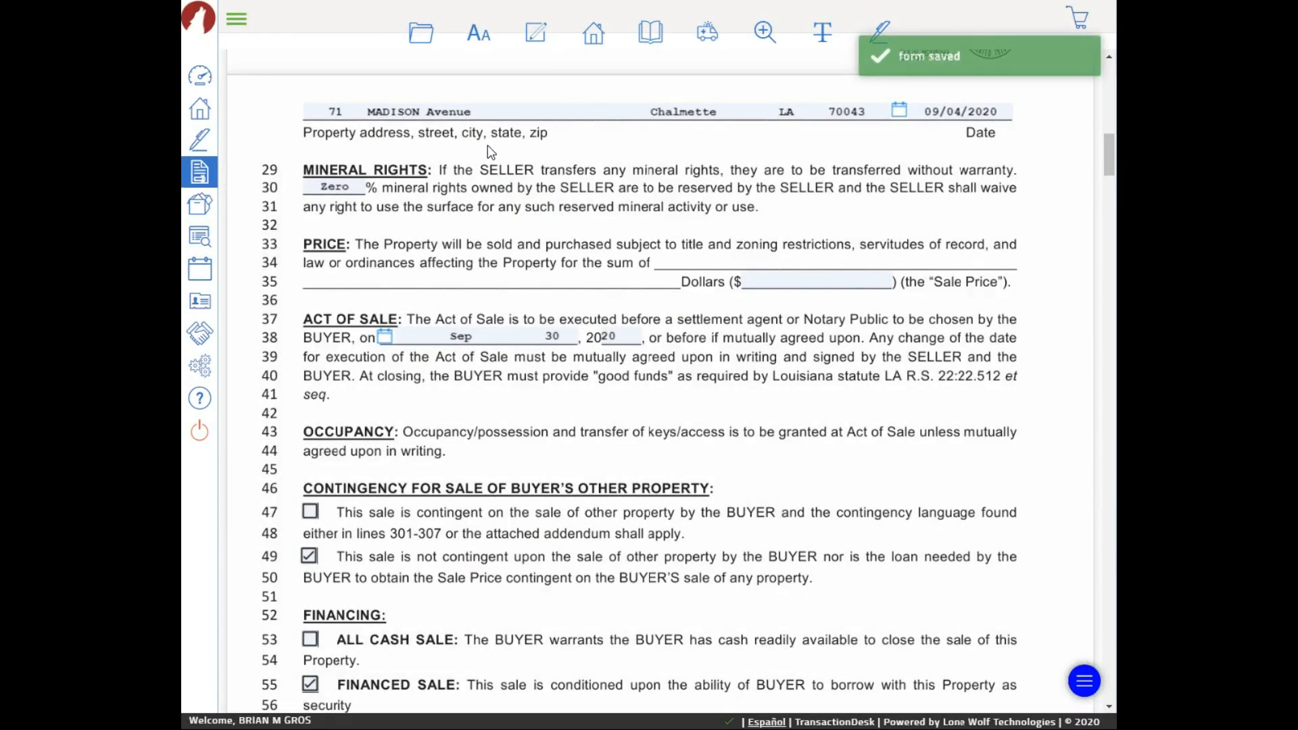
pyautogui.click(199, 143)
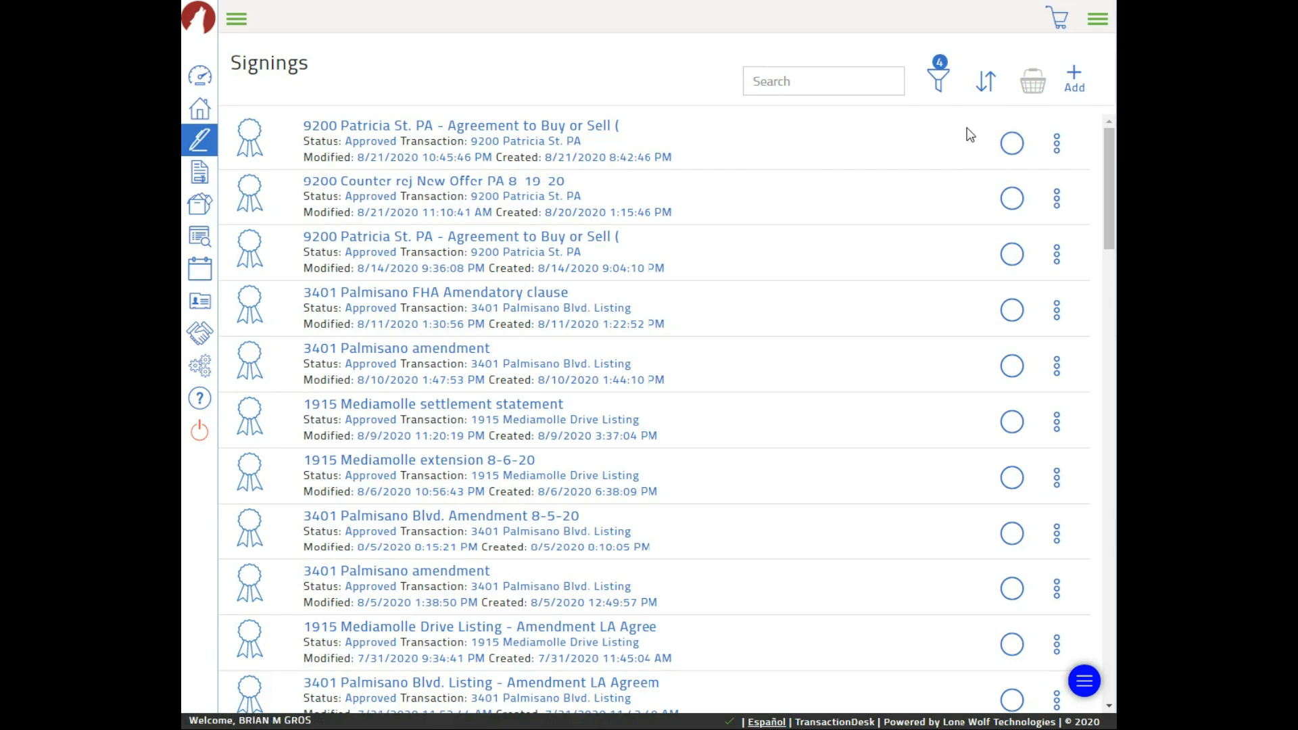
pyautogui.click(1074, 79)
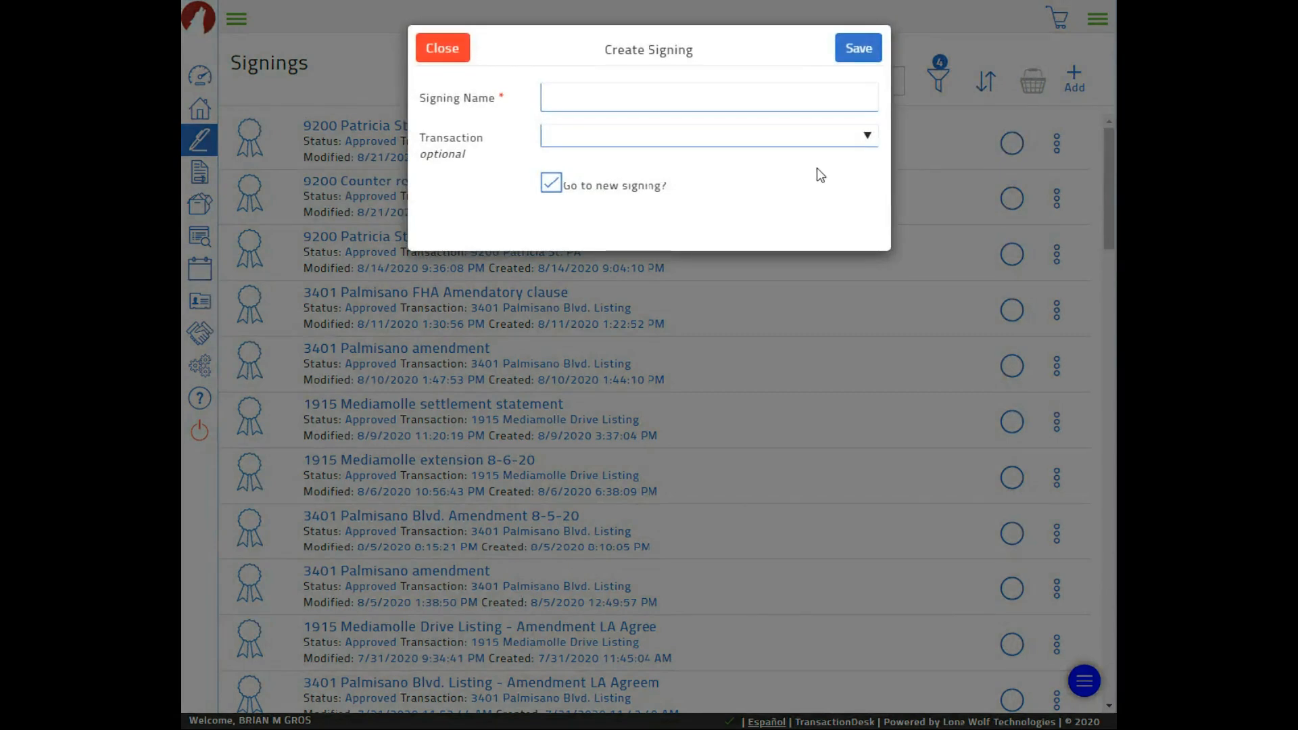
pyautogui.click(663, 96)
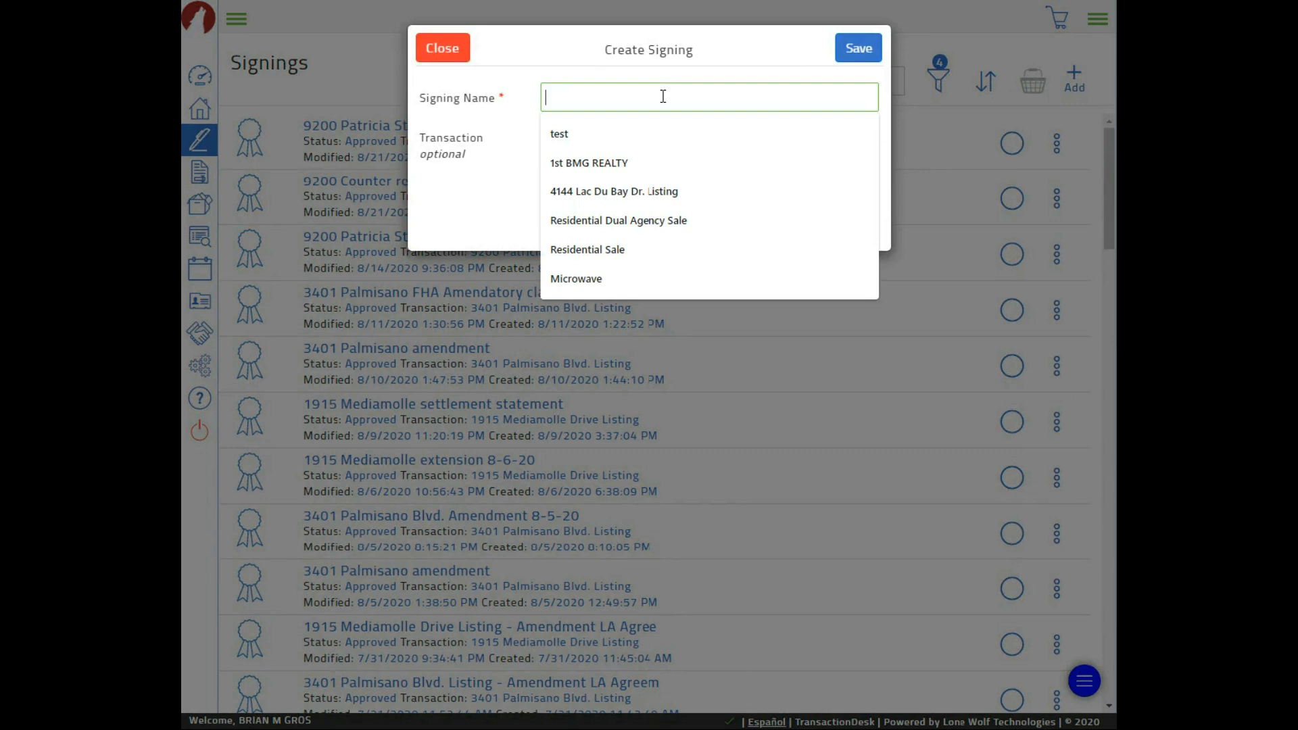
pyautogui.write('71')
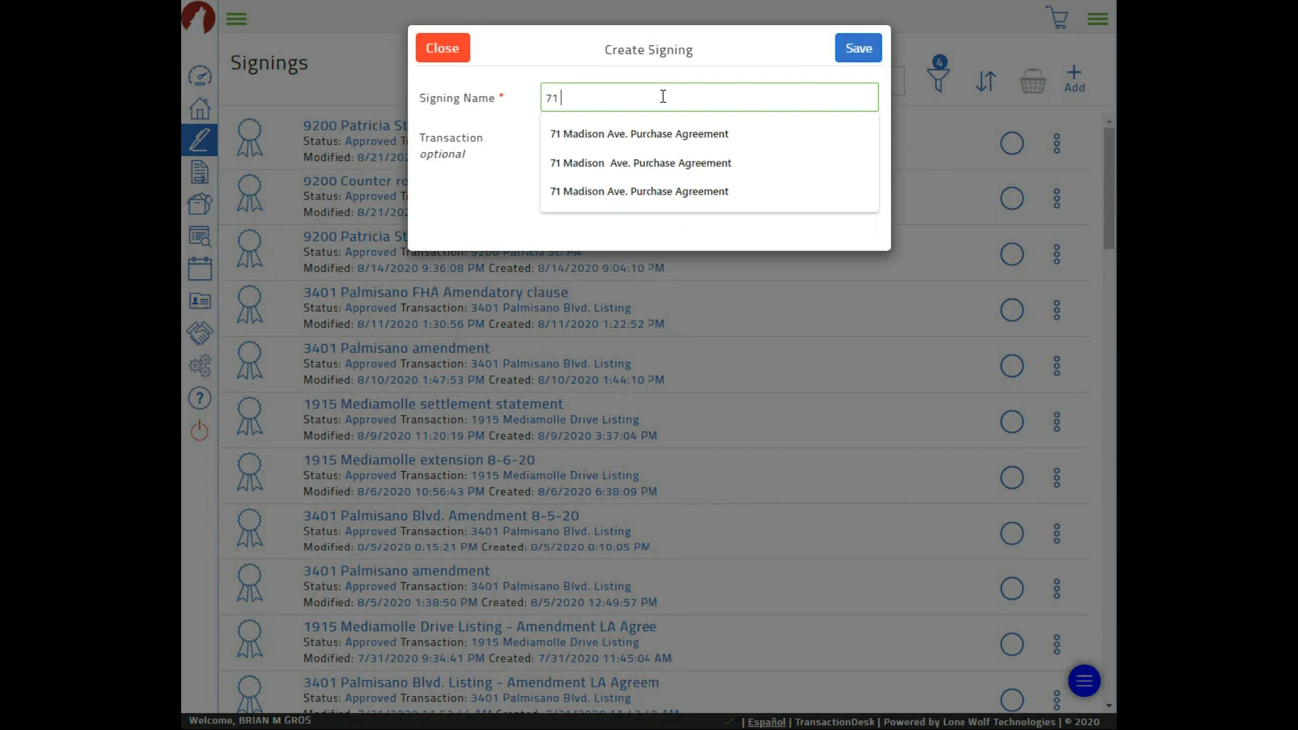
pyautogui.click(653, 134)
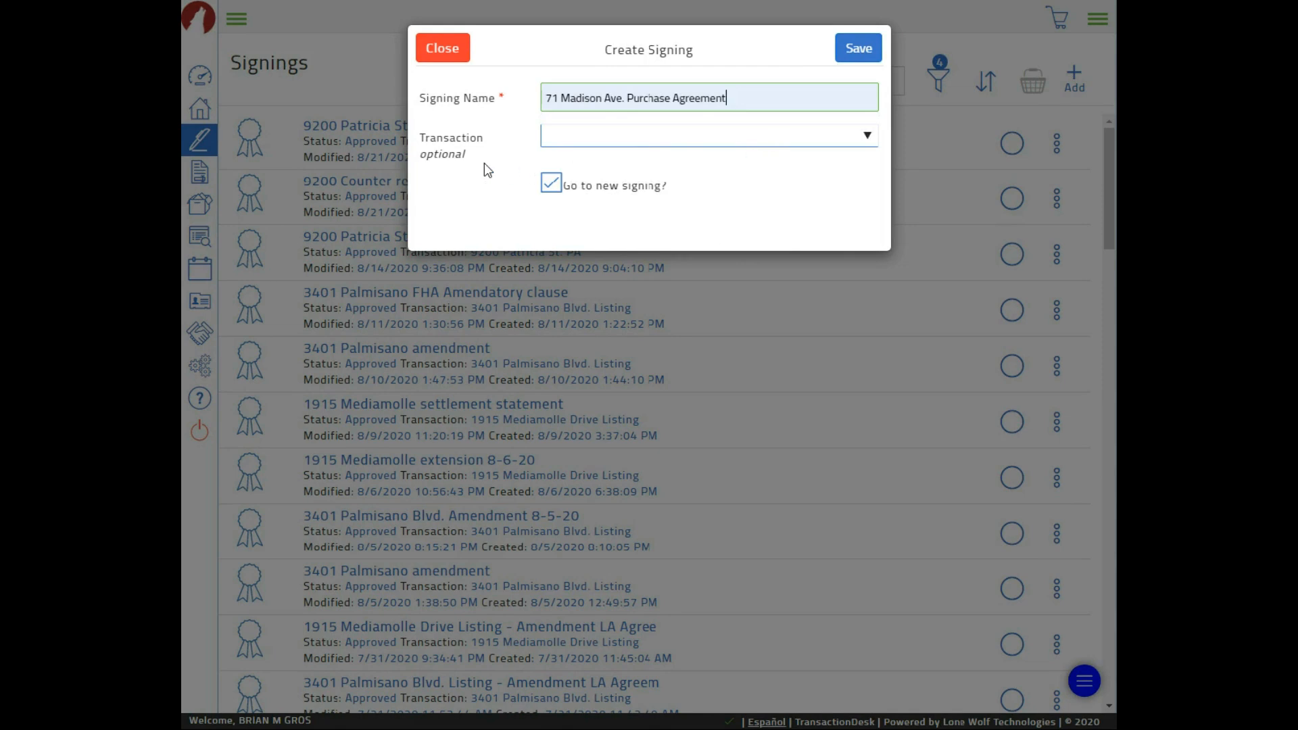
pyautogui.click(672, 142)
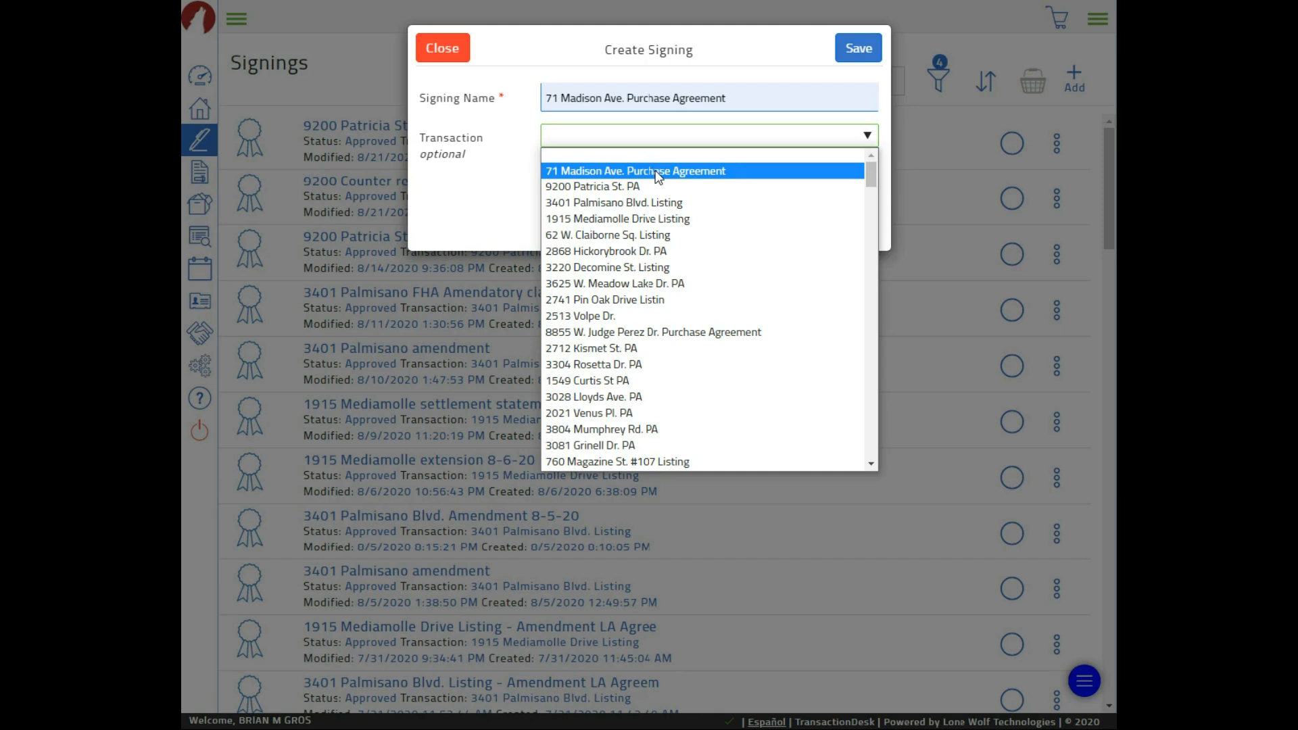
pyautogui.click(657, 176)
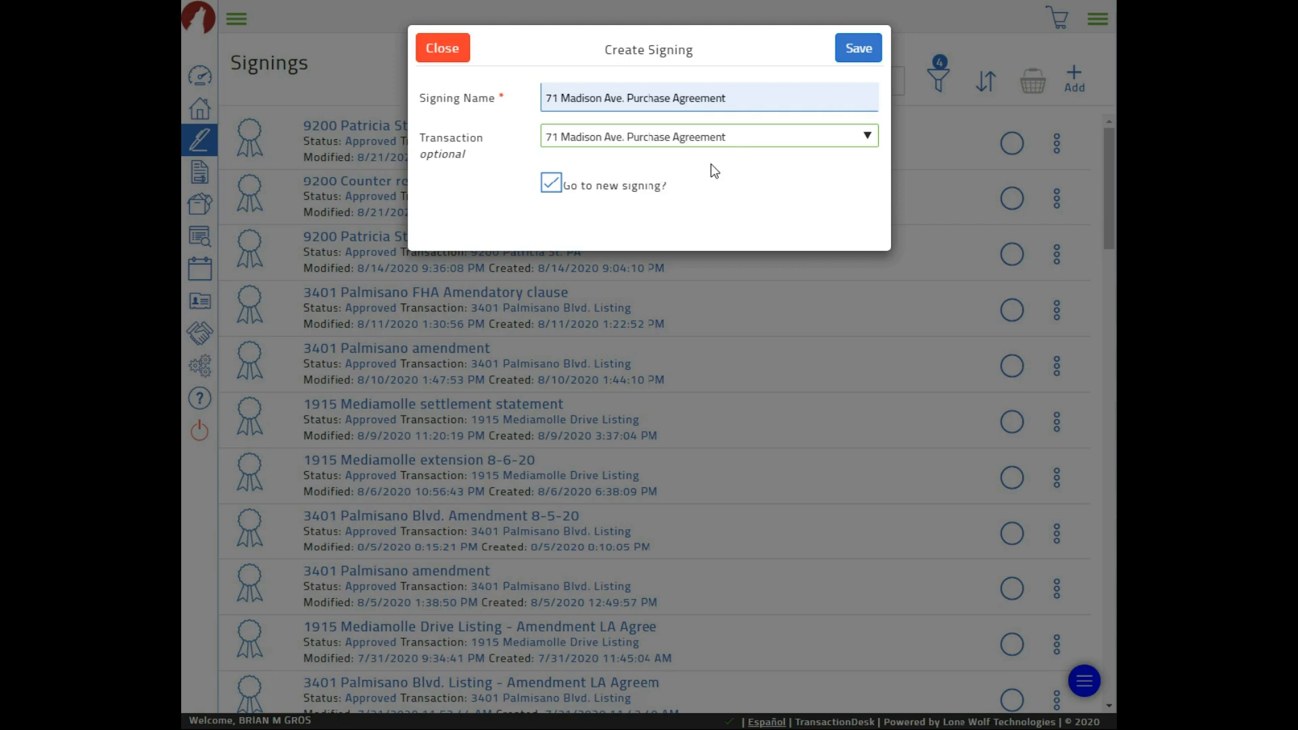
pyautogui.click(859, 48)
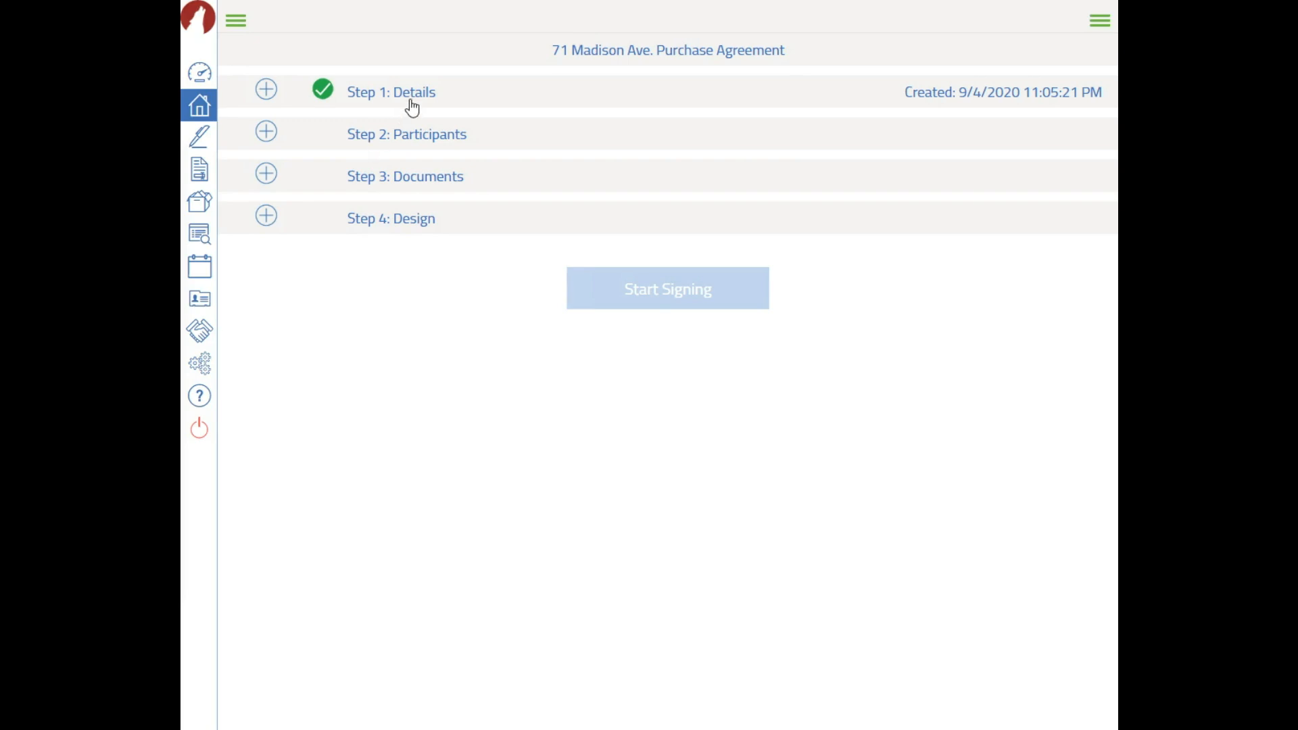
# Switch the signing order in Step 1: Details to Simul-Sign
pyautogui.click(294, 104)
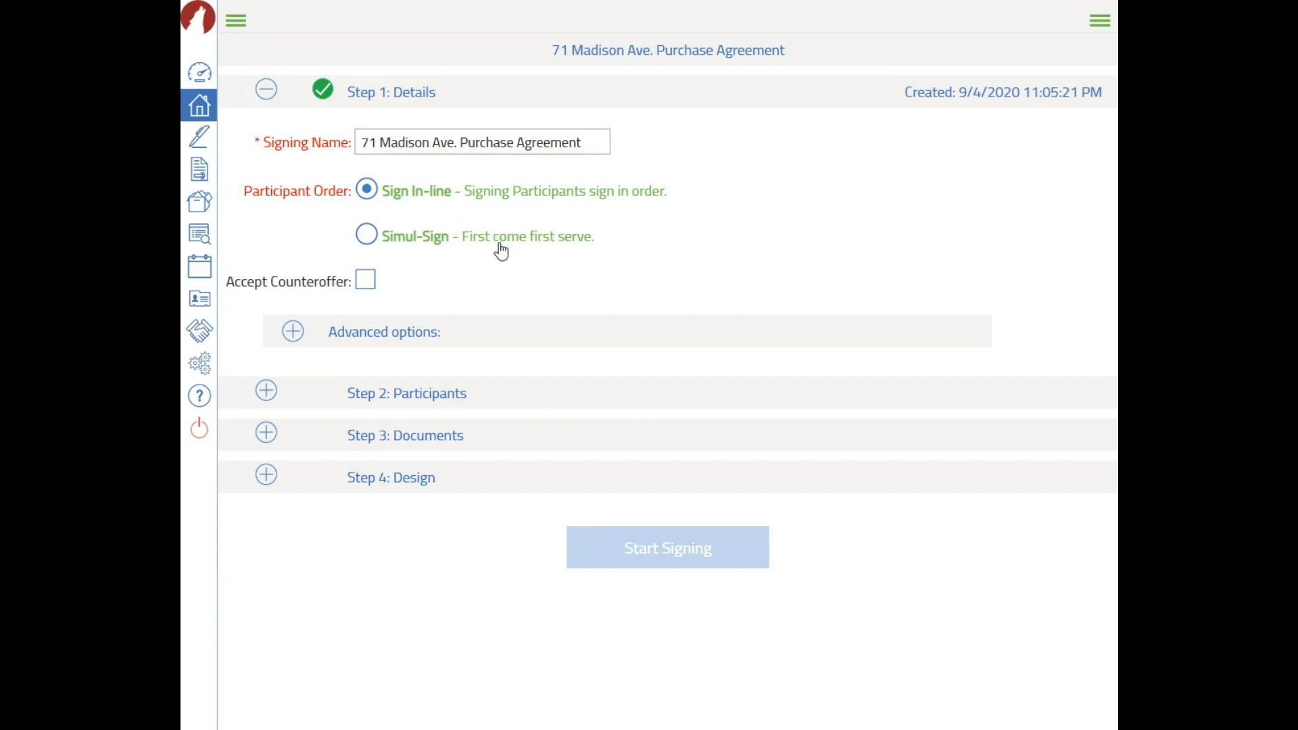
pyautogui.click(373, 240)
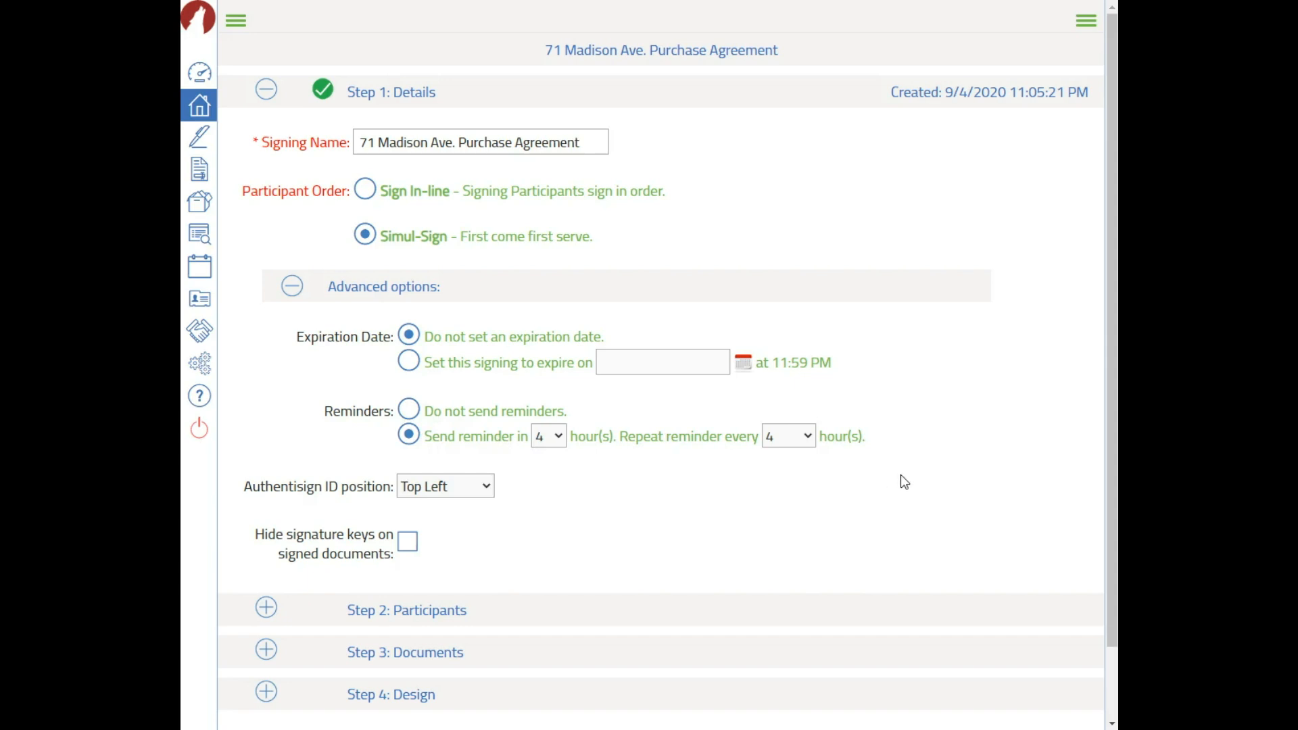
pyautogui.scroll(-1, 745, 472)
pyautogui.scroll(1, 318, 203)
pyautogui.click(266, 90)
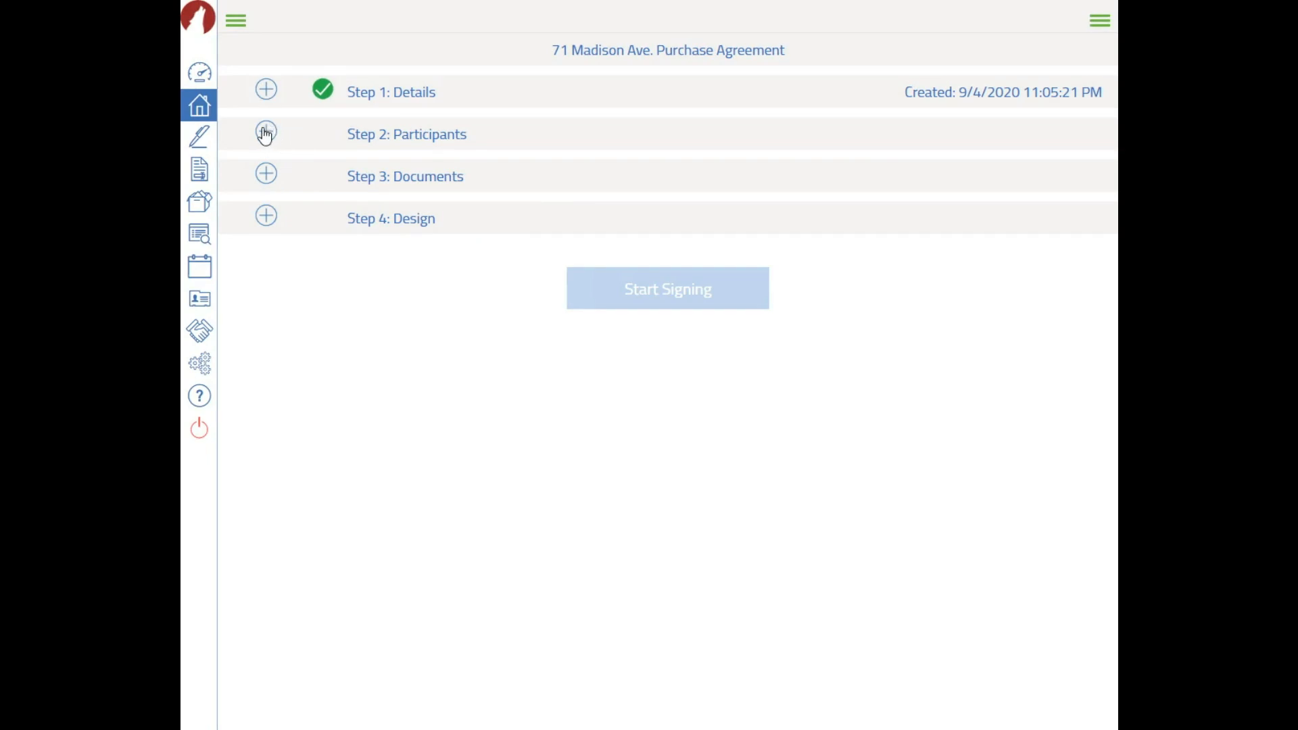
# Add the selling agent and buyer as Remote Signer participants, leaving the listing agent out
pyautogui.click(395, 134)
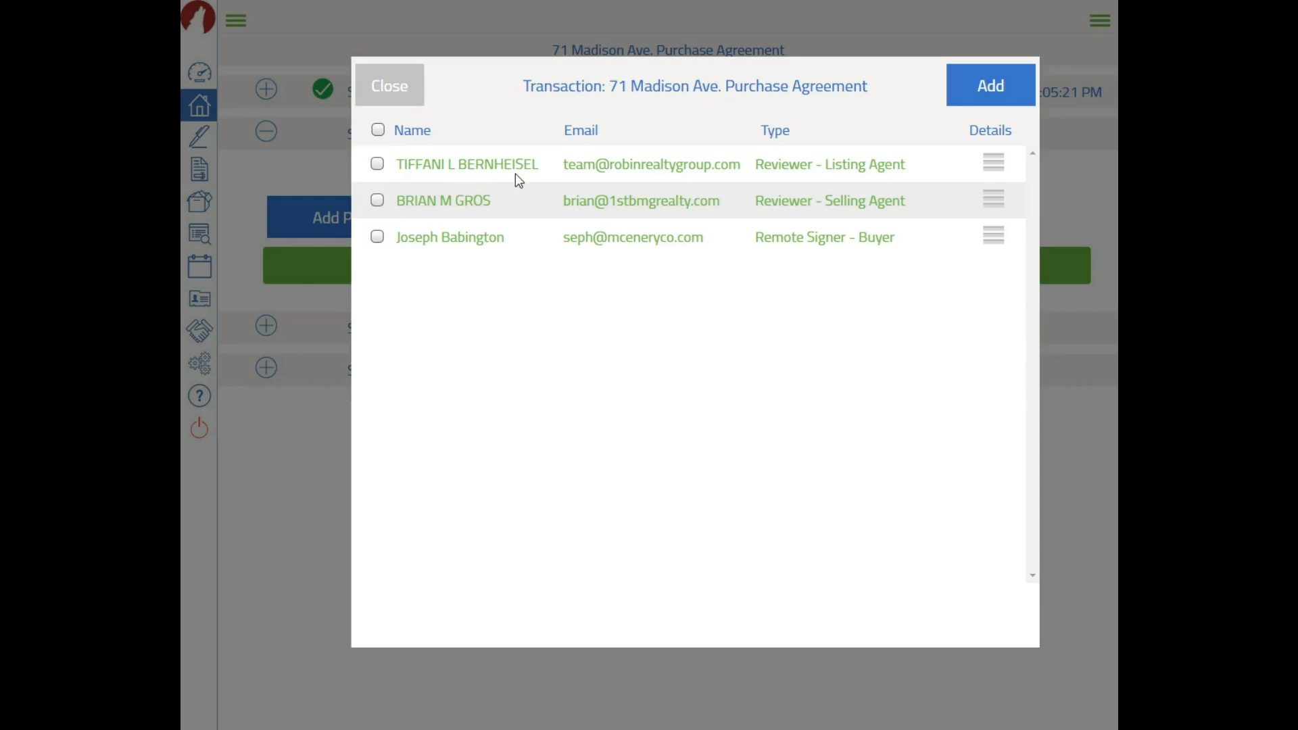
pyautogui.click(378, 237)
pyautogui.click(377, 200)
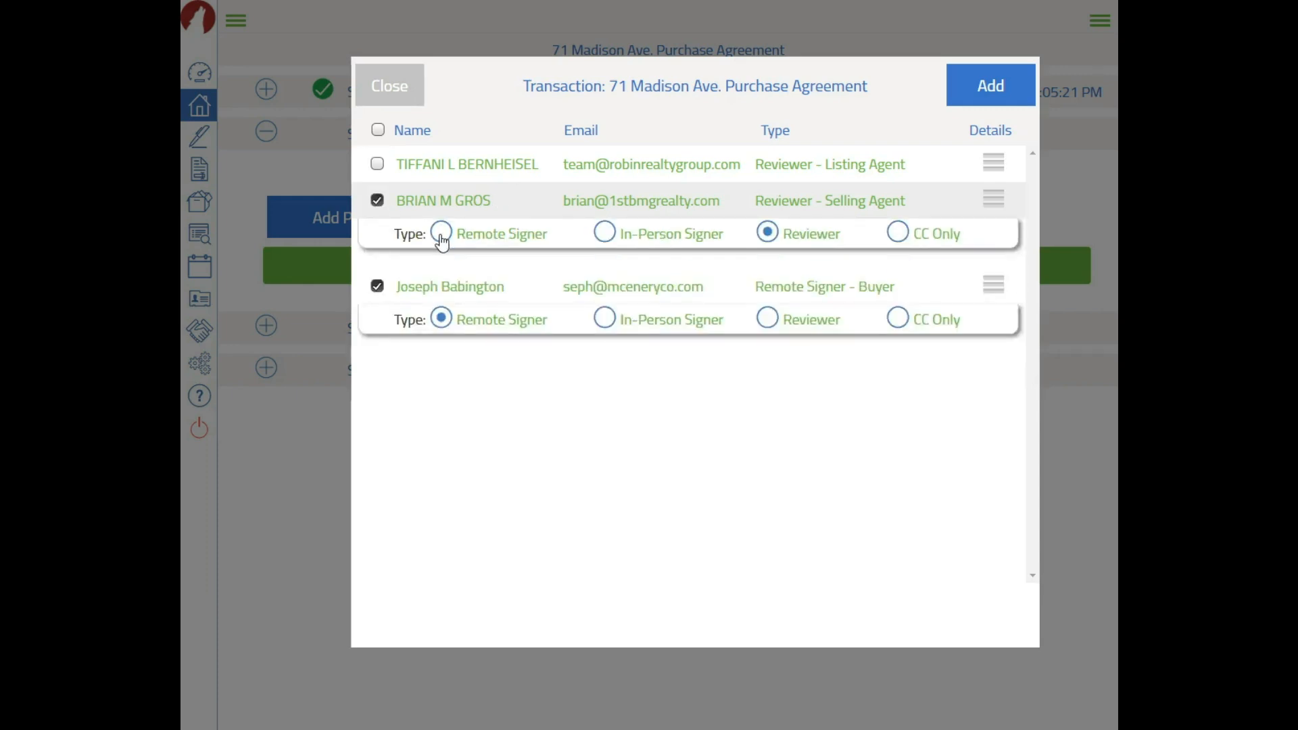
pyautogui.click(442, 237)
pyautogui.click(376, 166)
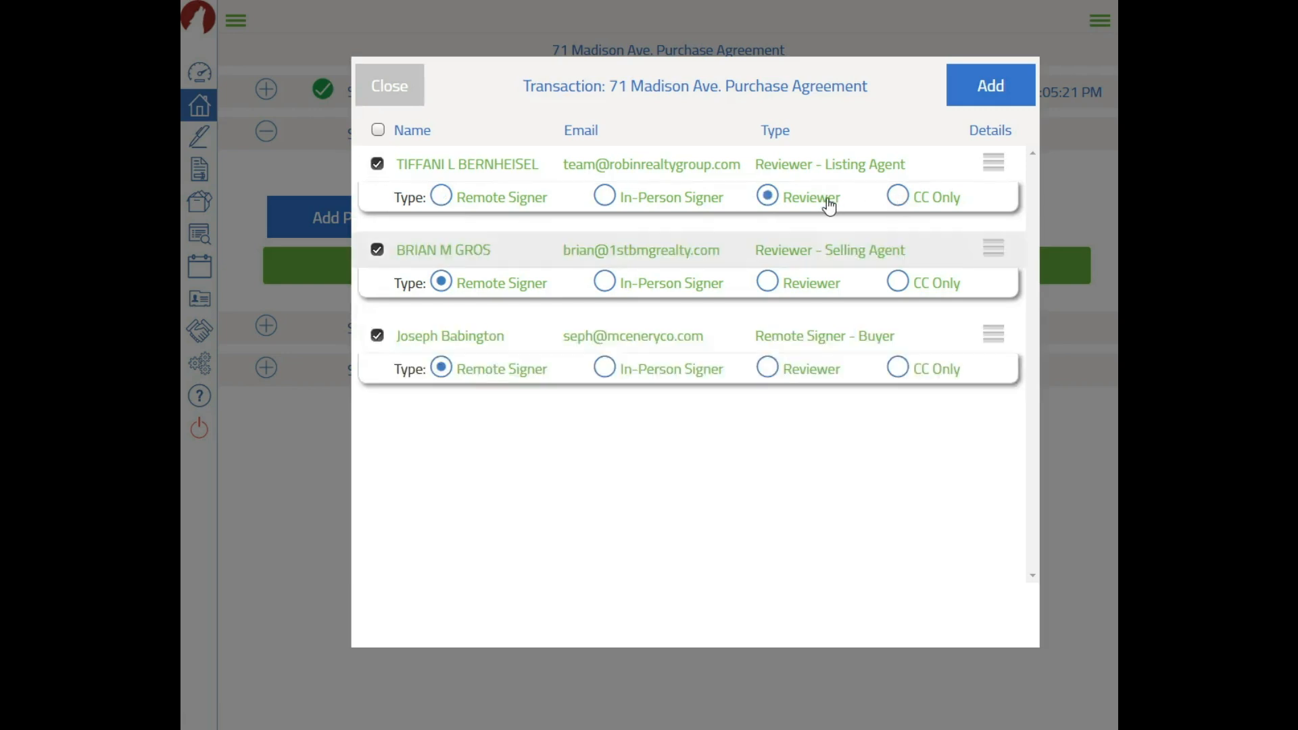
pyautogui.click(898, 197)
pyautogui.click(377, 165)
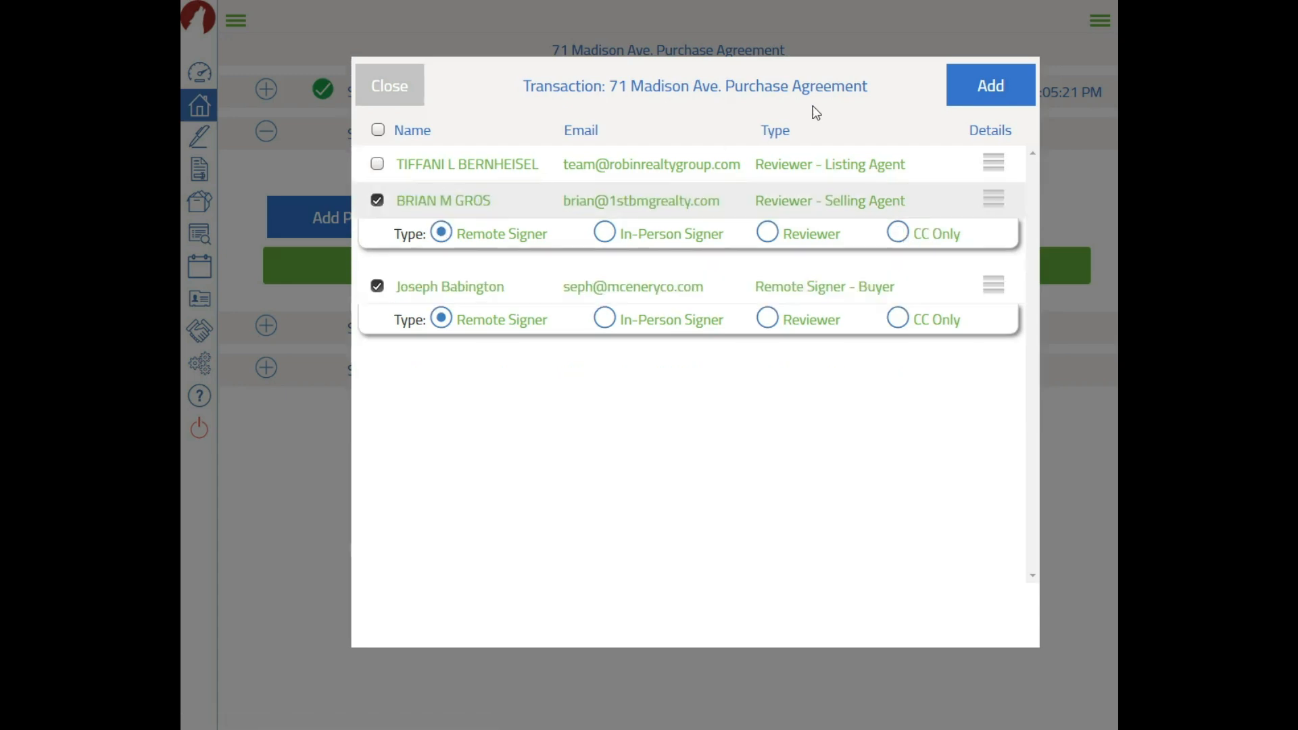
pyautogui.click(980, 100)
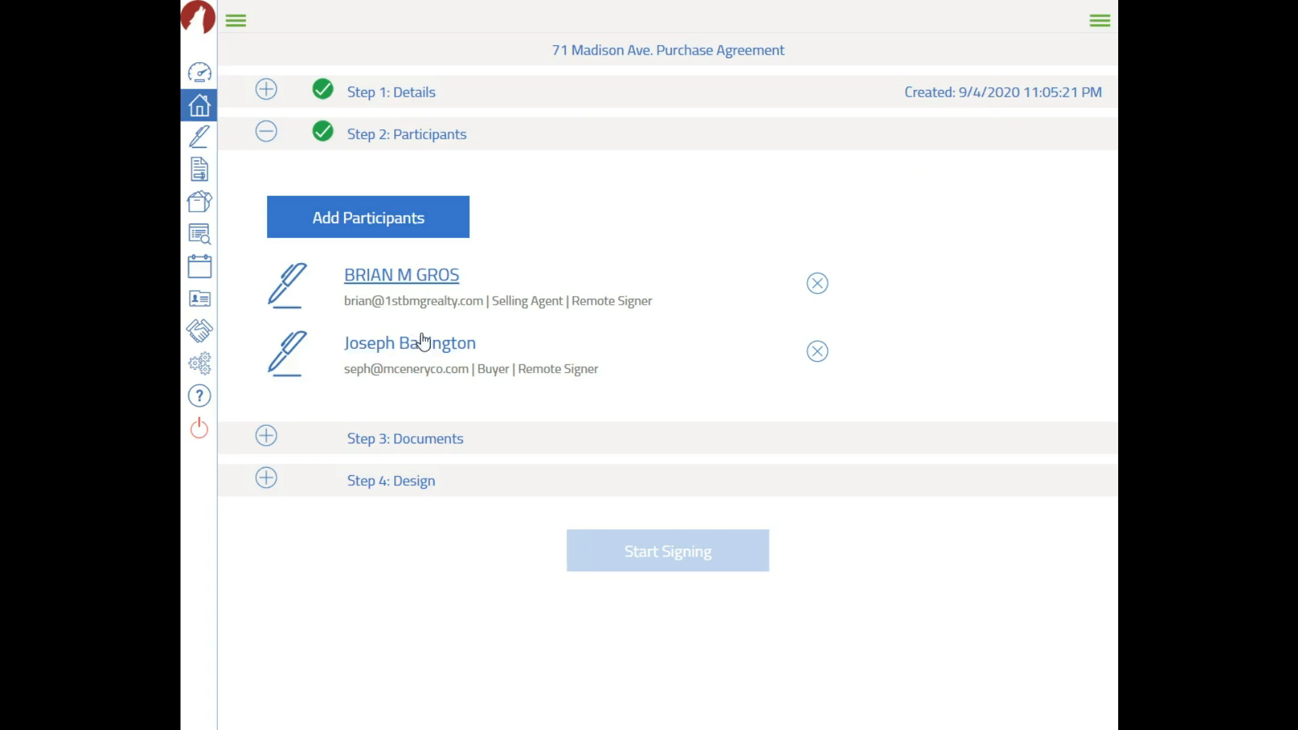
# Select Customer Information Form, Acknowledgment, List on Businesses, and Agreement to Buy or Sell, and add them
pyautogui.click(422, 444)
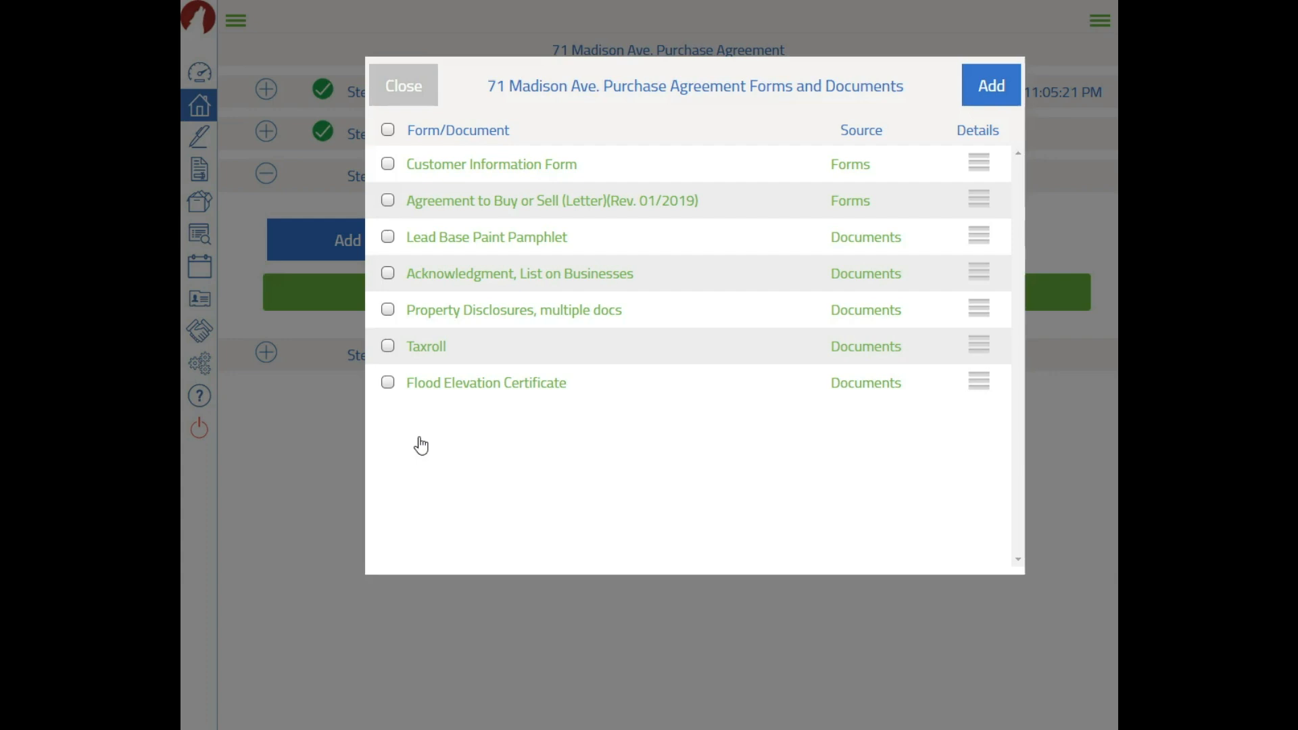
pyautogui.click(389, 164)
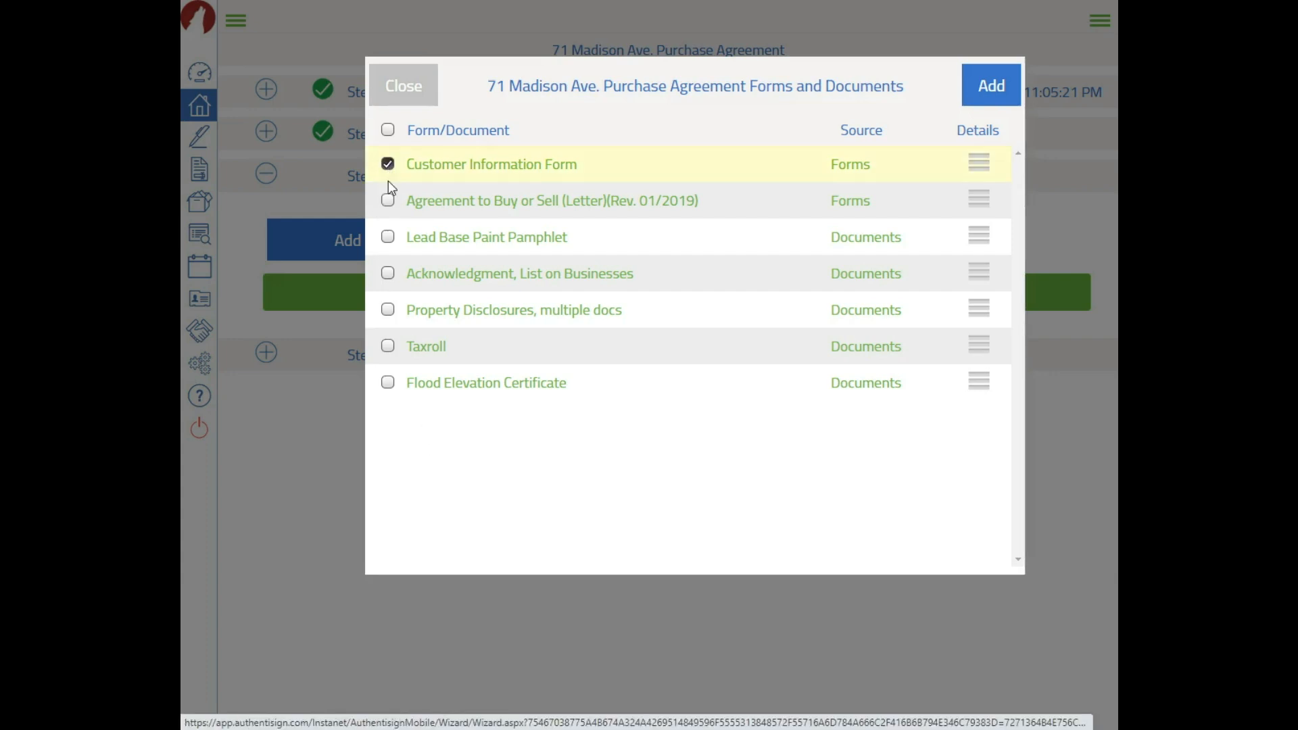
pyautogui.click(389, 275)
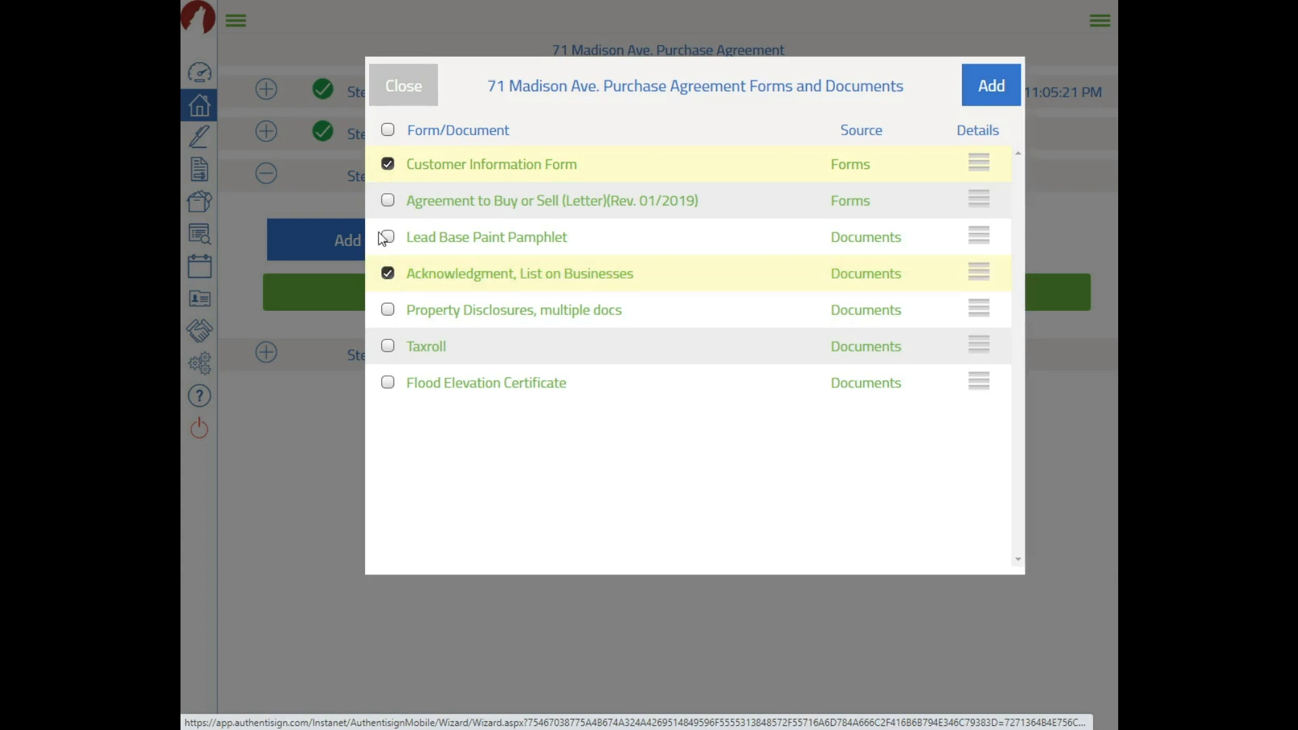
pyautogui.click(388, 201)
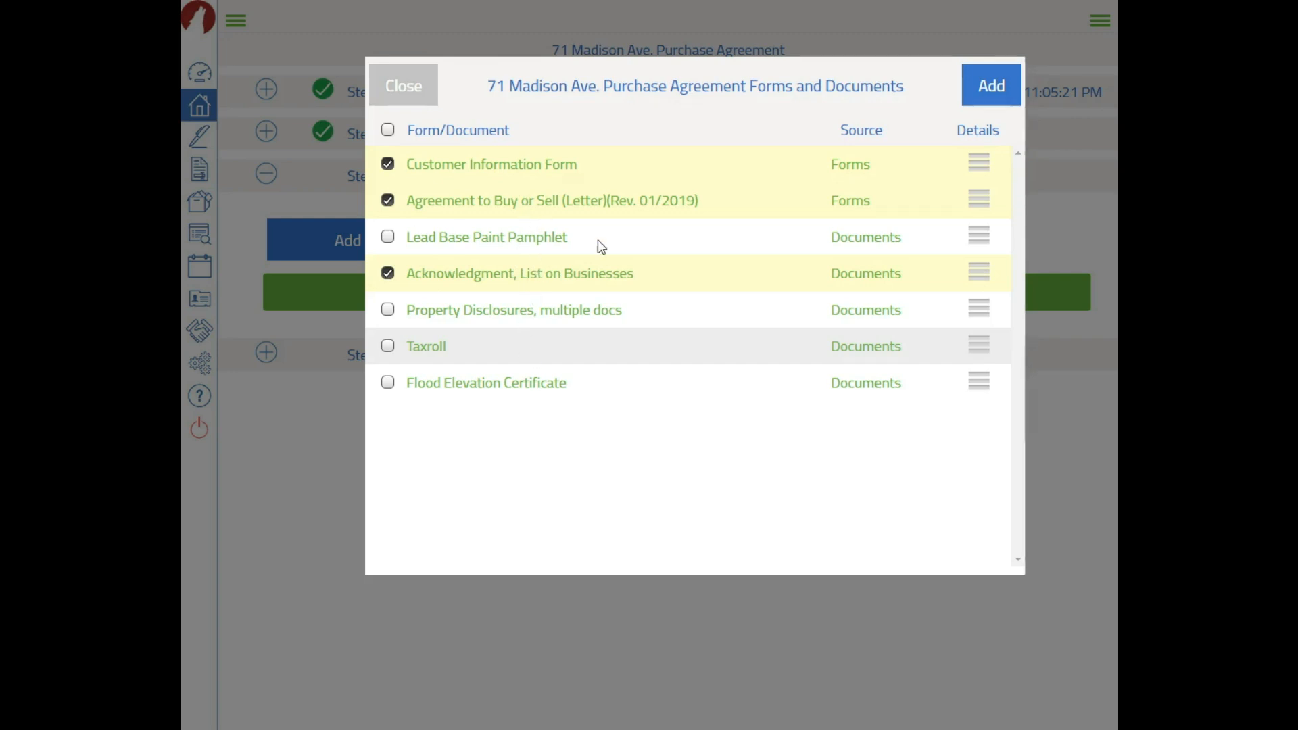
pyautogui.click(991, 88)
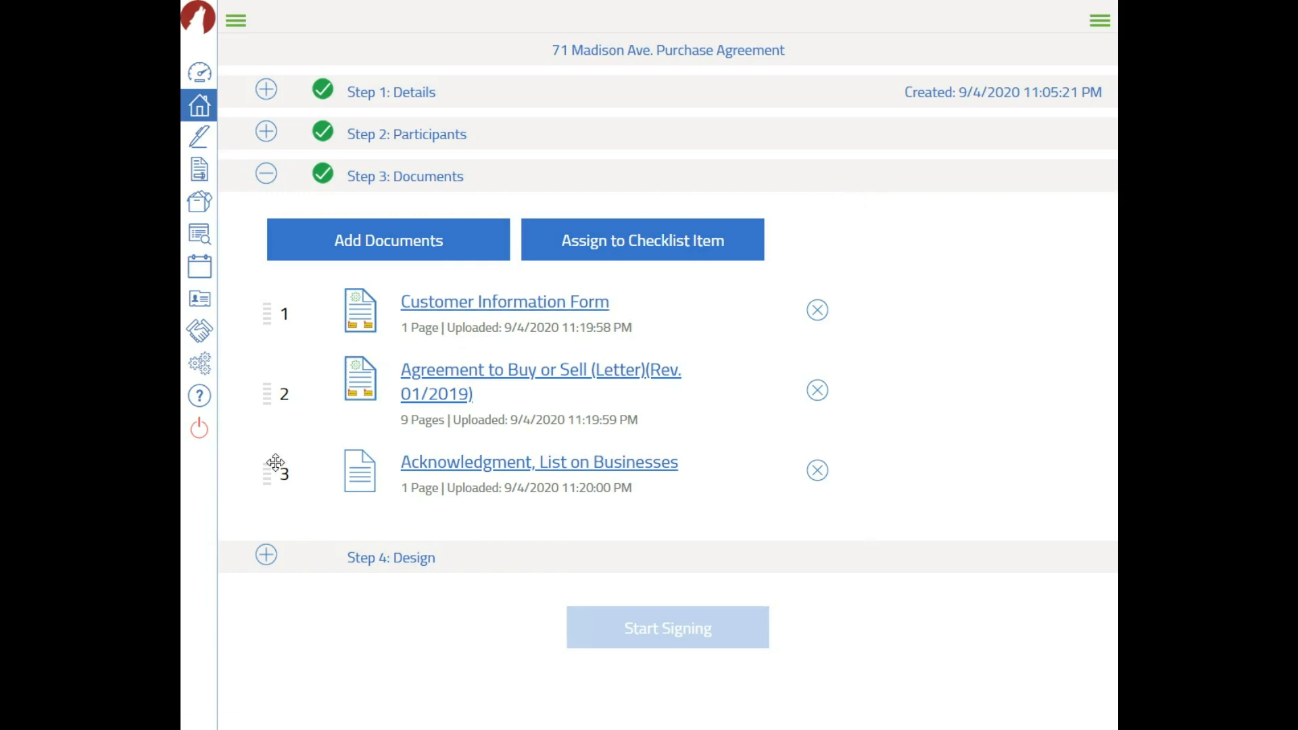
# Move Acknowledgment, List on Businesses into second place and go on to Step 4: Design
pyautogui.moveTo(266, 474); pyautogui.dragTo(266, 369)
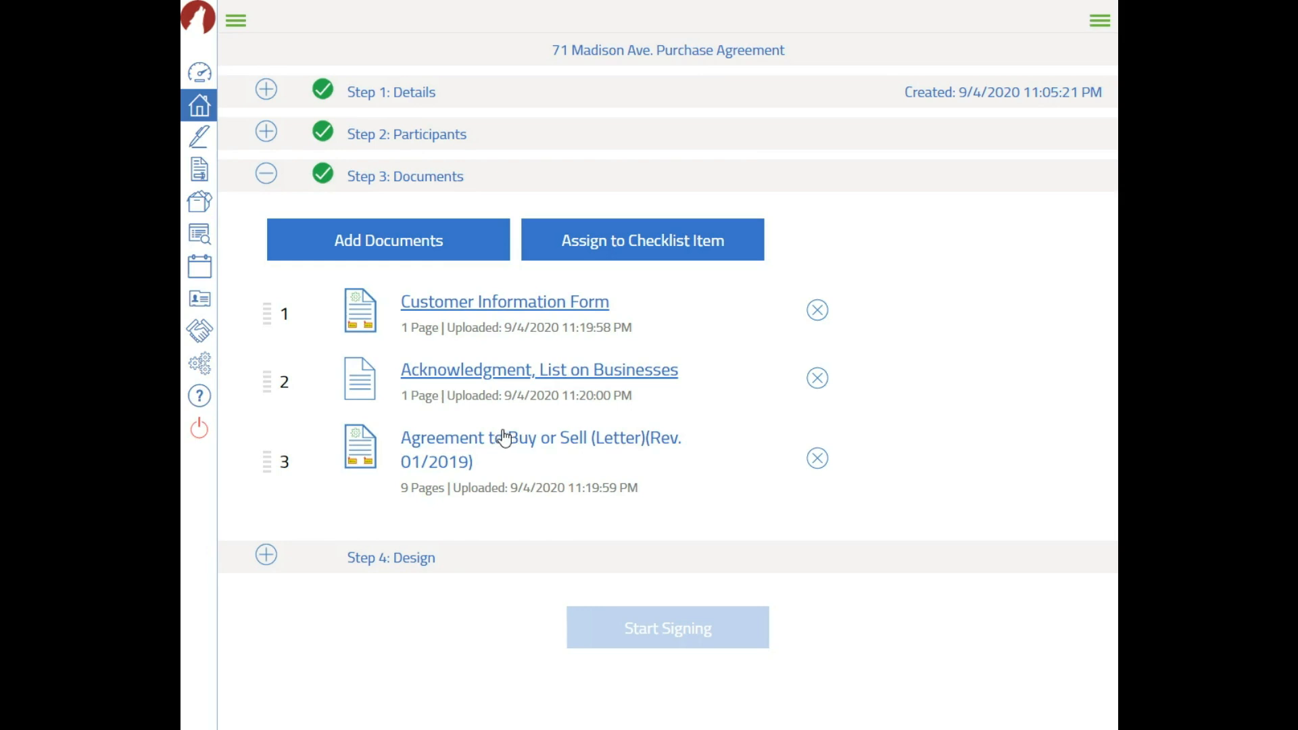
pyautogui.click(405, 560)
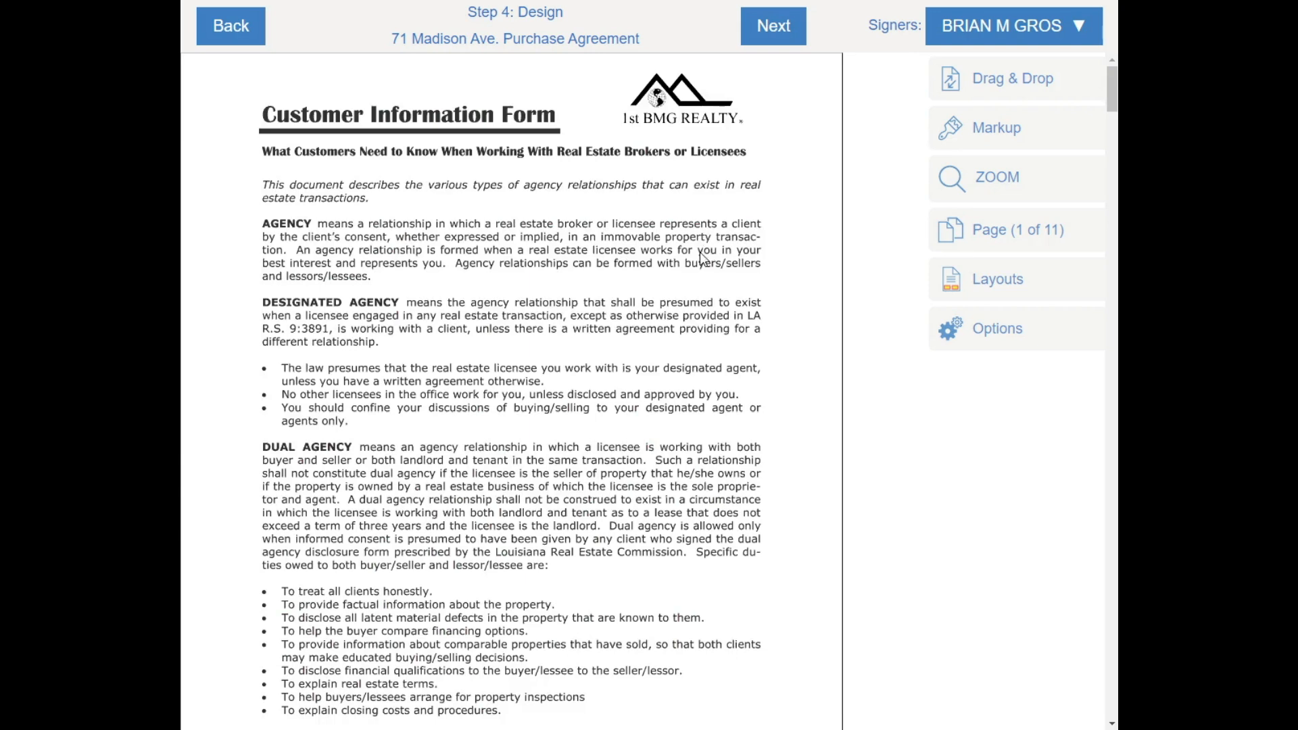
# Place a buyer Sign Here field with auto-date on the Sign line and a printed name on the Print line
pyautogui.scroll(-8, 703, 260)
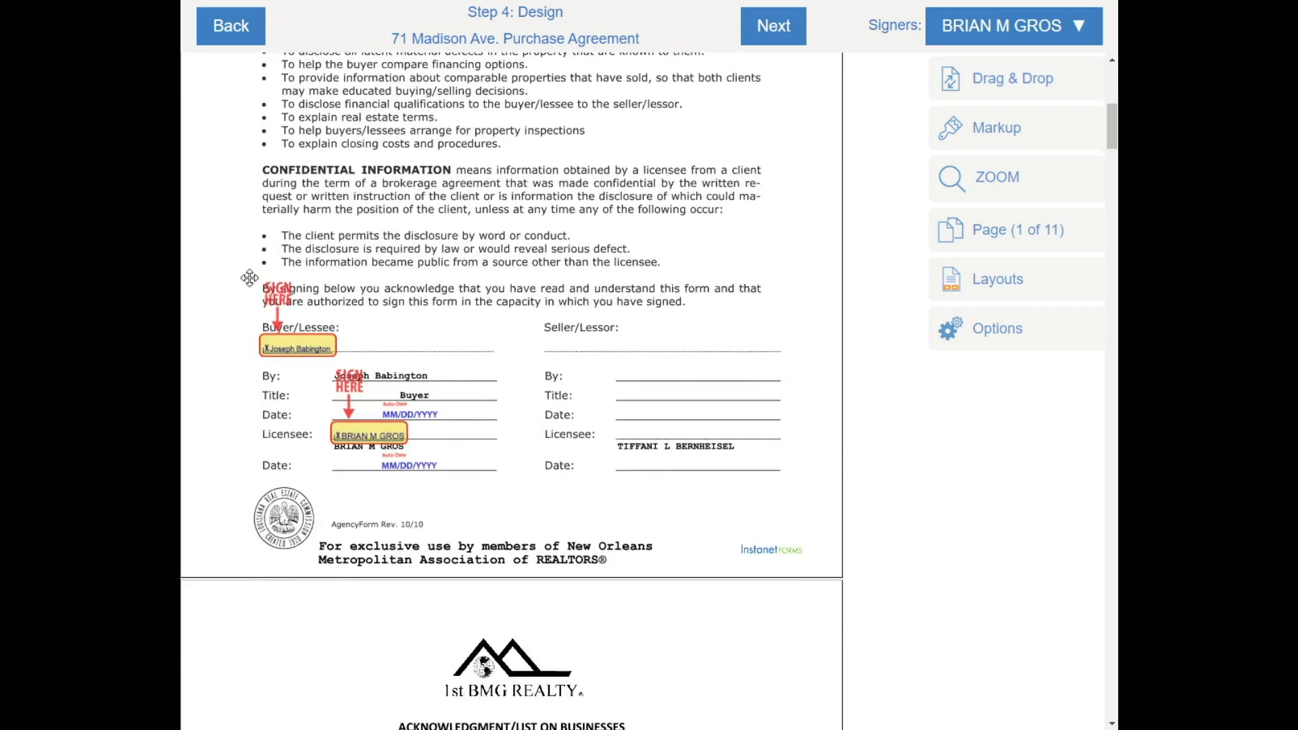
pyautogui.scroll(-10, 588, 423)
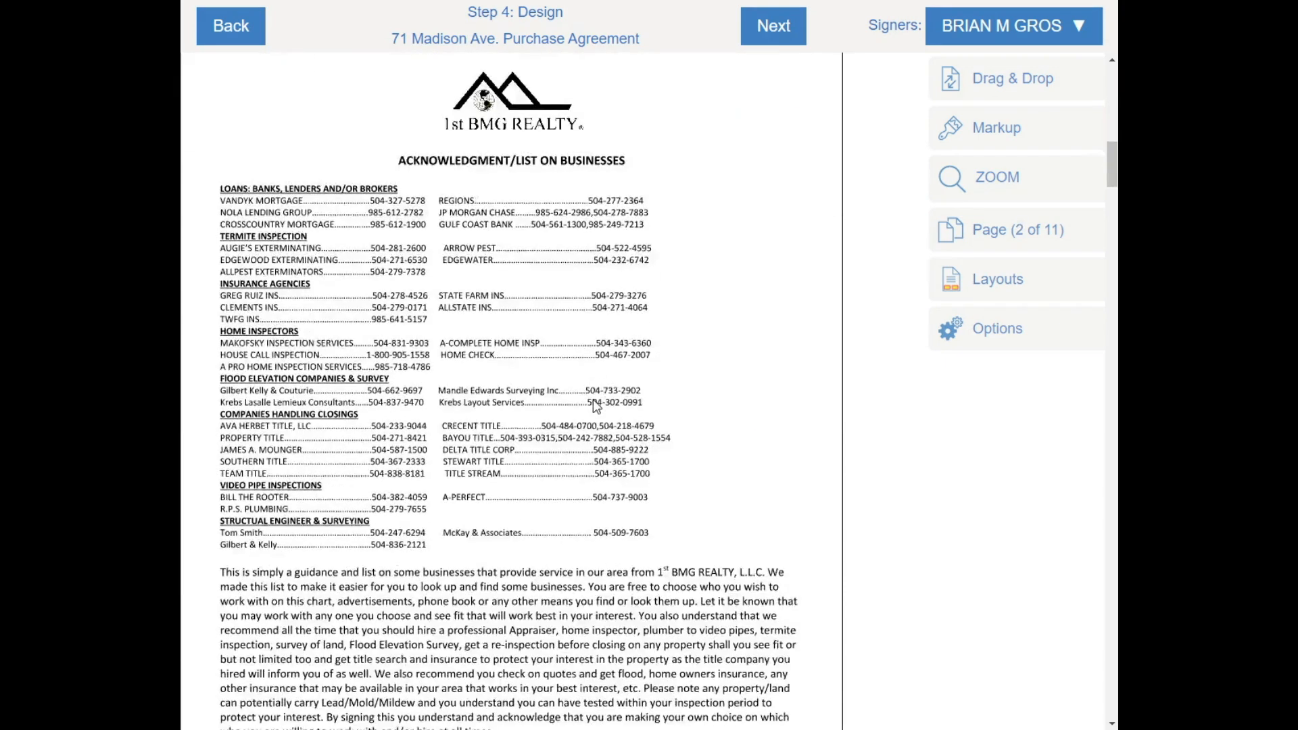
pyautogui.scroll(4, 541, 305)
pyautogui.scroll(-7, 522, 255)
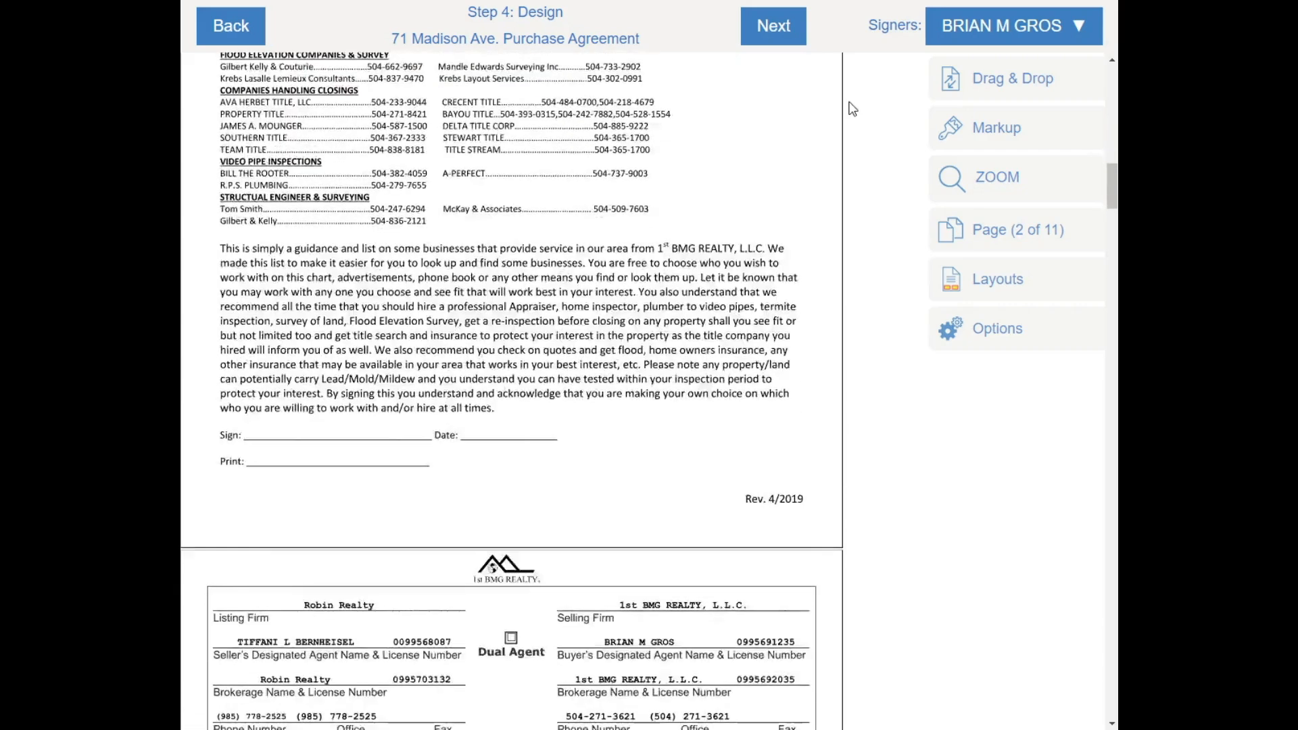
pyautogui.click(983, 25)
pyautogui.click(930, 105)
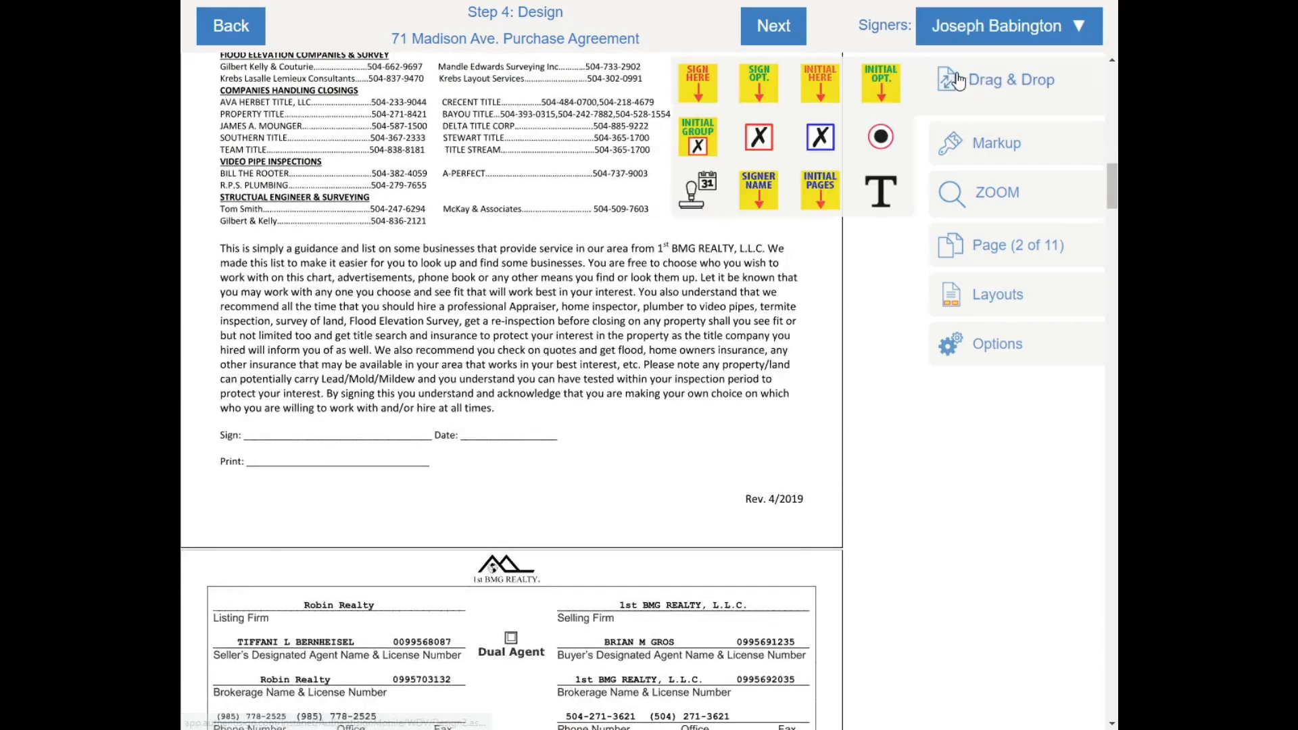
pyautogui.moveTo(708, 91)
pyautogui.mouseDown()
pyautogui.moveTo(443, 383)
pyautogui.moveTo(290, 372)
pyautogui.moveTo(345, 353)
pyautogui.mouseUp()
pyautogui.rightClick(384, 406)
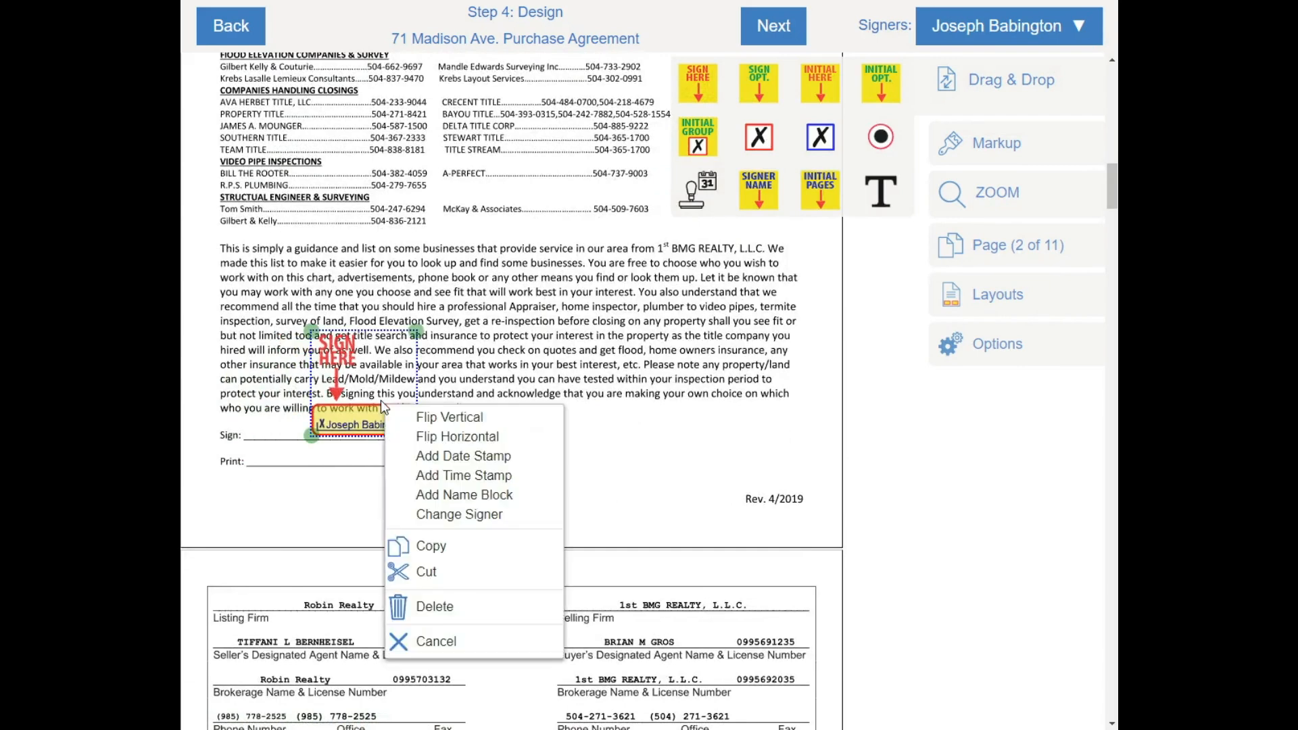
pyautogui.click(424, 457)
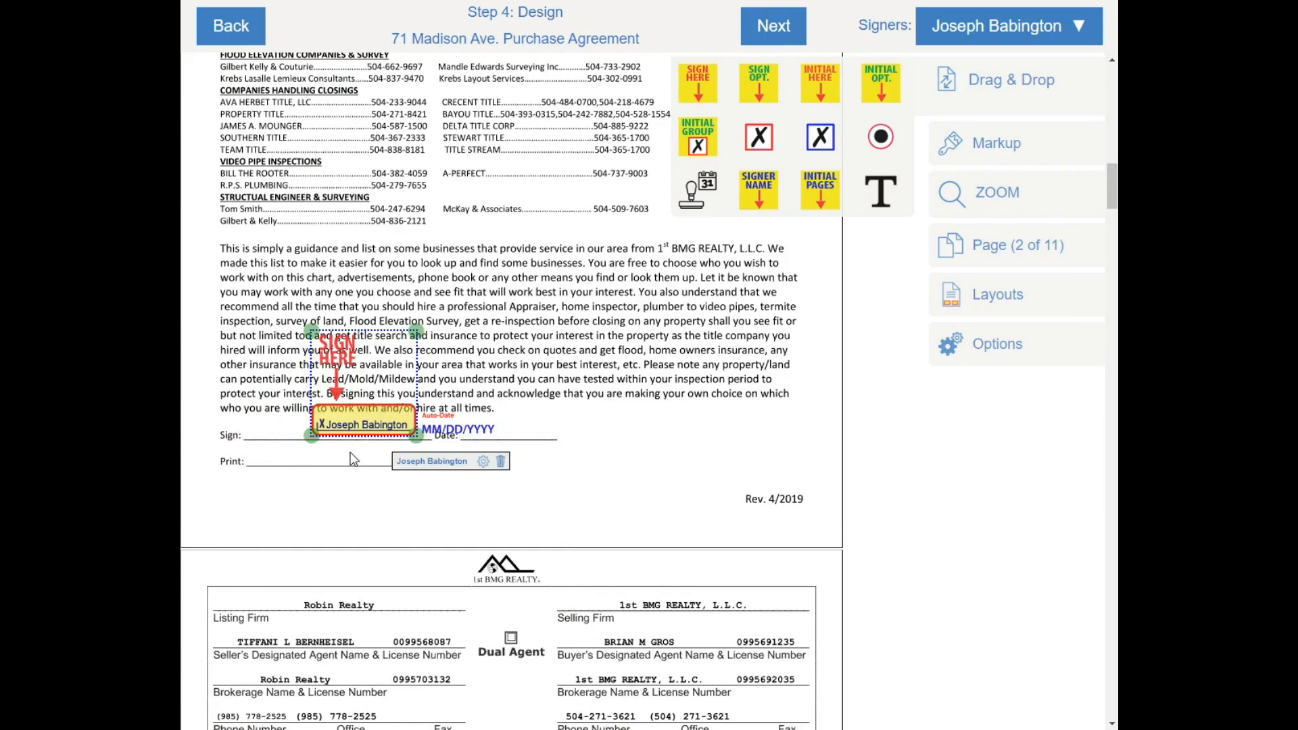
pyautogui.rightClick(352, 401)
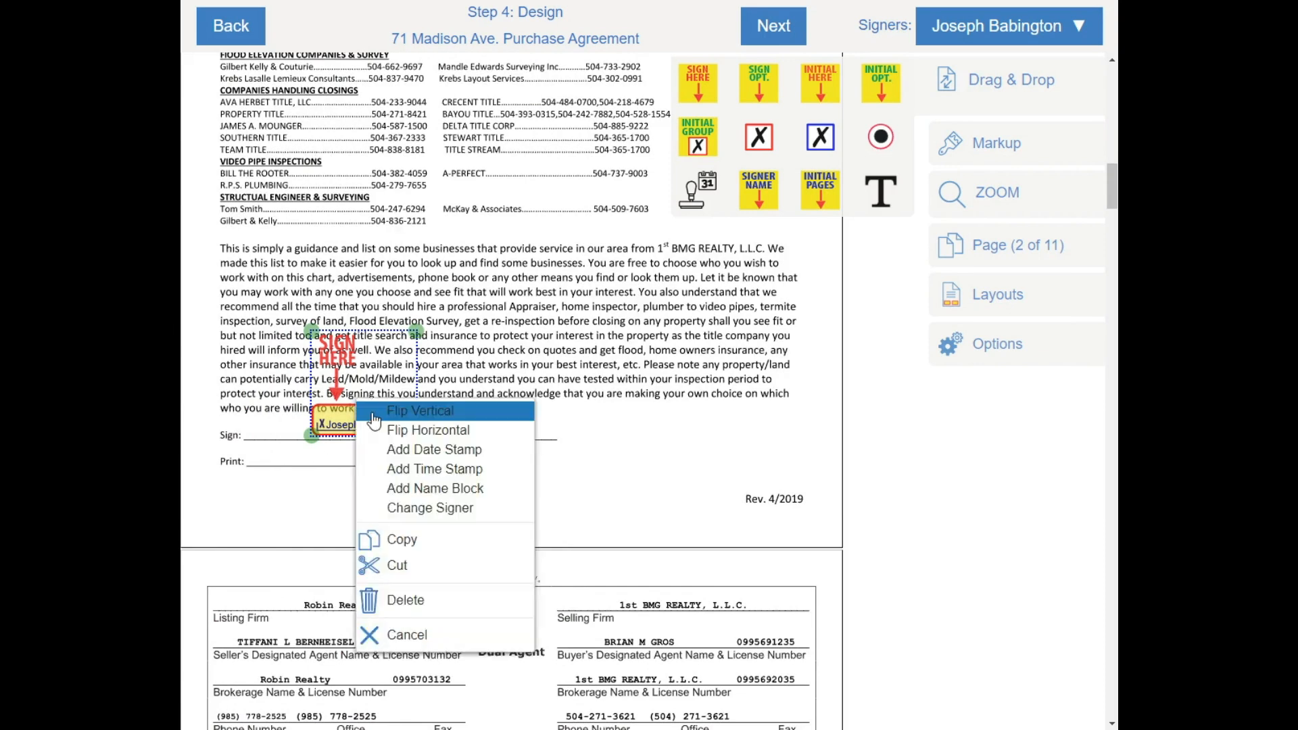
pyautogui.click(445, 490)
pyautogui.moveTo(757, 198); pyautogui.dragTo(296, 472)
pyautogui.click(639, 349)
# Add buyer auto-date and time stamps from the initials box and move them onto the Delivered line
pyautogui.scroll(-8, 644, 350)
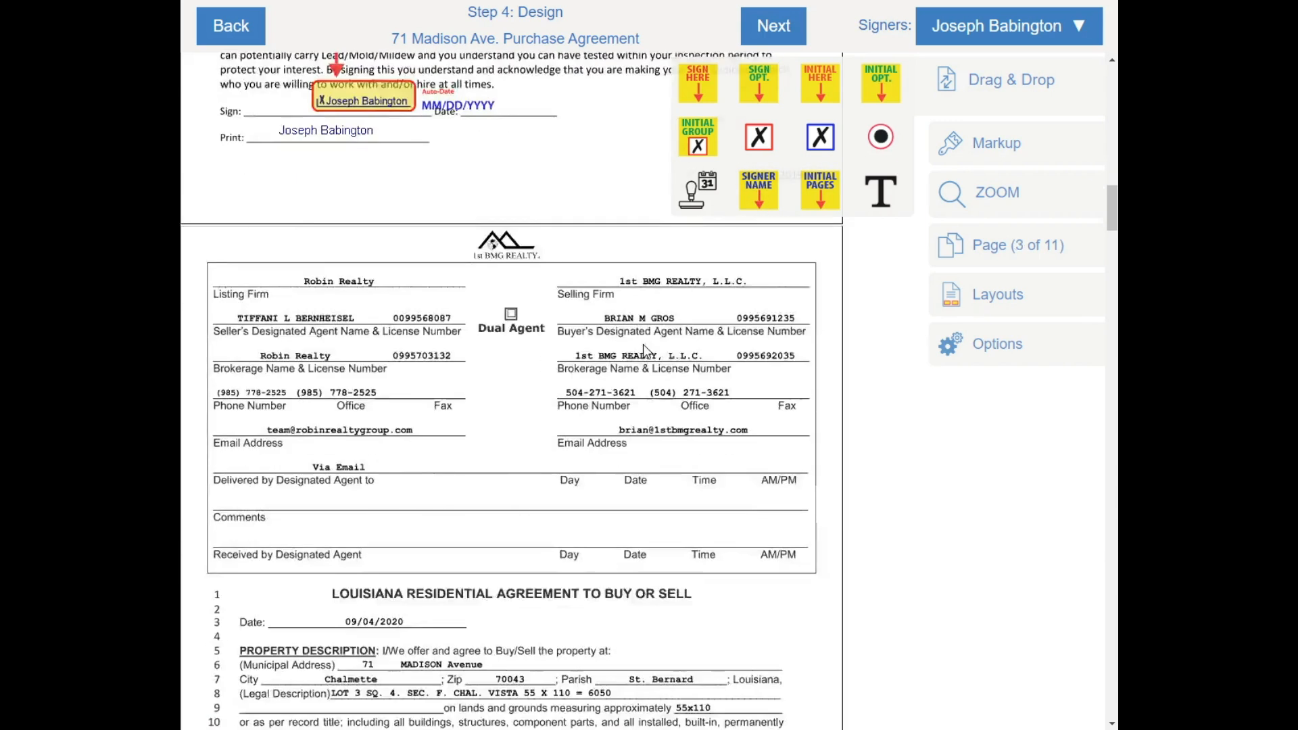
pyautogui.scroll(1, 348, 270)
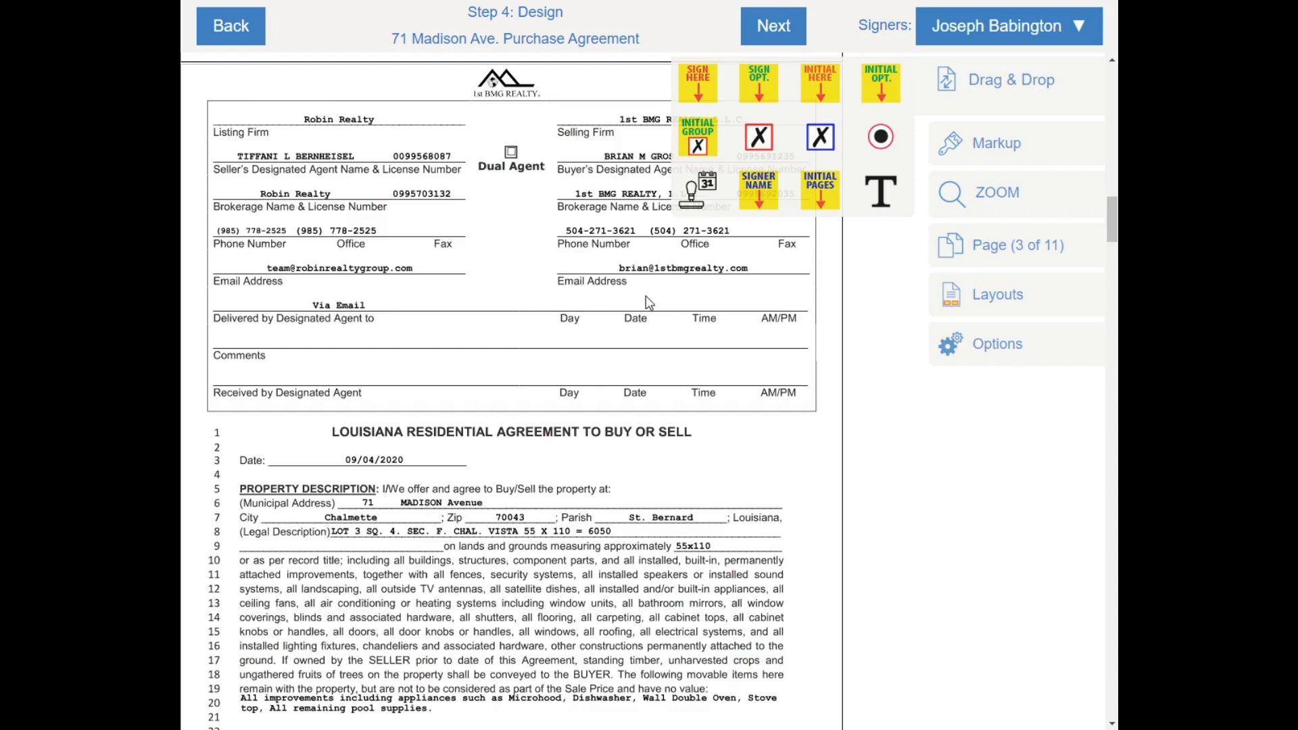
pyautogui.scroll(-3, 647, 299)
pyautogui.scroll(2, 647, 299)
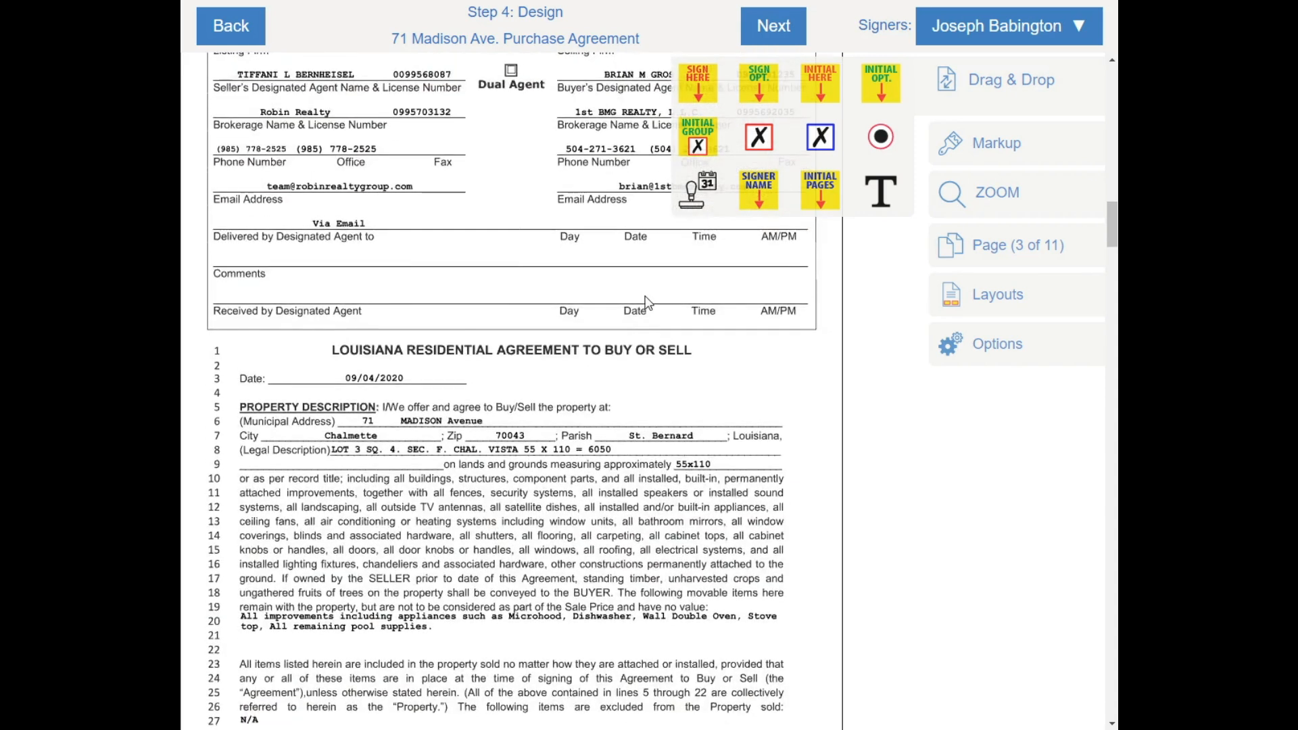
pyautogui.scroll(-1, 646, 302)
pyautogui.scroll(1, 609, 233)
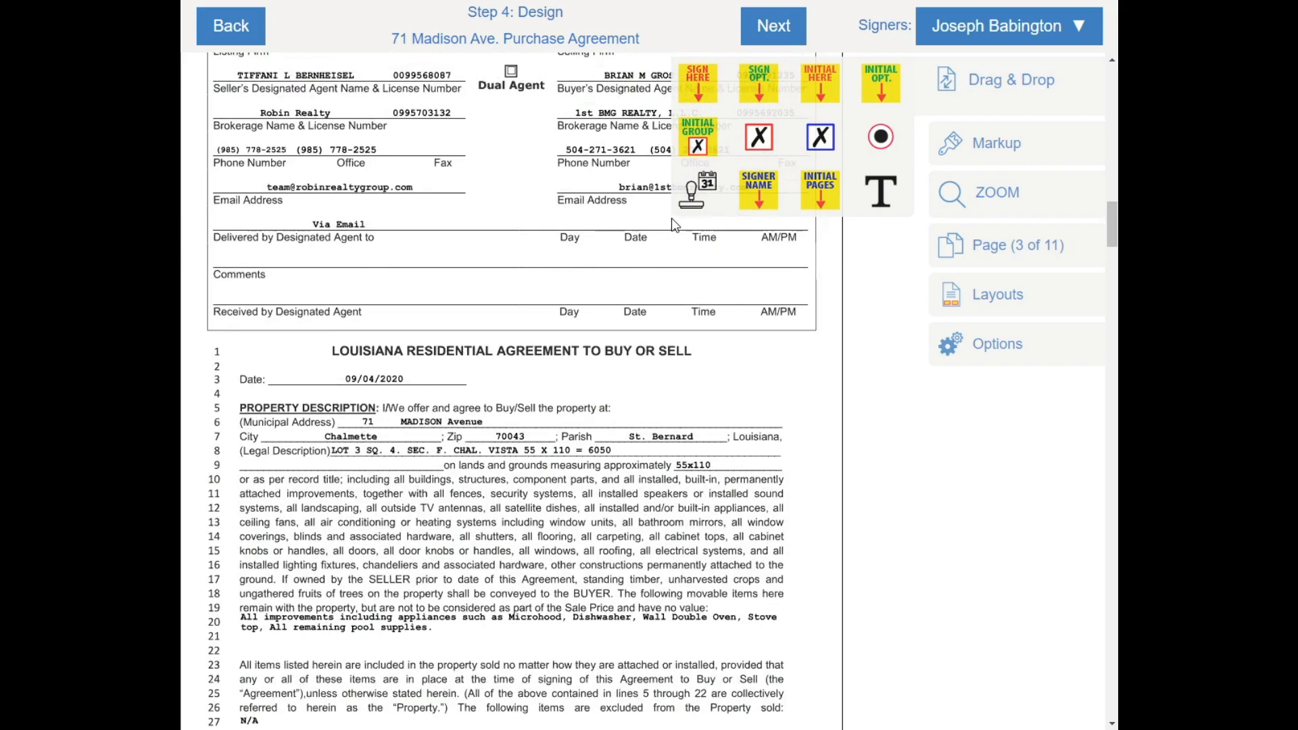
pyautogui.scroll(-2, 473, 233)
pyautogui.scroll(1, 508, 248)
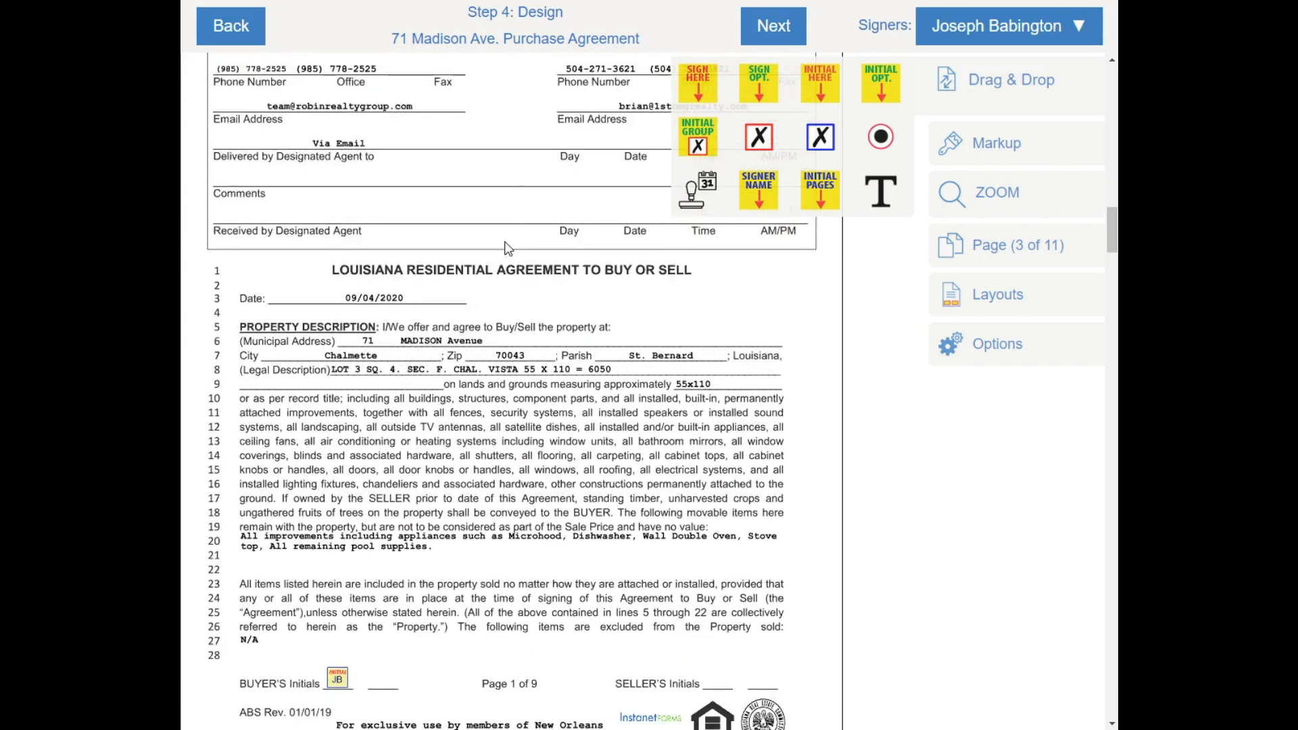
pyautogui.scroll(-1, 507, 252)
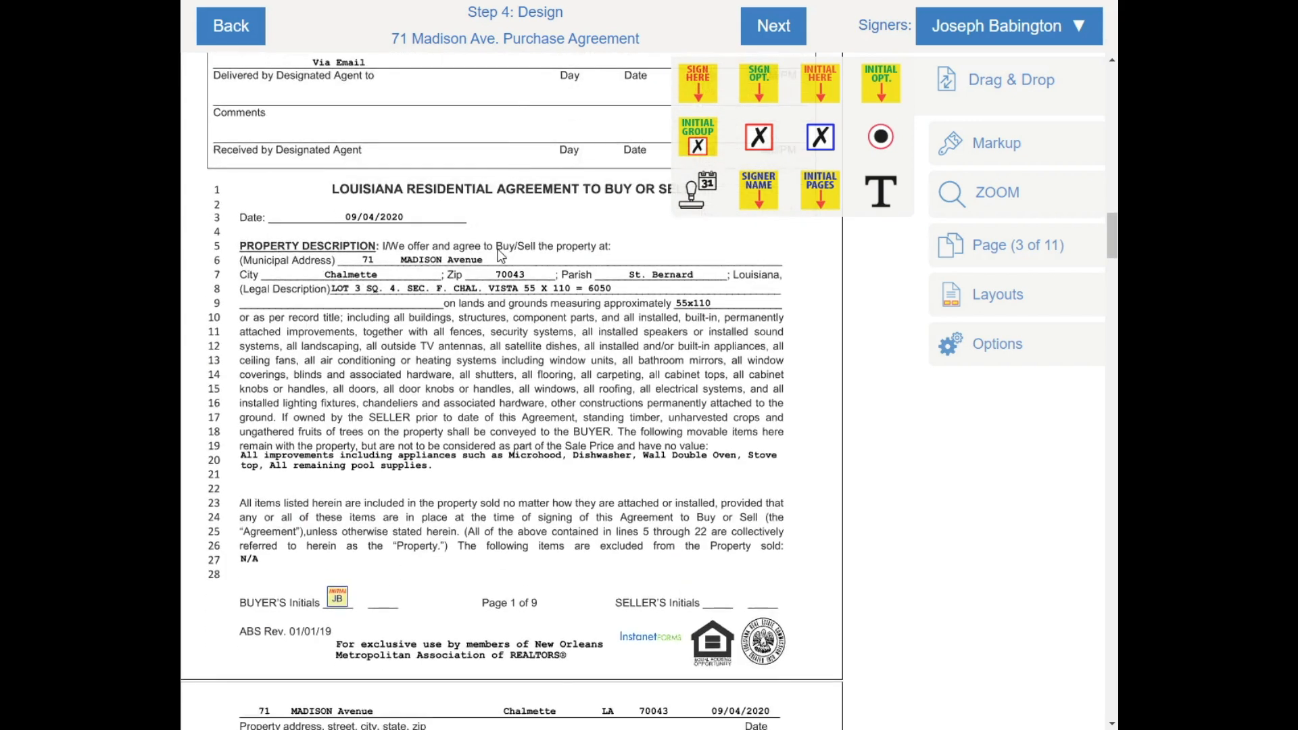
pyautogui.rightClick(339, 601)
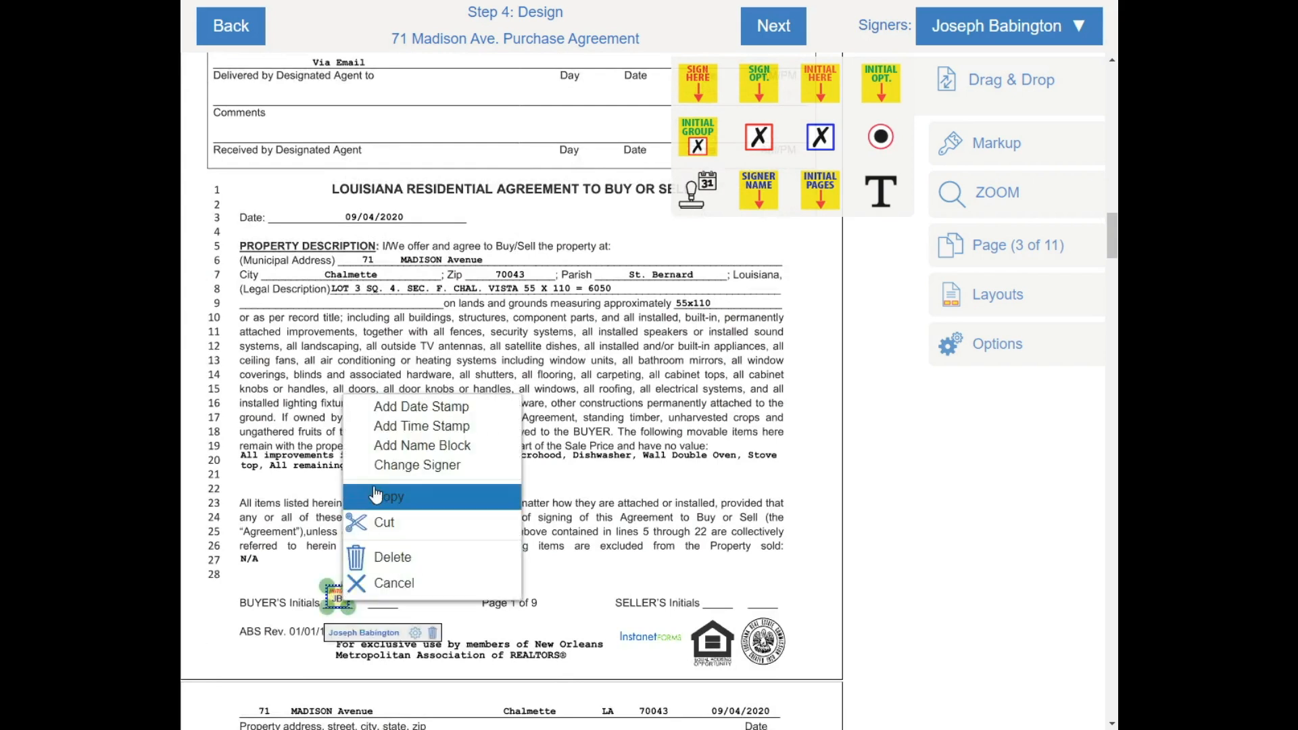
pyautogui.click(410, 408)
pyautogui.rightClick(336, 605)
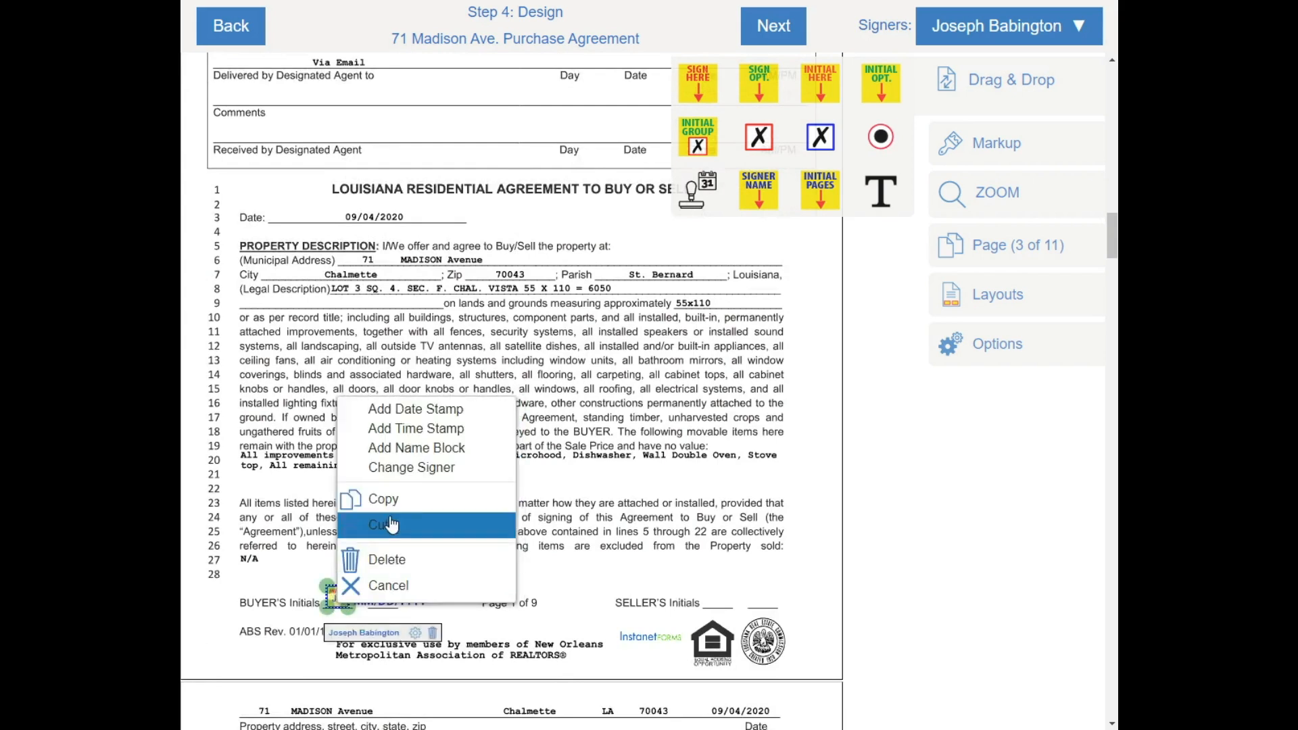
pyautogui.click(412, 429)
pyautogui.moveTo(379, 606); pyautogui.dragTo(510, 66)
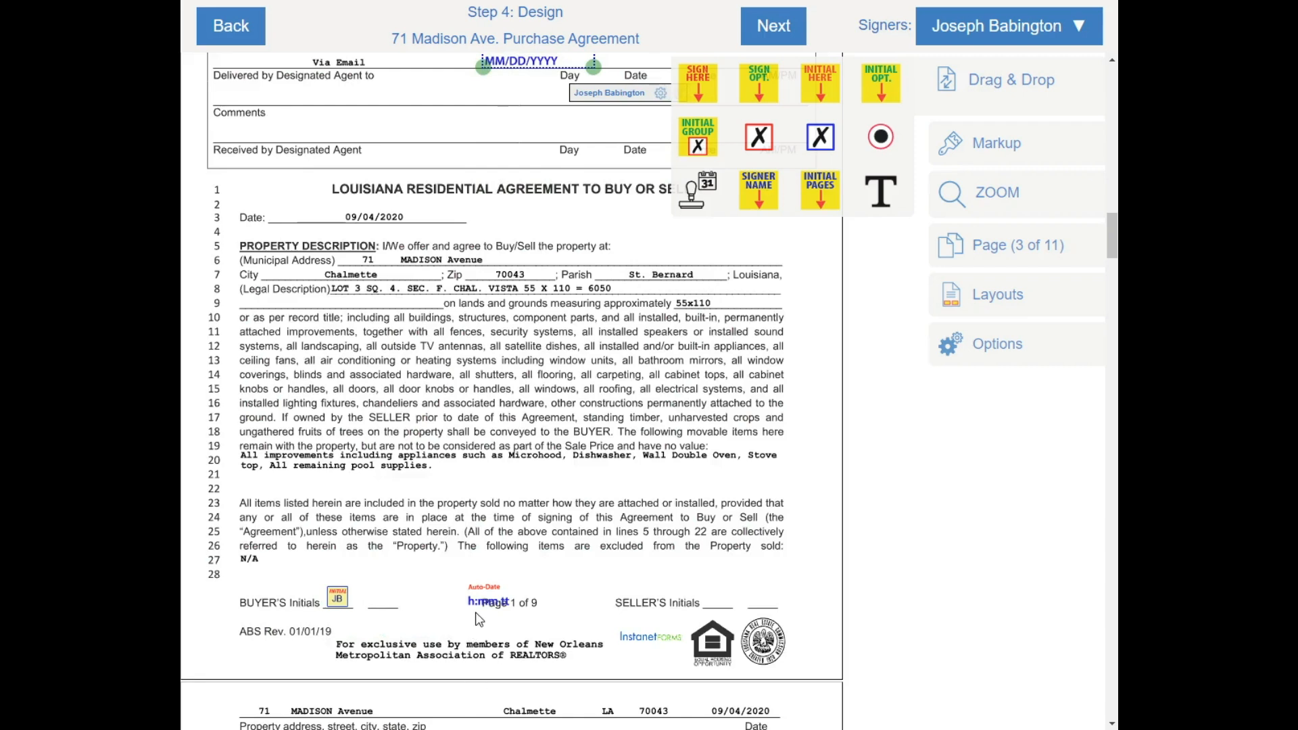
pyautogui.moveTo(485, 602); pyautogui.dragTo(623, 60)
pyautogui.scroll(1, 613, 214)
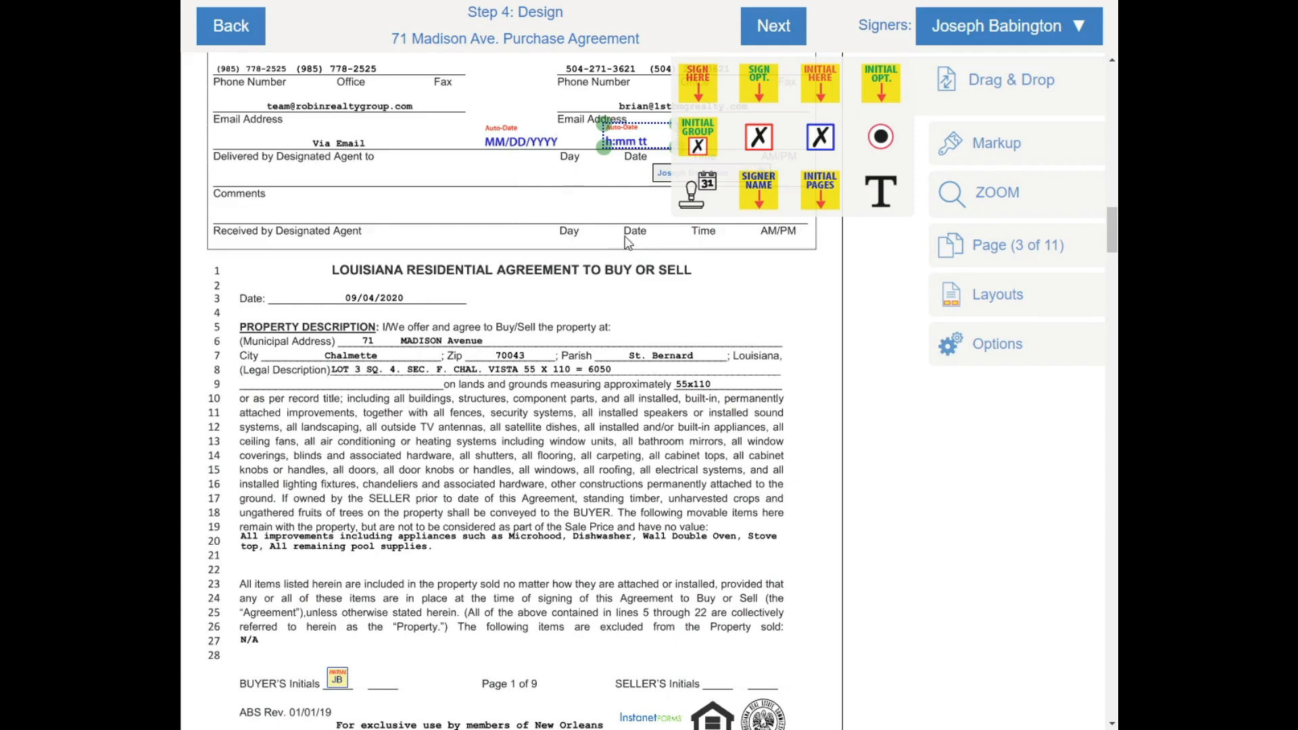
# Delete the stray buyer signature field in the Deposit Held by Third Party box, then scroll to page 11
pyautogui.scroll(-12, 681, 367)
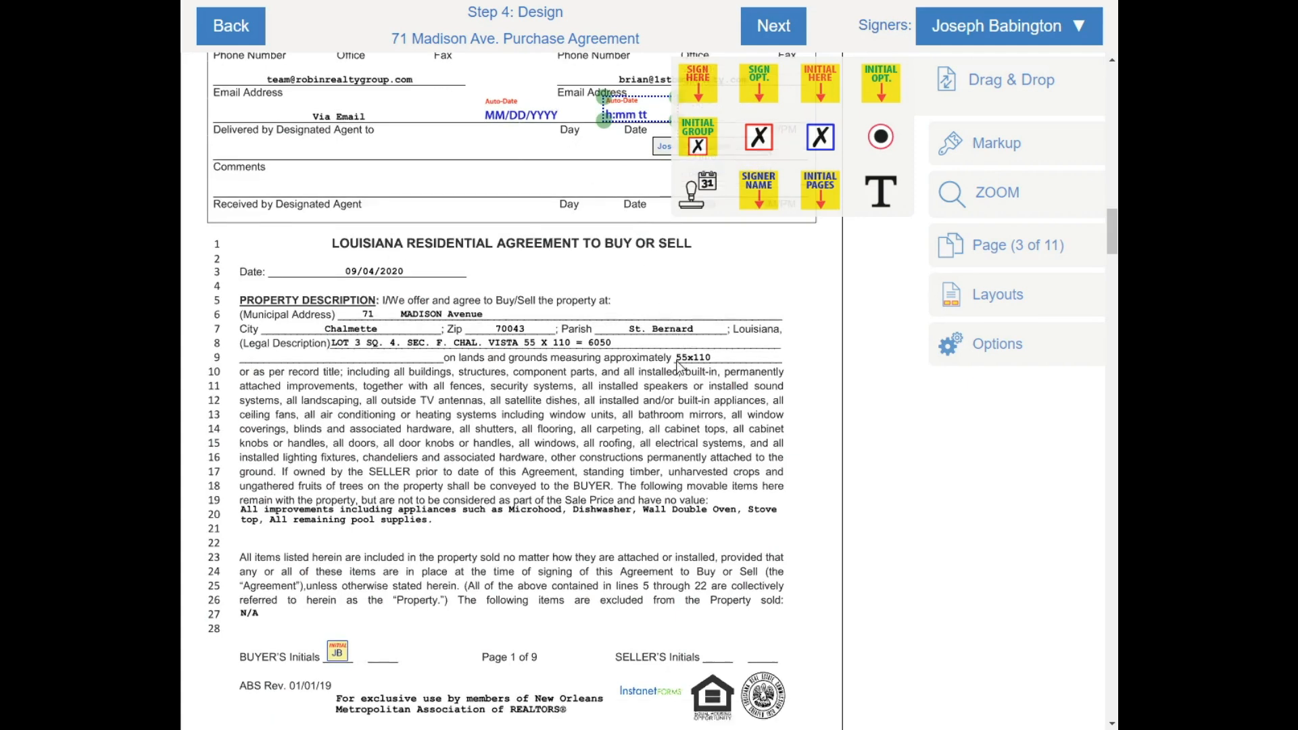
pyautogui.scroll(-10, 516, 384)
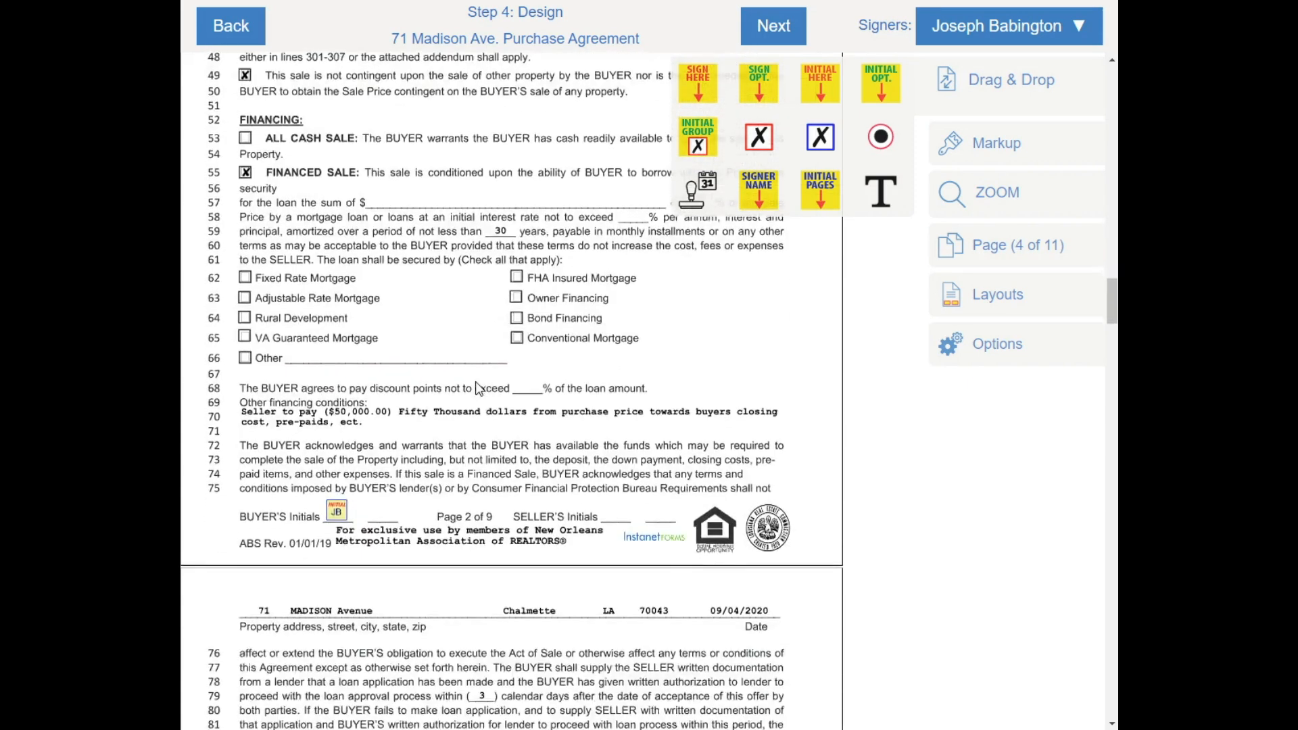
pyautogui.scroll(-5, 412, 386)
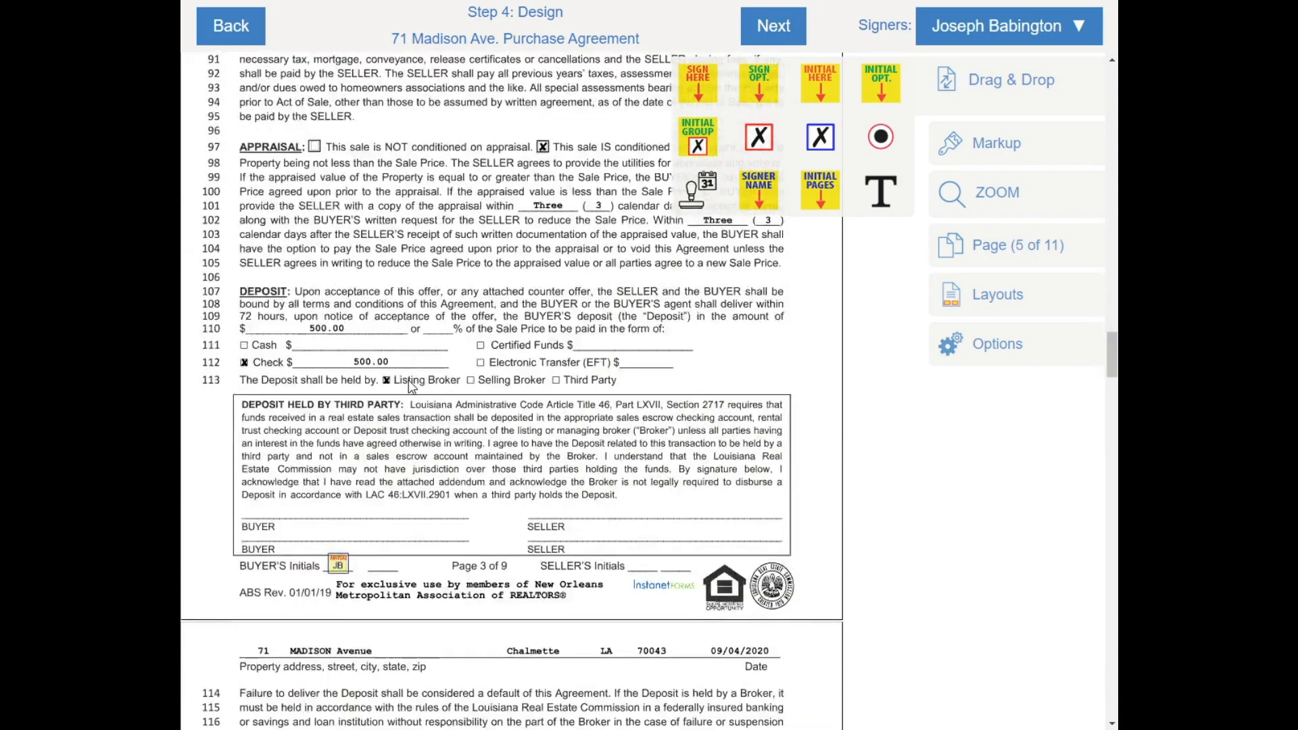
pyautogui.scroll(5, 380, 221)
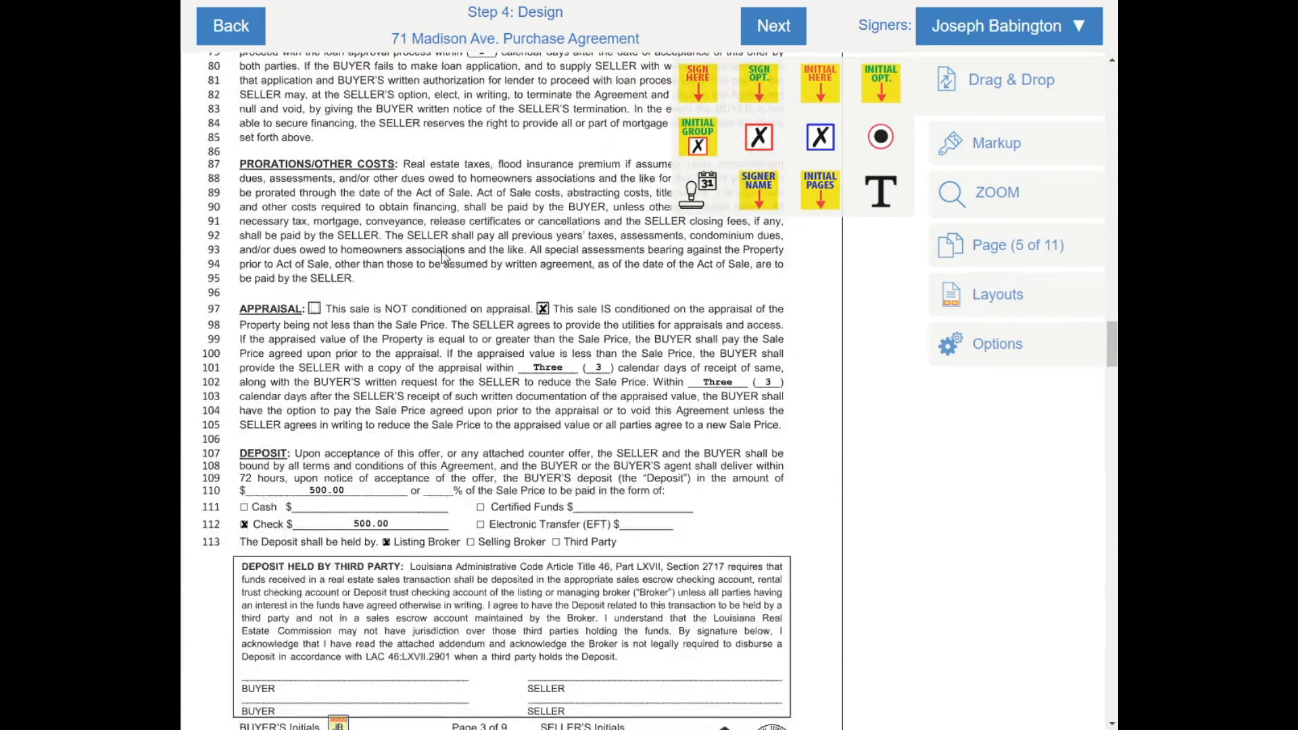
pyautogui.scroll(1, 434, 365)
pyautogui.scroll(-3, 406, 473)
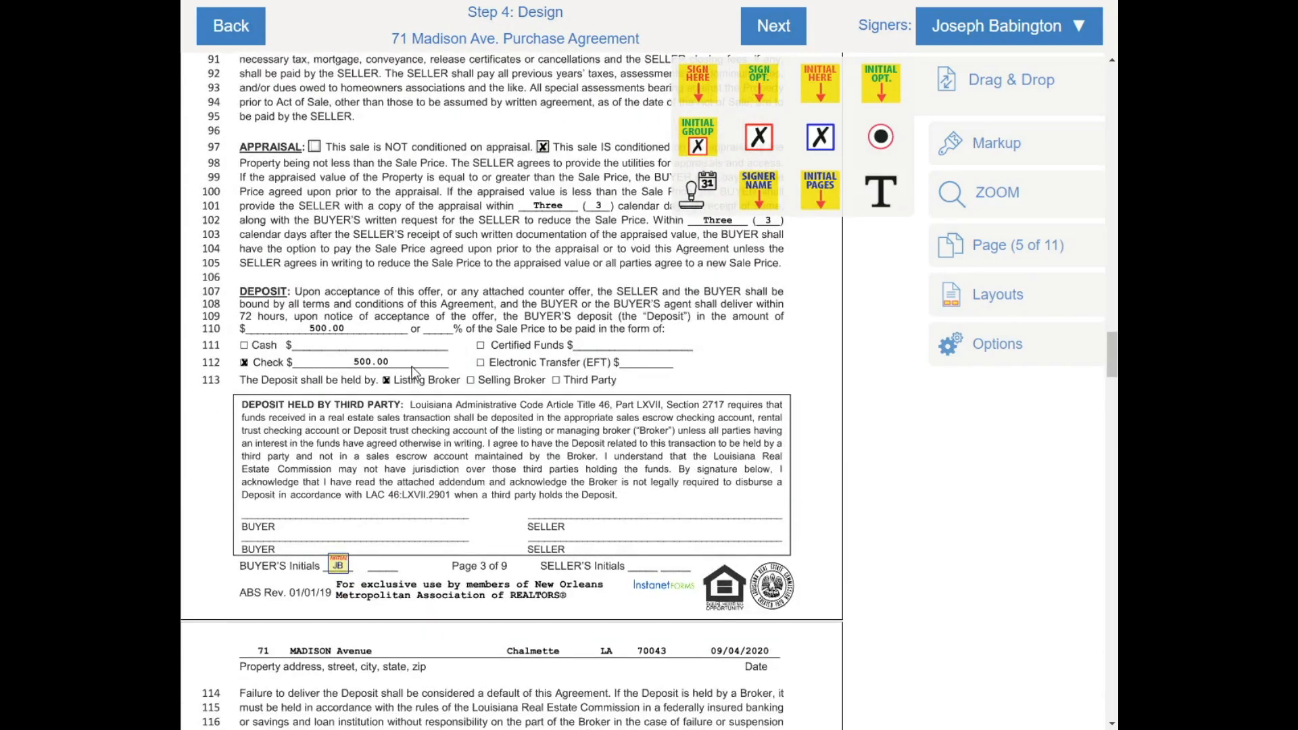
pyautogui.scroll(5, 382, 387)
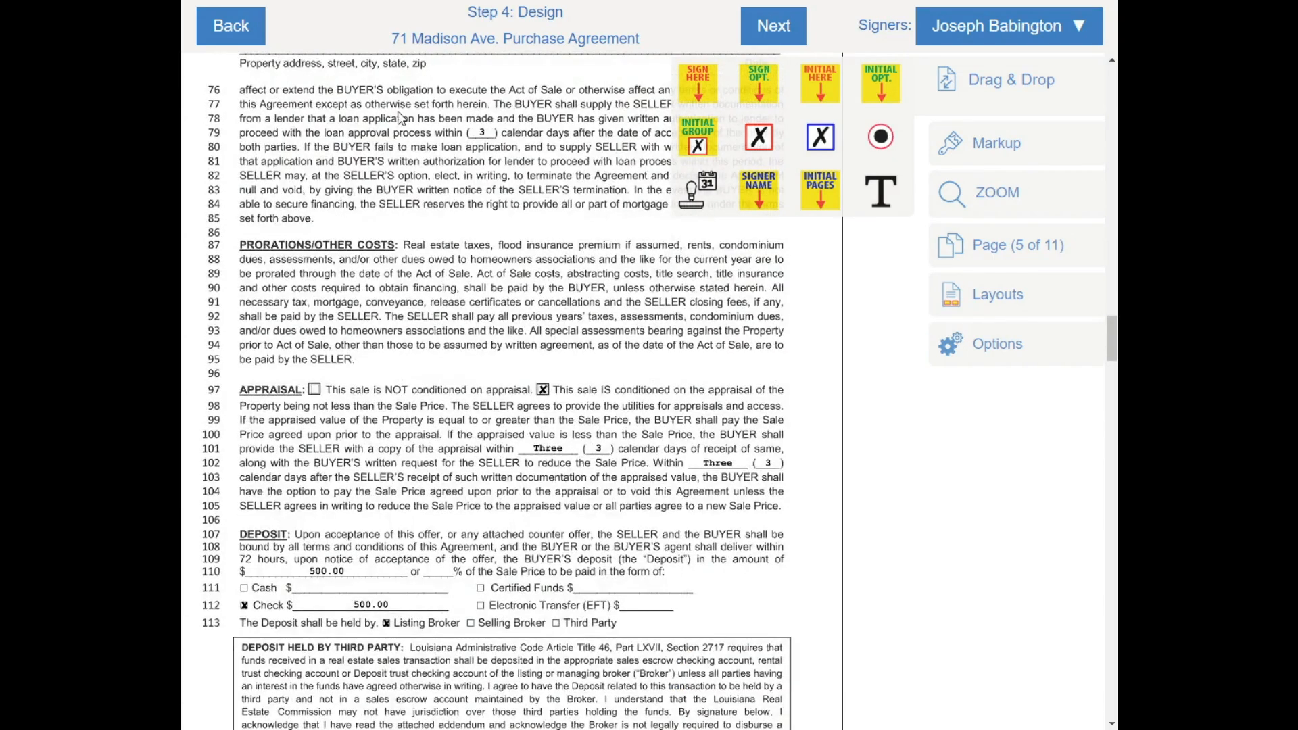
pyautogui.scroll(-4, 402, 135)
pyautogui.scroll(-7, 360, 255)
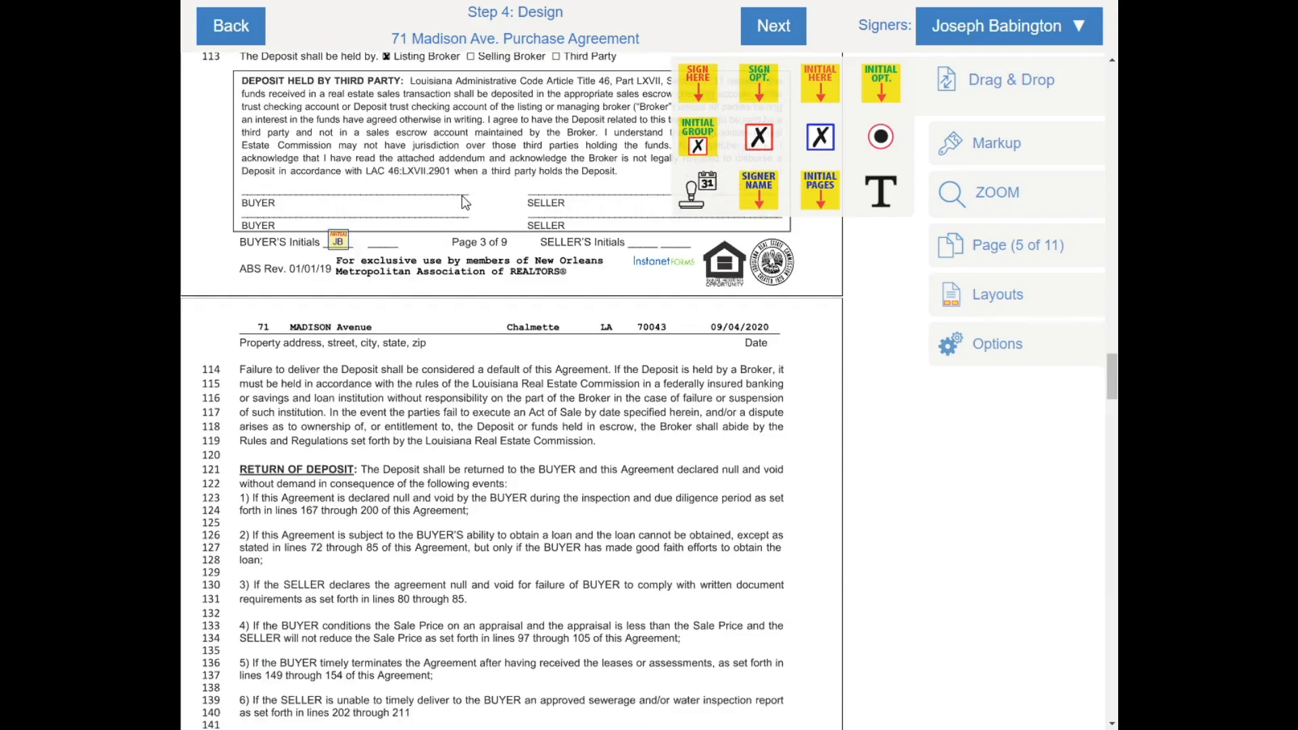
pyautogui.scroll(5, 399, 213)
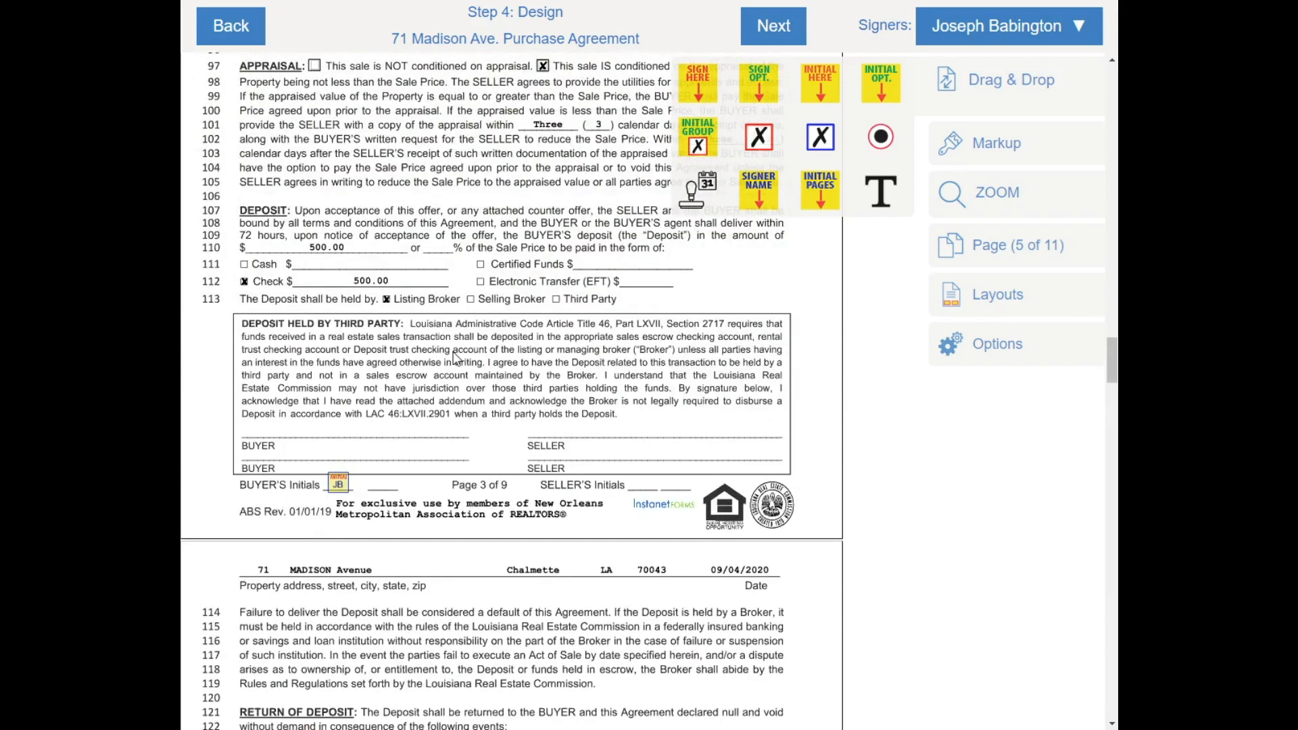
pyautogui.scroll(-2, 457, 358)
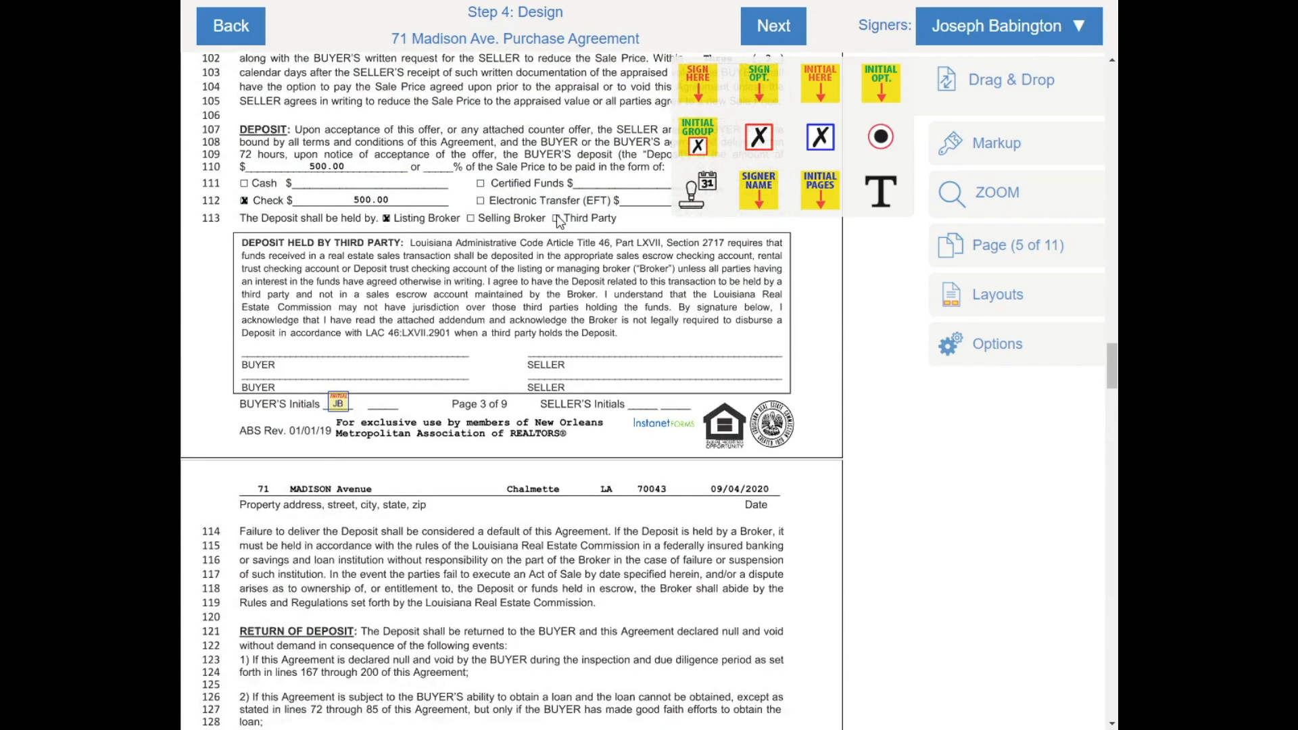
pyautogui.moveTo(698, 81)
pyautogui.mouseDown()
pyautogui.moveTo(243, 292)
pyautogui.moveTo(276, 269)
pyautogui.mouseUp()
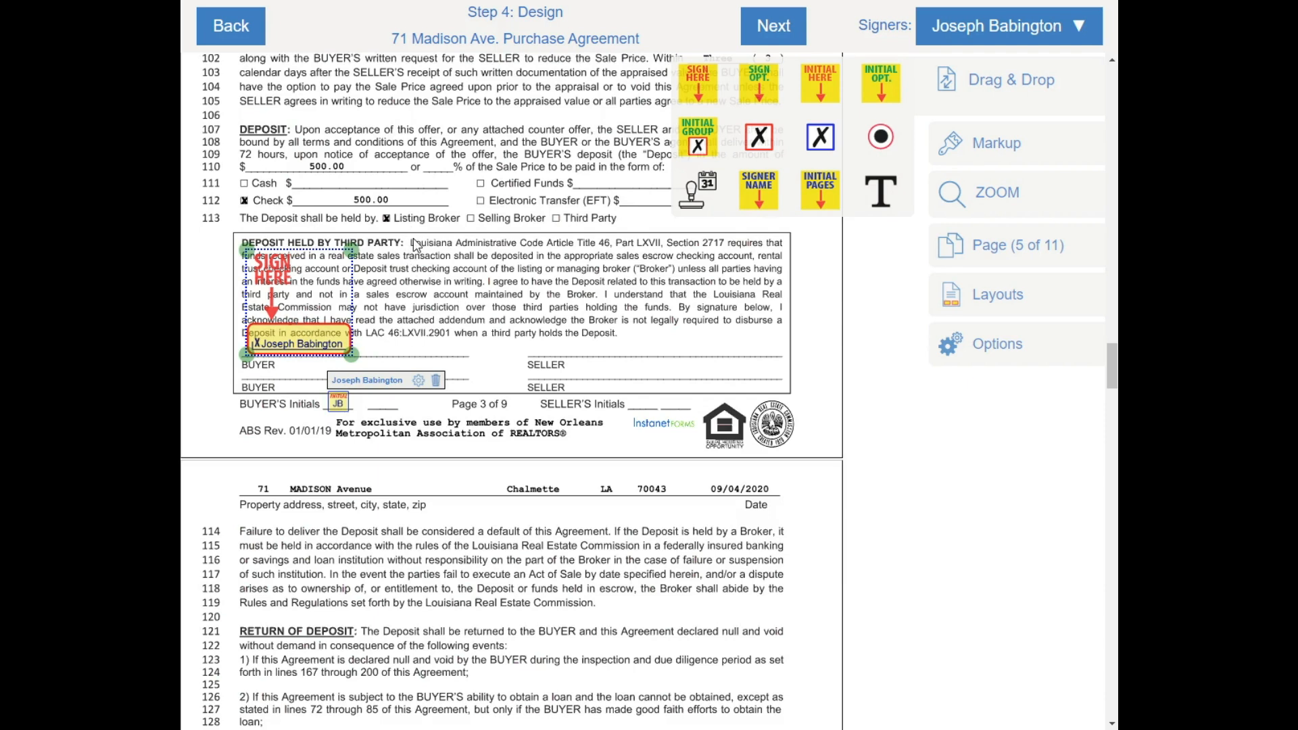
pyautogui.press('Delete')
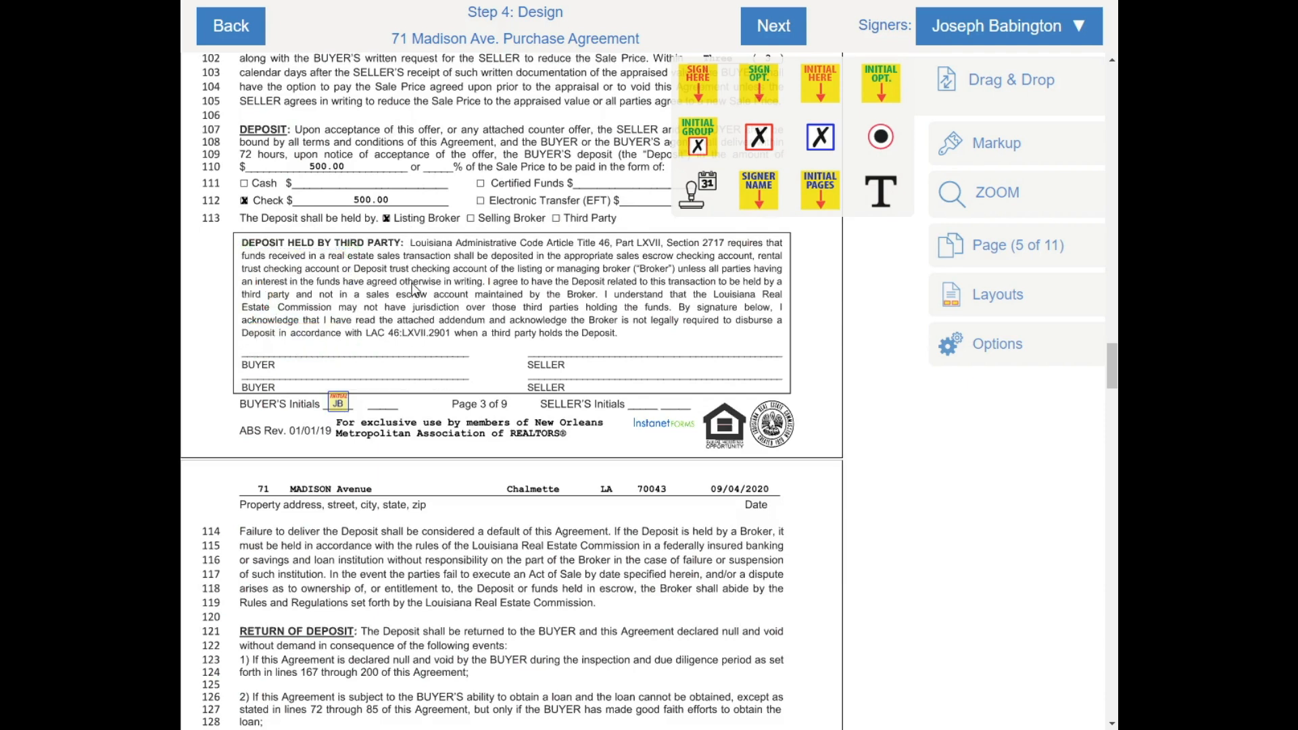
pyautogui.scroll(-4, 433, 291)
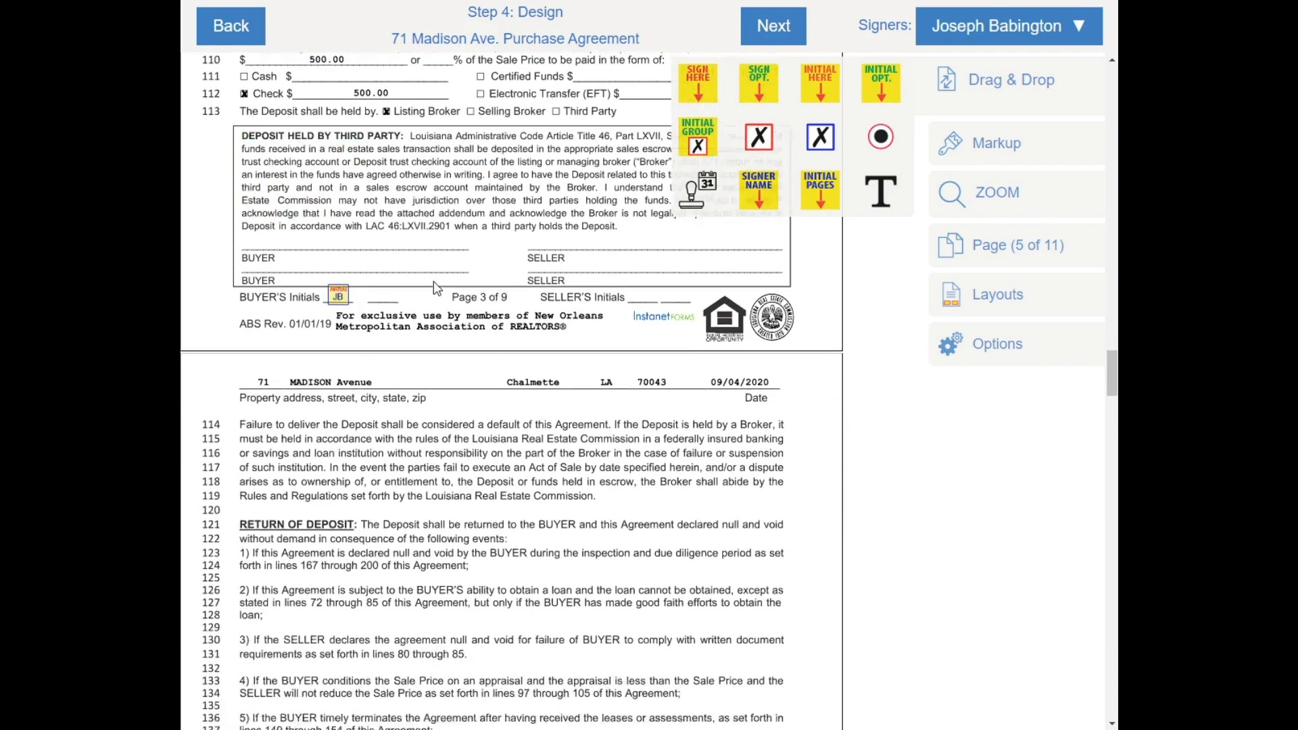
pyautogui.scroll(-20, 346, 250)
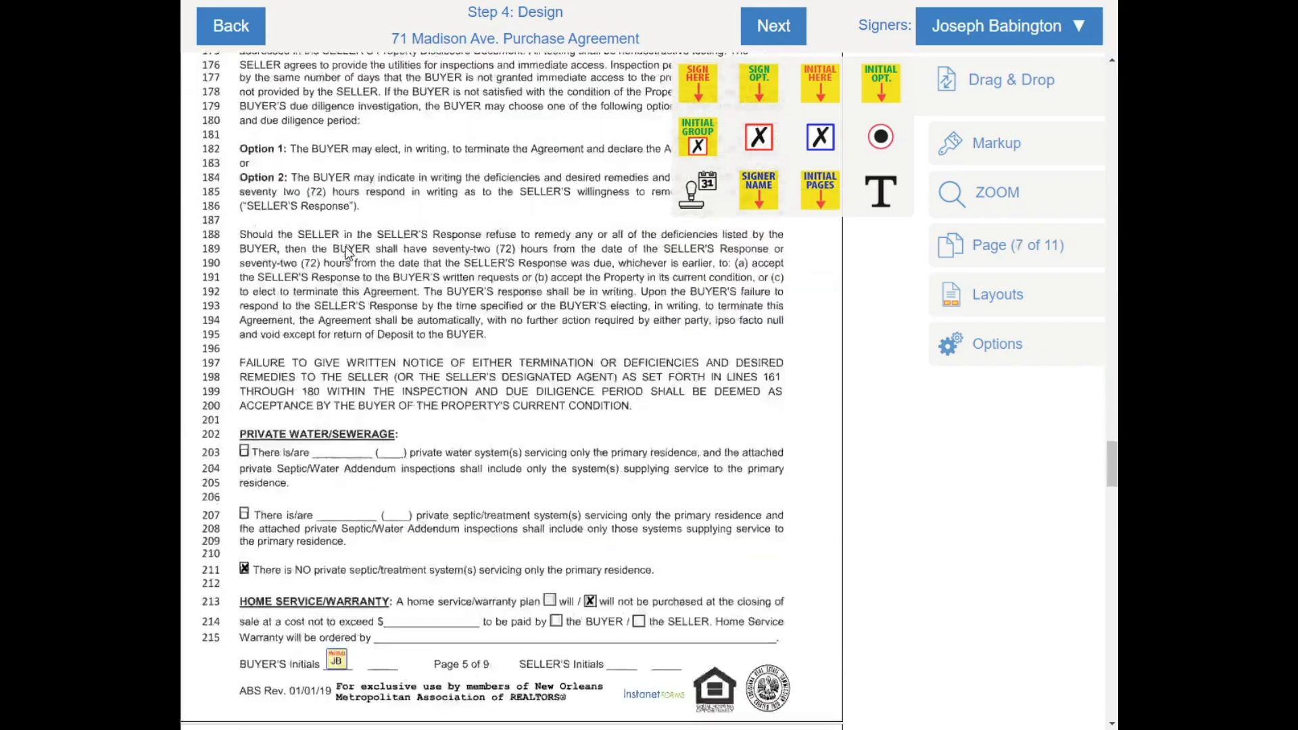
pyautogui.scroll(-20, 347, 252)
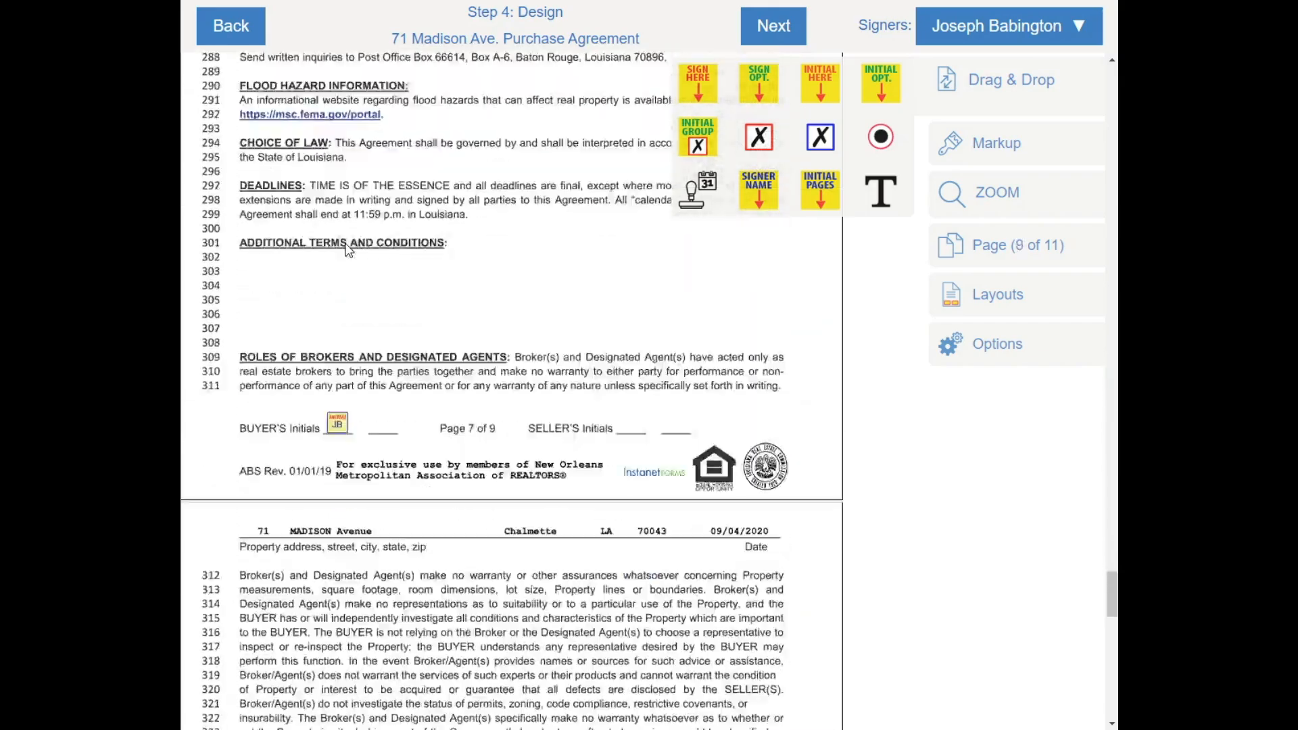
pyautogui.scroll(-20, 346, 250)
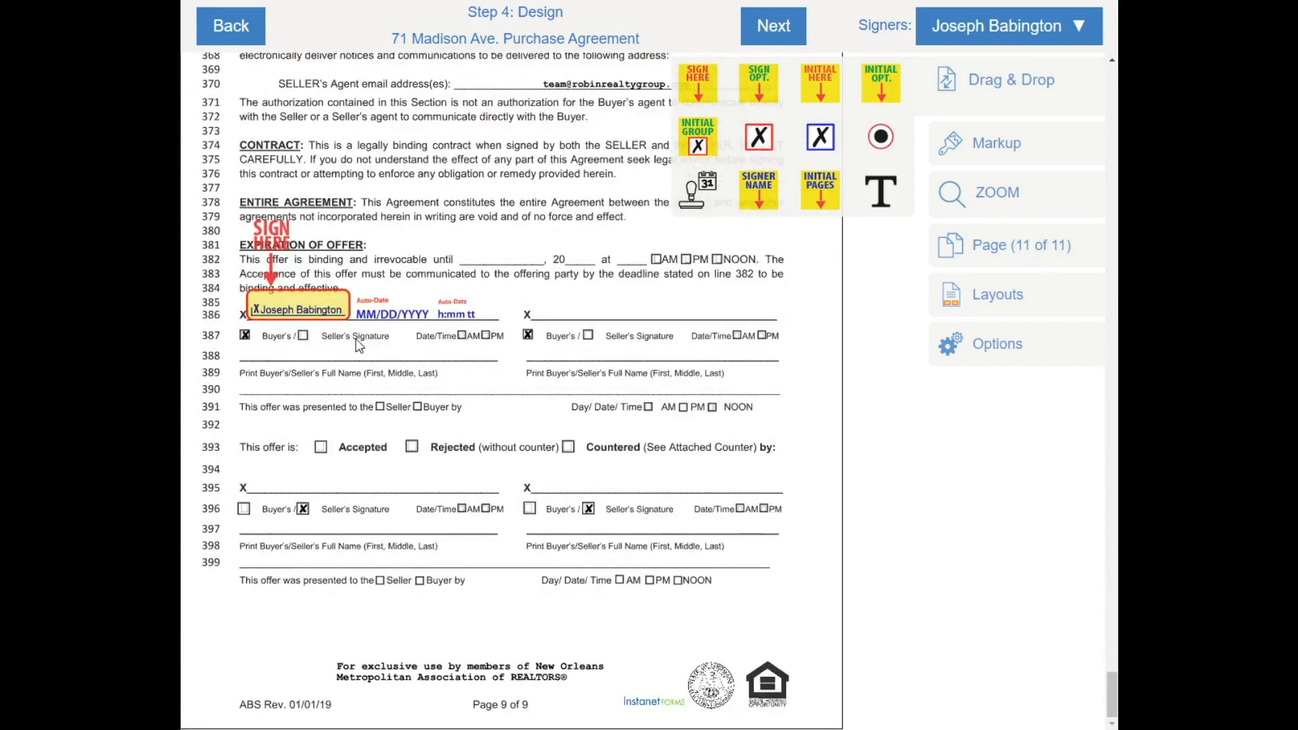
# Place the buyer's printed-name field on line 388 and remove the extra name field
pyautogui.moveTo(758, 196); pyautogui.dragTo(278, 371)
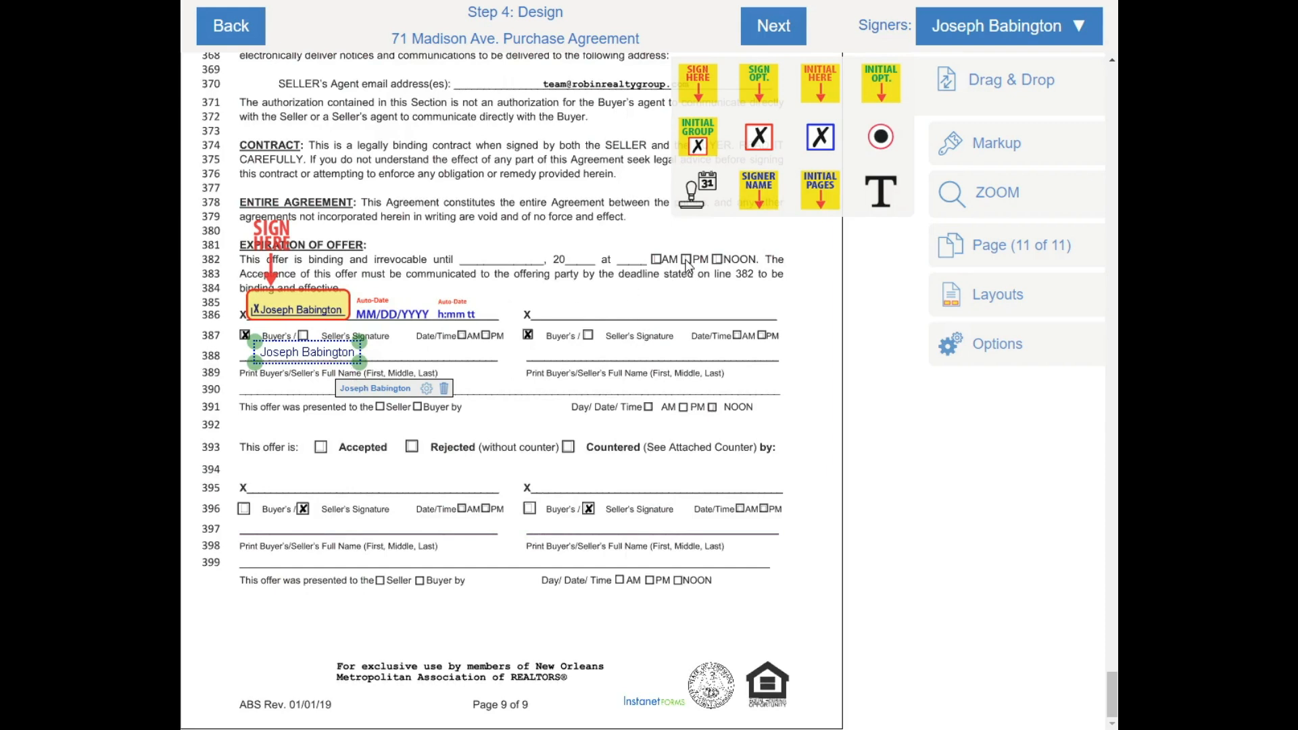
pyautogui.moveTo(760, 194); pyautogui.dragTo(380, 393)
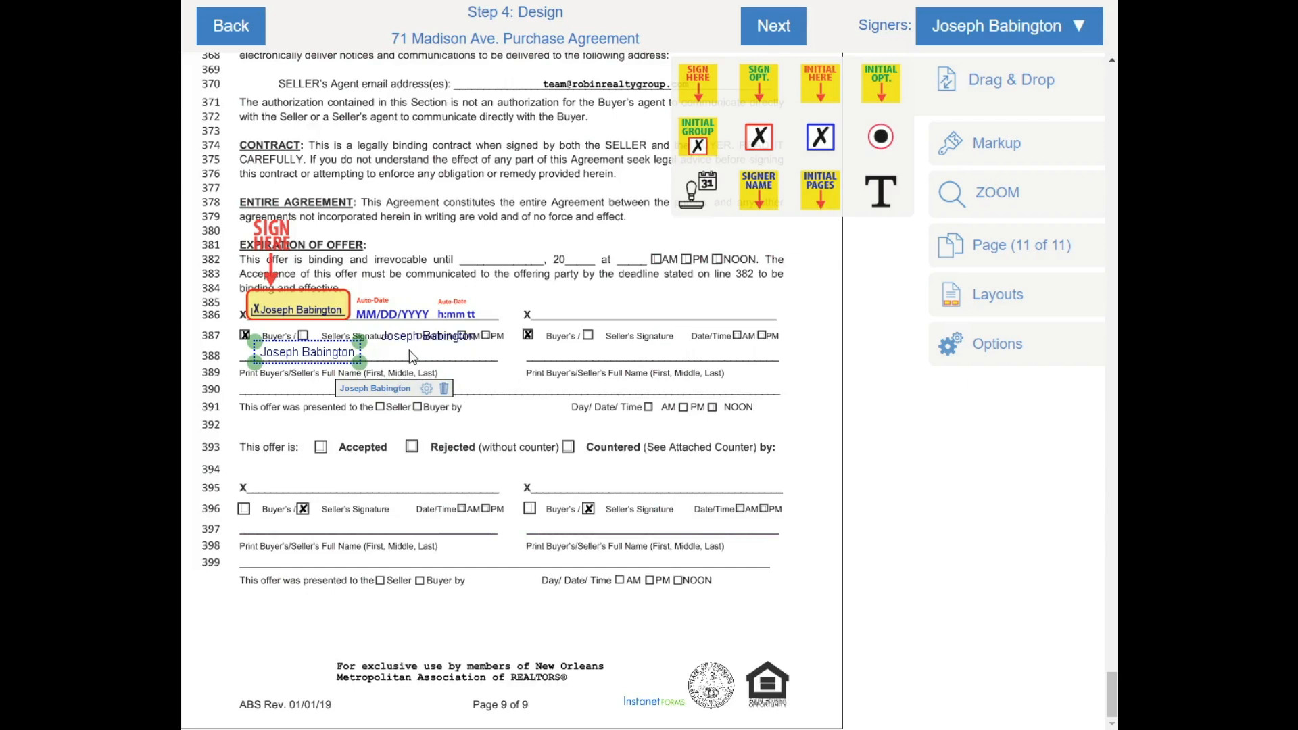
pyautogui.click(407, 353)
pyautogui.click(563, 372)
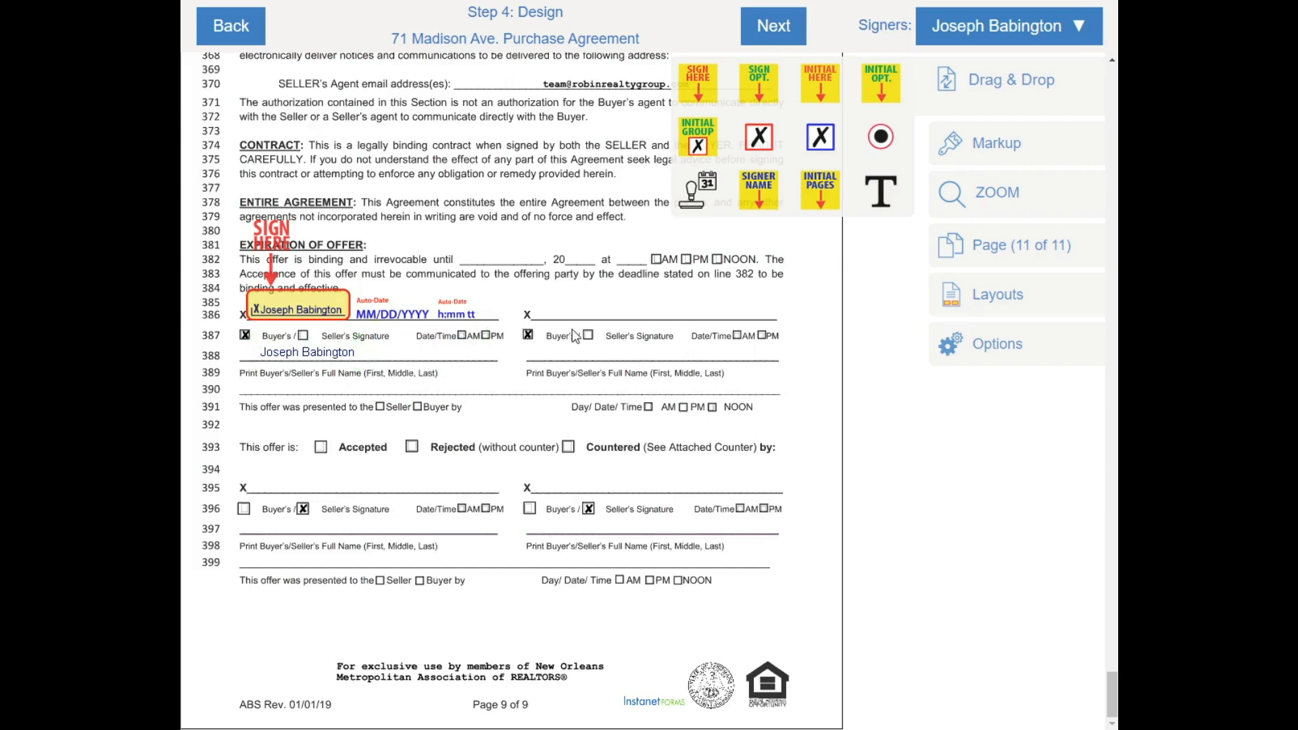
# Select and copy the agreement's title text
pyautogui.scroll(3, 561, 382)
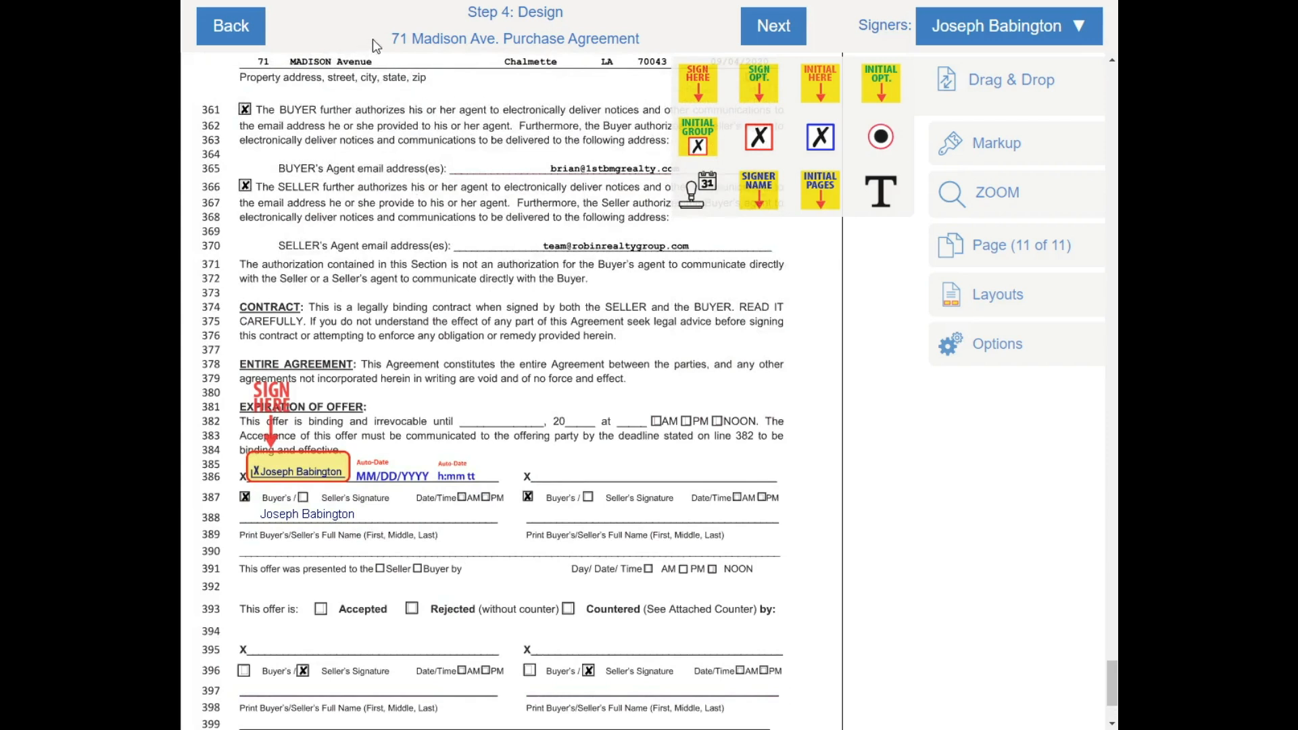
pyautogui.moveTo(394, 39); pyautogui.dragTo(636, 38)
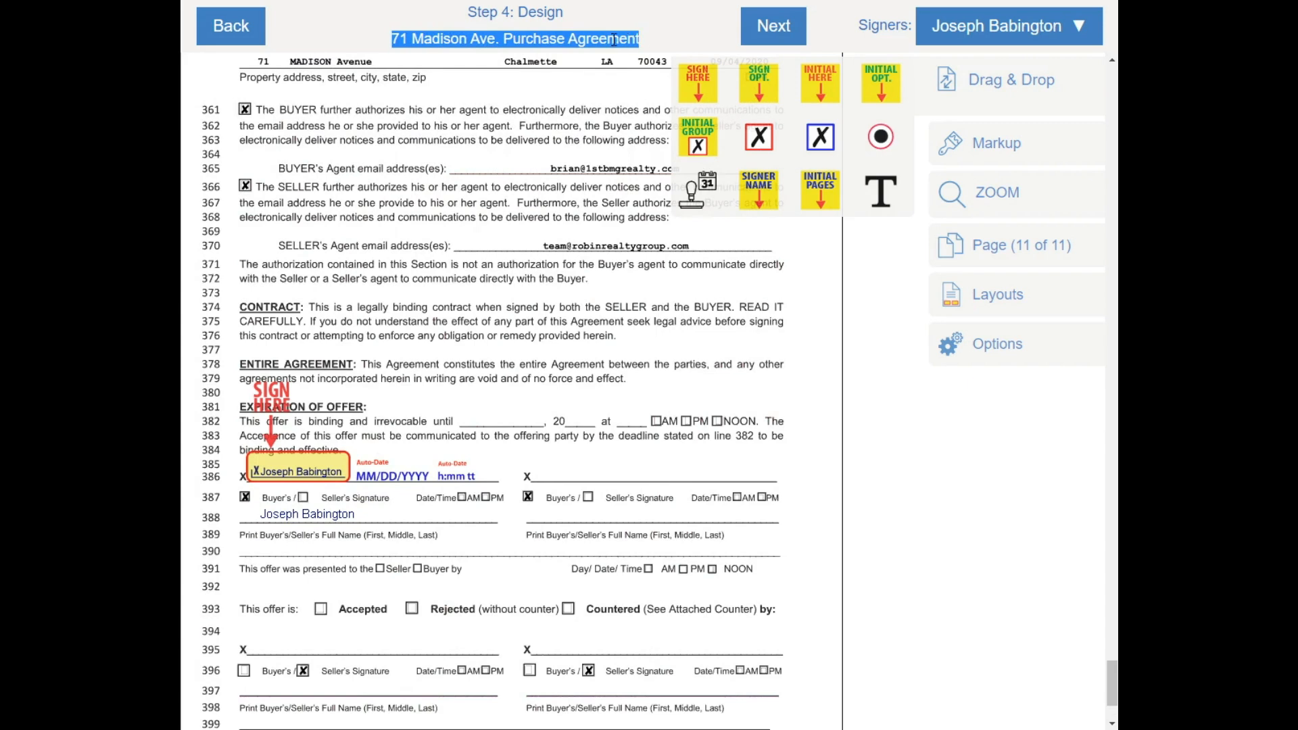
pyautogui.rightClick(610, 39)
pyautogui.click(669, 52)
pyautogui.click(755, 31)
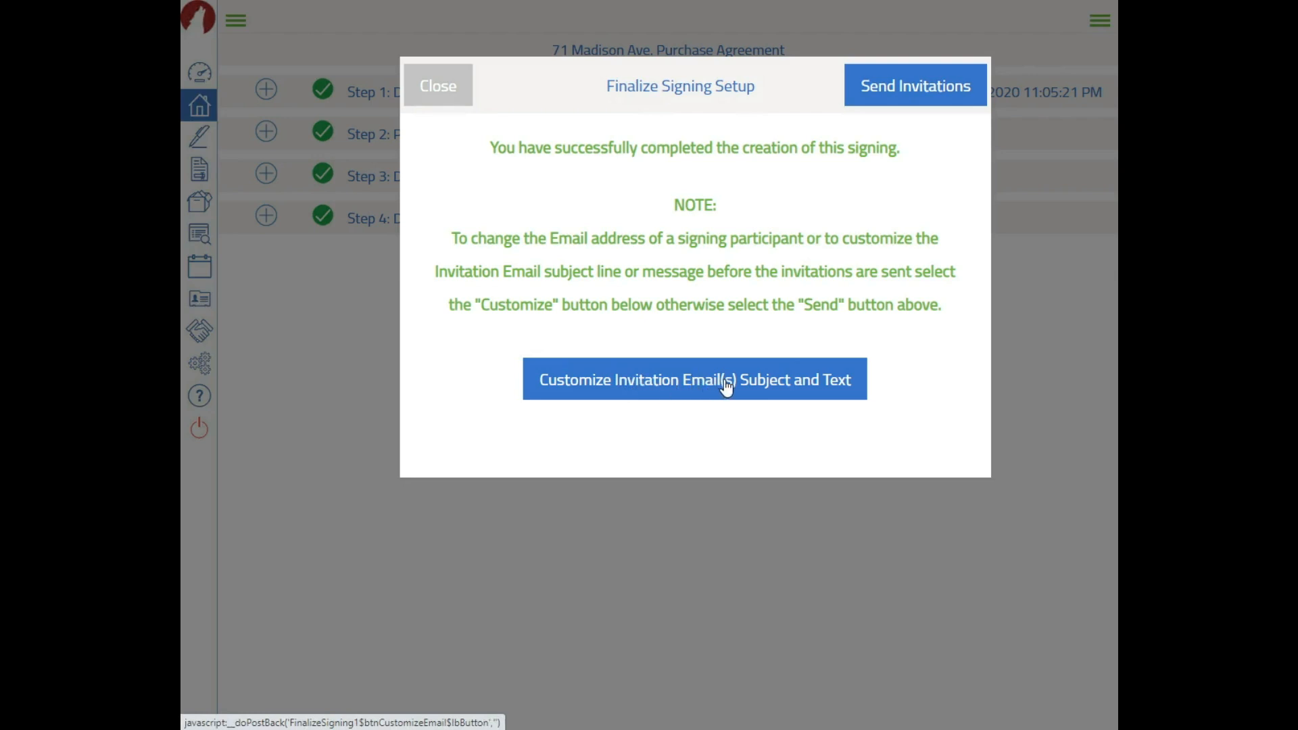
pyautogui.click(693, 379)
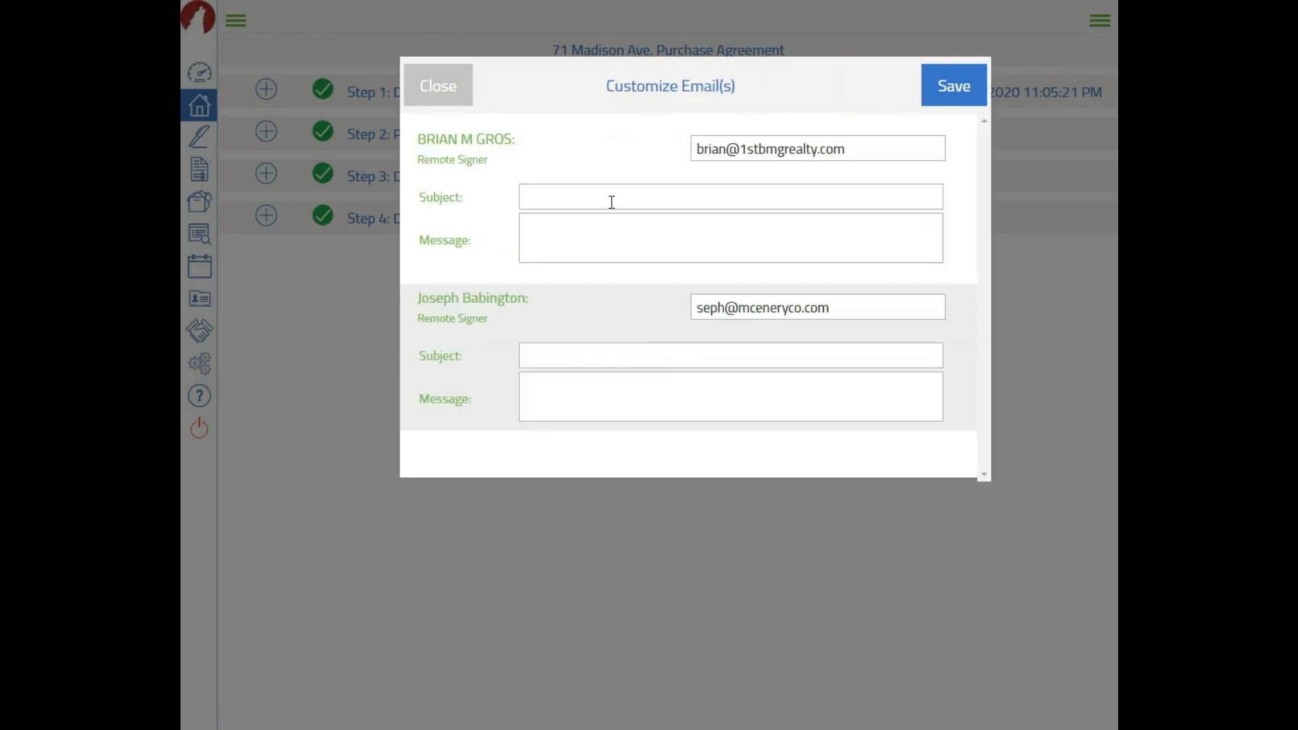
pyautogui.rightClick(607, 199)
pyautogui.click(649, 325)
pyautogui.rightClick(650, 347)
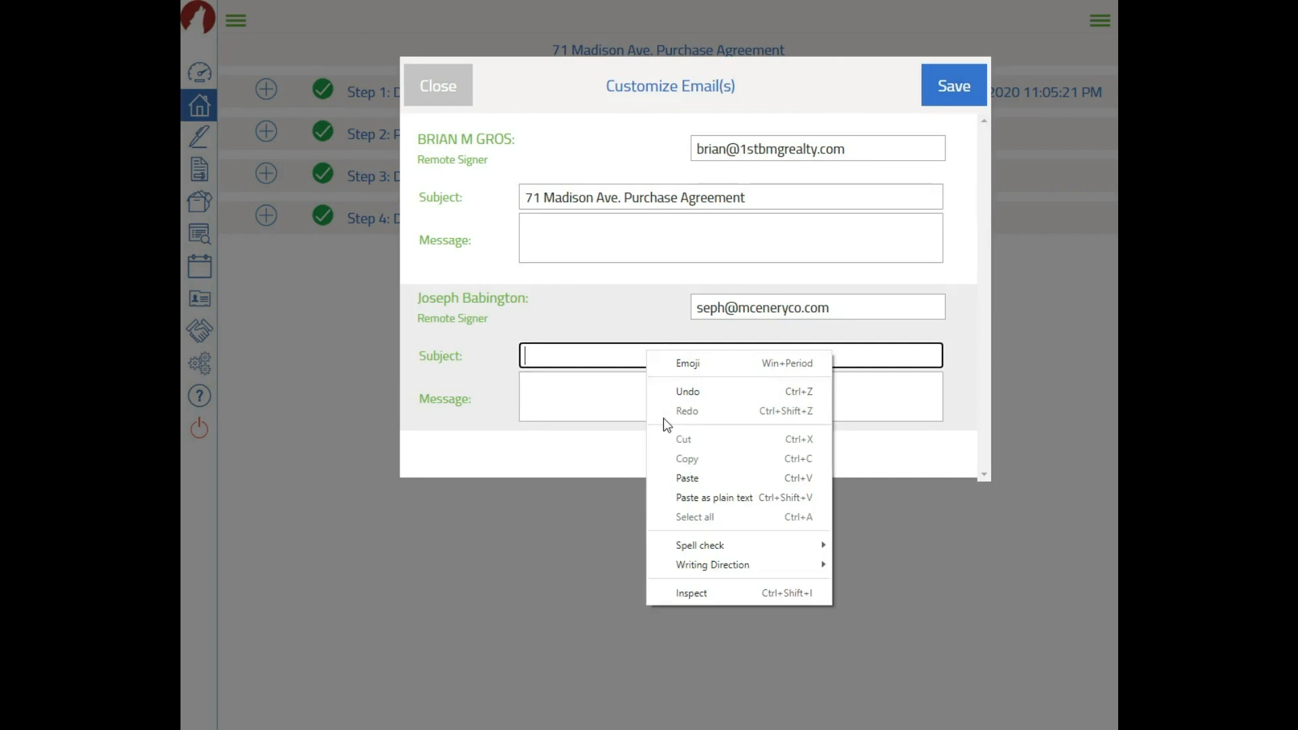
pyautogui.click(651, 480)
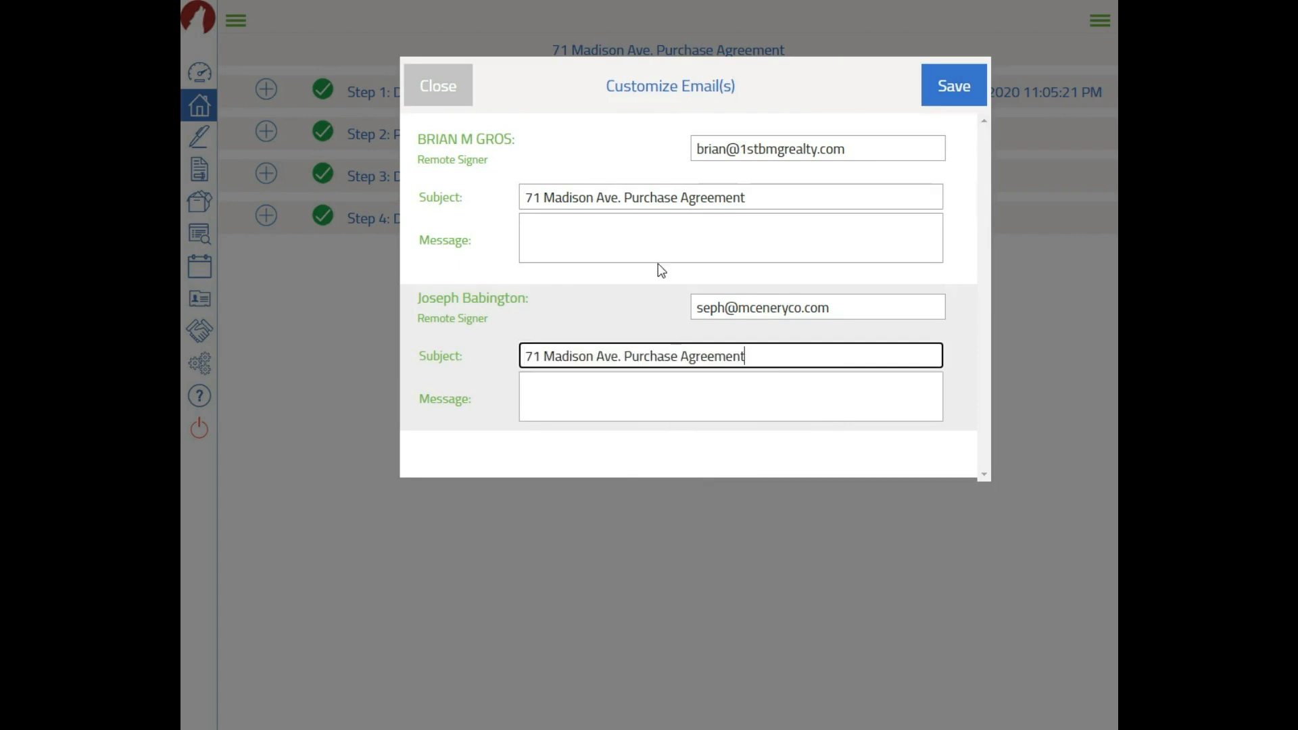
pyautogui.click(621, 228)
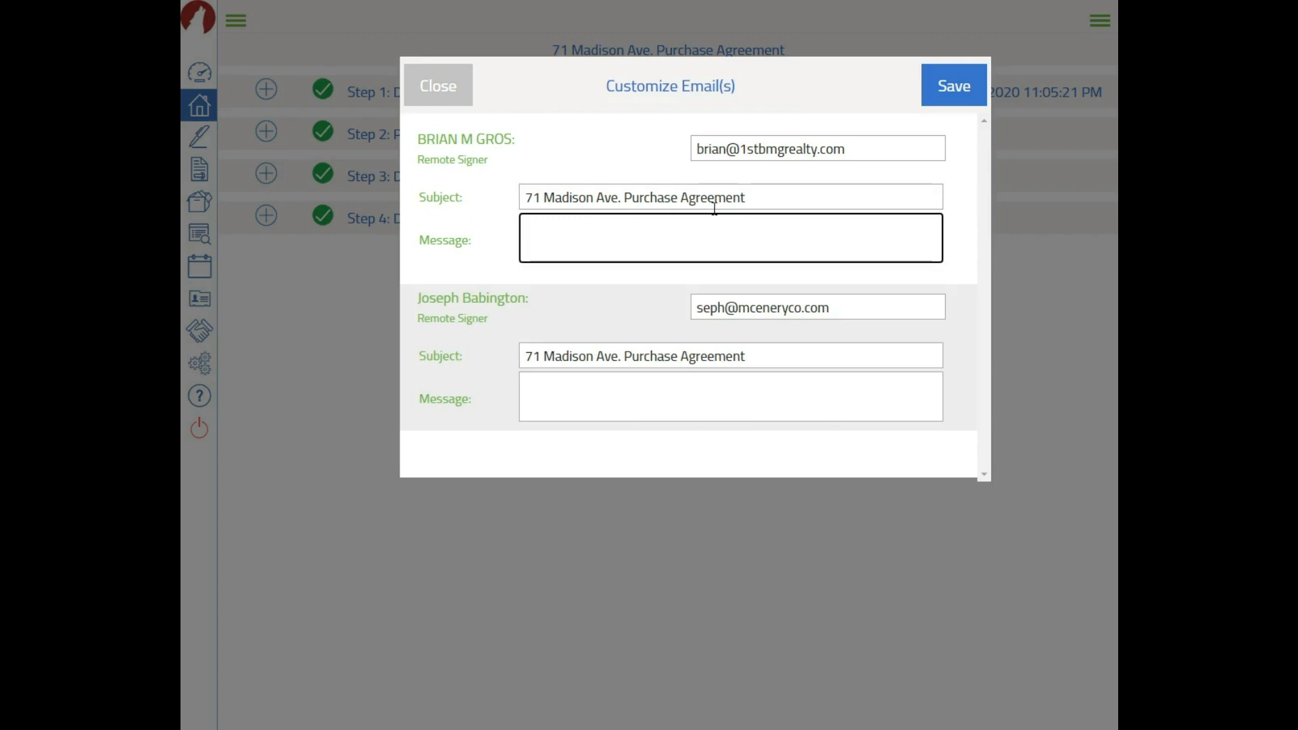
pyautogui.click(950, 86)
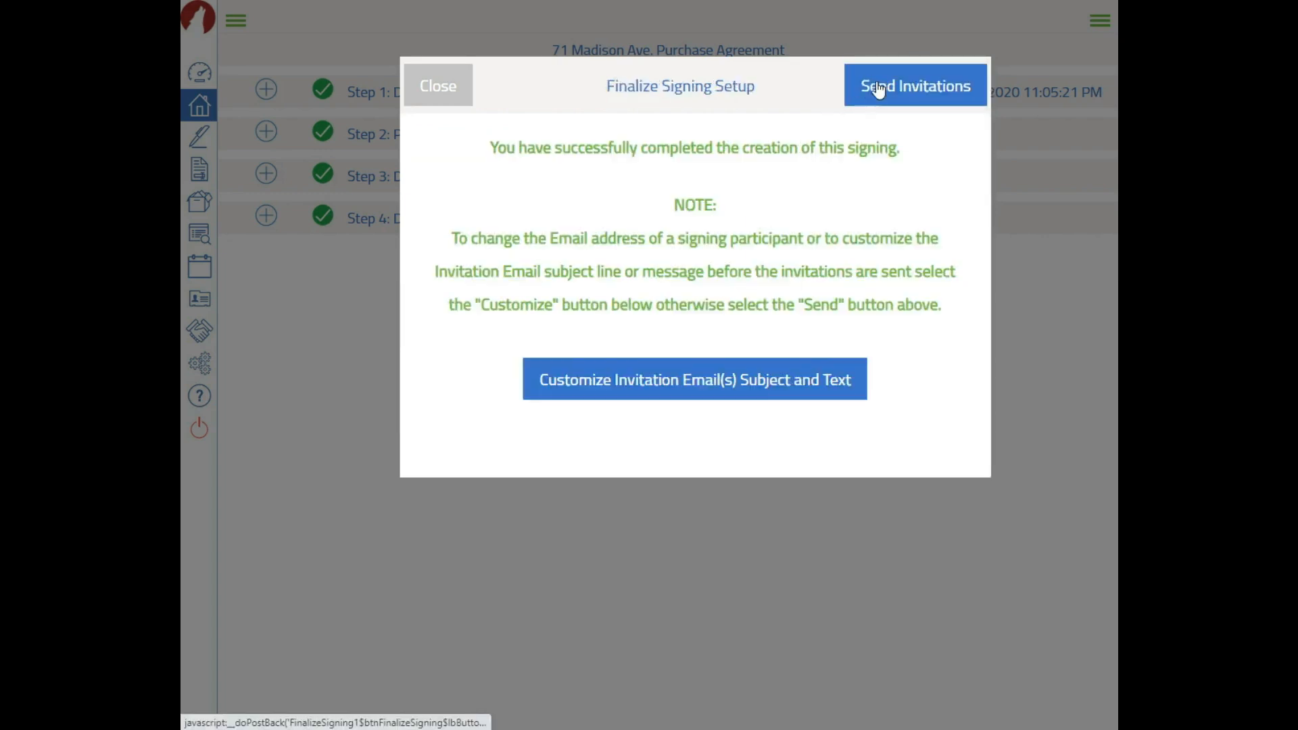
pyautogui.click(452, 82)
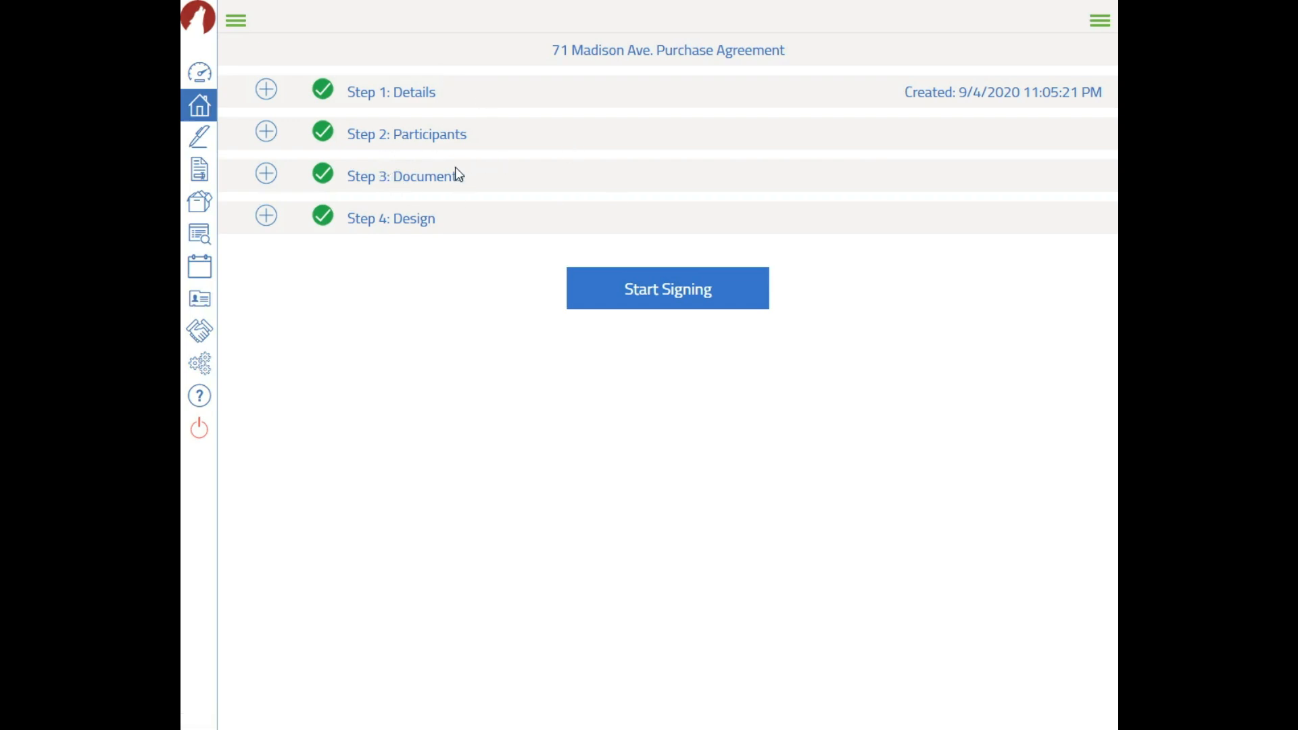
# Check the signing's participants, then go back to the Transactions list
pyautogui.click(403, 135)
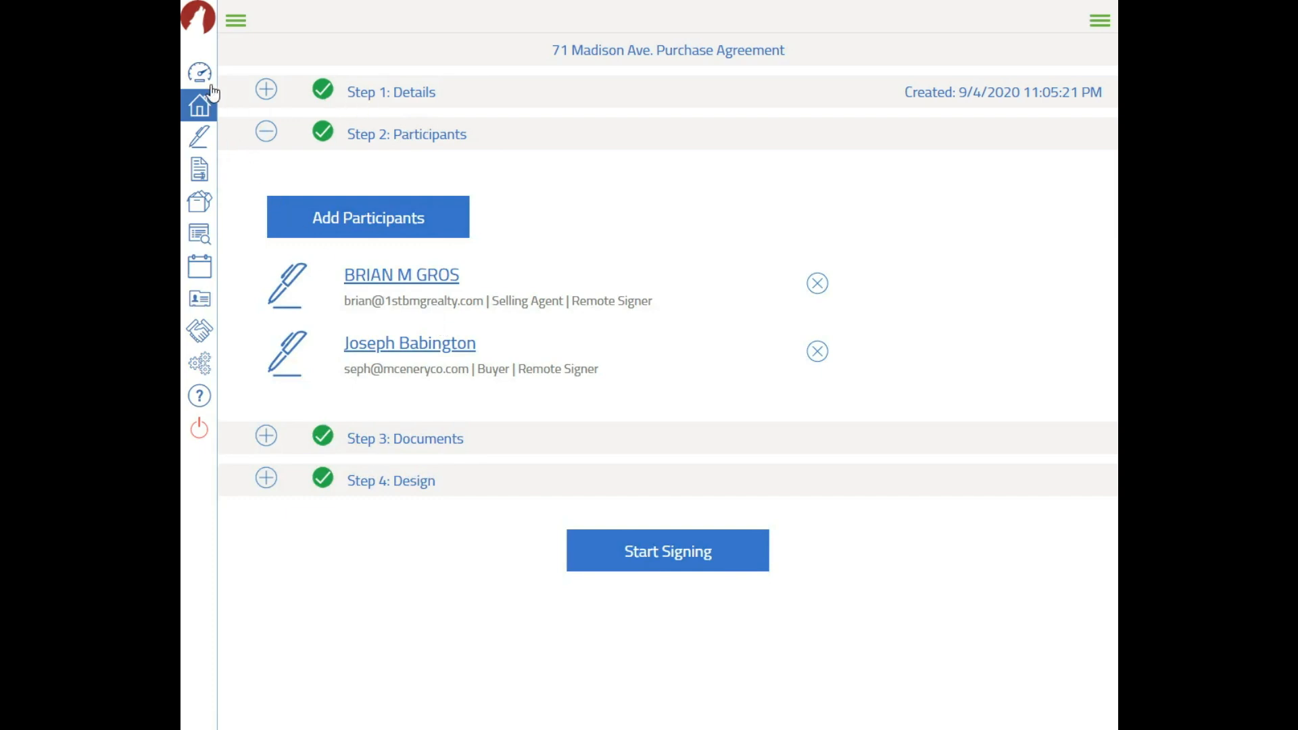
pyautogui.click(196, 108)
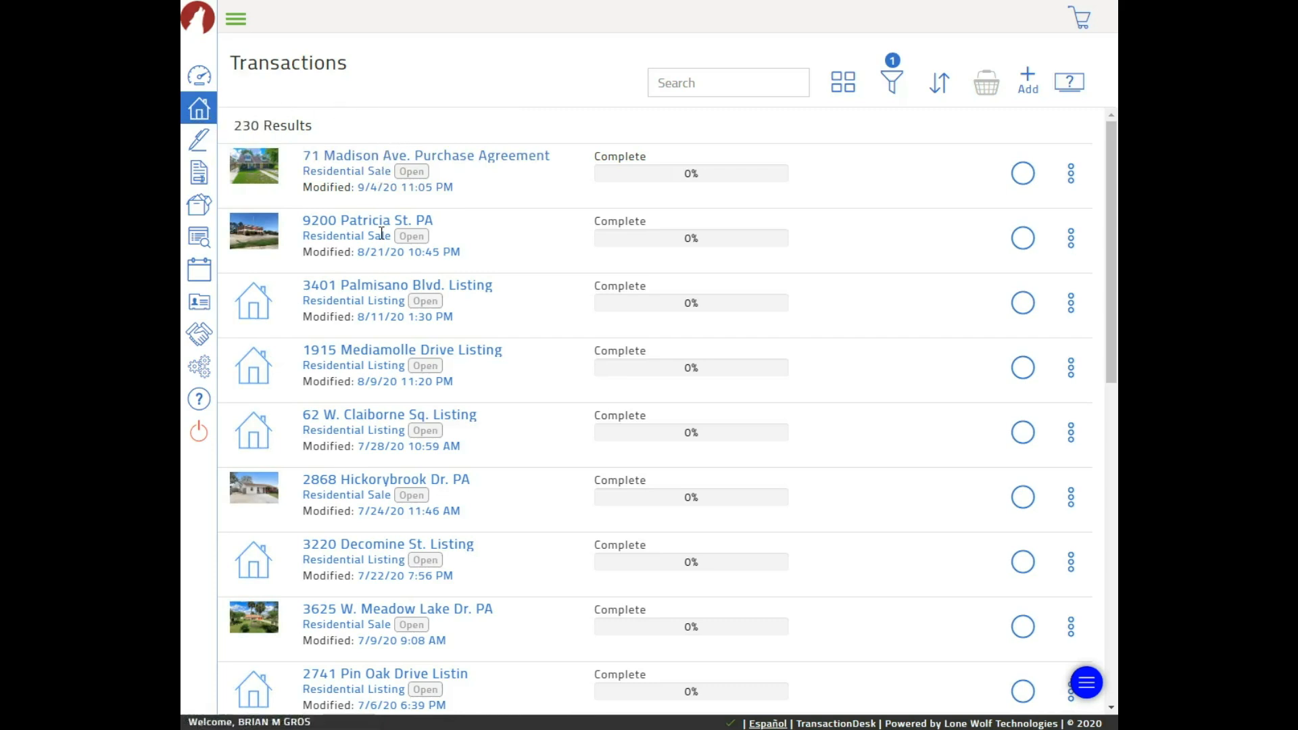
pyautogui.click(357, 157)
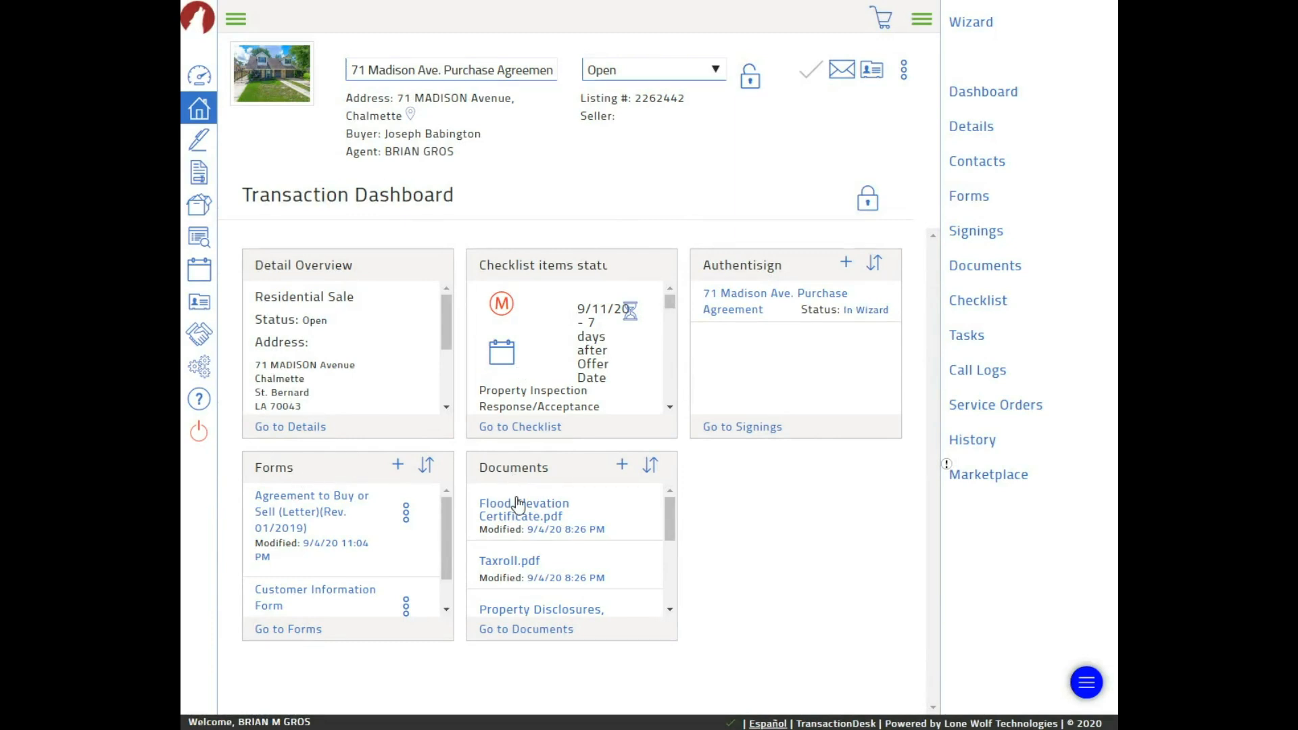
pyautogui.scroll(-3, 529, 531)
pyautogui.scroll(-1, 532, 531)
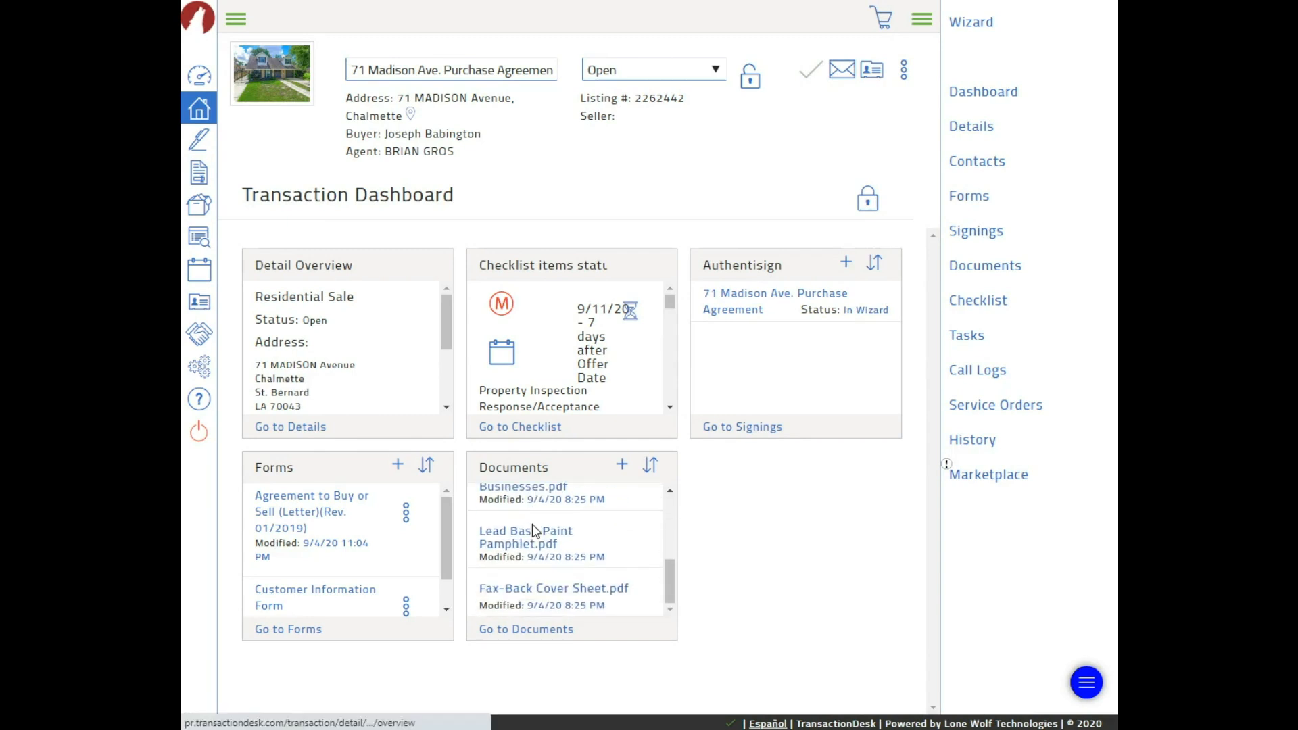
pyautogui.scroll(2, 544, 531)
pyautogui.scroll(2, 590, 525)
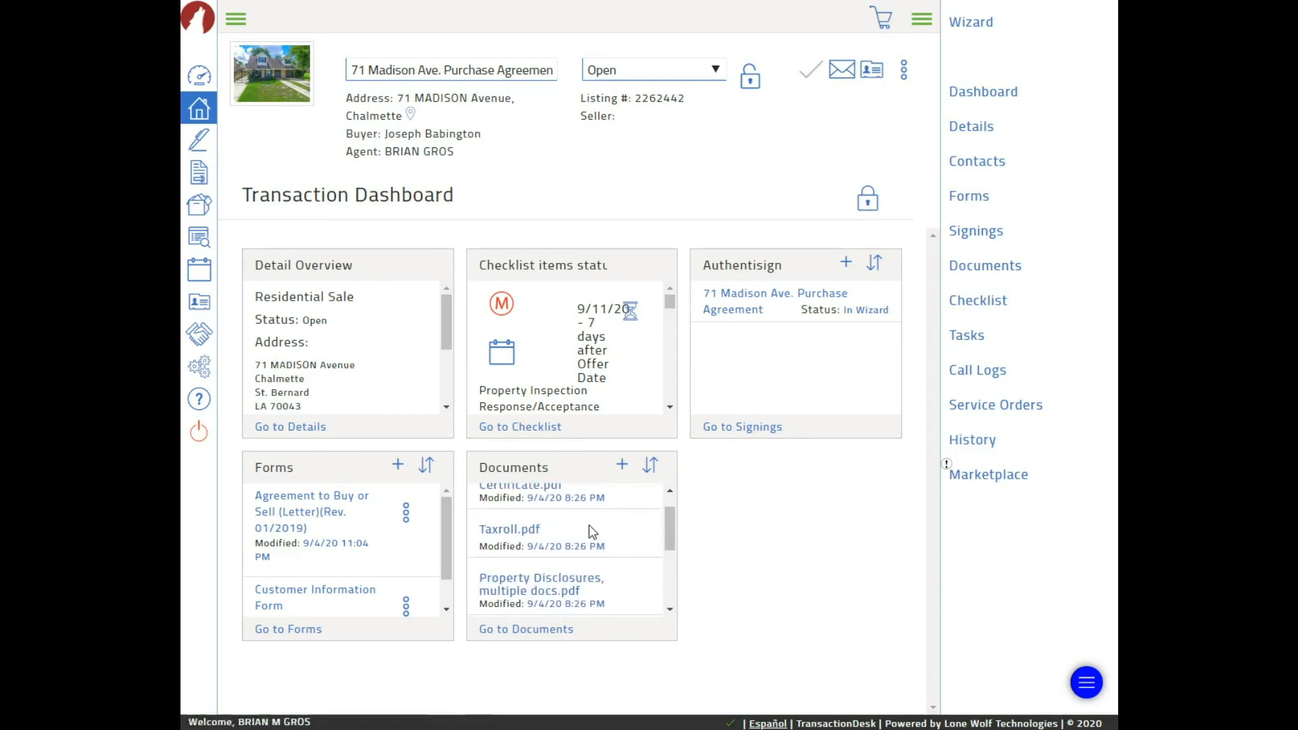
pyautogui.scroll(-2, 594, 526)
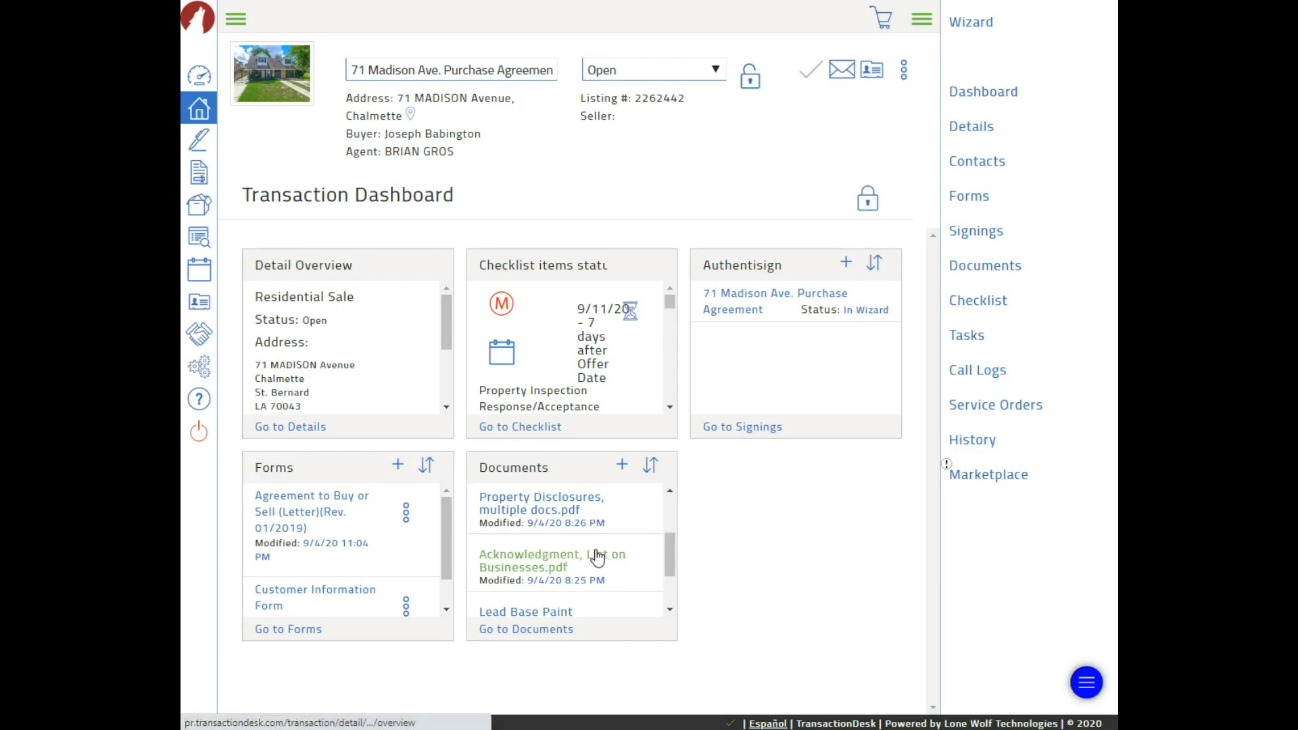
pyautogui.scroll(-1, 592, 560)
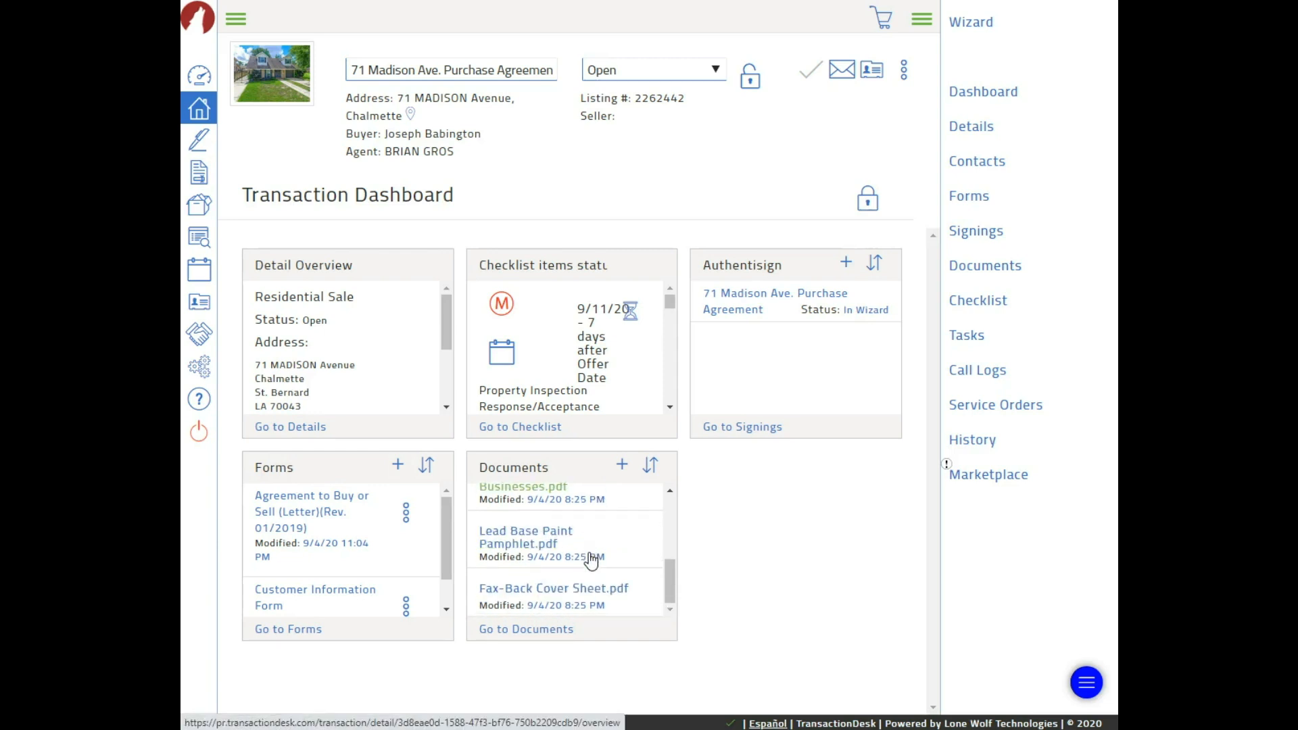
pyautogui.scroll(3, 592, 560)
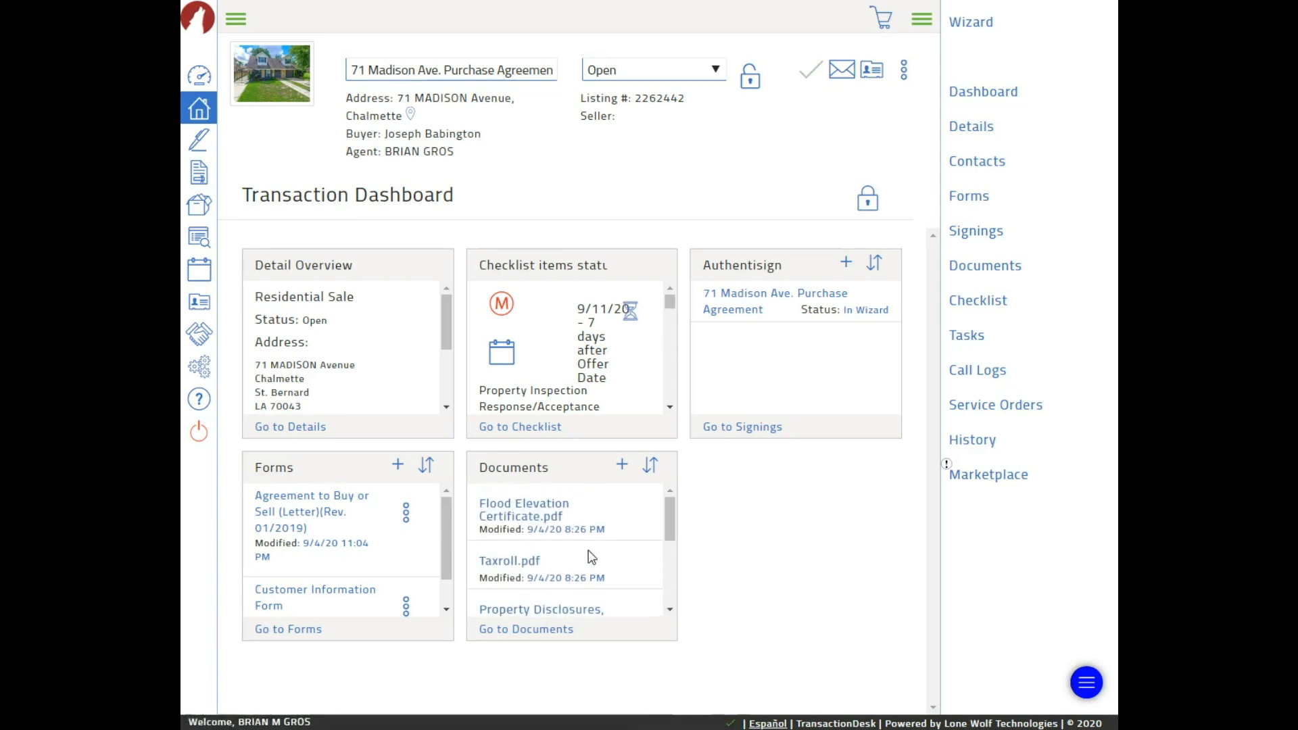
pyautogui.scroll(-4, 593, 558)
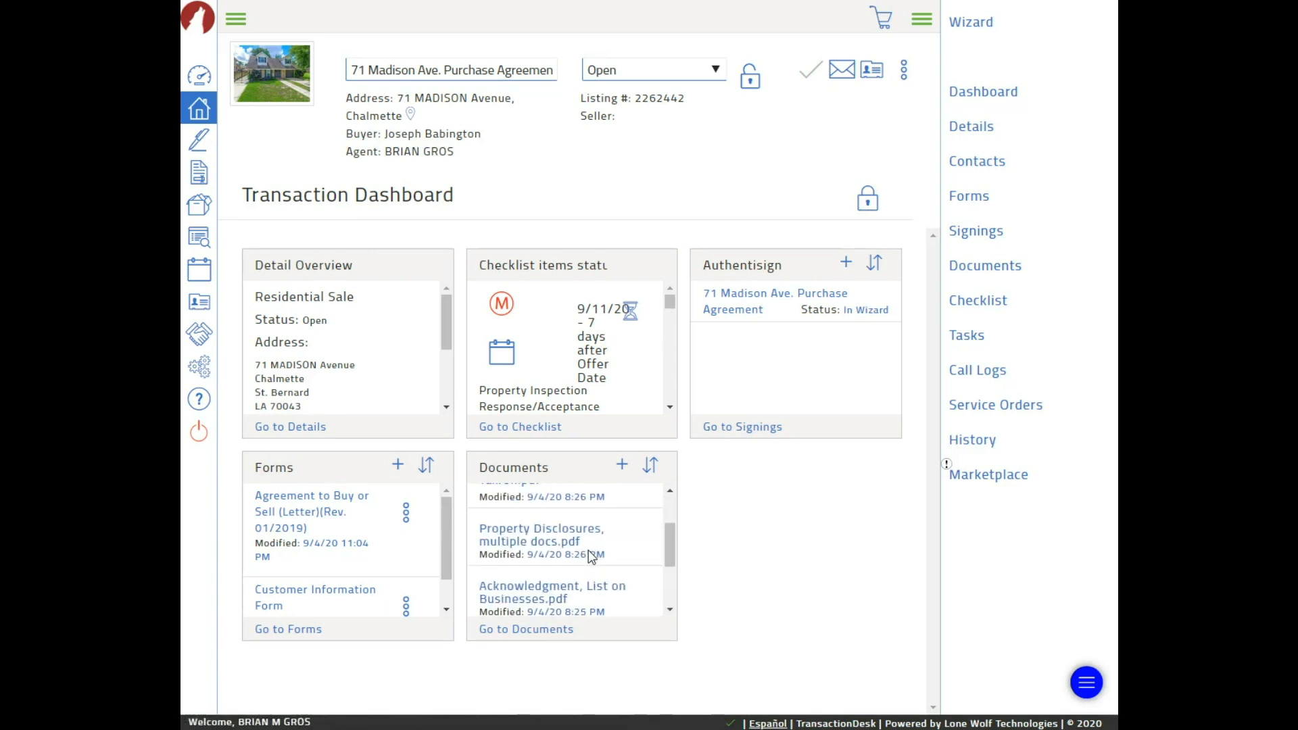
pyautogui.scroll(-1, 592, 557)
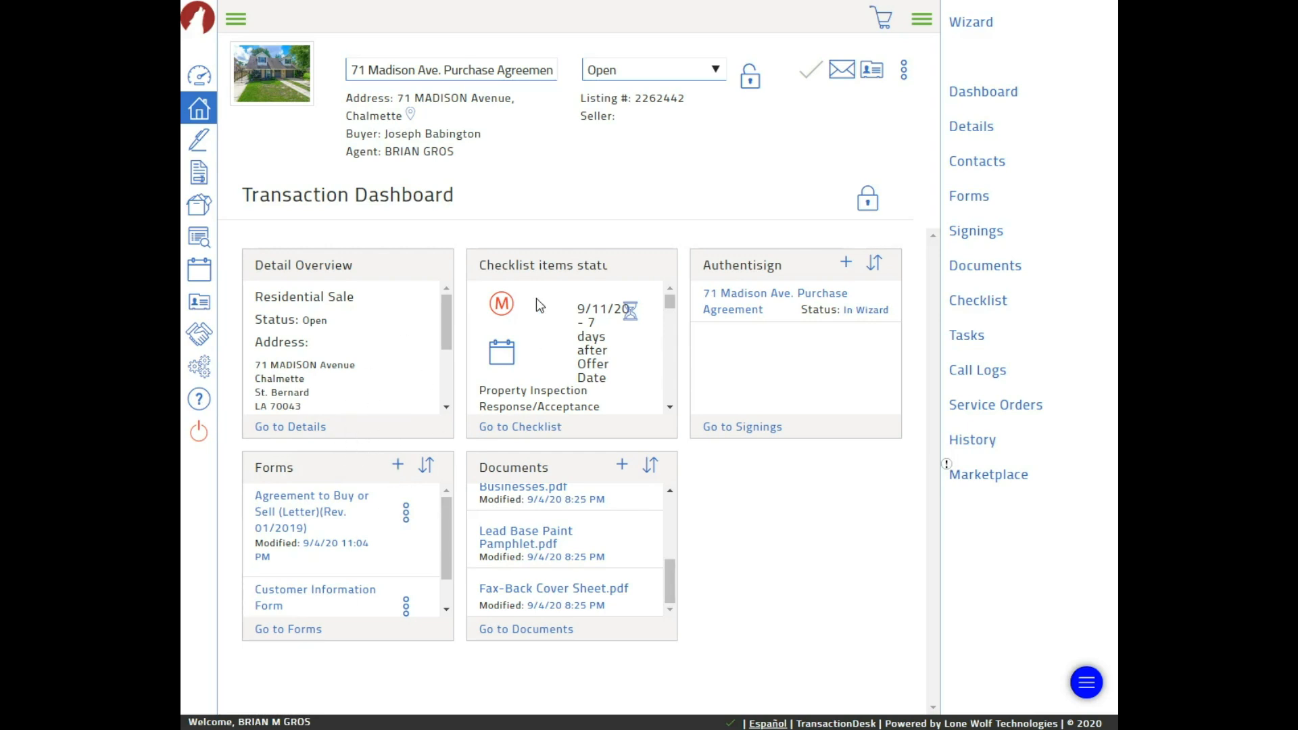
# Search the forms library for 'deposit add', add the Deposit Addendum, and open it for editing
pyautogui.click(969, 198)
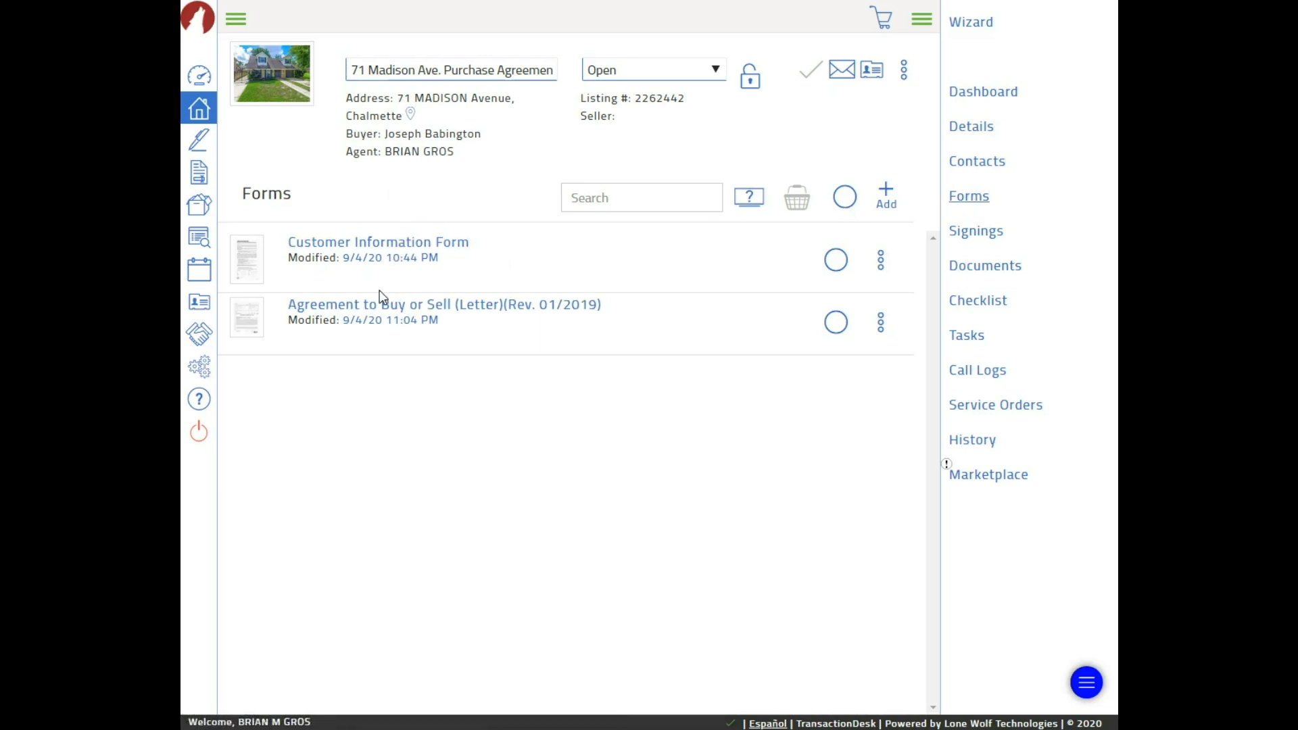
pyautogui.click(887, 197)
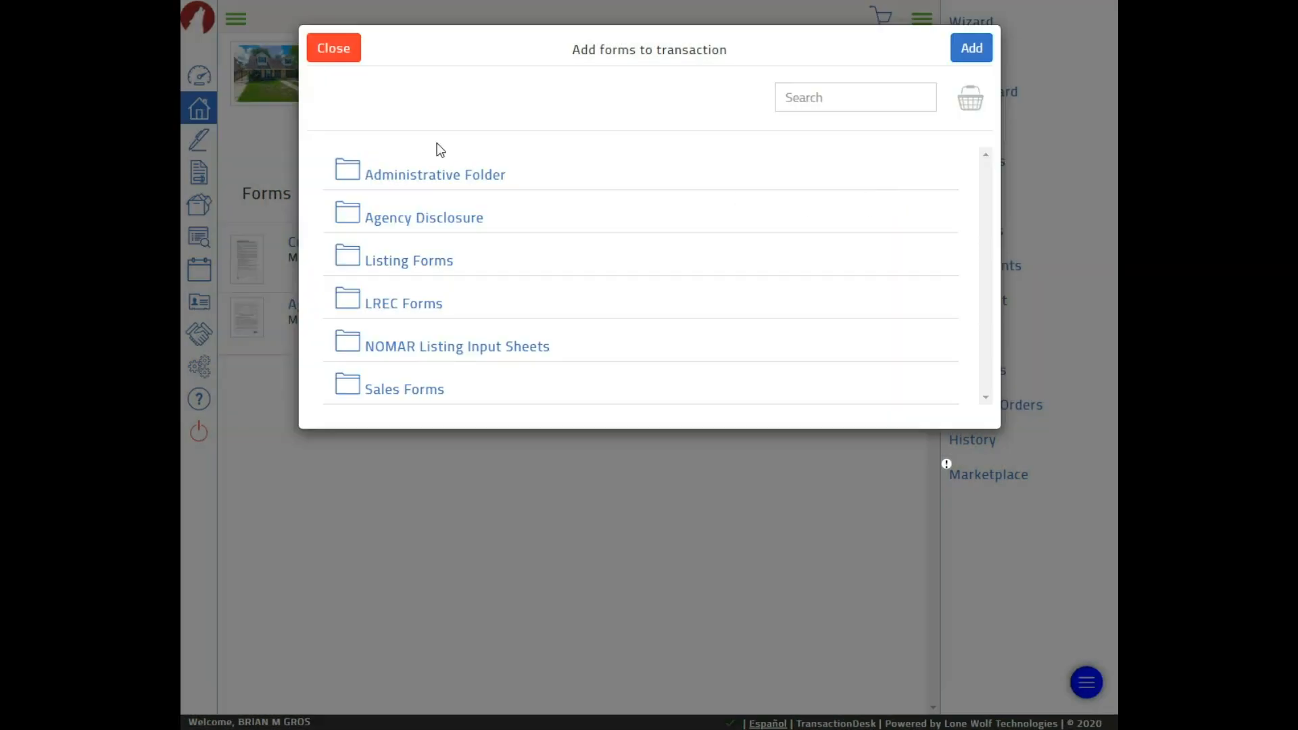
pyautogui.click(830, 100)
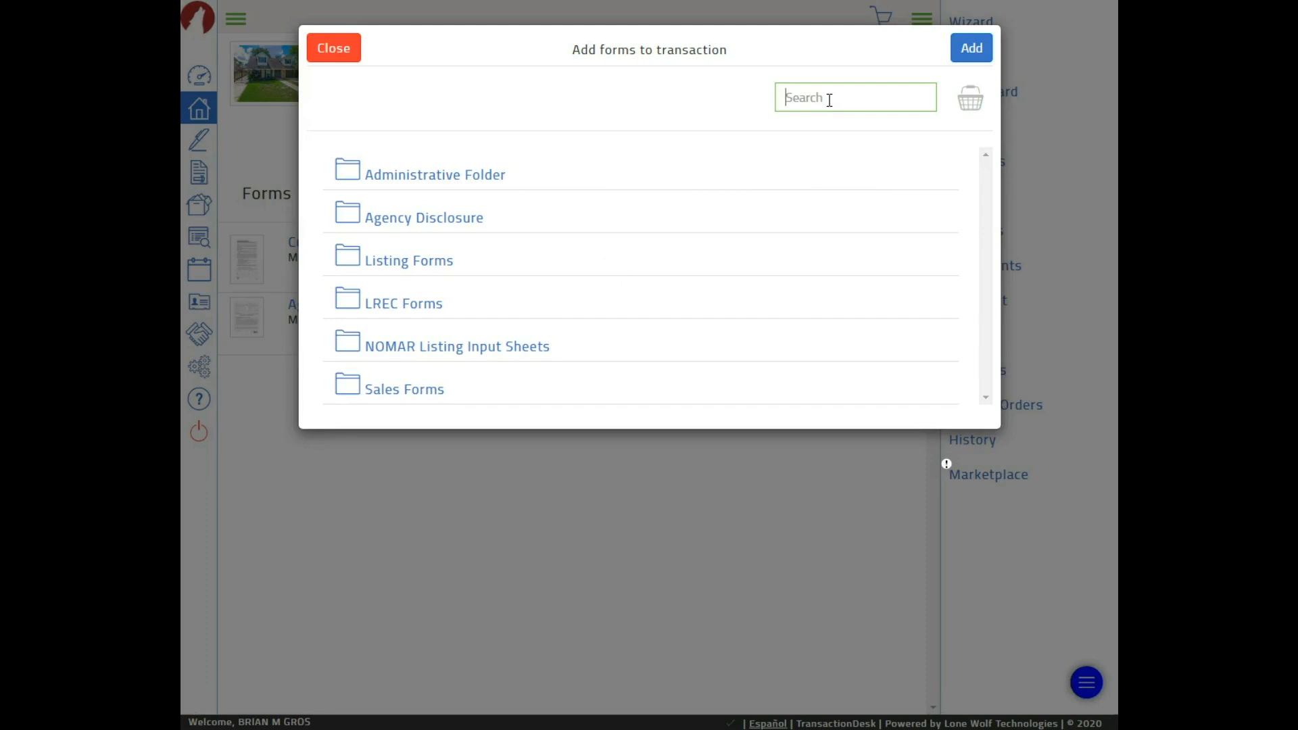
pyautogui.write('deposit add')
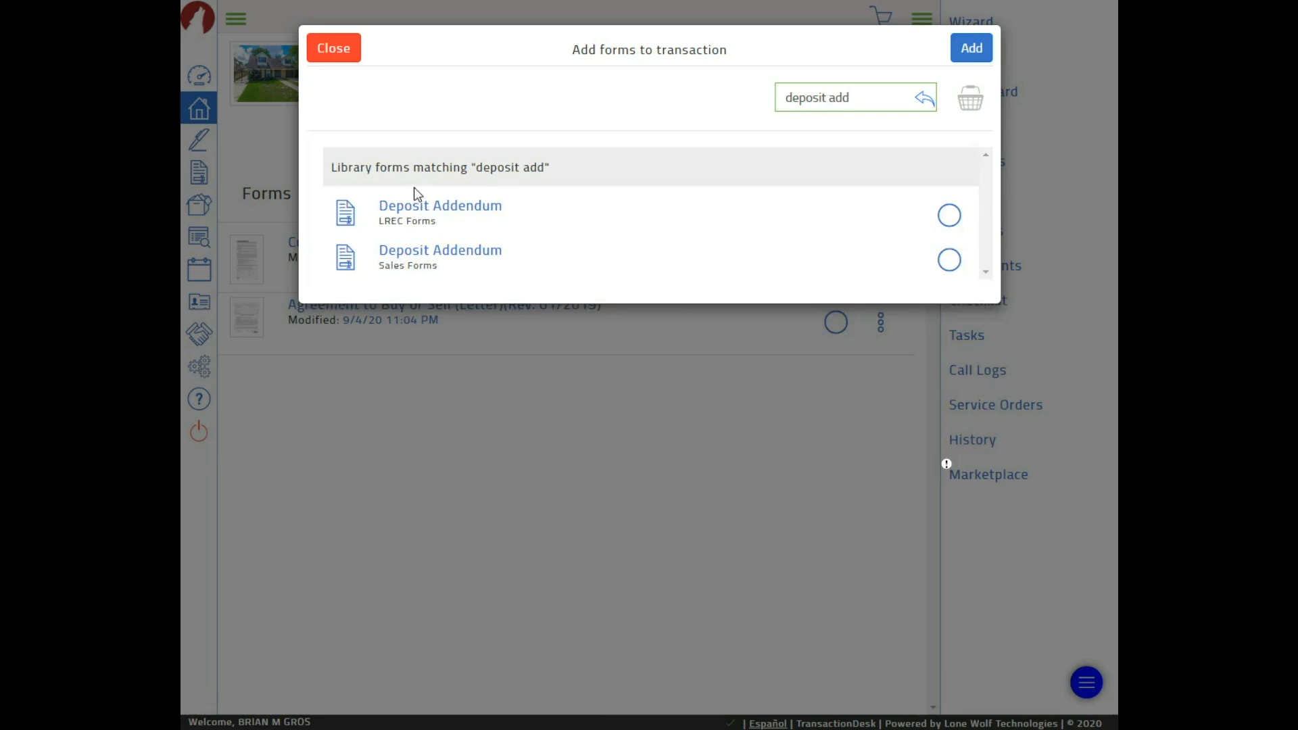
pyautogui.click(424, 212)
pyautogui.click(976, 49)
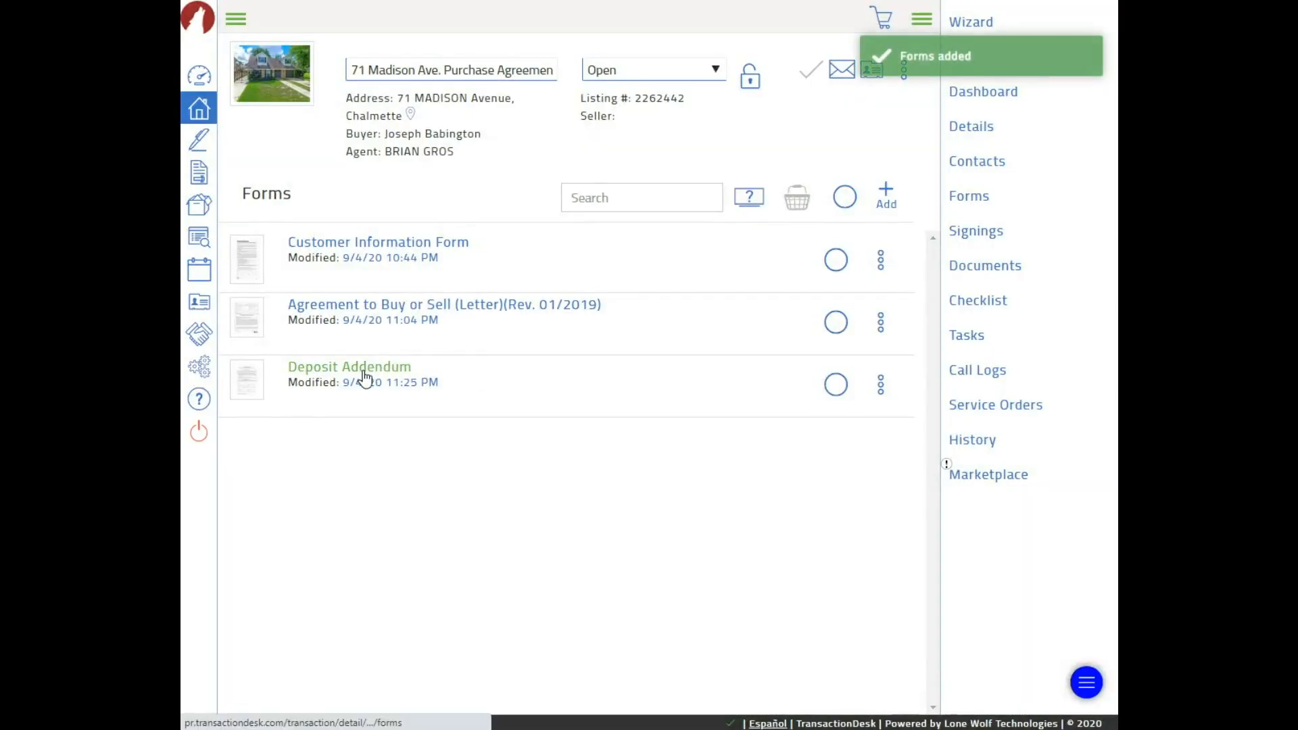
pyautogui.click(364, 376)
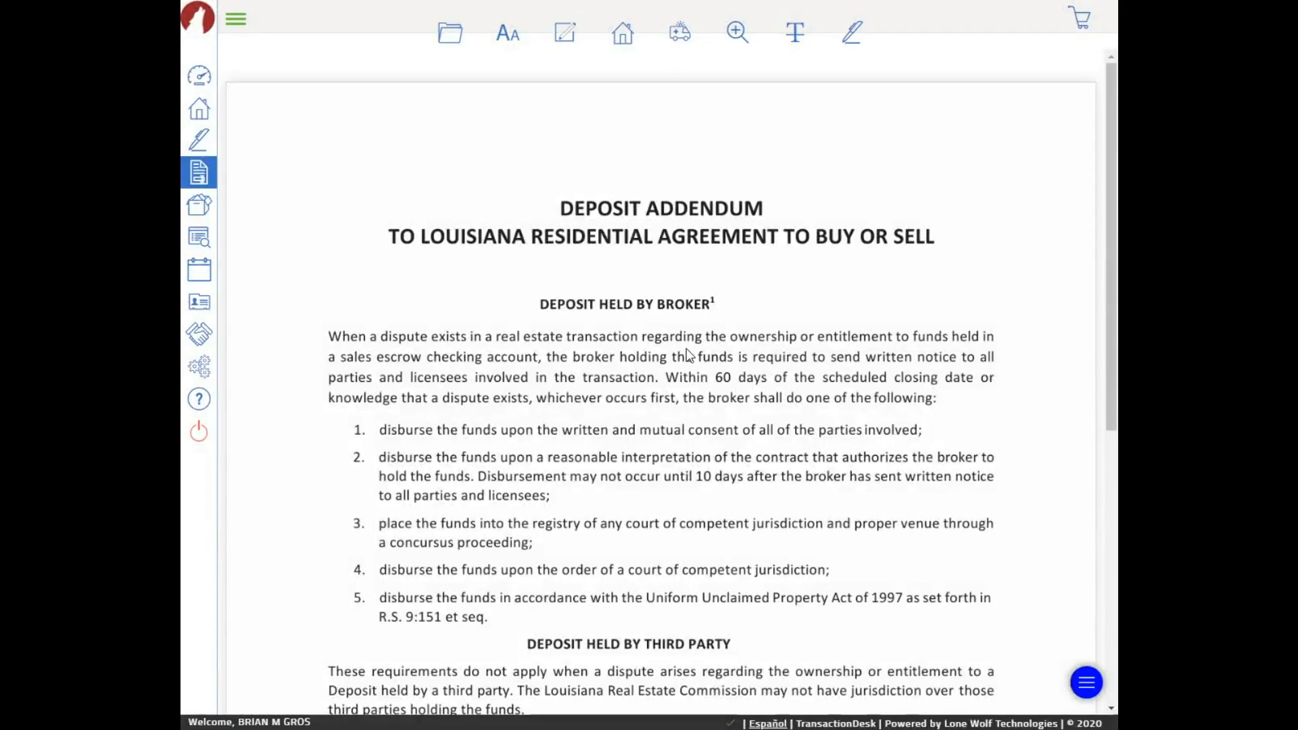
# Enter 'Title title' in the Deposit Addendum's Deposit held by field
pyautogui.scroll(-3, 689, 365)
pyautogui.scroll(-1, 689, 365)
pyautogui.click(500, 432)
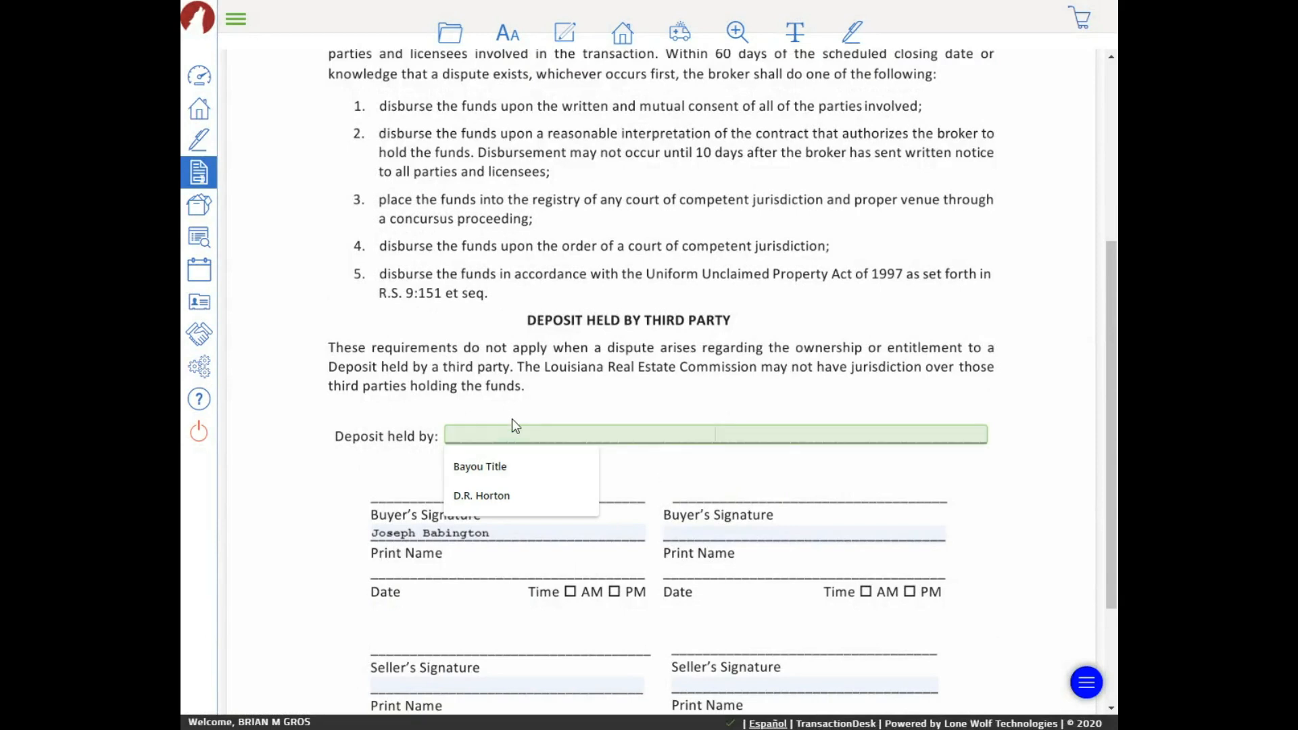
pyautogui.write('Titel')
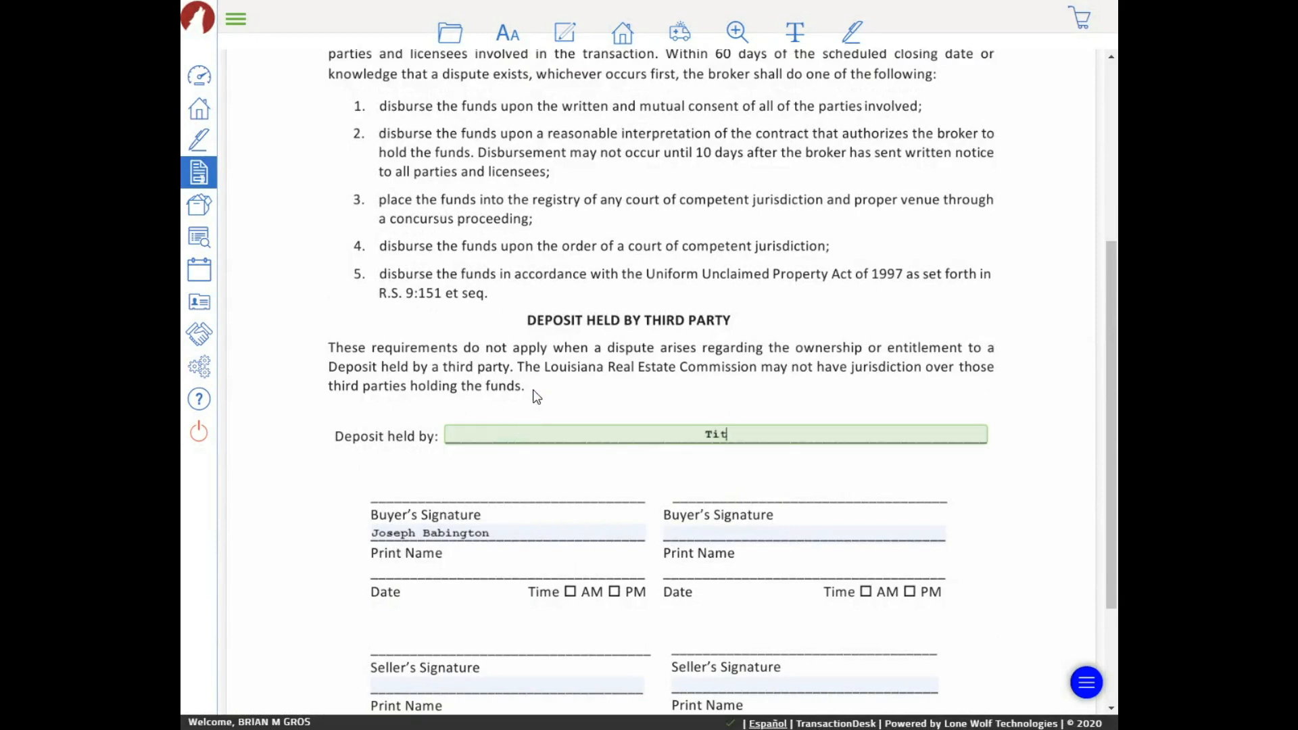
pyautogui.press('BackSpace')
pyautogui.press('BackSpace')
pyautogui.write('tl')
pyautogui.press('BackSpace')
pyautogui.press('BackSpace')
pyautogui.press('BackSpace')
pyautogui.write('tle title')
# Save the filled-in Deposit Addendum and return to the Signings list
pyautogui.click(451, 34)
pyautogui.moveTo(448, 154)
pyautogui.click(516, 161)
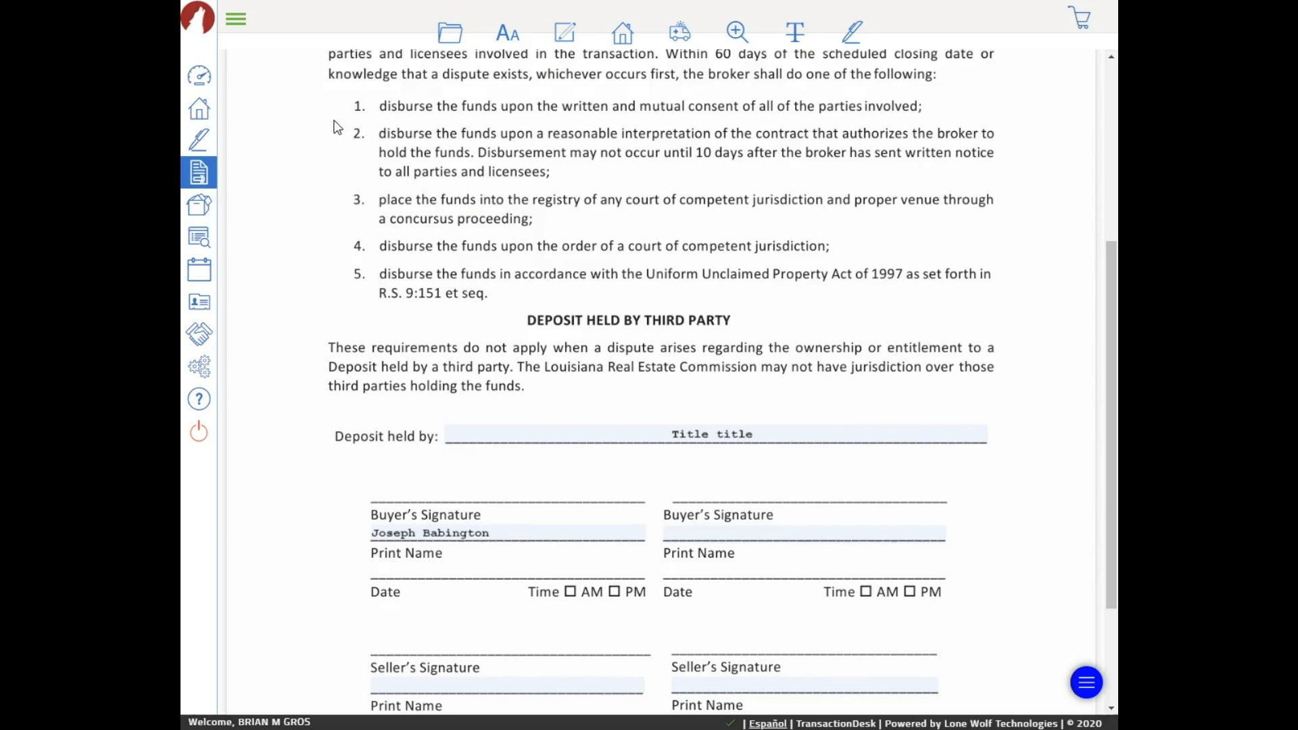
pyautogui.click(198, 142)
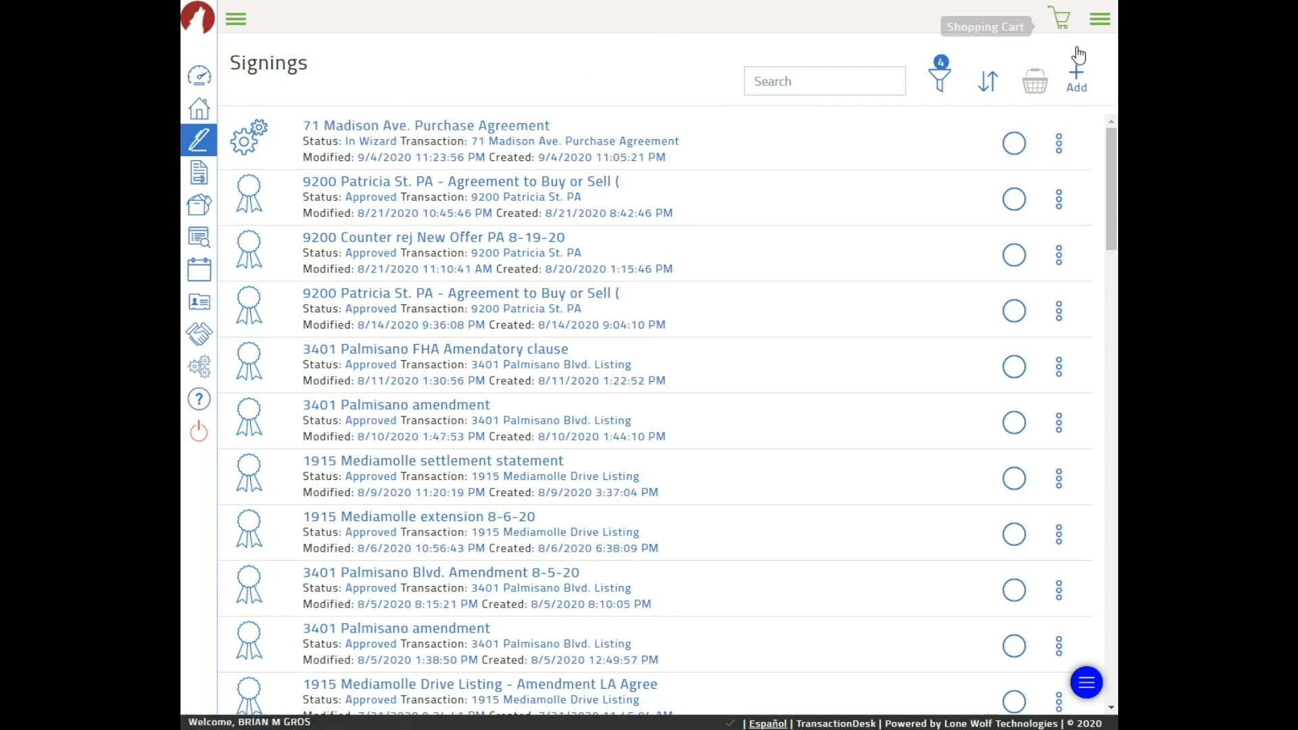
pyautogui.click(1077, 76)
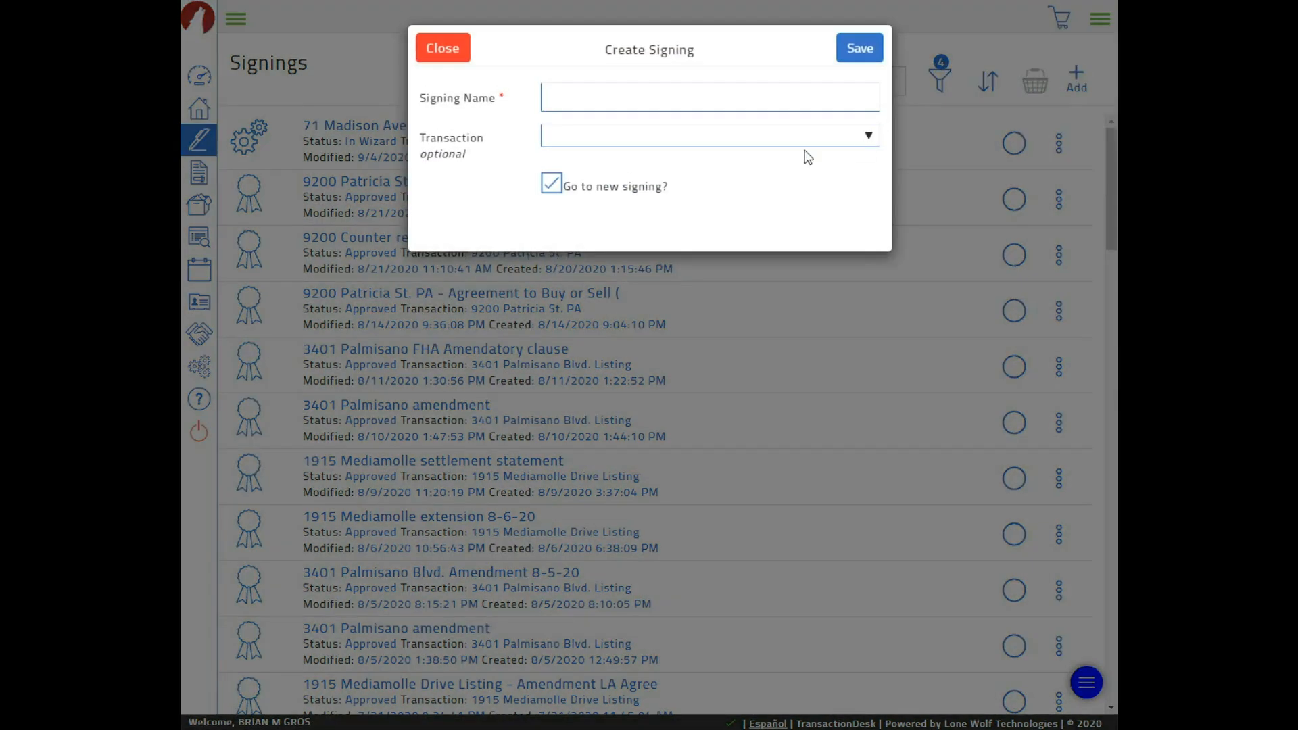
pyautogui.click(680, 134)
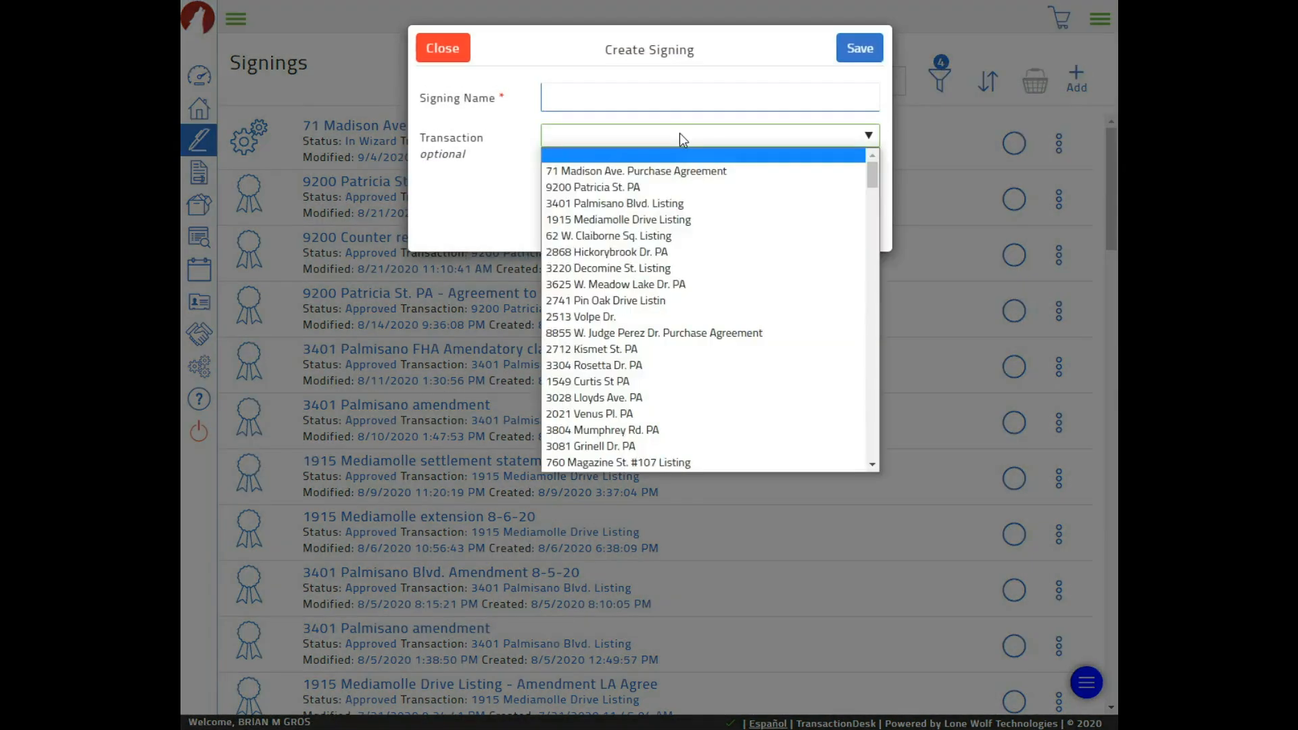
pyautogui.click(663, 171)
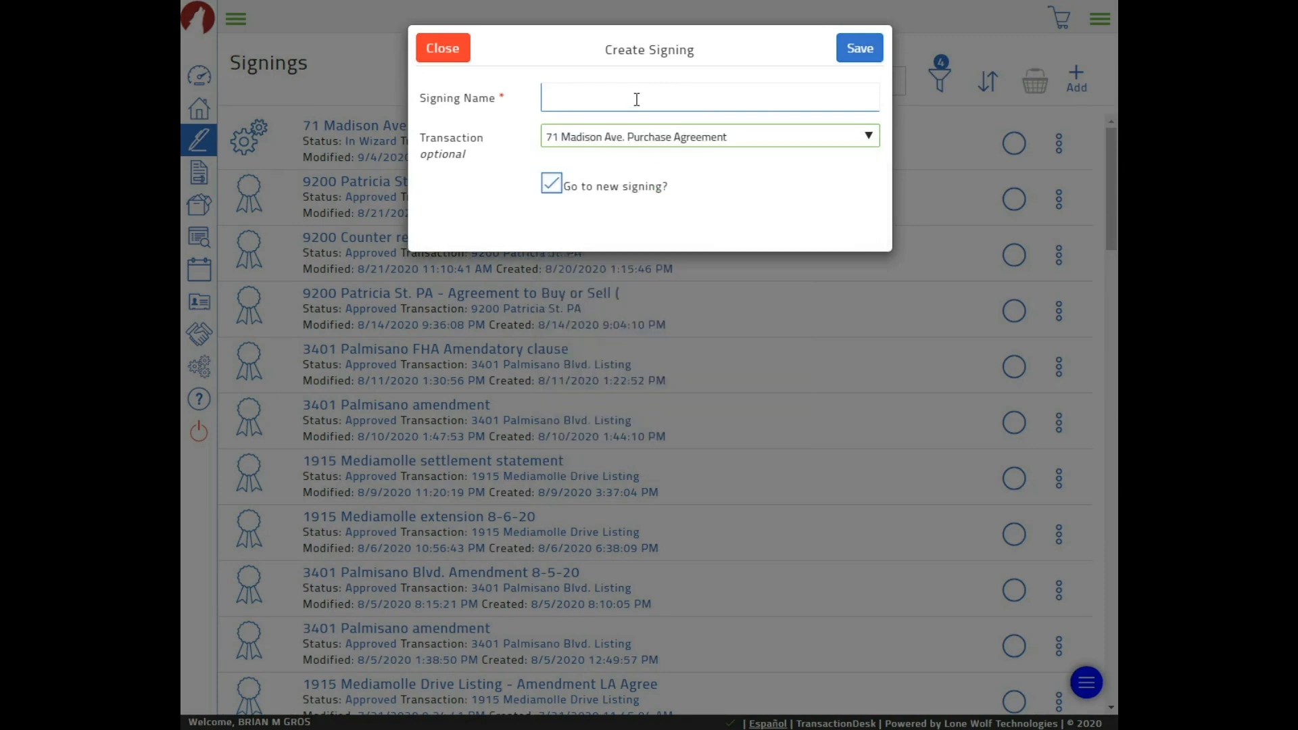
pyautogui.click(636, 100)
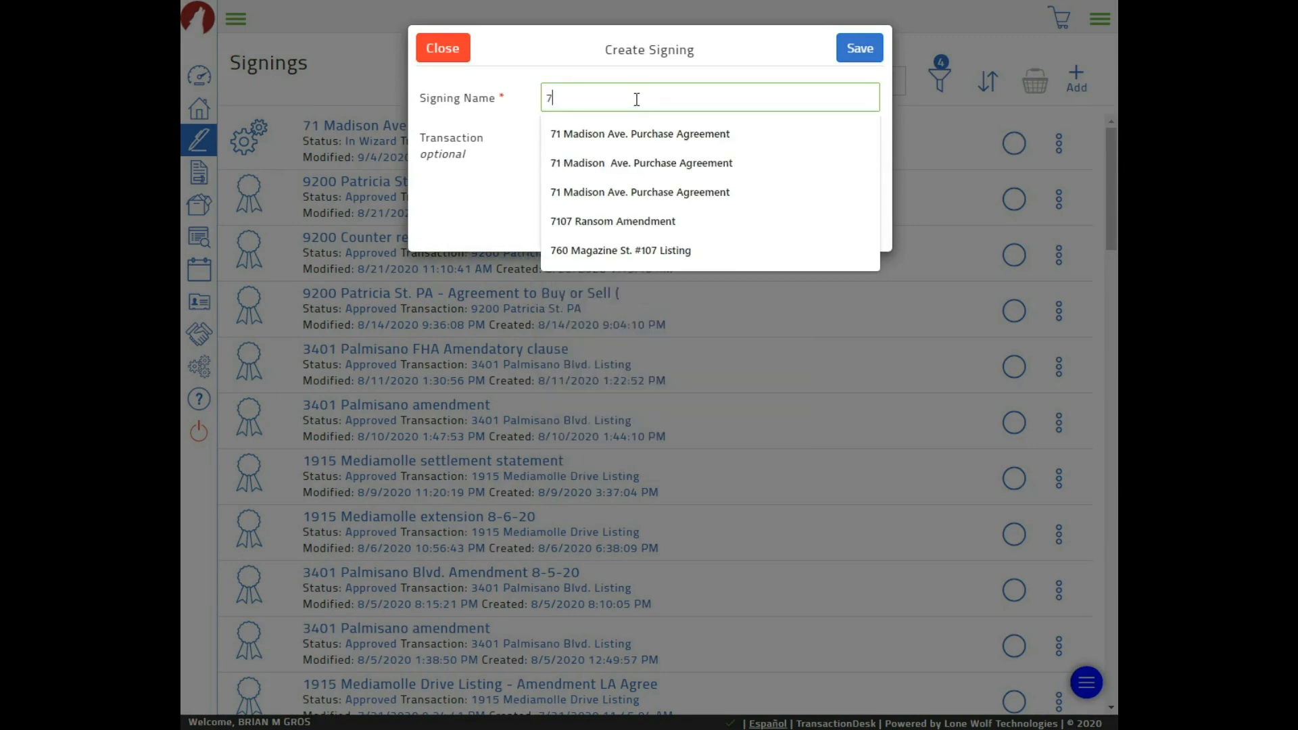
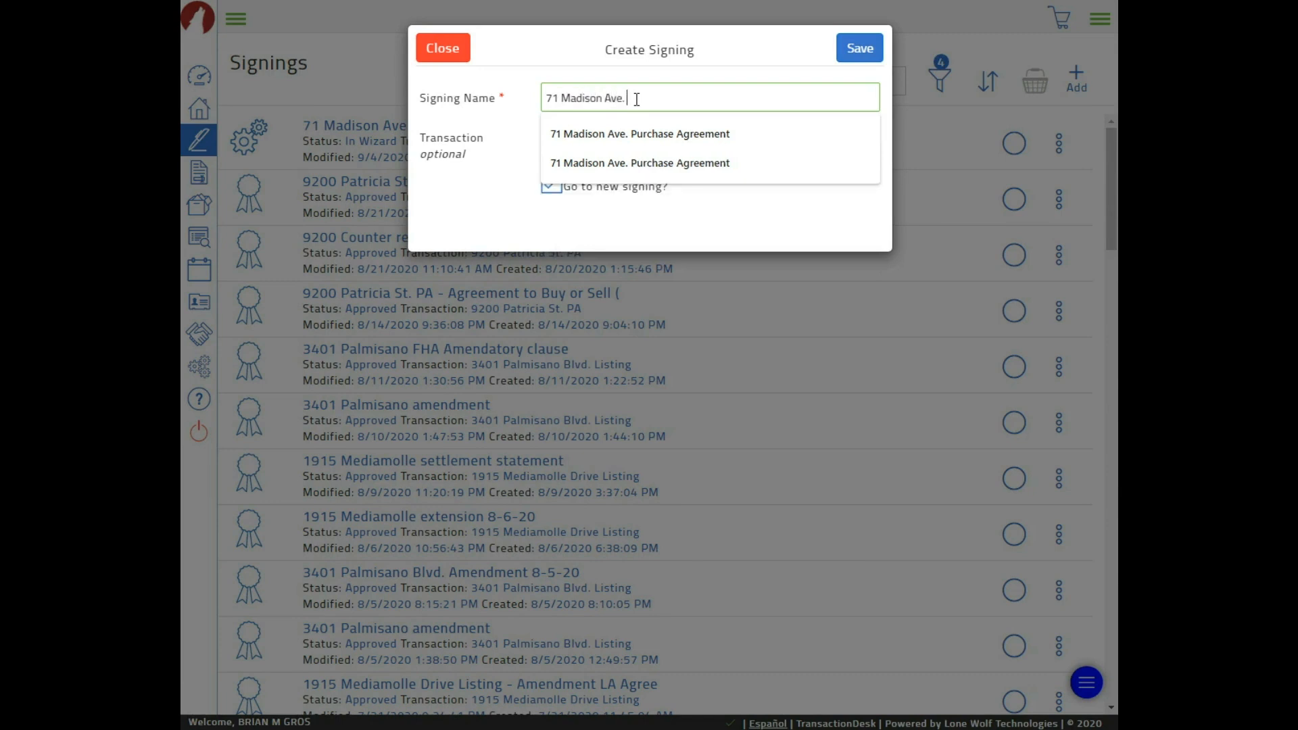
pyautogui.write(' Disc')
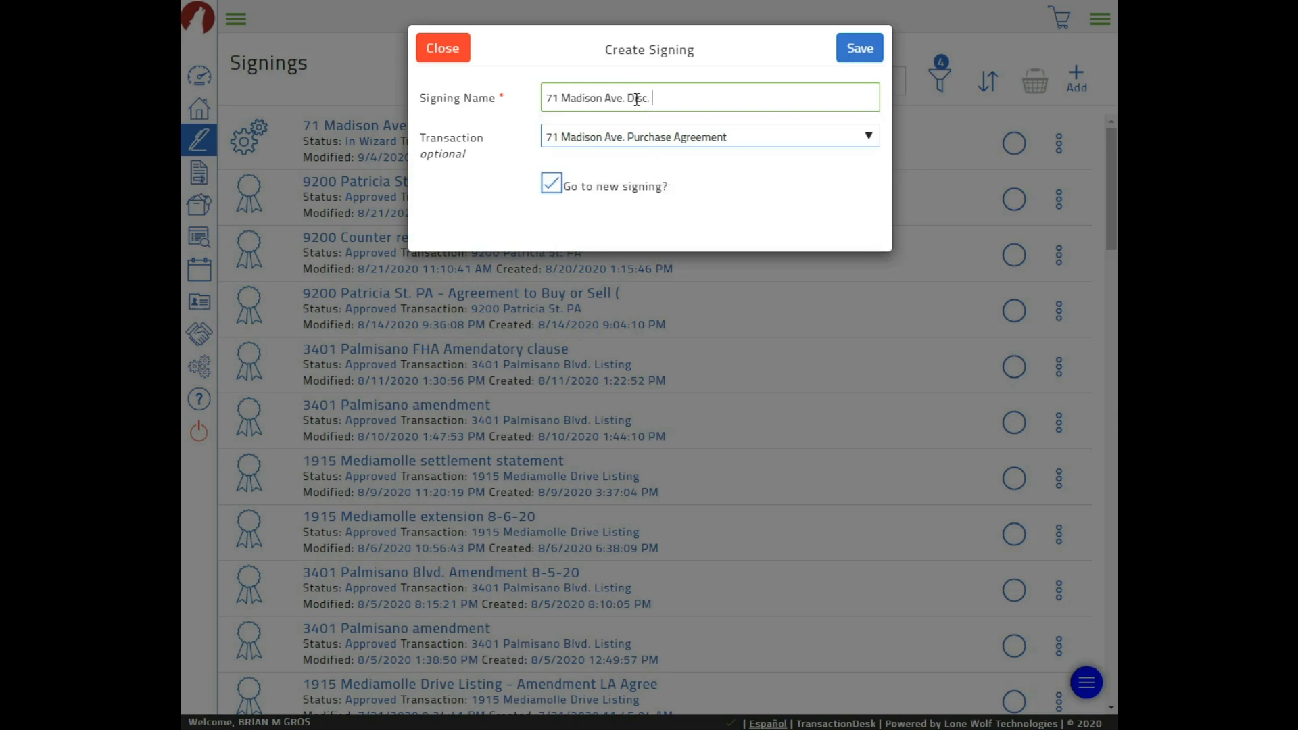
pyautogui.write('losures')
pyautogui.click(851, 53)
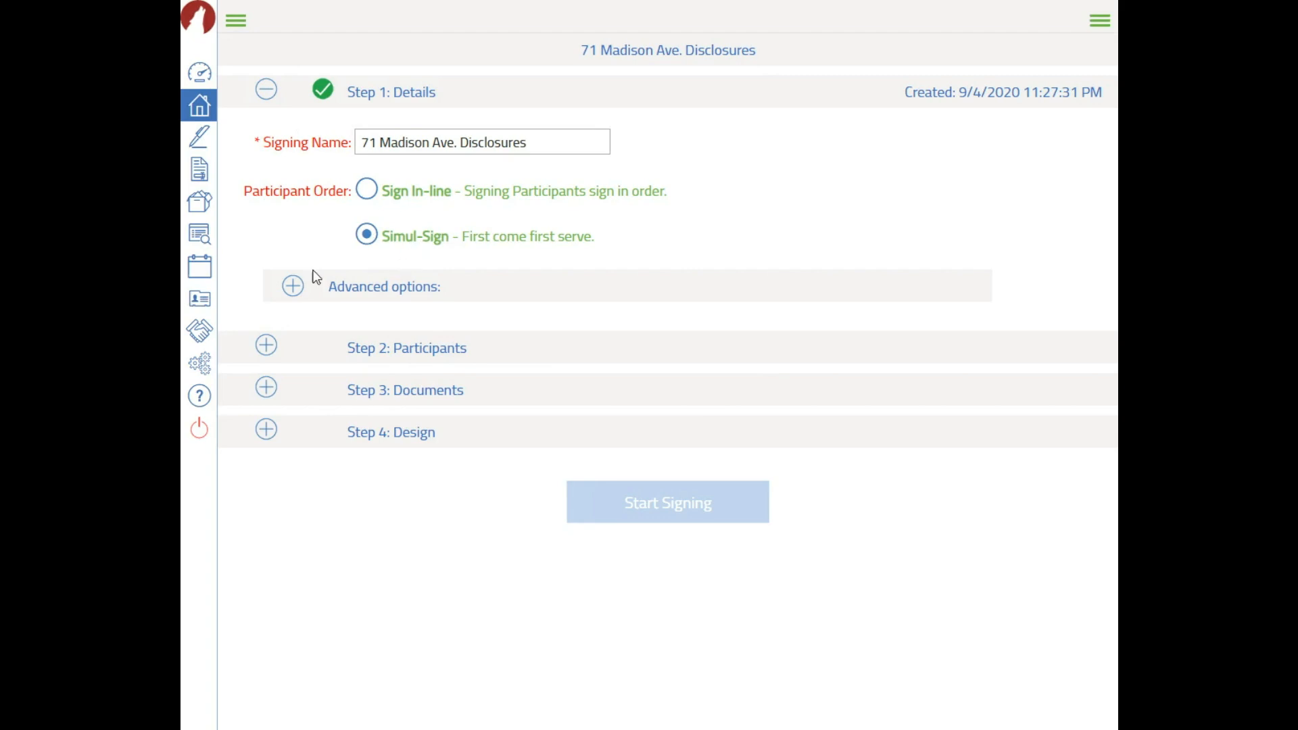
# Enable reminders after 4 hours, repeating every 4 hours, keeping Simul-Sign order
pyautogui.click(293, 287)
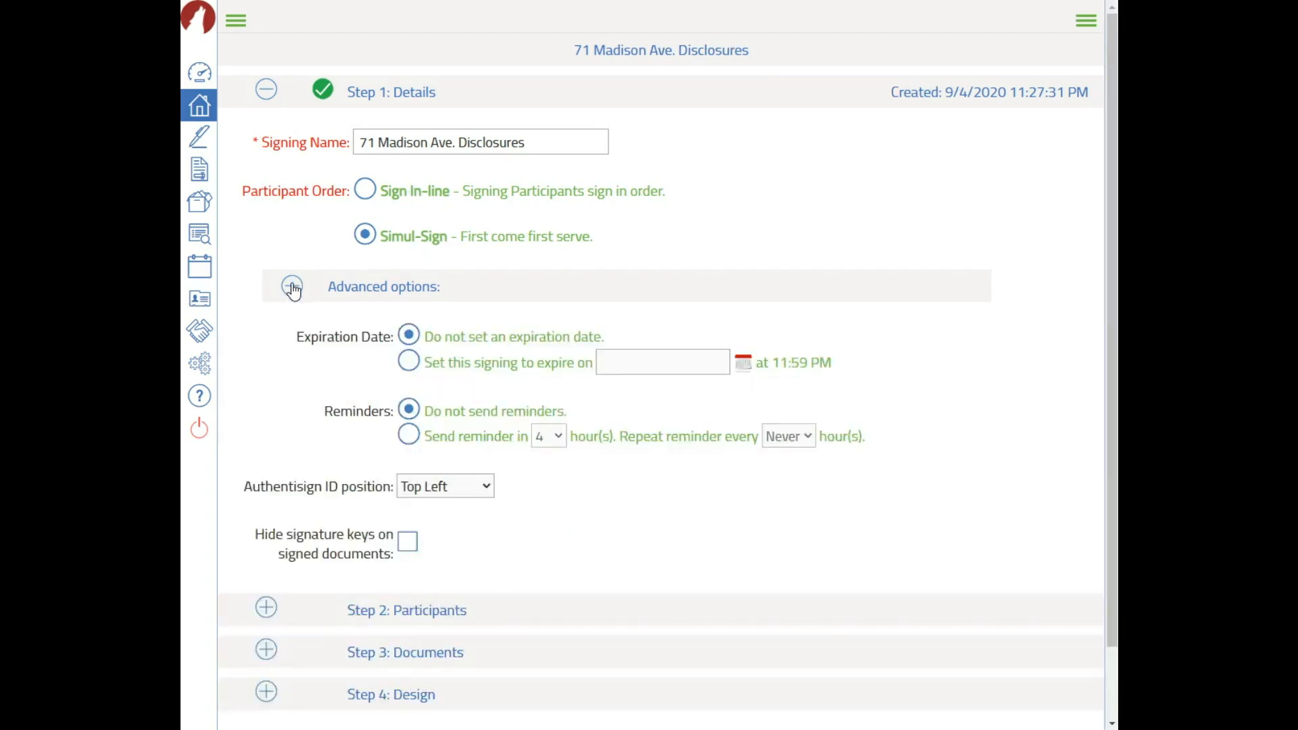
pyautogui.click(409, 435)
pyautogui.click(367, 194)
pyautogui.click(365, 235)
pyautogui.scroll(-1, 559, 516)
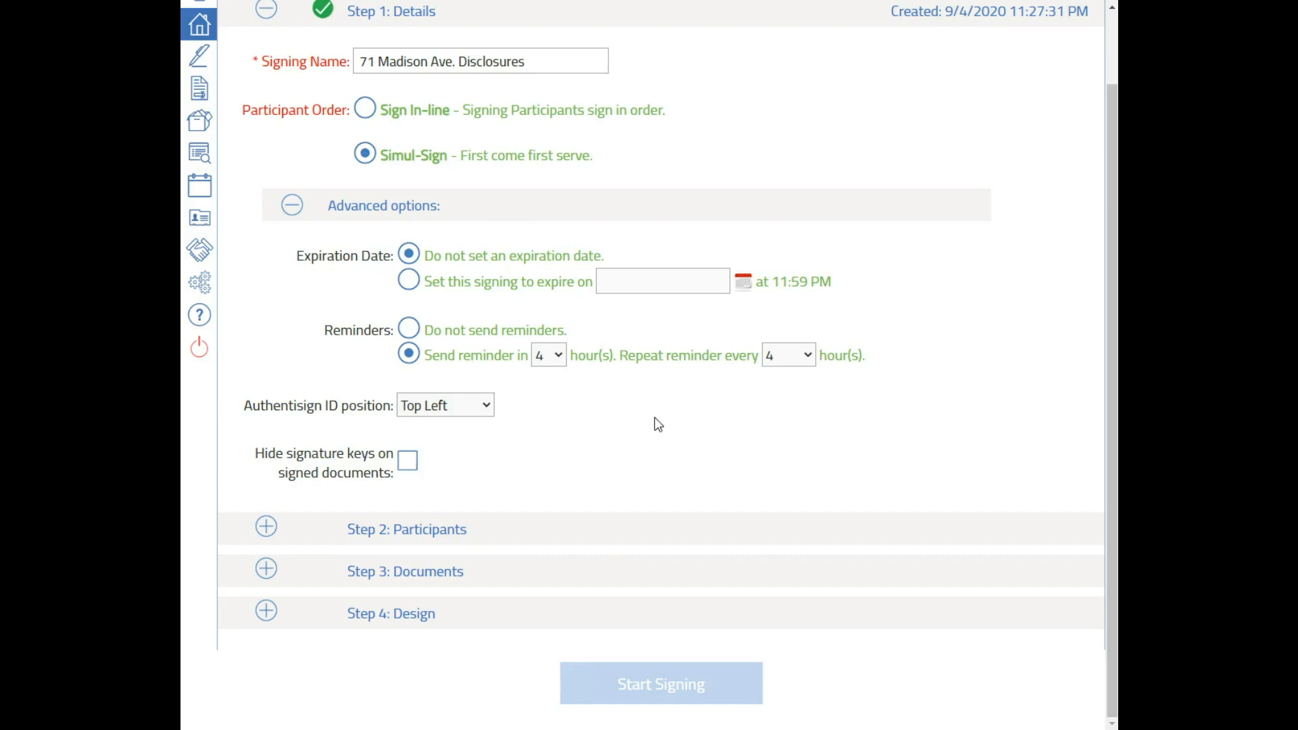
# Add the selling agent and buyer to the signing as remote signers
pyautogui.click(411, 529)
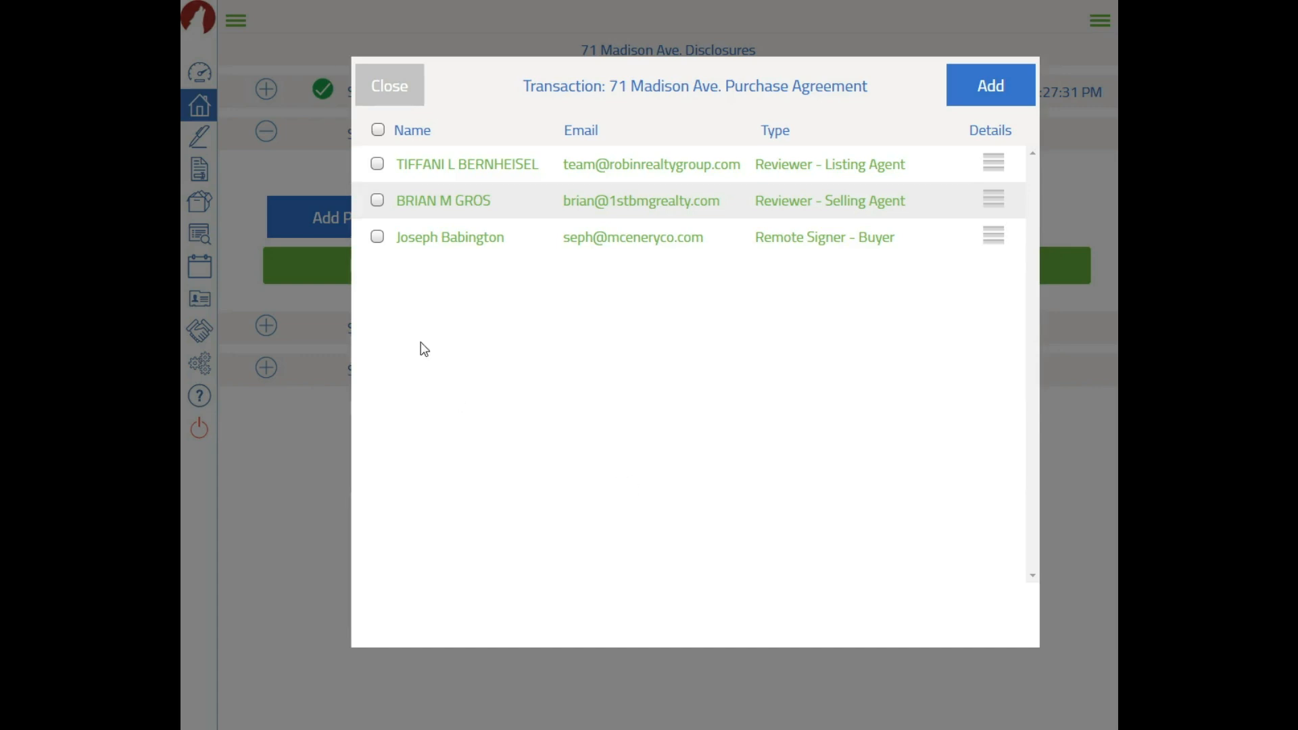
pyautogui.click(378, 200)
pyautogui.click(378, 202)
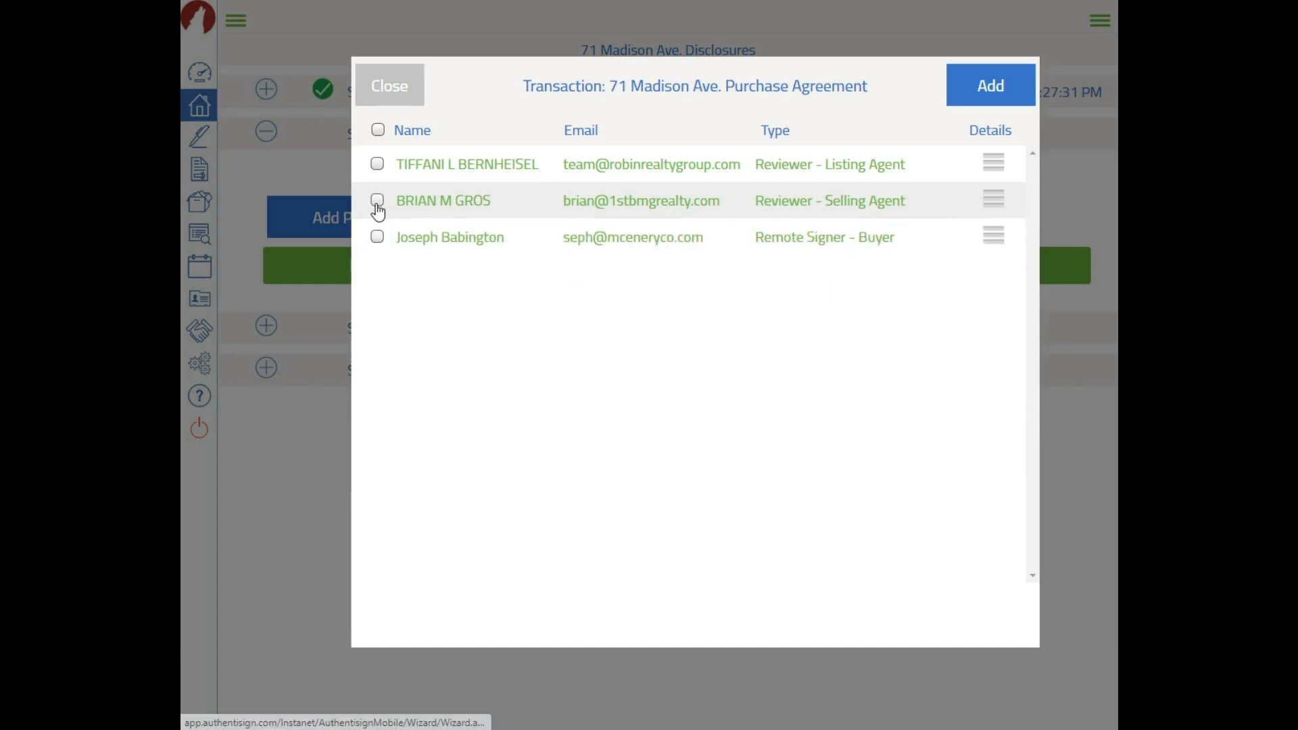
pyautogui.click(378, 202)
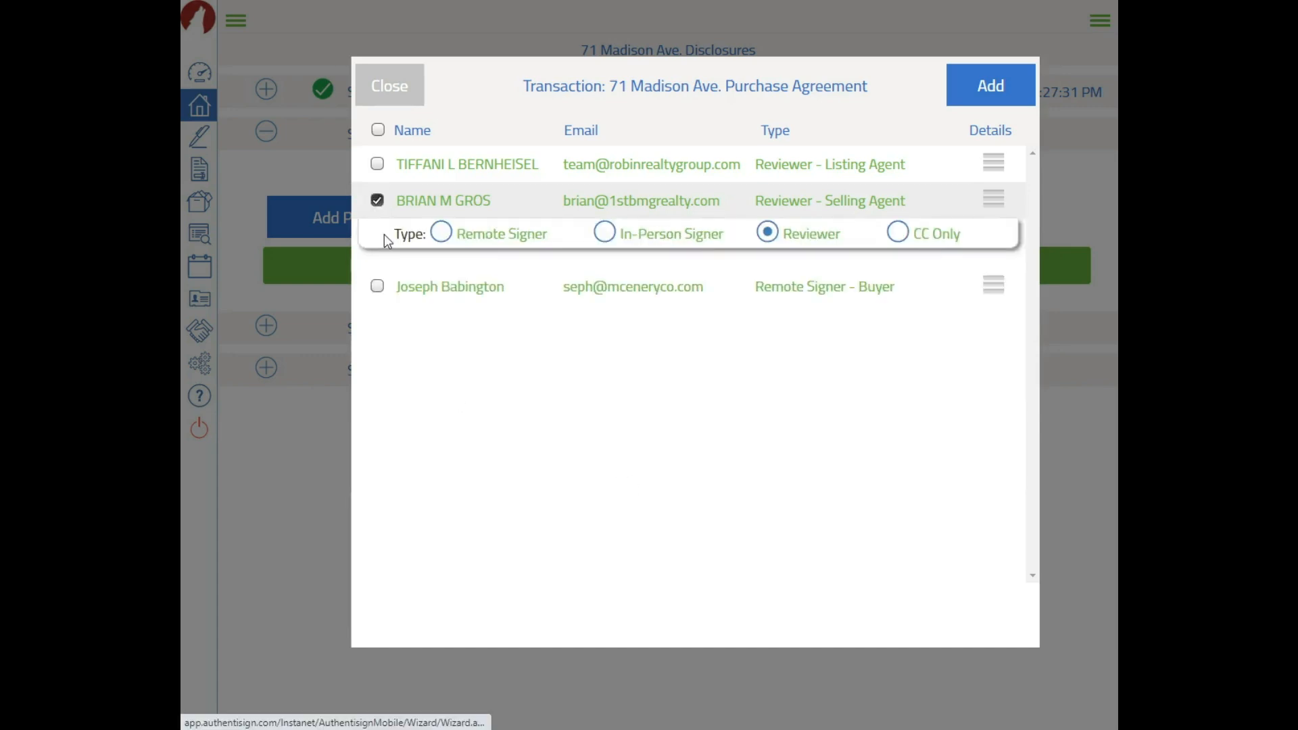
pyautogui.click(437, 236)
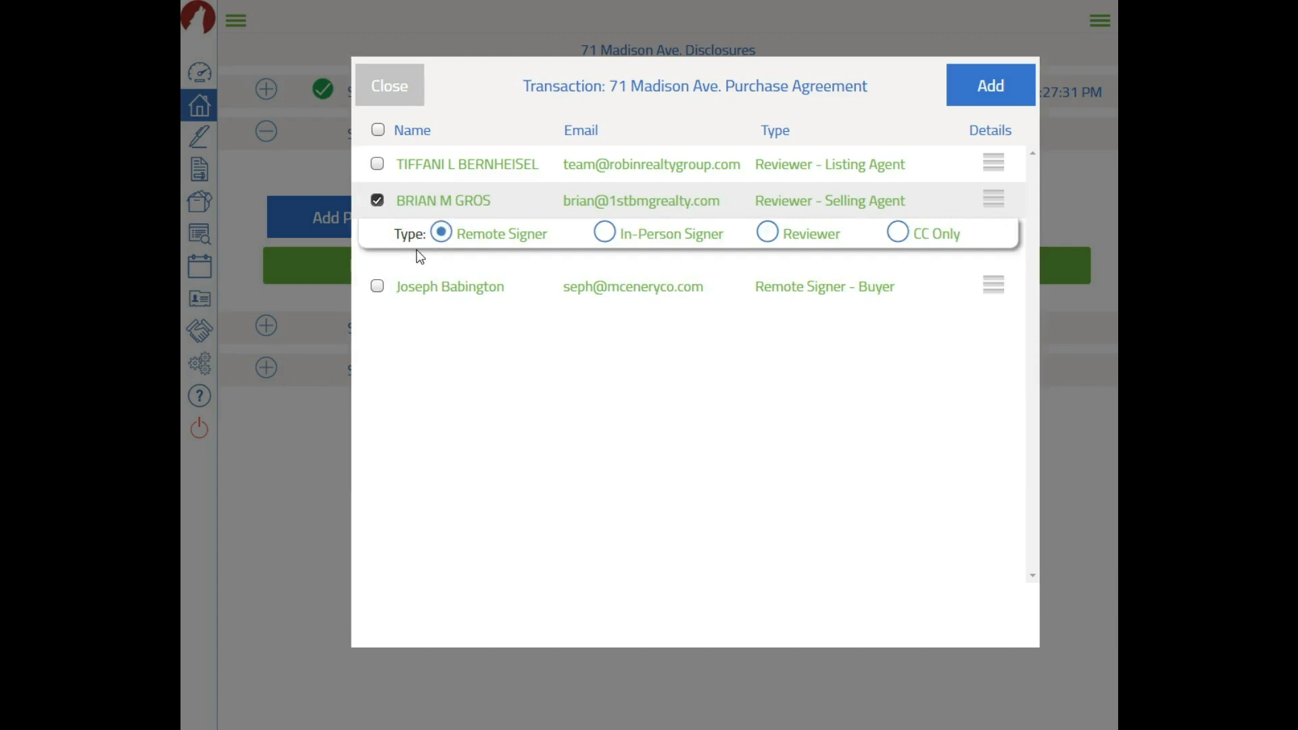
pyautogui.click(378, 286)
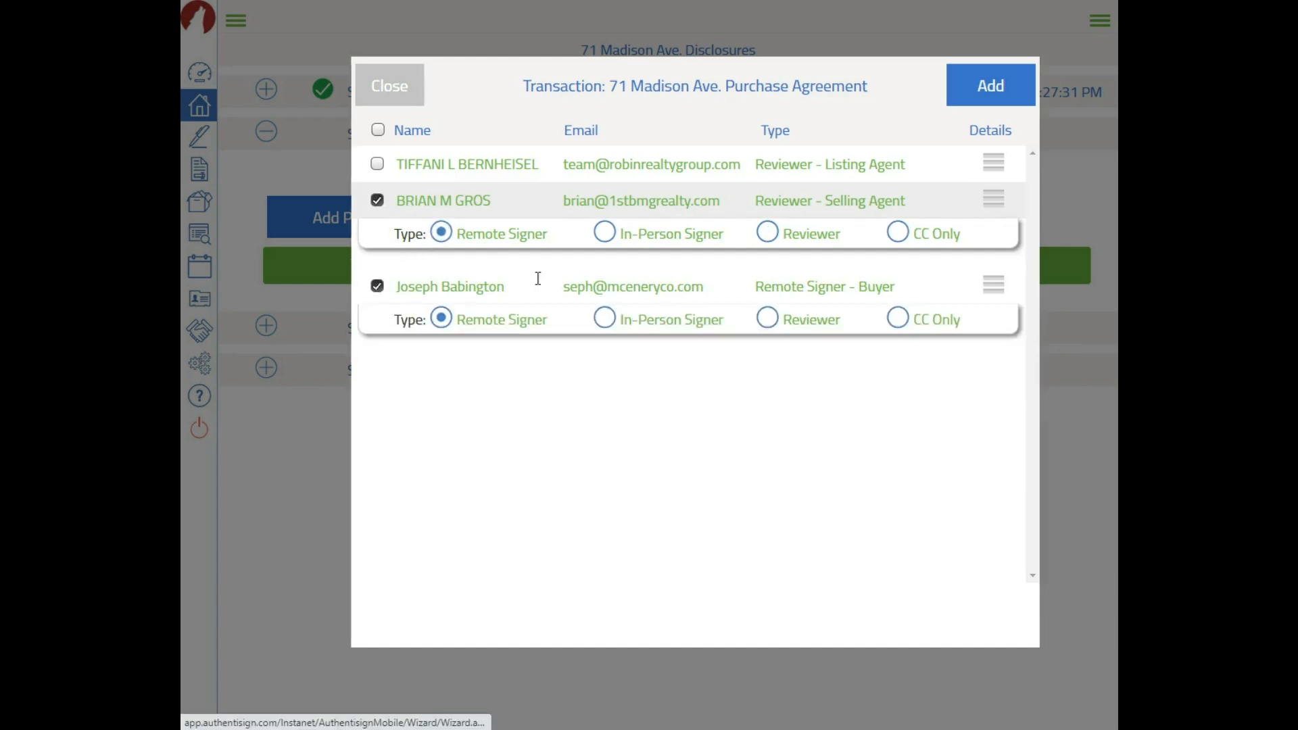
pyautogui.click(377, 164)
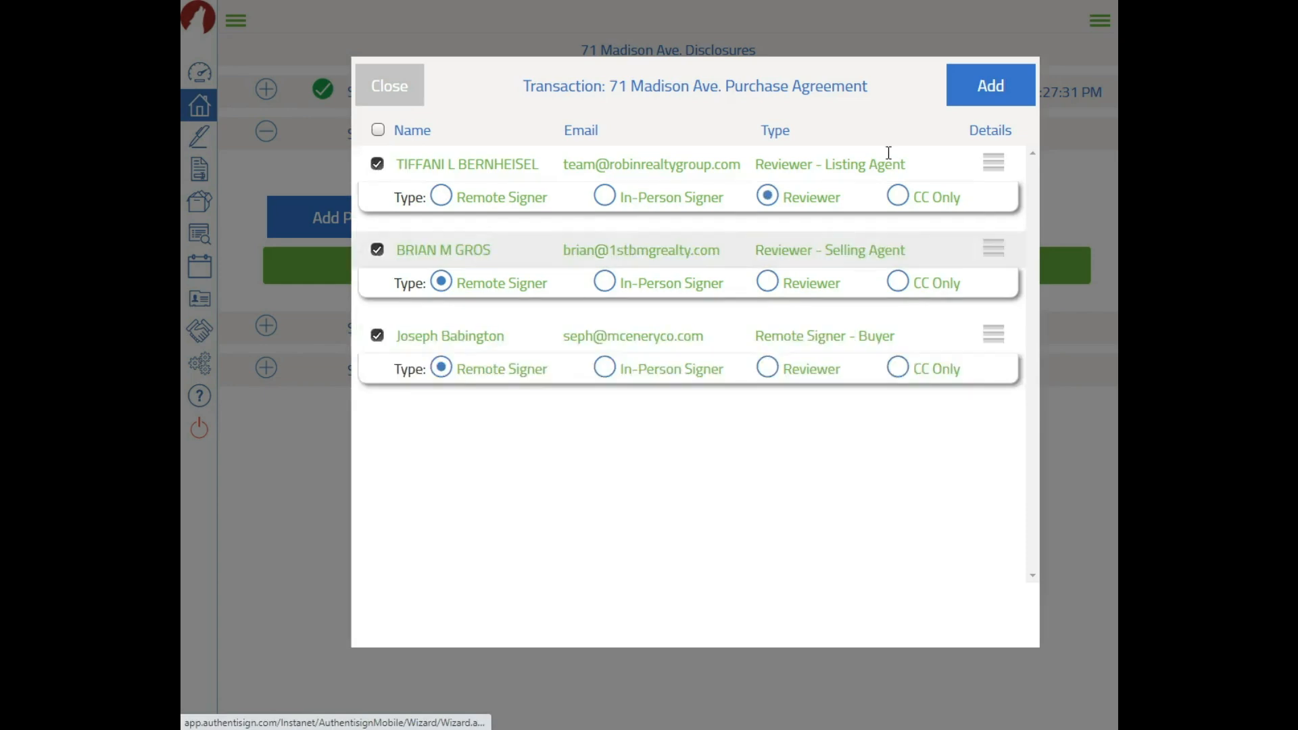
pyautogui.click(899, 197)
pyautogui.click(377, 164)
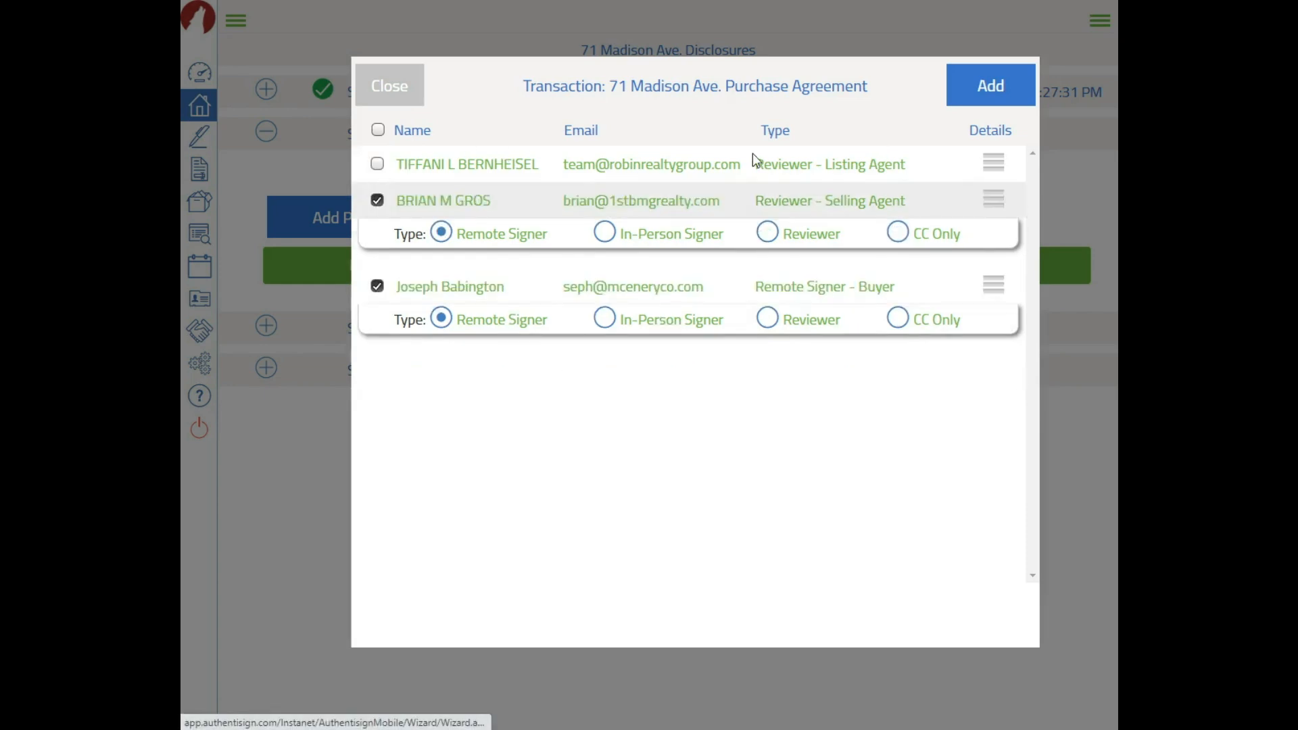
pyautogui.click(981, 95)
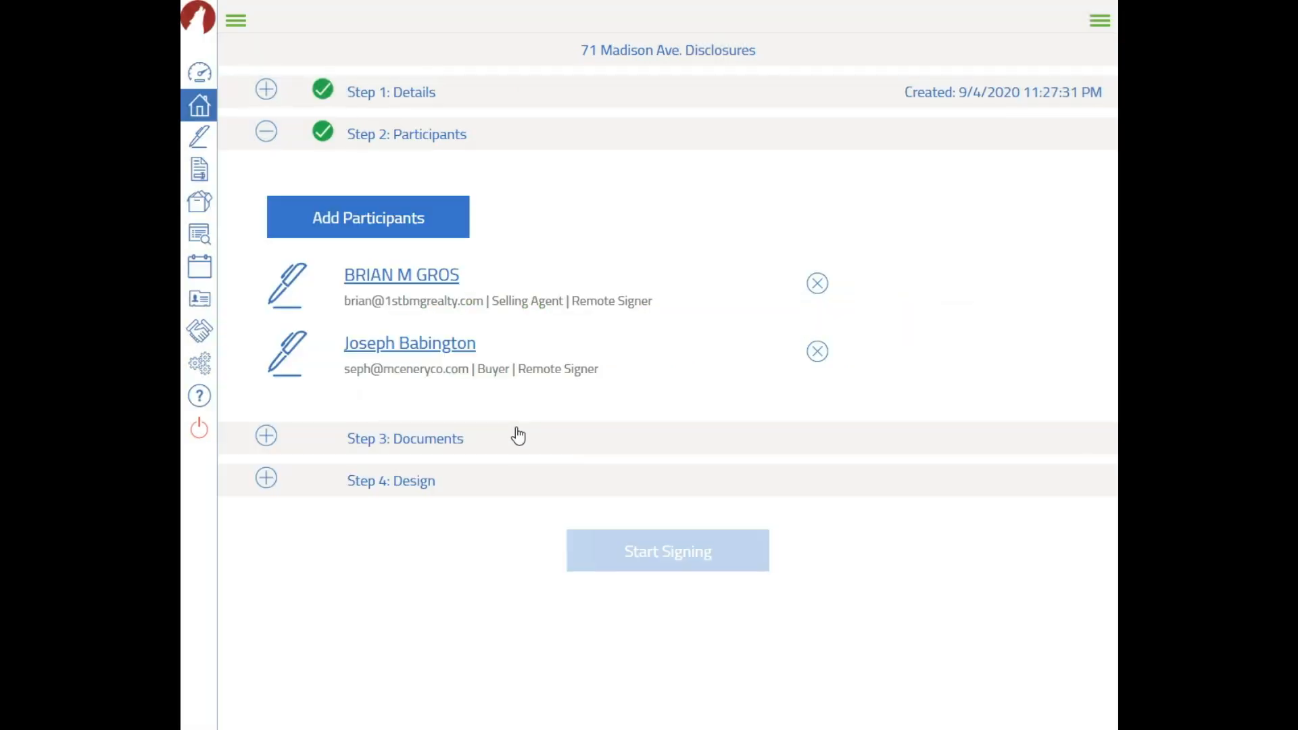
# Attach the Deposit Addendum, Lead Base Paint Pamphlet and Property Disclosures documents
pyautogui.click(411, 444)
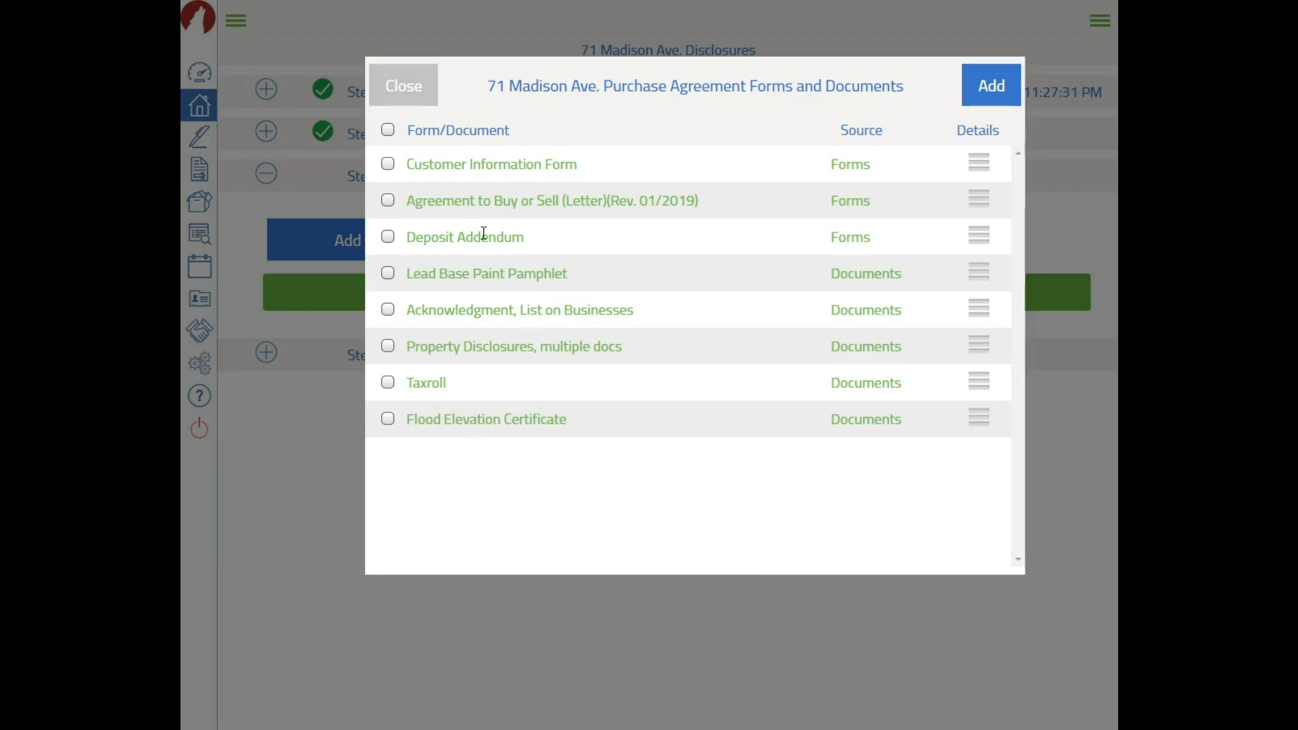
pyautogui.click(387, 237)
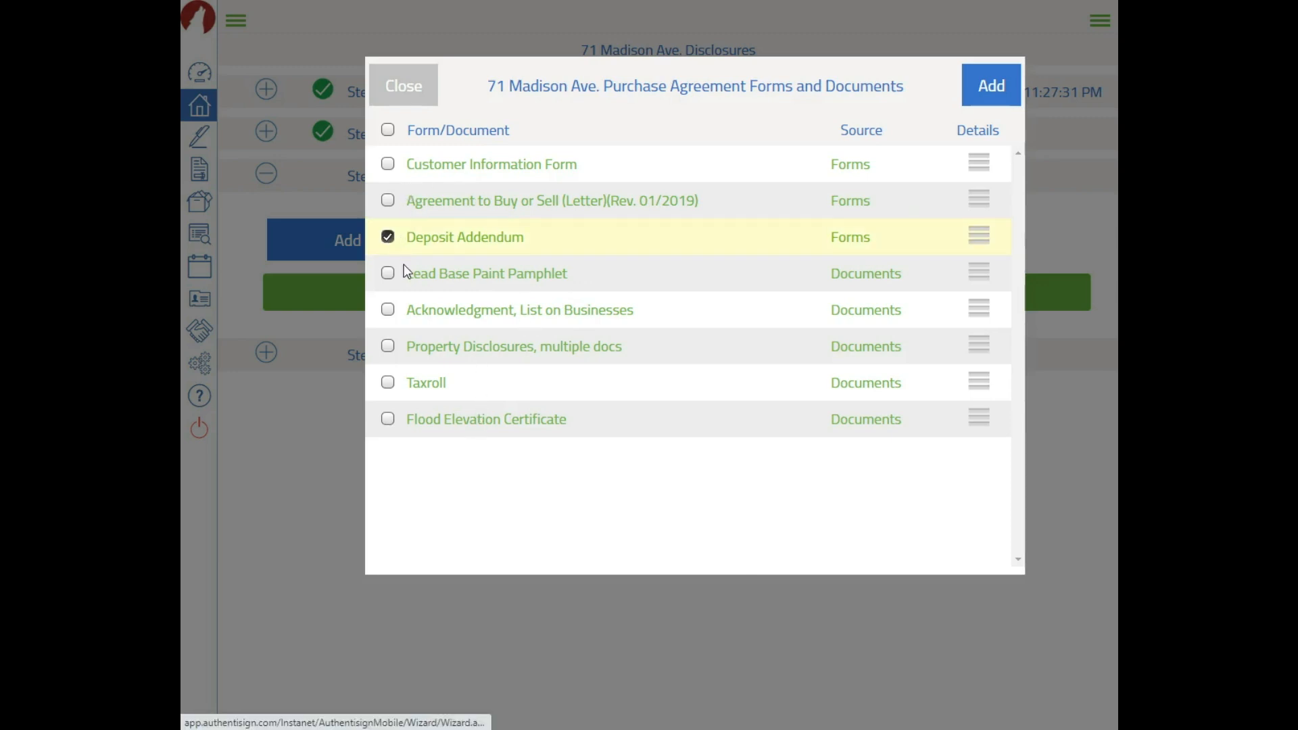
pyautogui.click(388, 275)
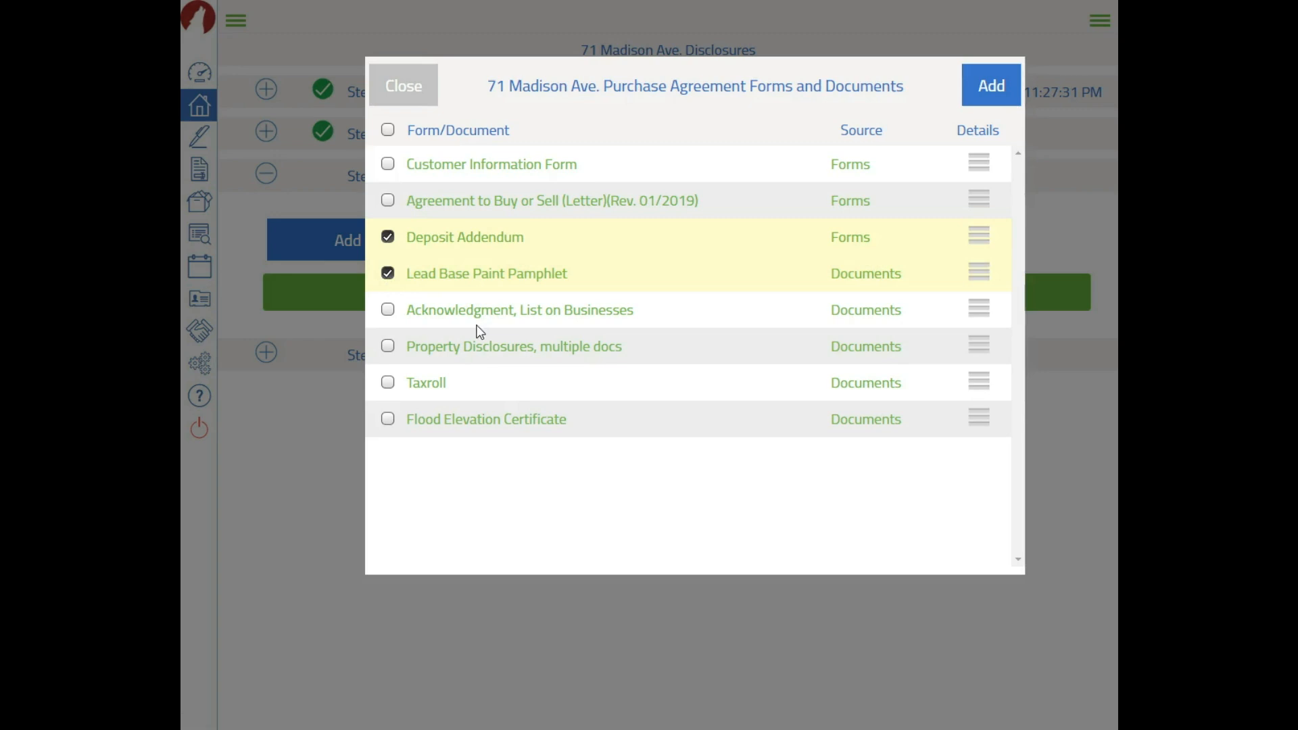
pyautogui.click(389, 347)
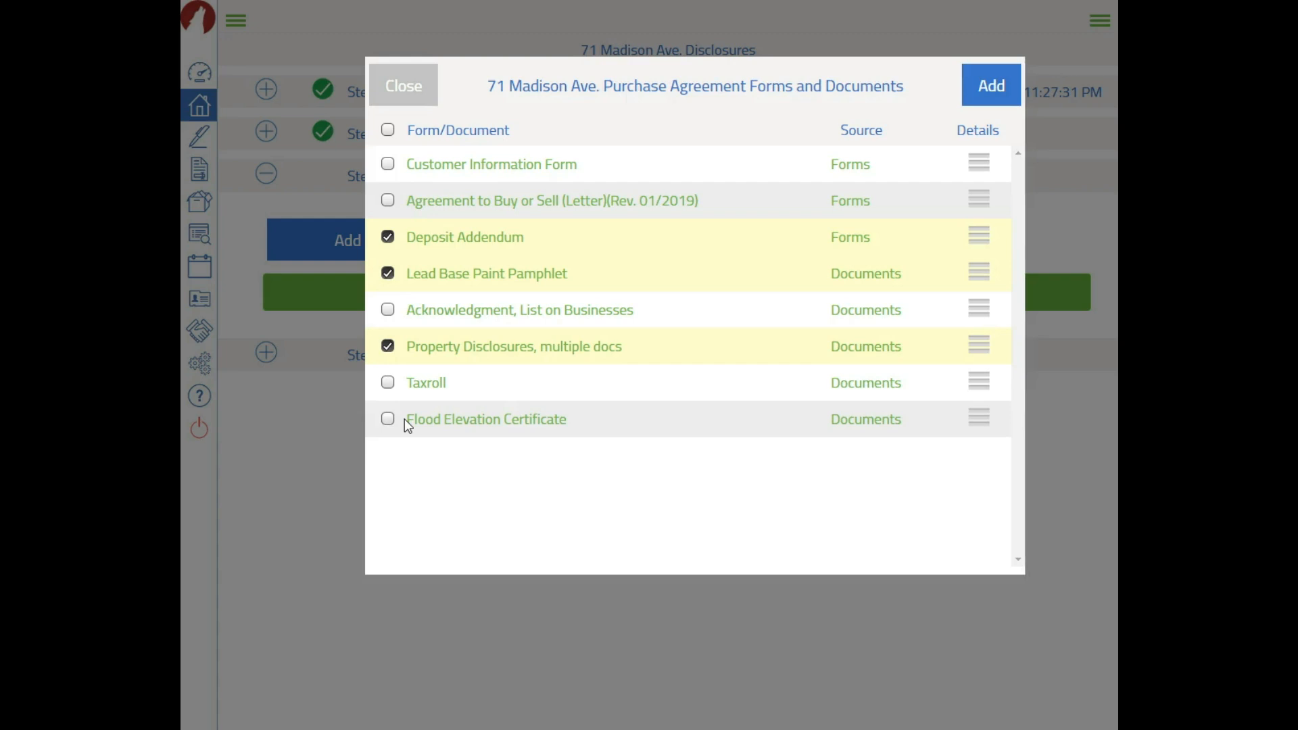
pyautogui.click(986, 85)
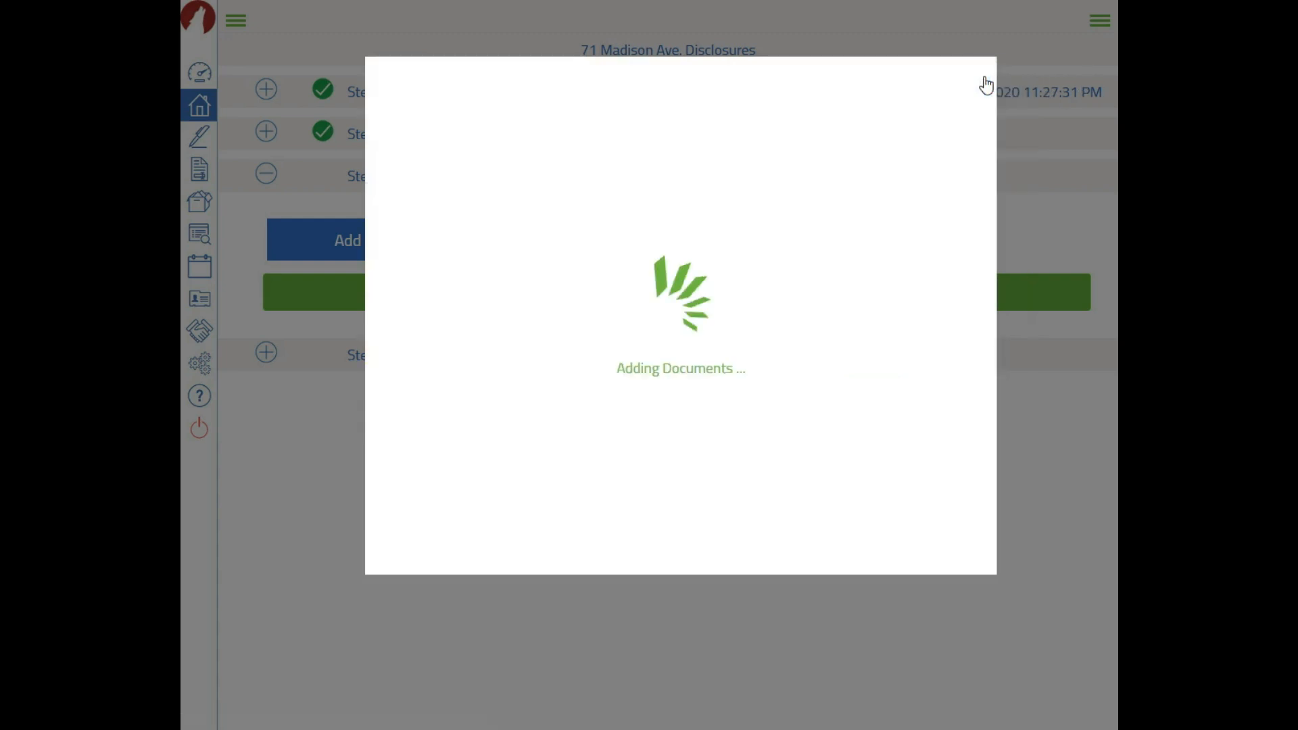
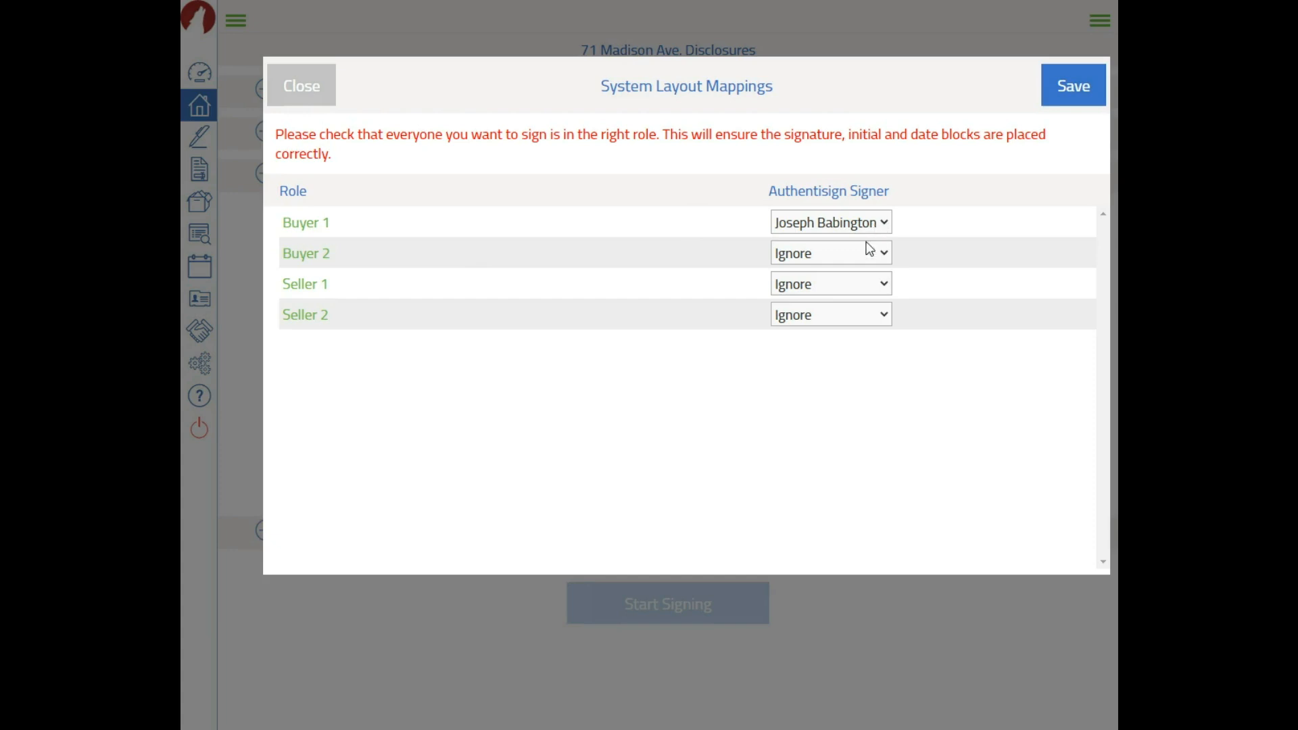
# Keep the buyer on Buyer 1, leave Seller 1 and Buyer 2 on Ignore, and save the mappings
pyautogui.click(865, 283)
pyautogui.click(960, 293)
pyautogui.click(841, 223)
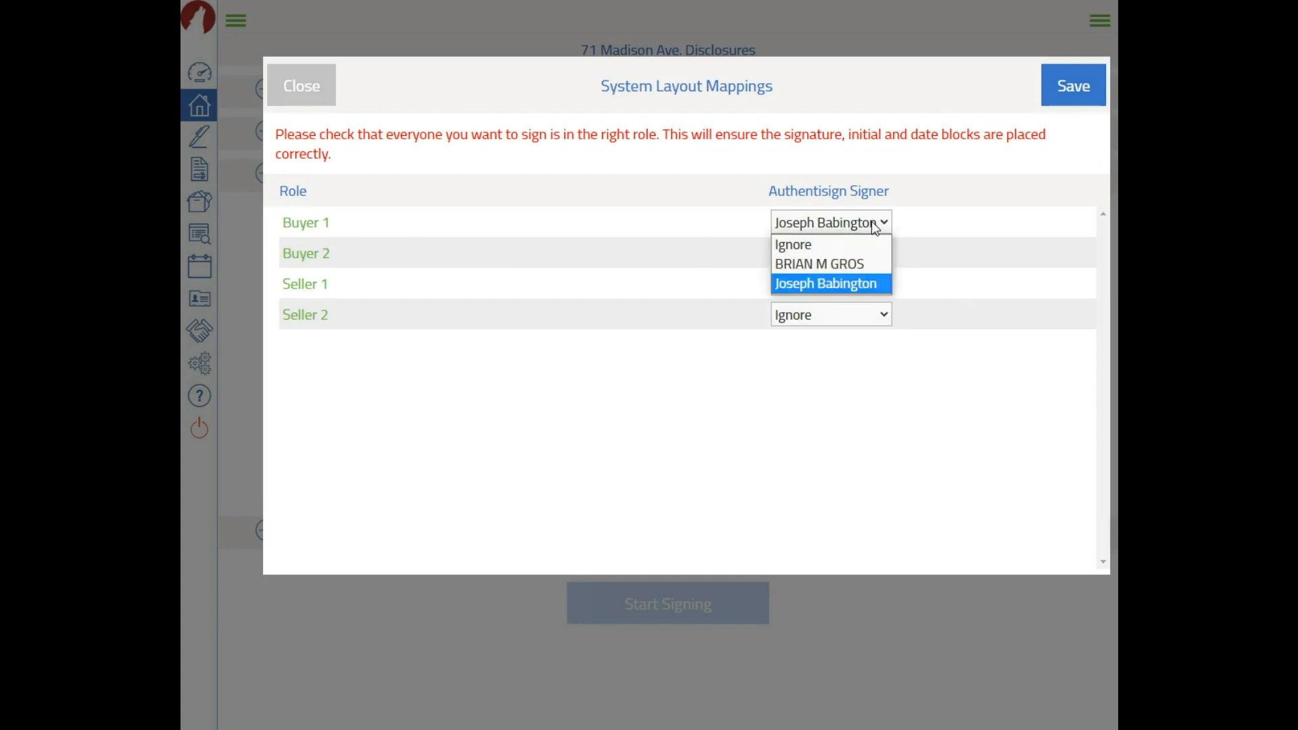
pyautogui.click(857, 272)
pyautogui.click(928, 255)
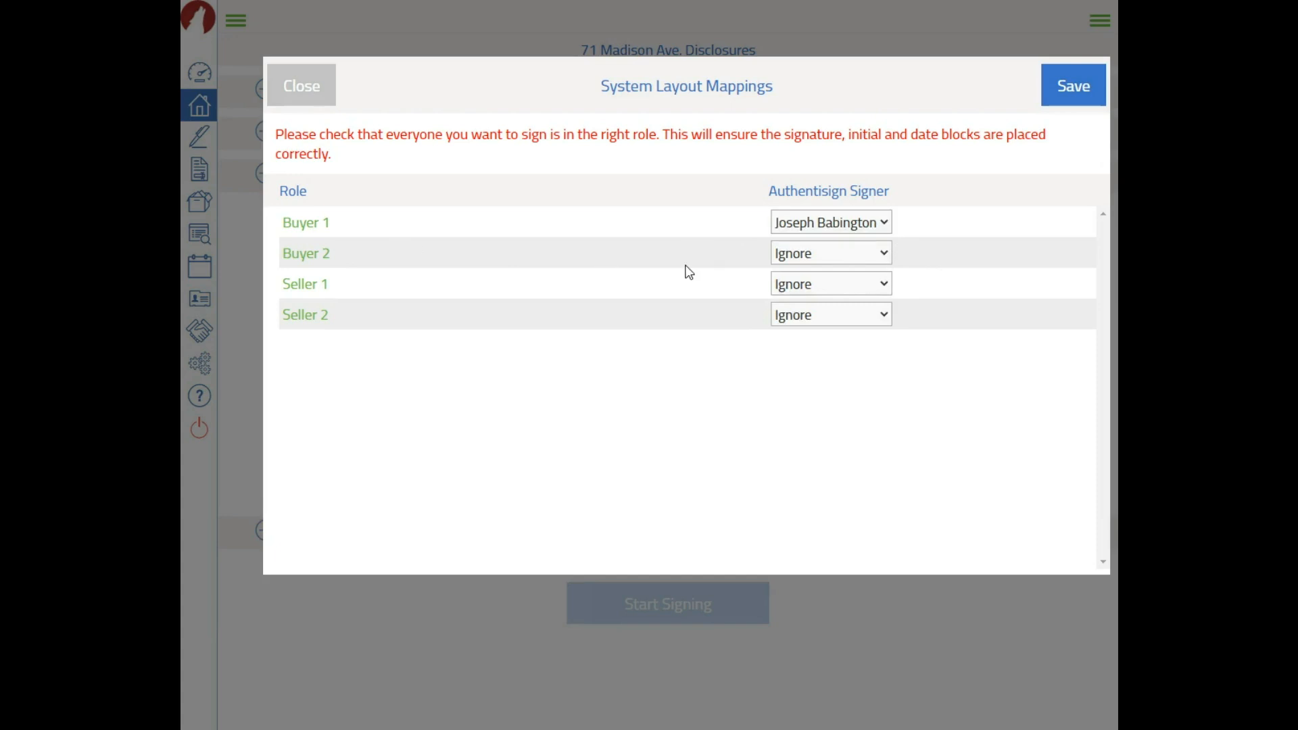
pyautogui.click(838, 255)
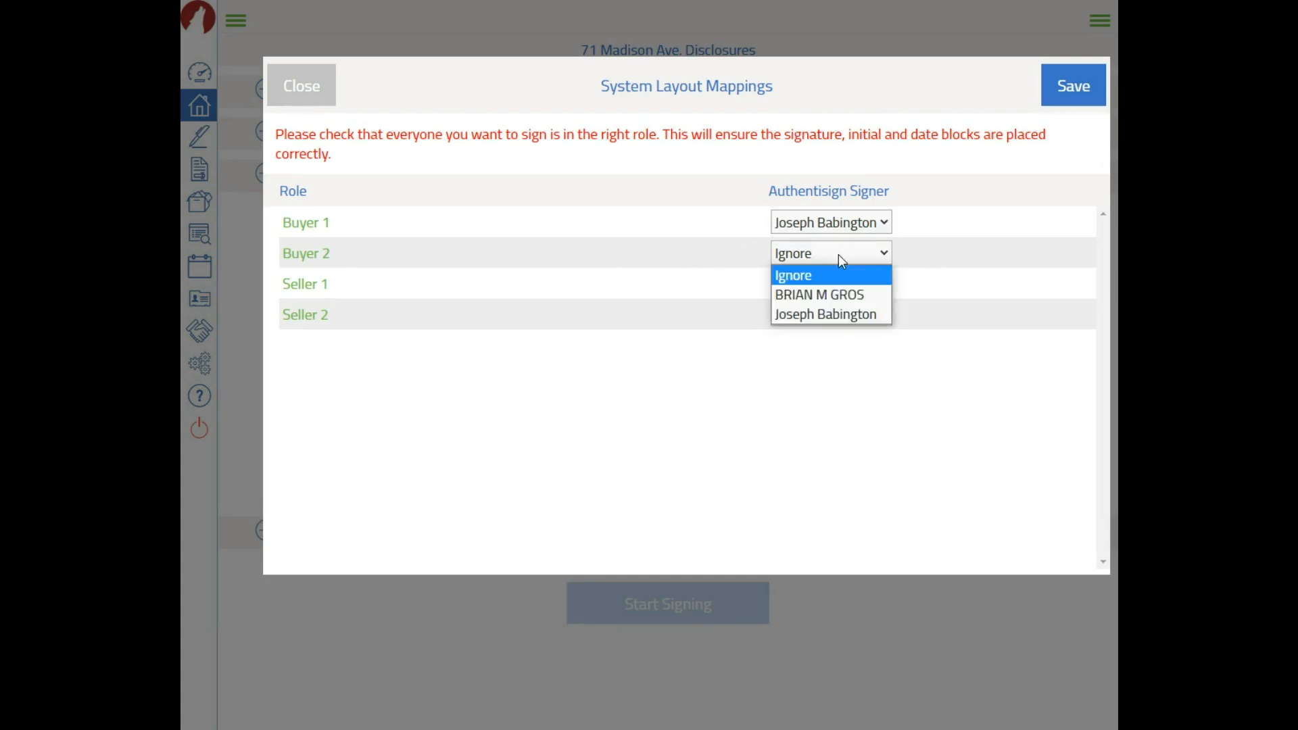
pyautogui.click(841, 298)
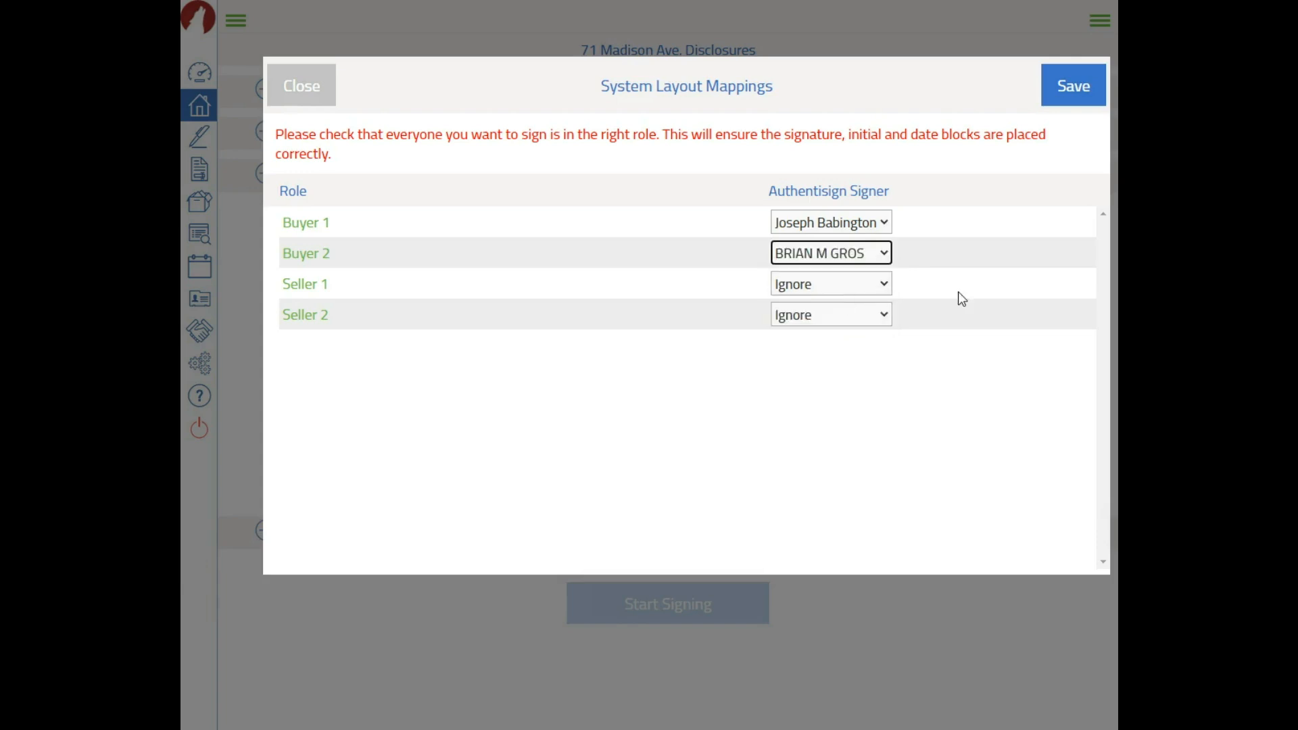
pyautogui.click(885, 252)
pyautogui.click(878, 275)
pyautogui.click(992, 282)
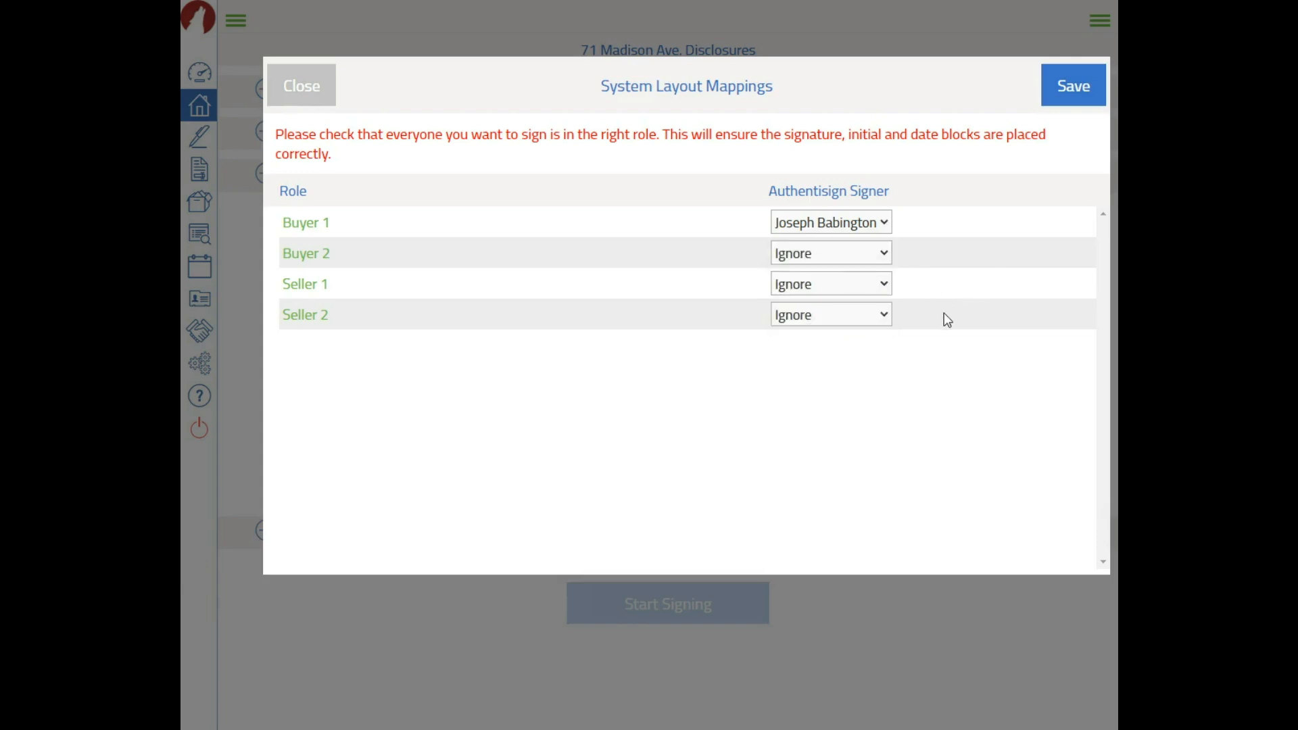
pyautogui.click(1063, 98)
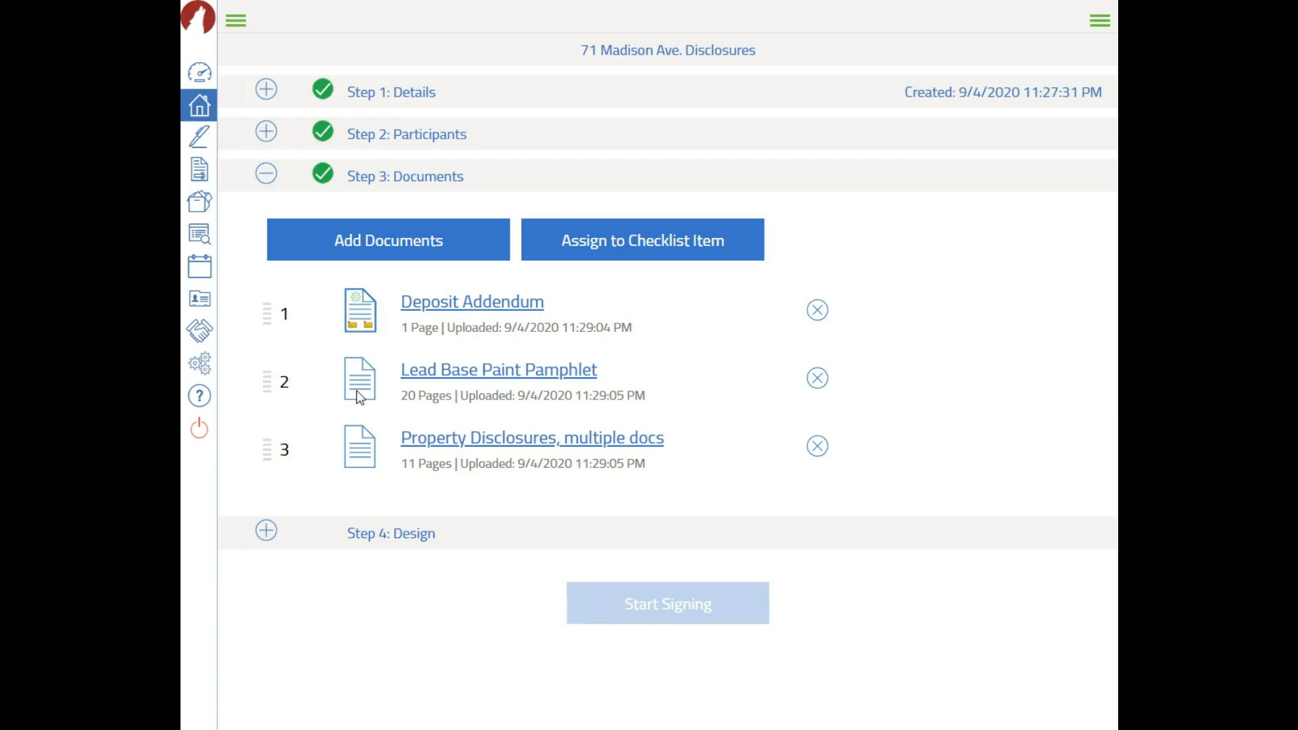
pyautogui.click(415, 541)
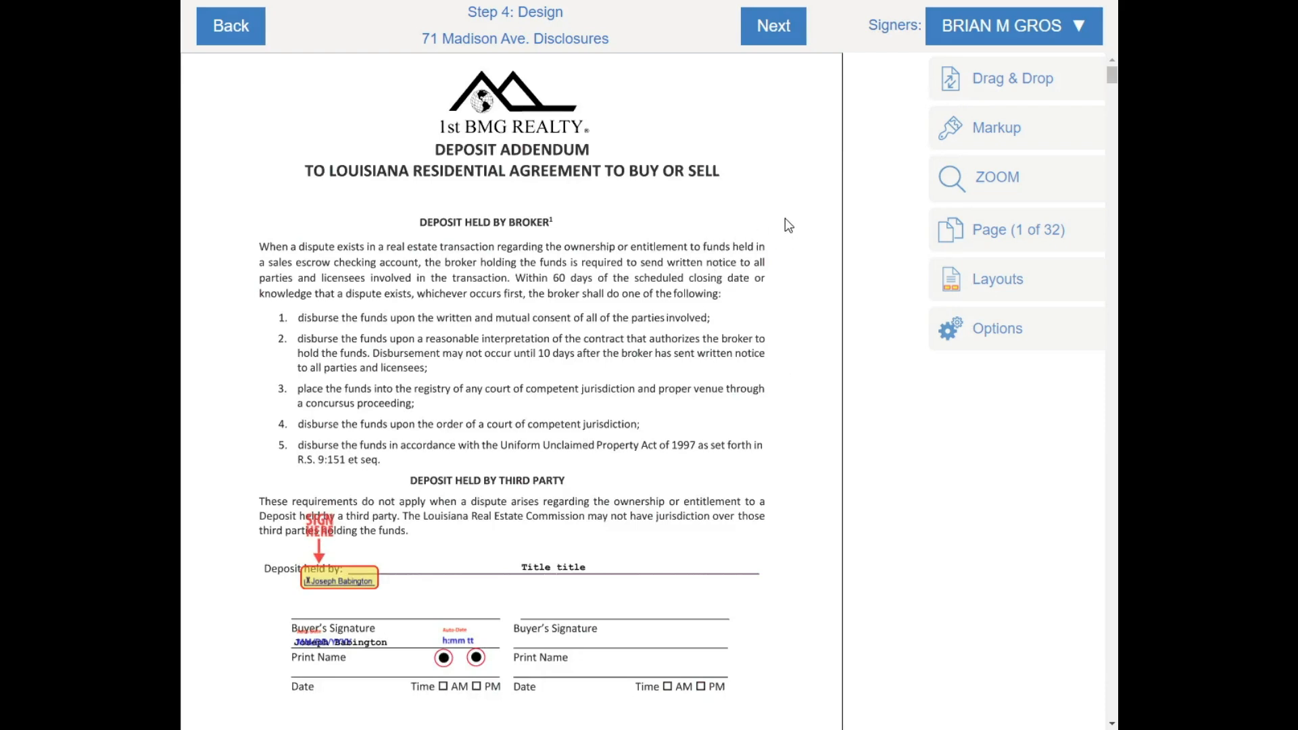
# Scroll through the lead-paint brochure to page 22, the Waiver of Warranty and Redhibition Rights Addendum
pyautogui.scroll(-2, 785, 225)
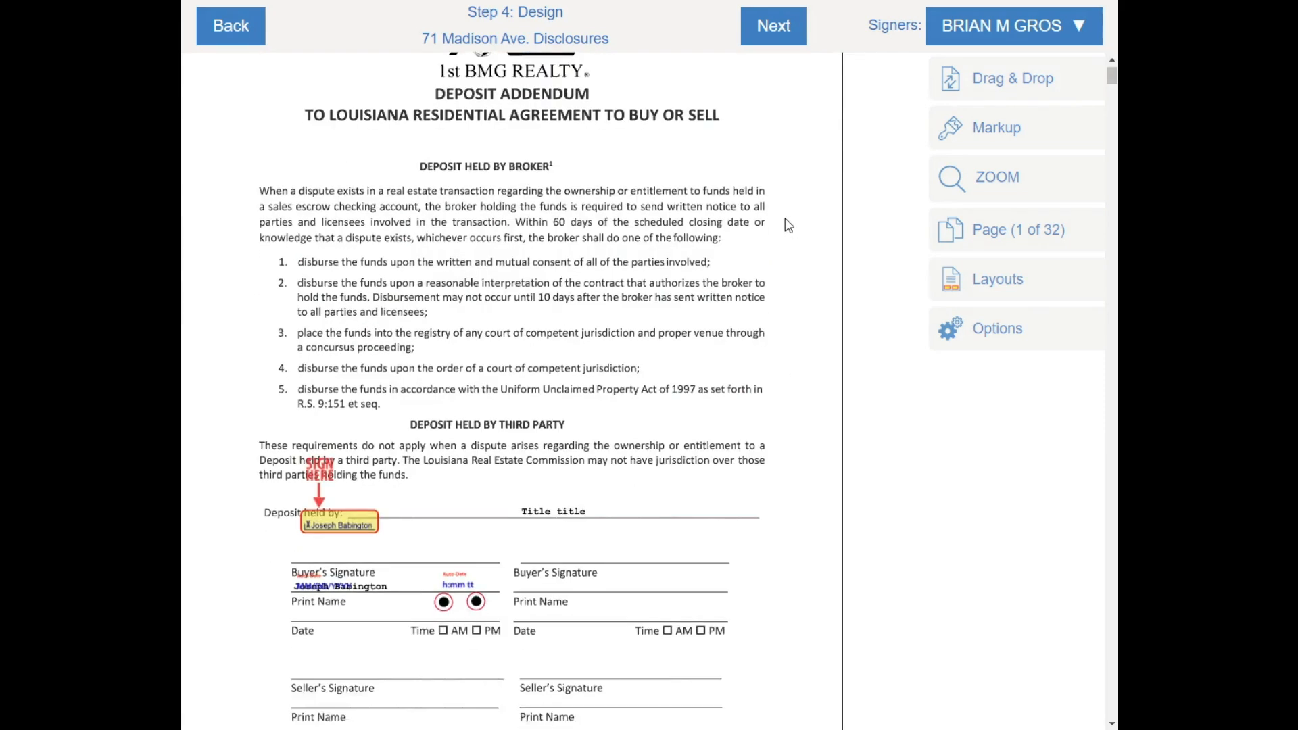
pyautogui.scroll(2, 590, 177)
pyautogui.scroll(-3, 638, 213)
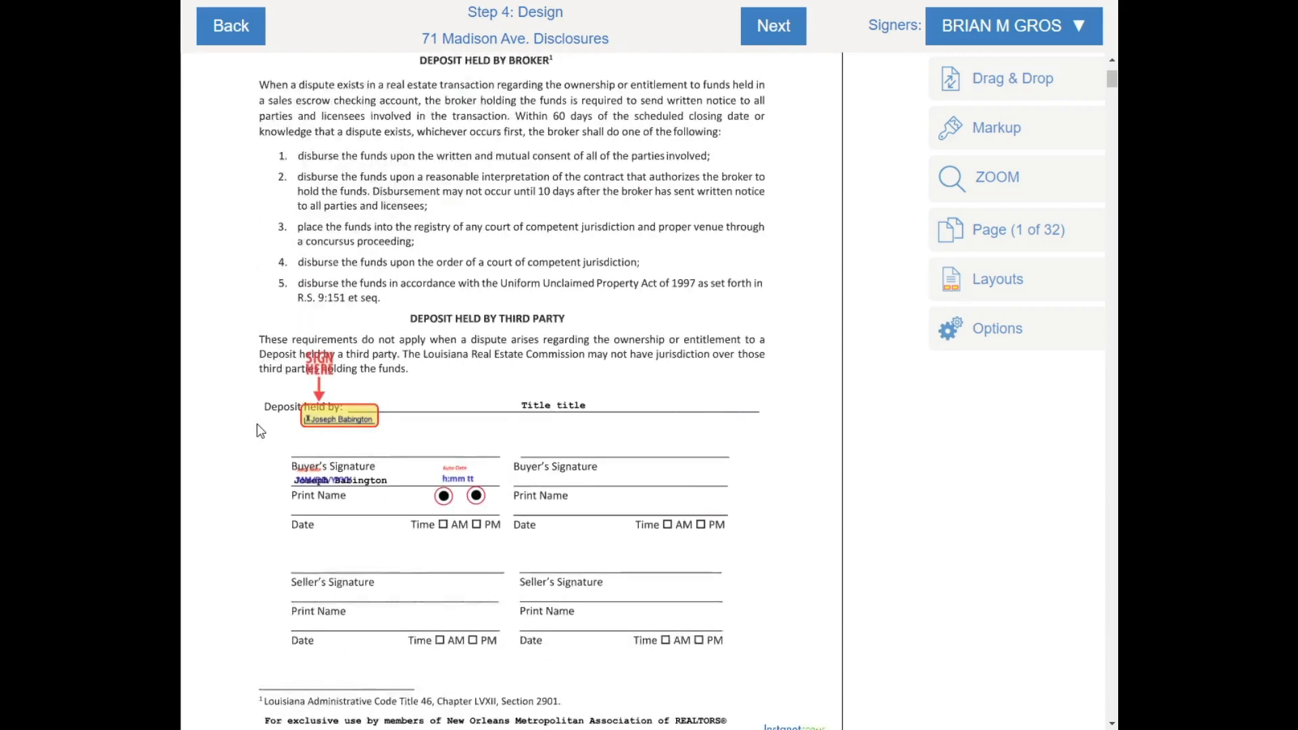
pyautogui.scroll(-1, 513, 335)
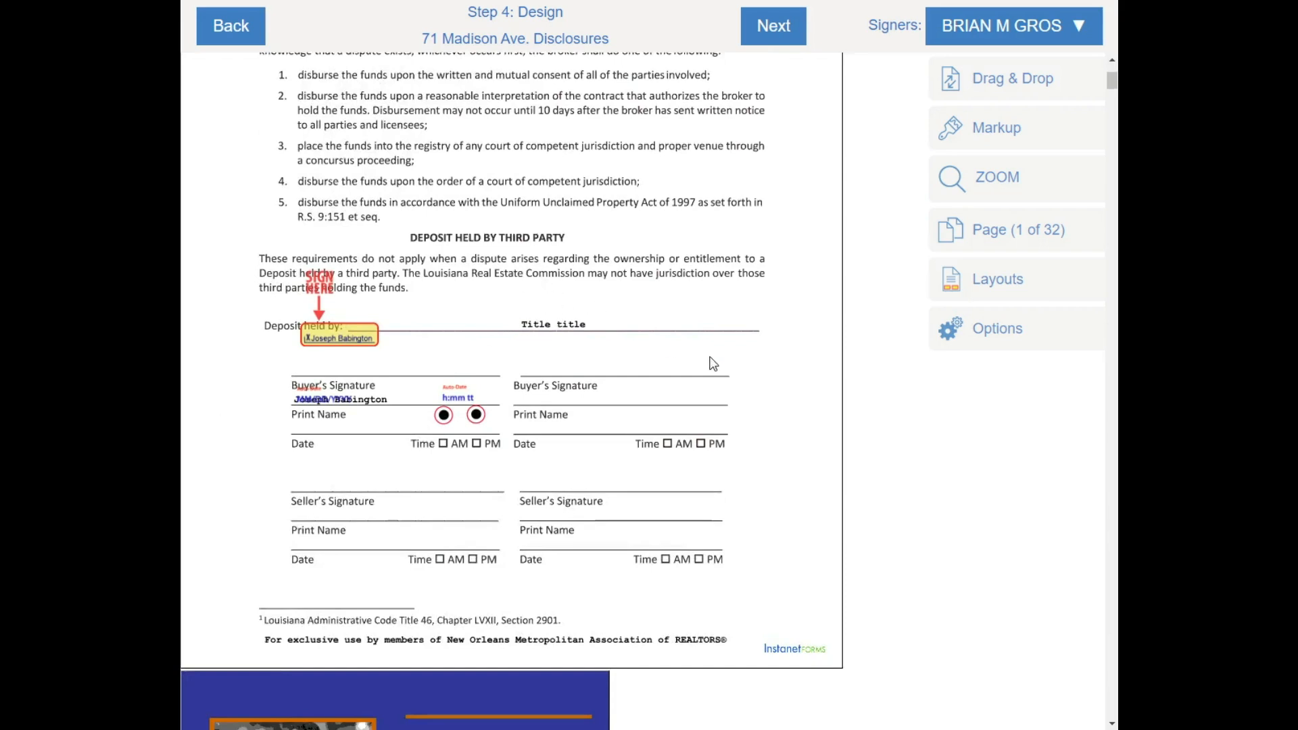
pyautogui.scroll(-3, 726, 307)
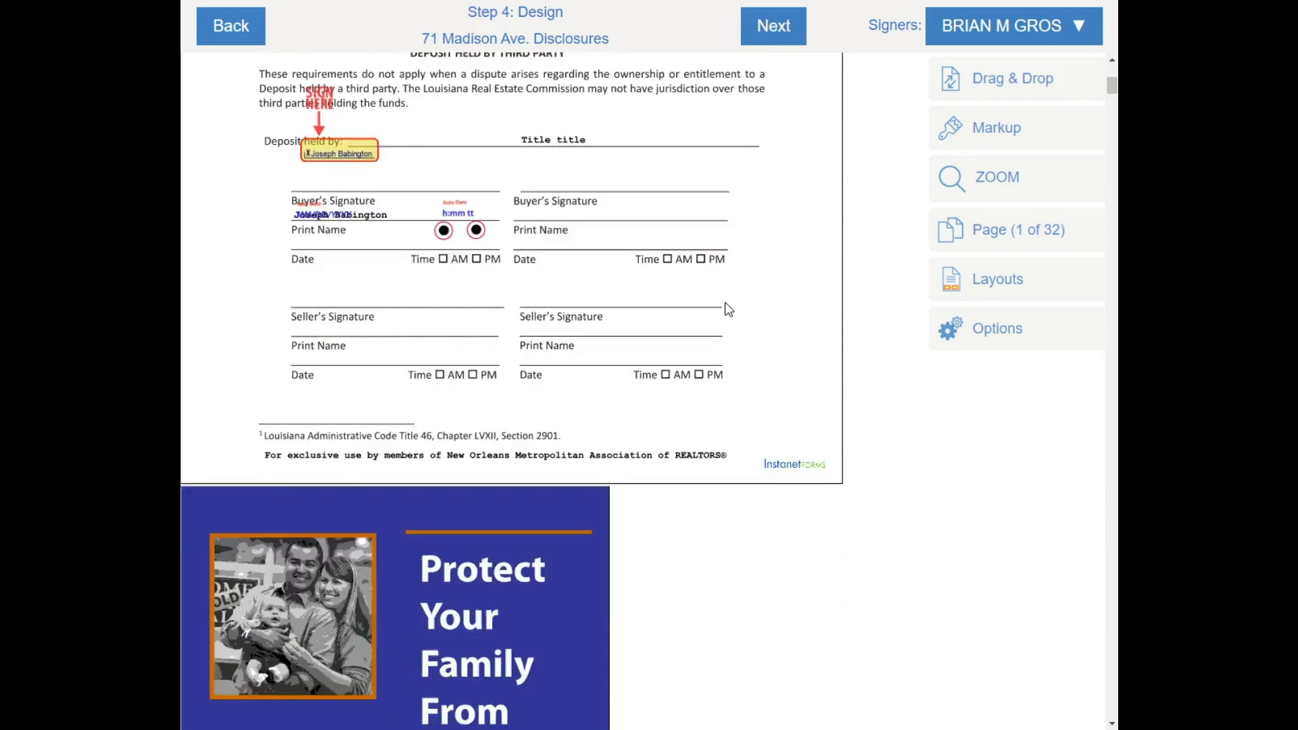
pyautogui.scroll(-8, 726, 306)
pyautogui.scroll(-1, 405, 237)
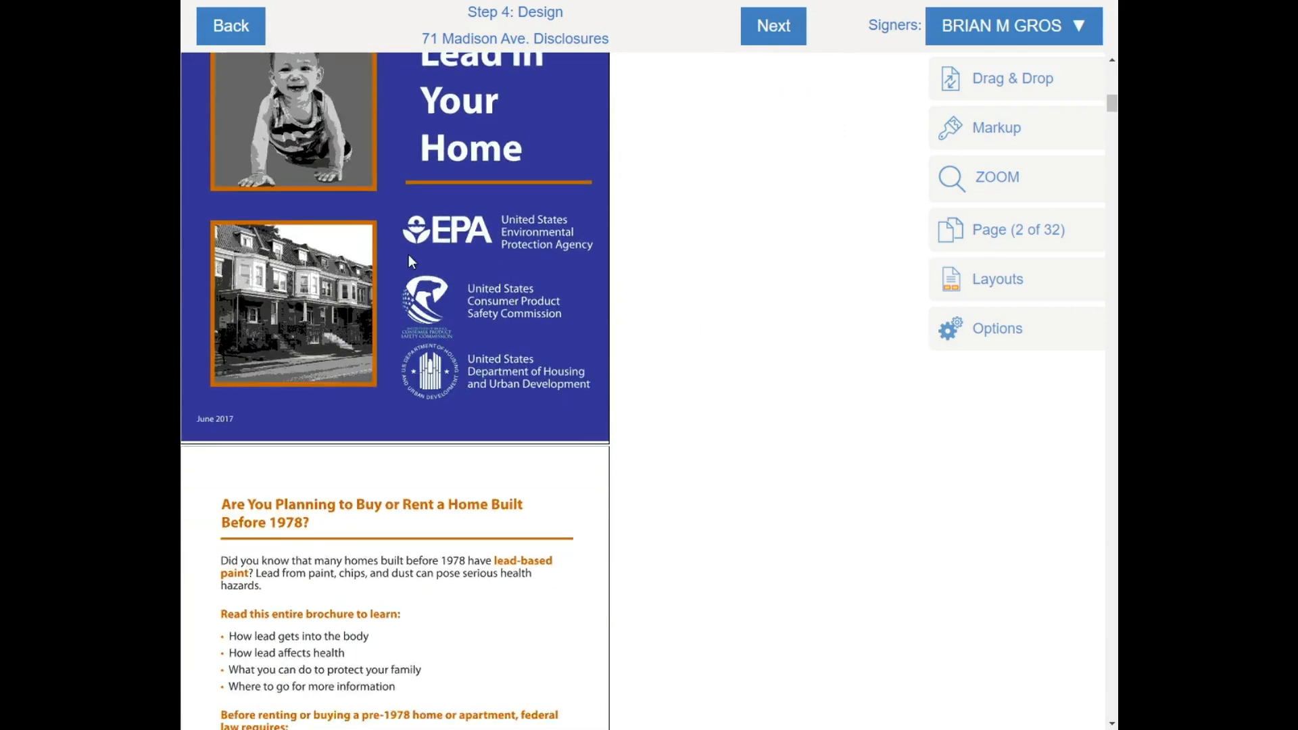
pyautogui.scroll(-1, 408, 254)
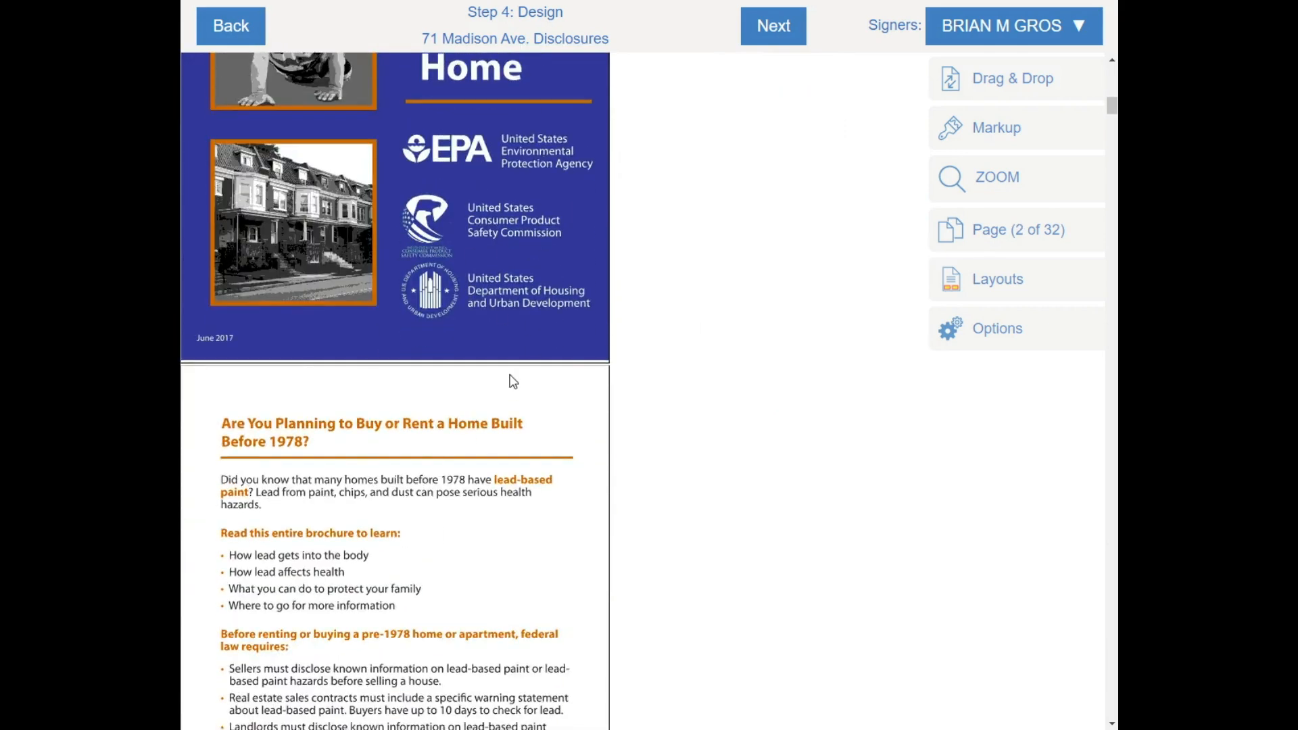
pyautogui.scroll(-1, 656, 379)
pyautogui.scroll(7, 660, 322)
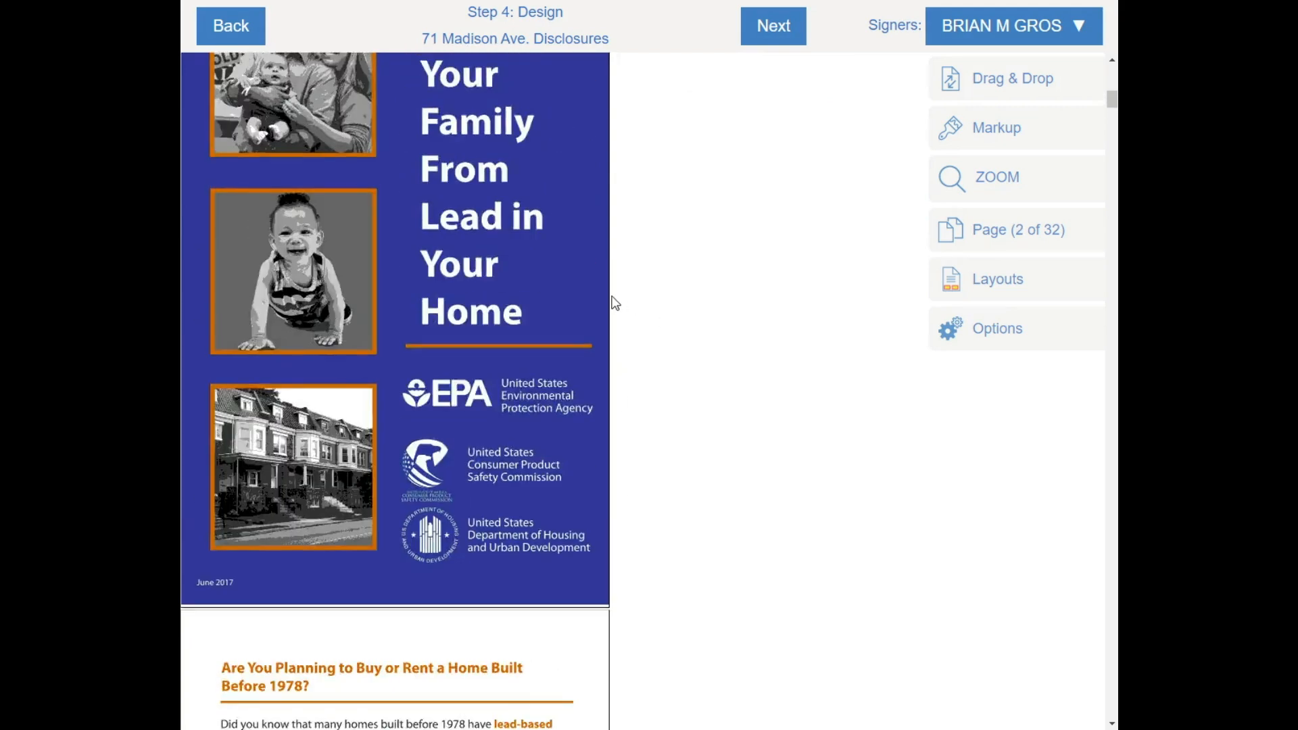
pyautogui.scroll(-20, 608, 300)
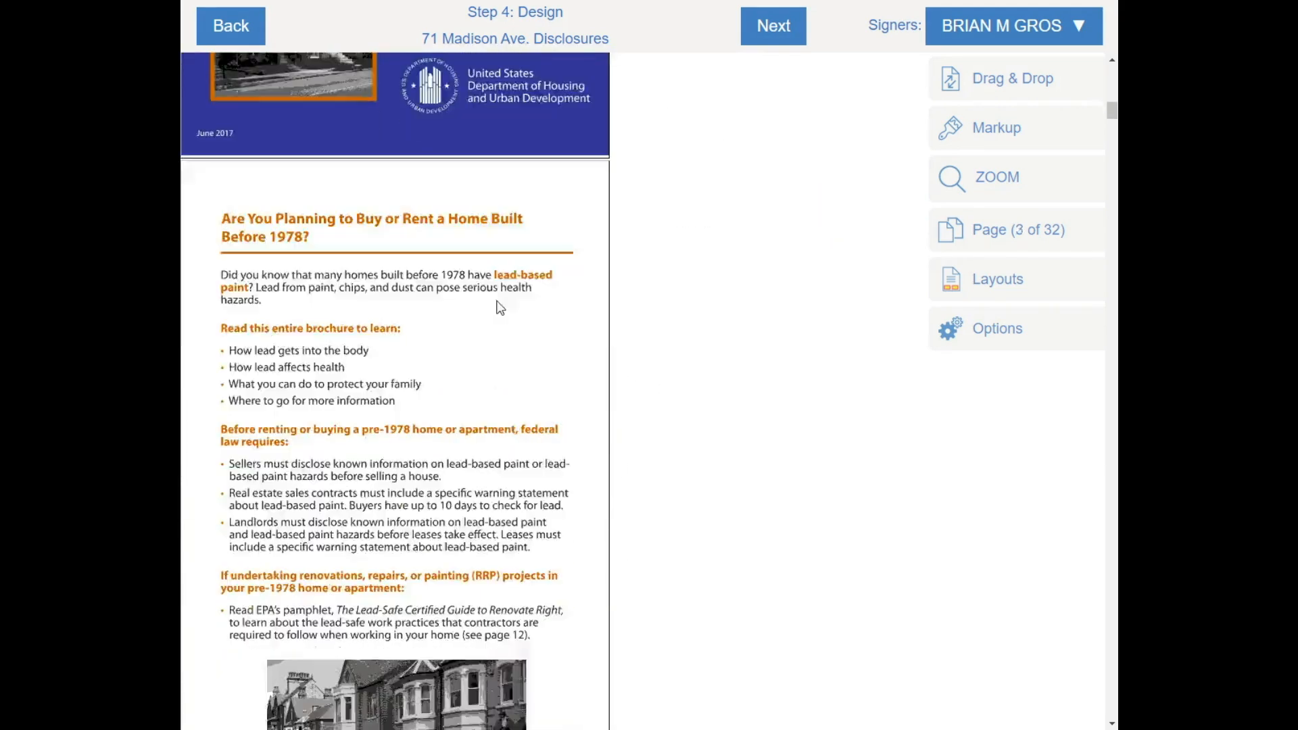
pyautogui.scroll(-20, 449, 502)
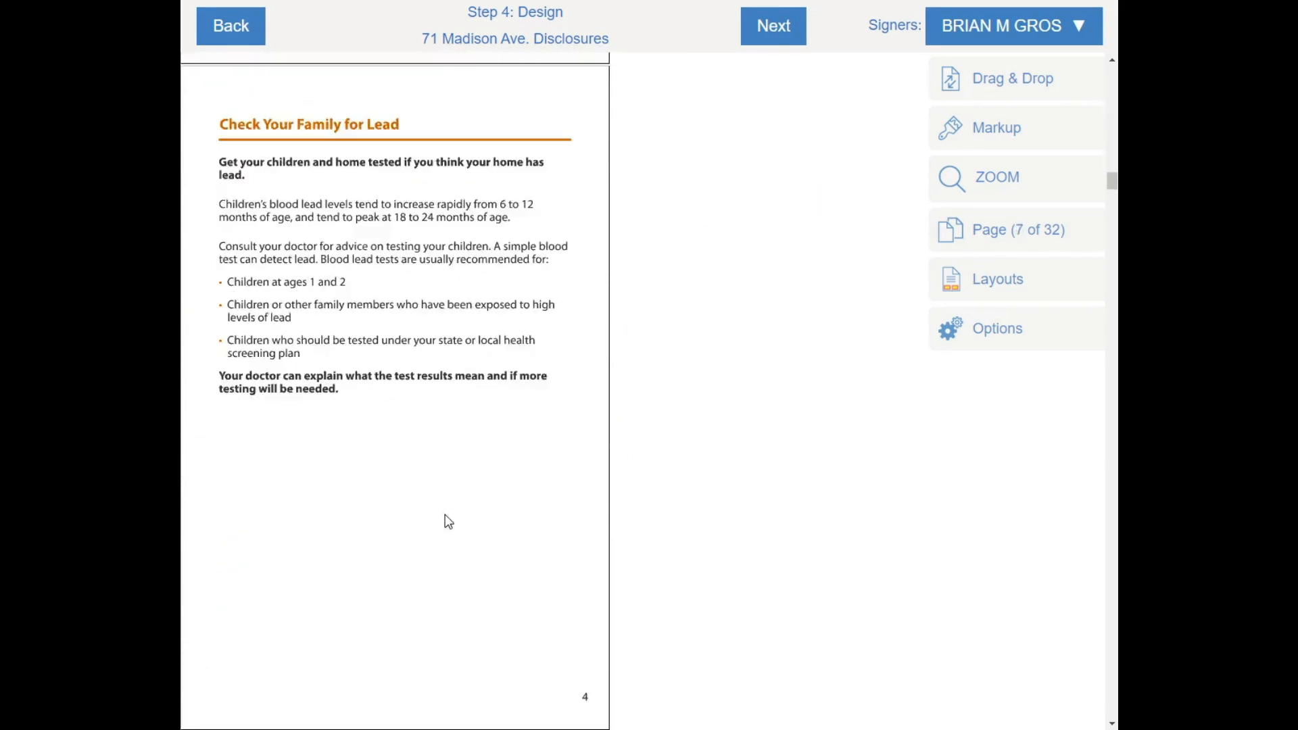
pyautogui.scroll(-20, 447, 521)
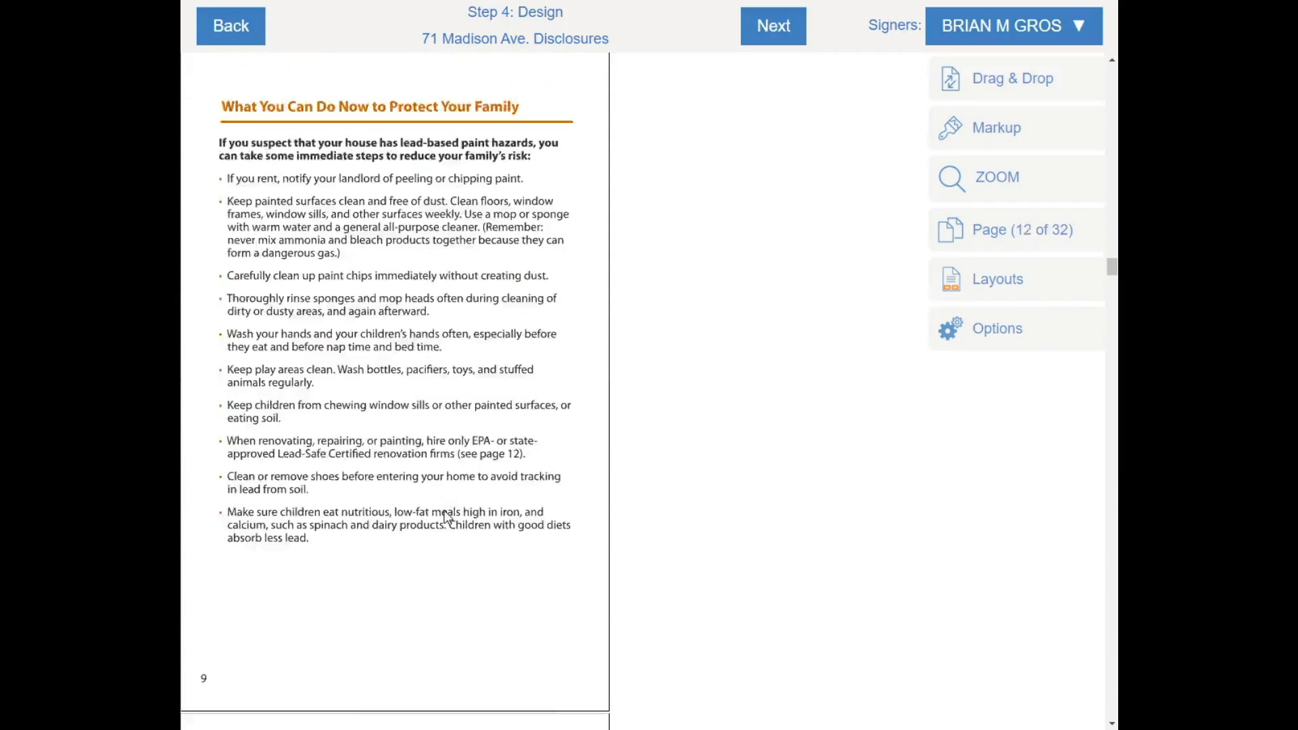
pyautogui.scroll(-20, 421, 529)
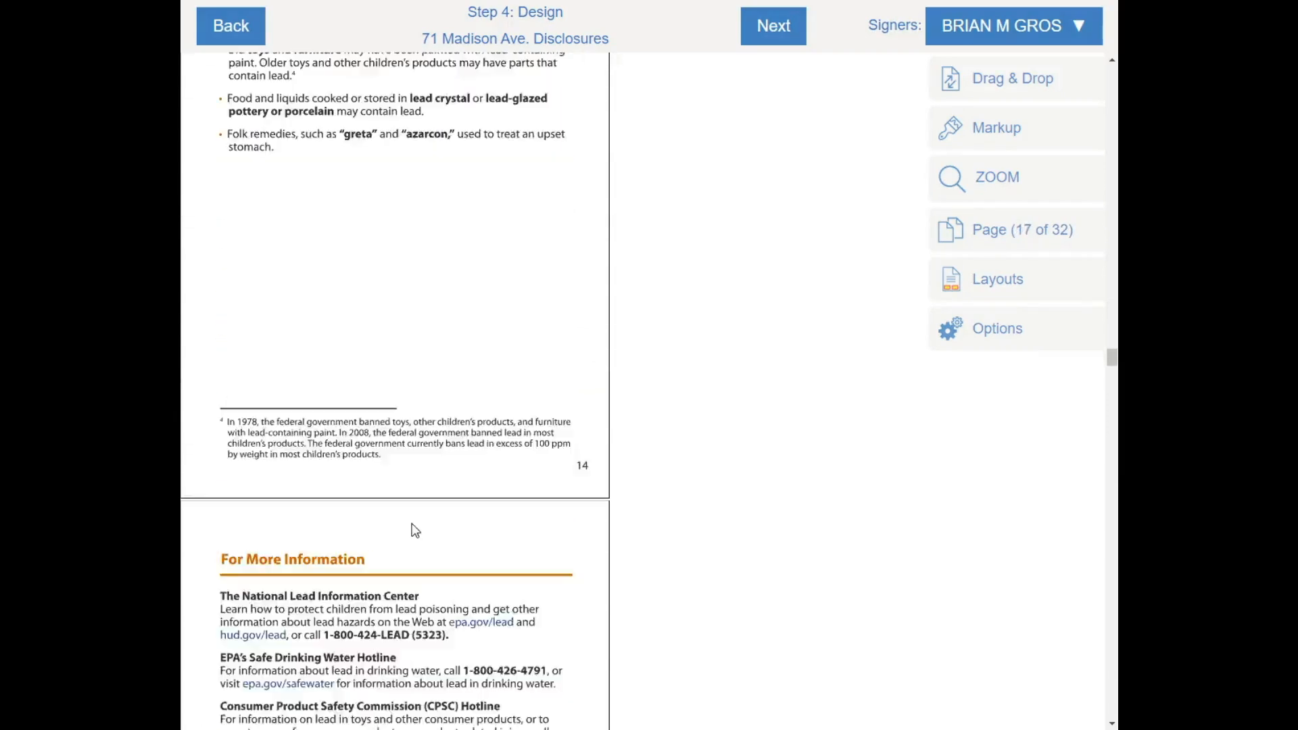
pyautogui.scroll(-20, 422, 520)
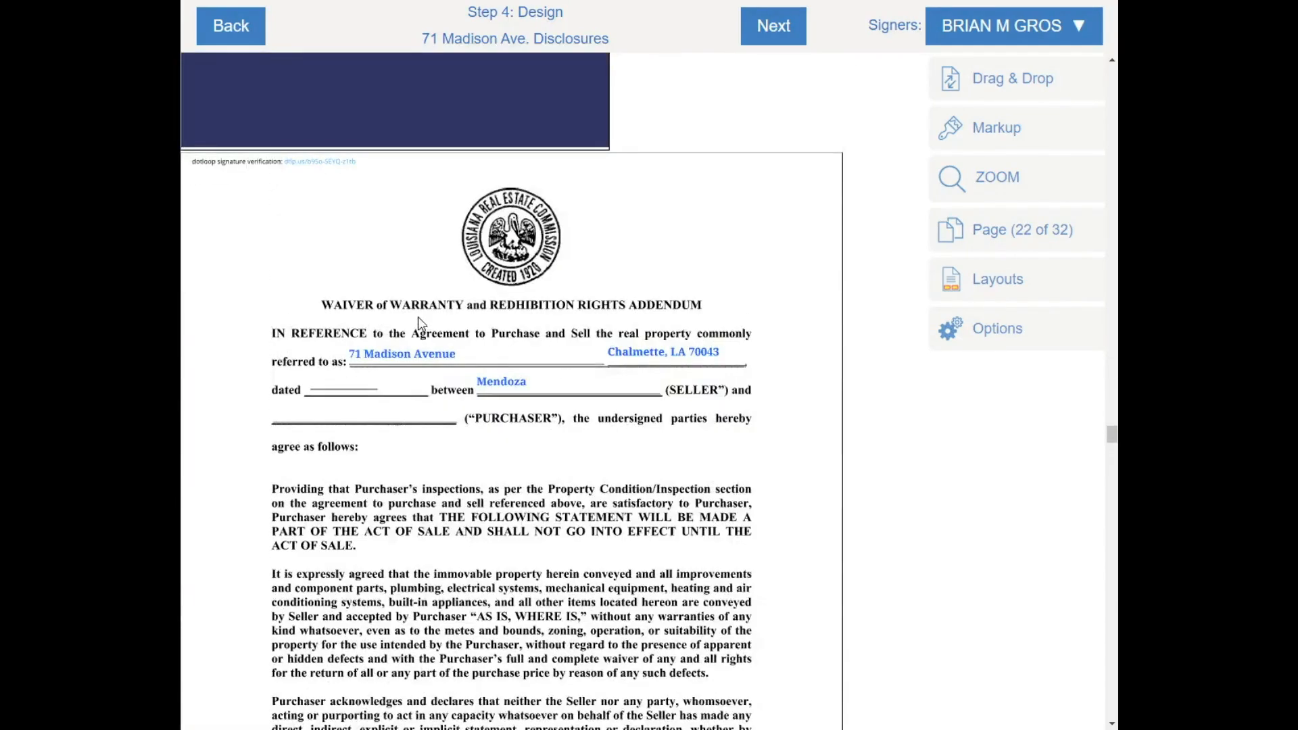
pyautogui.scroll(-3, 554, 336)
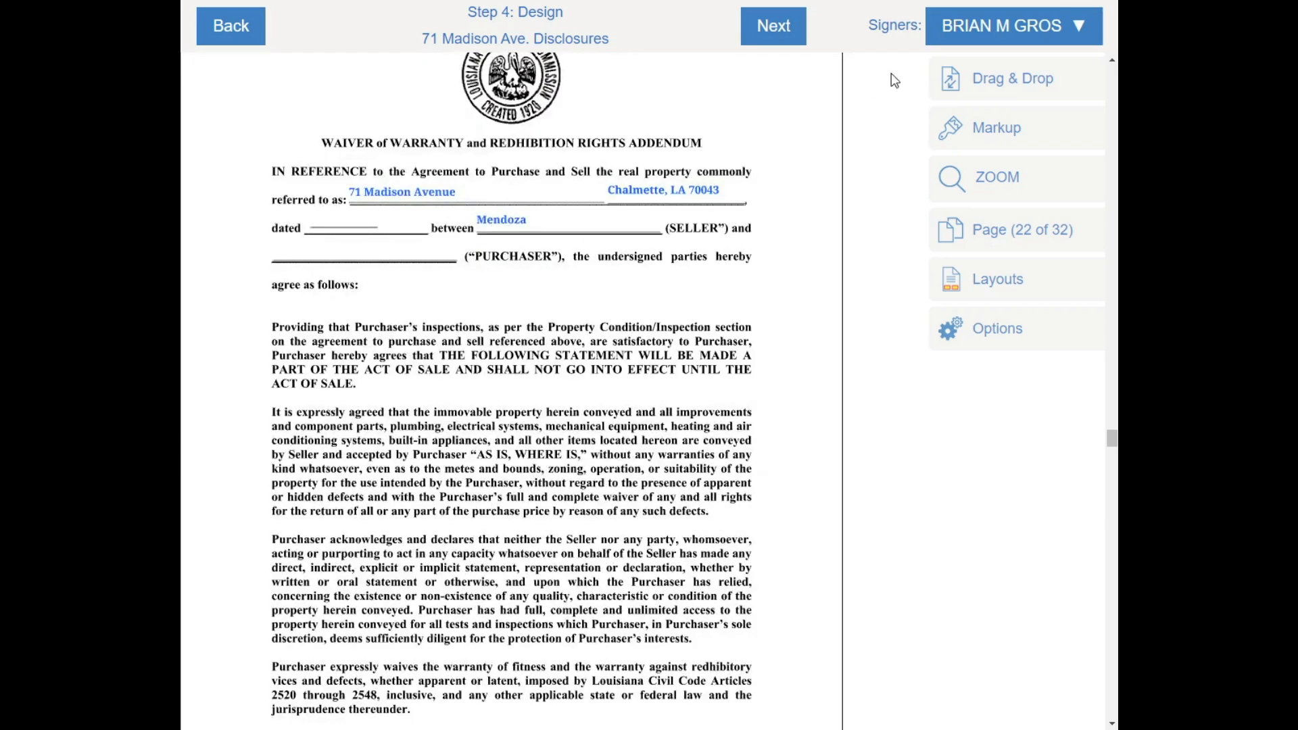
# Make the buyer the active signer and place a Signer Name field on the purchaser line
pyautogui.click(994, 27)
pyautogui.click(953, 108)
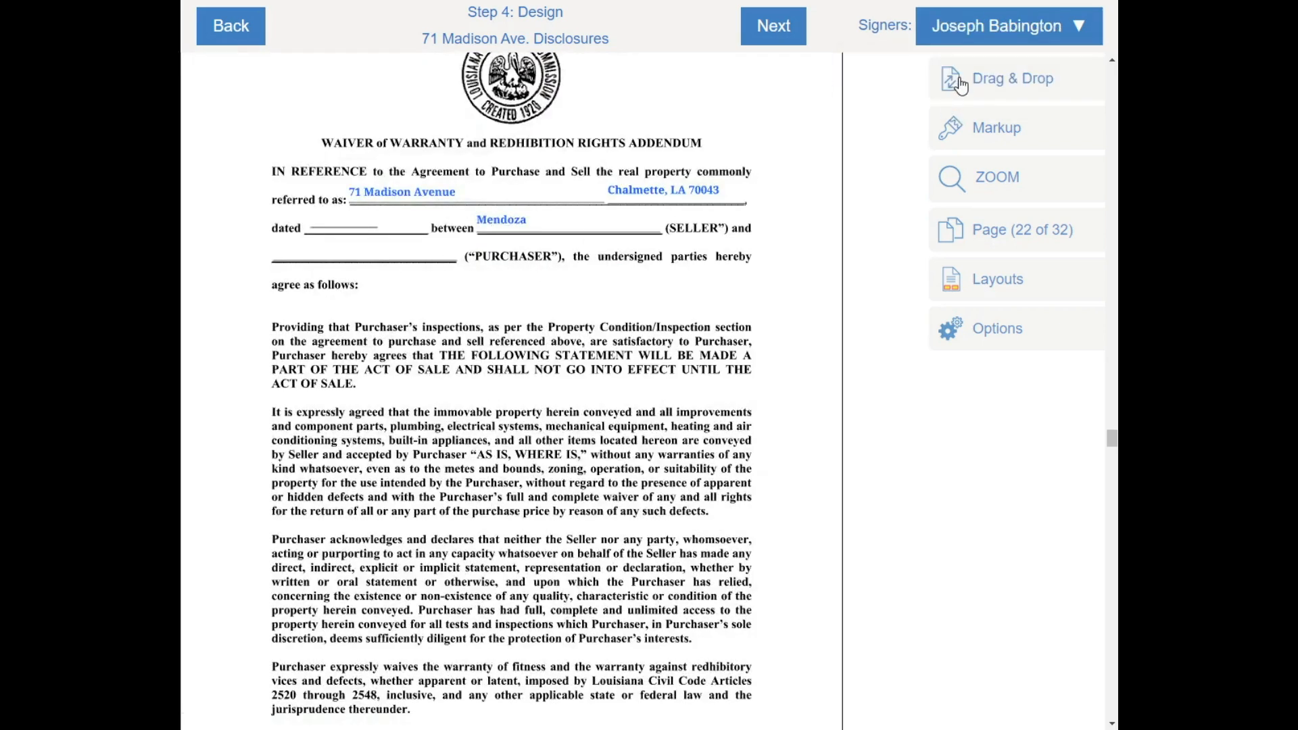
pyautogui.click(960, 84)
pyautogui.moveTo(759, 188); pyautogui.dragTo(319, 260)
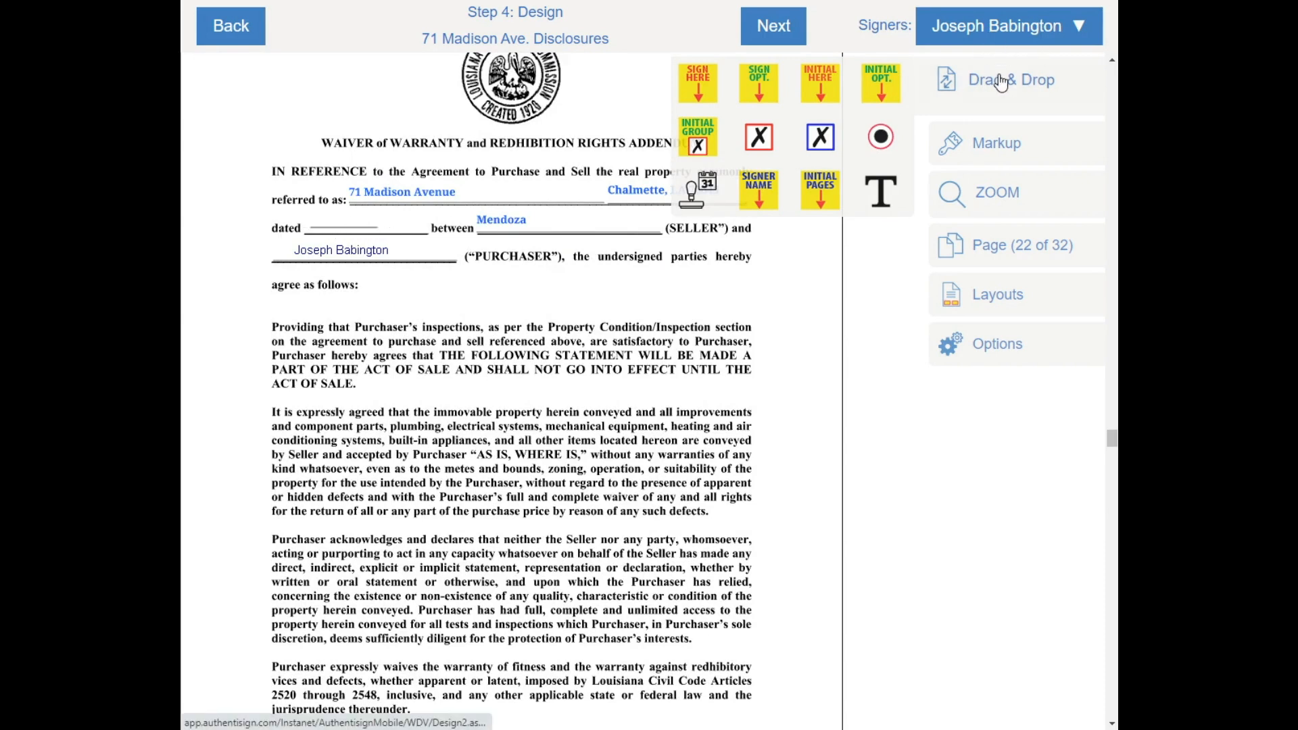
# Add a markup text box reading 9/4/2020 in the dated blank
pyautogui.click(993, 146)
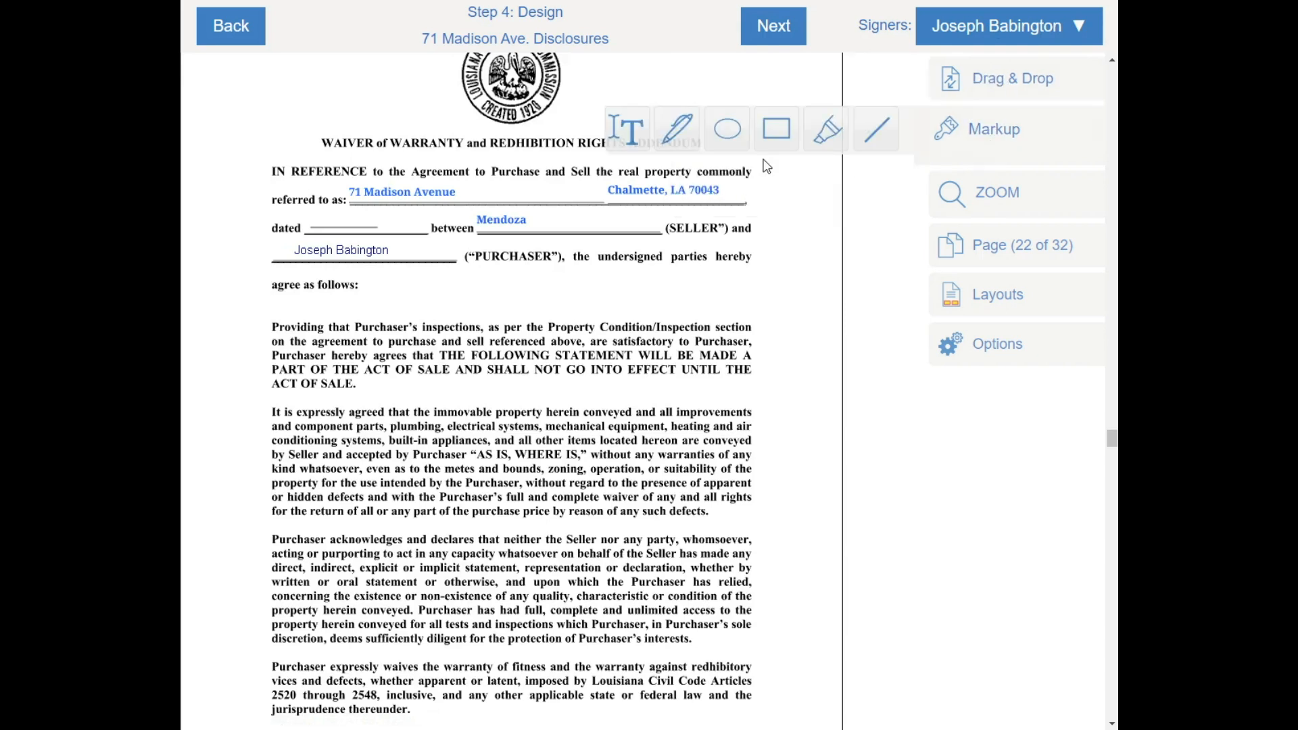
pyautogui.click(624, 130)
pyautogui.moveTo(298, 208); pyautogui.dragTo(425, 231)
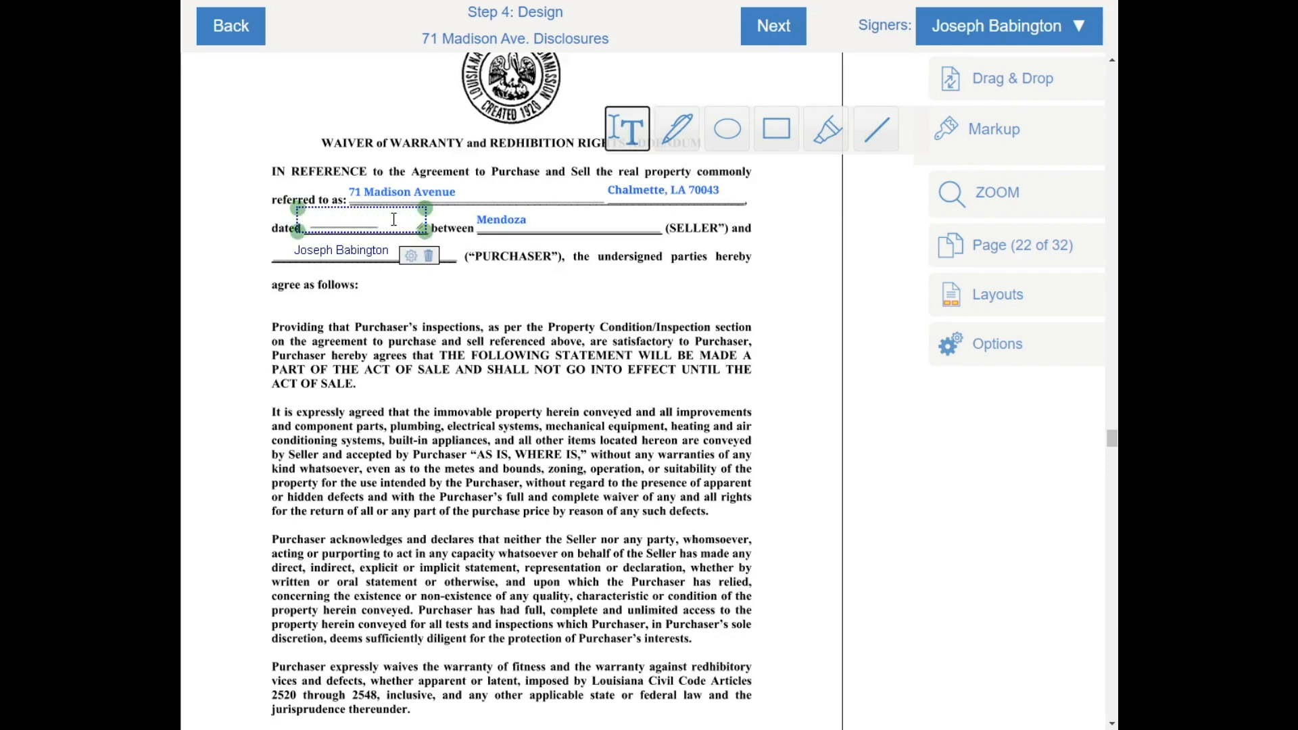
pyautogui.click(394, 219)
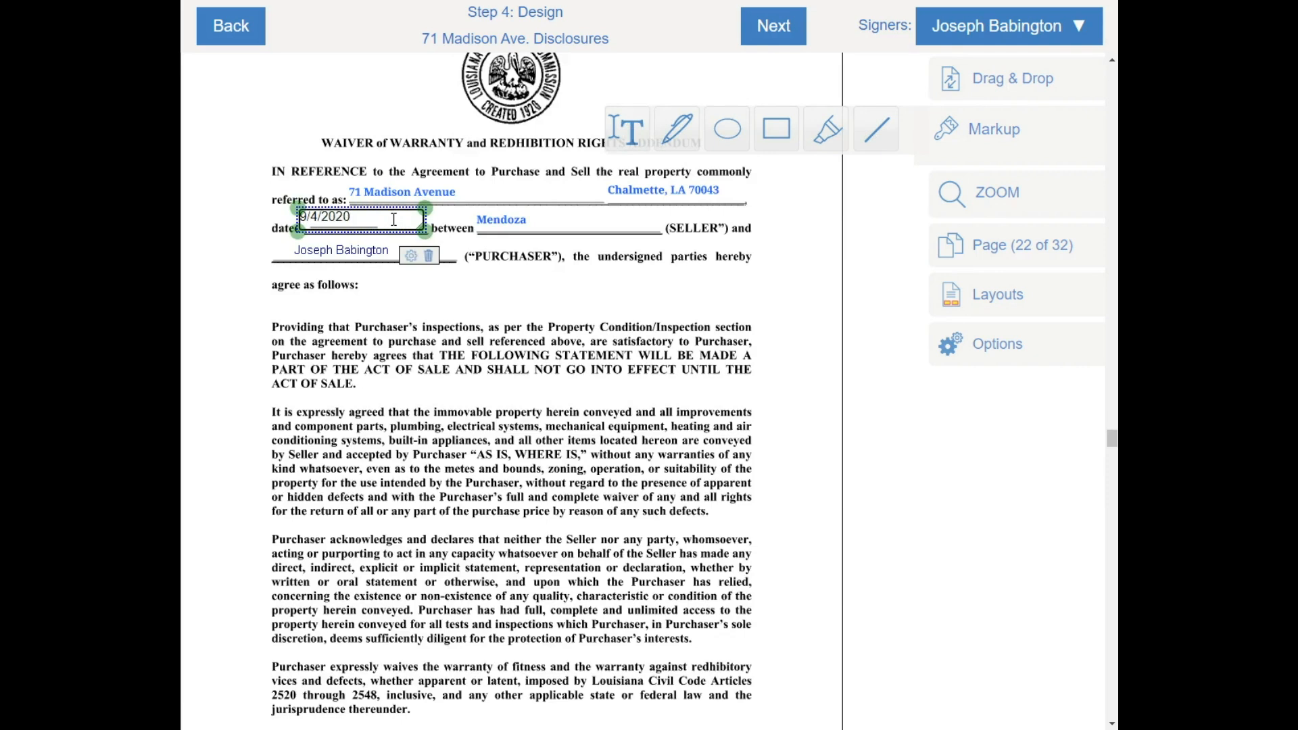
pyautogui.click(515, 272)
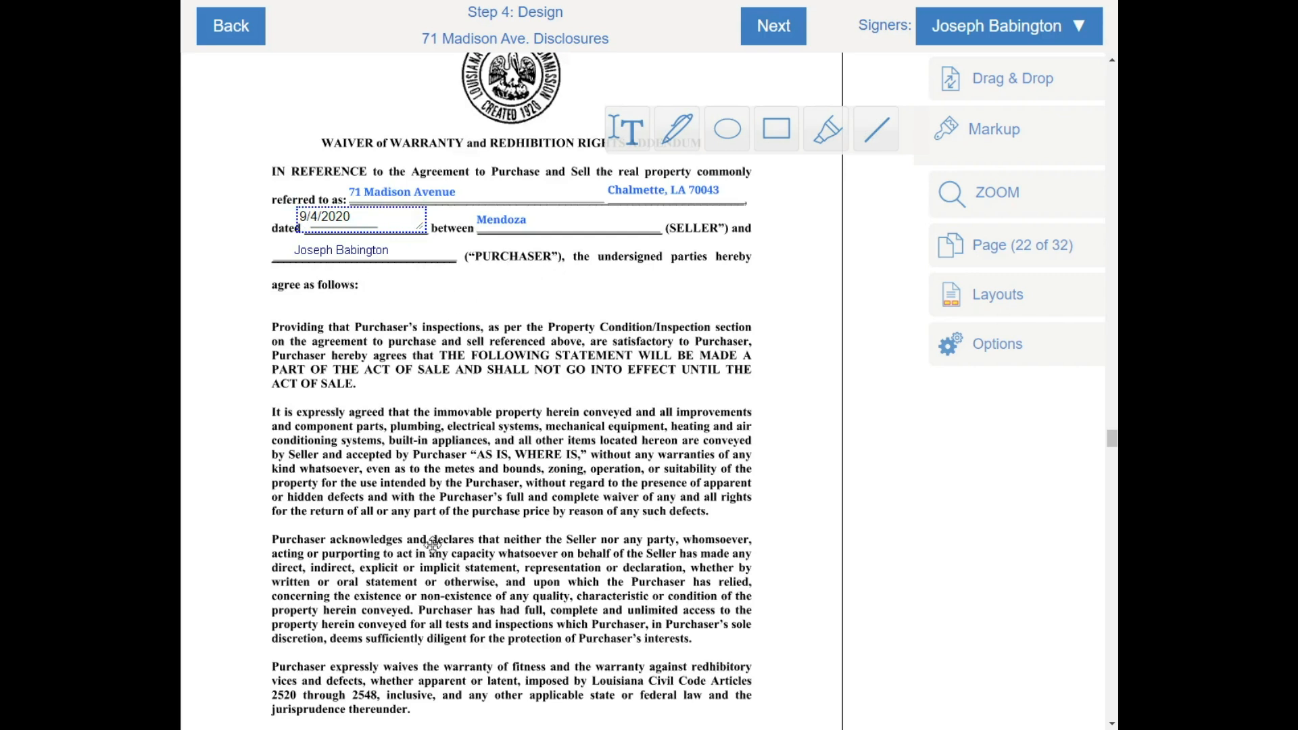
pyautogui.scroll(-4, 433, 544)
pyautogui.scroll(1, 398, 646)
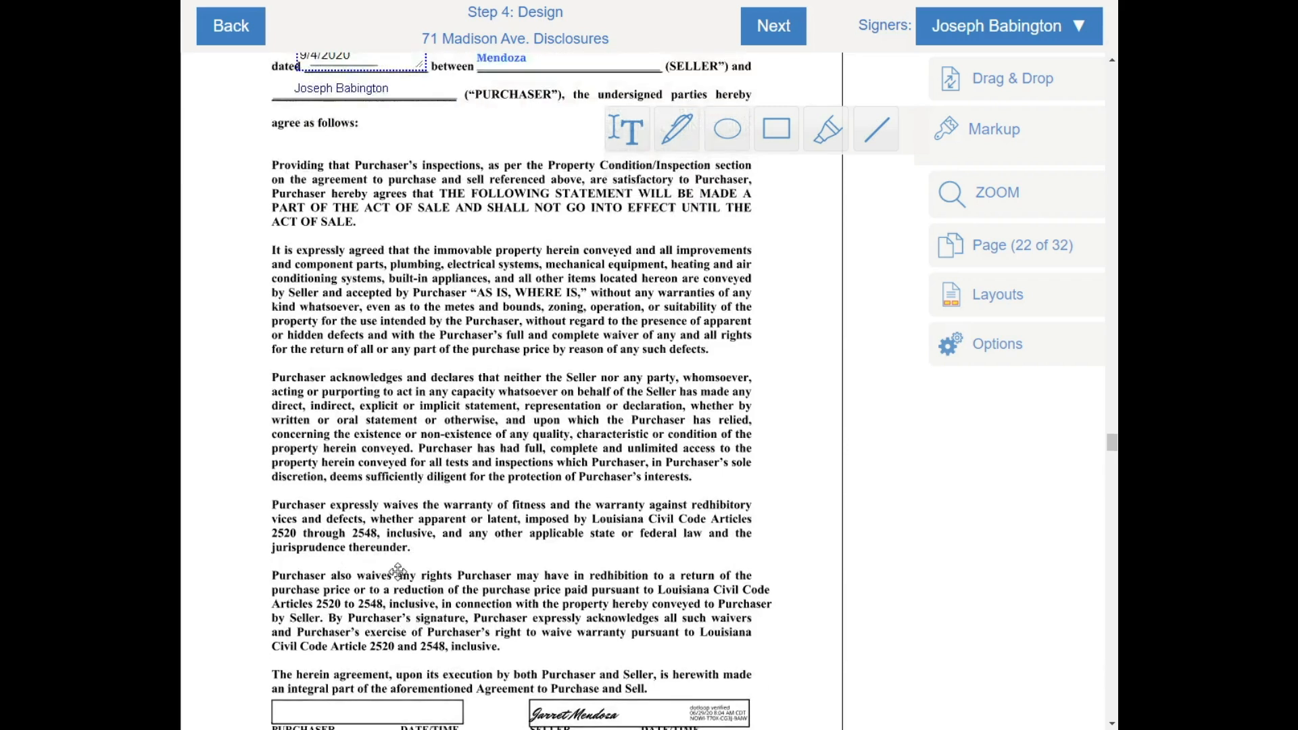
pyautogui.scroll(3, 398, 573)
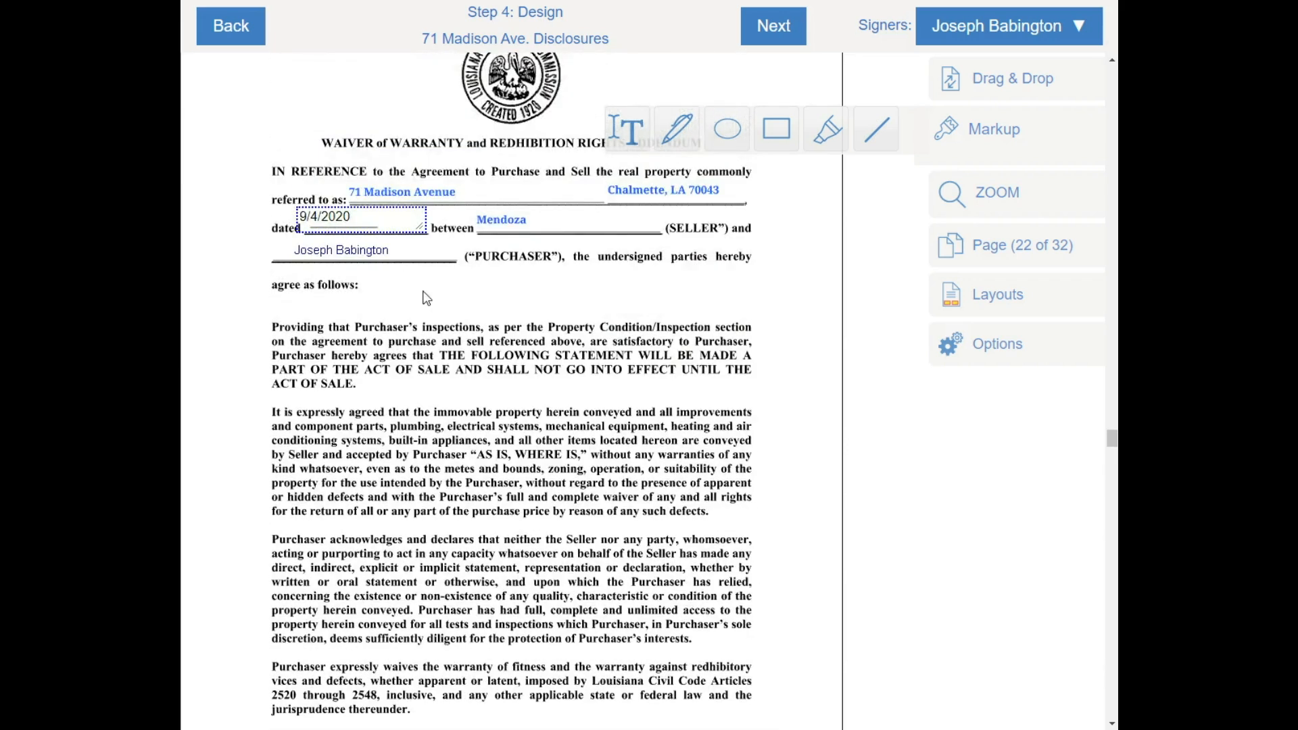
pyautogui.scroll(-8, 454, 325)
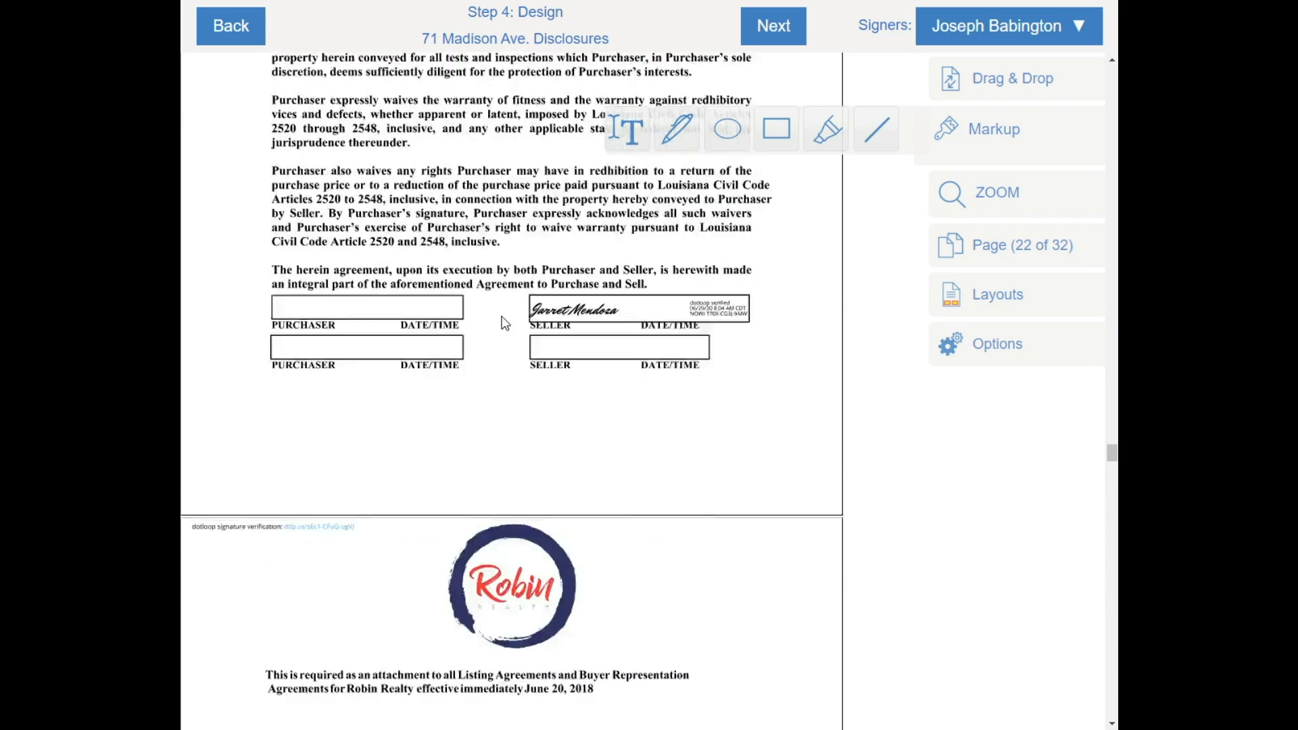
pyautogui.scroll(1, 403, 309)
# Place a SIGN HERE field on the first purchaser line with date and time stamps attached
pyautogui.click(980, 79)
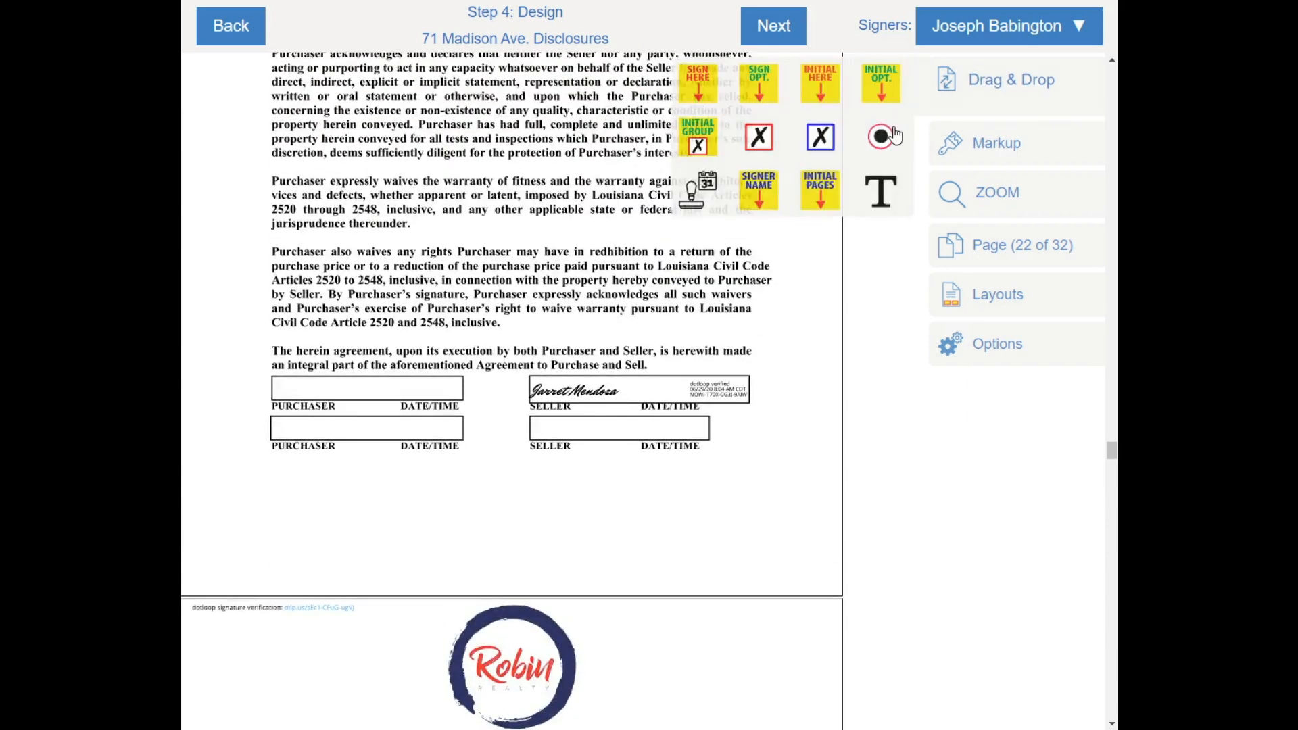
pyautogui.moveTo(698, 77); pyautogui.dragTo(264, 308)
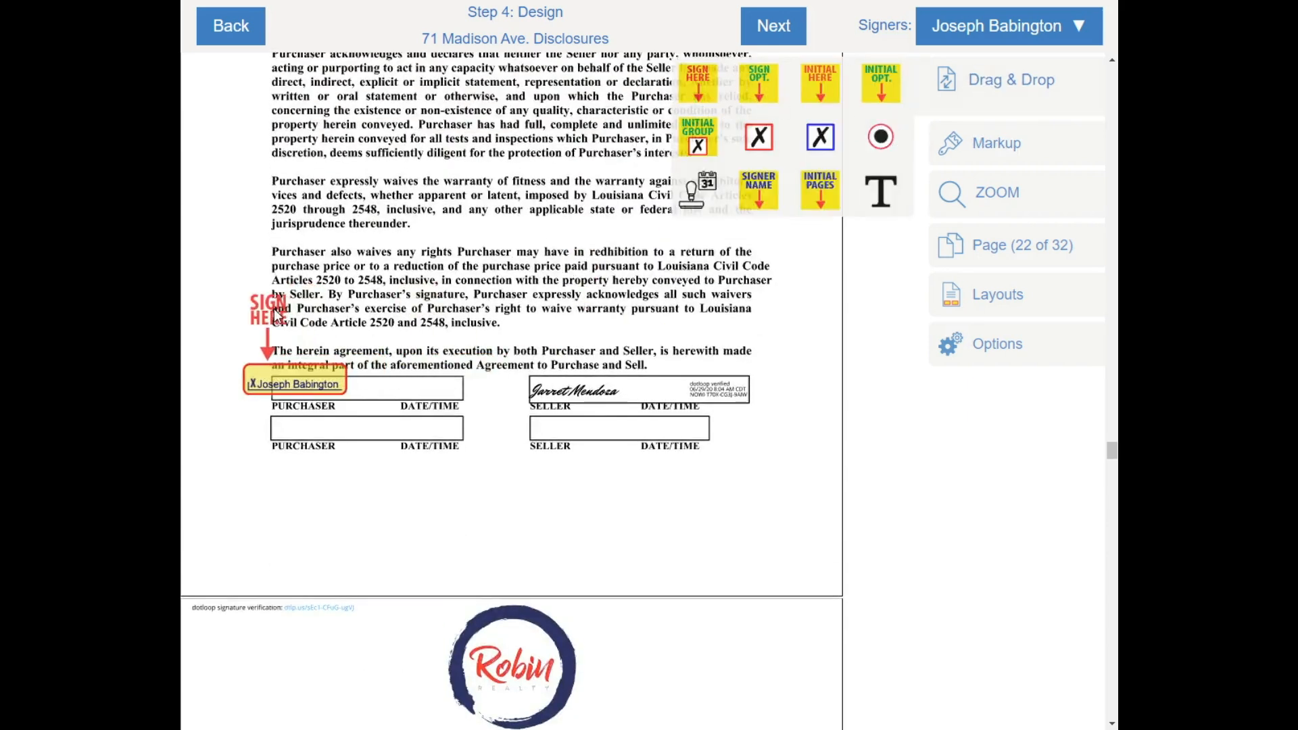
pyautogui.rightClick(315, 347)
pyautogui.click(377, 399)
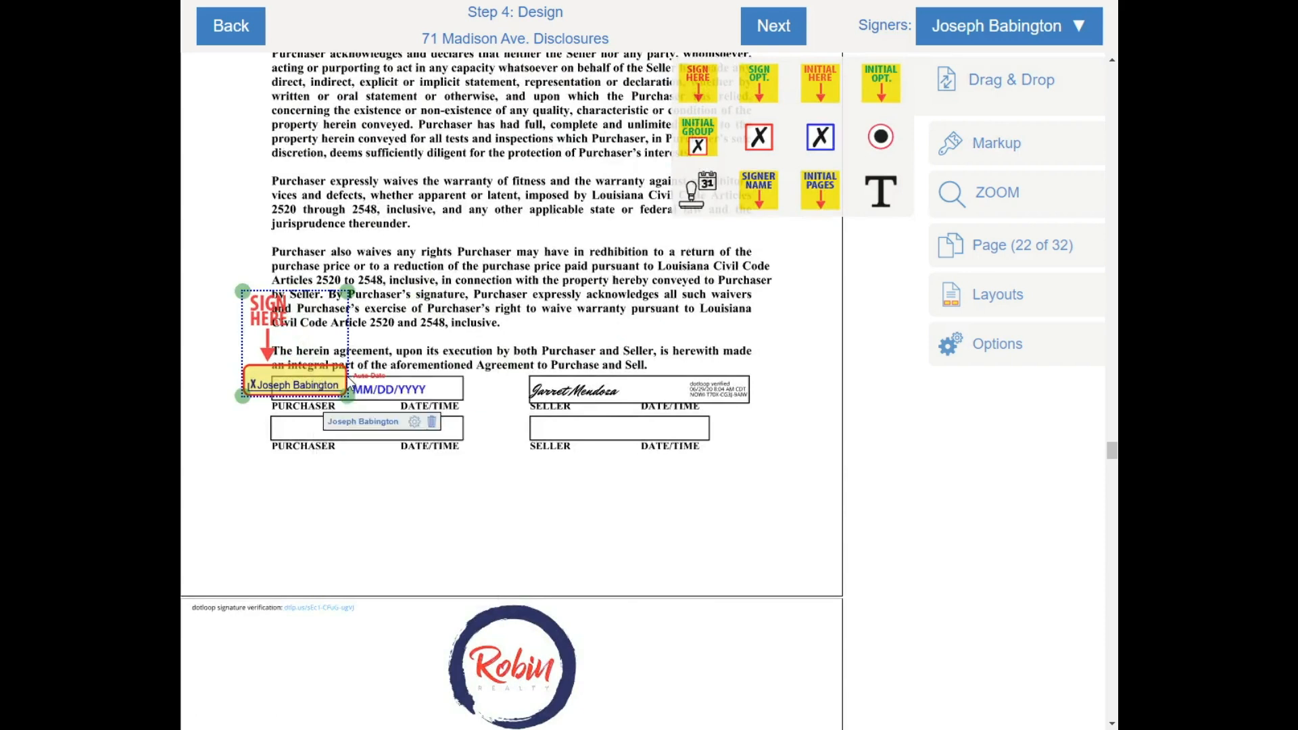
pyautogui.rightClick(331, 357)
pyautogui.click(396, 428)
# Scroll past the wire-fraud warning to page 24, the Property Disclosure Exemption Form
pyautogui.scroll(-12, 549, 399)
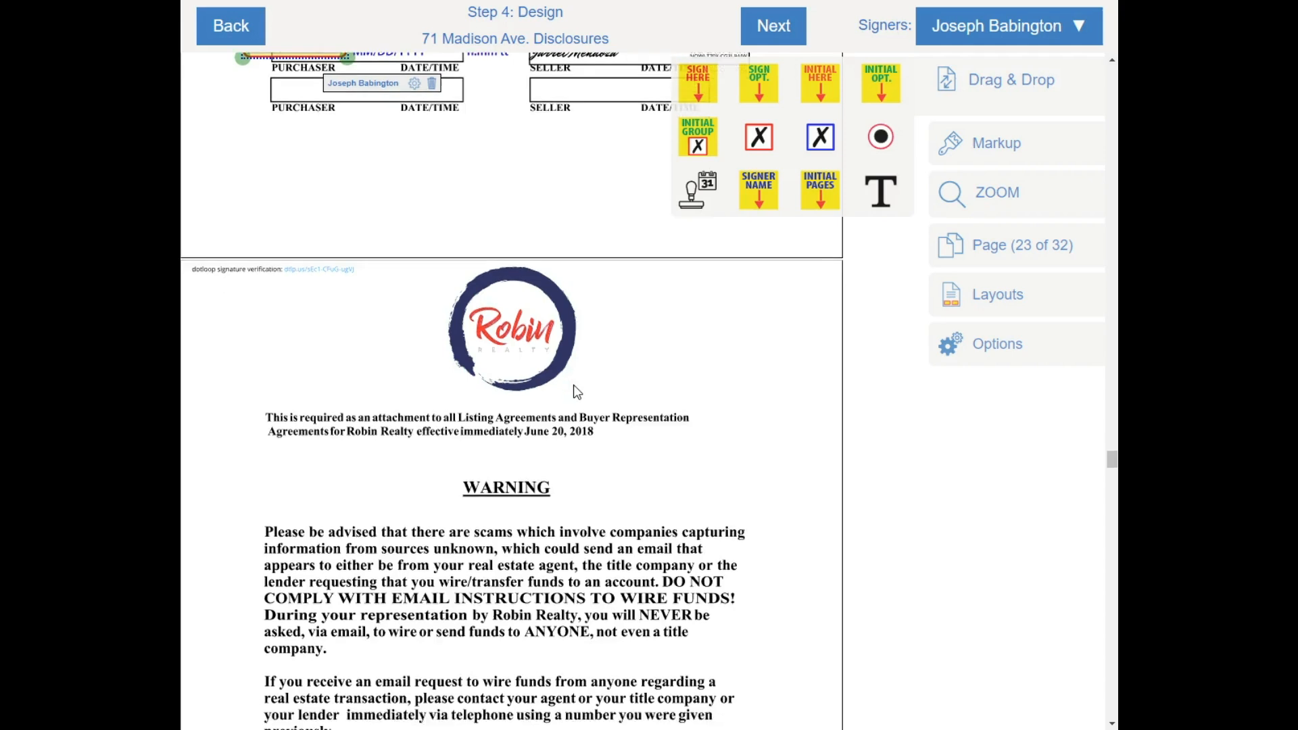
pyautogui.scroll(4, 558, 355)
pyautogui.scroll(1, 524, 148)
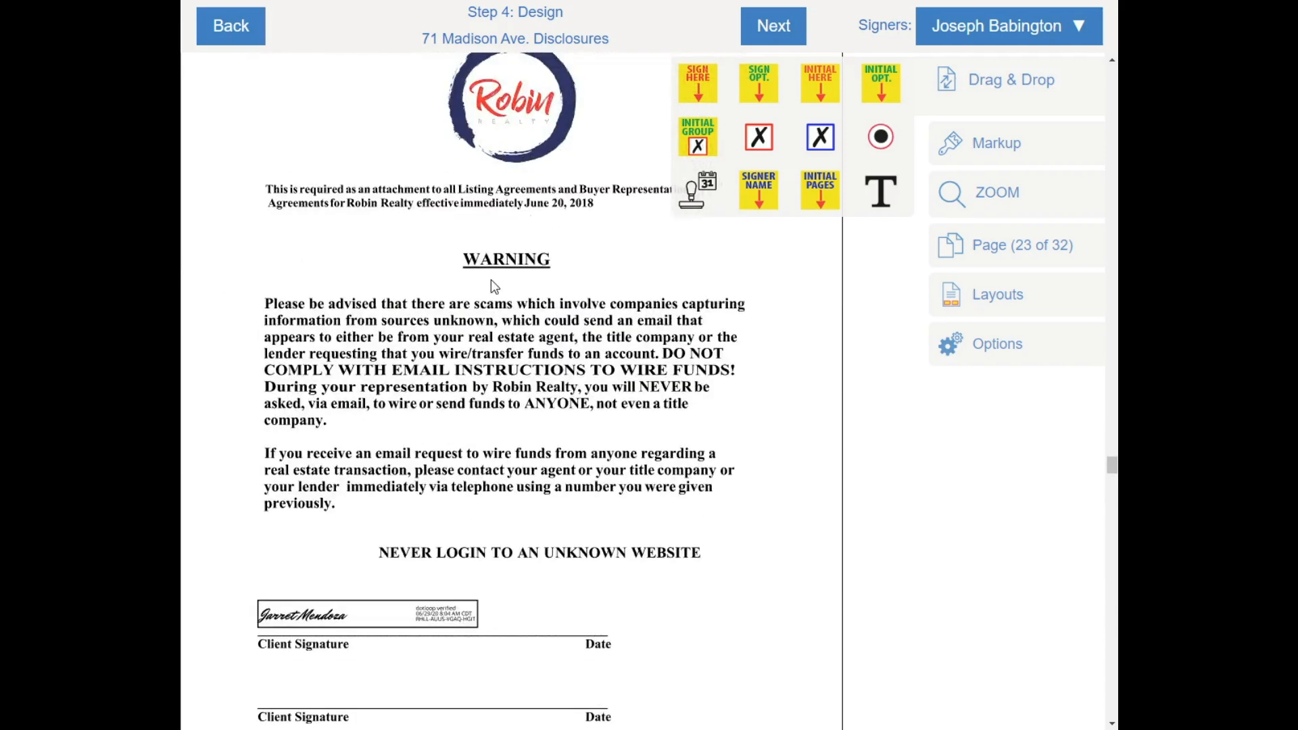
pyautogui.scroll(-5, 495, 284)
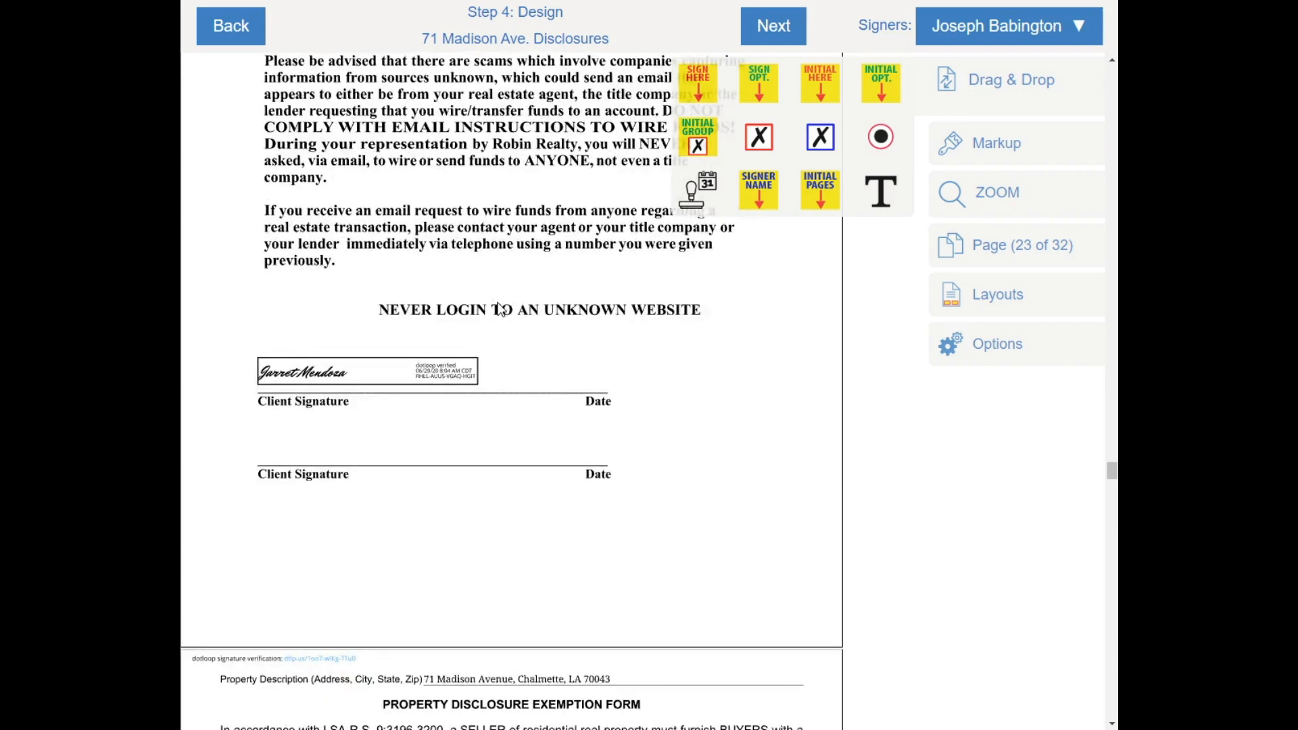
pyautogui.scroll(2, 467, 303)
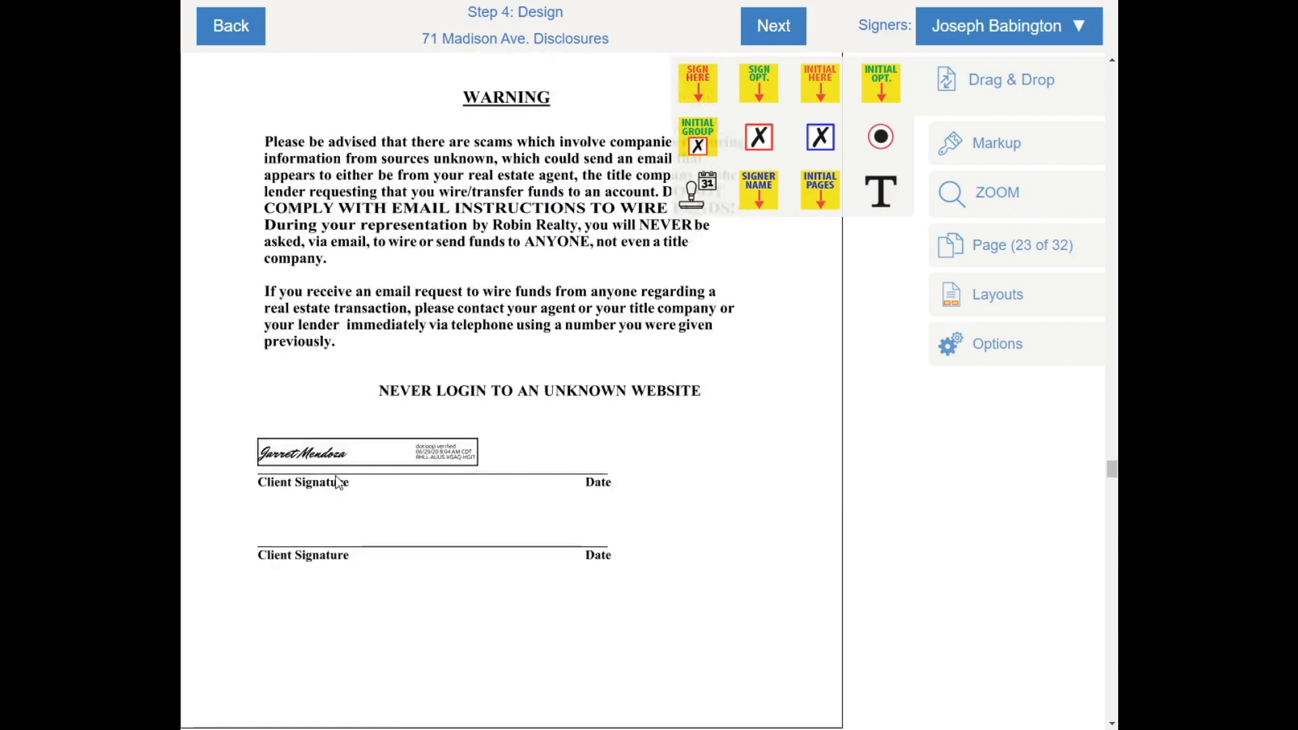
pyautogui.scroll(-2, 335, 476)
pyautogui.scroll(7, 358, 433)
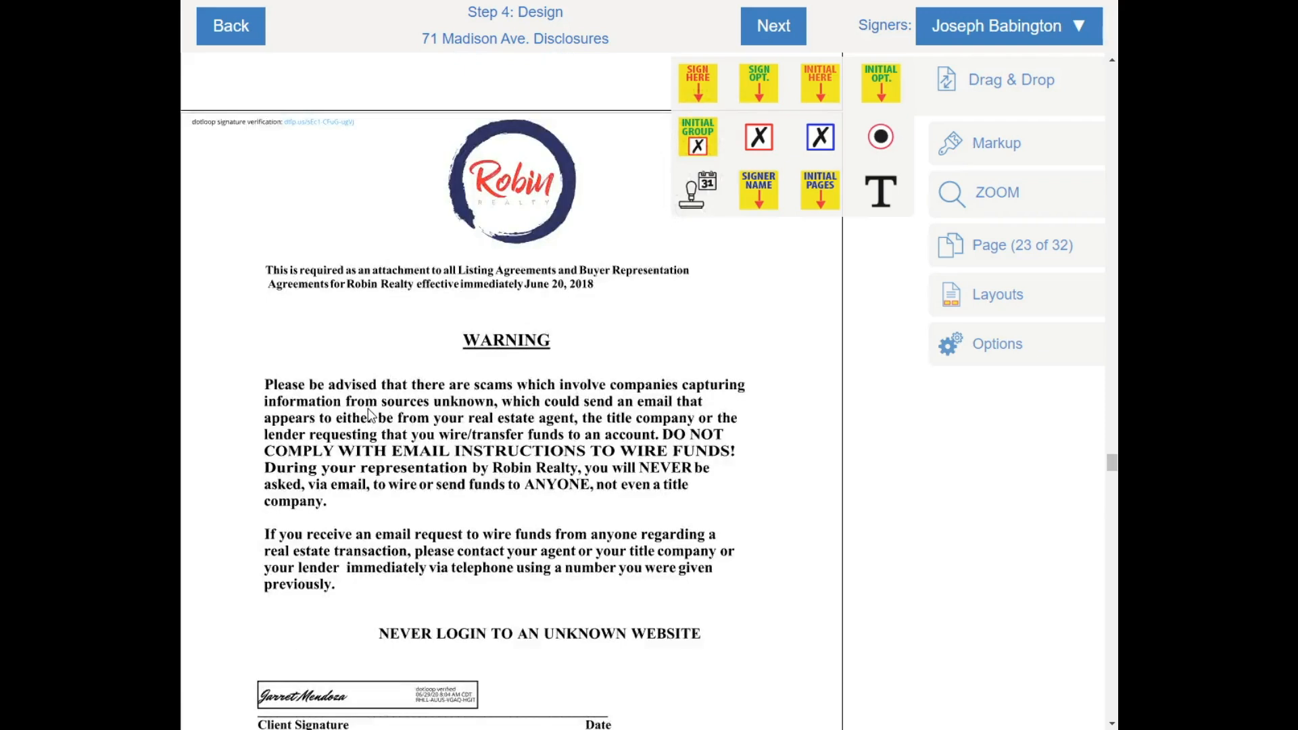
pyautogui.scroll(-7, 368, 408)
pyautogui.scroll(-7, 368, 409)
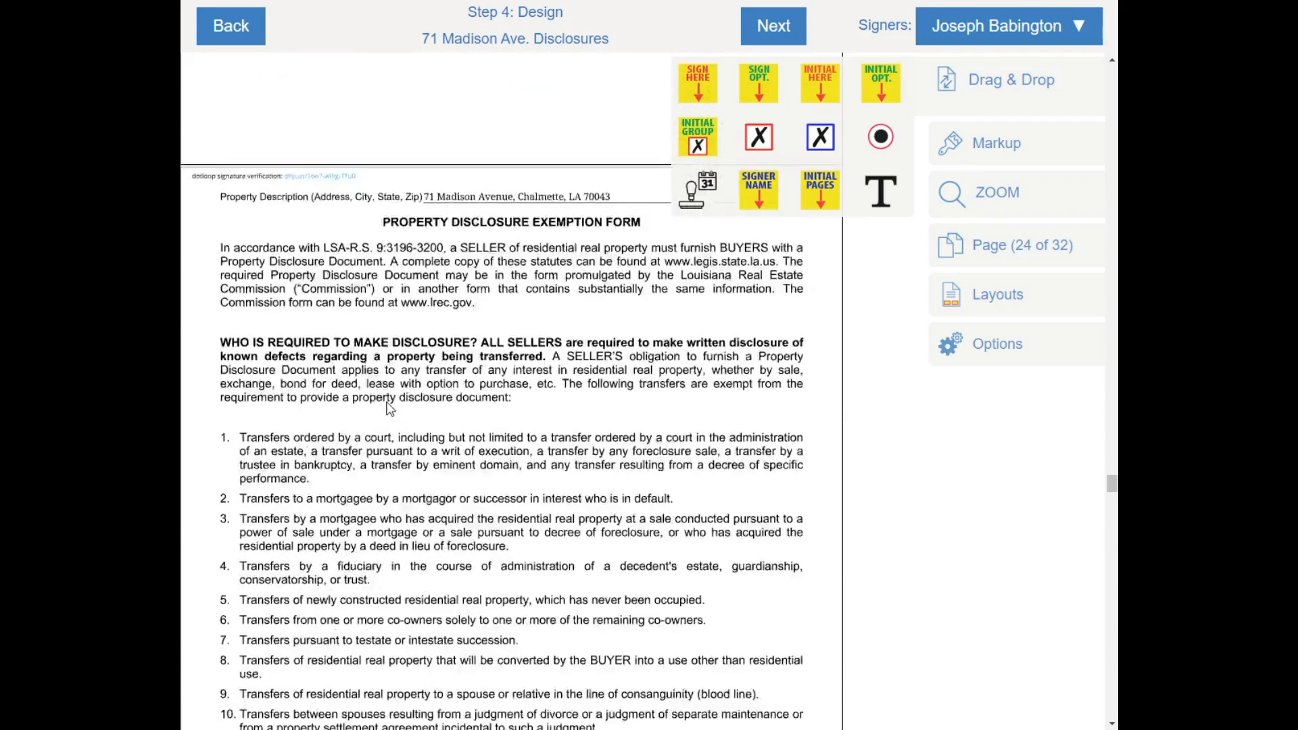
pyautogui.scroll(12, 390, 409)
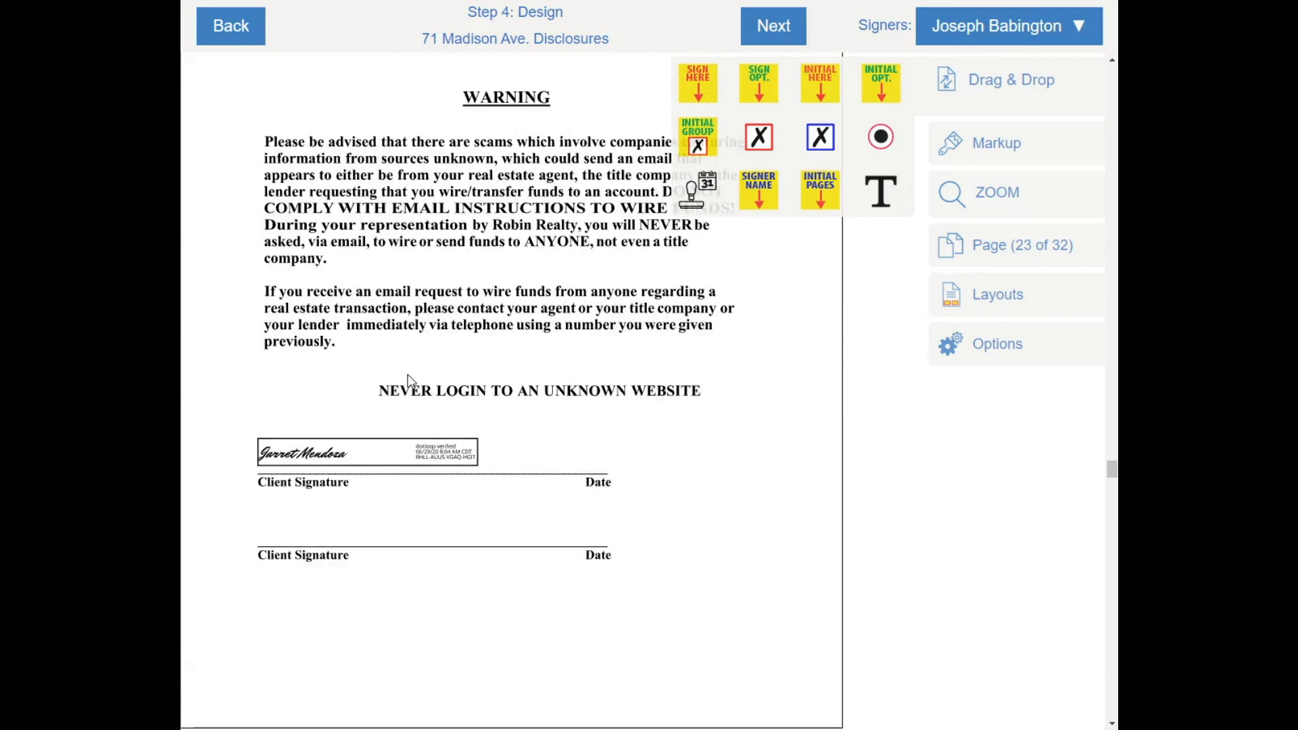
pyautogui.scroll(-5, 411, 375)
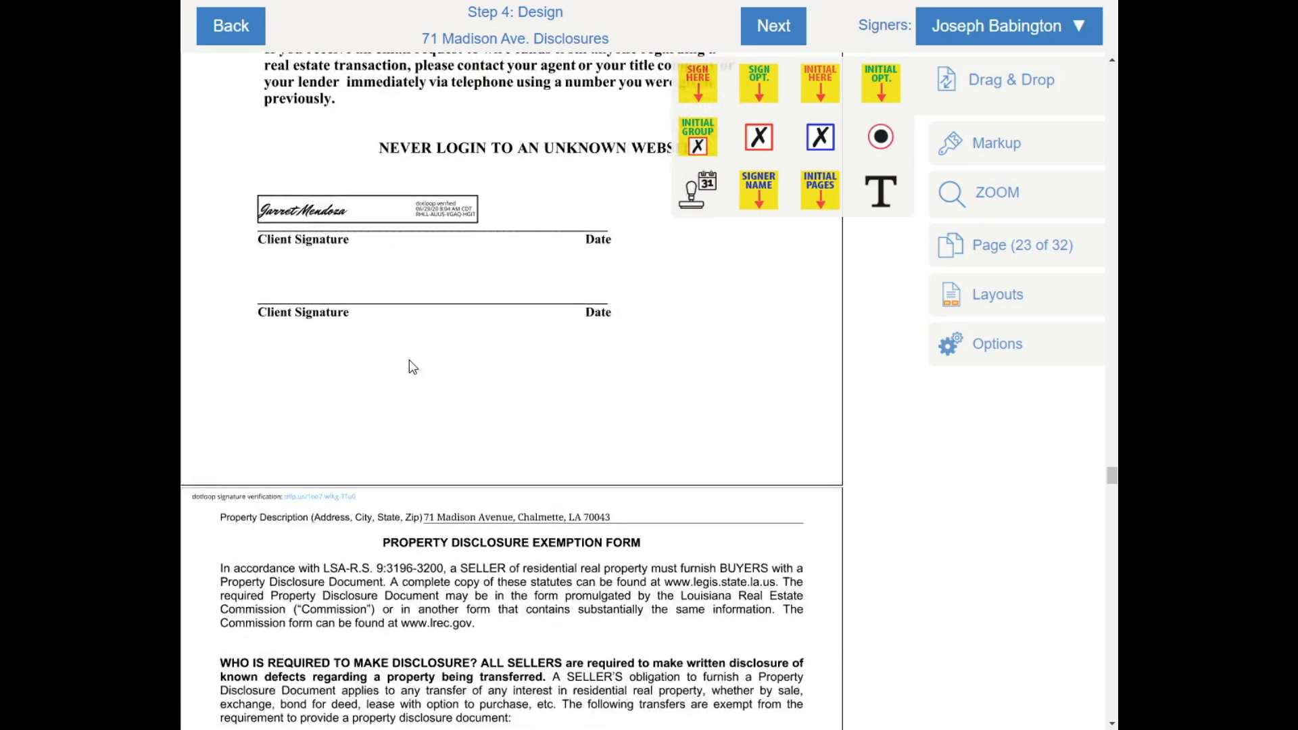
pyautogui.scroll(-5, 406, 365)
pyautogui.scroll(-12, 508, 323)
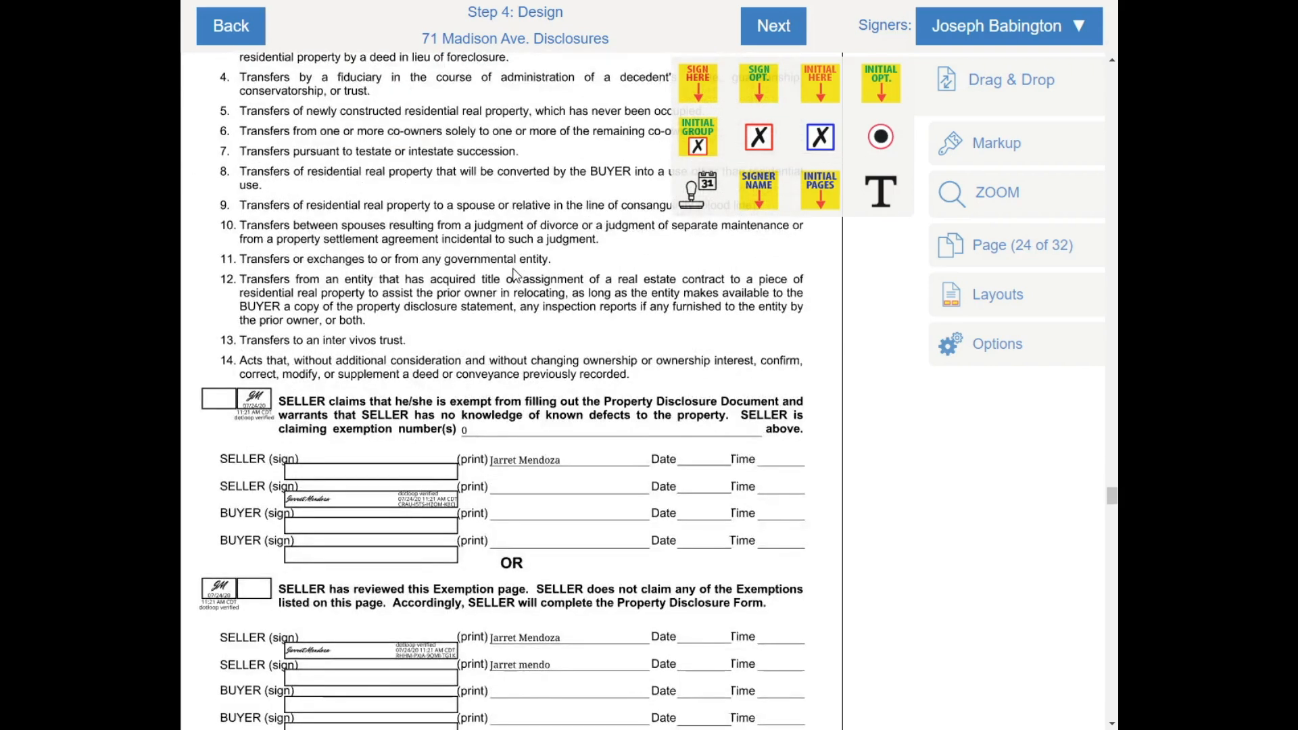
pyautogui.scroll(-3, 514, 274)
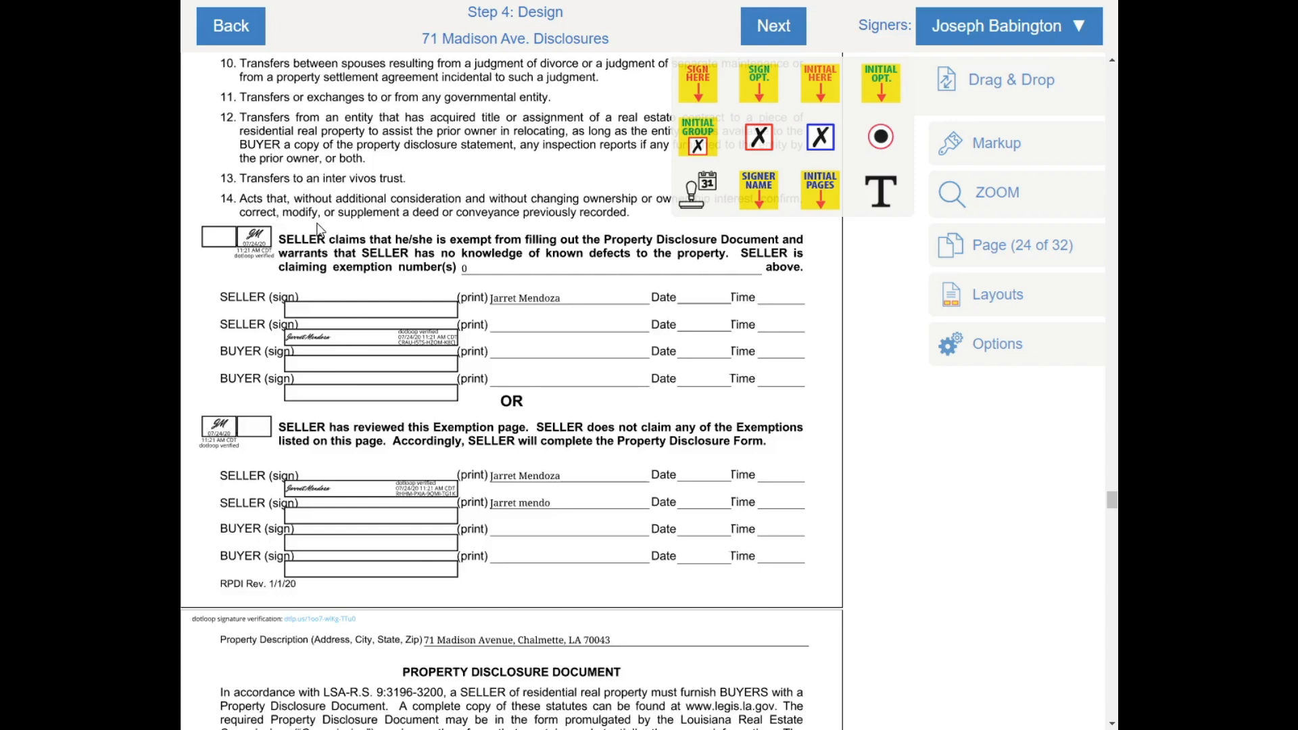
pyautogui.scroll(1, 302, 240)
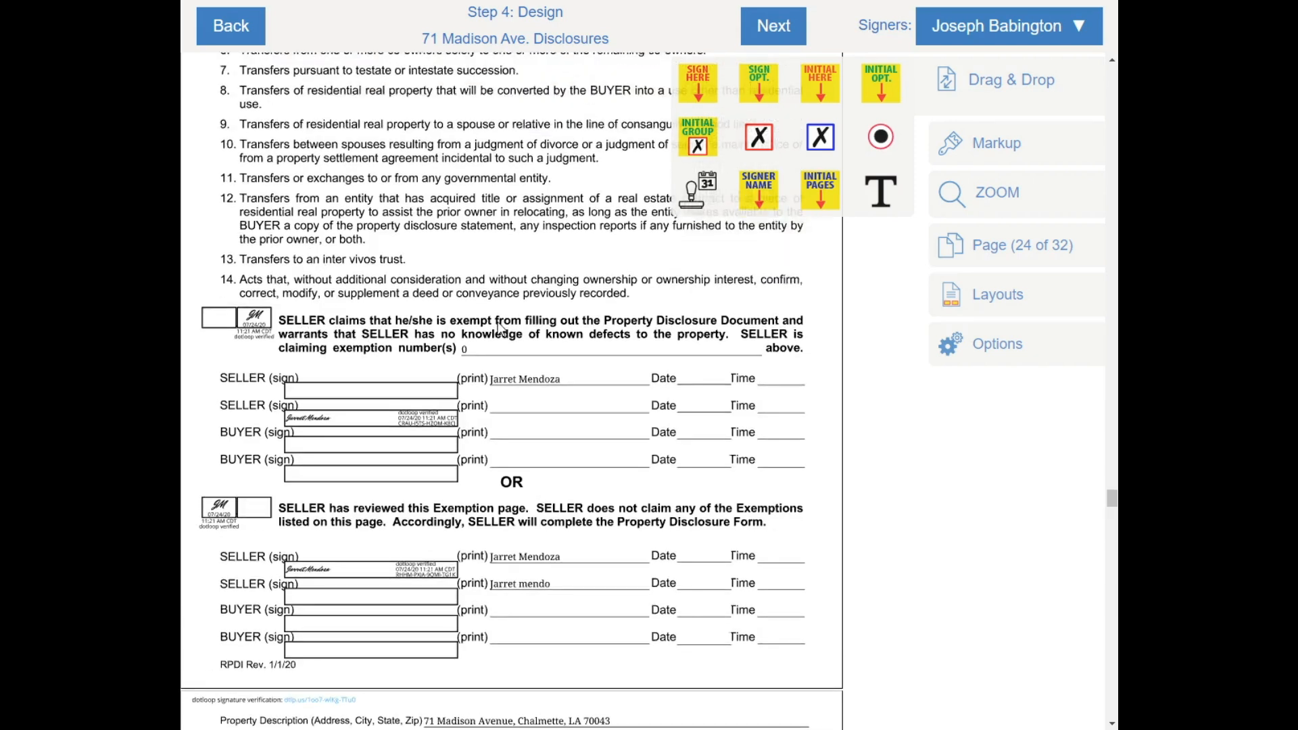
pyautogui.scroll(-1, 500, 329)
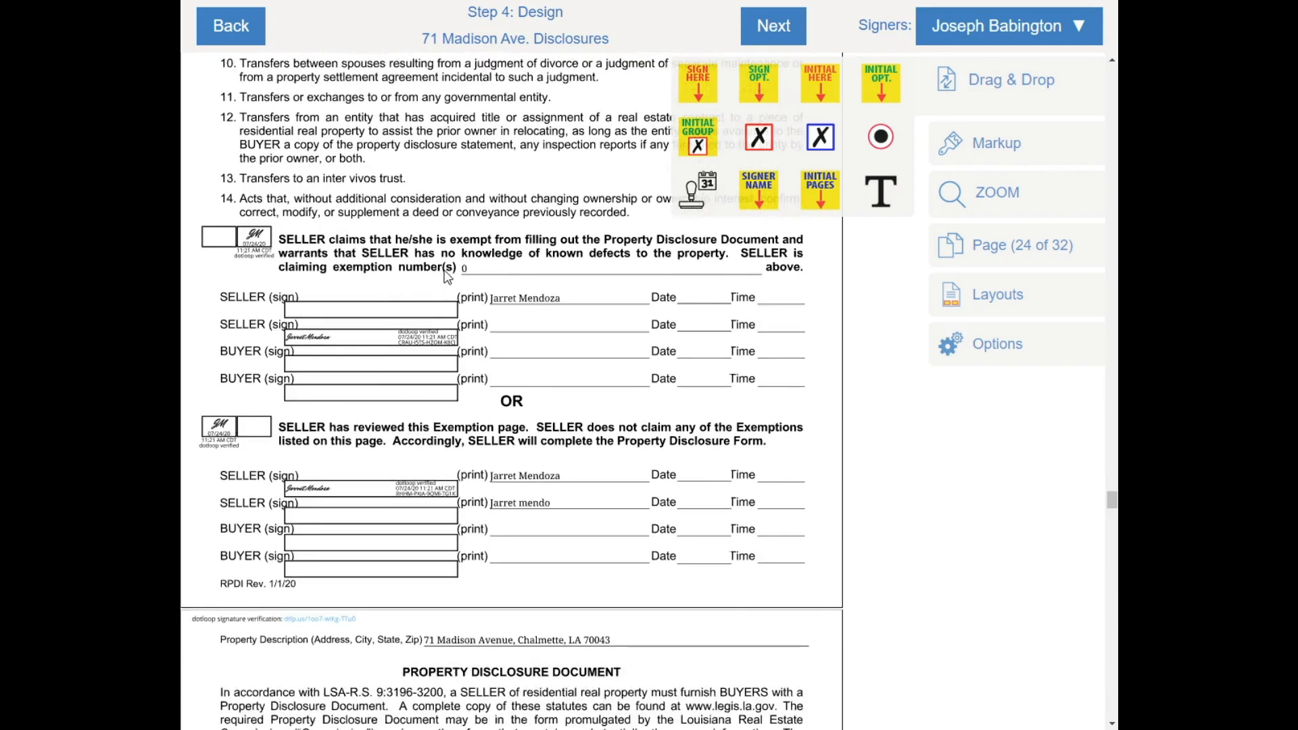
pyautogui.scroll(5, 290, 175)
pyautogui.scroll(-7, 313, 213)
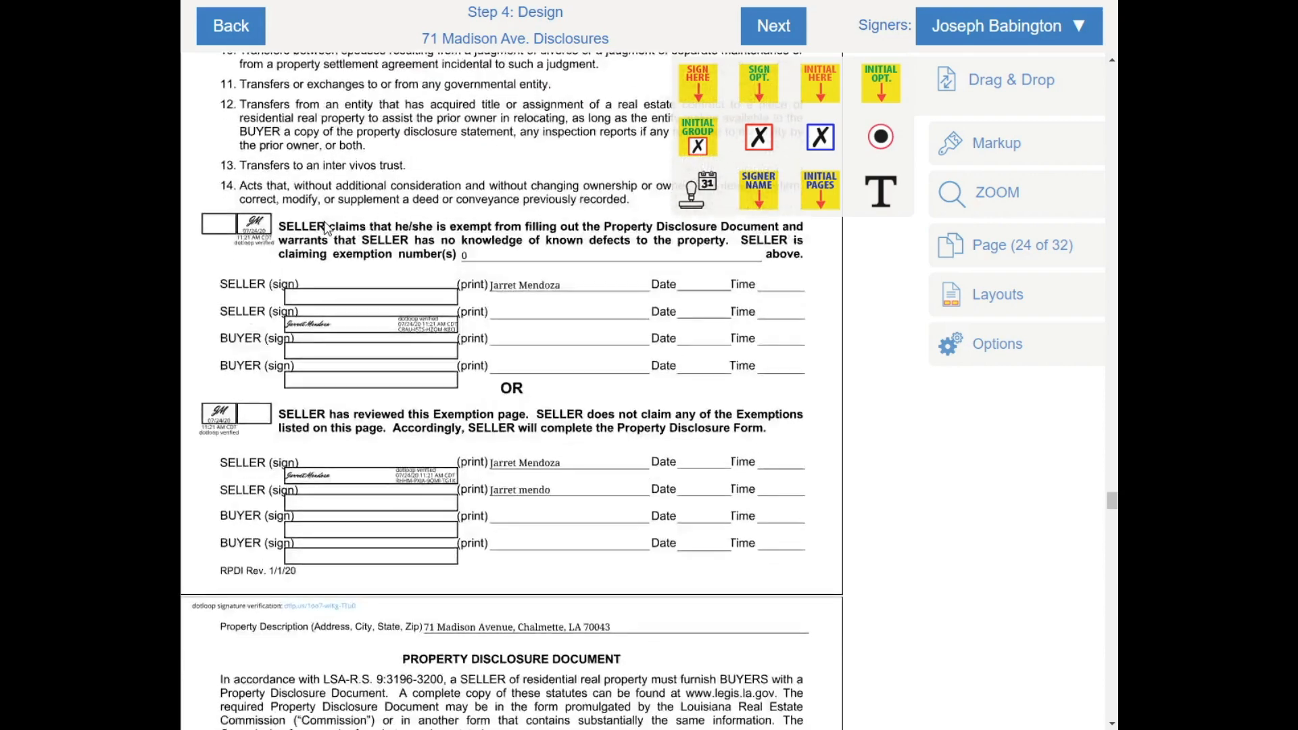
pyautogui.scroll(-4, 465, 289)
pyautogui.scroll(-12, 464, 289)
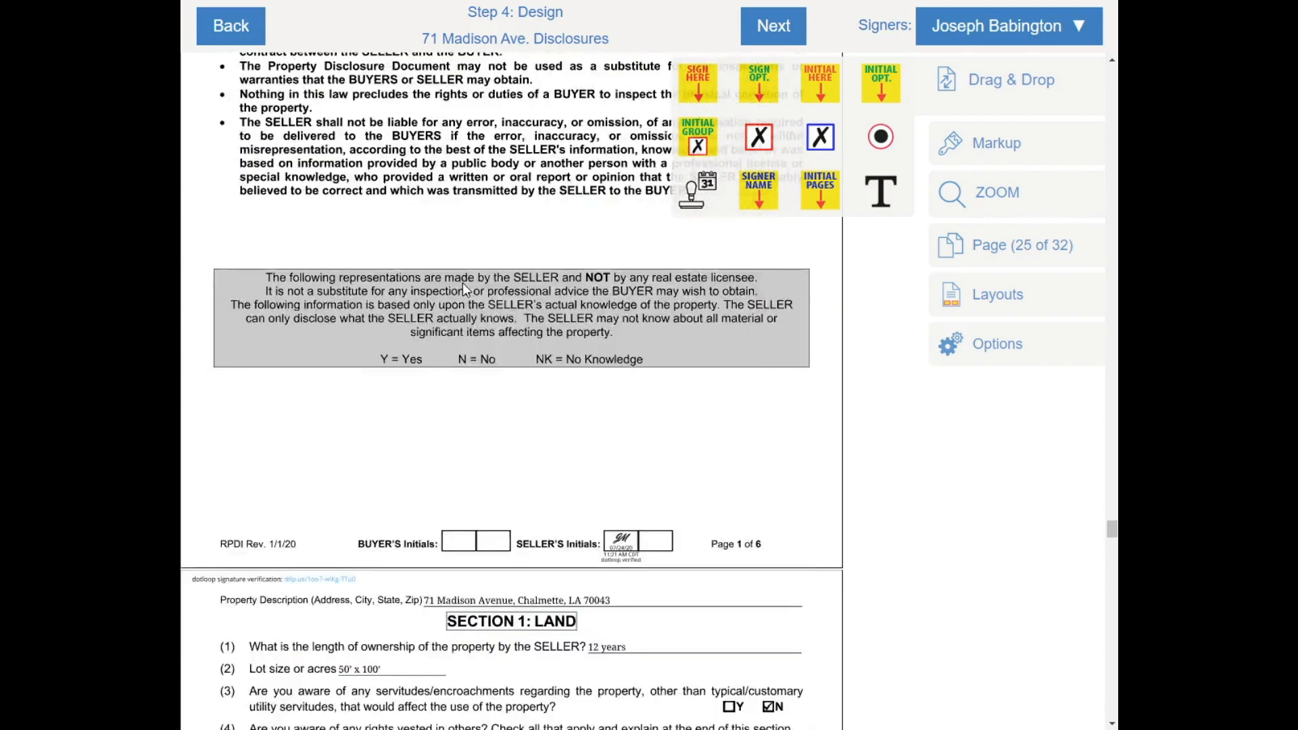
pyautogui.scroll(6, 464, 292)
pyautogui.scroll(11, 464, 292)
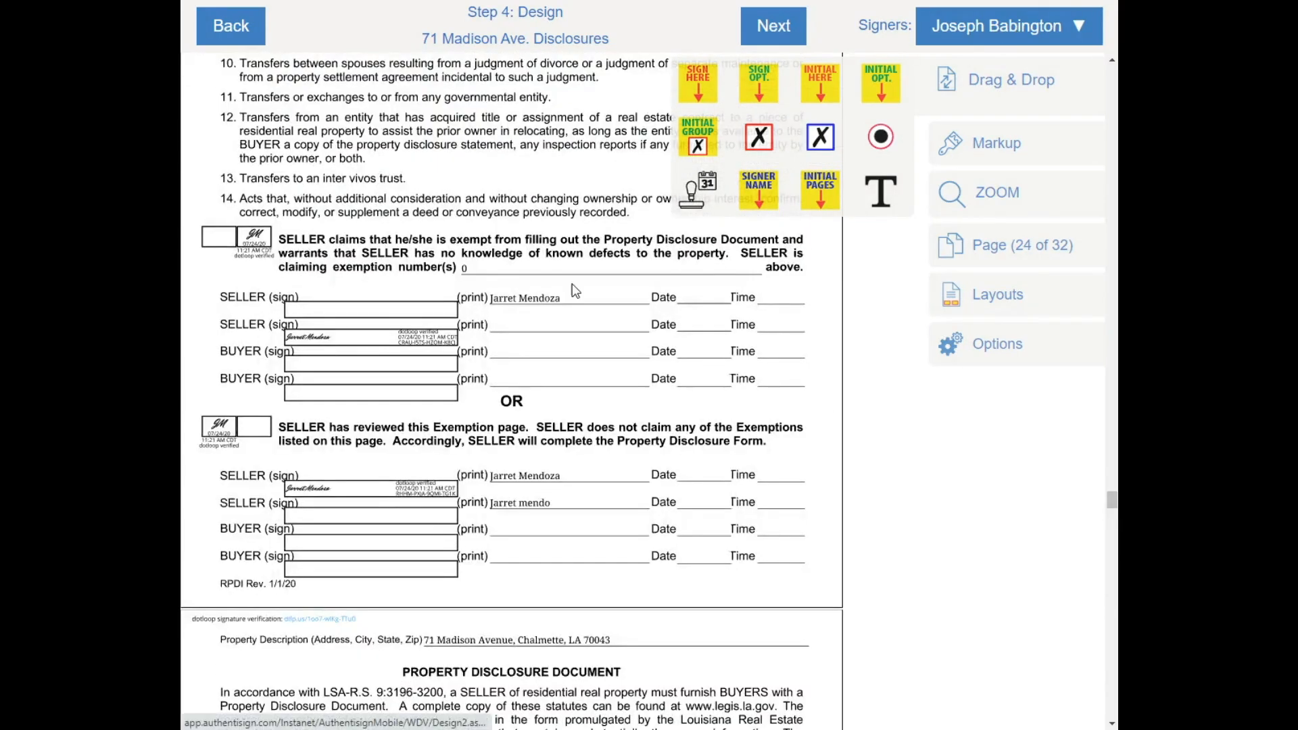
pyautogui.scroll(-1, 569, 259)
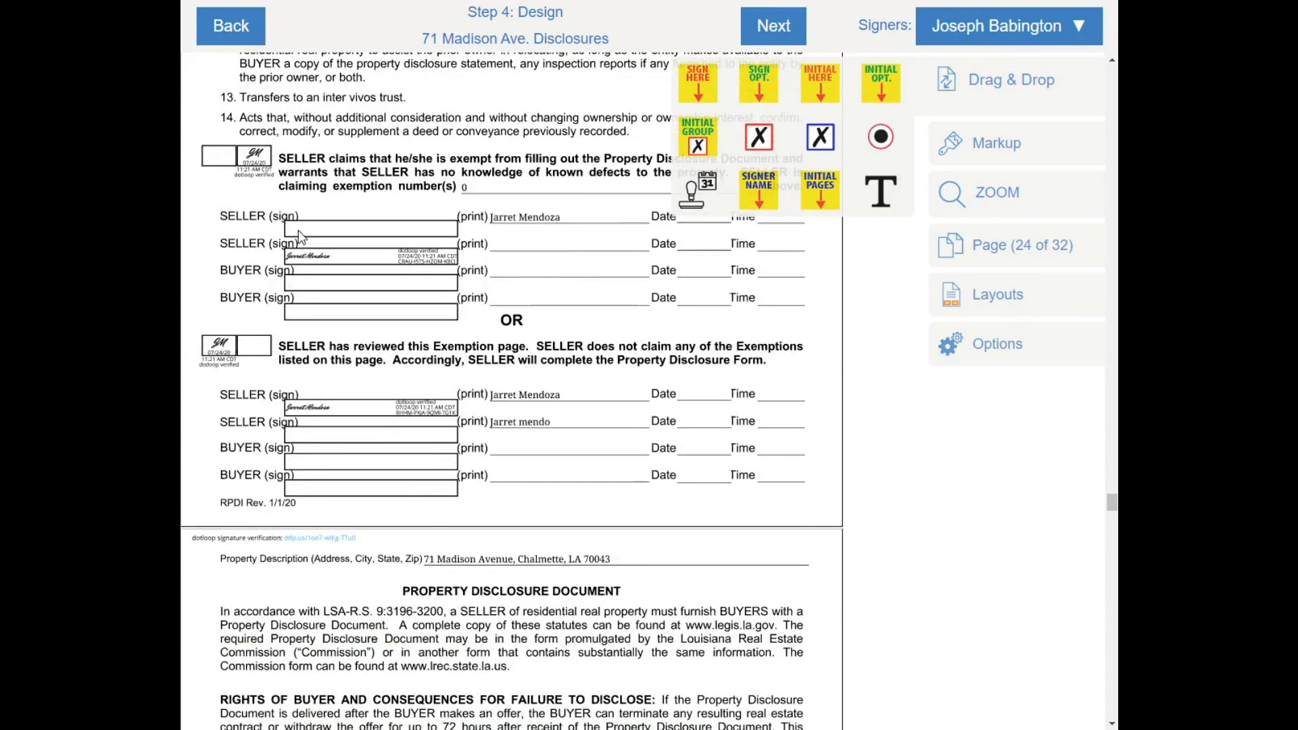
pyautogui.scroll(-4, 342, 453)
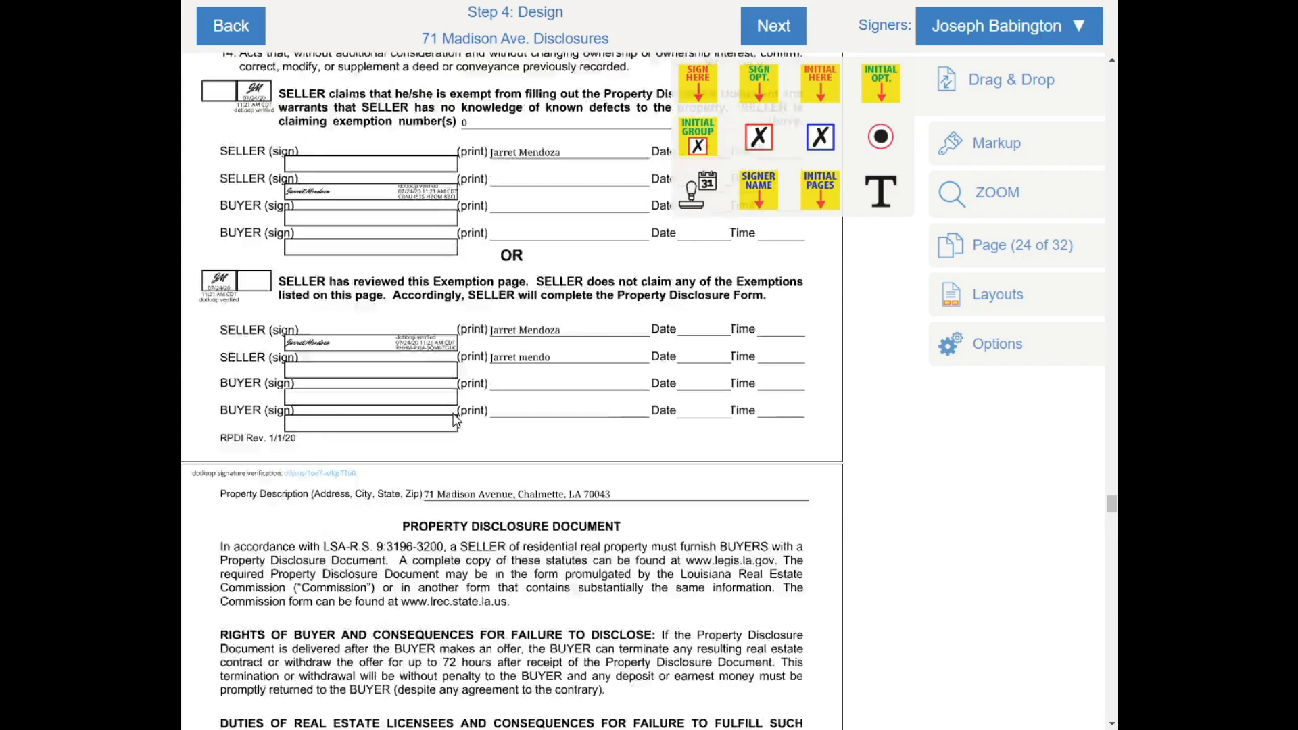
pyautogui.scroll(3, 414, 187)
pyautogui.scroll(-15, 492, 496)
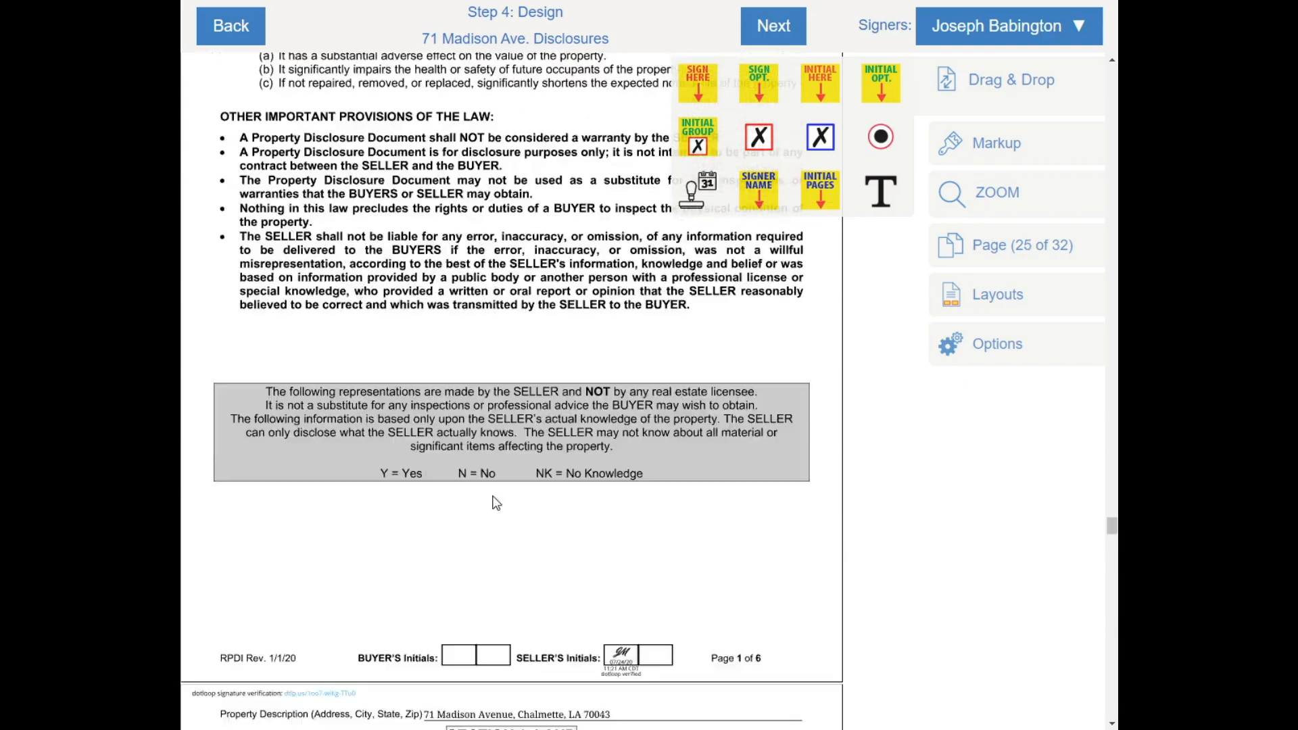
pyautogui.scroll(3, 490, 389)
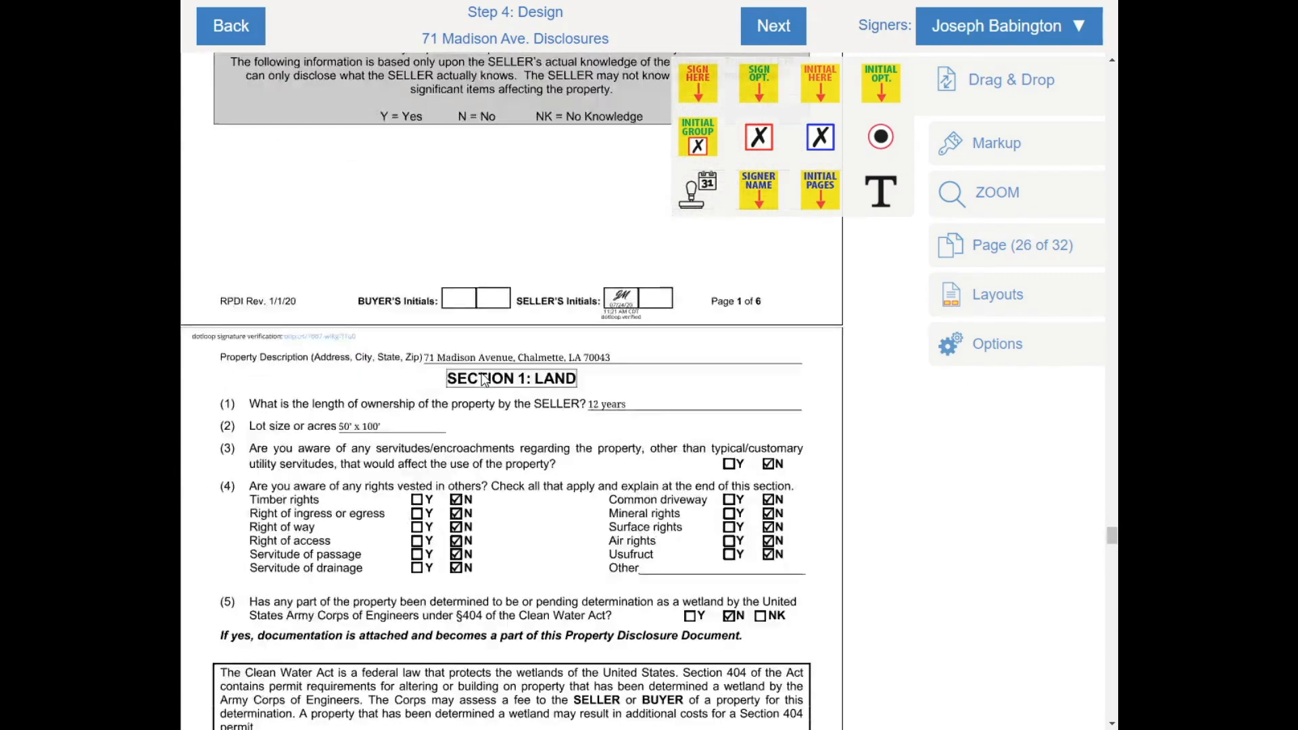
pyautogui.scroll(-2, 497, 395)
pyautogui.scroll(-10, 493, 395)
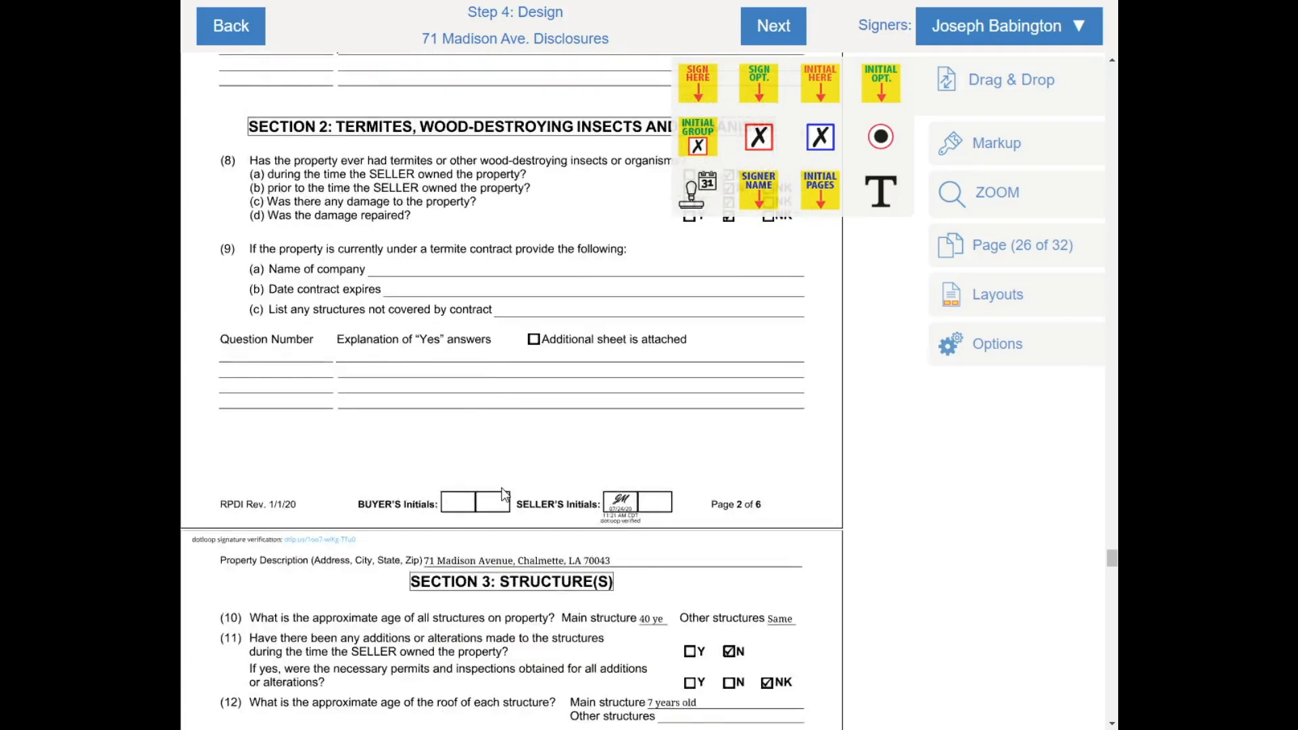
pyautogui.scroll(12, 503, 496)
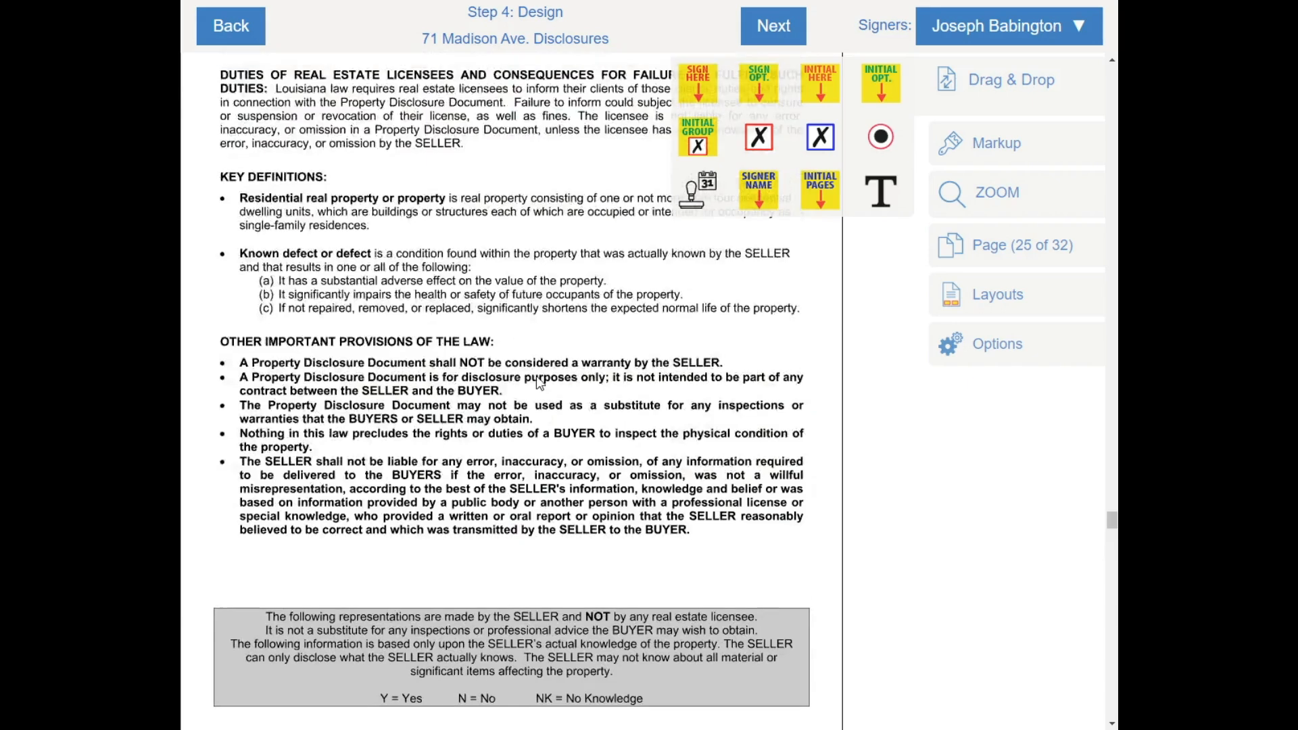
pyautogui.scroll(8, 539, 384)
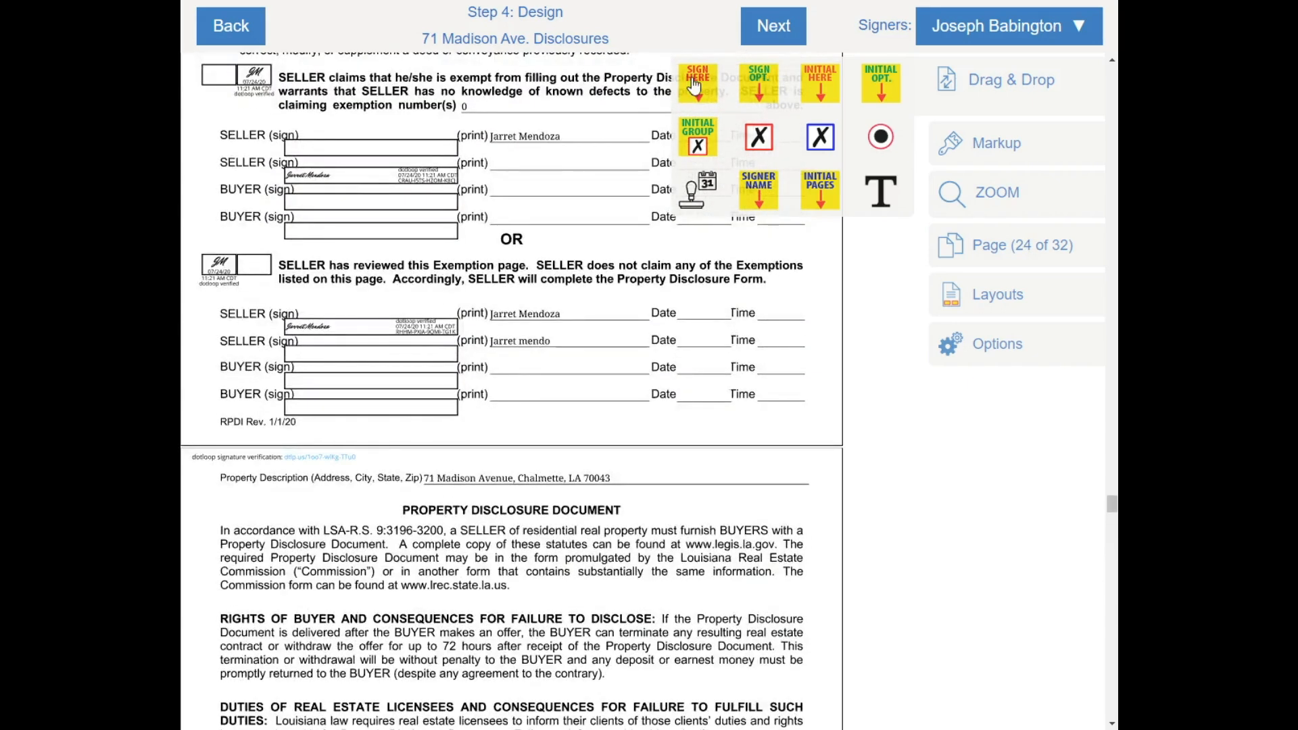
# Place the buyer's signature with date, time and name stamps on the BUYER line, plus an initials field
pyautogui.moveTo(694, 84); pyautogui.dragTo(335, 371)
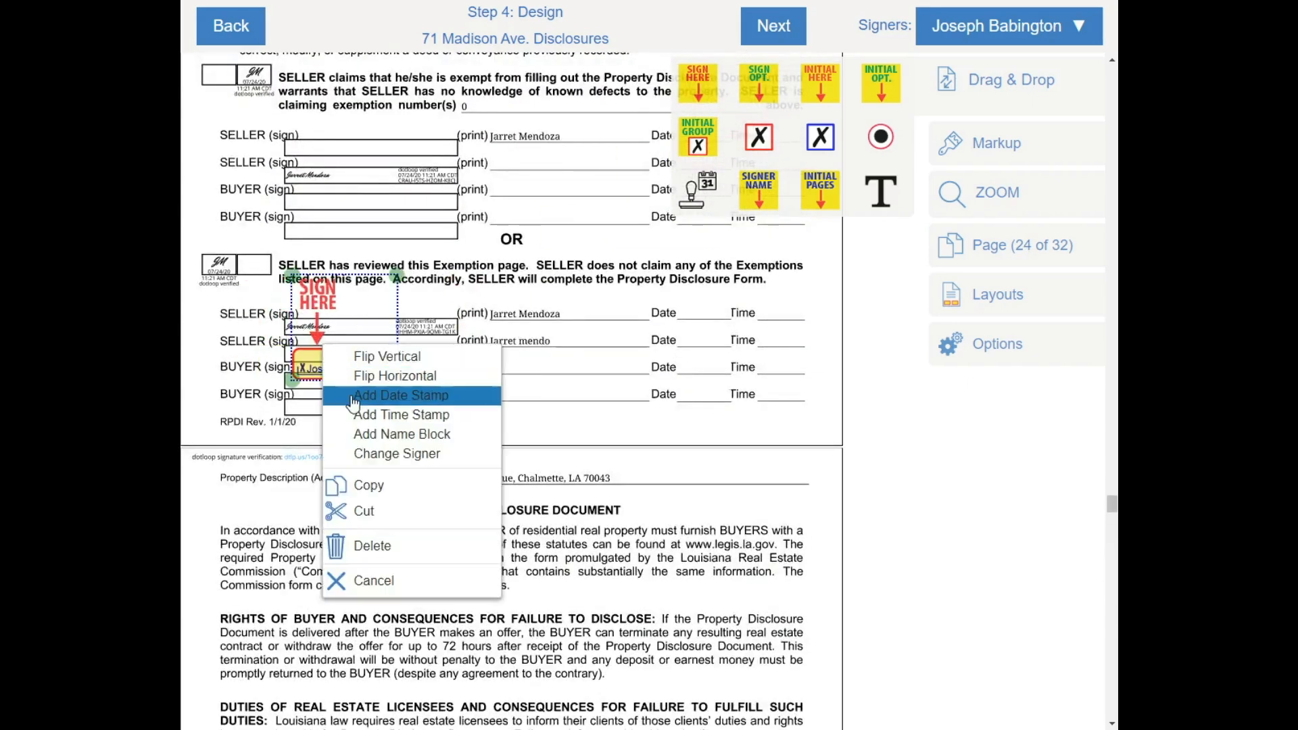
pyautogui.click(353, 398)
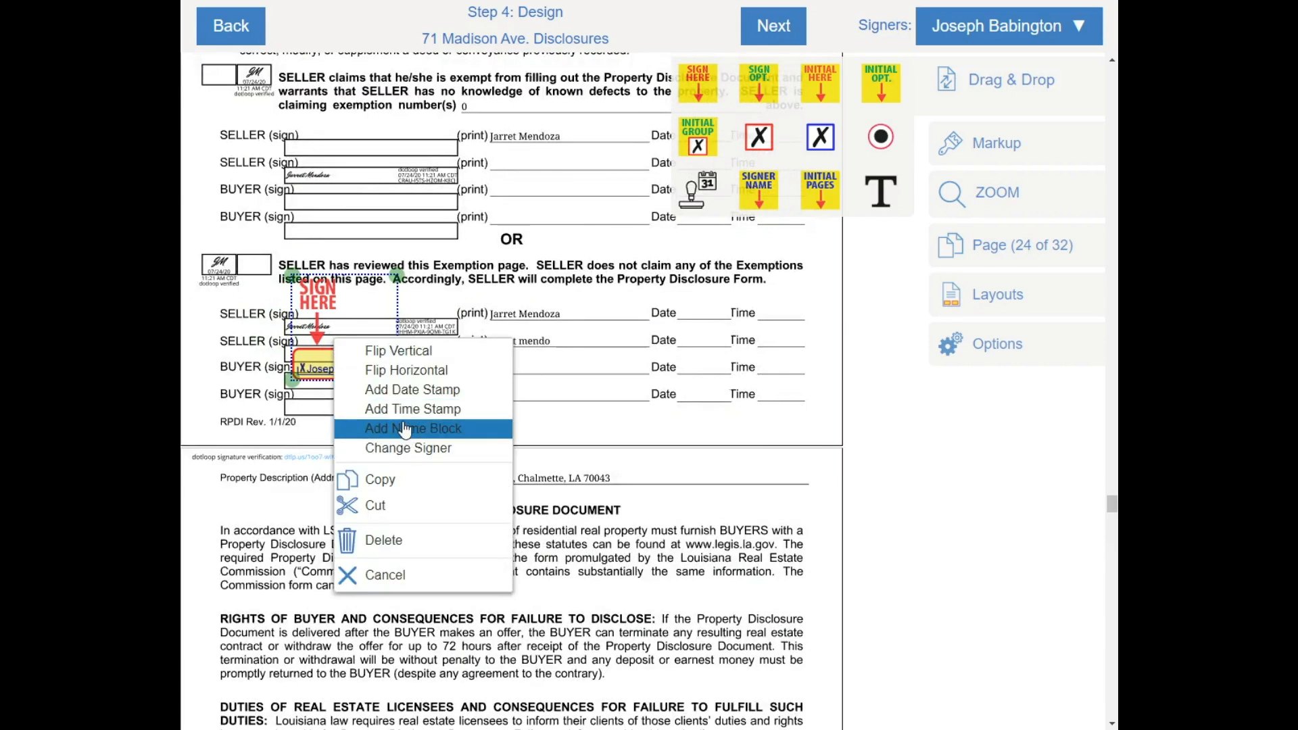
pyautogui.click(405, 428)
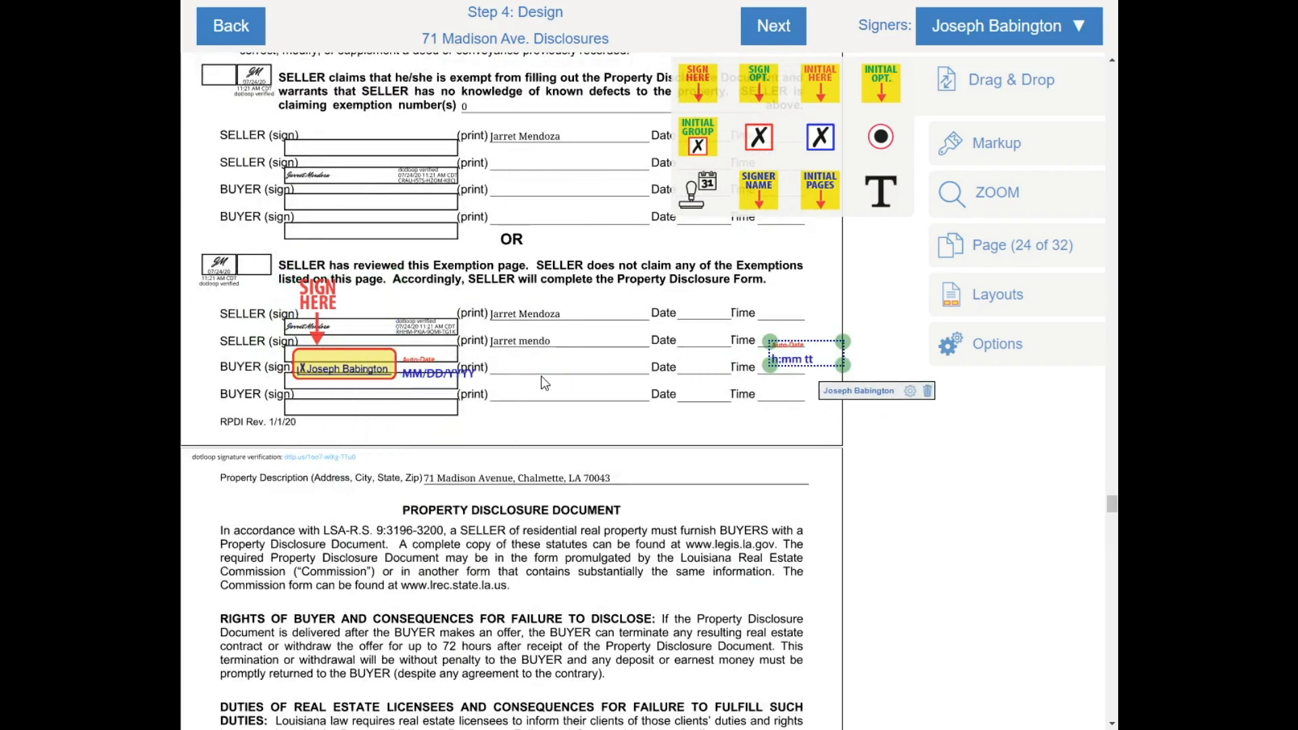
pyautogui.moveTo(426, 375); pyautogui.dragTo(685, 361)
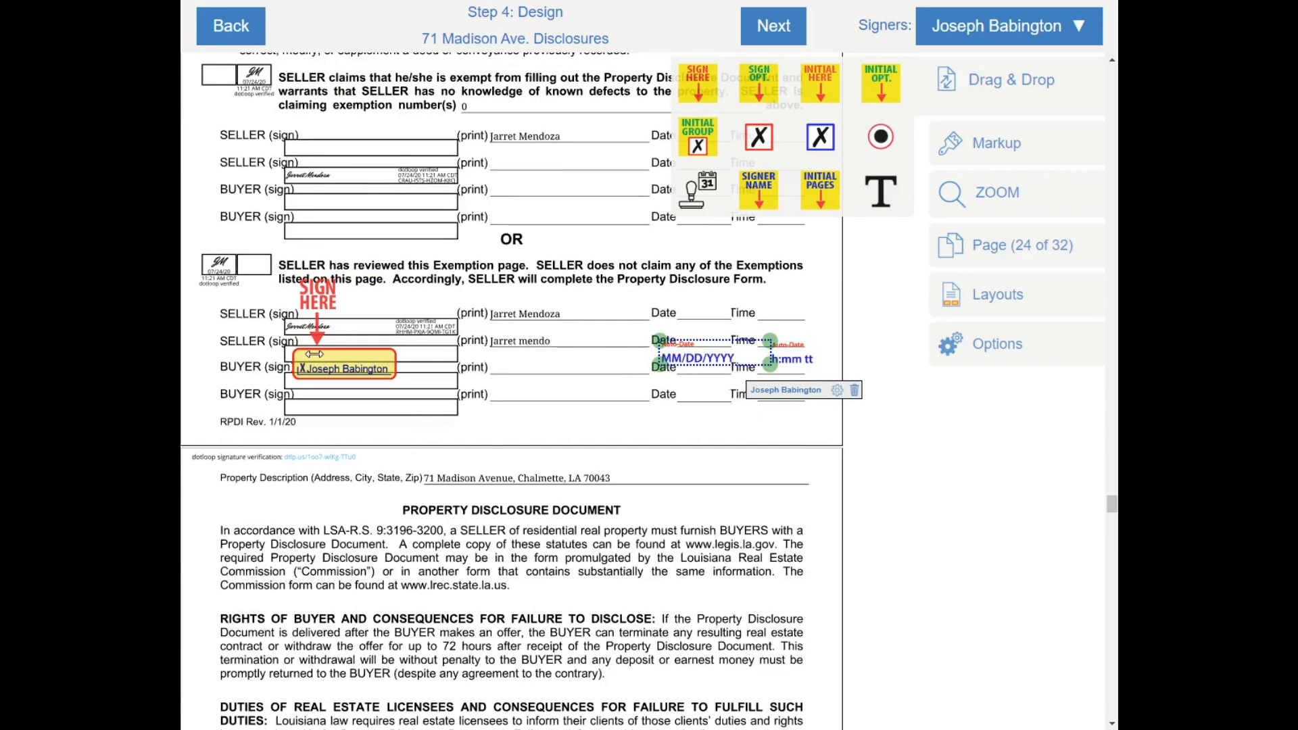
pyautogui.moveTo(758, 191); pyautogui.dragTo(540, 369)
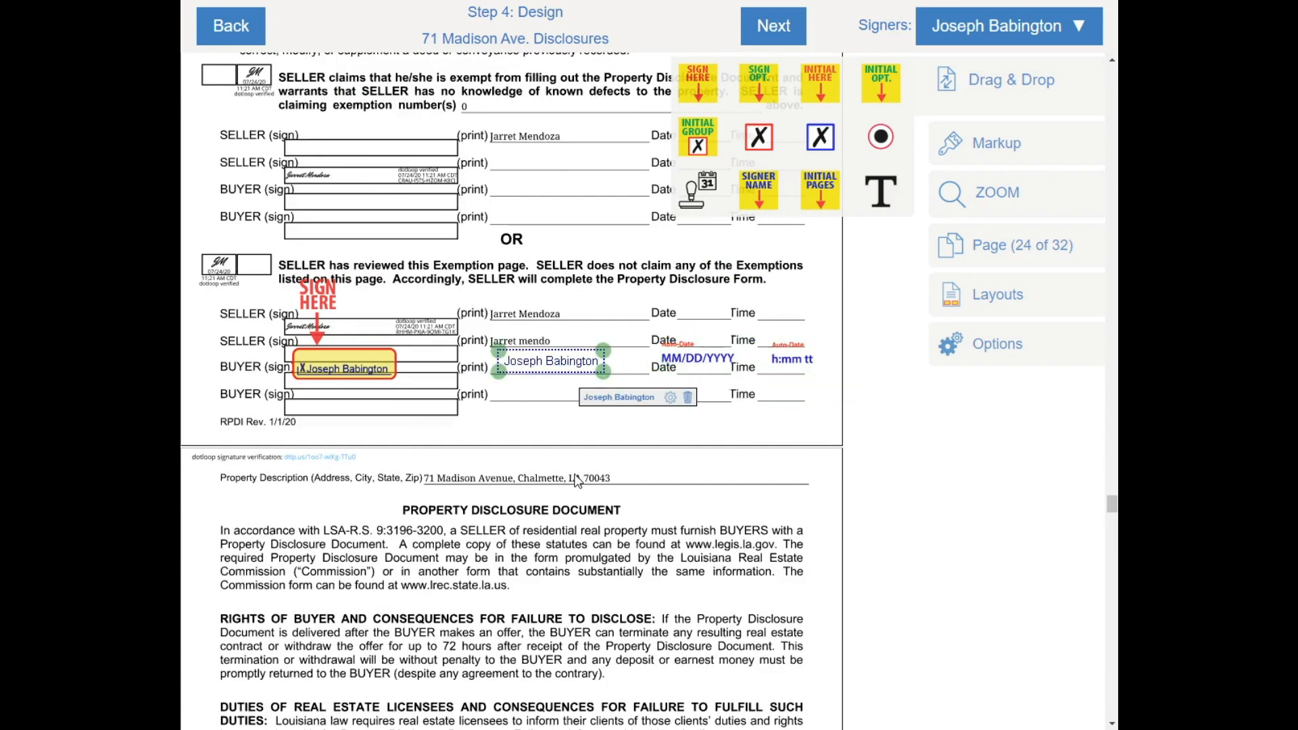
pyautogui.scroll(-12, 576, 480)
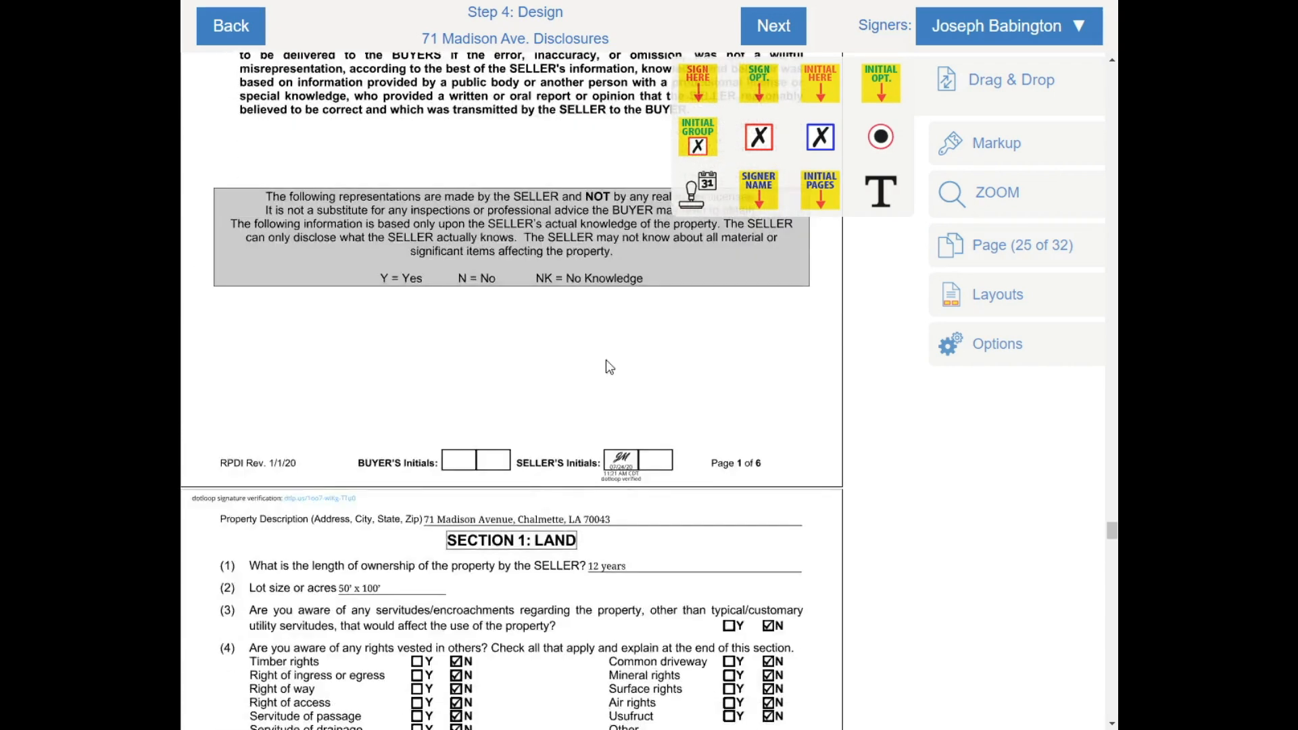
pyautogui.moveTo(819, 86); pyautogui.dragTo(467, 465)
# Copy the JB initials field and paste it into page 2's Buyer's Initials box
pyautogui.rightClick(459, 461)
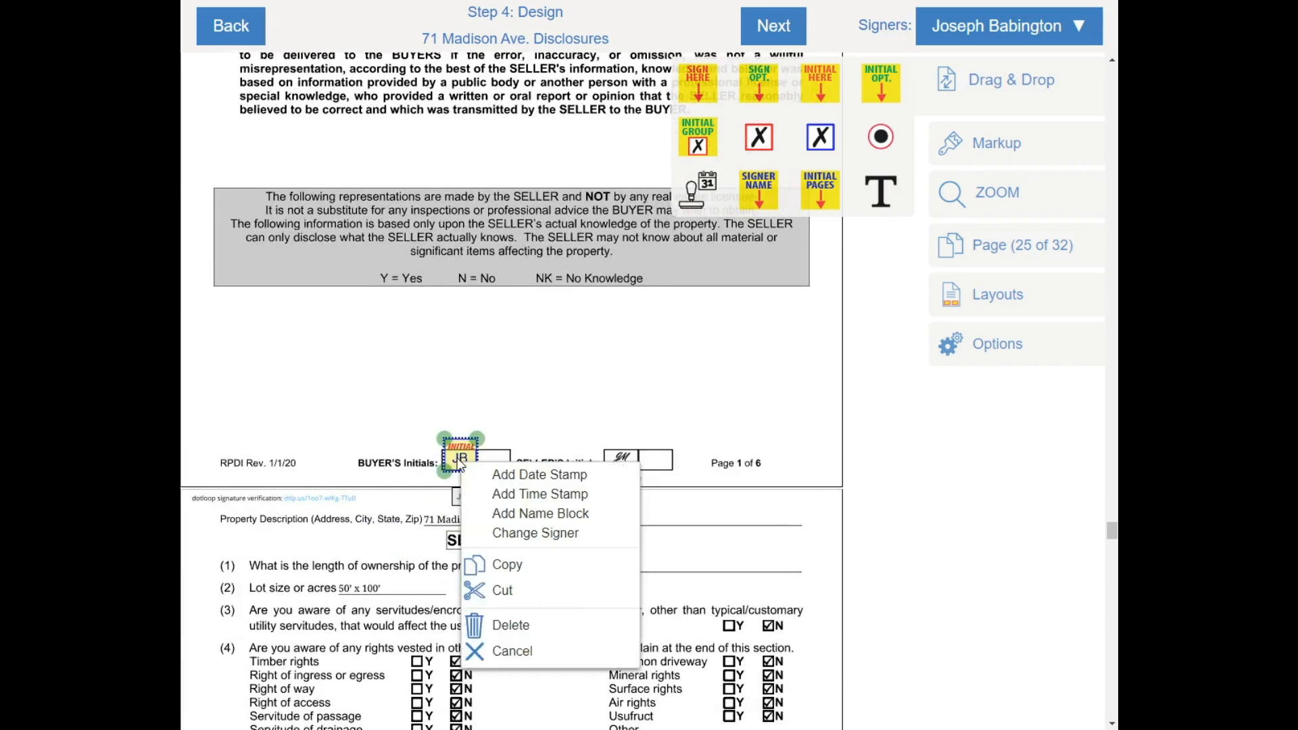
pyautogui.click(514, 566)
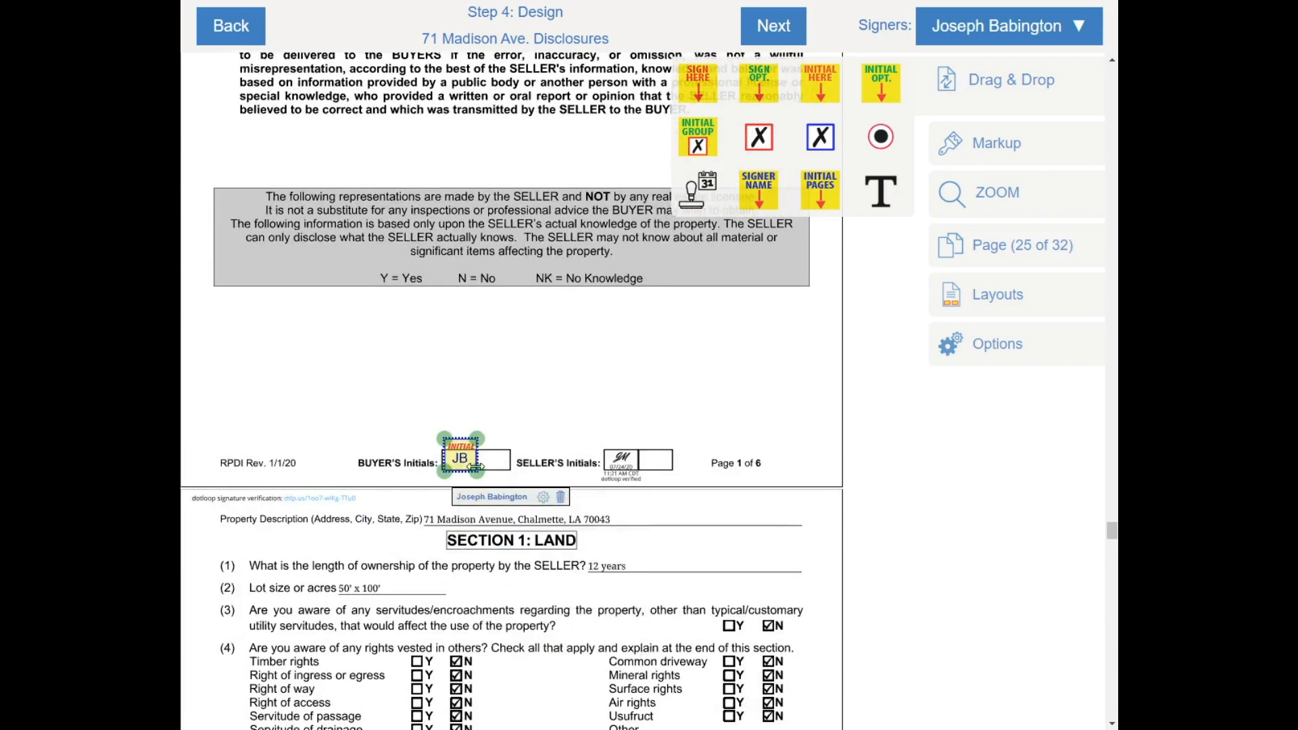
pyautogui.click(549, 405)
pyautogui.scroll(-10, 559, 561)
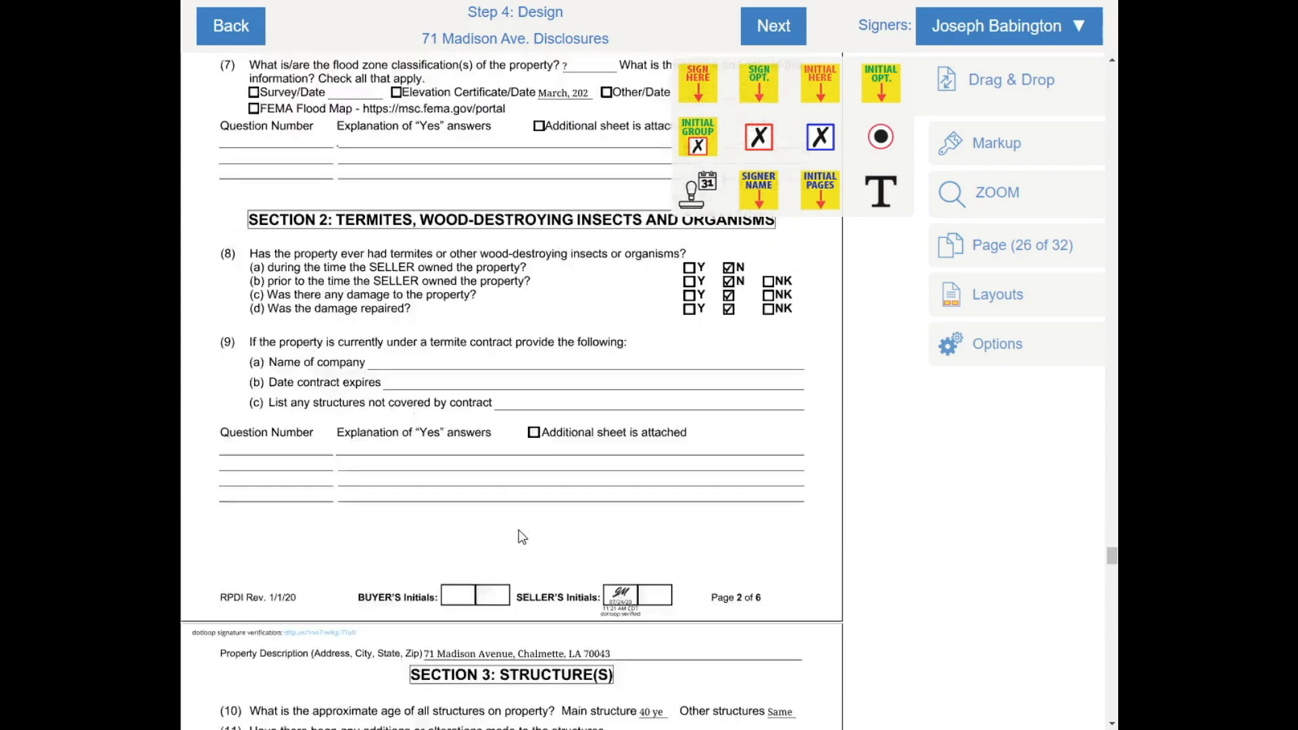
pyautogui.scroll(-3, 522, 534)
pyautogui.rightClick(460, 497)
pyautogui.click(509, 502)
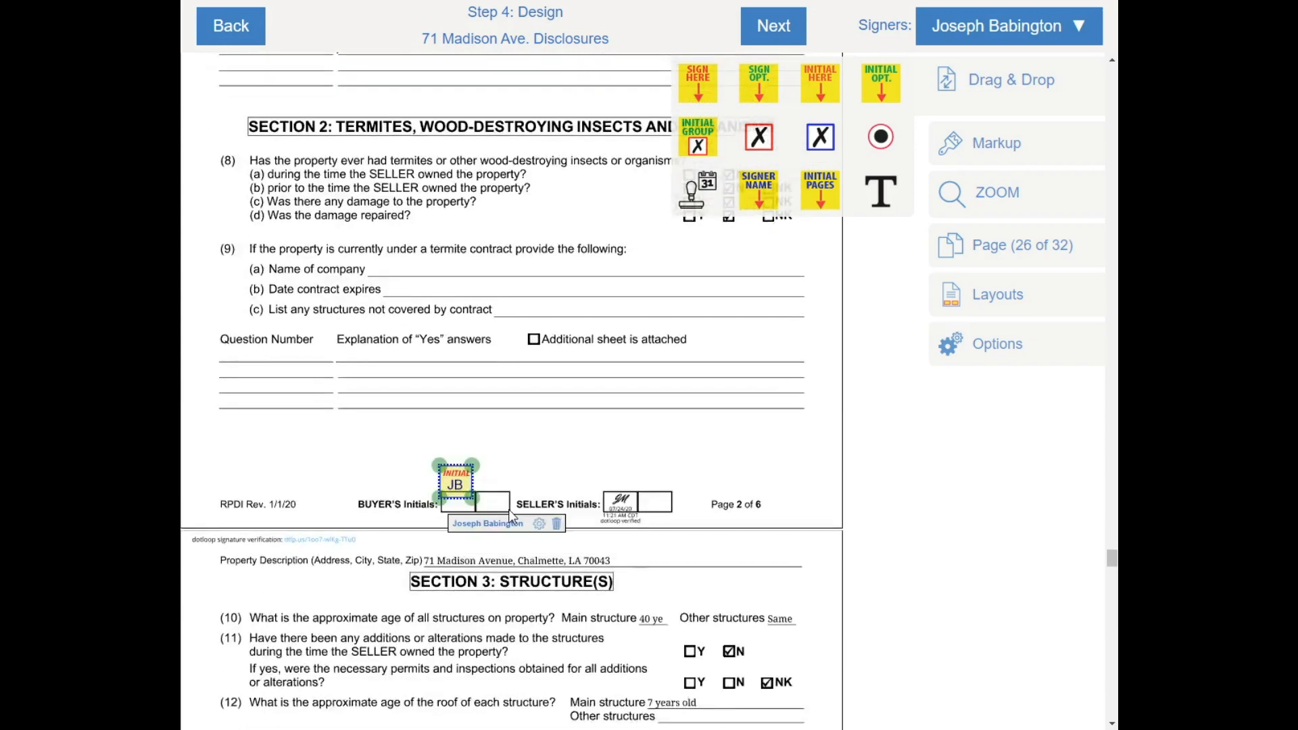
# Paste the JB initials into the Buyer's Initials boxes on pages 3, 4 and 5
pyautogui.scroll(-10, 510, 529)
pyautogui.rightClick(463, 535)
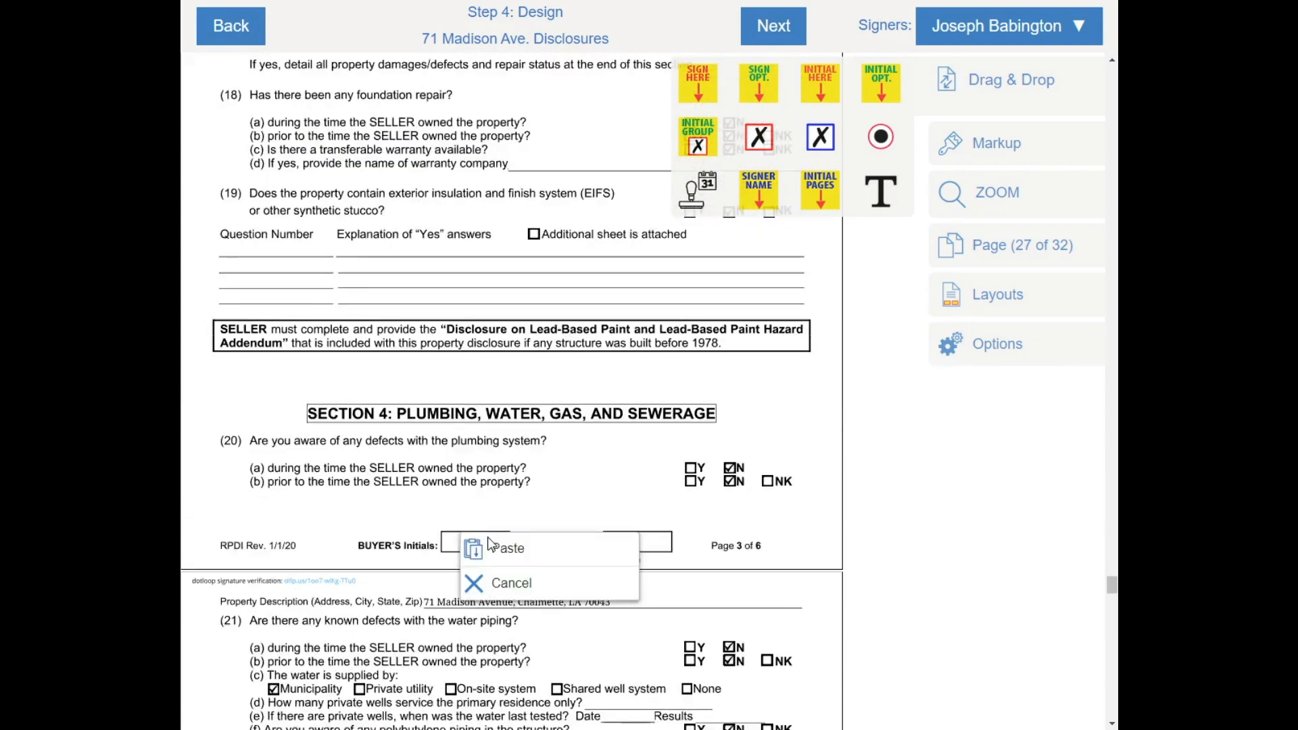
pyautogui.click(488, 541)
pyautogui.scroll(-10, 500, 547)
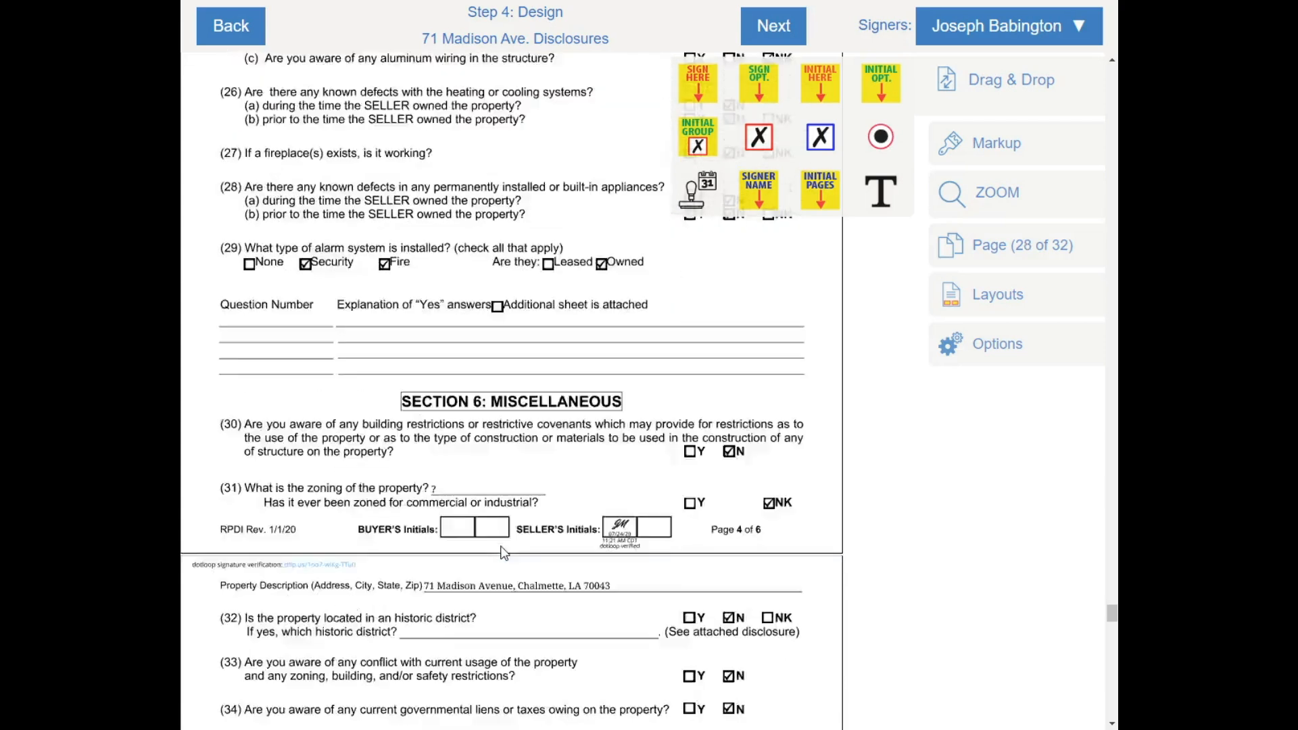
pyautogui.rightClick(457, 492)
pyautogui.click(506, 513)
pyautogui.scroll(-5, 518, 536)
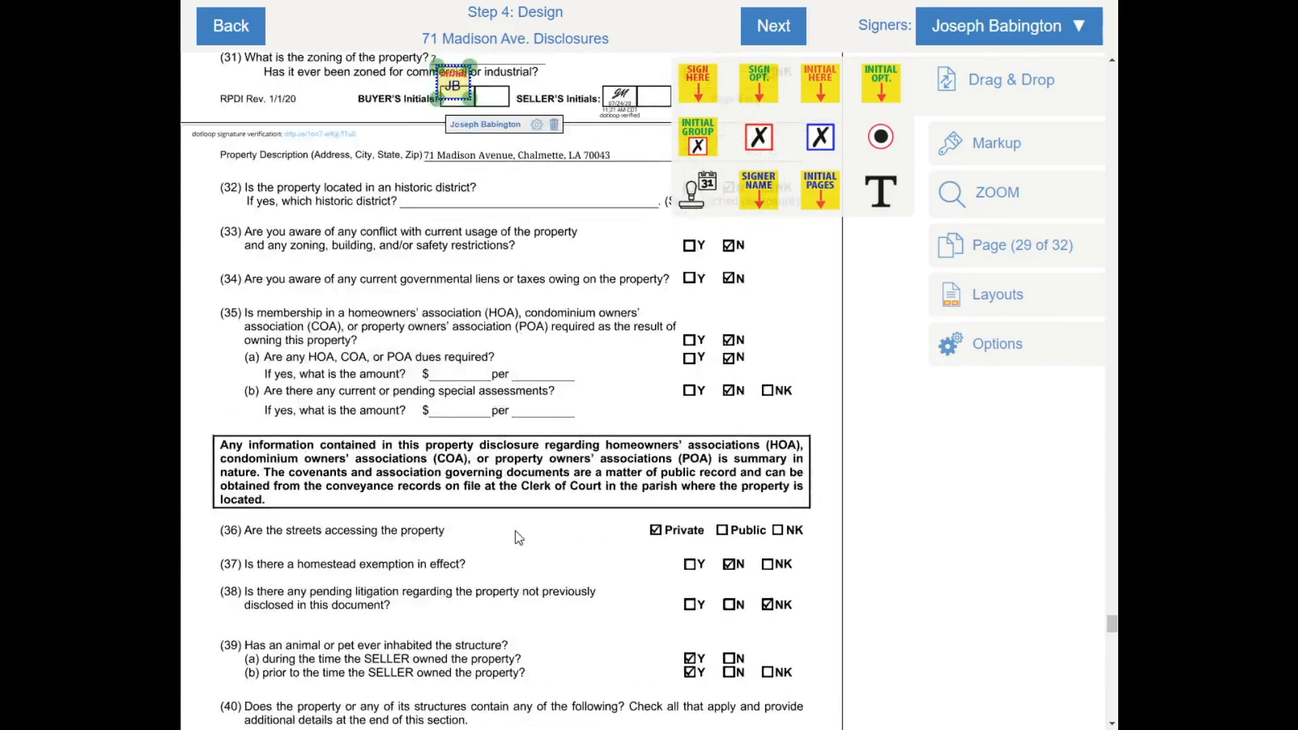
pyautogui.scroll(-7, 519, 538)
pyautogui.rightClick(460, 298)
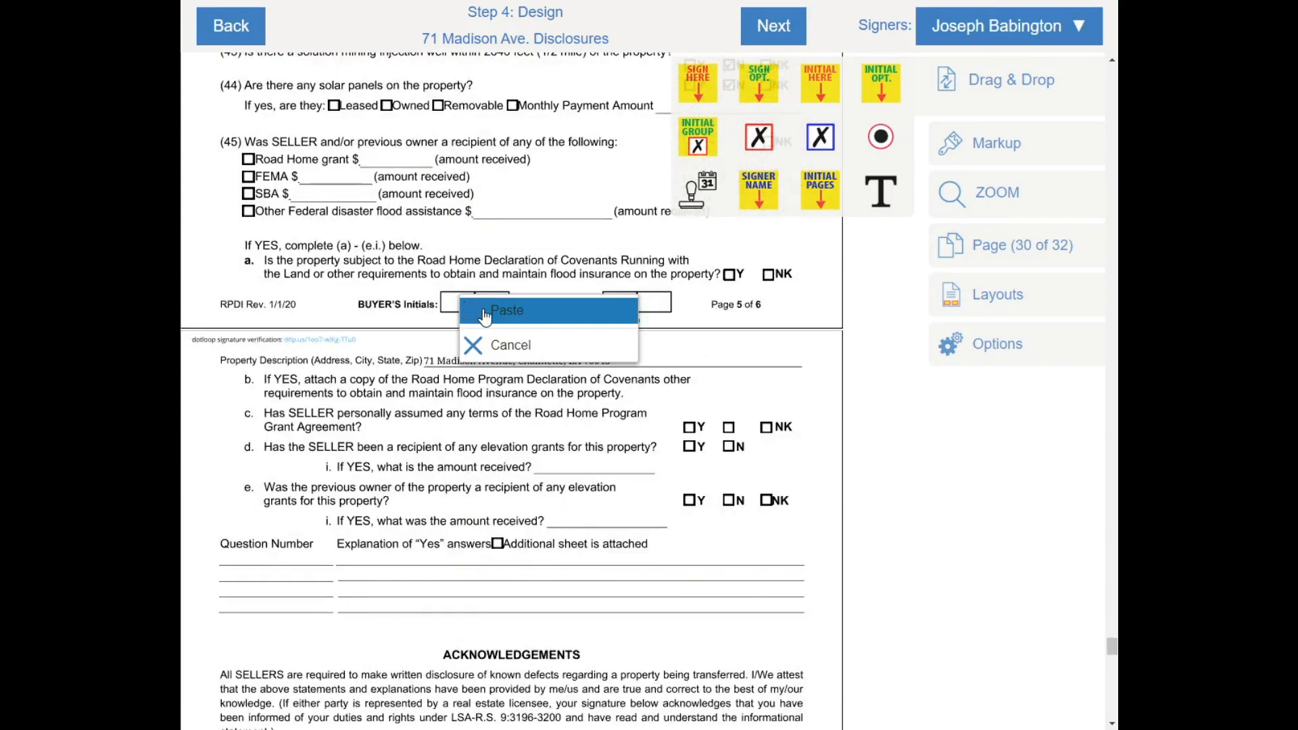
pyautogui.click(485, 311)
pyautogui.scroll(-10, 515, 441)
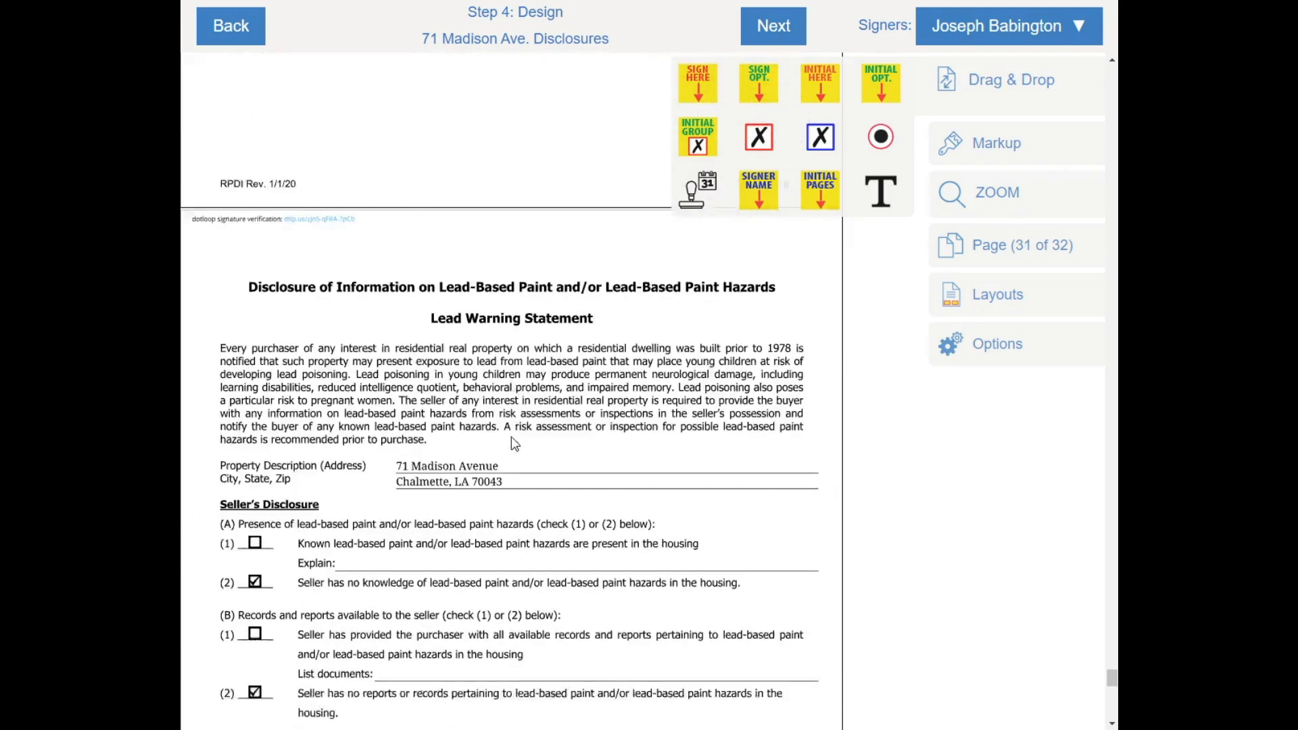
pyautogui.scroll(10, 516, 444)
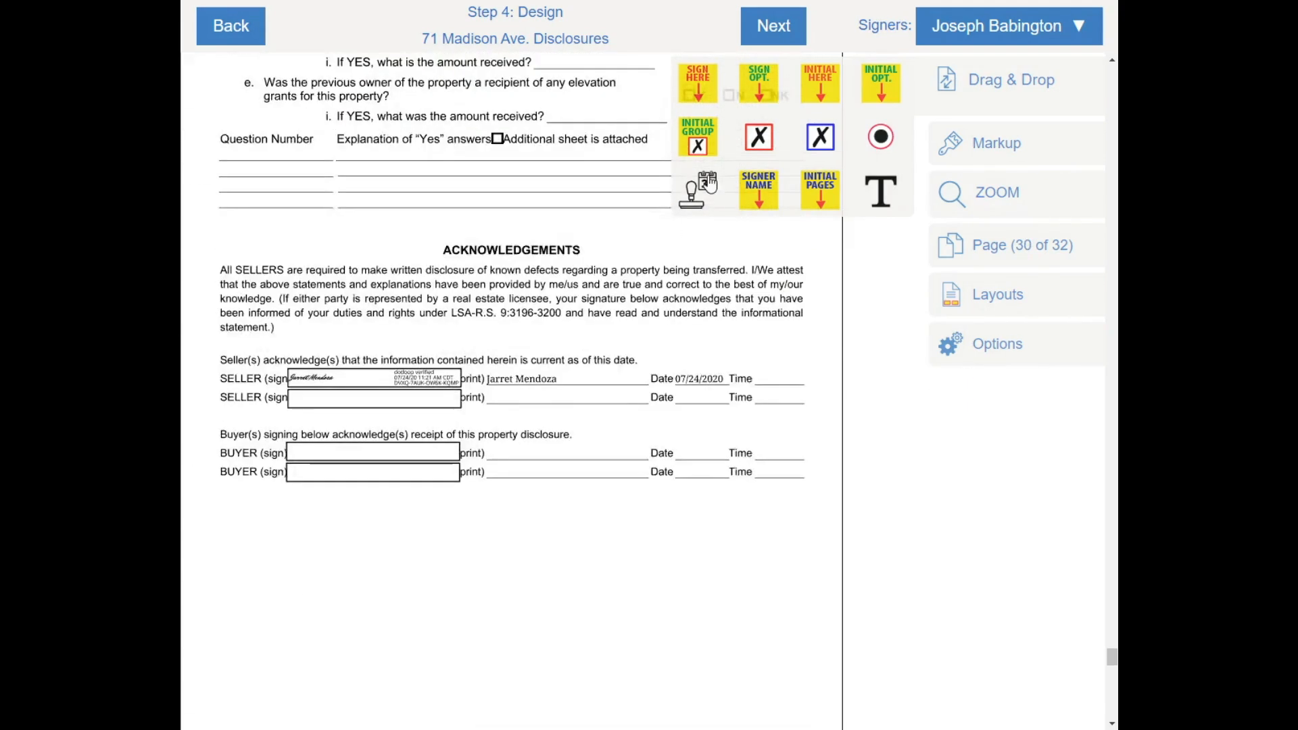
# On page 30, add a buyer signature with date and time stamps on their lines, plus the printed name
pyautogui.moveTo(698, 81)
pyautogui.mouseDown()
pyautogui.moveTo(238, 460)
pyautogui.moveTo(318, 376)
pyautogui.mouseUp()
pyautogui.rightClick(338, 400)
pyautogui.click(409, 453)
pyautogui.rightClick(355, 426)
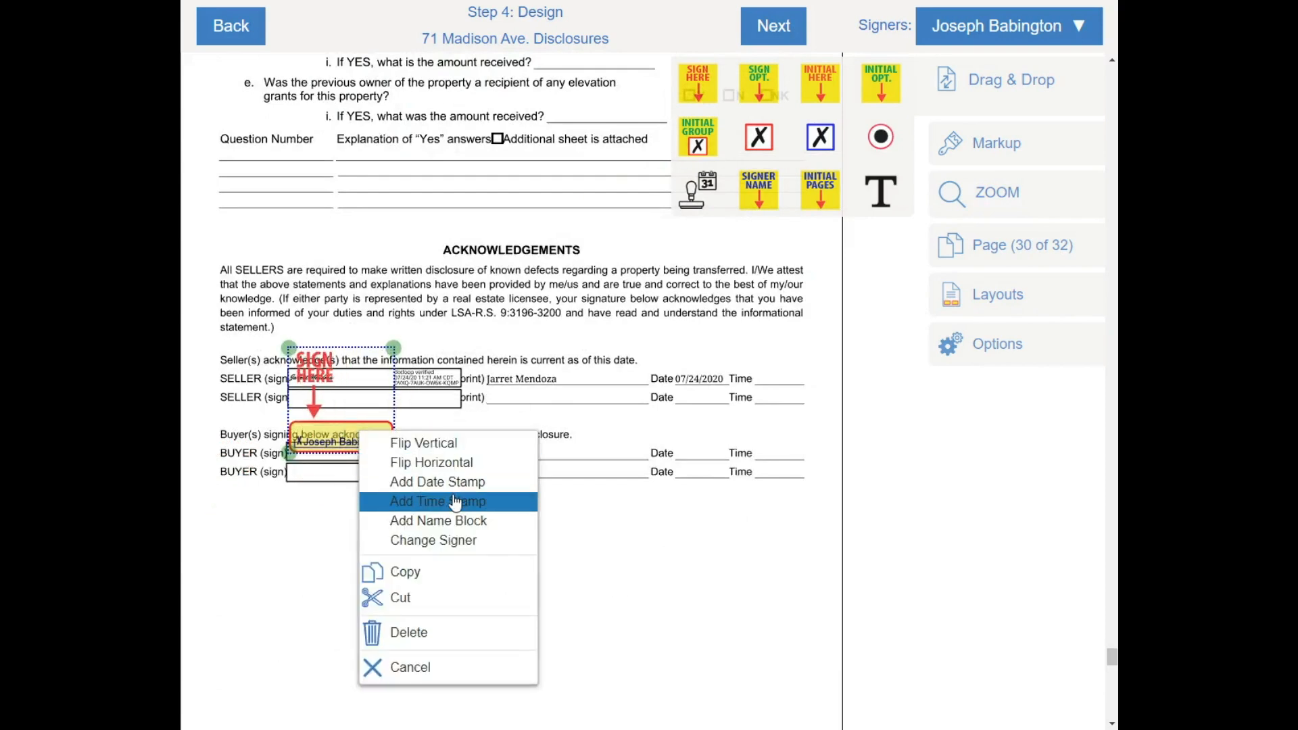
pyautogui.click(455, 502)
pyautogui.moveTo(547, 450); pyautogui.dragTo(798, 447)
pyautogui.moveTo(438, 443); pyautogui.dragTo(706, 444)
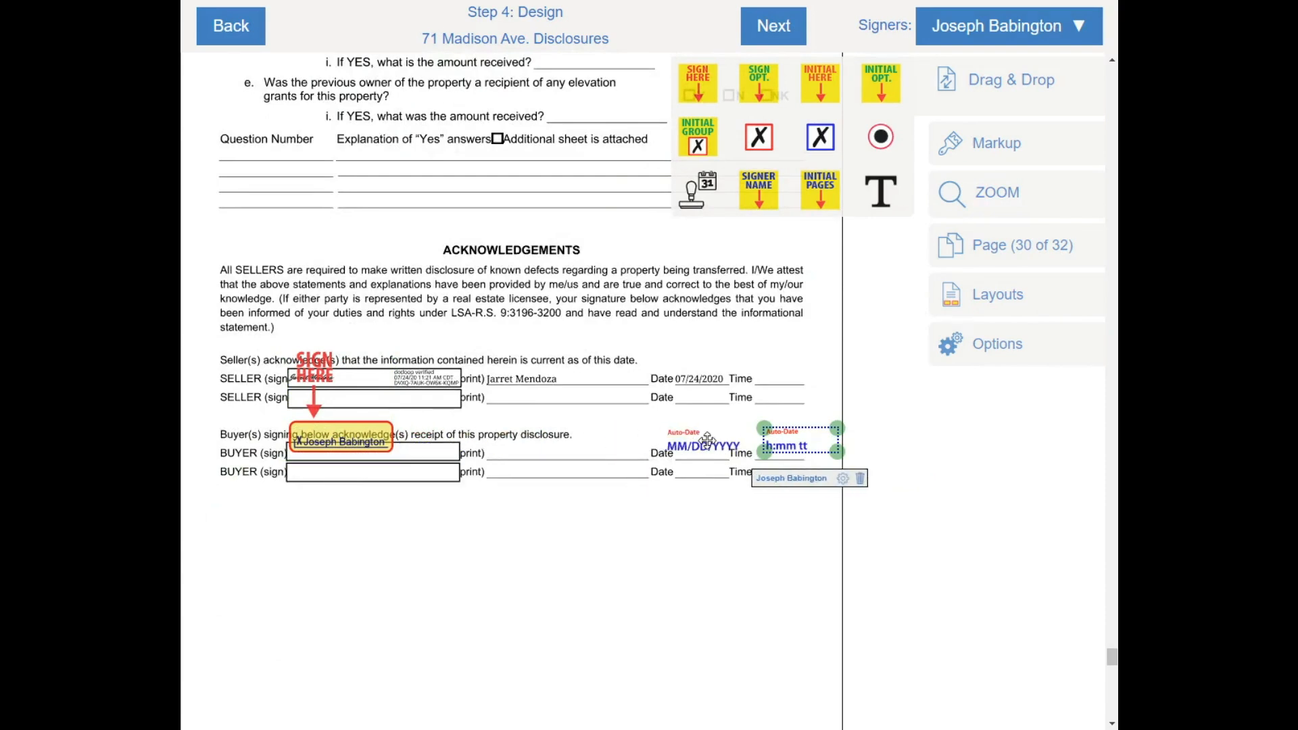
pyautogui.moveTo(743, 213); pyautogui.dragTo(524, 470)
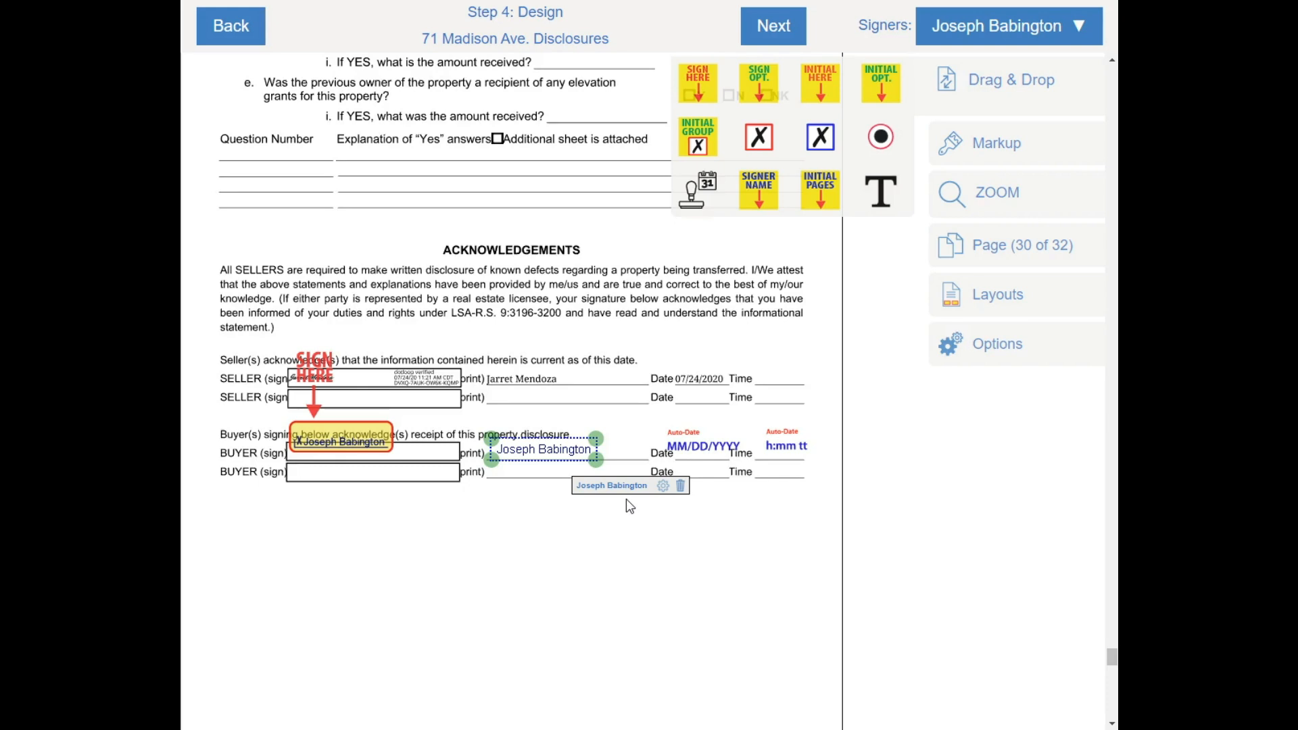
pyautogui.scroll(-6, 626, 499)
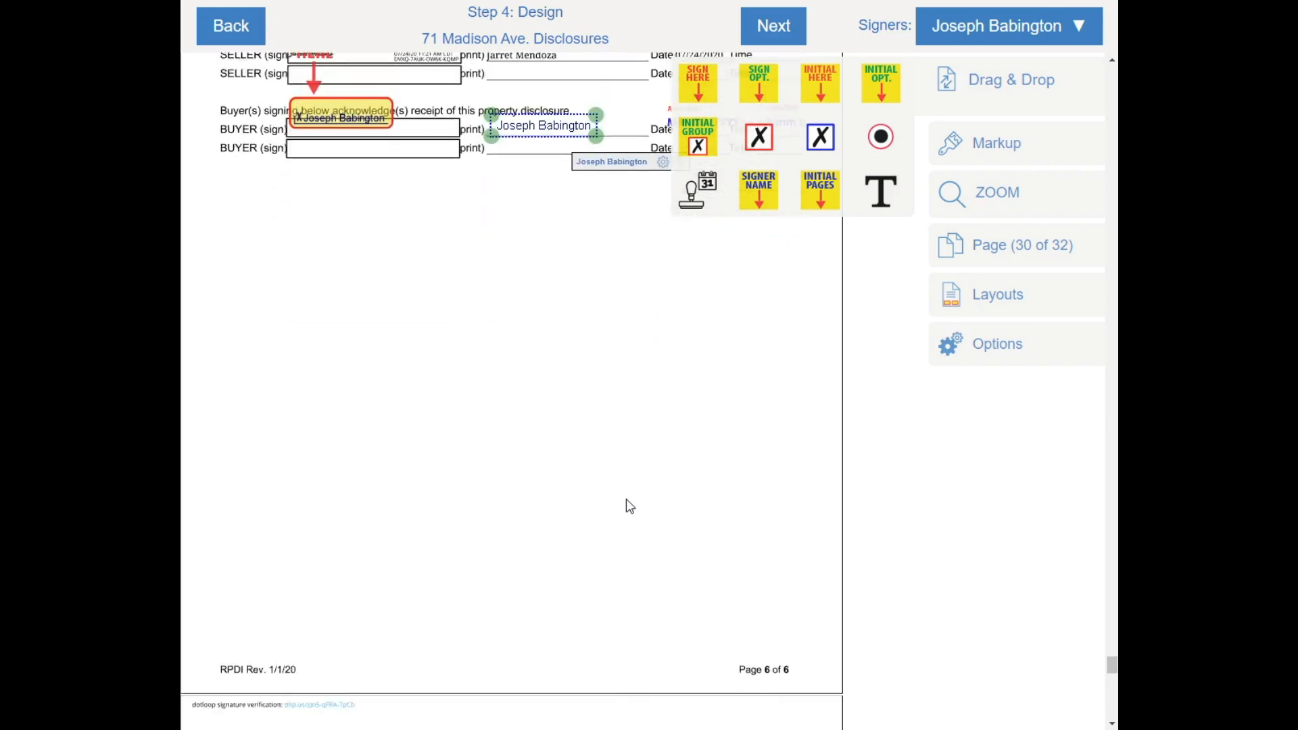
pyautogui.scroll(-6, 626, 499)
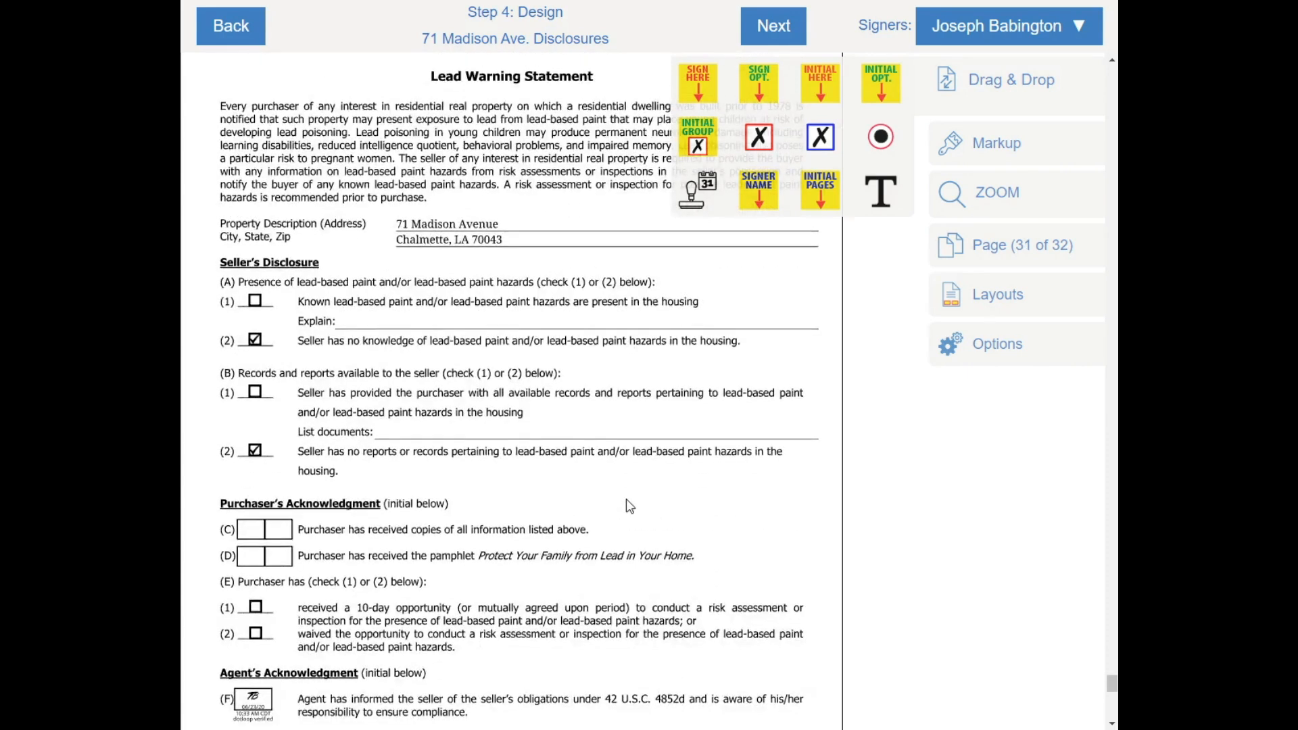
# Add buyer initials fields at items (C) and (D) and a checkbox at (E)(1) on page 31
pyautogui.scroll(2, 626, 499)
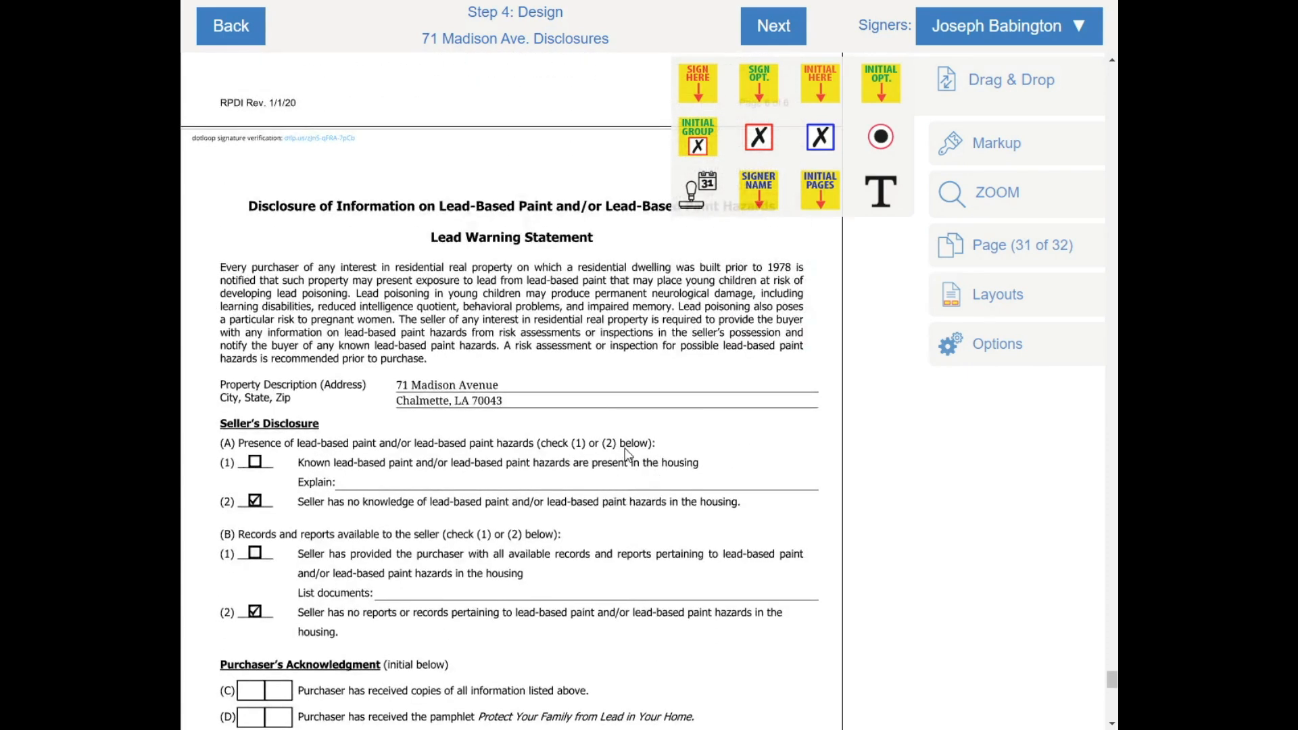
pyautogui.scroll(-2, 627, 455)
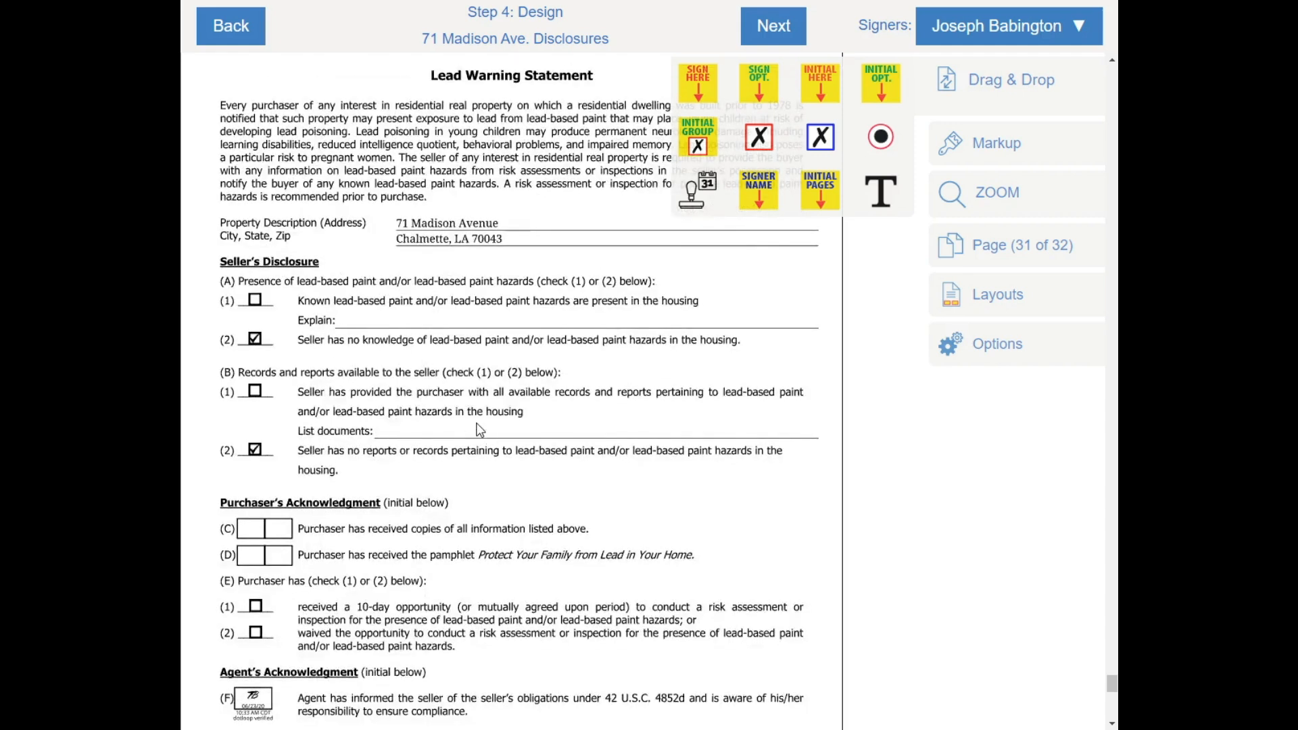
pyautogui.scroll(-3, 480, 430)
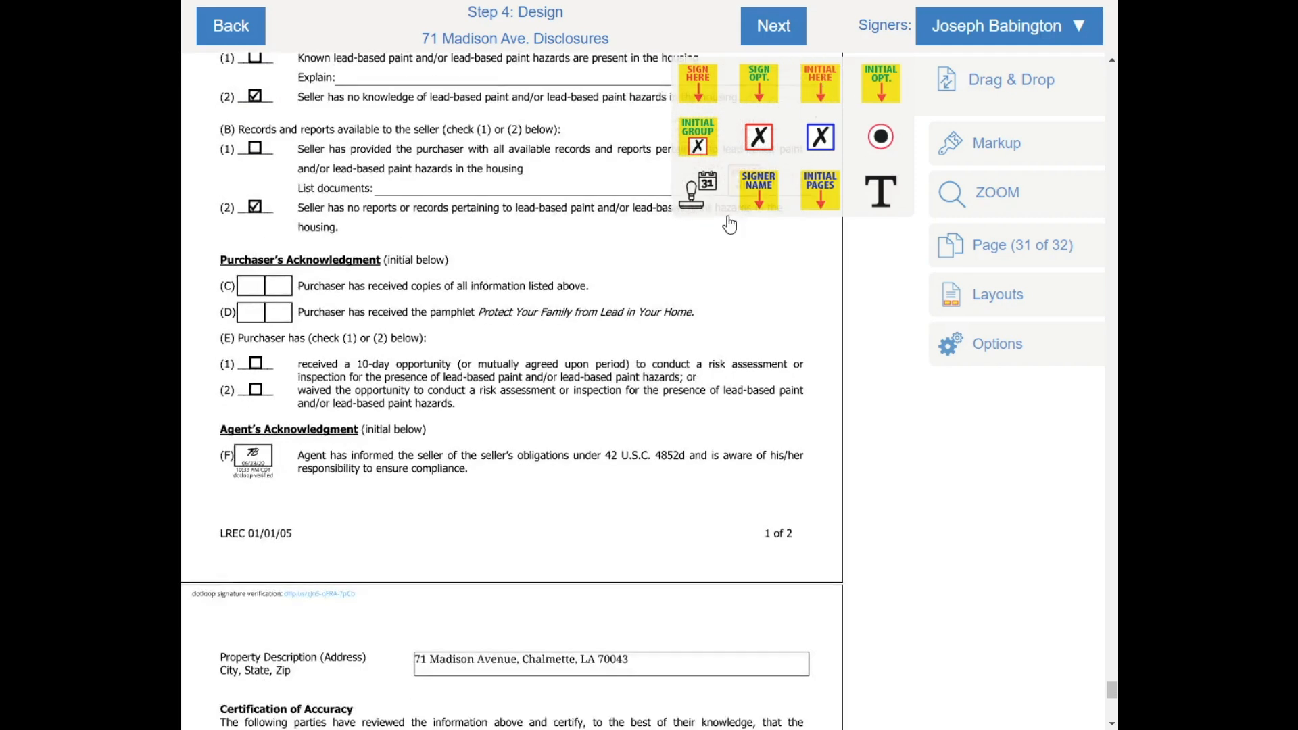
pyautogui.moveTo(729, 225); pyautogui.dragTo(251, 280)
pyautogui.moveTo(815, 88); pyautogui.dragTo(281, 317)
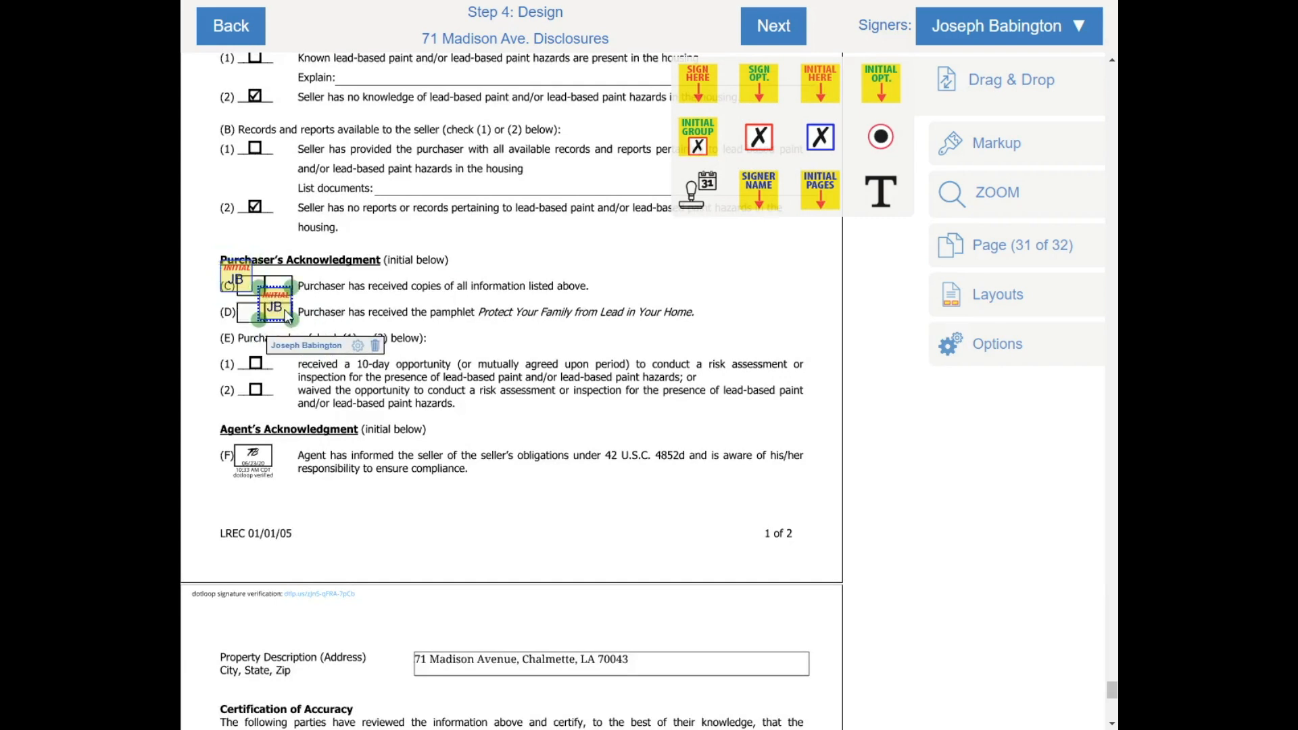
pyautogui.click(384, 300)
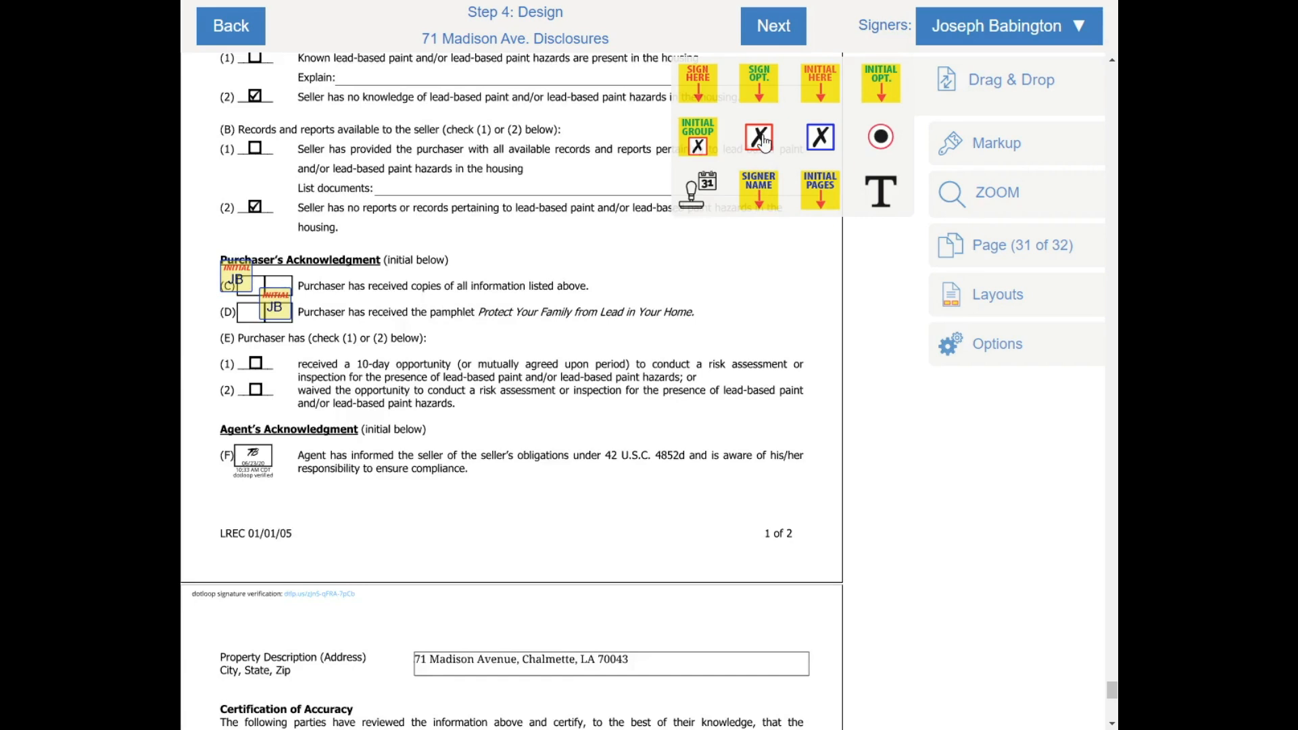
pyautogui.moveTo(764, 140); pyautogui.dragTo(255, 363)
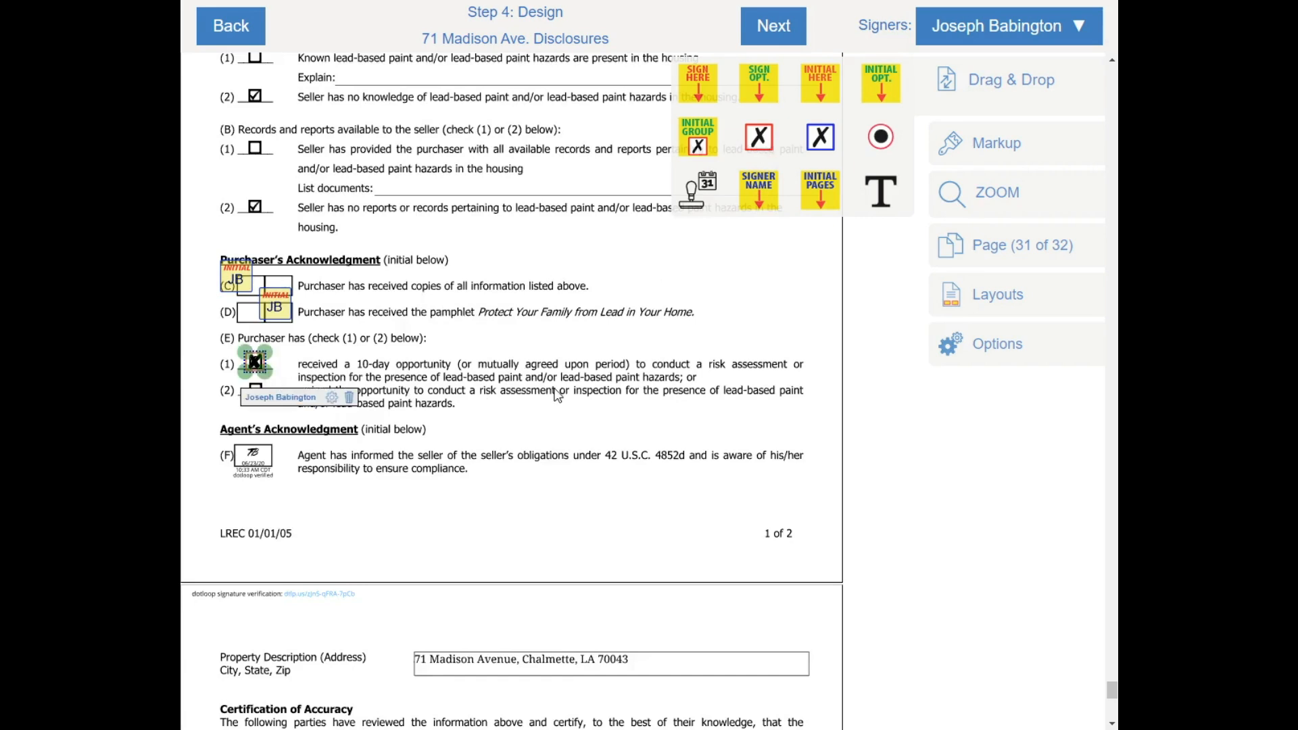
pyautogui.scroll(-6, 541, 379)
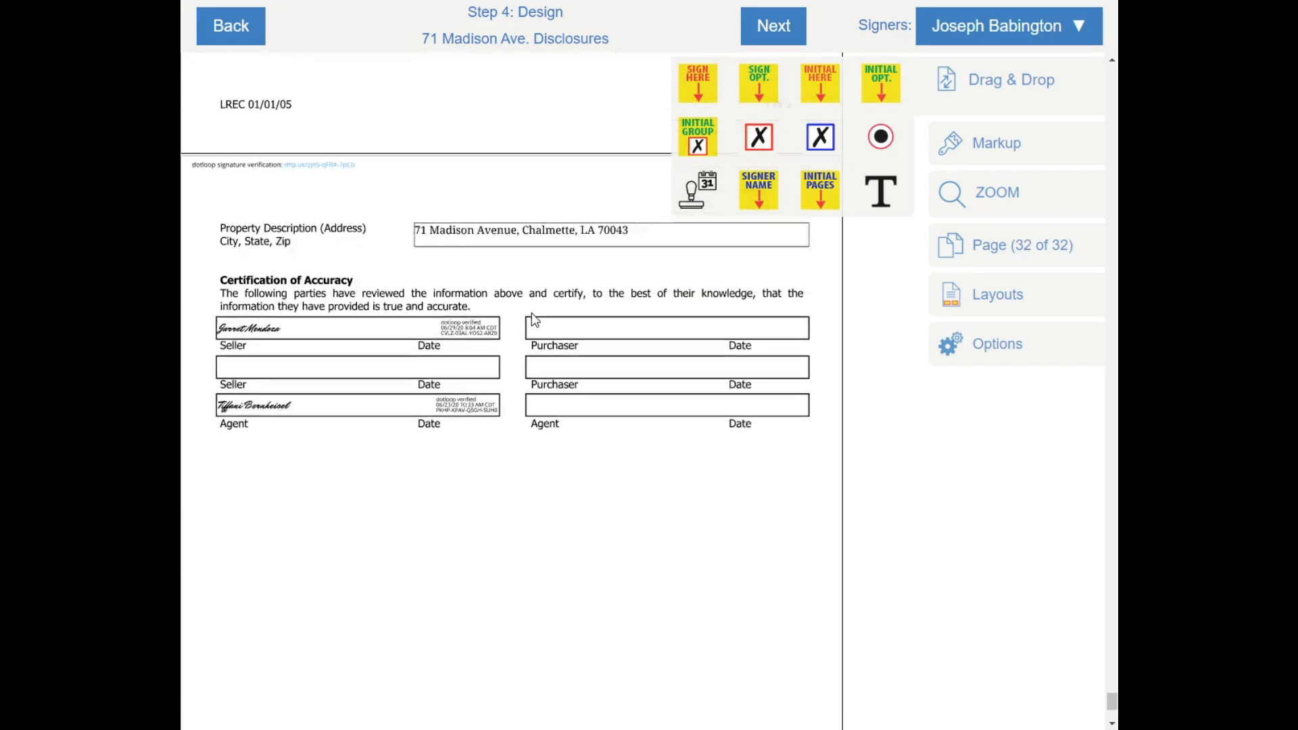
pyautogui.scroll(6, 536, 323)
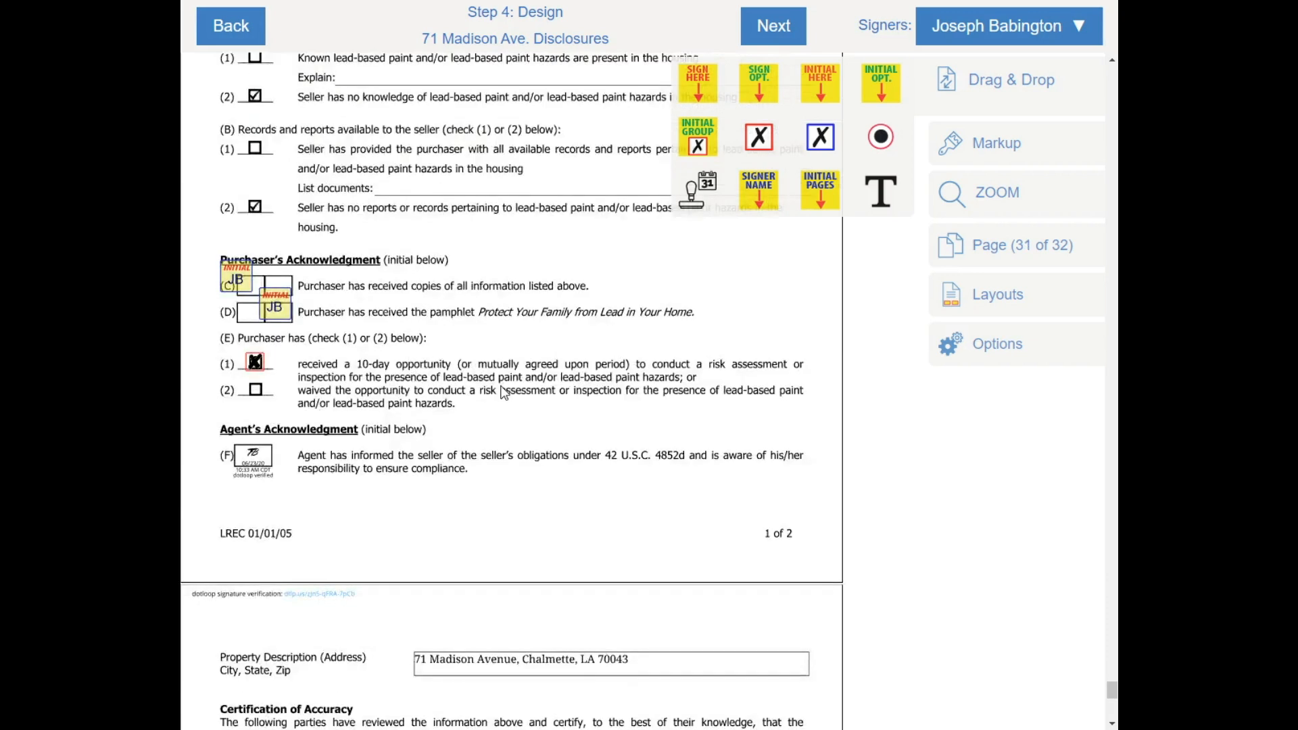
pyautogui.scroll(-6, 504, 392)
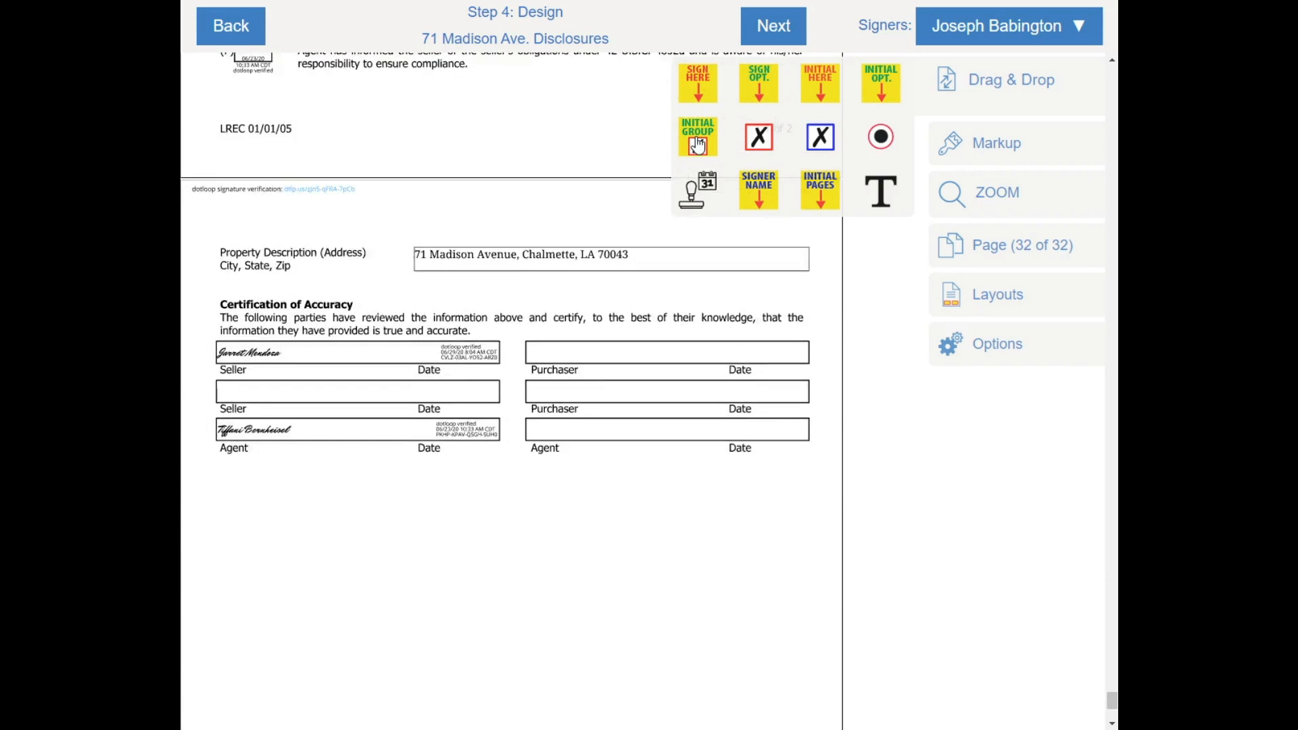
pyautogui.moveTo(700, 85)
pyautogui.mouseDown()
pyautogui.moveTo(595, 369)
pyautogui.moveTo(587, 350)
pyautogui.mouseUp()
pyautogui.rightClick(587, 350)
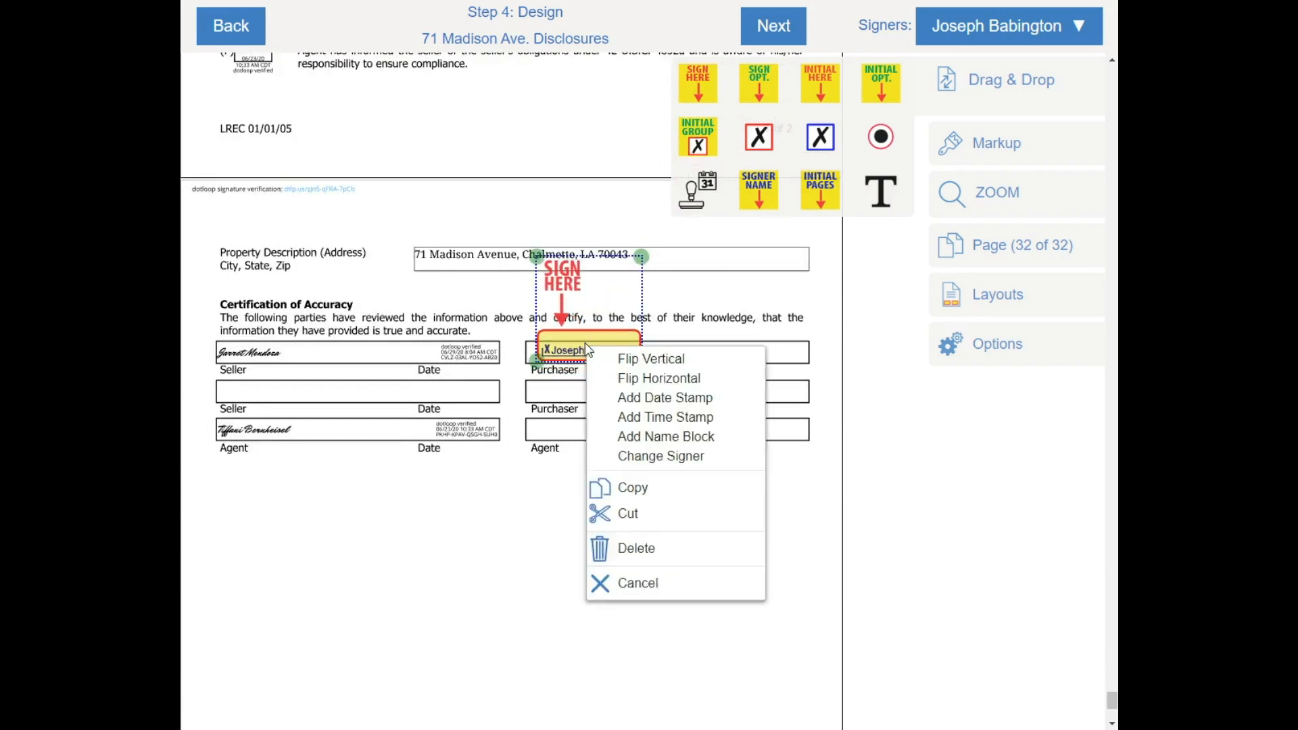
pyautogui.click(659, 397)
pyautogui.click(953, 40)
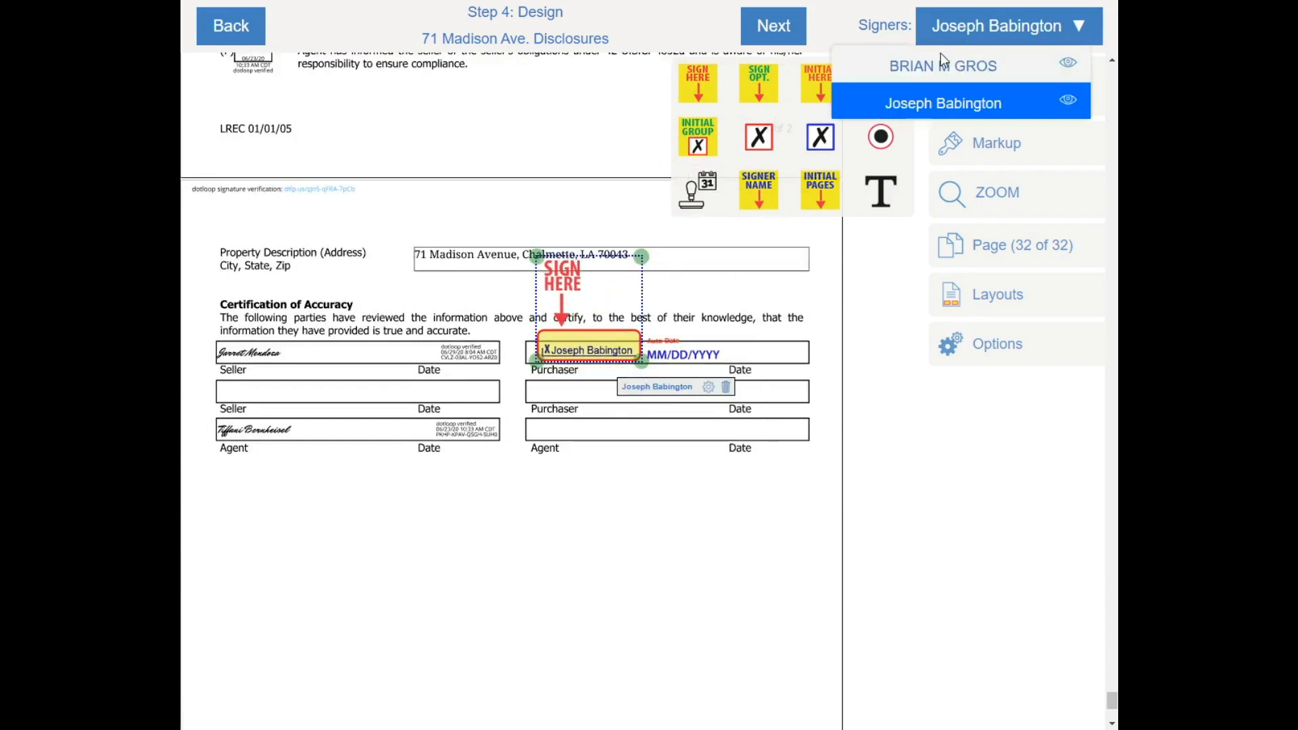
pyautogui.click(943, 65)
pyautogui.moveTo(698, 84)
pyautogui.mouseDown()
pyautogui.moveTo(551, 406)
pyautogui.moveTo(551, 367)
pyautogui.mouseUp()
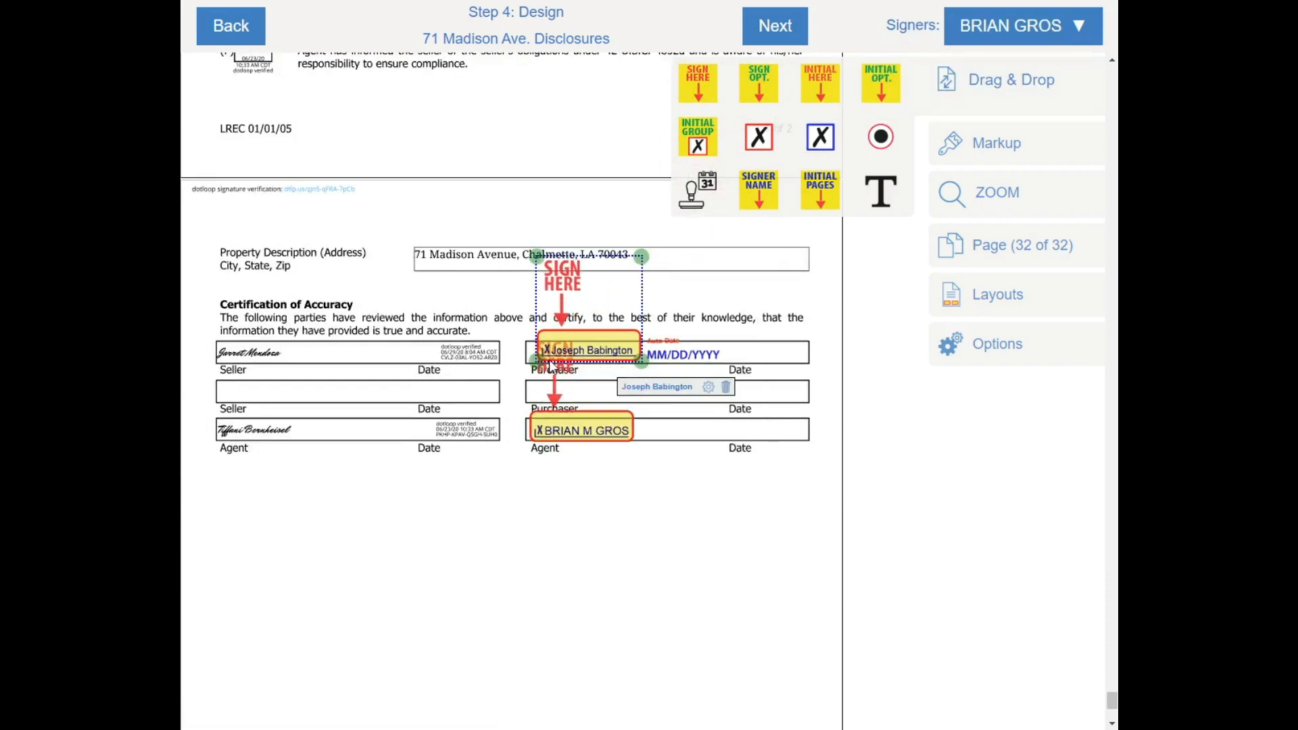
pyautogui.rightClick(605, 433)
pyautogui.click(632, 498)
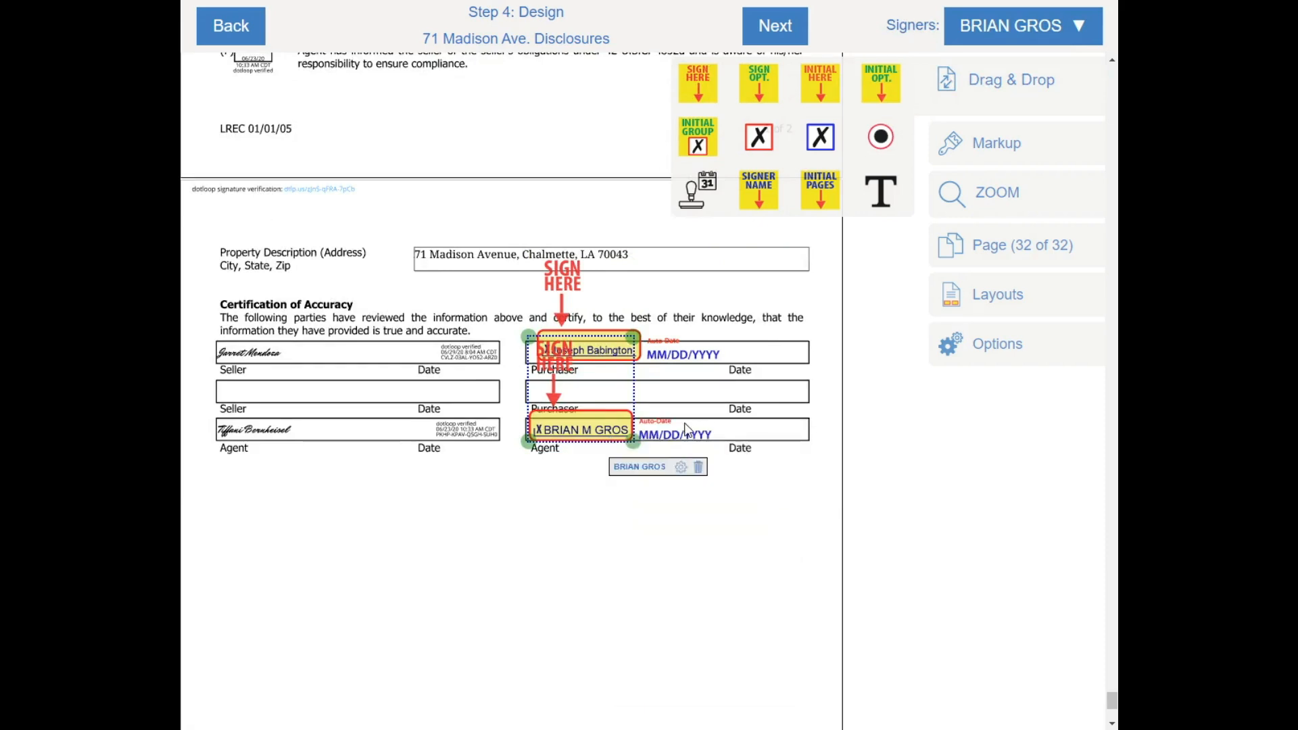
pyautogui.scroll(-3, 684, 429)
pyautogui.scroll(8, 669, 427)
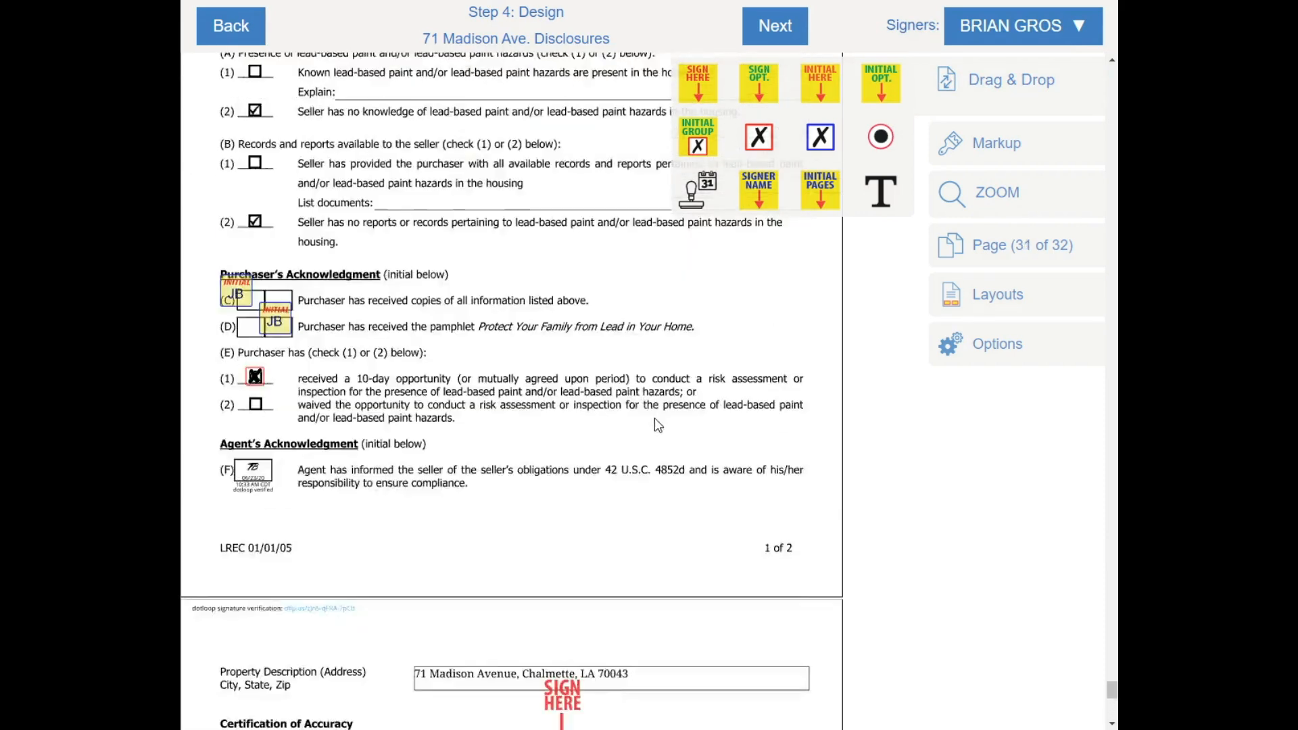
pyautogui.scroll(-2, 655, 424)
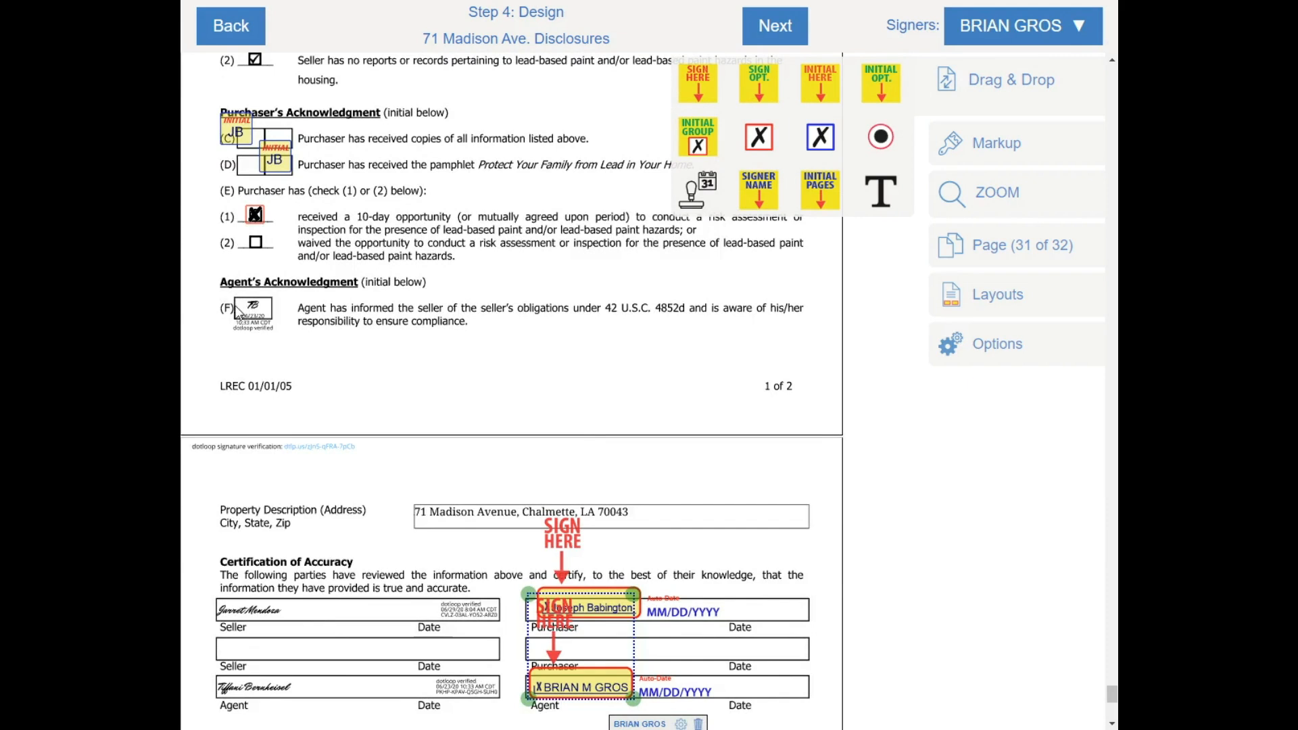
pyautogui.scroll(-8, 658, 335)
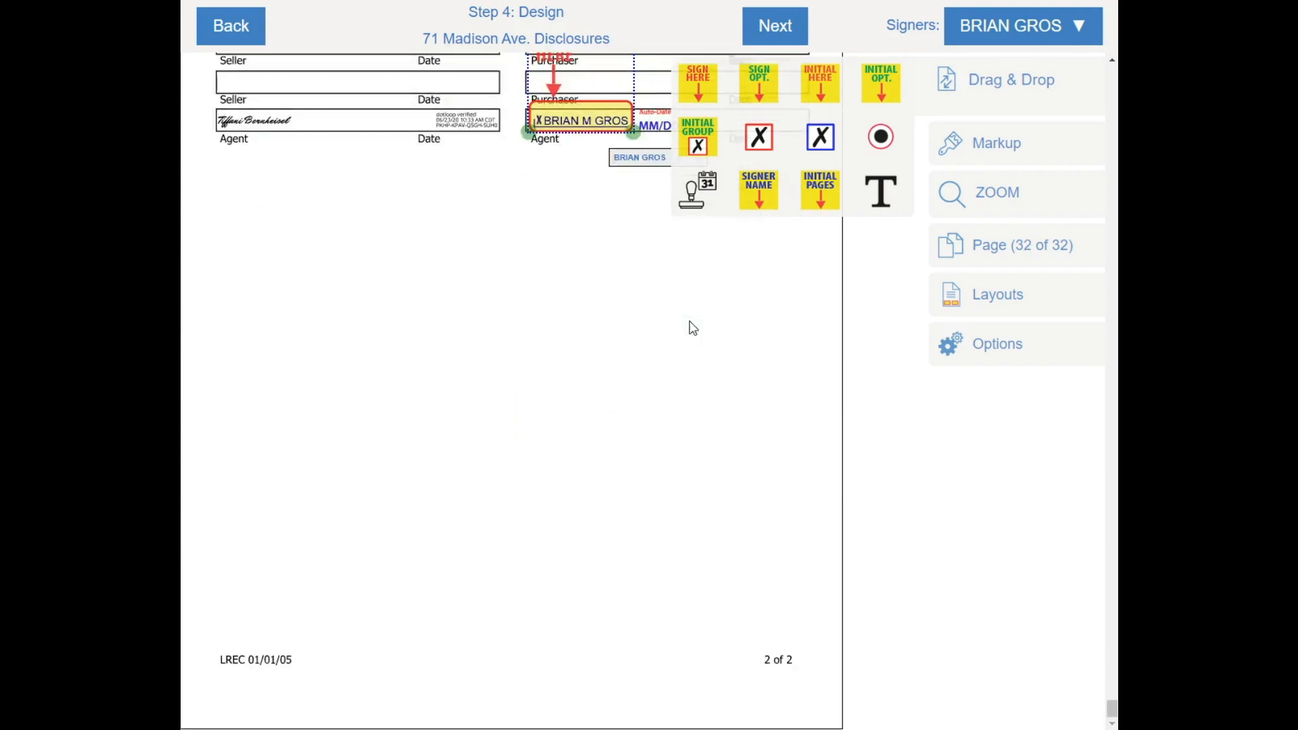
pyautogui.scroll(10, 651, 323)
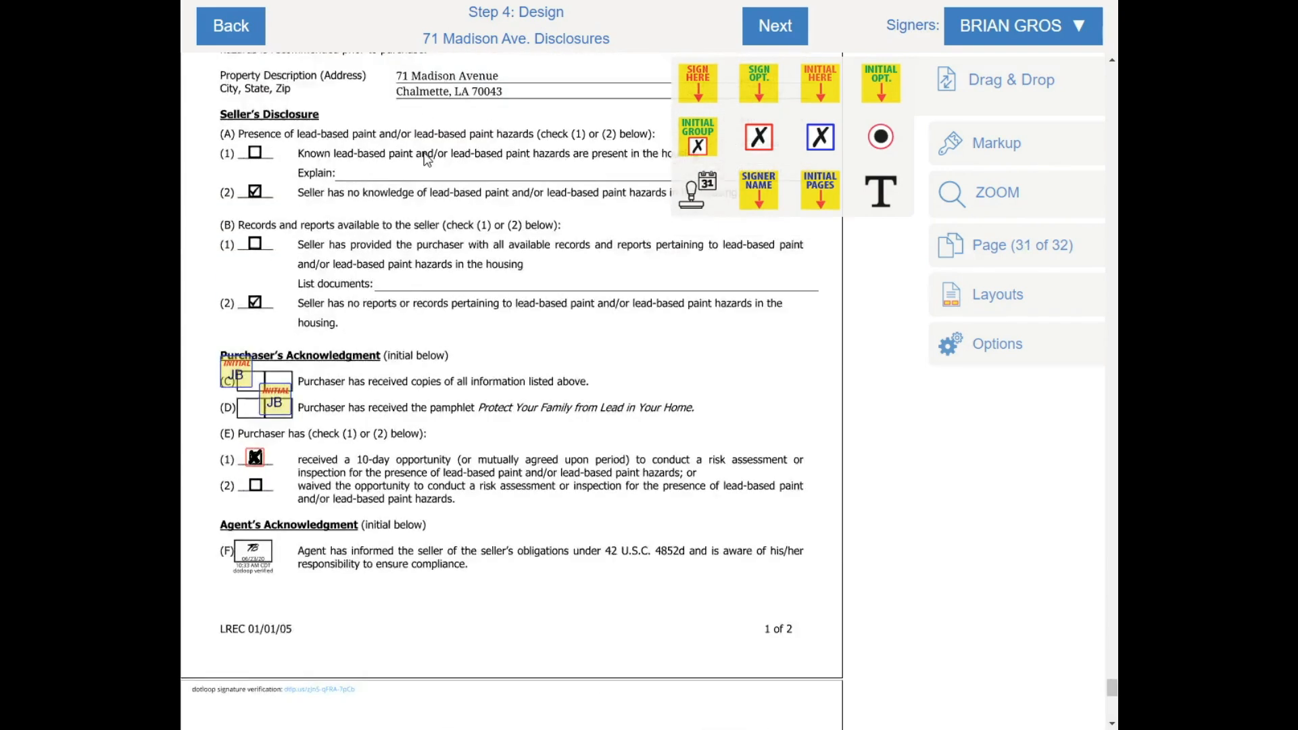
pyautogui.moveTo(421, 38); pyautogui.dragTo(598, 39)
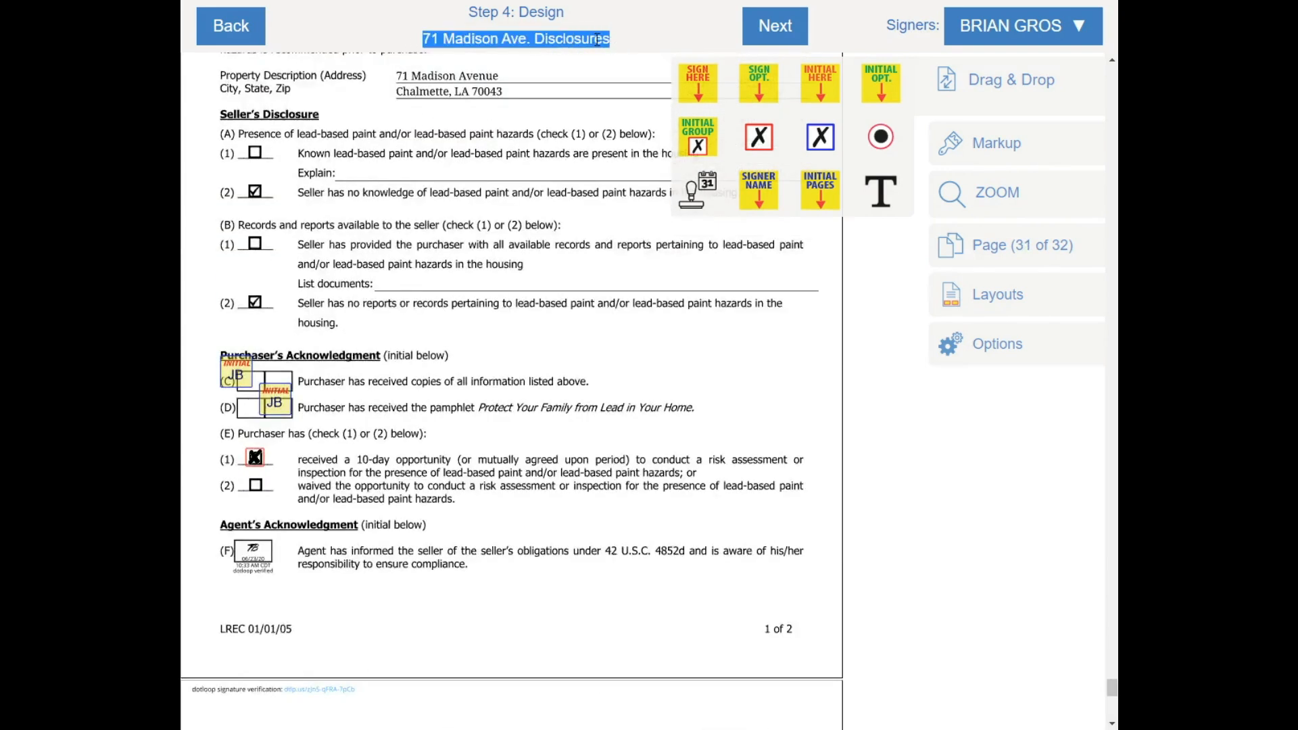
pyautogui.rightClick(594, 39)
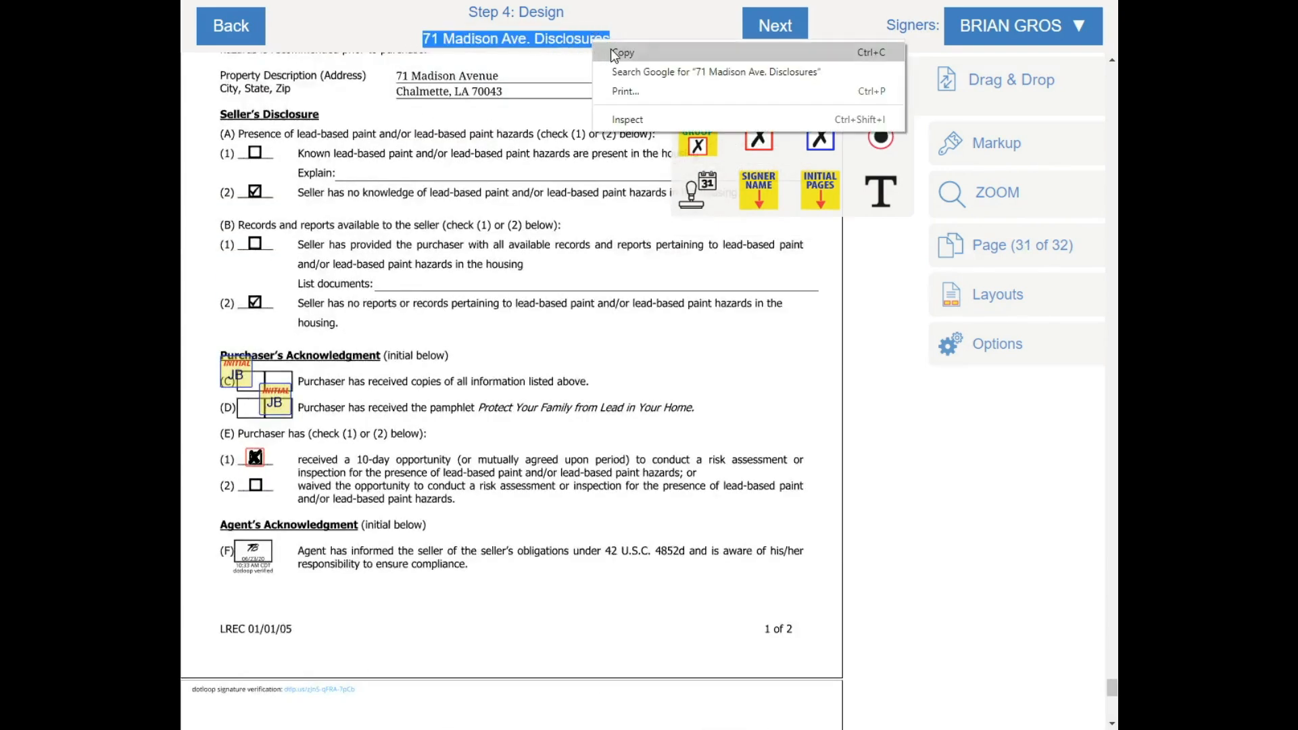
pyautogui.click(612, 52)
pyautogui.click(771, 27)
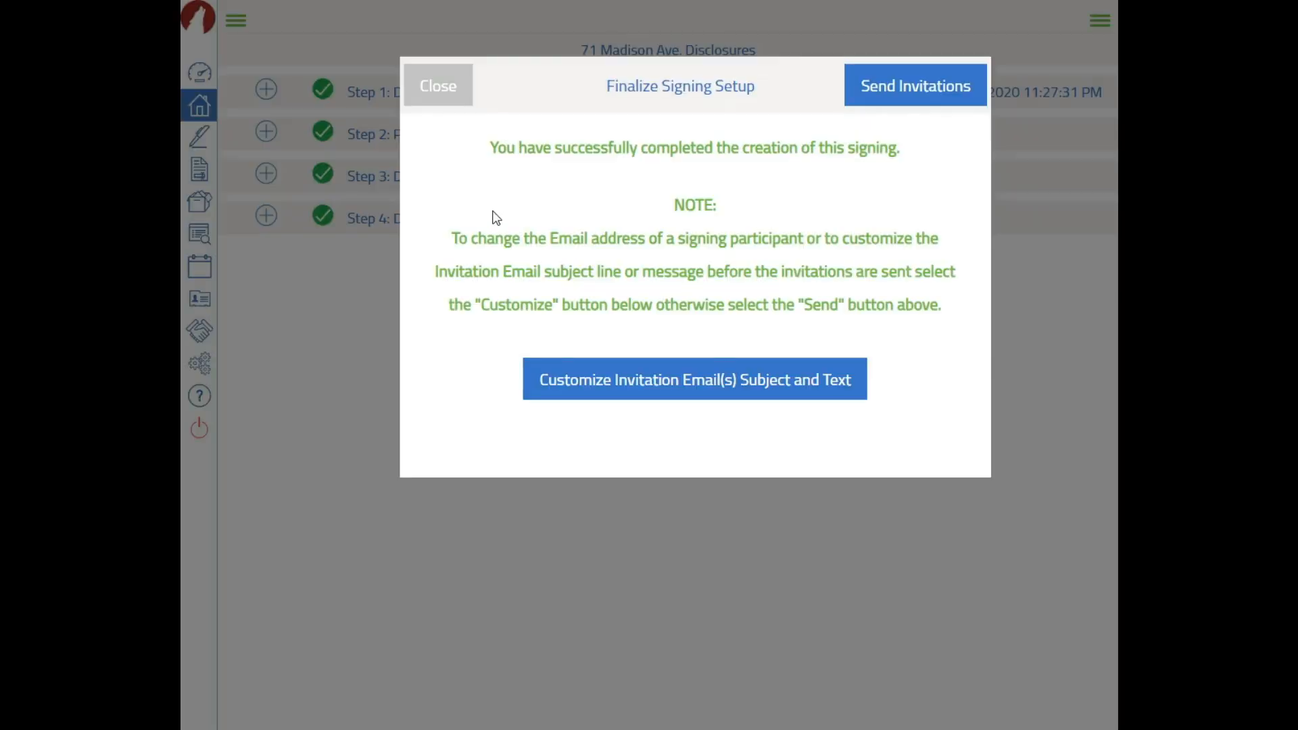
pyautogui.click(640, 380)
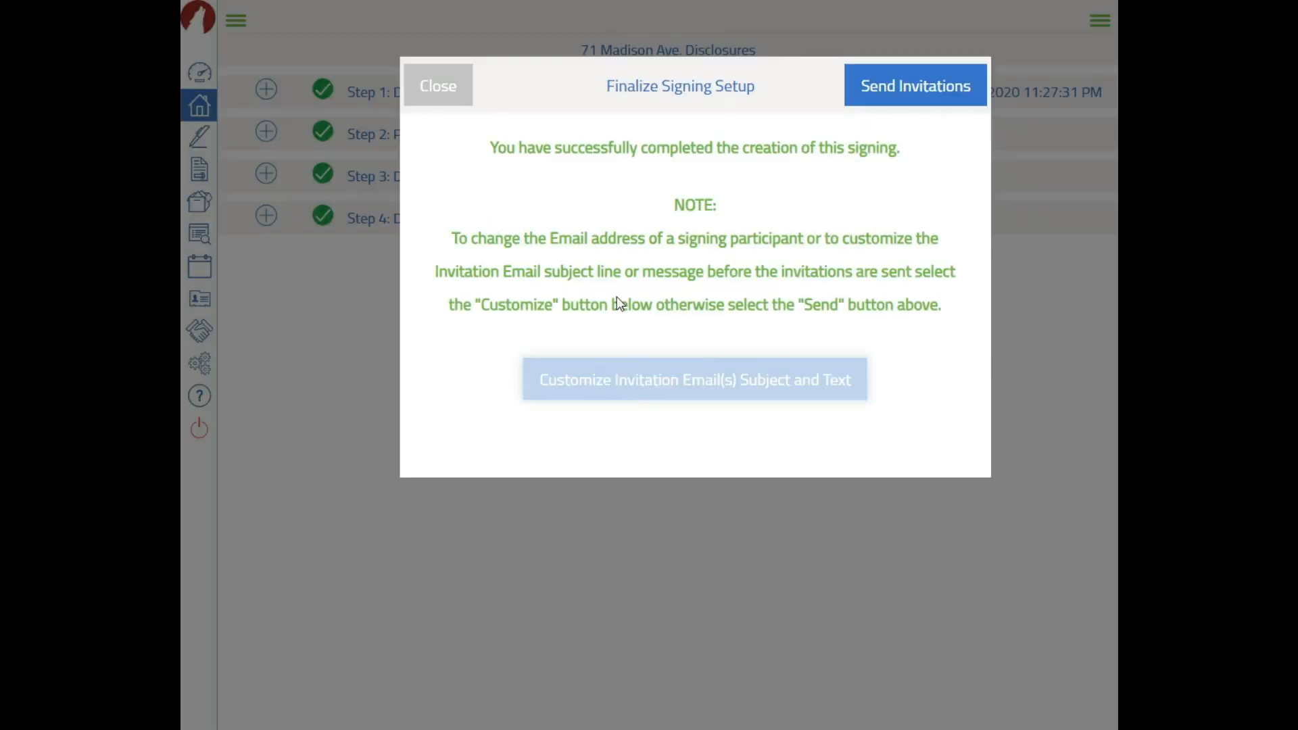
pyautogui.rightClick(599, 199)
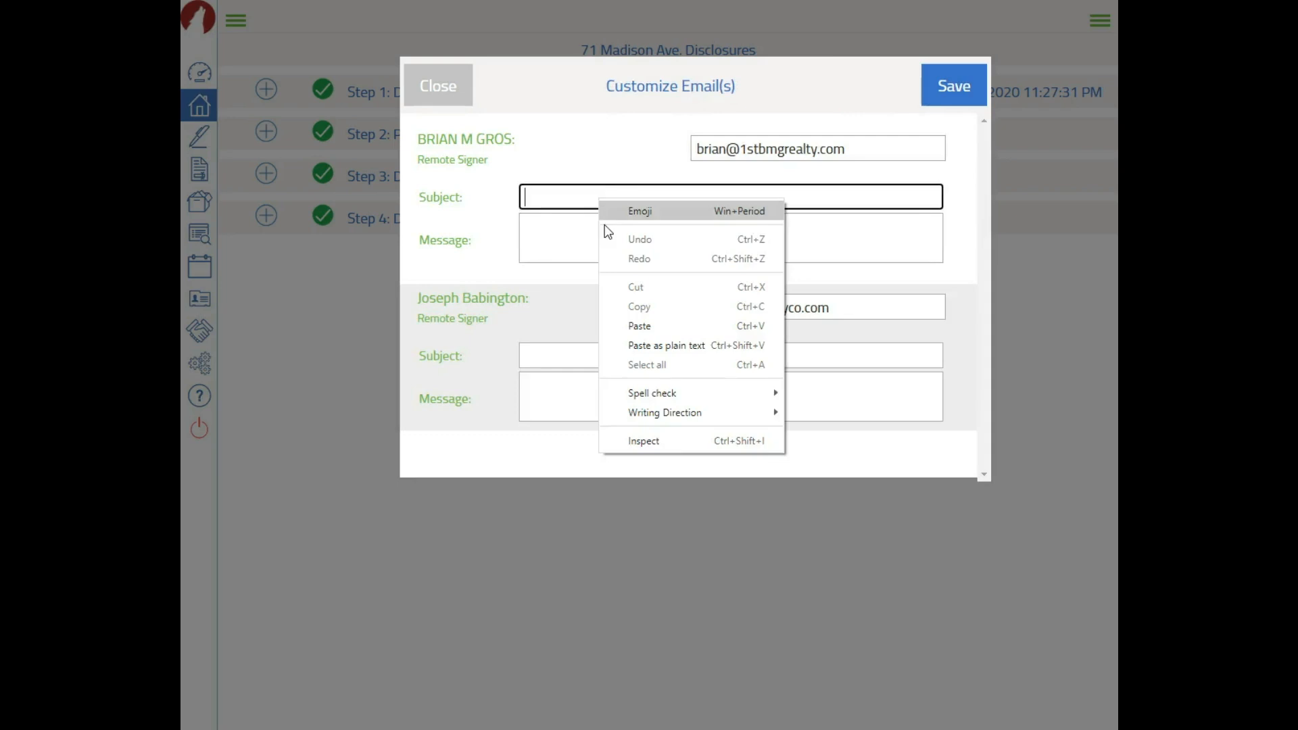
pyautogui.click(627, 323)
pyautogui.rightClick(626, 345)
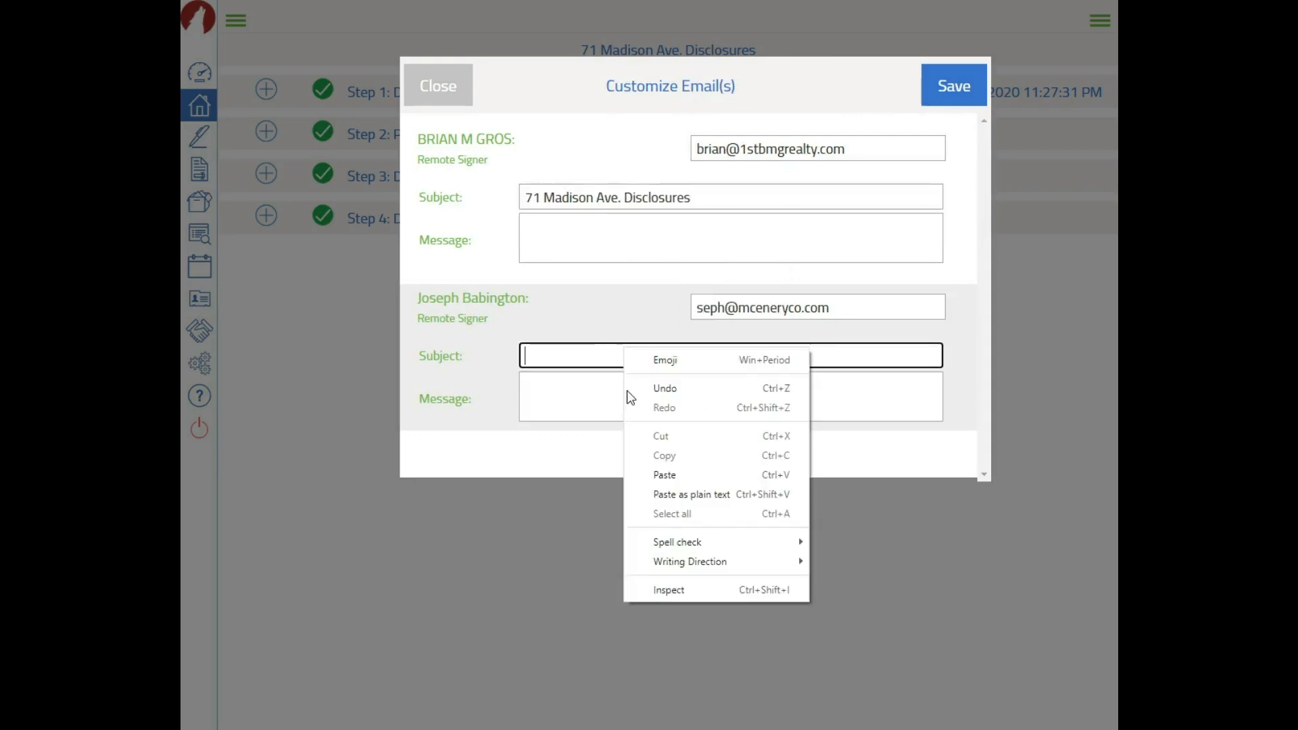
pyautogui.click(664, 471)
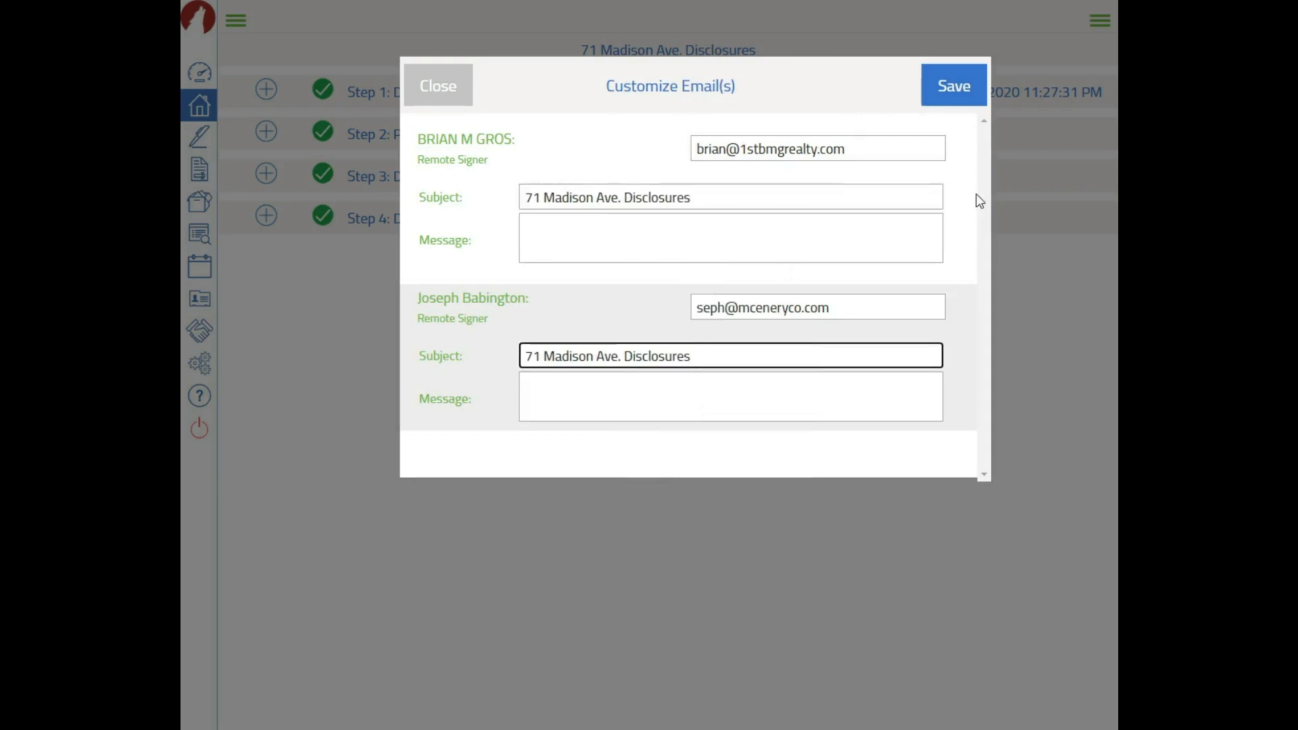
pyautogui.click(947, 103)
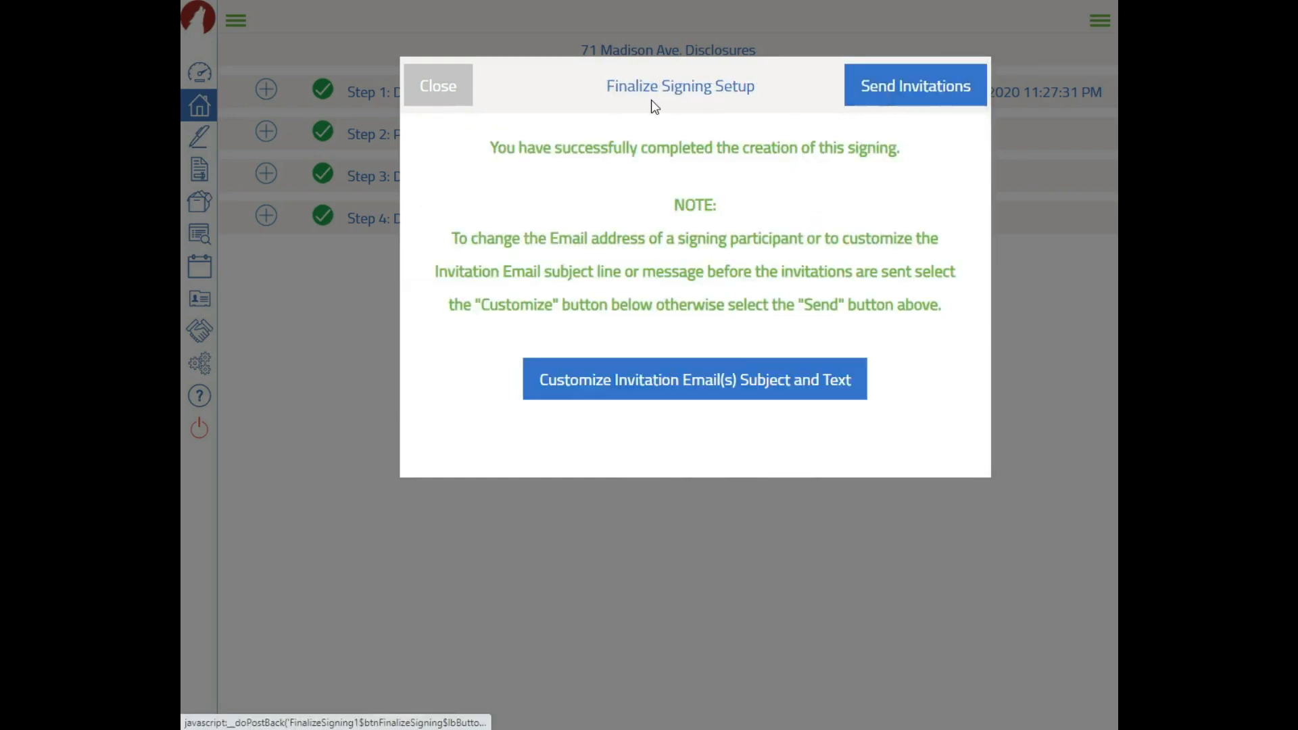
# Close the Finalize Signing Setup dialog and go back to the Transactions list of 230 results
pyautogui.click(450, 100)
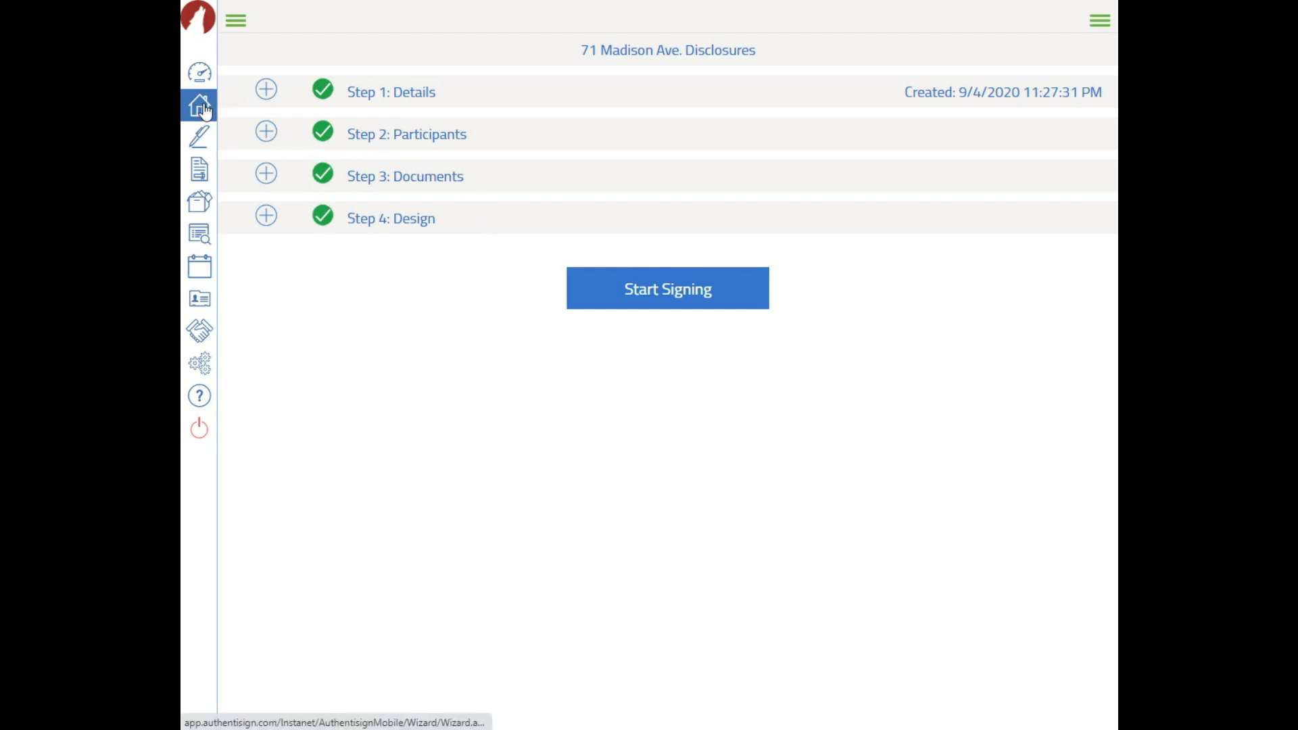
pyautogui.click(507, 228)
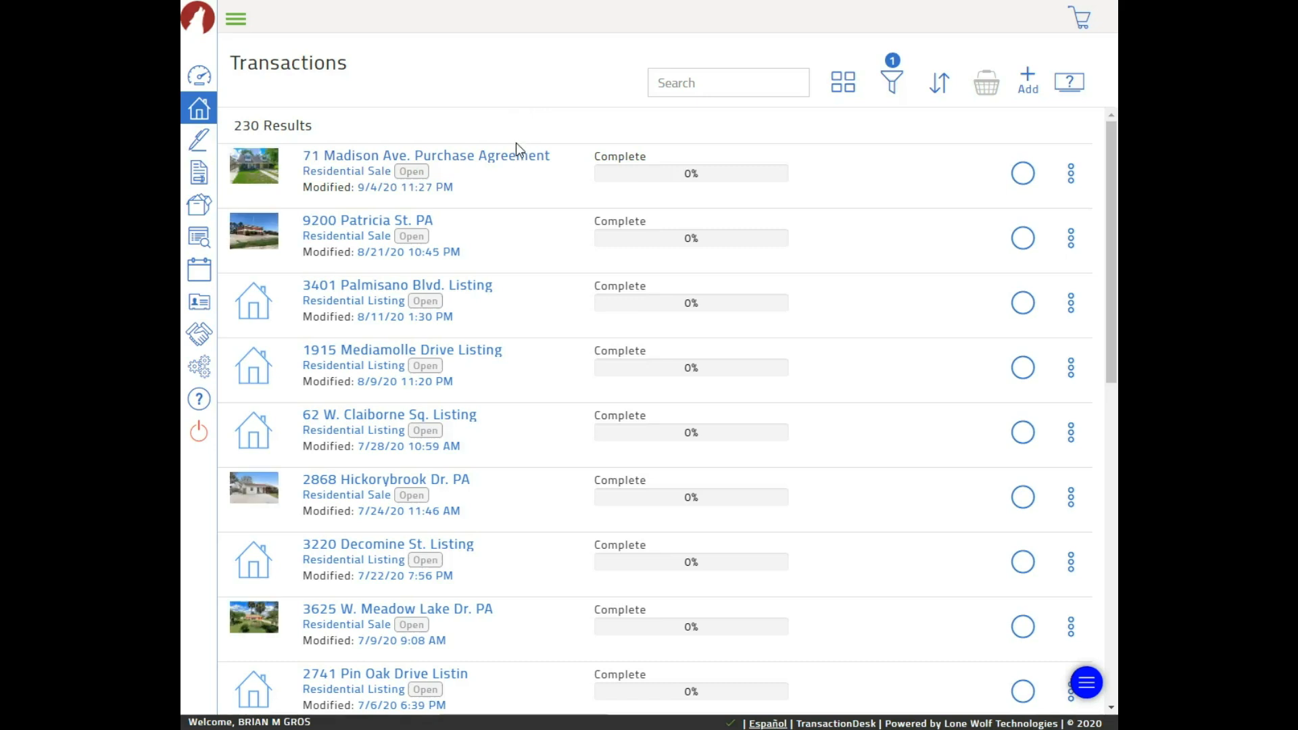
pyautogui.click(343, 161)
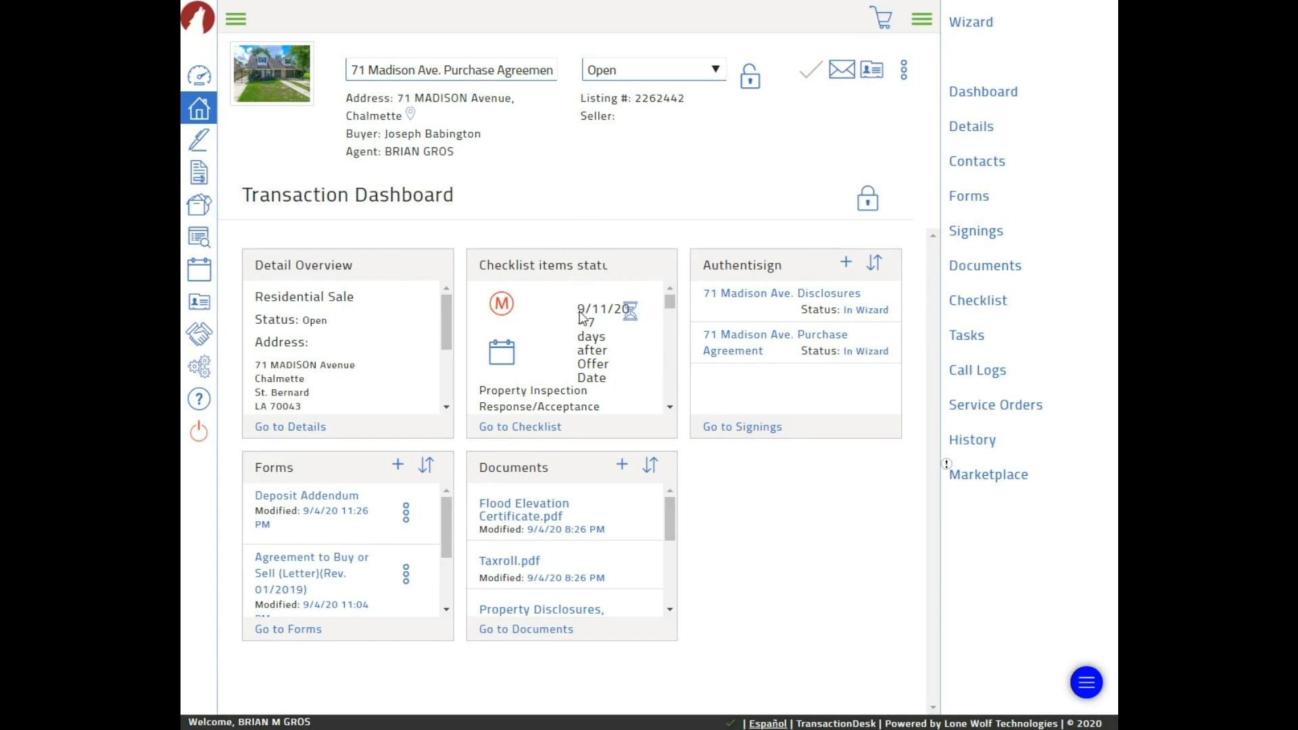
pyautogui.scroll(-1, 580, 324)
pyautogui.scroll(-5, 579, 323)
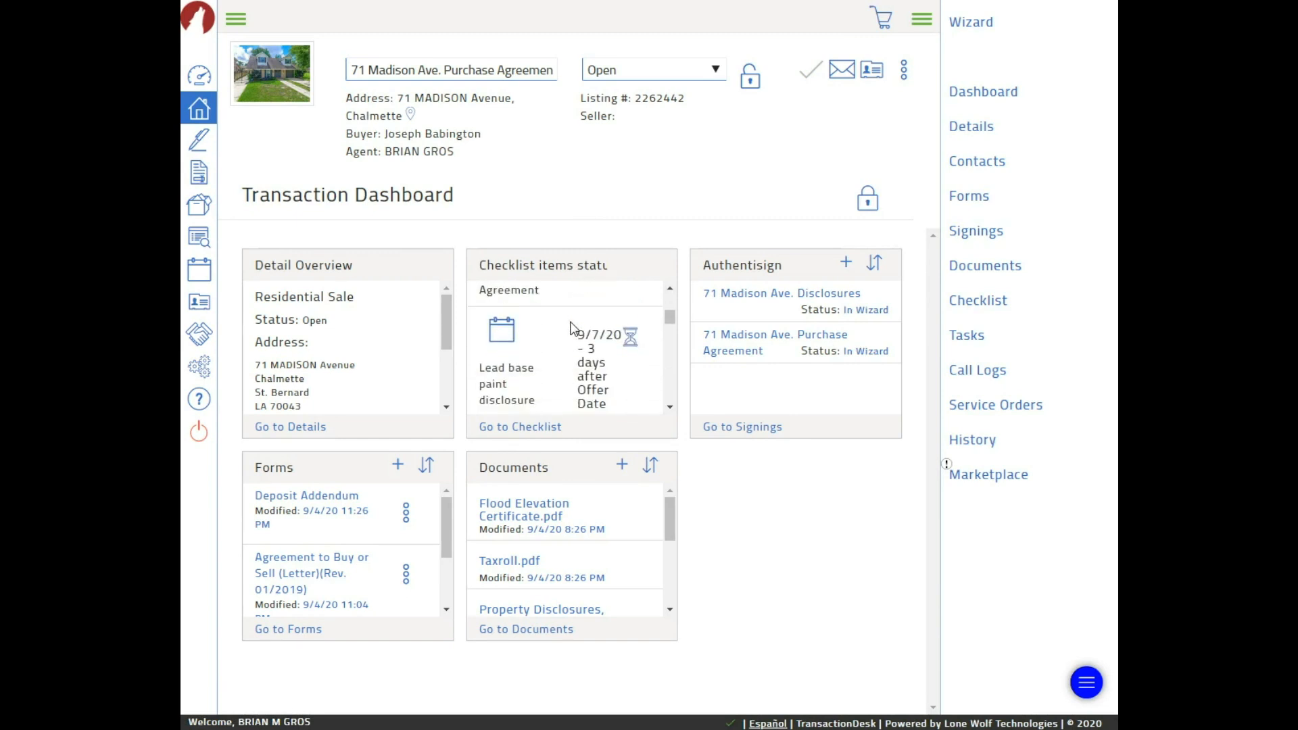
pyautogui.scroll(-5, 570, 329)
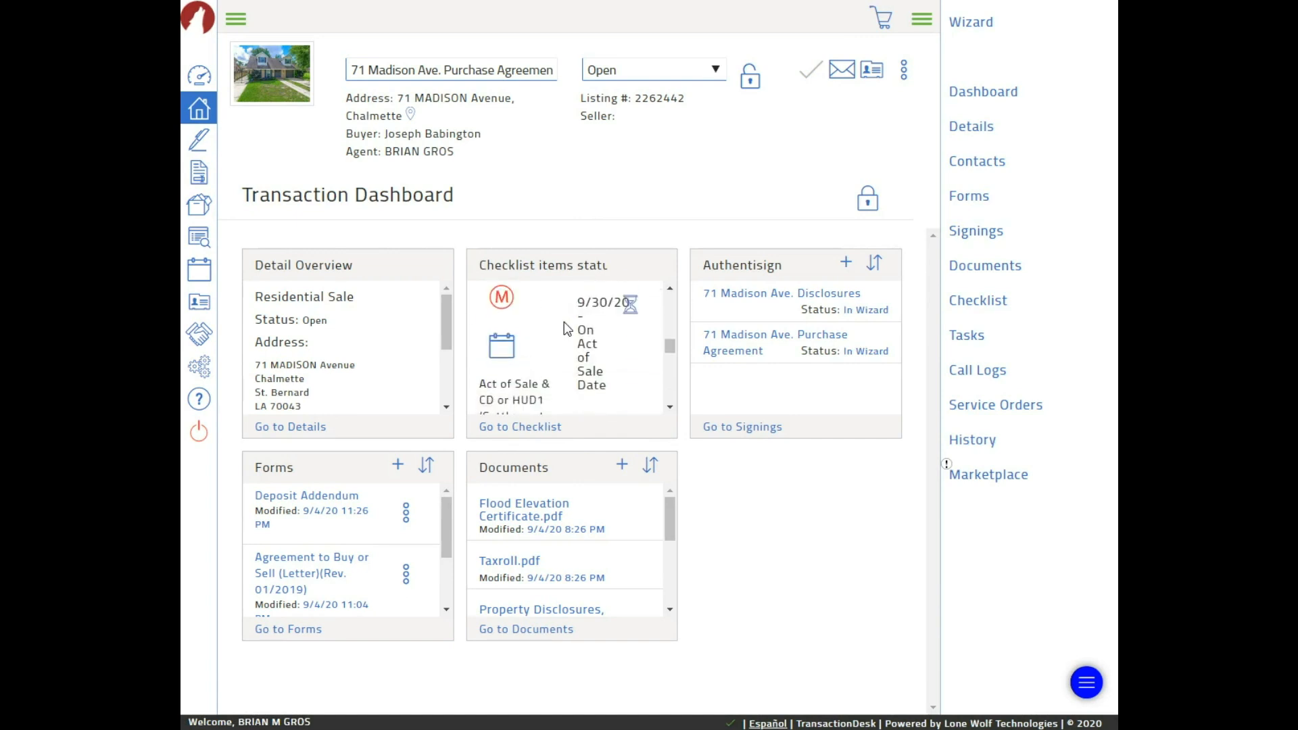
pyautogui.scroll(-1, 567, 329)
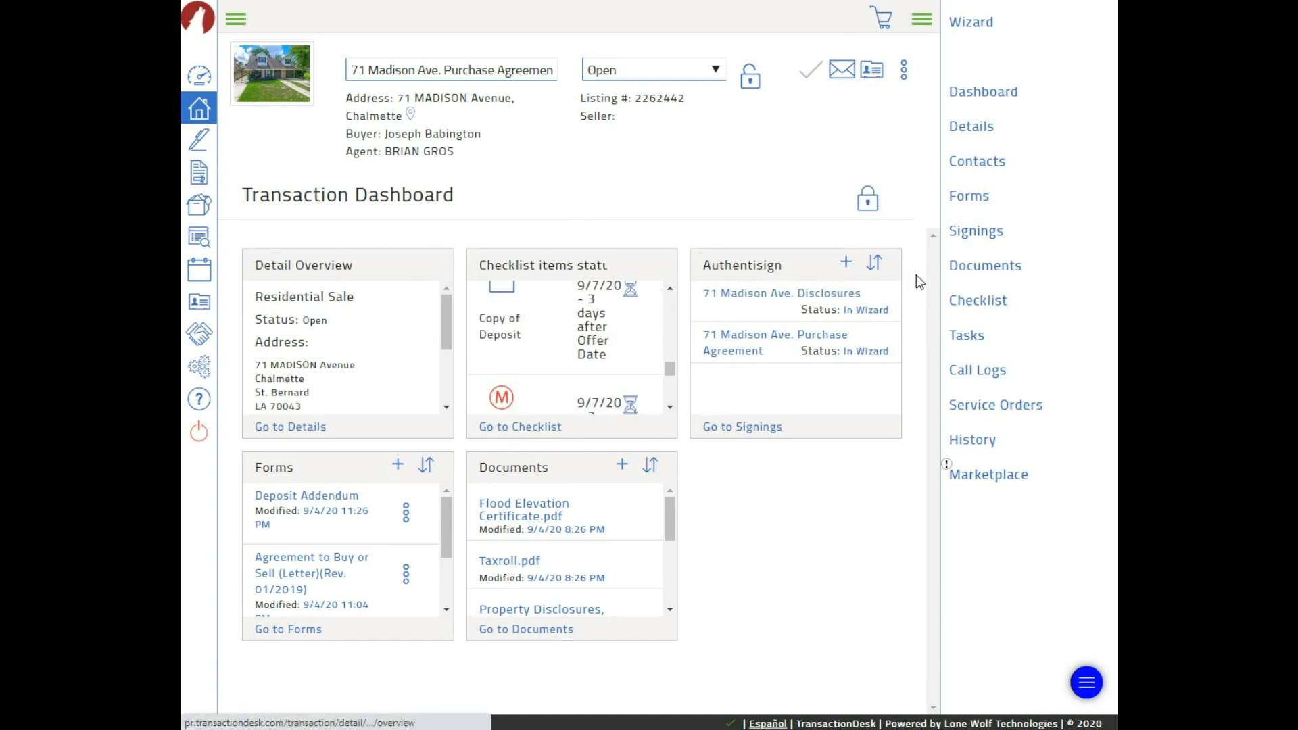
pyautogui.click(970, 302)
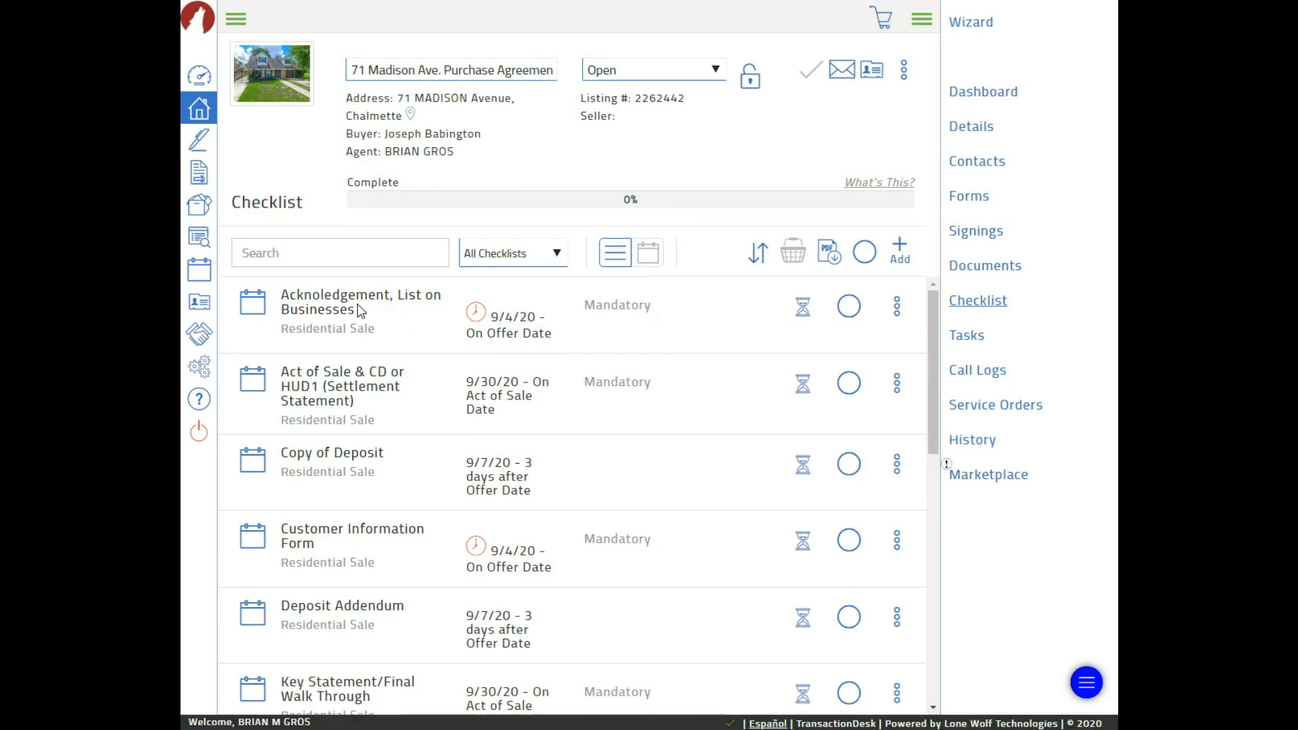
# Mark the Customer Information Form checklist item complete, bringing the checklist to 7%
pyautogui.scroll(-3, 422, 303)
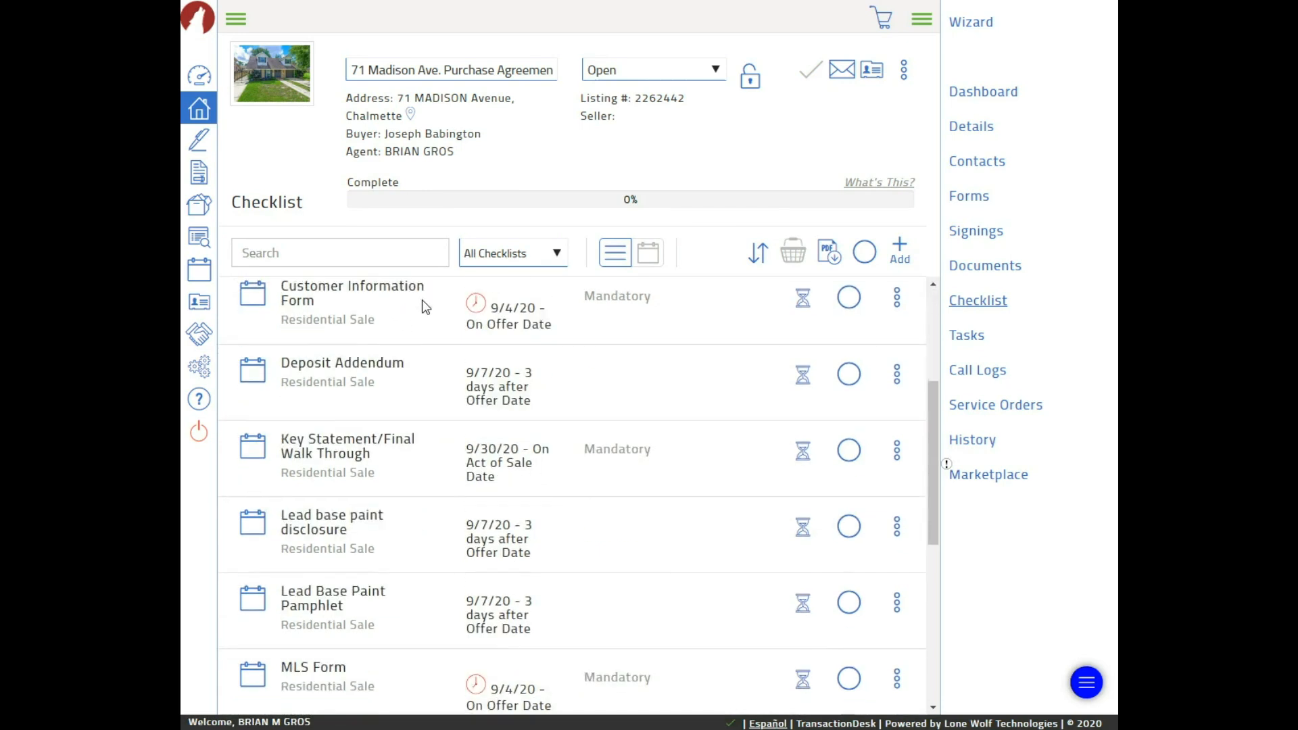
pyautogui.scroll(2, 422, 299)
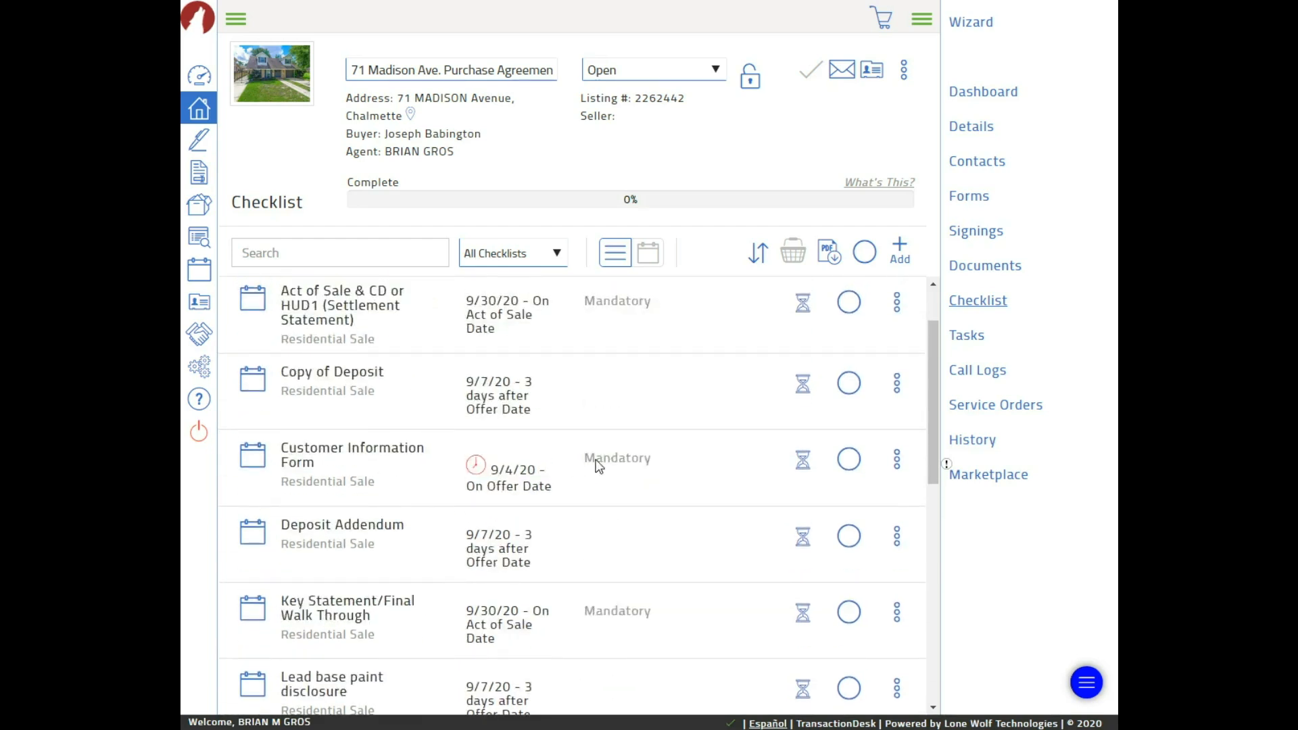
pyautogui.scroll(1, 611, 361)
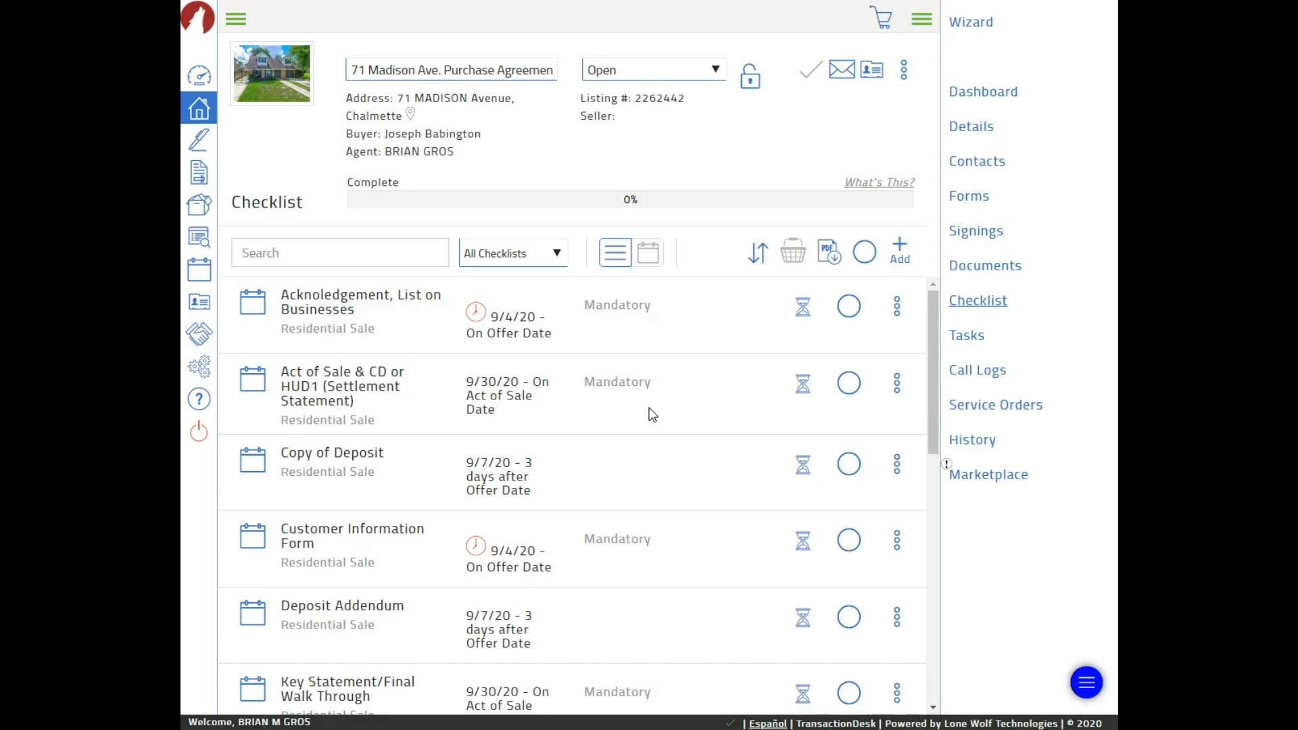
pyautogui.scroll(-1, 609, 379)
pyautogui.scroll(1, 611, 369)
pyautogui.scroll(-5, 507, 466)
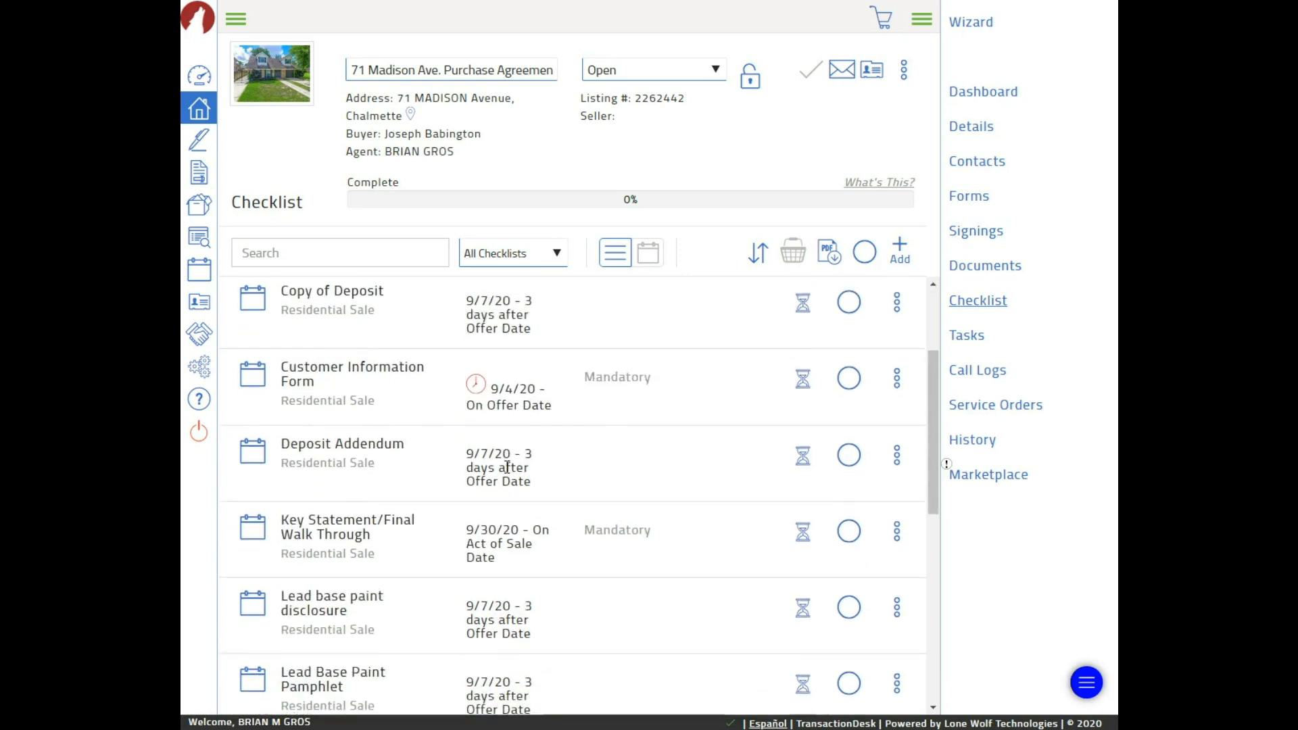
pyautogui.scroll(4, 439, 433)
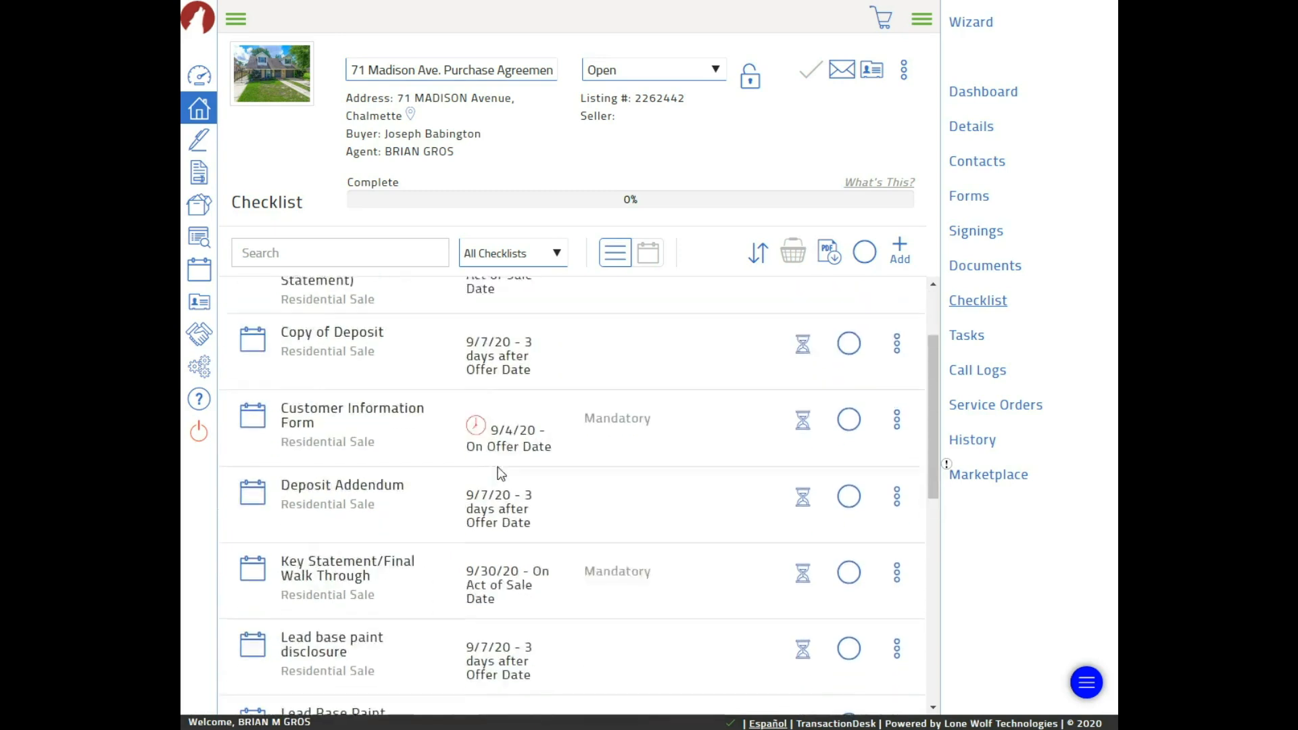
pyautogui.scroll(-3, 380, 398)
pyautogui.scroll(-6, 380, 397)
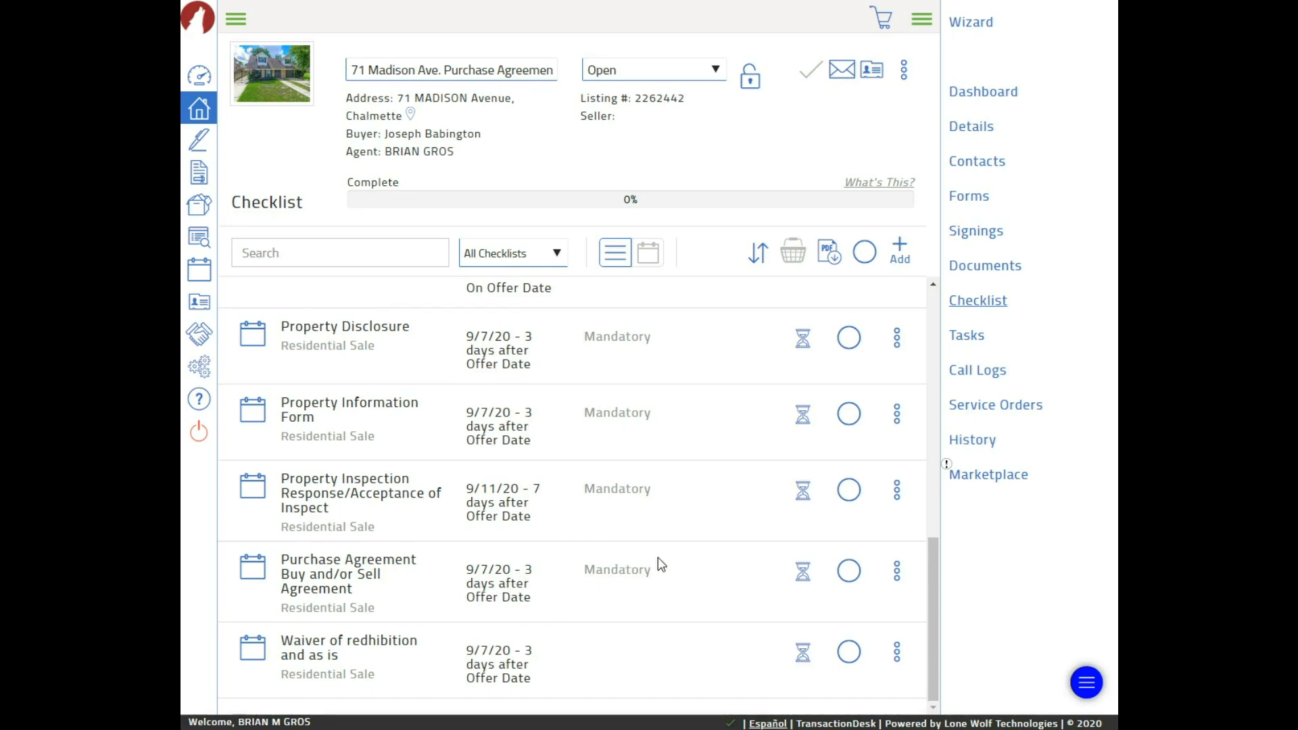
pyautogui.scroll(3, 623, 550)
pyautogui.scroll(4, 624, 550)
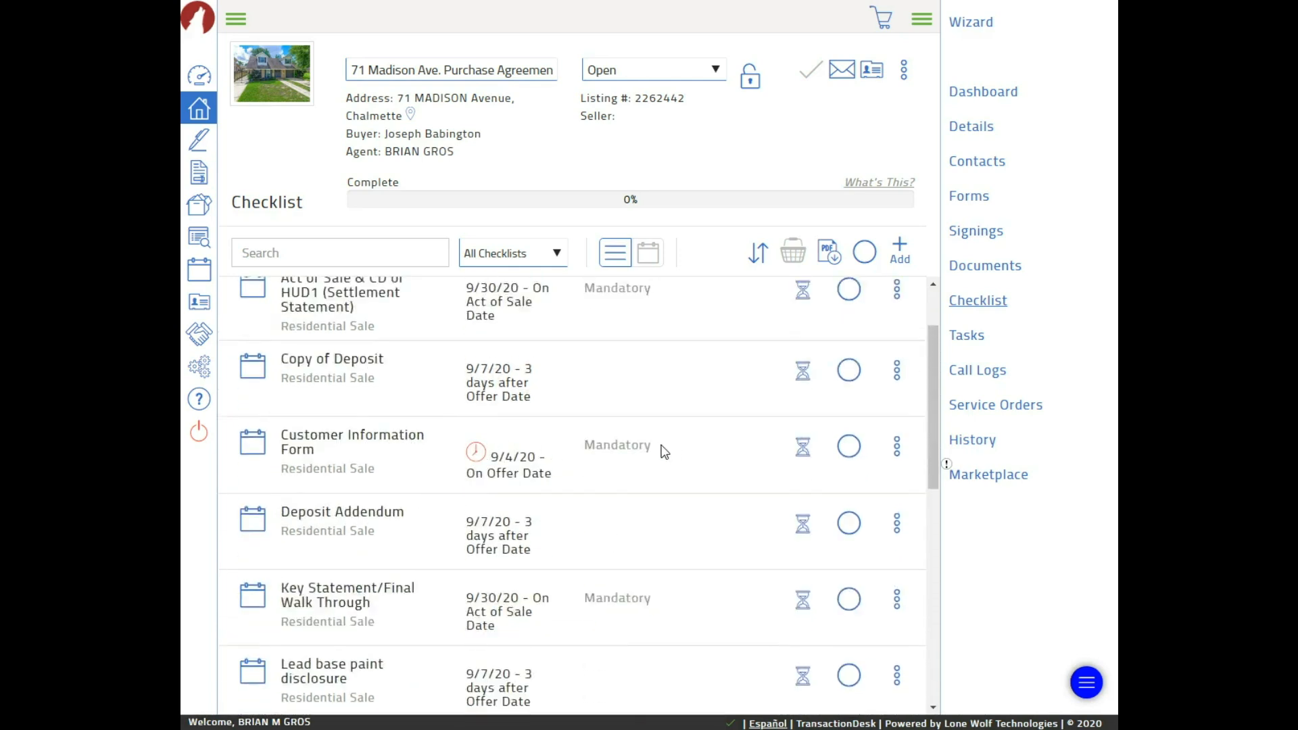
pyautogui.click(803, 448)
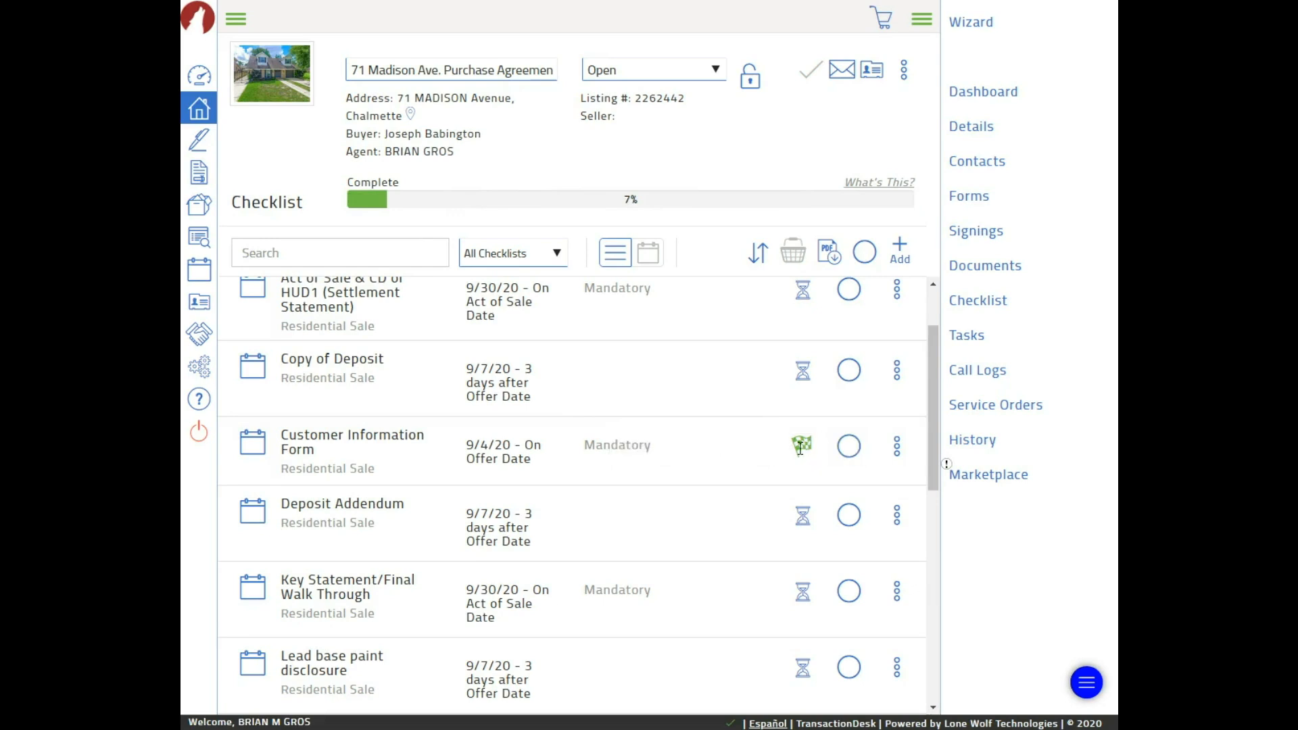
pyautogui.click(801, 447)
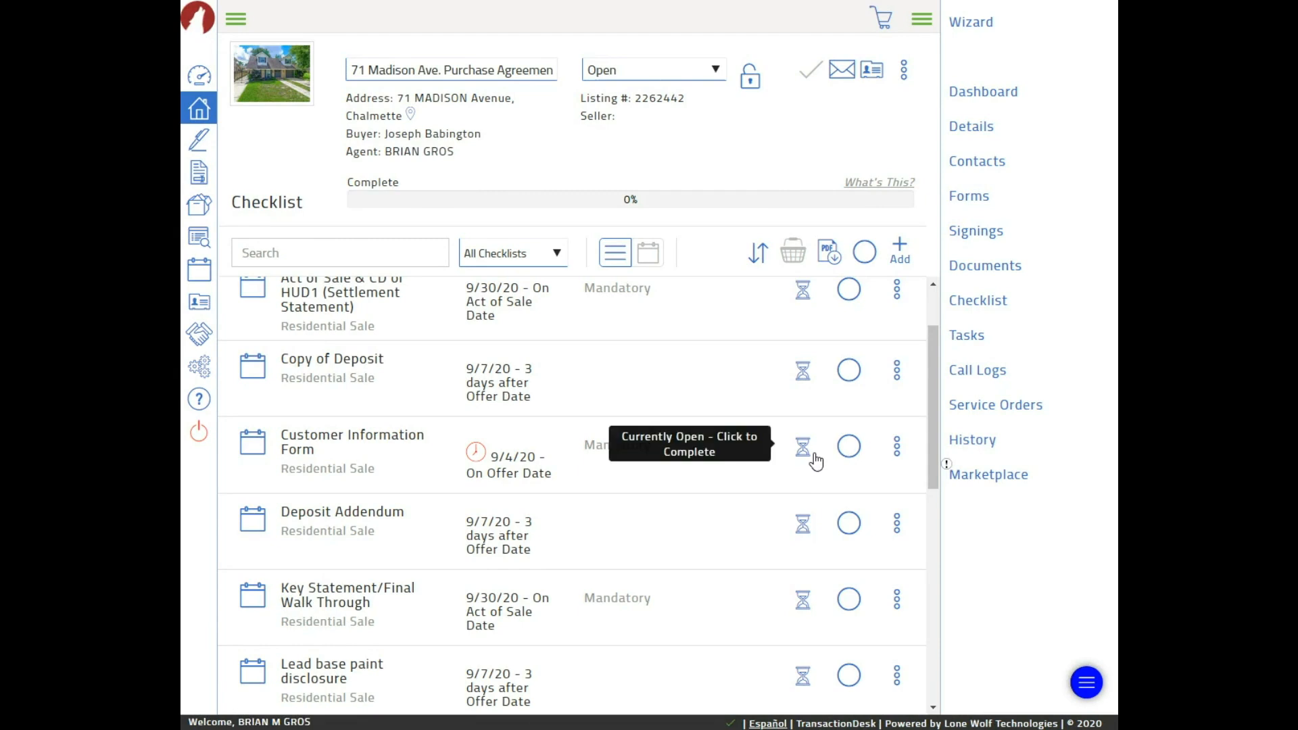
pyautogui.scroll(-7, 594, 466)
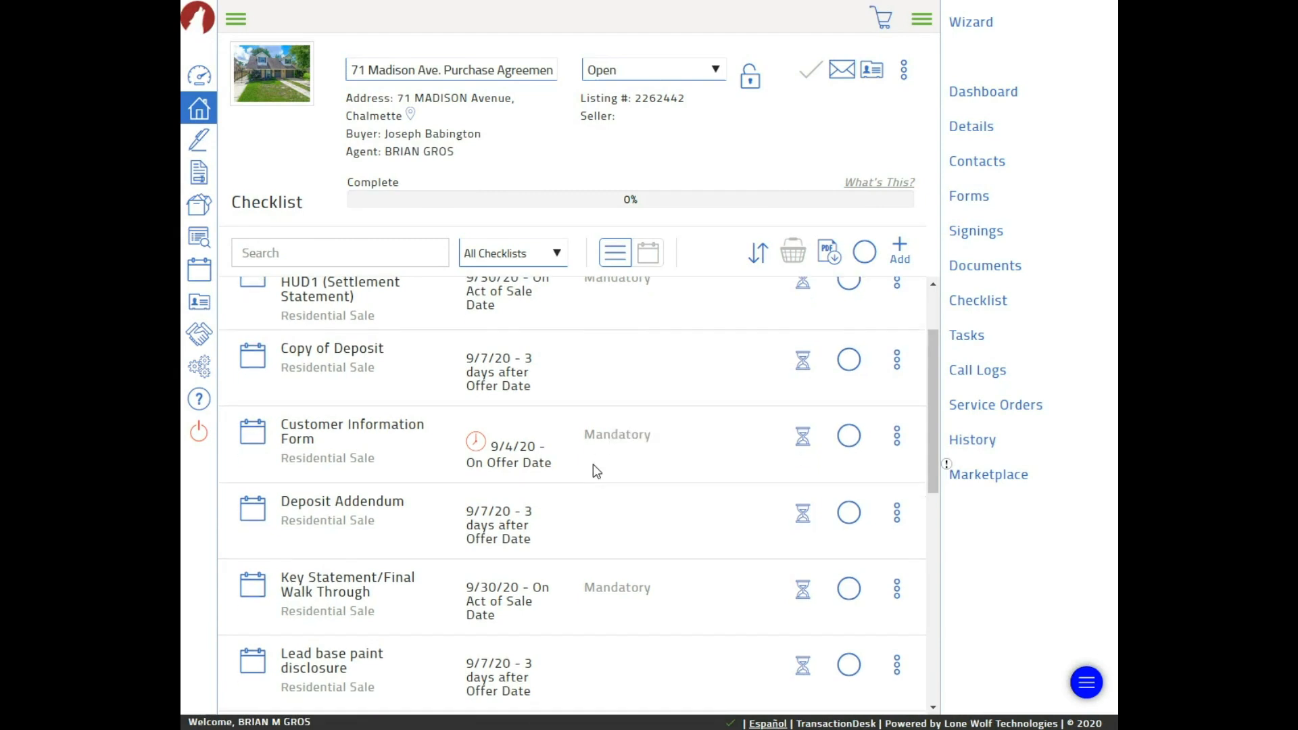
pyautogui.scroll(-1, 365, 481)
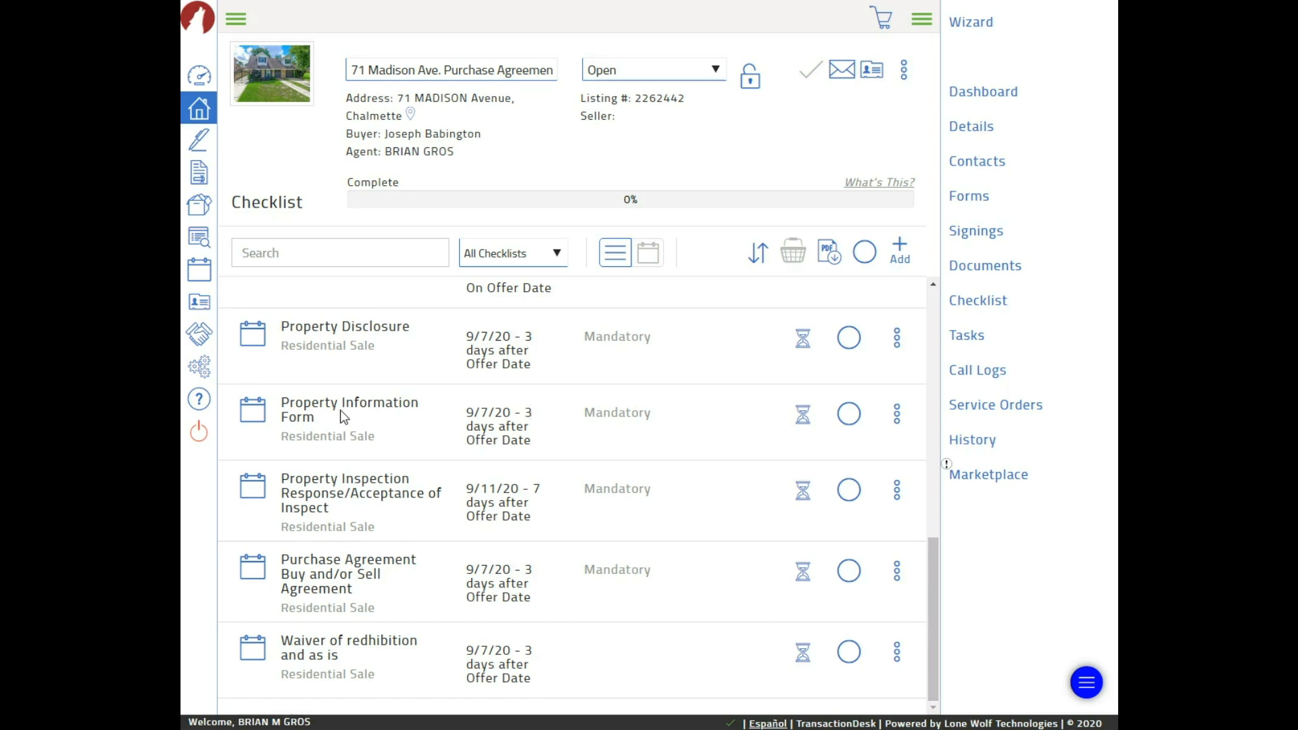
pyautogui.click(804, 415)
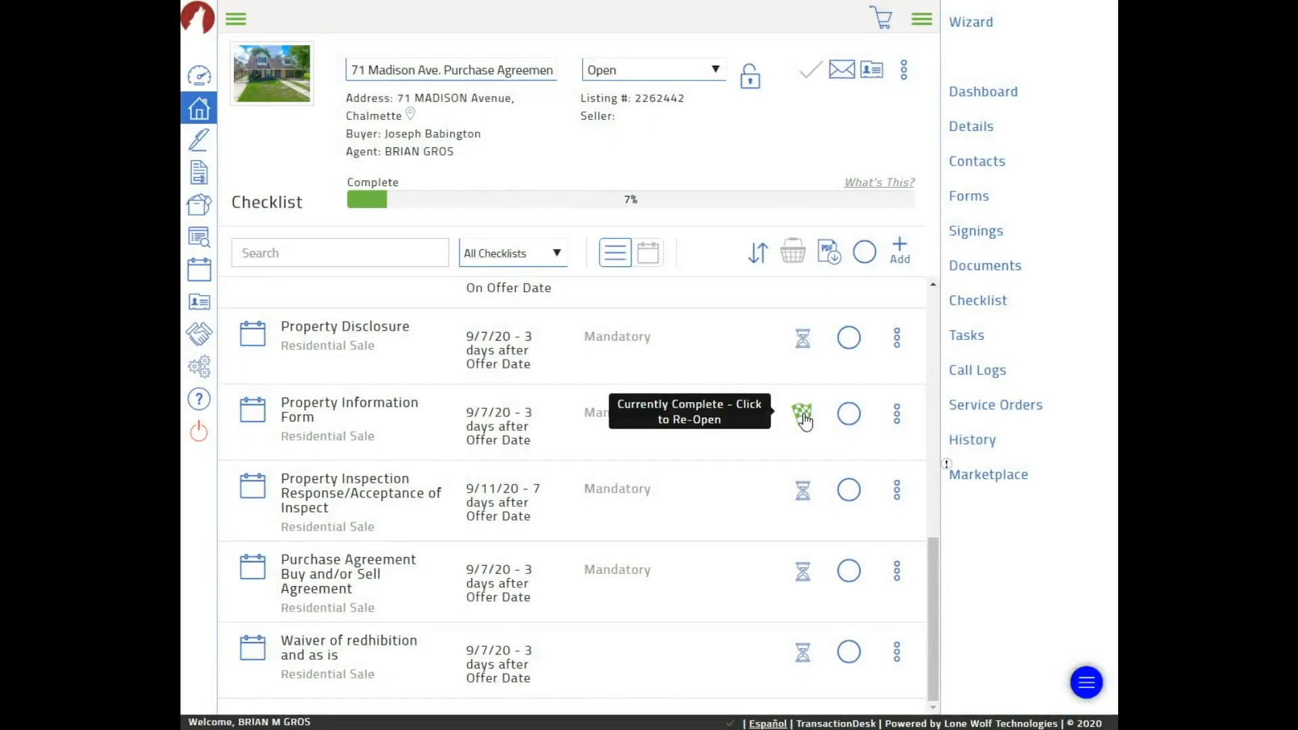
pyautogui.click(804, 414)
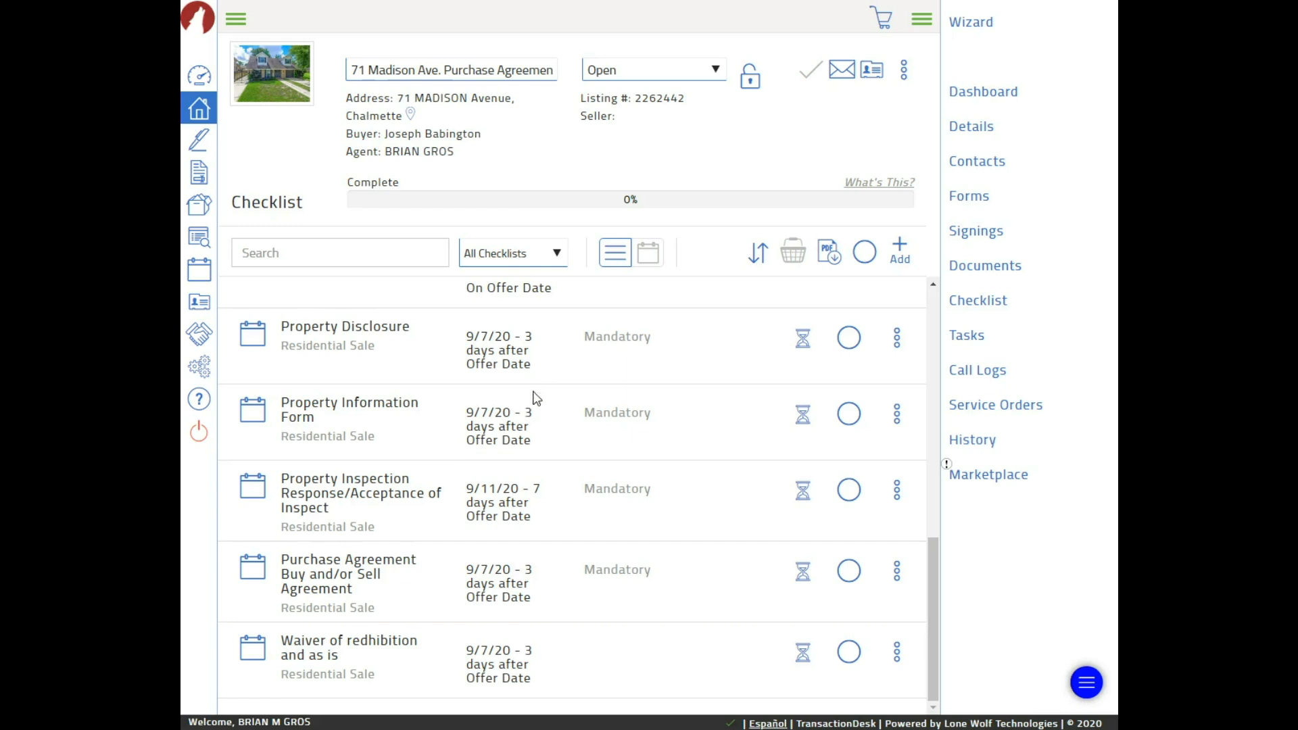
pyautogui.scroll(10, 650, 405)
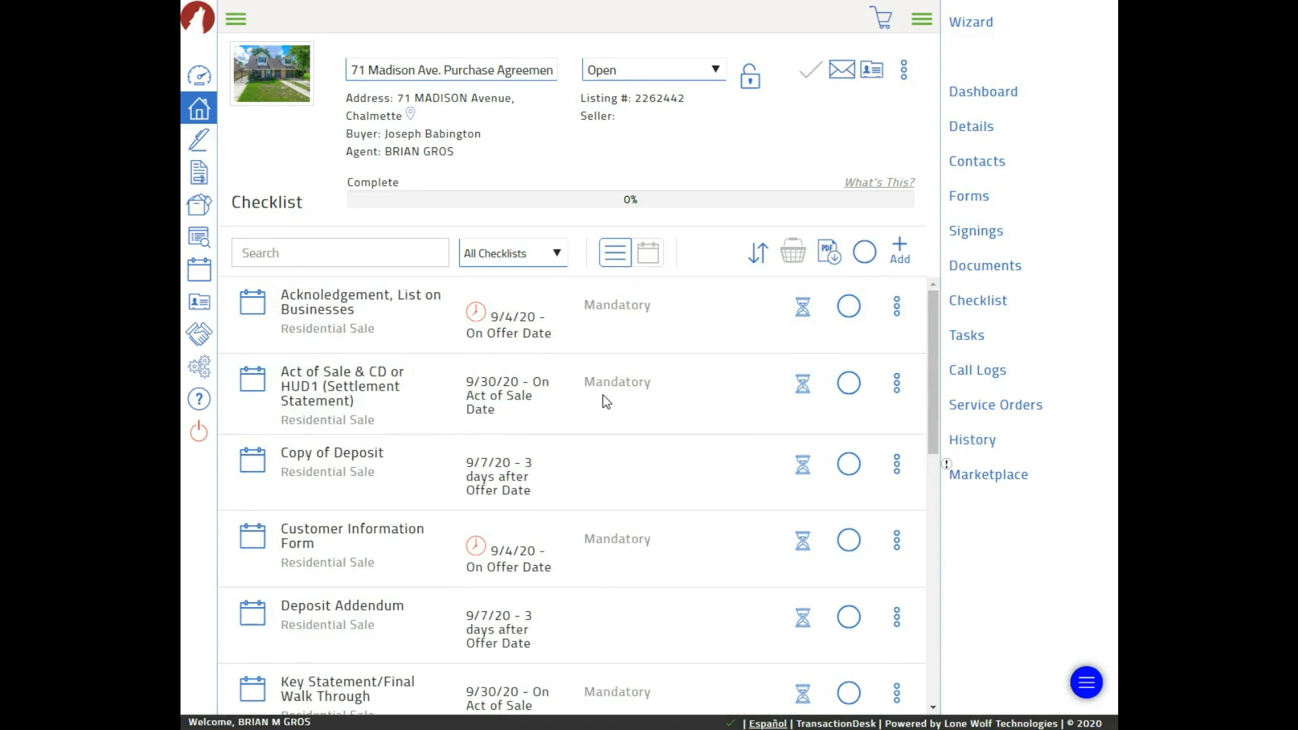
pyautogui.scroll(-1, 638, 453)
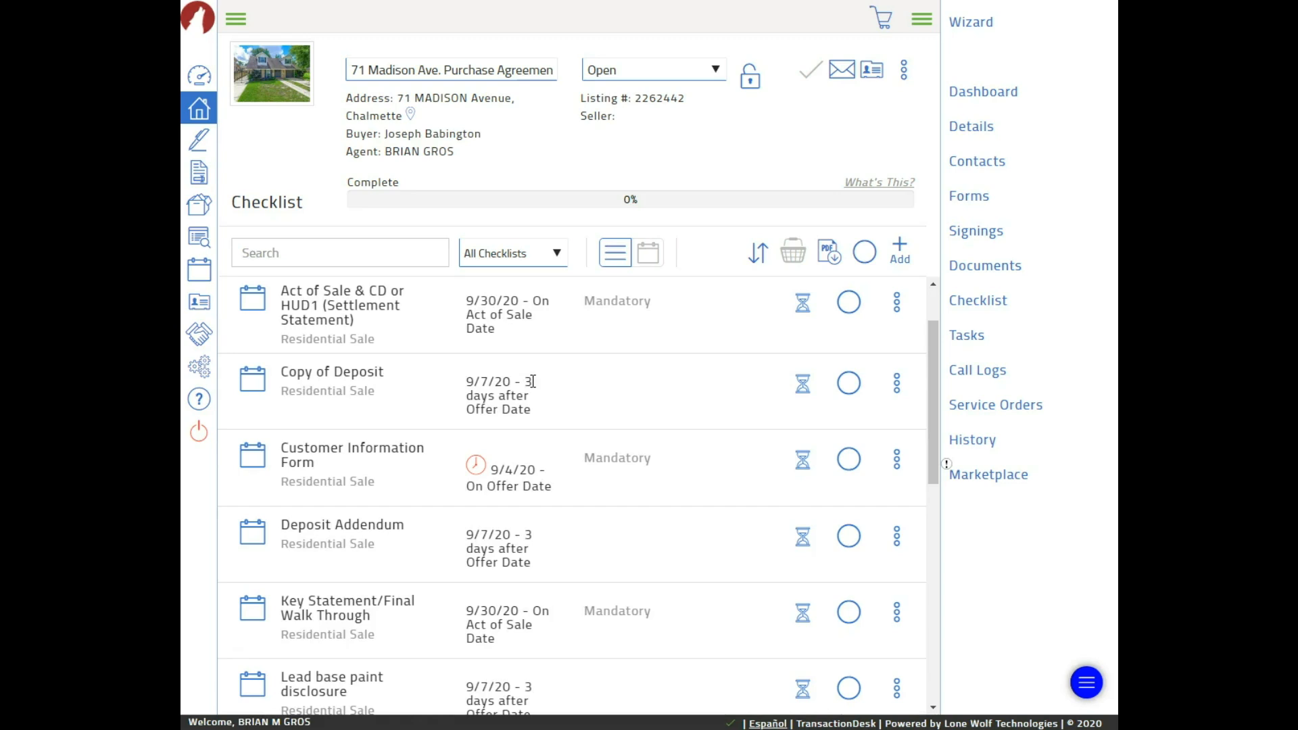
pyautogui.scroll(-2, 615, 383)
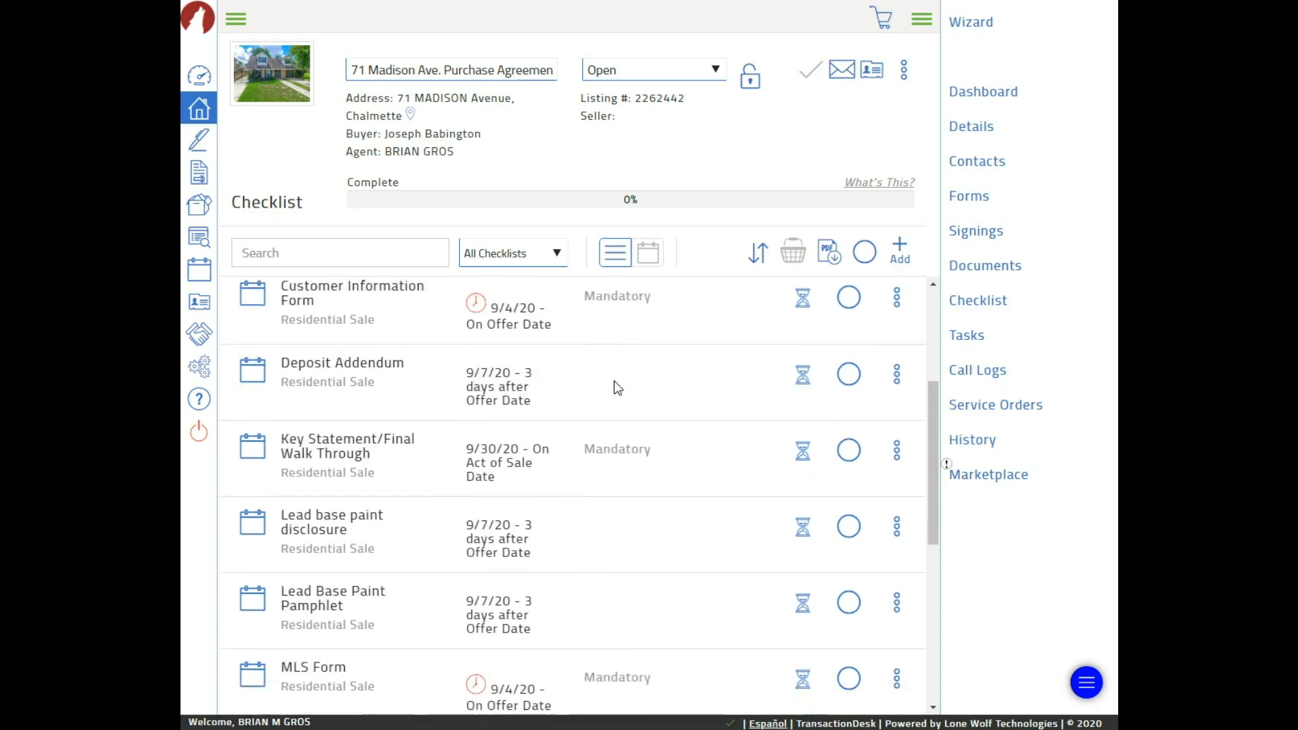
pyautogui.scroll(3, 614, 380)
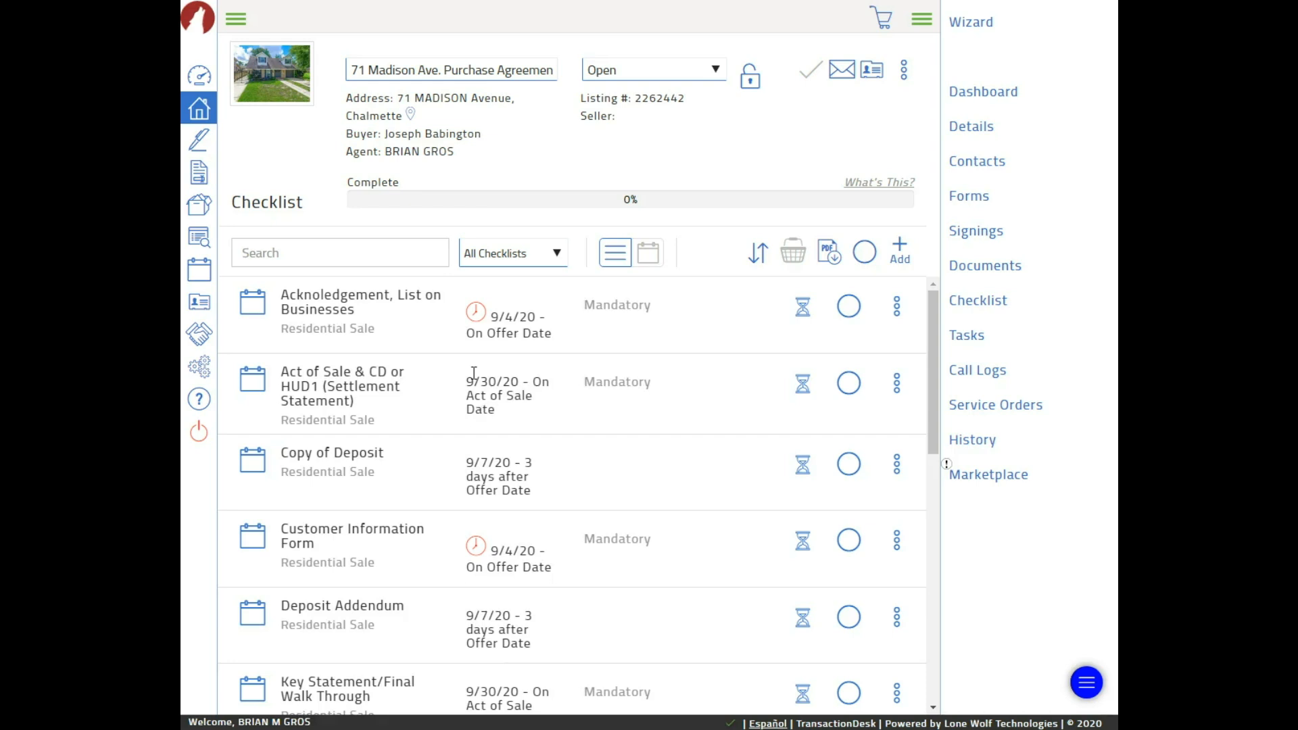
pyautogui.scroll(-3, 473, 355)
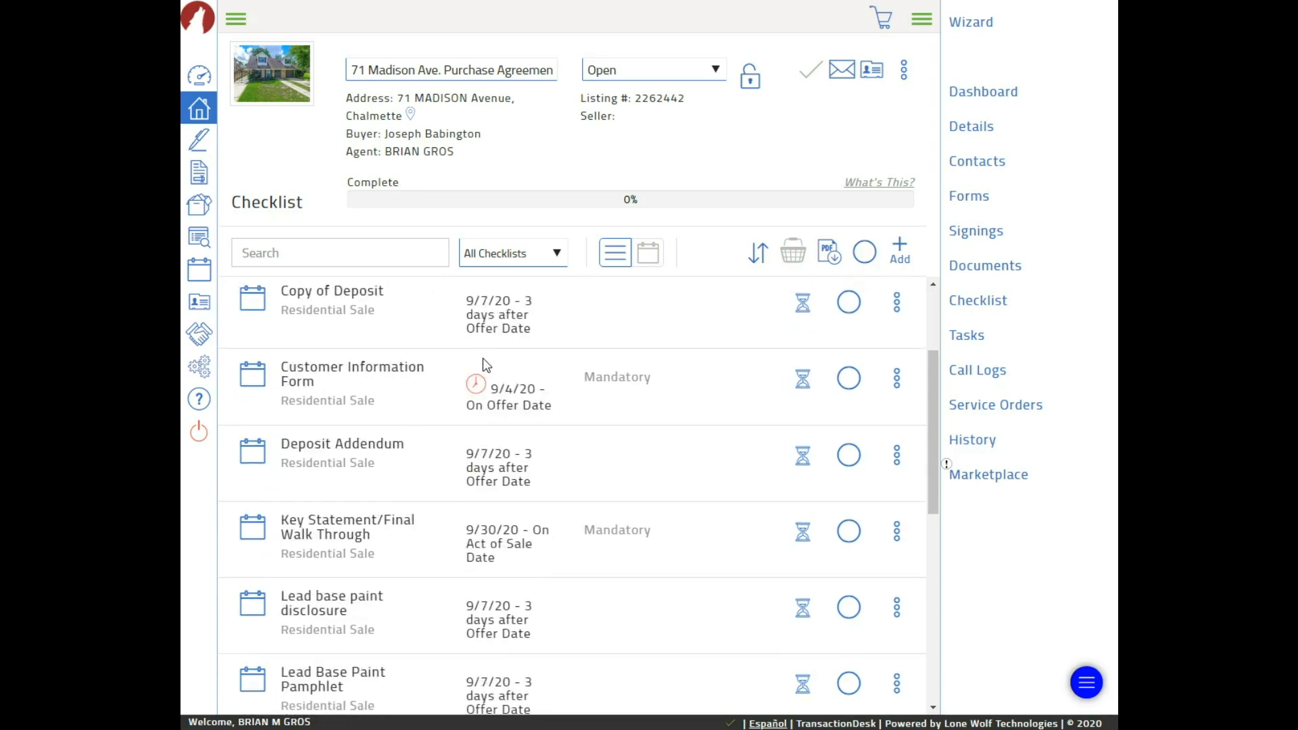
pyautogui.scroll(-3, 522, 427)
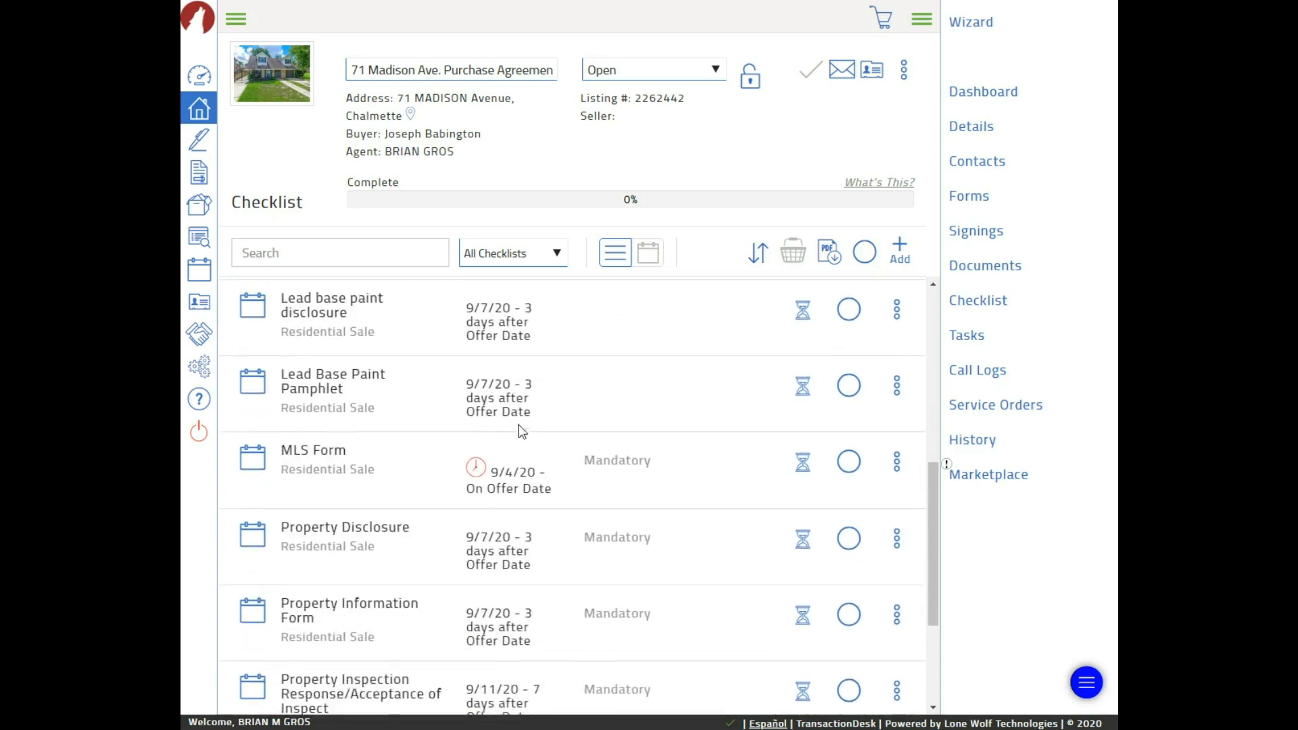
pyautogui.scroll(-3, 541, 436)
pyautogui.scroll(9, 597, 420)
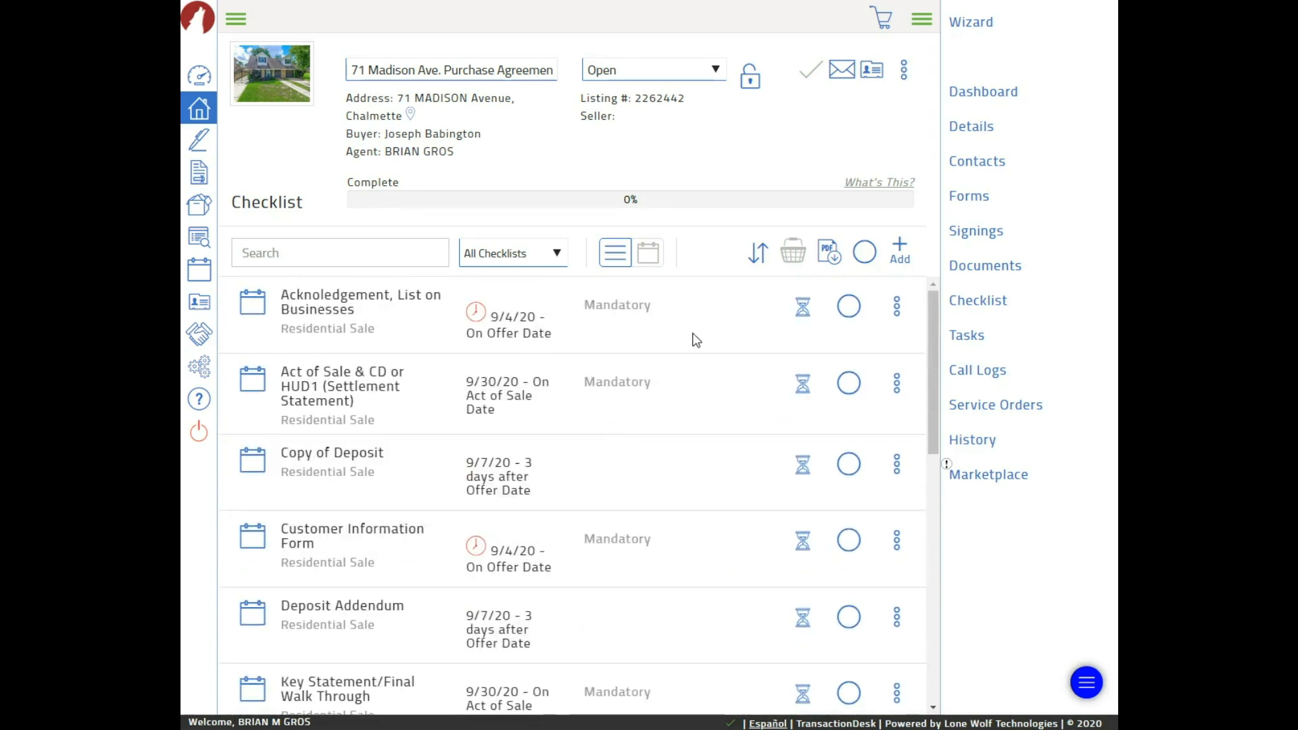
# Show the transaction's Tasks and toggle the Acknoledgement task complete, then back to open
pyautogui.click(967, 338)
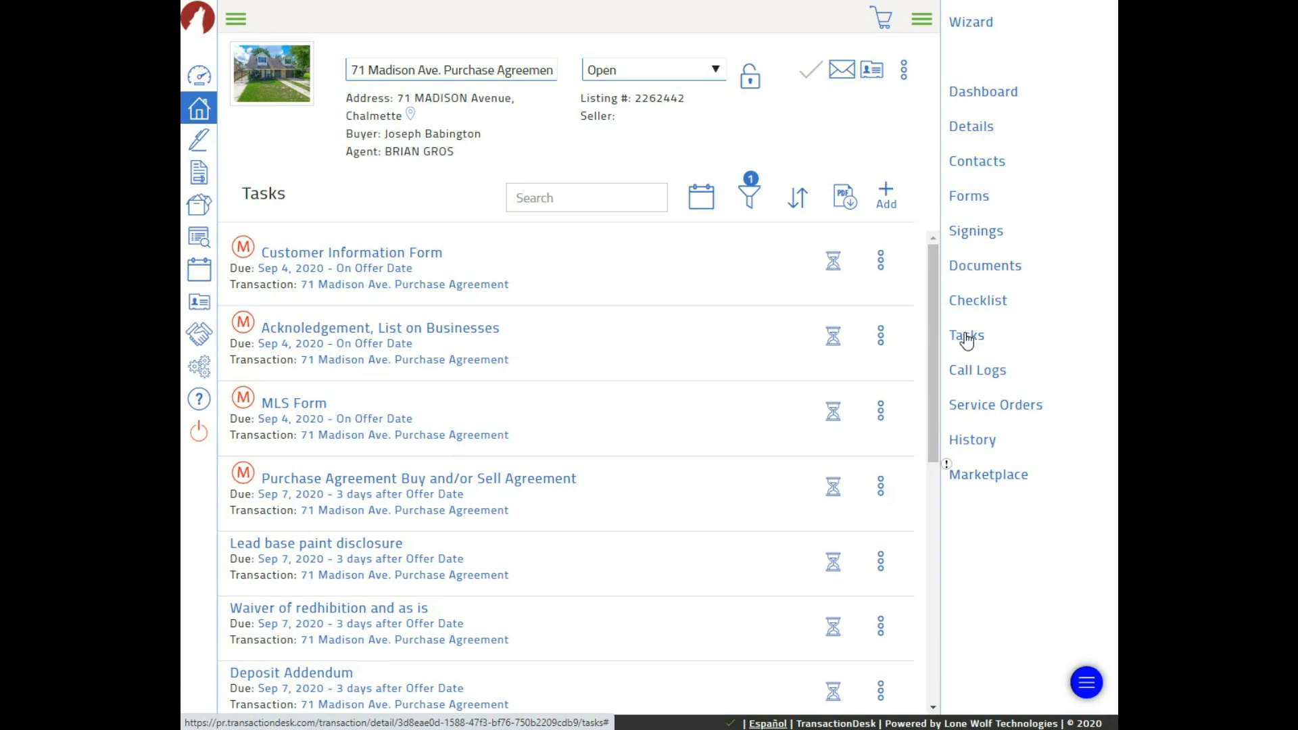
pyautogui.click(833, 336)
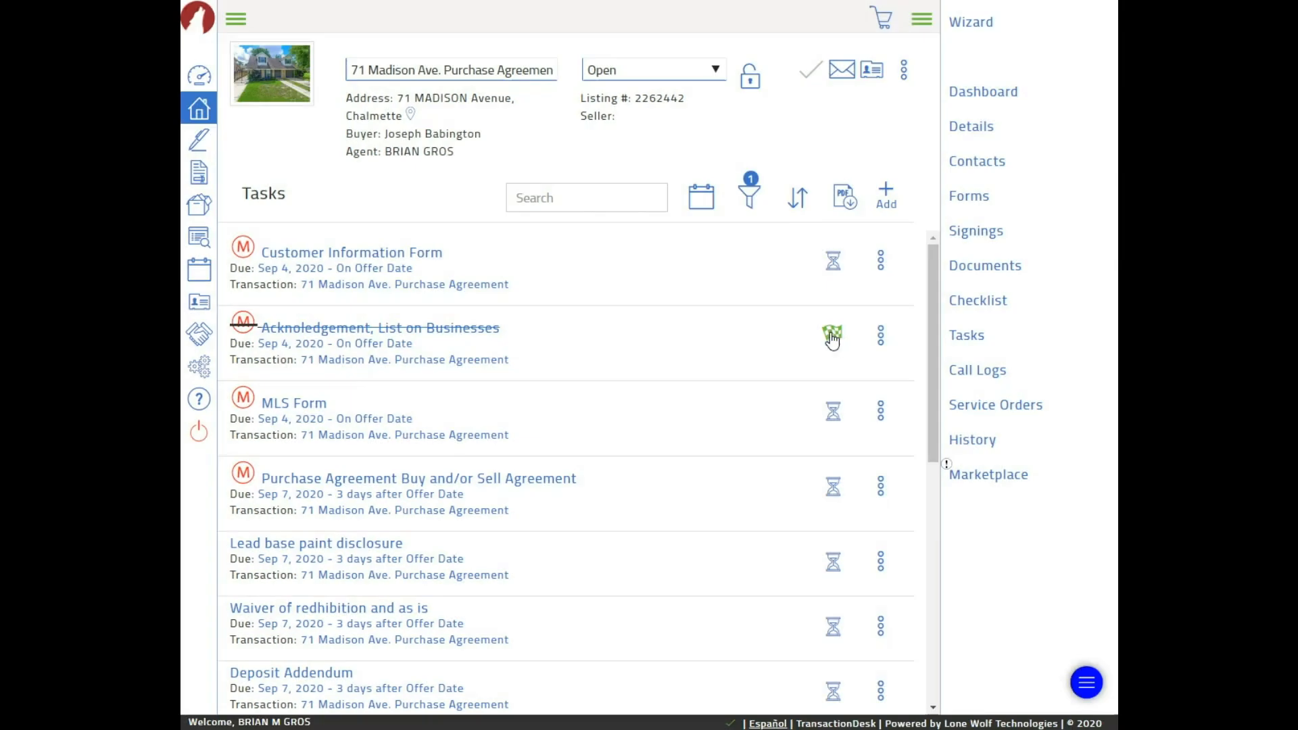
pyautogui.click(833, 336)
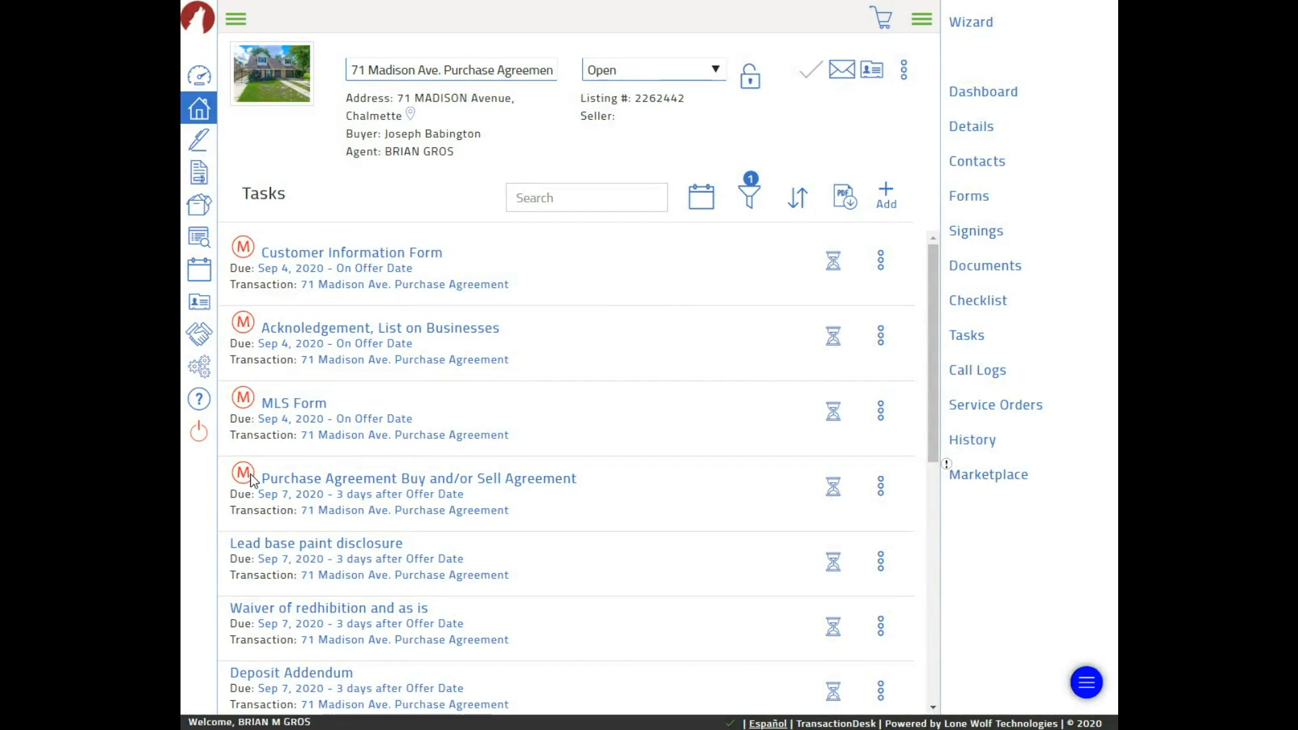
# Look through the task list, then return to the transaction checklist
pyautogui.scroll(-6, 362, 379)
pyautogui.scroll(4, 325, 362)
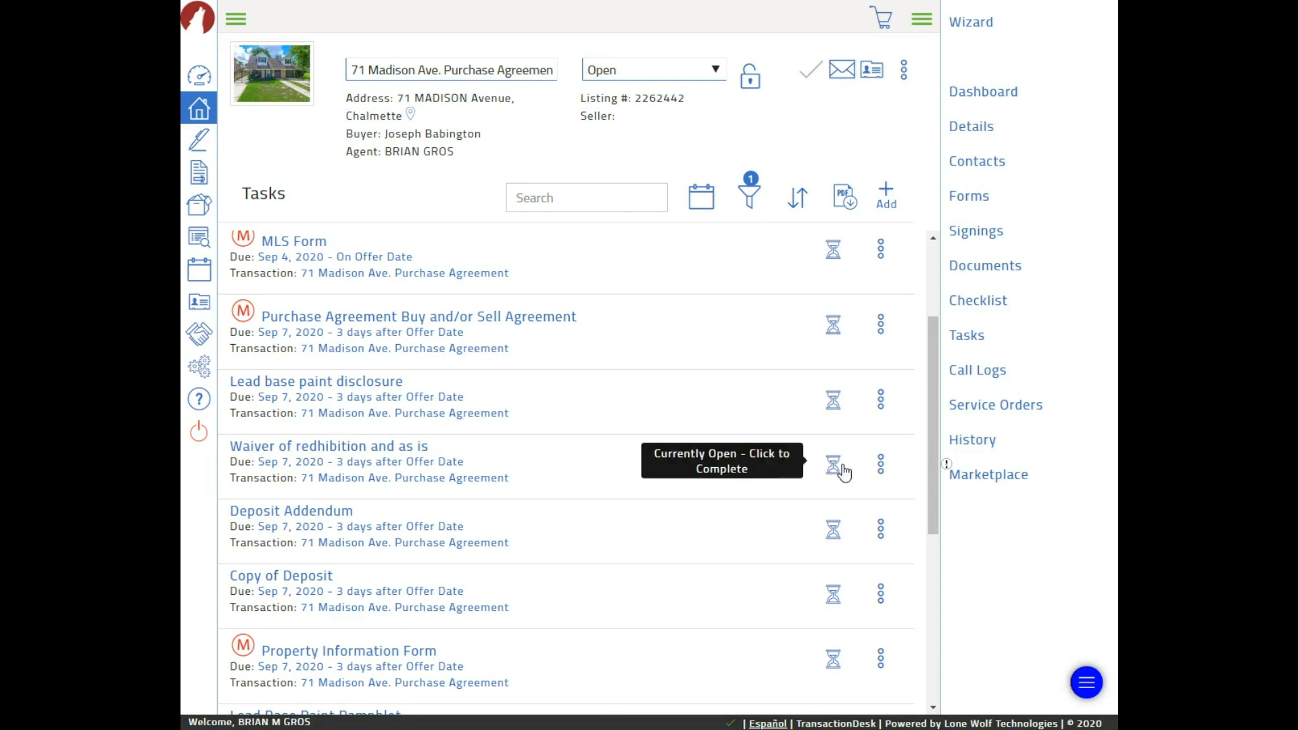
pyautogui.scroll(-3, 562, 484)
pyautogui.scroll(3, 559, 452)
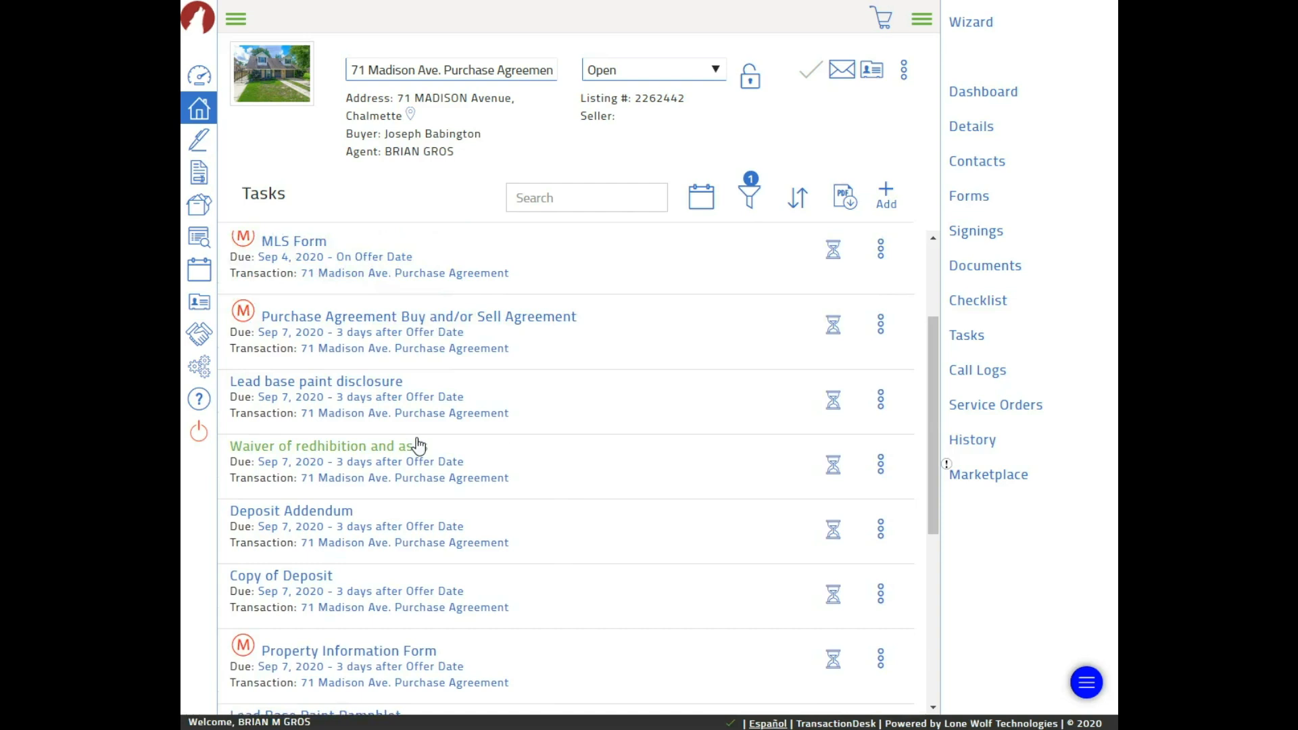
pyautogui.scroll(-3, 510, 544)
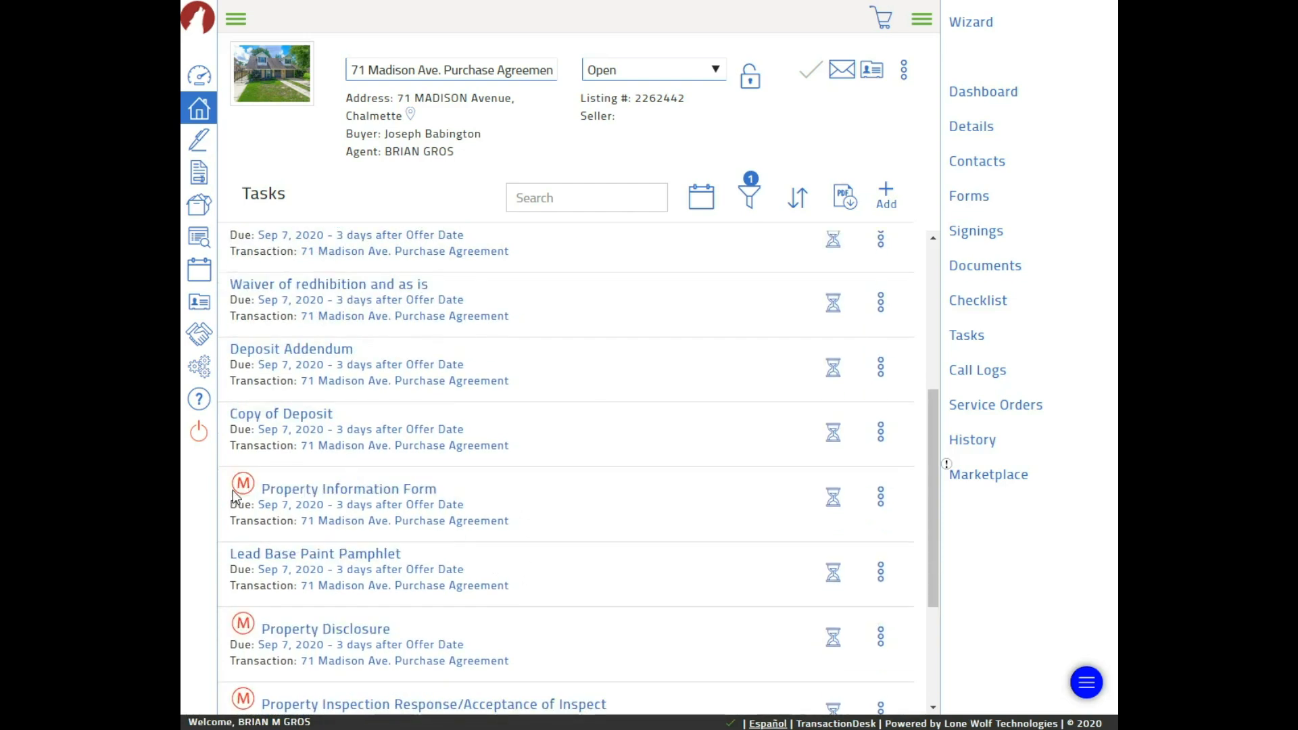
pyautogui.scroll(-3, 257, 493)
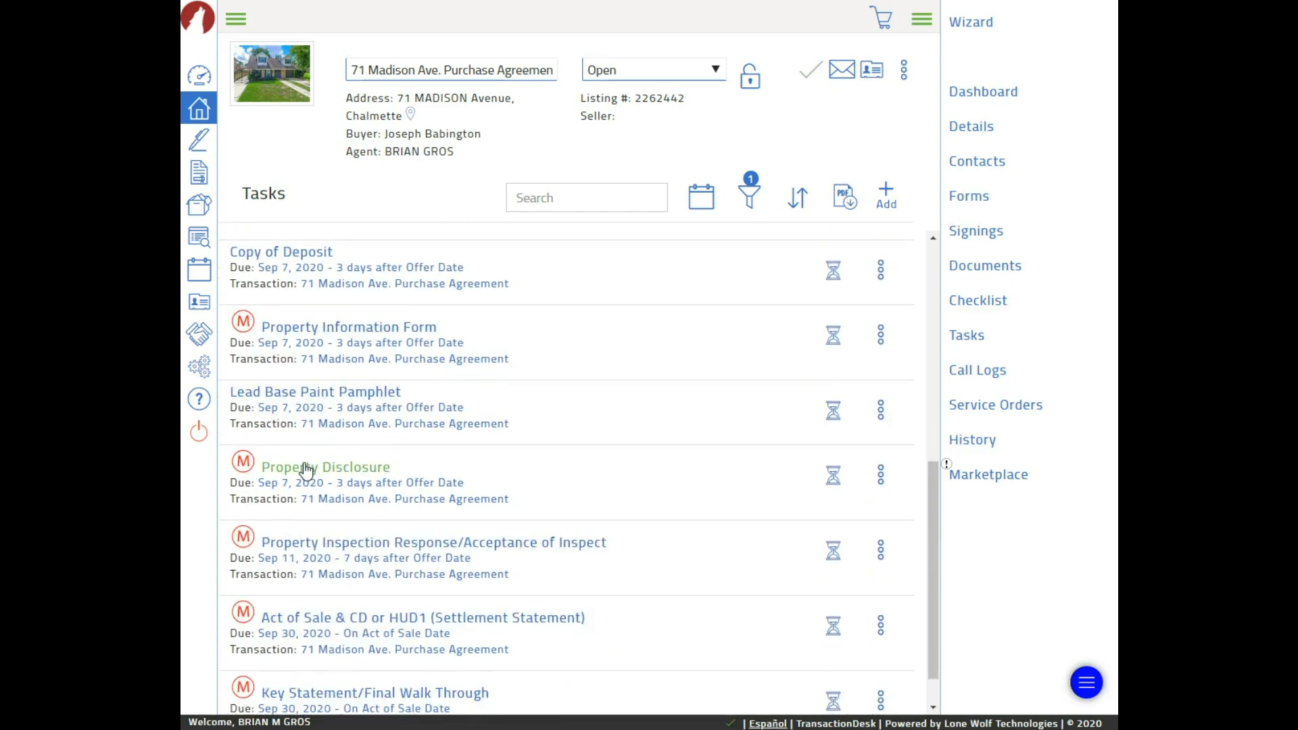
pyautogui.scroll(-1, 341, 621)
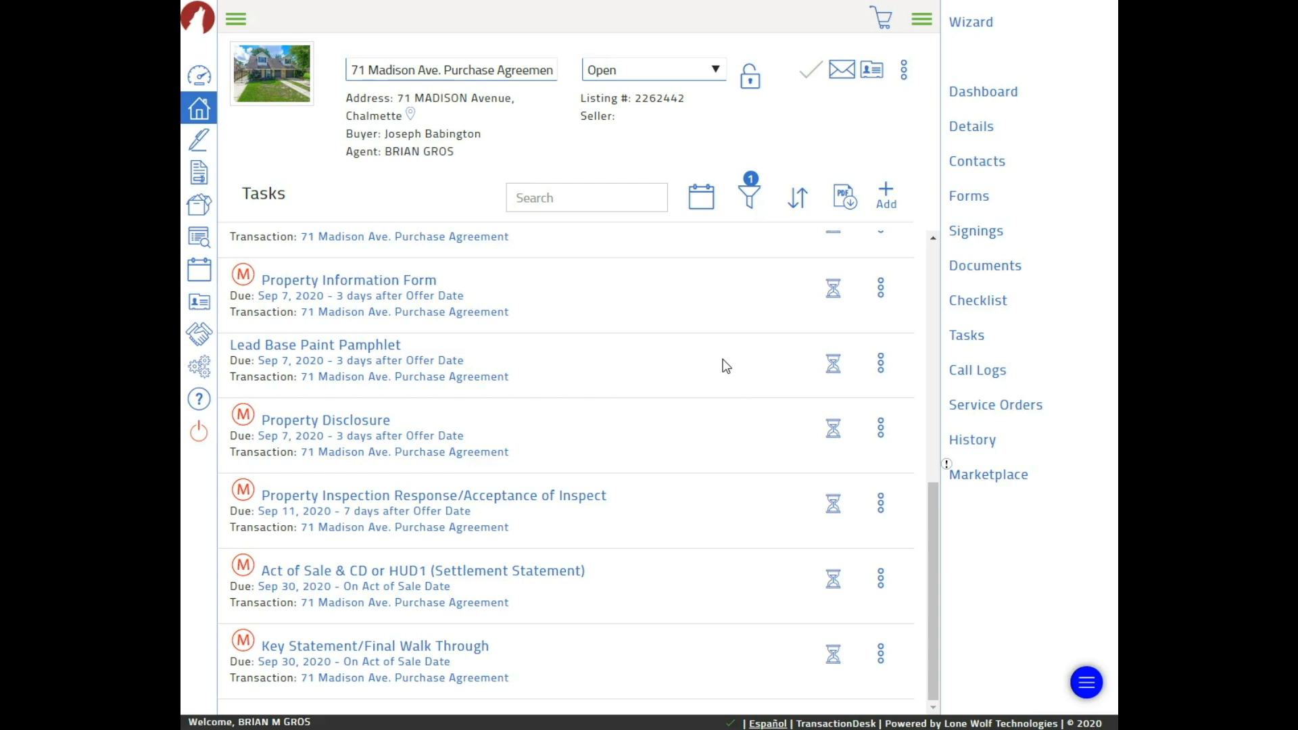
pyautogui.click(973, 302)
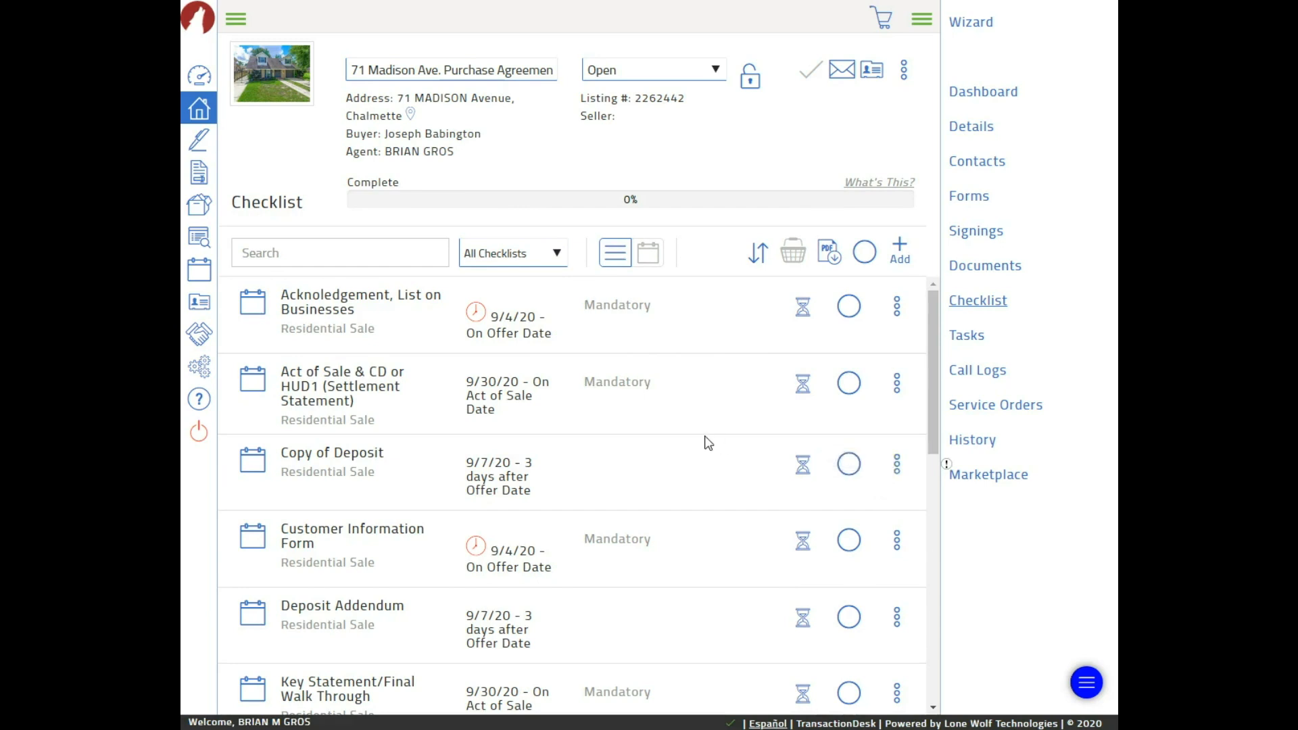
# Complete the first checklist item, Acknoledgement, List on Businesses, raising completion to 7%
pyautogui.scroll(-5, 708, 442)
pyautogui.scroll(5, 674, 443)
pyautogui.click(802, 308)
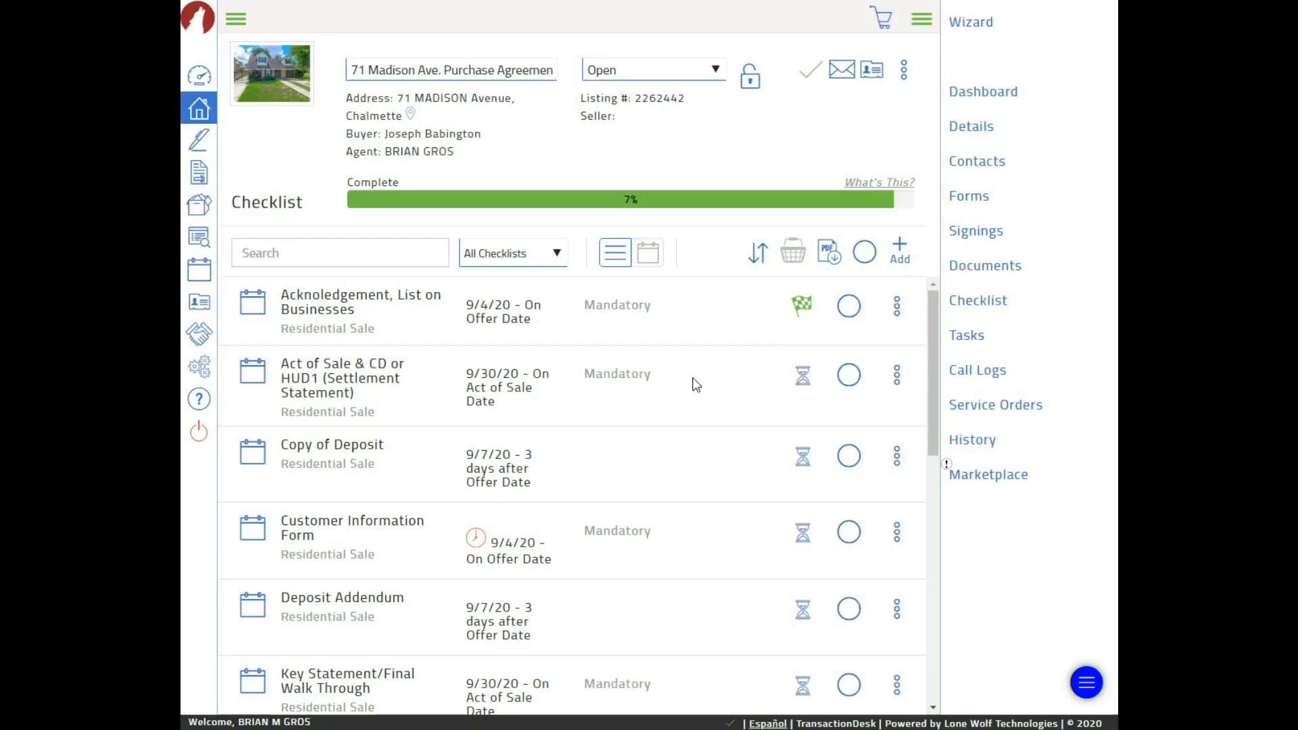
# Re-open the Acknoledgement, List on Businesses item, returning the checklist to 0%
pyautogui.click(803, 306)
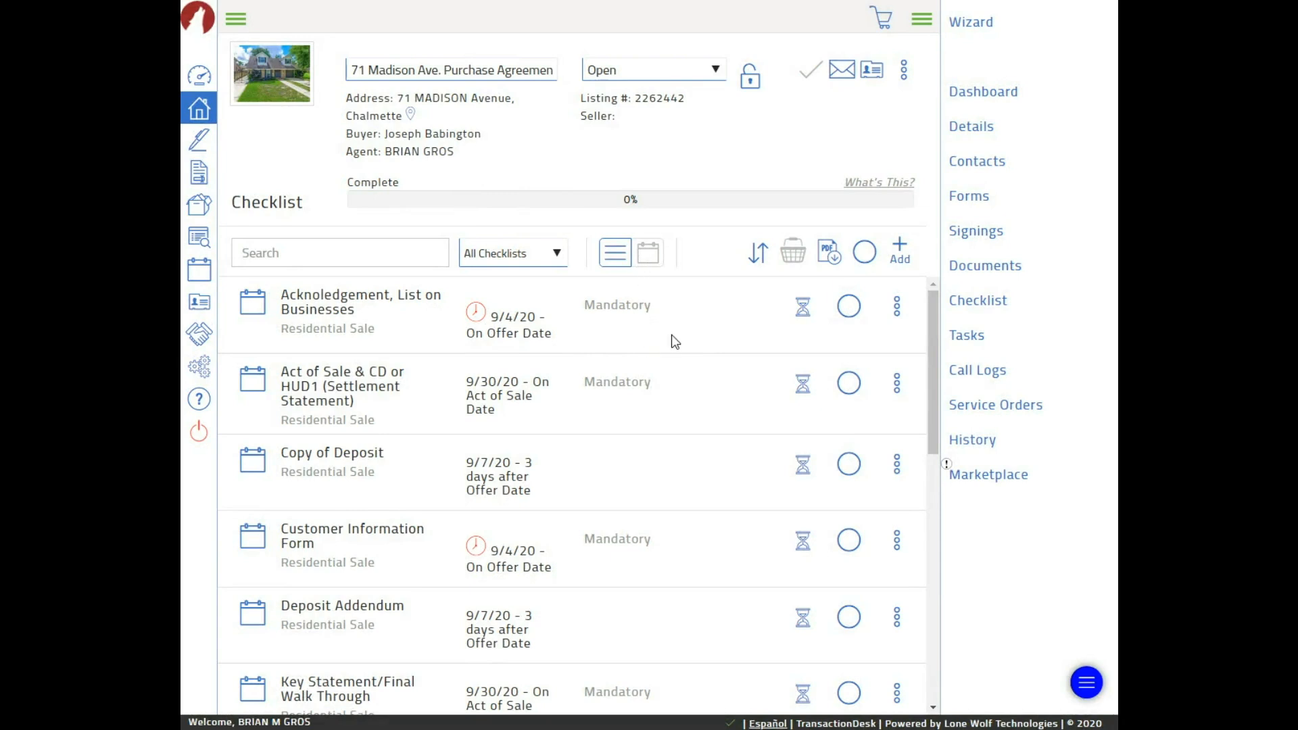
pyautogui.scroll(-2, 669, 338)
pyautogui.scroll(-1, 661, 326)
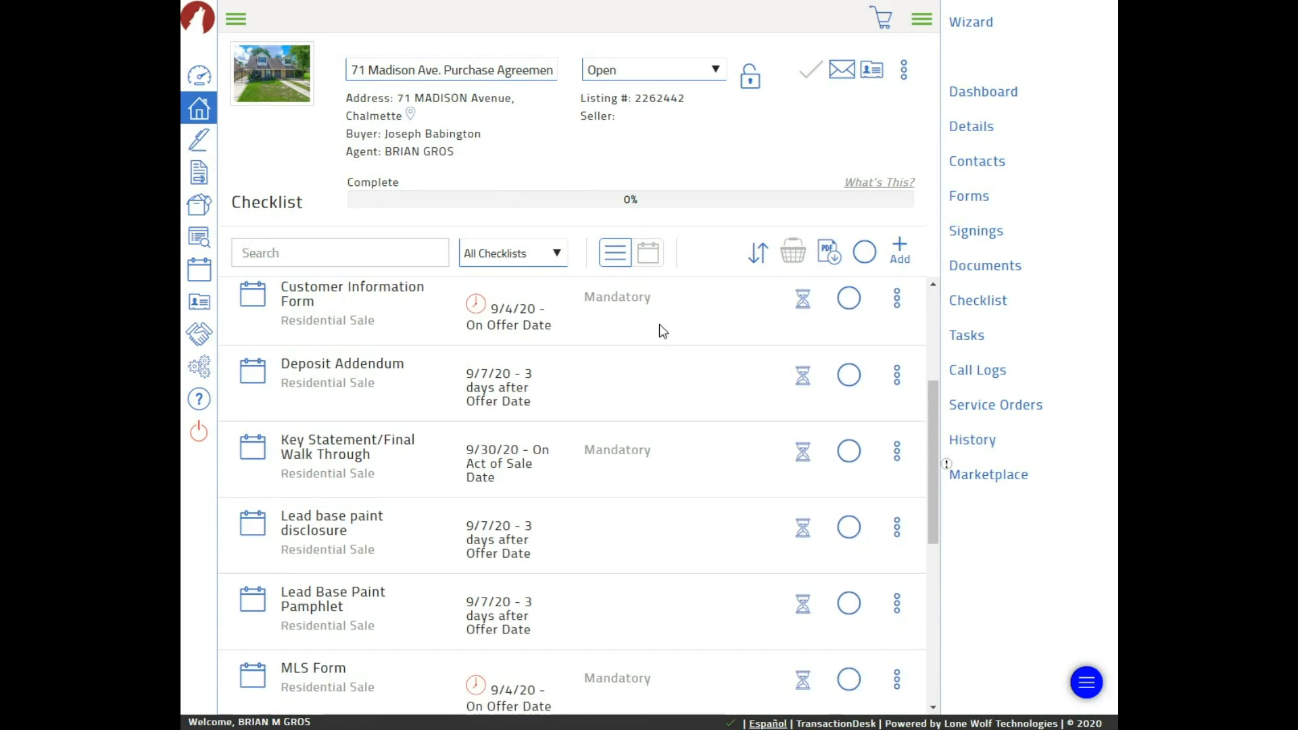
pyautogui.scroll(3, 649, 323)
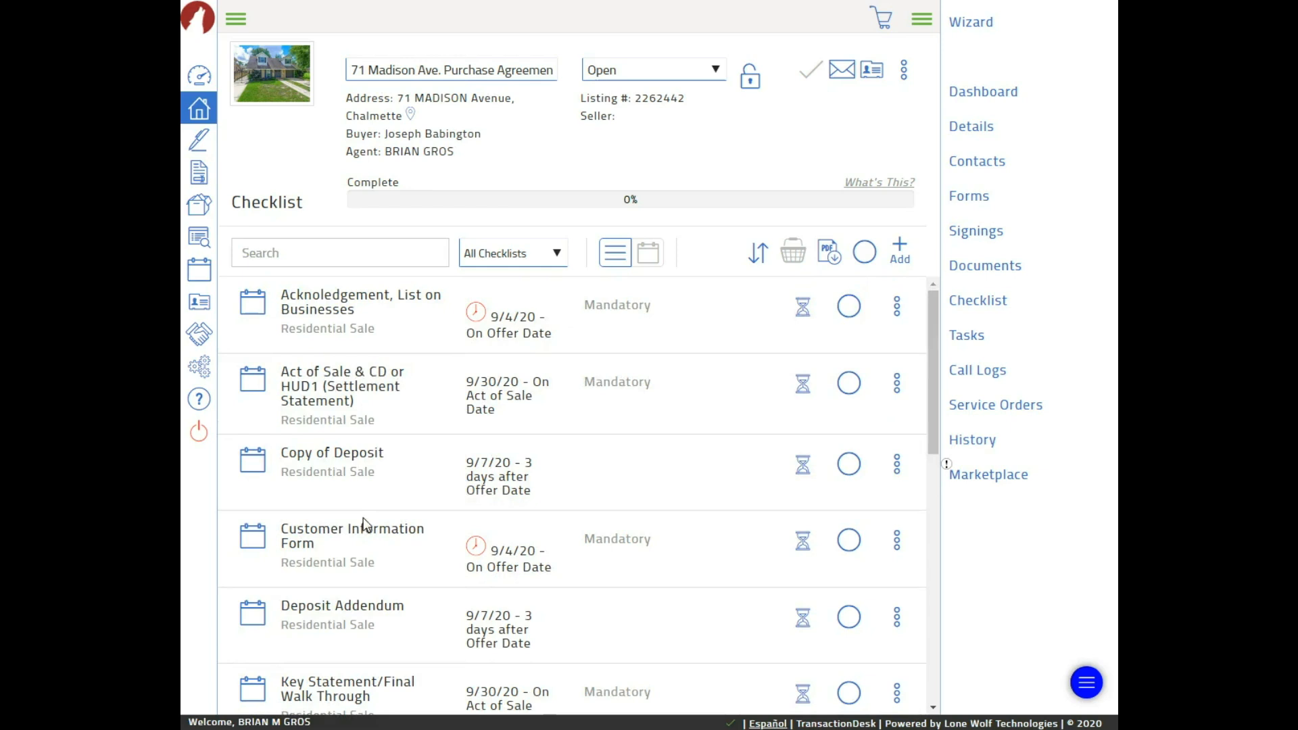
pyautogui.scroll(-3, 499, 451)
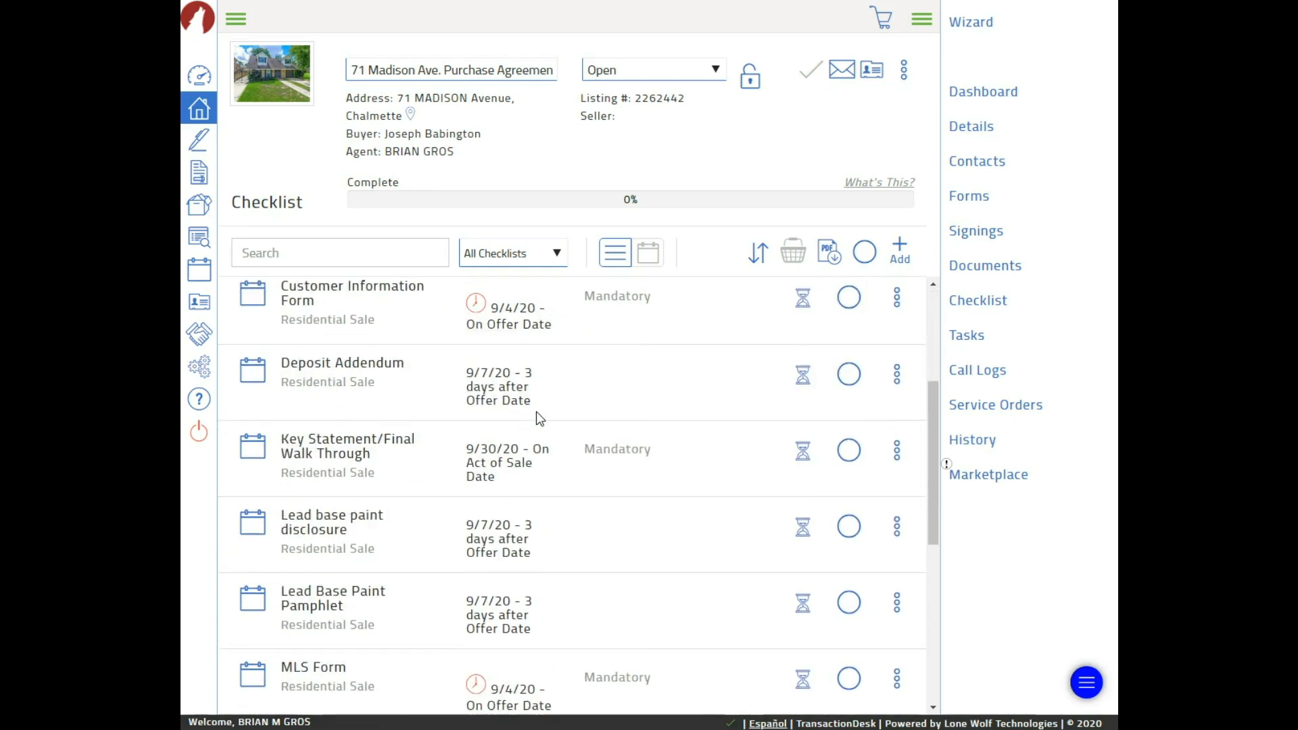
pyautogui.scroll(-2, 537, 411)
pyautogui.scroll(-3, 547, 445)
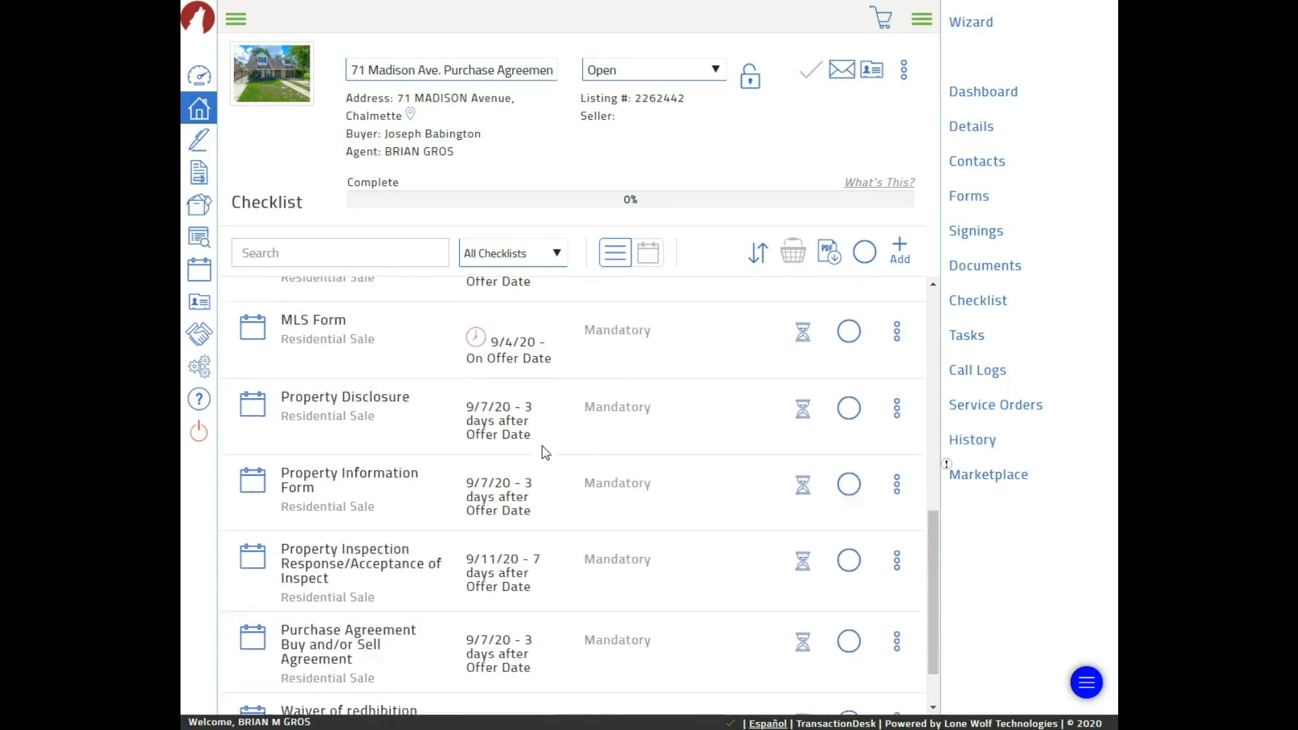
pyautogui.scroll(1, 546, 448)
pyautogui.scroll(1, 545, 448)
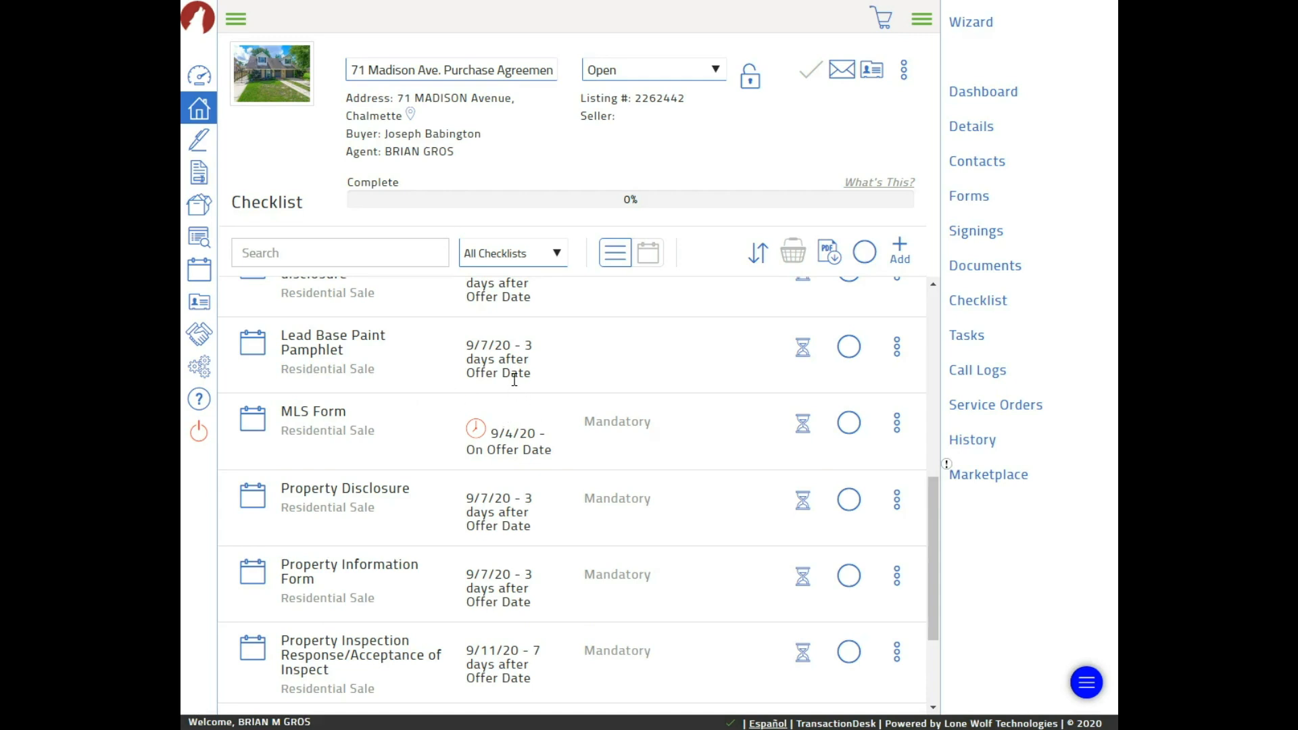
pyautogui.scroll(-1, 515, 380)
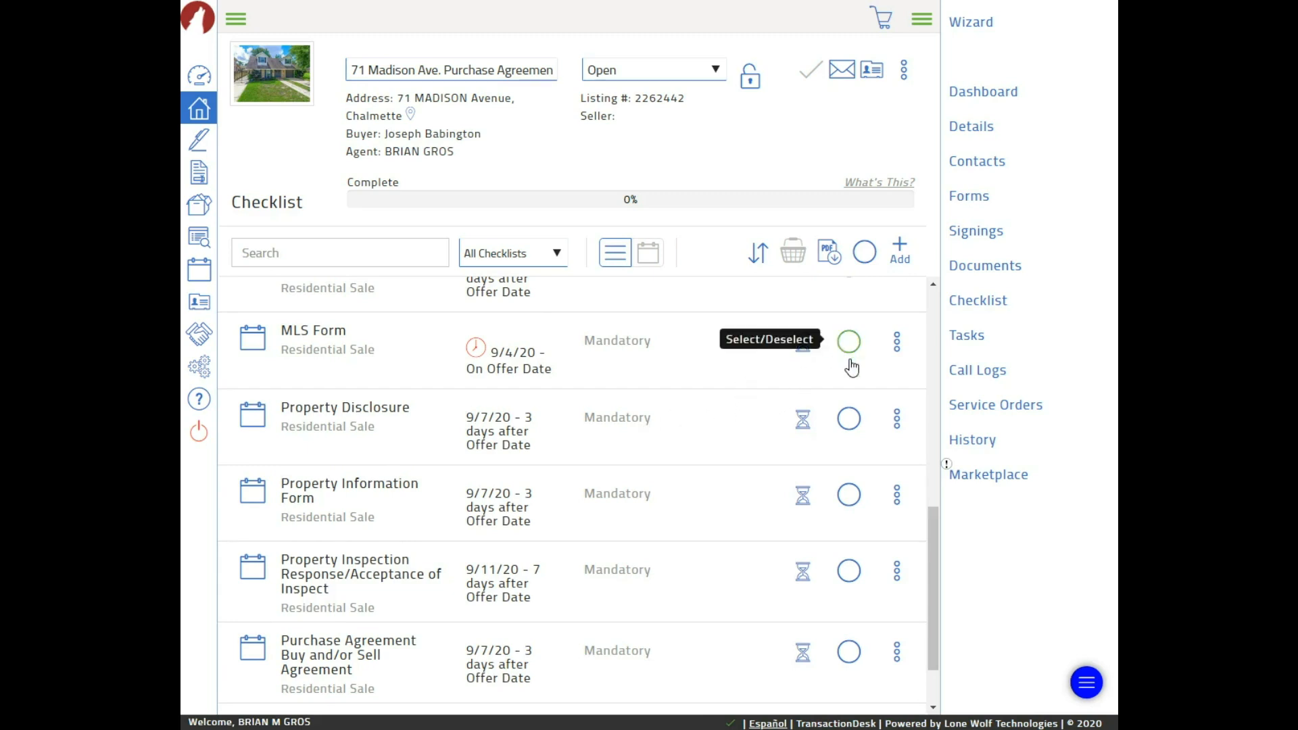
pyautogui.scroll(-1, 818, 358)
pyautogui.scroll(2, 818, 358)
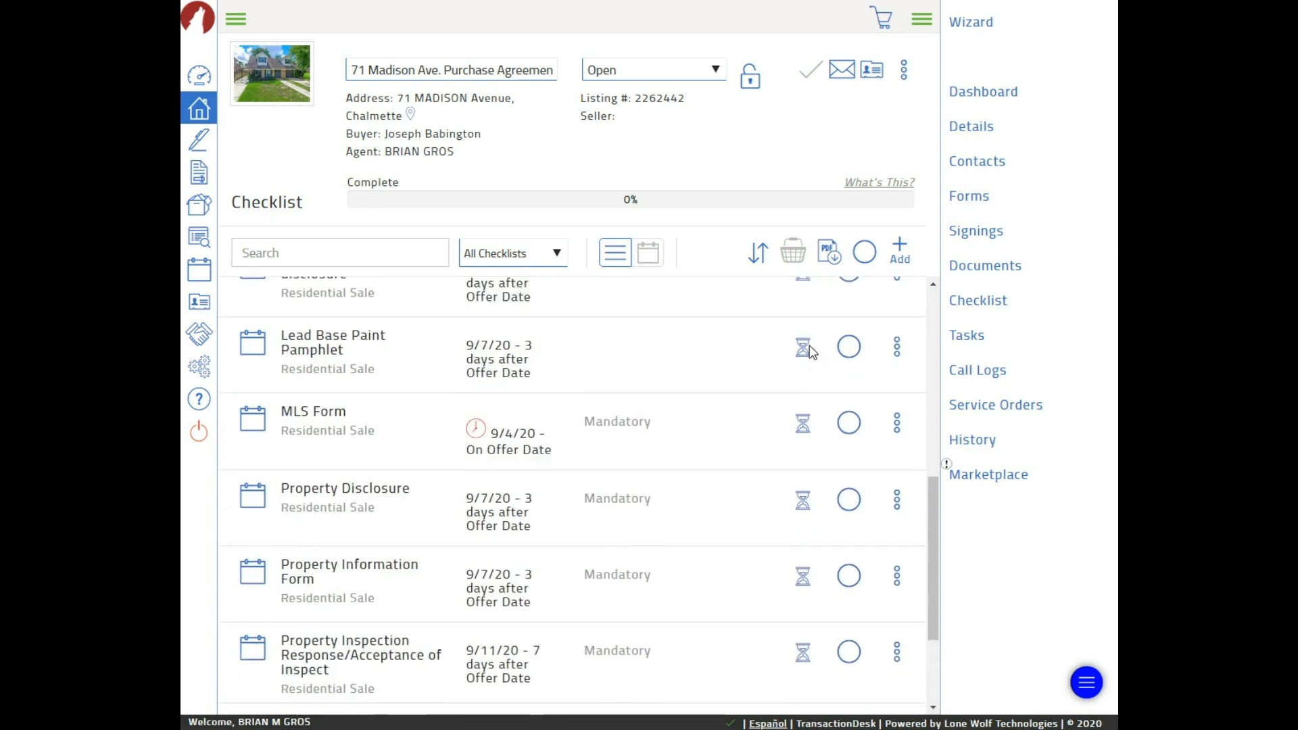
pyautogui.click(960, 132)
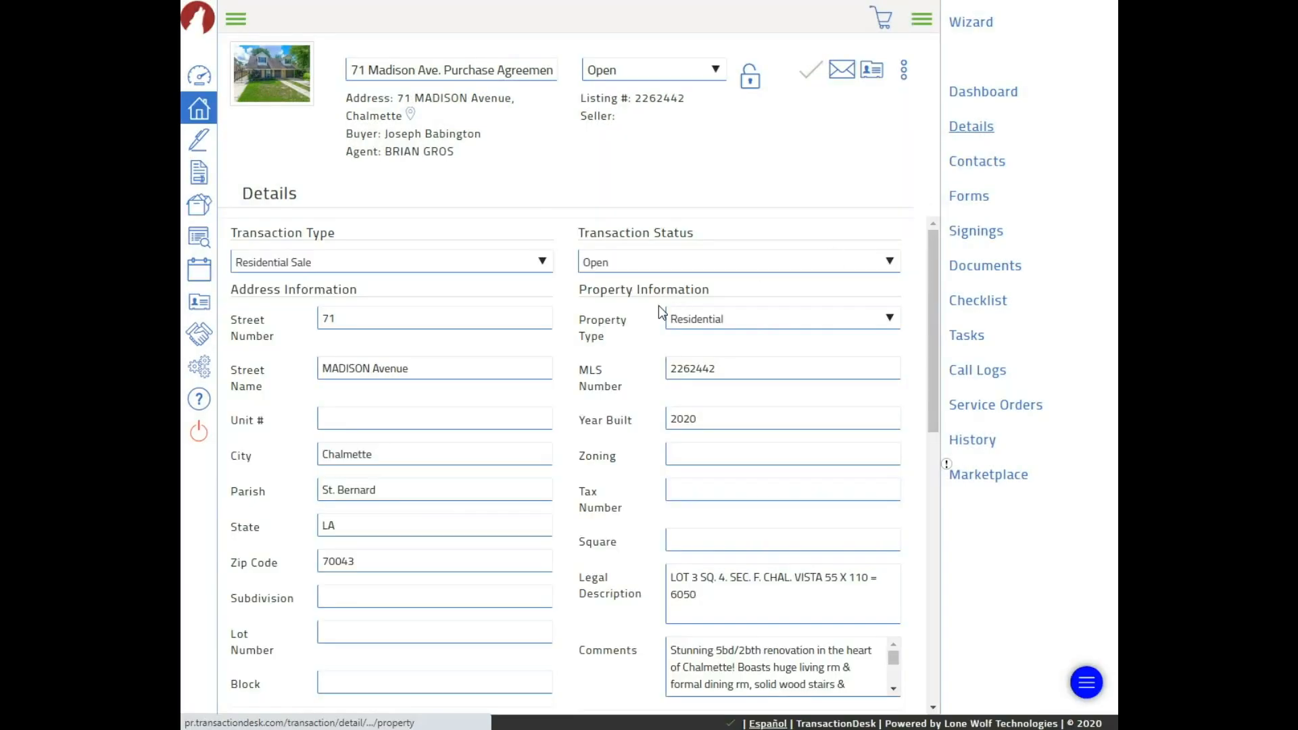
# Show Transaction Dates: List 07/24/2020, Offer 09/04/2020, Act of Sale and Possession 09/30/2020
pyautogui.scroll(-8, 618, 359)
pyautogui.scroll(-2, 618, 359)
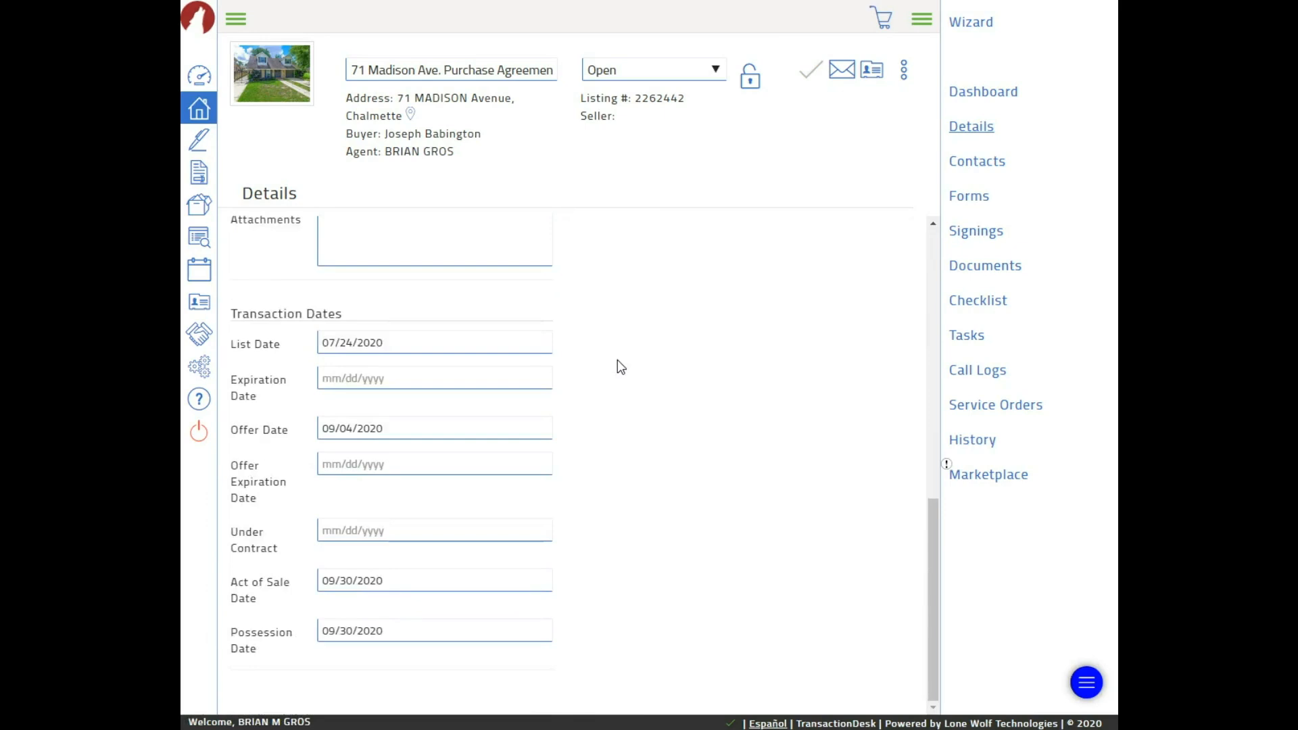